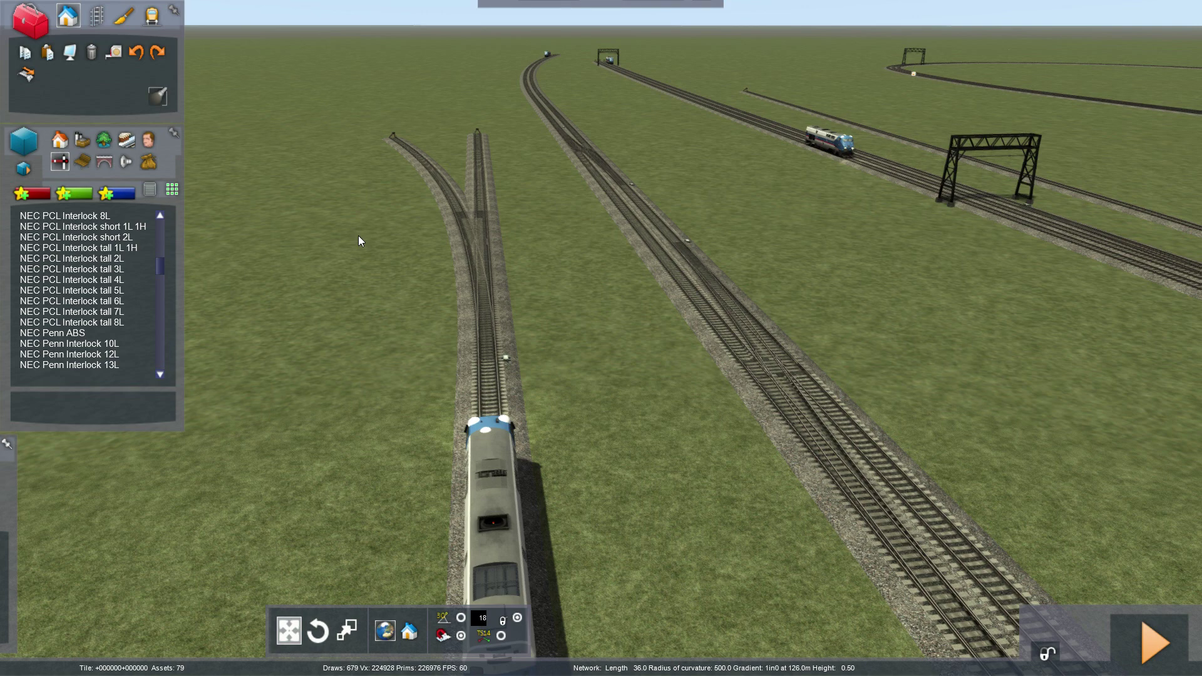
Step: Examine the test track layouts, comparing the double-track crossovers and gantries with the simple single-track junction in front of the locomotive
{"action": "key", "text": "Up"}
{"action": "right_click_drag", "start_coordinate": [397, 208], "coordinate": [397, 270]}
{"action": "key", "text": "Up"}
{"action": "key", "text": "Down"}
{"action": "key", "text": "Down"}
{"action": "right_click_drag", "start_coordinate": [396, 219], "coordinate": [423, 216]}
{"action": "key", "text": "Down"}
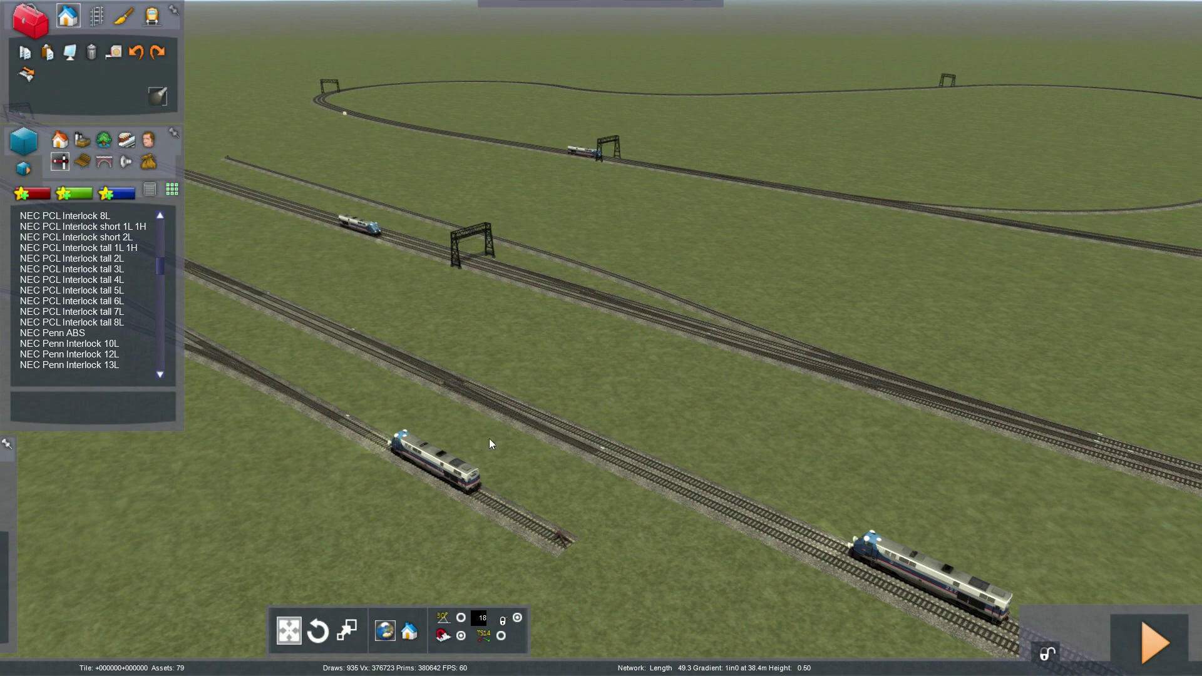
{"action": "right_click_drag", "start_coordinate": [566, 386], "coordinate": [494, 389]}
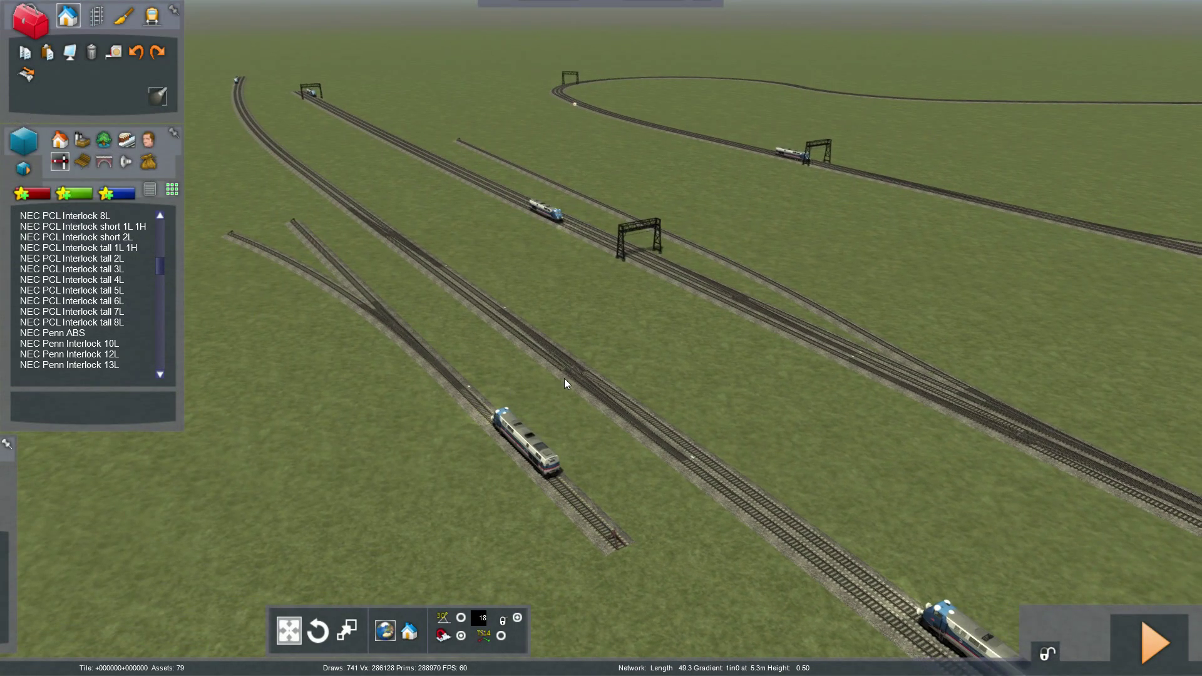
{"action": "mouse_move", "coordinate": [744, 320]}
{"action": "right_mouse_down"}
{"action": "mouse_move", "coordinate": [614, 244]}
{"action": "mouse_move", "coordinate": [526, 250]}
{"action": "mouse_move", "coordinate": [470, 238]}
{"action": "mouse_move", "coordinate": [583, 270]}
{"action": "mouse_move", "coordinate": [400, 273]}
{"action": "mouse_move", "coordinate": [363, 250]}
{"action": "mouse_move", "coordinate": [400, 254]}
{"action": "mouse_move", "coordinate": [476, 294]}
{"action": "mouse_move", "coordinate": [543, 253]}
{"action": "right_mouse_up"}
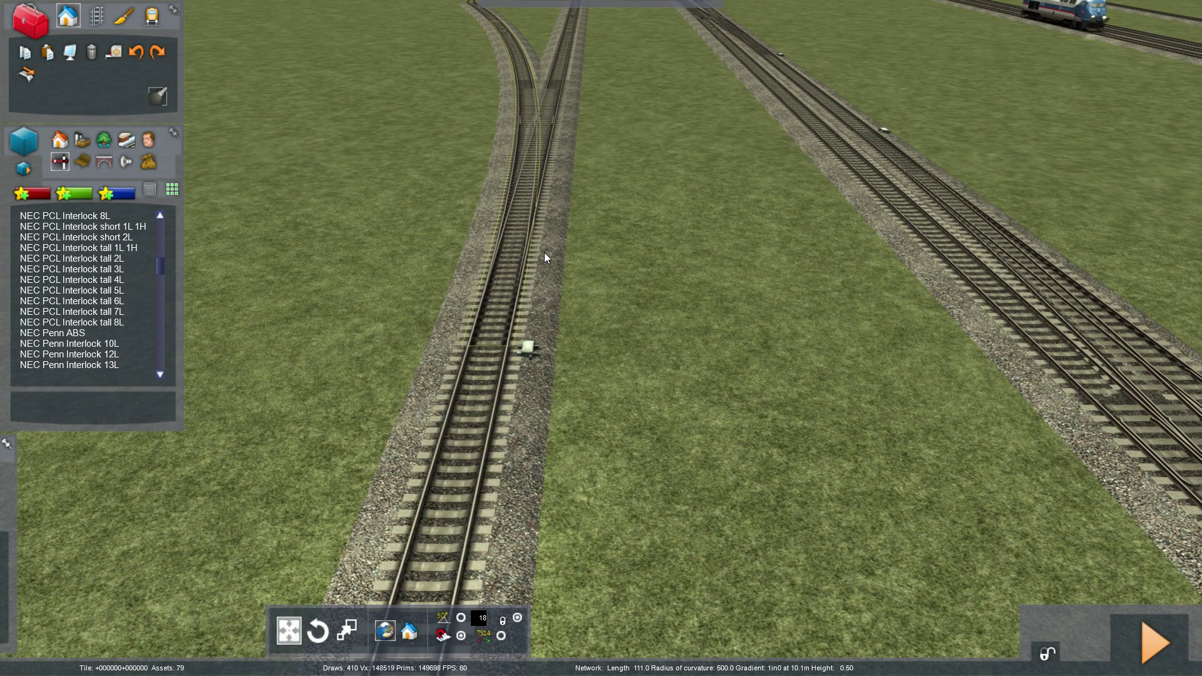
{"action": "mouse_move", "coordinate": [595, 283]}
{"action": "right_mouse_down"}
{"action": "mouse_move", "coordinate": [539, 326]}
{"action": "mouse_move", "coordinate": [617, 282]}
{"action": "mouse_move", "coordinate": [610, 266]}
{"action": "mouse_move", "coordinate": [601, 278]}
{"action": "right_mouse_up"}
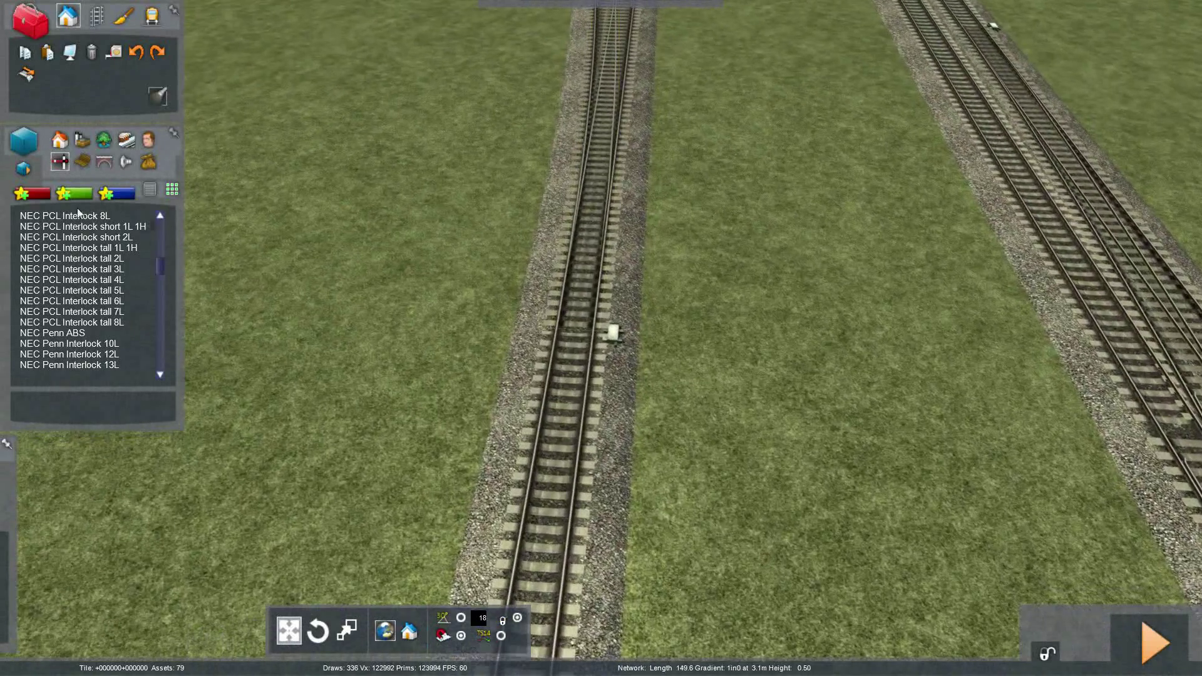
Step: Review the available NEC PCL Interlock signal assets and inspect the approach to the single-track junction
{"action": "left_click", "coordinate": [60, 161]}
{"action": "mouse_move", "coordinate": [1108, 19]}
{"action": "right_click_drag", "start_coordinate": [776, 204], "coordinate": [772, 135]}
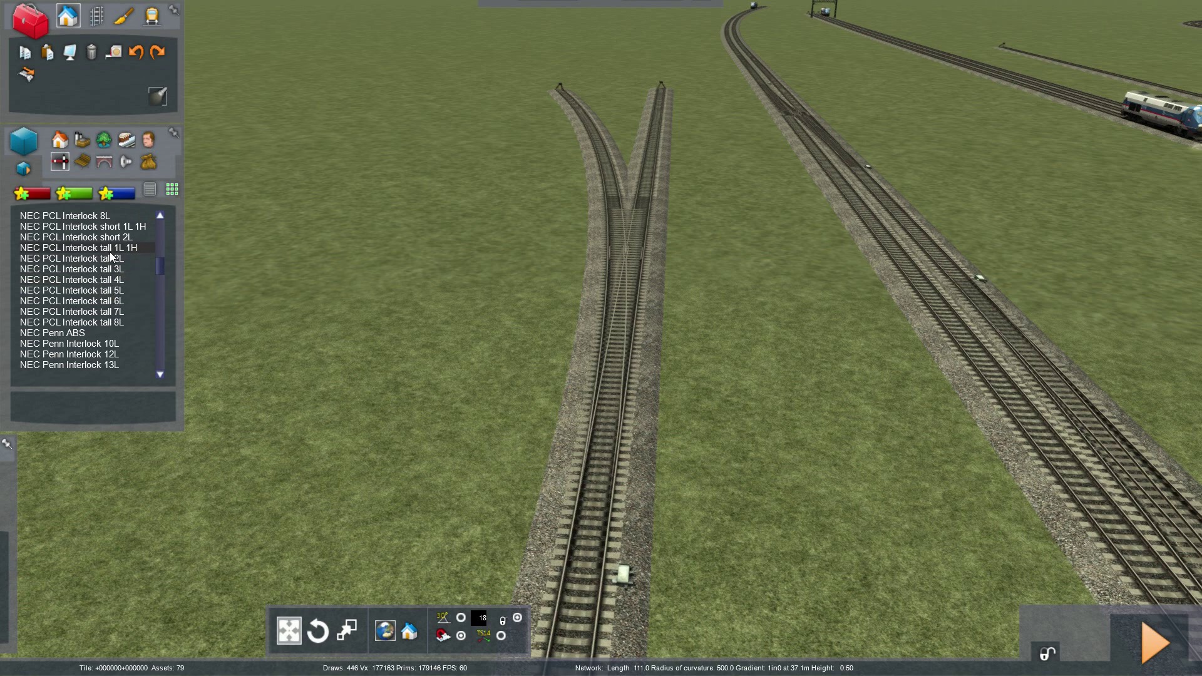
{"action": "scroll", "coordinate": [117, 282], "scroll_direction": "down", "scroll_amount": 2}
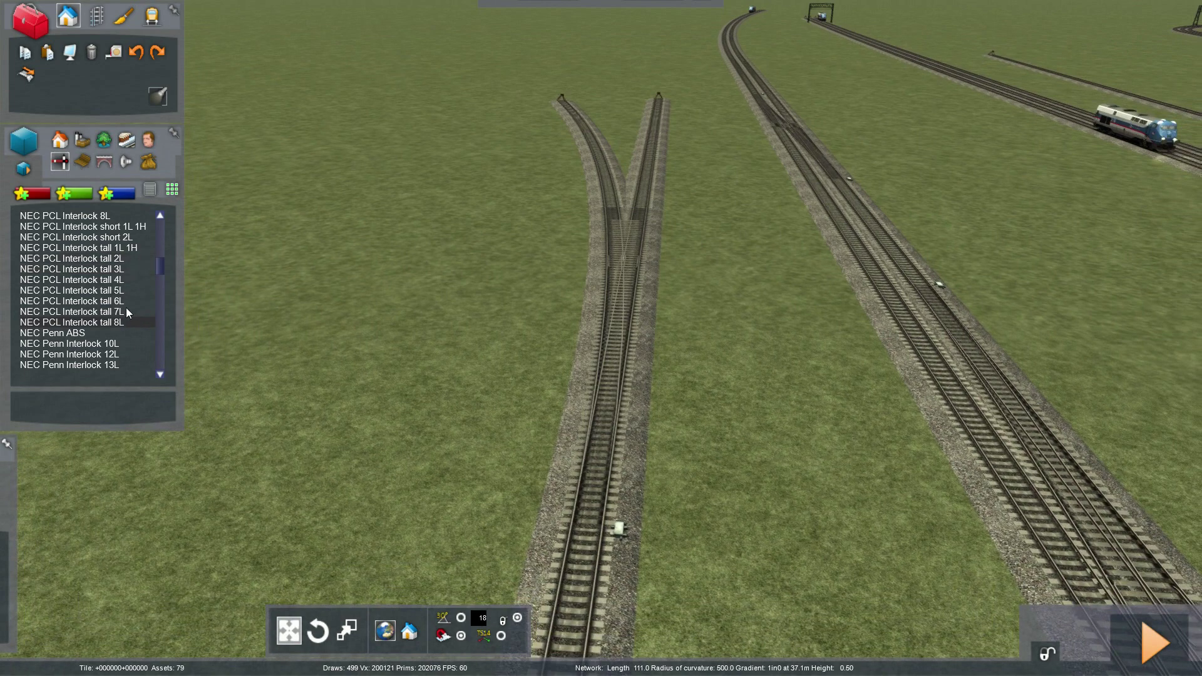
{"action": "right_click_drag", "start_coordinate": [257, 336], "coordinate": [288, 376]}
{"action": "scroll", "coordinate": [287, 354], "scroll_direction": "up", "scroll_amount": 3}
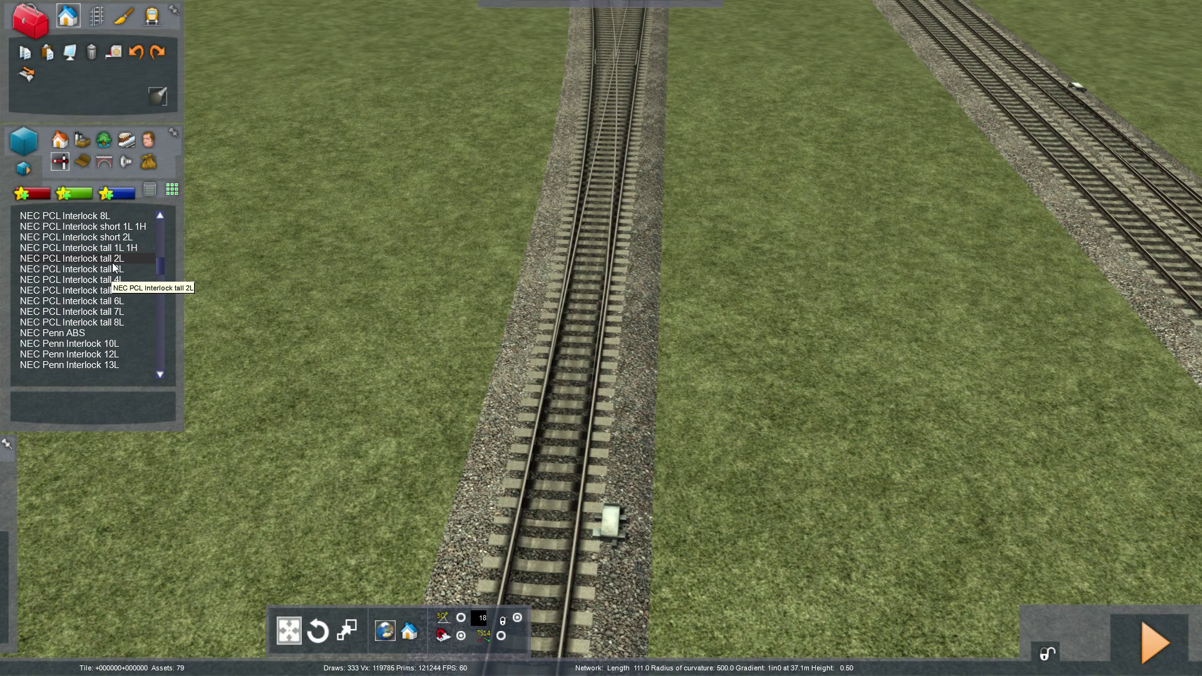
{"action": "scroll", "coordinate": [505, 403], "scroll_direction": "down", "scroll_amount": 5}
{"action": "right_click_drag", "start_coordinate": [505, 402], "coordinate": [558, 471]}
{"action": "scroll", "coordinate": [559, 471], "scroll_direction": "up", "scroll_amount": 1}
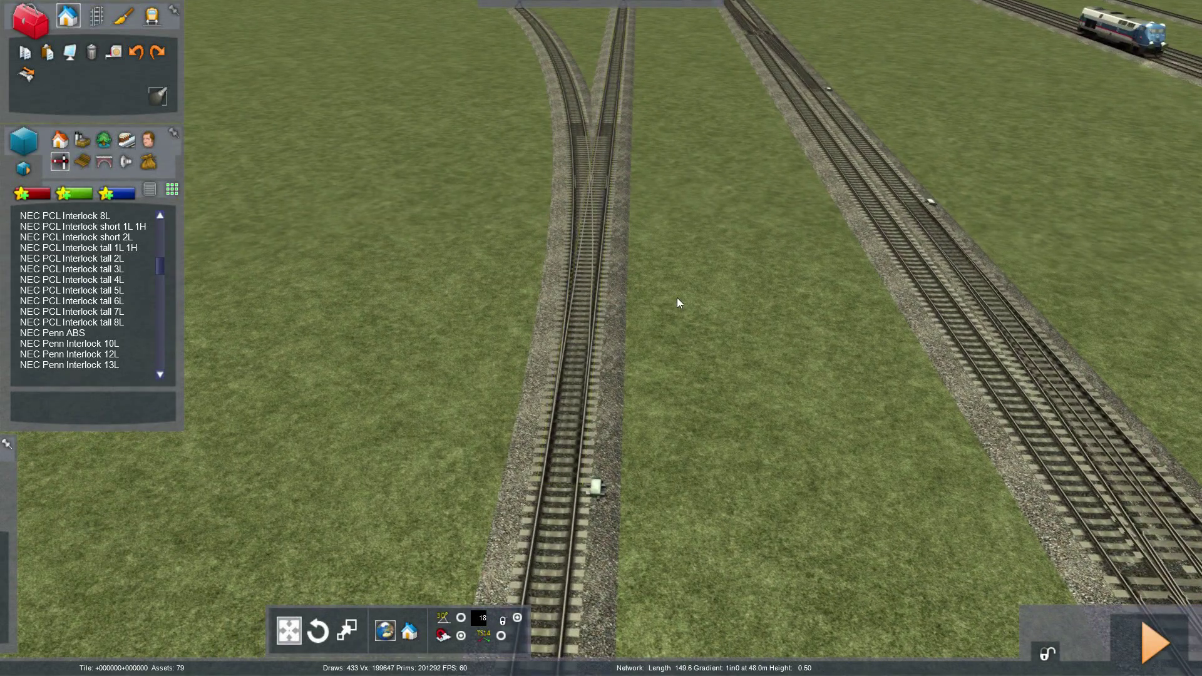
{"action": "right_click_drag", "start_coordinate": [677, 298], "coordinate": [632, 376]}
{"action": "mouse_move", "coordinate": [688, 341]}
{"action": "right_mouse_down"}
{"action": "mouse_move", "coordinate": [632, 382]}
{"action": "mouse_move", "coordinate": [685, 340]}
{"action": "right_mouse_up"}
{"action": "right_click_drag", "start_coordinate": [726, 288], "coordinate": [769, 174]}
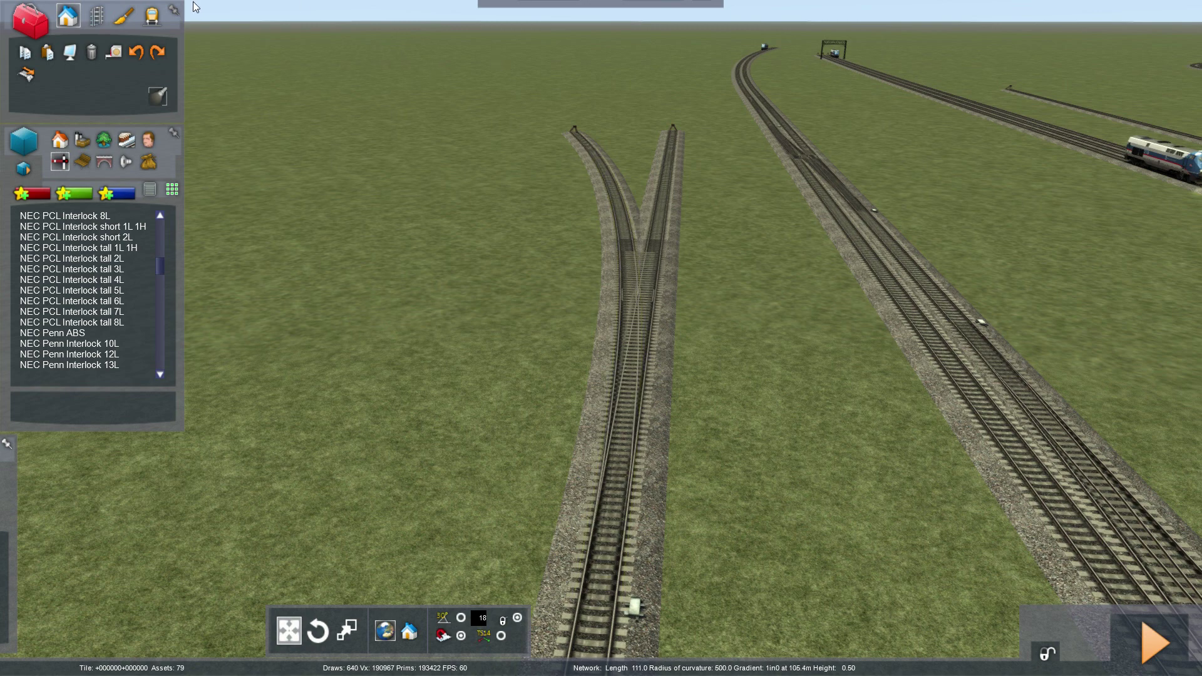
Step: Place an NEC PCL Interlock tall 2L signal beside the approach track before the junction, with its link 0 on that track
{"action": "left_click", "coordinate": [94, 258]}
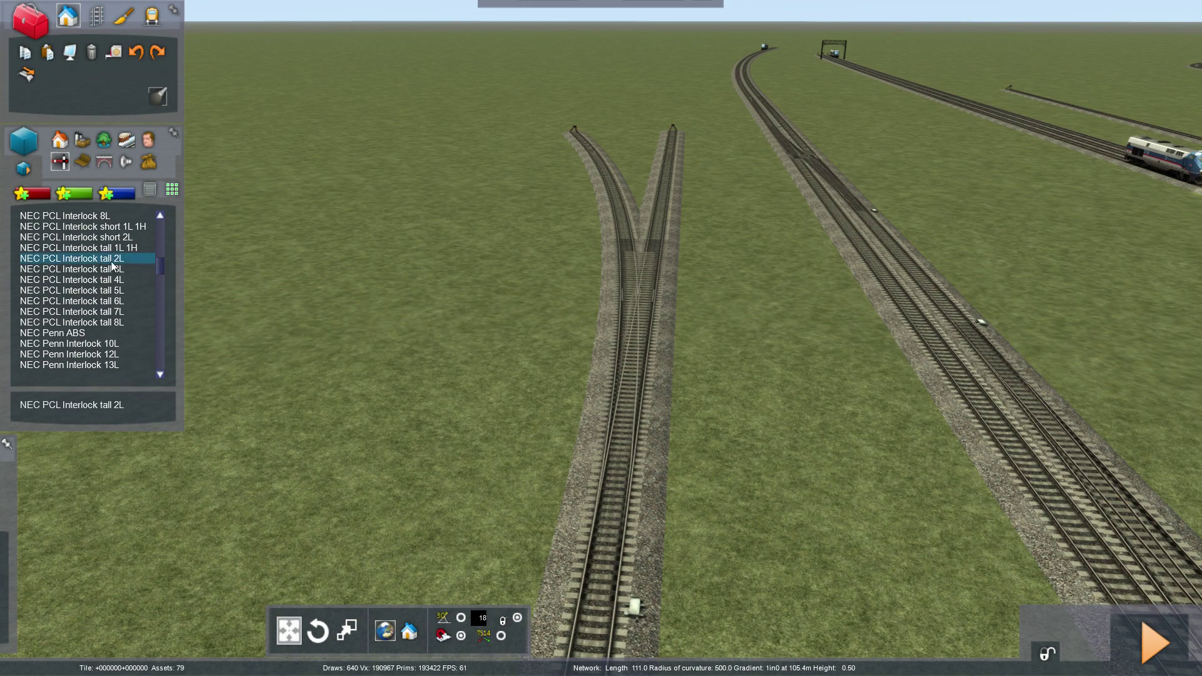
{"action": "right_click_drag", "start_coordinate": [572, 415], "coordinate": [663, 627]}
{"action": "key", "text": "Up"}
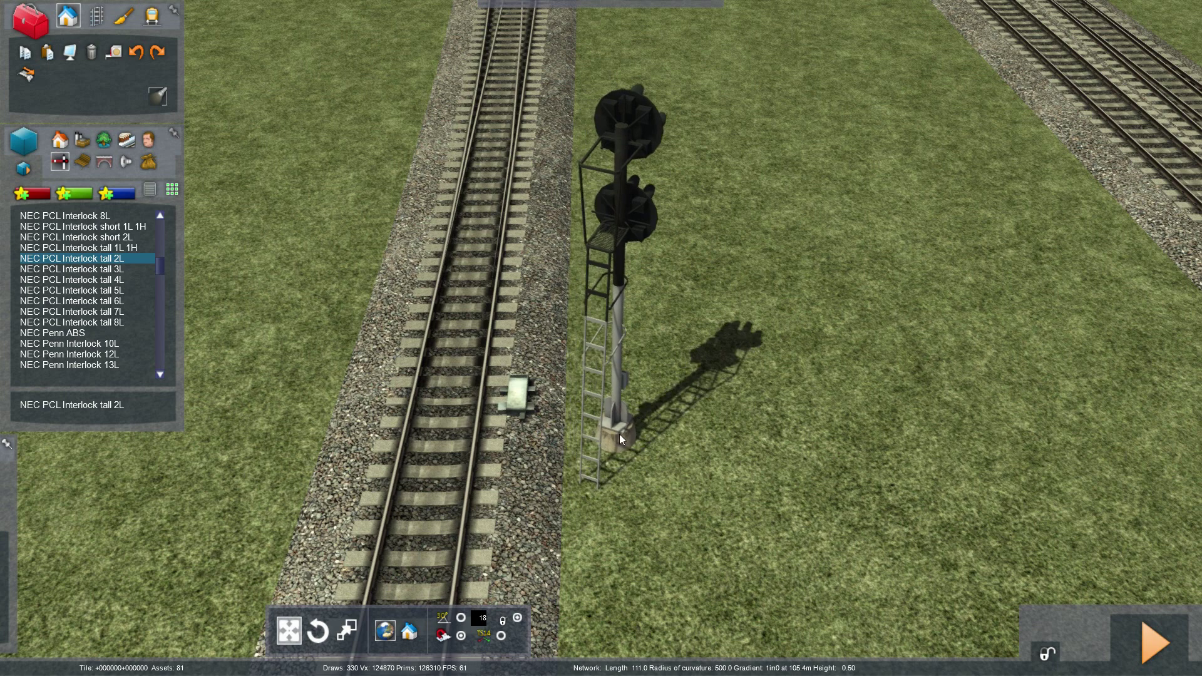
{"action": "left_click", "coordinate": [614, 441]}
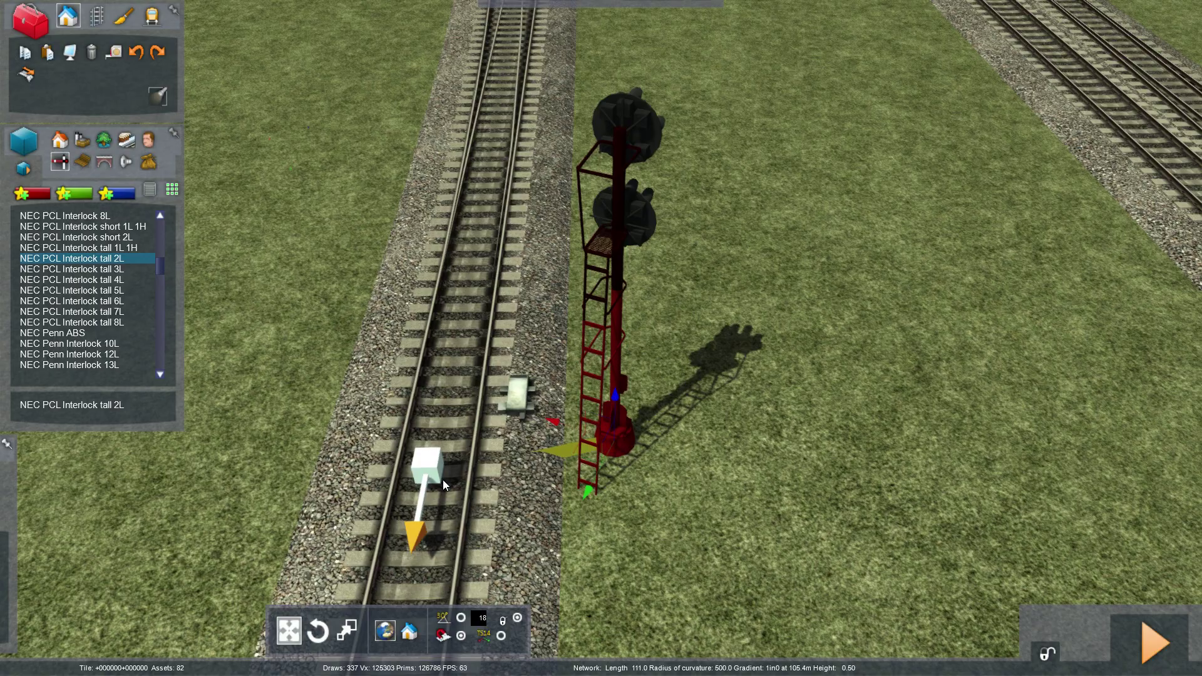
{"action": "left_click", "coordinate": [442, 479]}
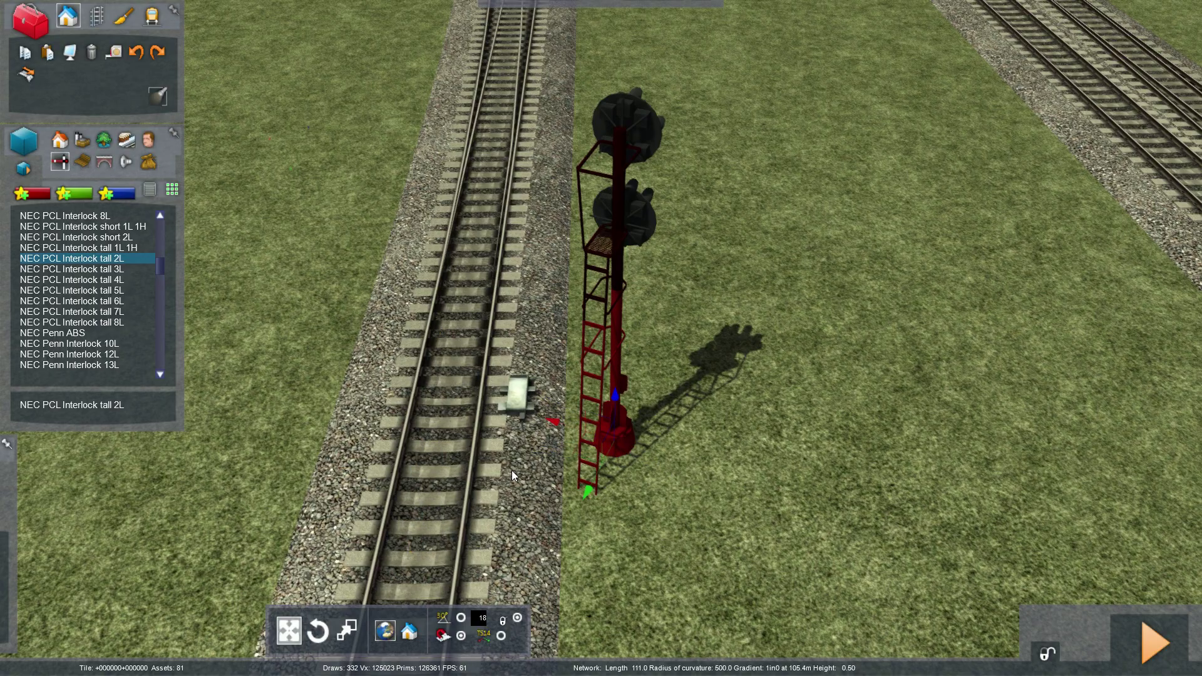
Step: Place the signal's link 1 on the straight branch just beyond the switch
{"action": "left_click", "coordinate": [449, 486]}
{"action": "mouse_move", "coordinate": [449, 486]}
{"action": "right_mouse_down"}
{"action": "mouse_move", "coordinate": [449, 351]}
{"action": "mouse_move", "coordinate": [460, 457]}
{"action": "mouse_move", "coordinate": [480, 443]}
{"action": "right_mouse_up"}
{"action": "key", "text": "Up"}
{"action": "key", "text": "Down"}
{"action": "key", "text": "Up"}
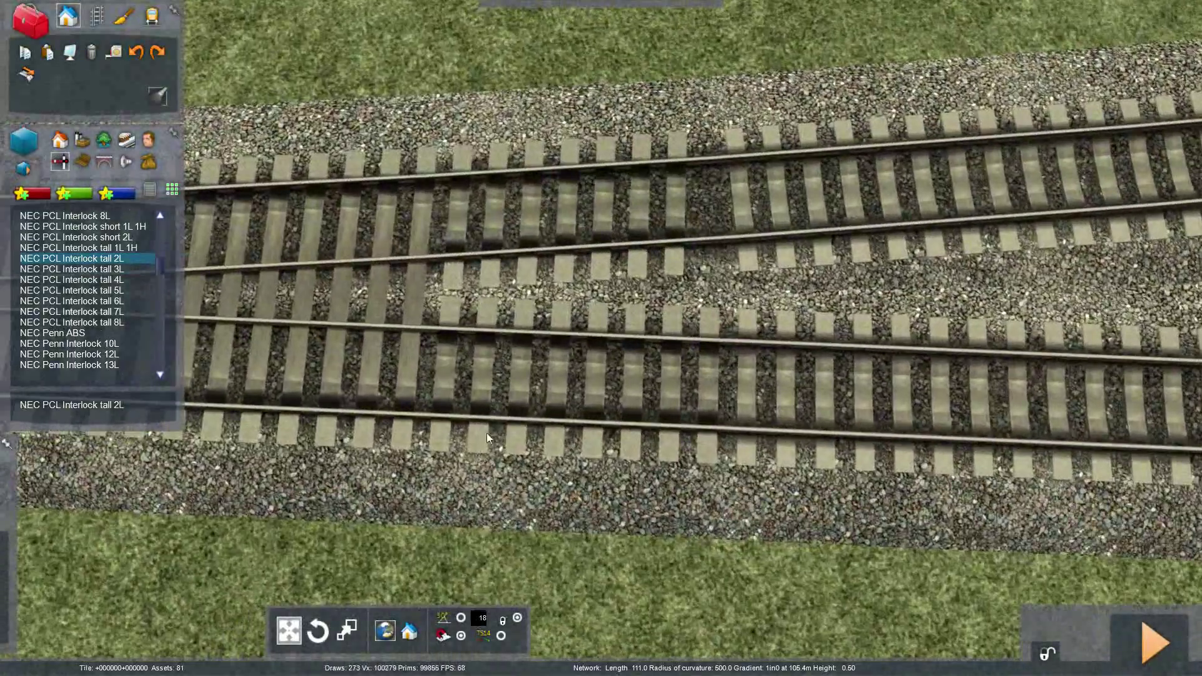
{"action": "mouse_move", "coordinate": [489, 384]}
{"action": "right_mouse_down"}
{"action": "mouse_move", "coordinate": [448, 366]}
{"action": "mouse_move", "coordinate": [523, 351]}
{"action": "right_mouse_up"}
{"action": "key", "text": "Down"}
{"action": "key", "text": "Down"}
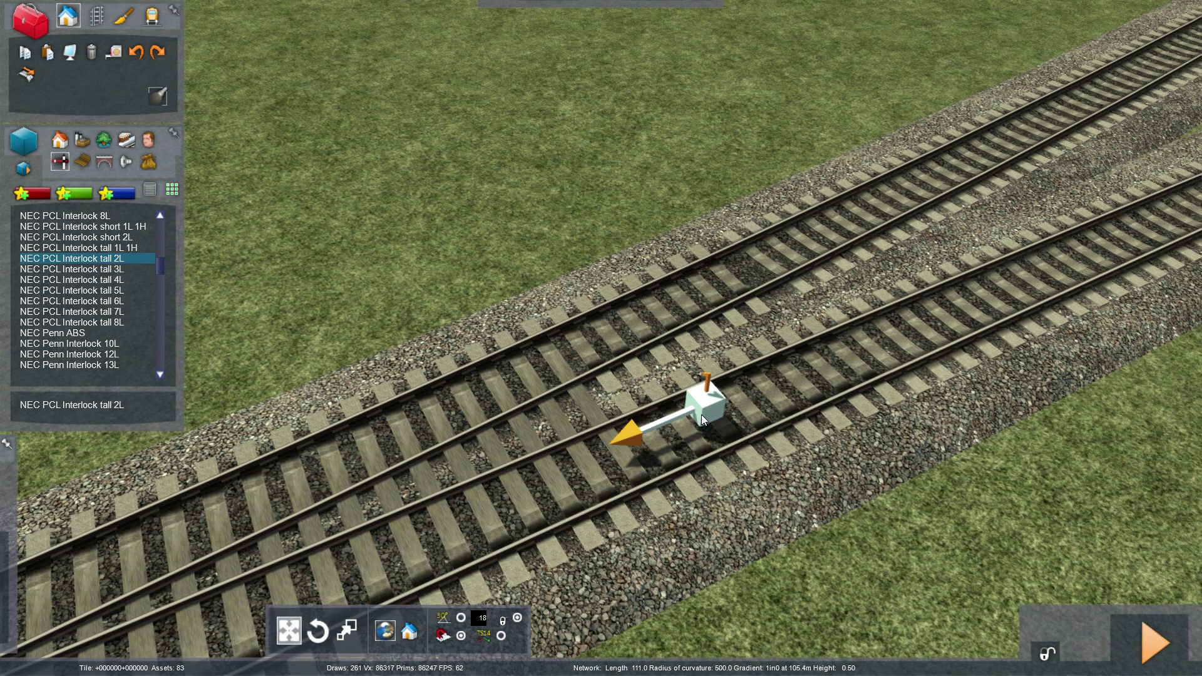
{"action": "right_click_drag", "start_coordinate": [701, 415], "coordinate": [752, 332]}
{"action": "right_click_drag", "start_coordinate": [657, 357], "coordinate": [665, 349]}
{"action": "right_click_drag", "start_coordinate": [738, 265], "coordinate": [693, 295]}
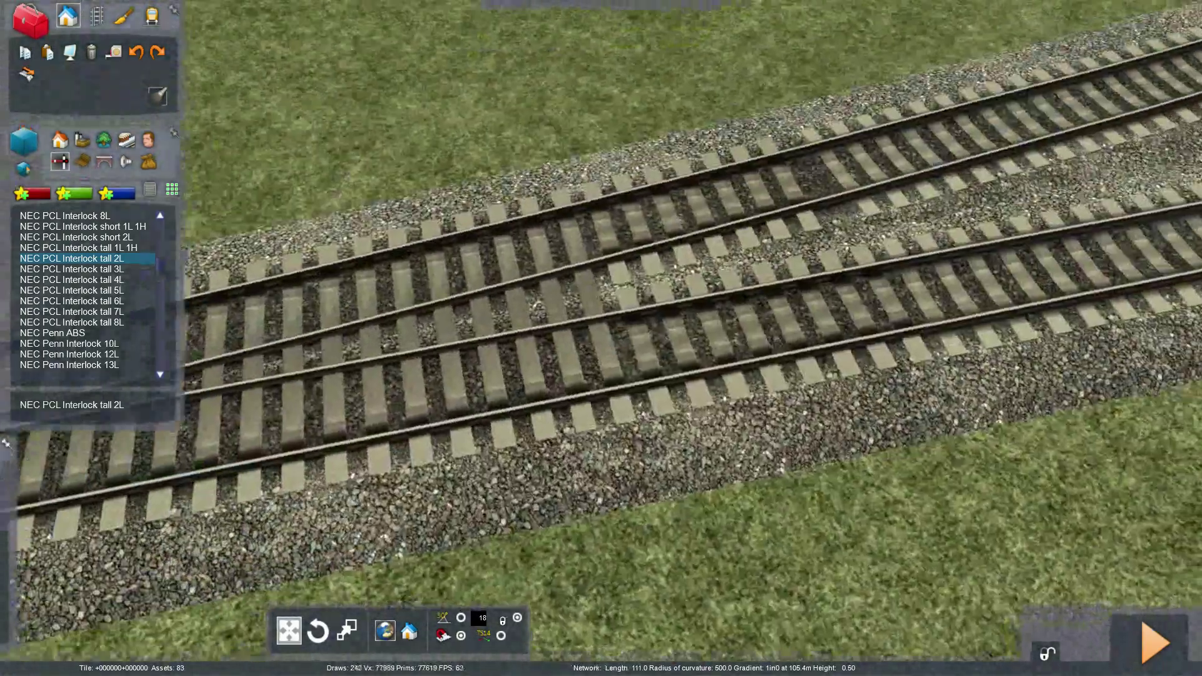
{"action": "left_click", "coordinate": [651, 352]}
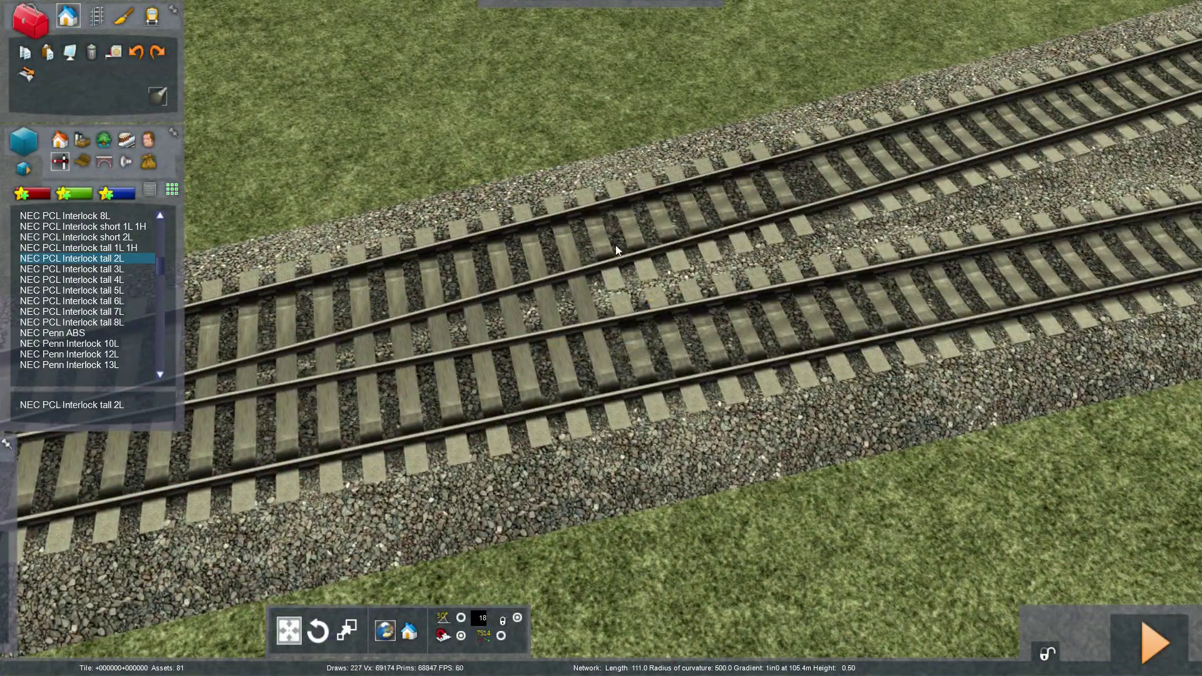
Step: Place the signal's link 2 on the curved diverging branch just beyond the switch
{"action": "right_click_drag", "start_coordinate": [612, 245], "coordinate": [634, 312]}
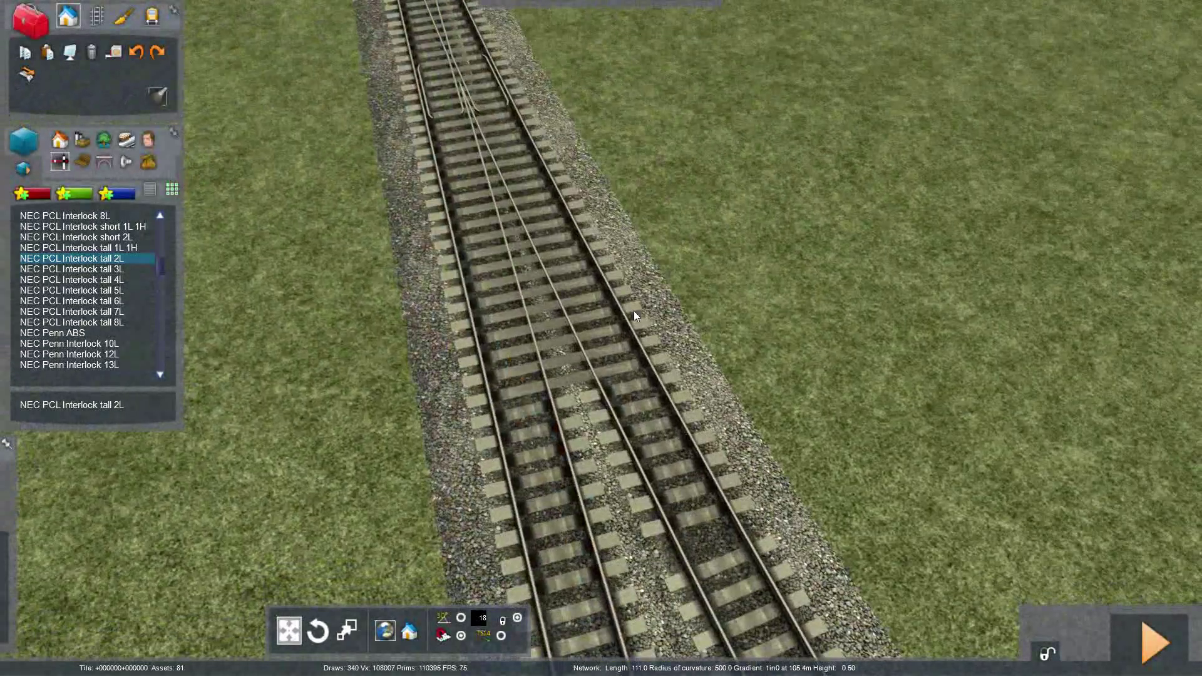
{"action": "left_click", "coordinate": [637, 376]}
{"action": "left_click_drag", "start_coordinate": [638, 373], "coordinate": [697, 407]}
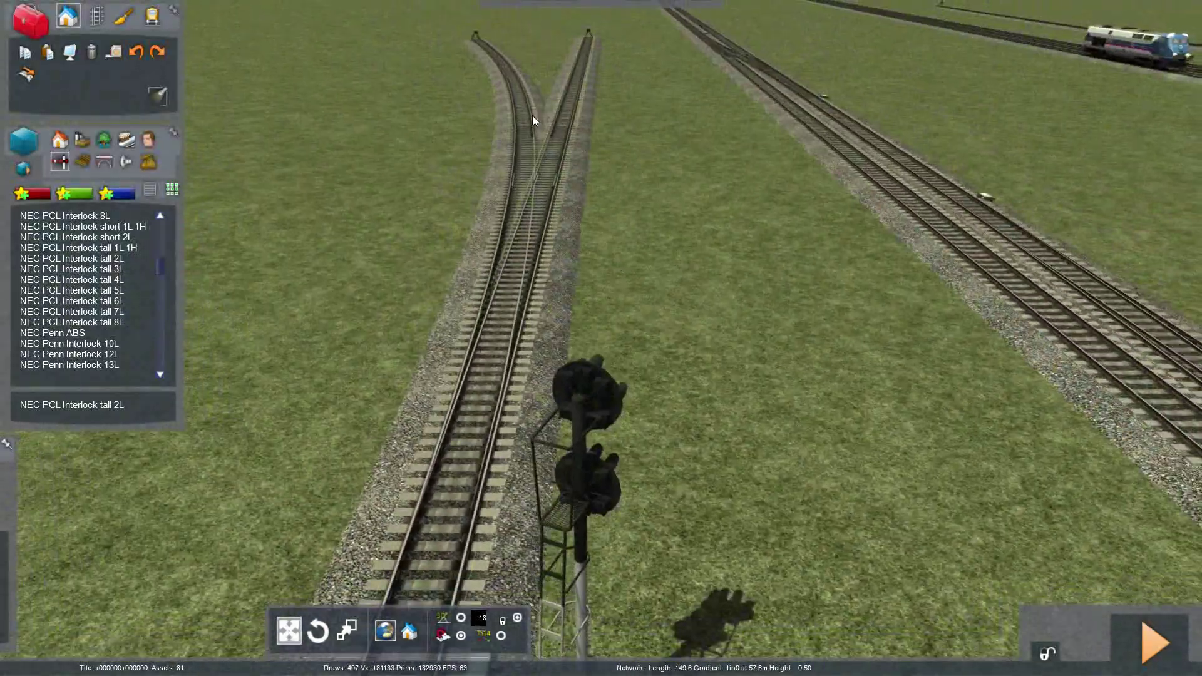
Step: Rotate the placed signal so its heads face trains approaching the junction
{"action": "left_click", "coordinate": [599, 513]}
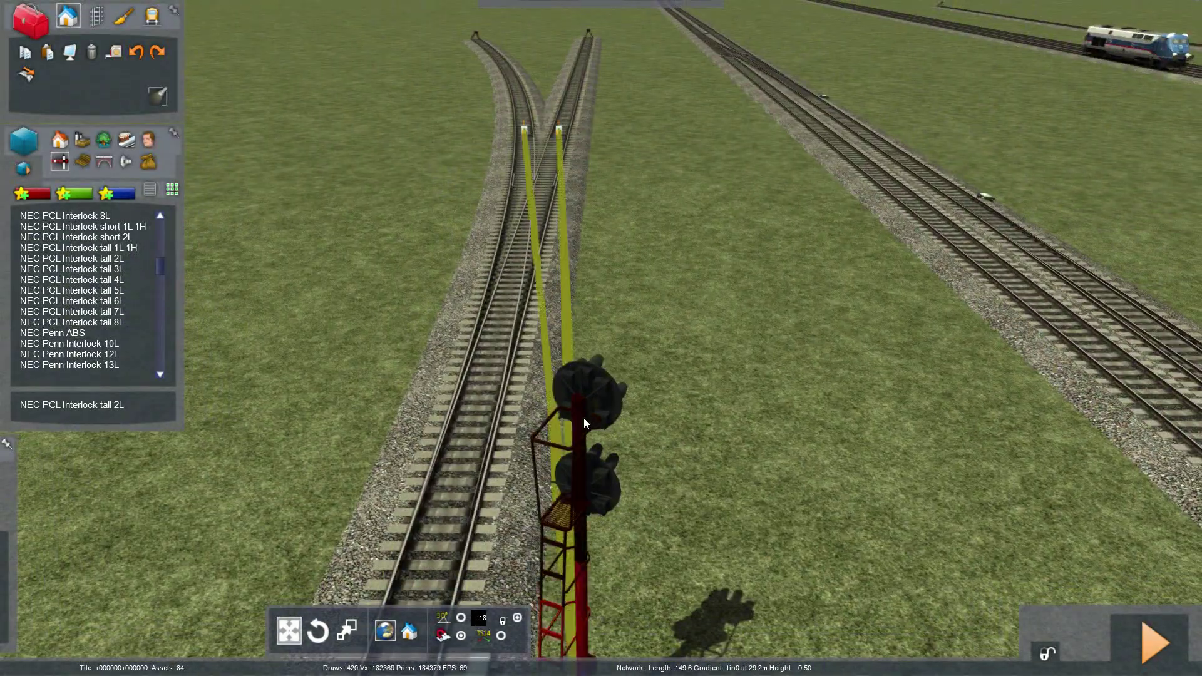
{"action": "right_click_drag", "start_coordinate": [583, 418], "coordinate": [592, 504]}
{"action": "key", "text": "Down"}
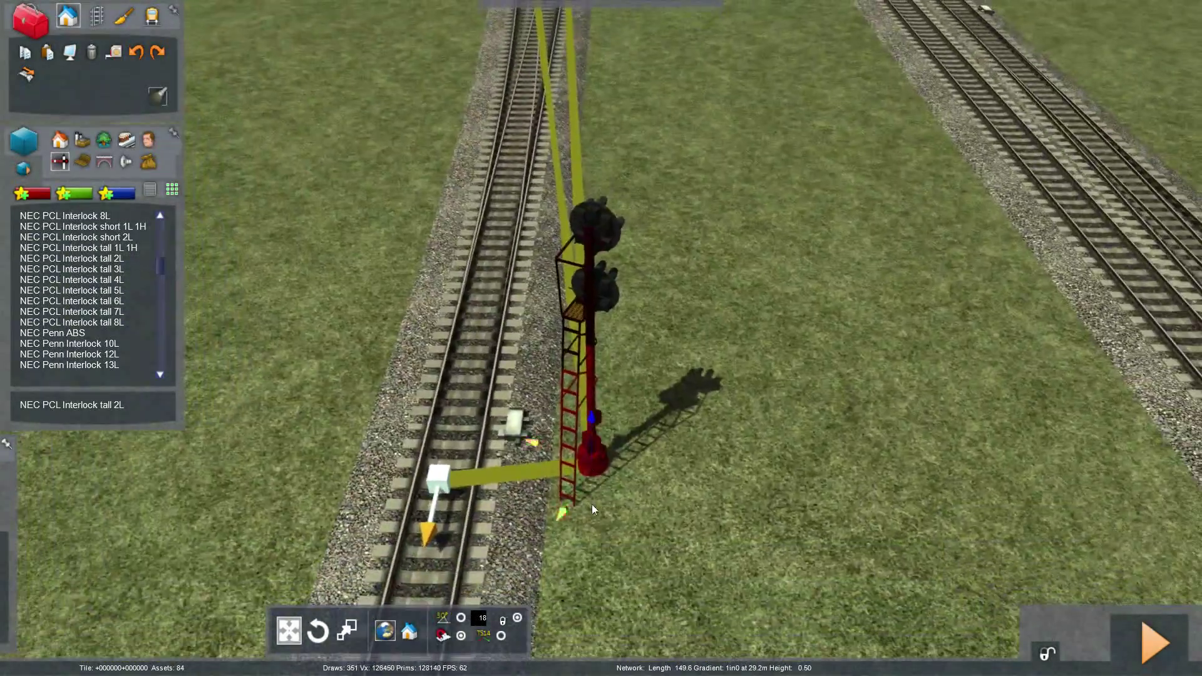
{"action": "left_click", "coordinate": [503, 636]}
{"action": "left_click_drag", "start_coordinate": [594, 483], "coordinate": [950, 446]}
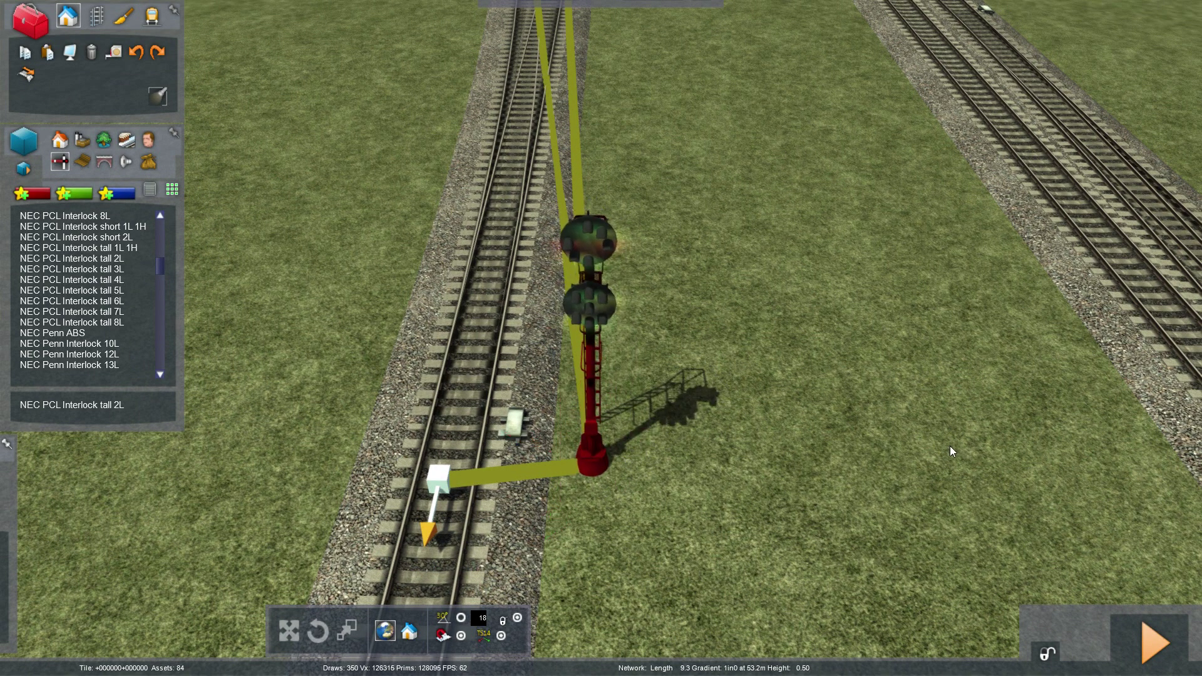
Step: Reverse the direction arrows of link 0 and of links 1 and 2 so they point into the junction and along the branches
{"action": "left_click_drag", "start_coordinate": [434, 474], "coordinate": [473, 487]}
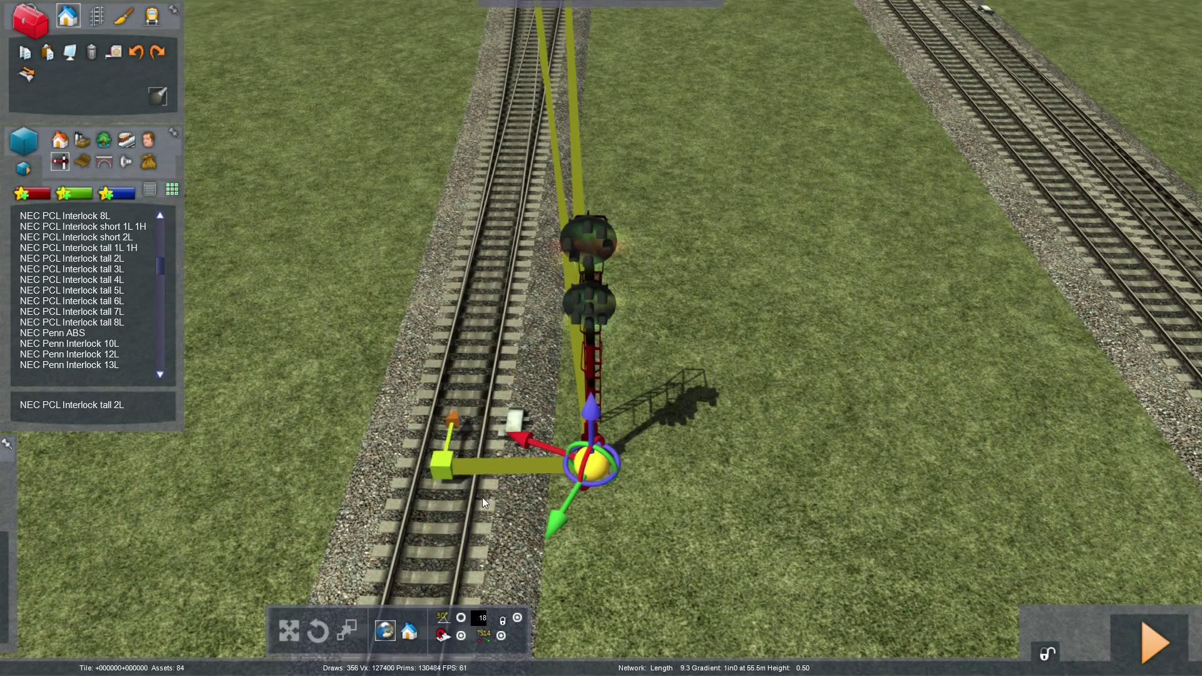
{"action": "right_click_drag", "start_coordinate": [482, 497], "coordinate": [351, 507]}
{"action": "key", "text": "Up"}
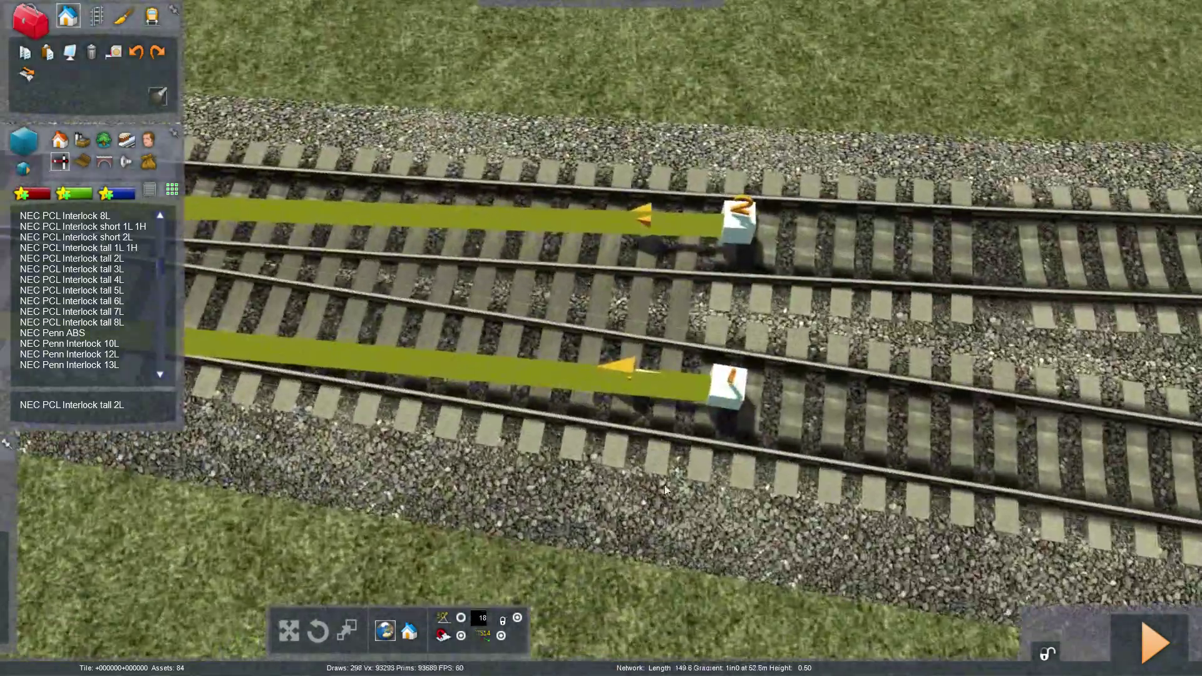
{"action": "left_click", "coordinate": [723, 397]}
{"action": "left_click", "coordinate": [726, 225]}
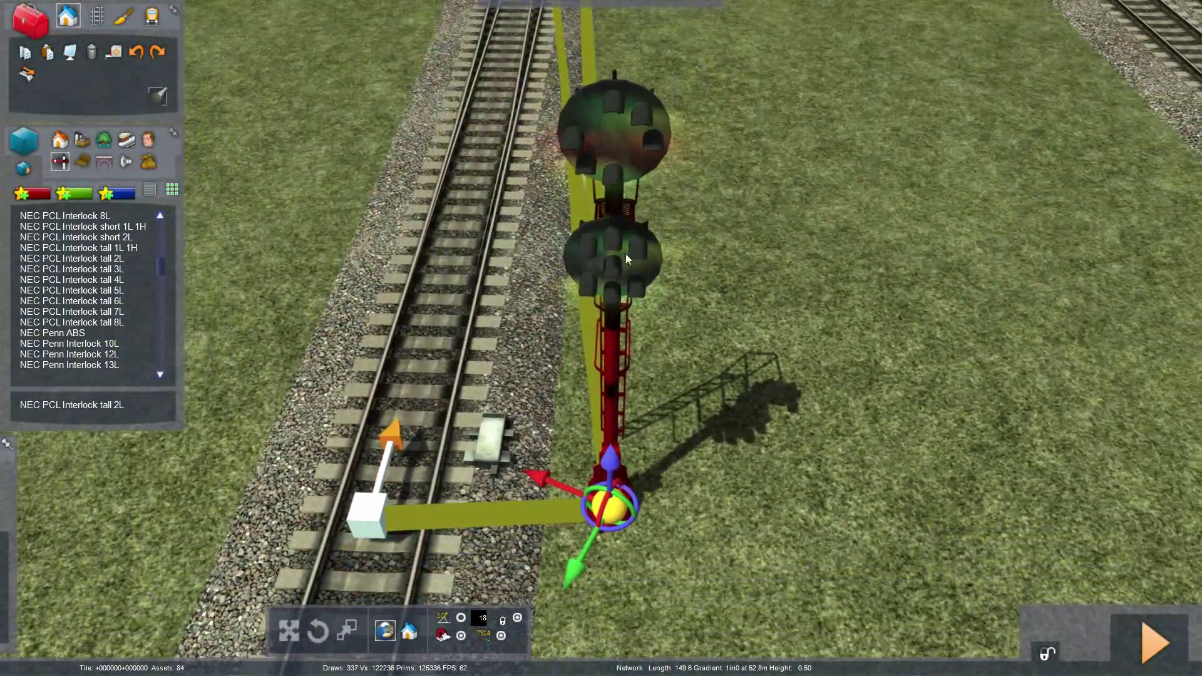
Step: Open the signal's properties and set the speed value of link 2 to 30
{"action": "left_click", "coordinate": [630, 253]}
{"action": "right_click_drag", "start_coordinate": [837, 370], "coordinate": [837, 269]}
{"action": "key", "text": "Down"}
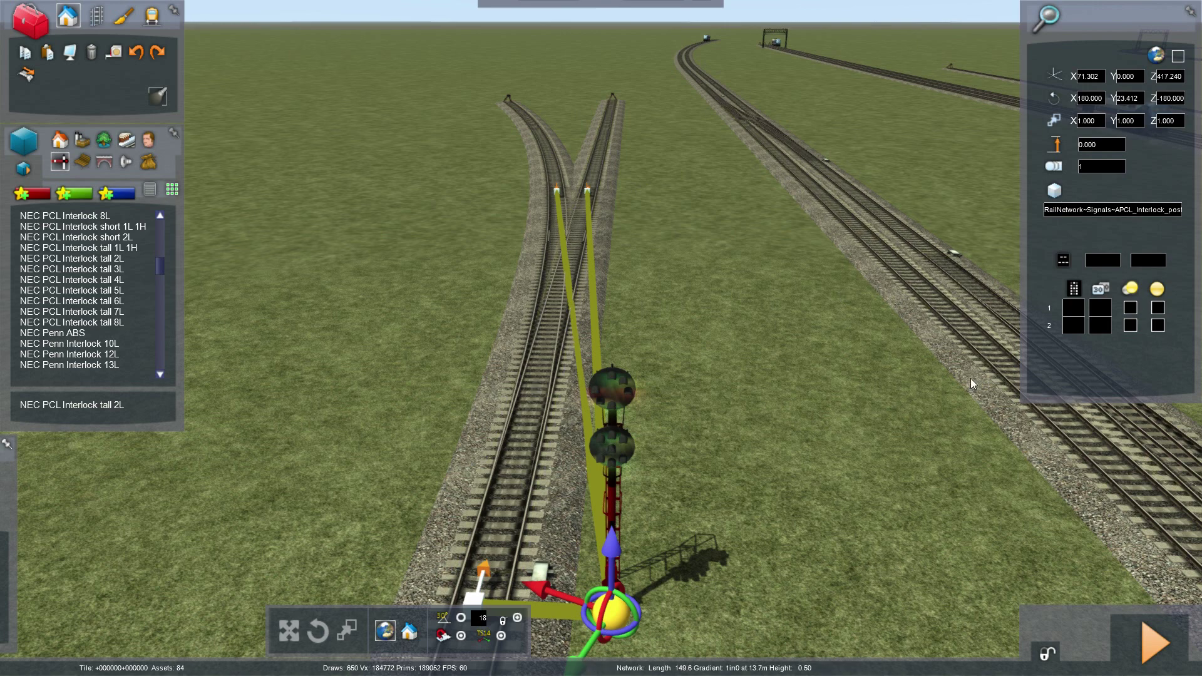
{"action": "left_click", "coordinate": [1100, 330]}
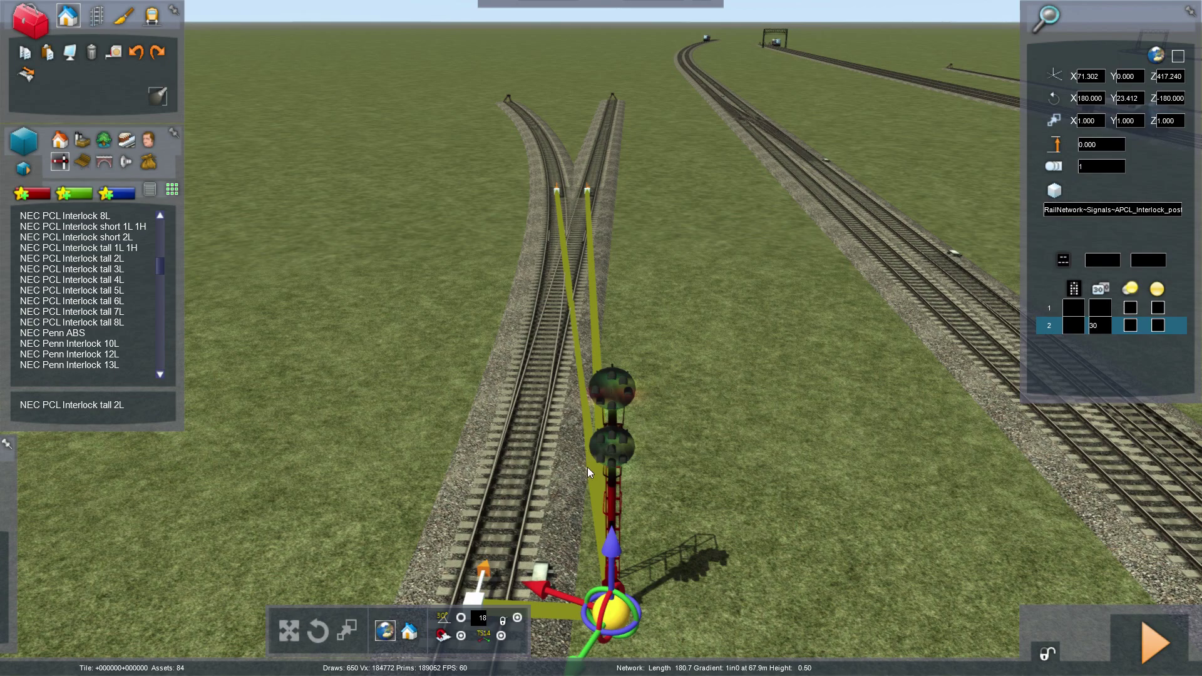
Step: Check the signal heads from the approach side, deselect the signal and save the changes
{"action": "key", "text": "Up"}
{"action": "right_click_drag", "start_coordinate": [708, 423], "coordinate": [708, 382]}
{"action": "key", "text": "Down"}
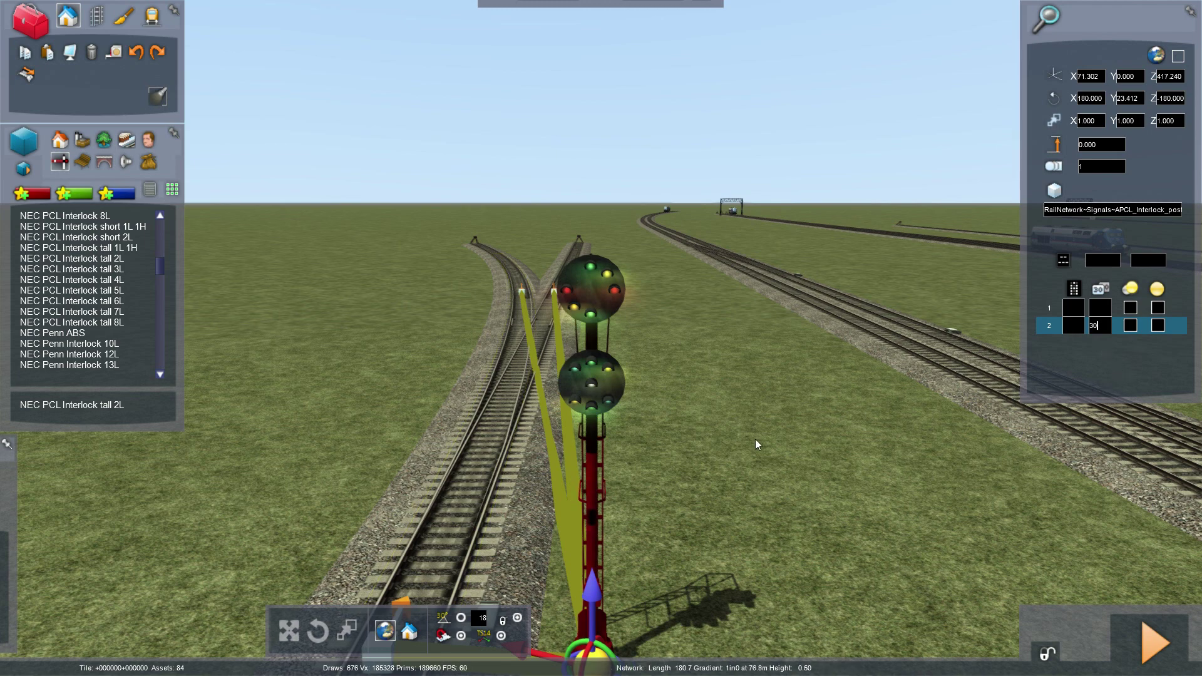
{"action": "right_click_drag", "start_coordinate": [755, 439], "coordinate": [758, 476]}
{"action": "scroll", "coordinate": [757, 441], "scroll_direction": "down", "scroll_amount": 5}
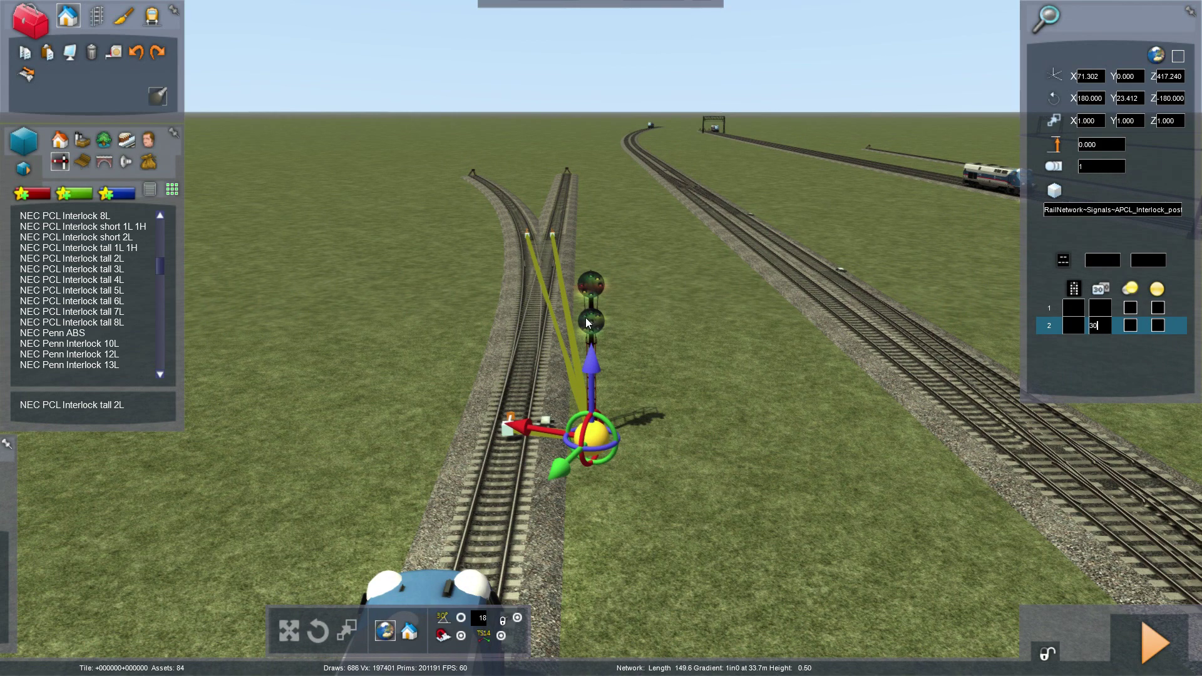
{"action": "left_click", "coordinate": [749, 437]}
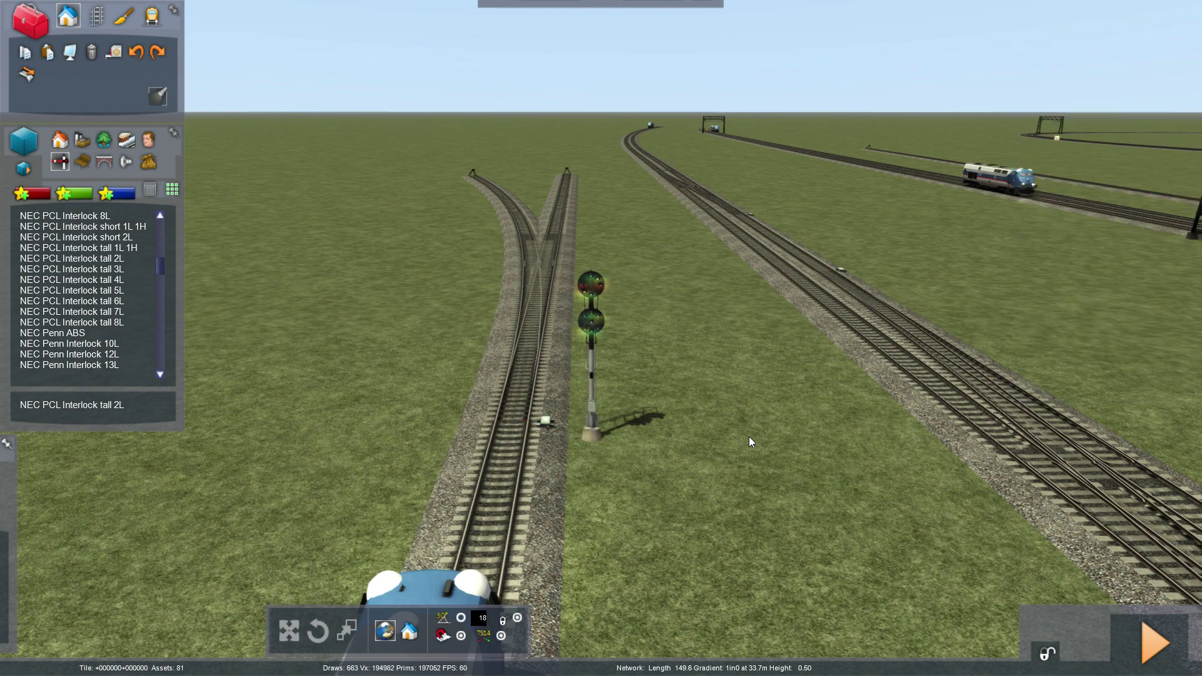
{"action": "key", "text": "F2"}
{"action": "left_click", "coordinate": [501, 442]}
Step: Inspect both branches from their buffer stops back to the signal and the waiting locomotive
{"action": "right_click_drag", "start_coordinate": [526, 442], "coordinate": [782, 425]}
{"action": "key", "text": "Up"}
{"action": "key", "text": "Down"}
{"action": "mouse_move", "coordinate": [657, 439]}
{"action": "right_mouse_down"}
{"action": "mouse_move", "coordinate": [651, 426]}
{"action": "mouse_move", "coordinate": [638, 476]}
{"action": "mouse_move", "coordinate": [637, 446]}
{"action": "right_mouse_up"}
{"action": "scroll", "coordinate": [638, 446], "scroll_direction": "up", "scroll_amount": 2}
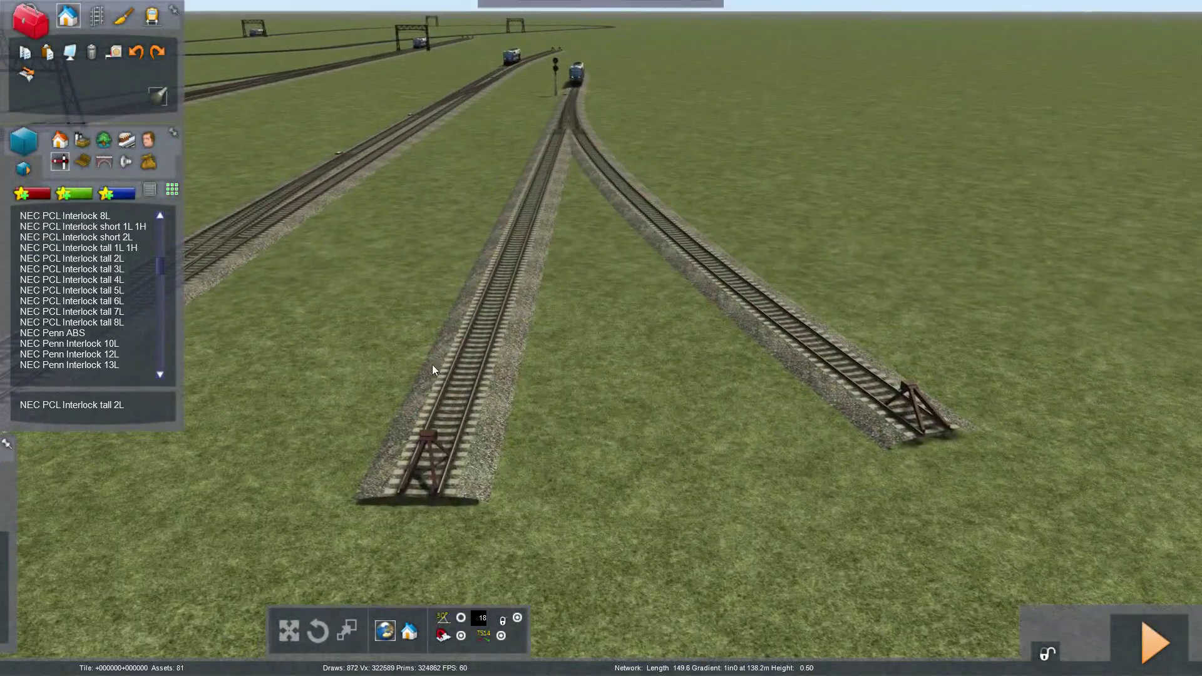
{"action": "scroll", "coordinate": [566, 287], "scroll_direction": "up", "scroll_amount": 3}
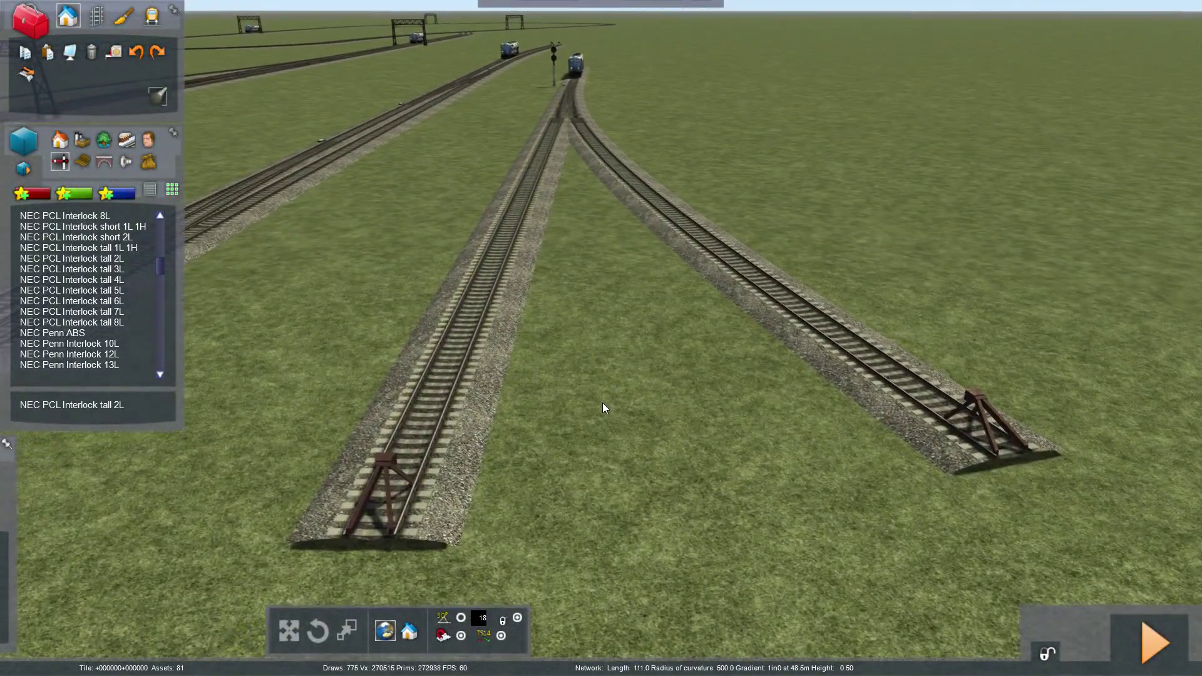
{"action": "key", "text": "Up"}
{"action": "key", "text": "Left"}
{"action": "right_click_drag", "start_coordinate": [603, 393], "coordinate": [605, 338]}
{"action": "scroll", "coordinate": [565, 235], "scroll_direction": "down", "scroll_amount": 2}
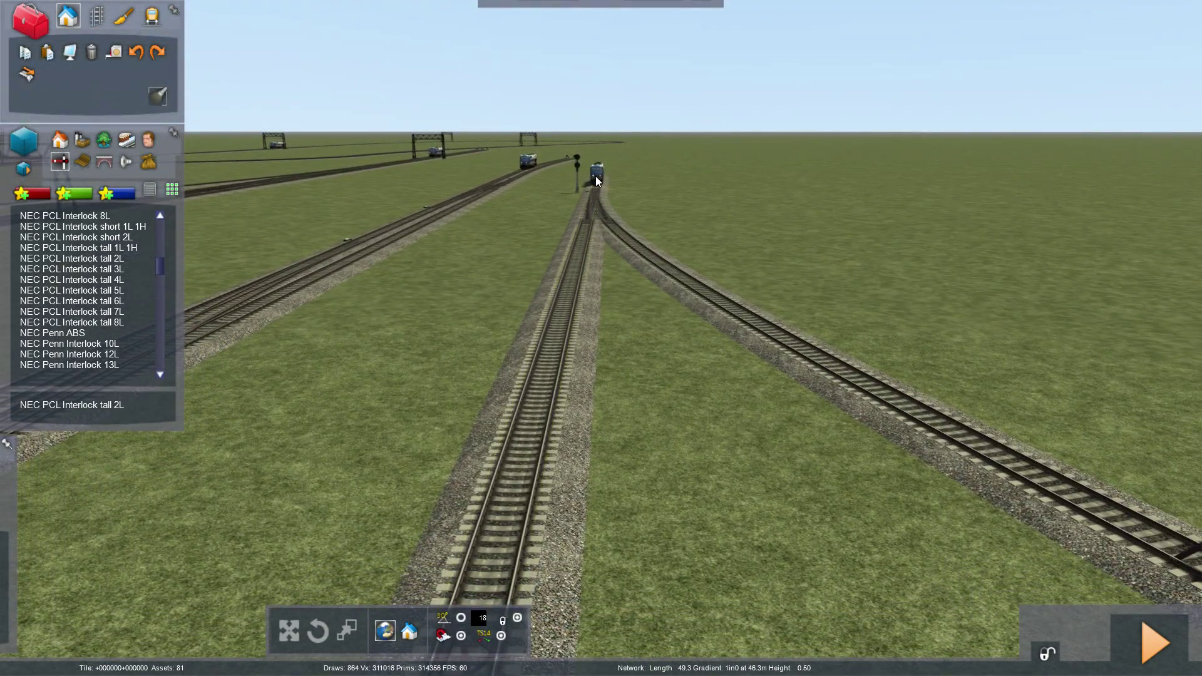
{"action": "right_click_drag", "start_coordinate": [596, 197], "coordinate": [598, 344]}
{"action": "key", "text": "Up"}
{"action": "scroll", "coordinate": [597, 344], "scroll_direction": "down", "scroll_amount": 5}
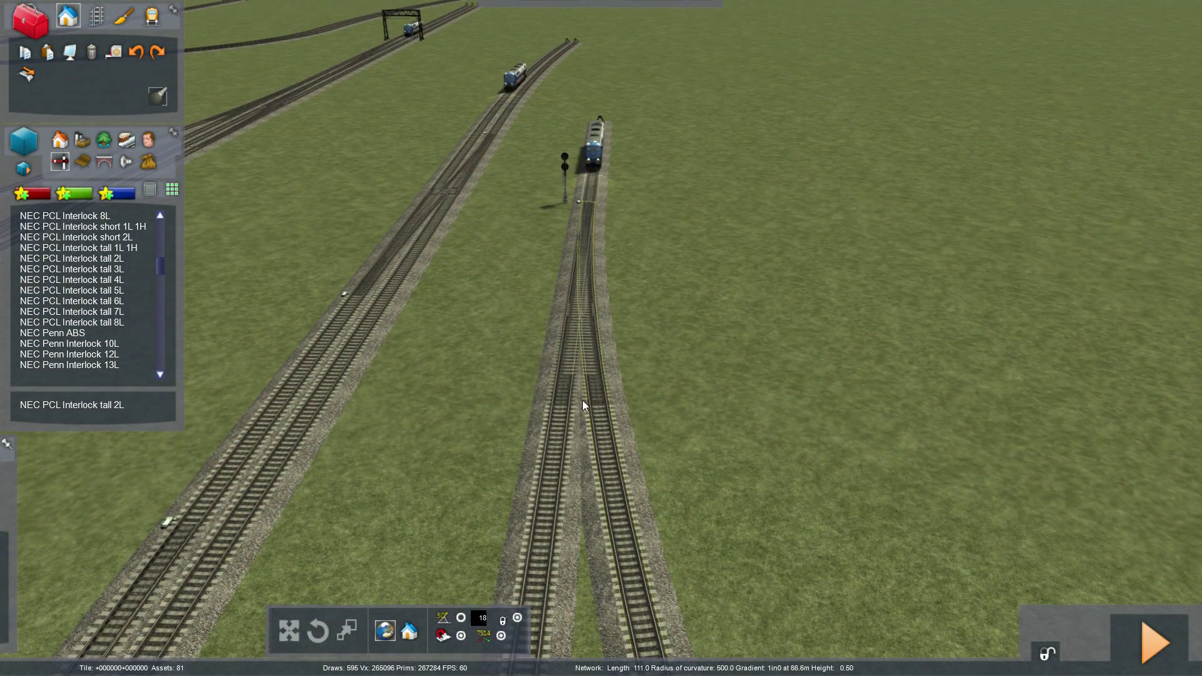
{"action": "right_click_drag", "start_coordinate": [583, 193], "coordinate": [370, 122]}
{"action": "key", "text": "Up"}
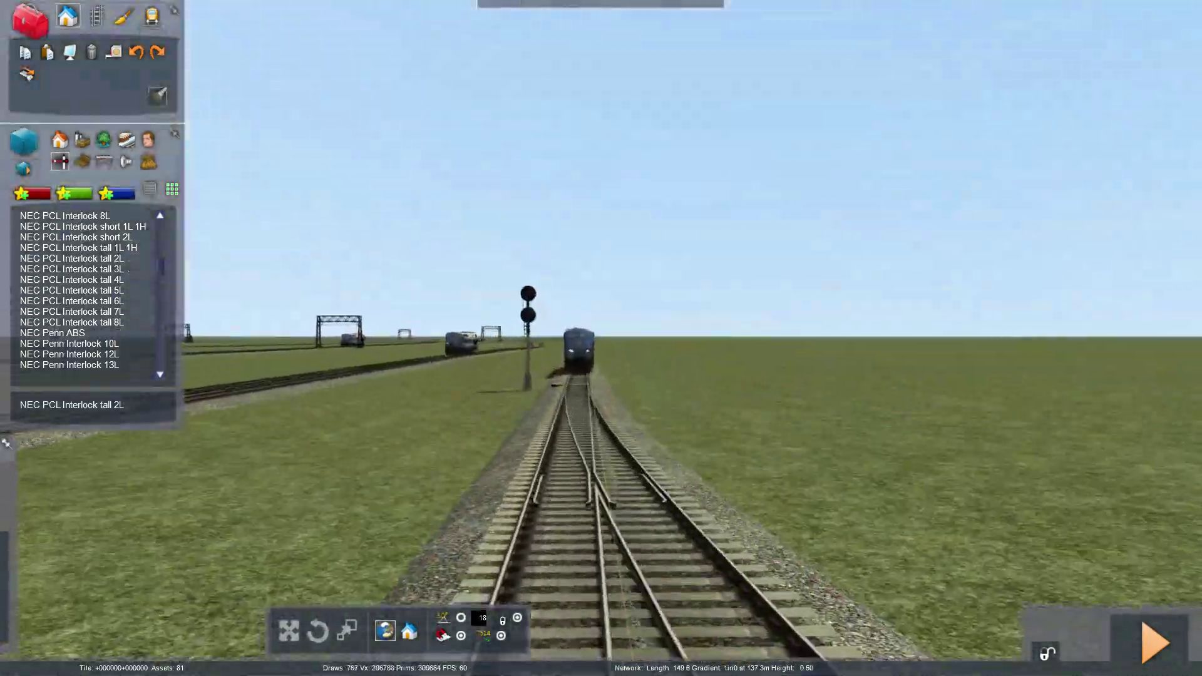
Step: Look along the straight and diverging branches toward the junction to examine where a signal for each branch belongs
{"action": "key", "text": "Down"}
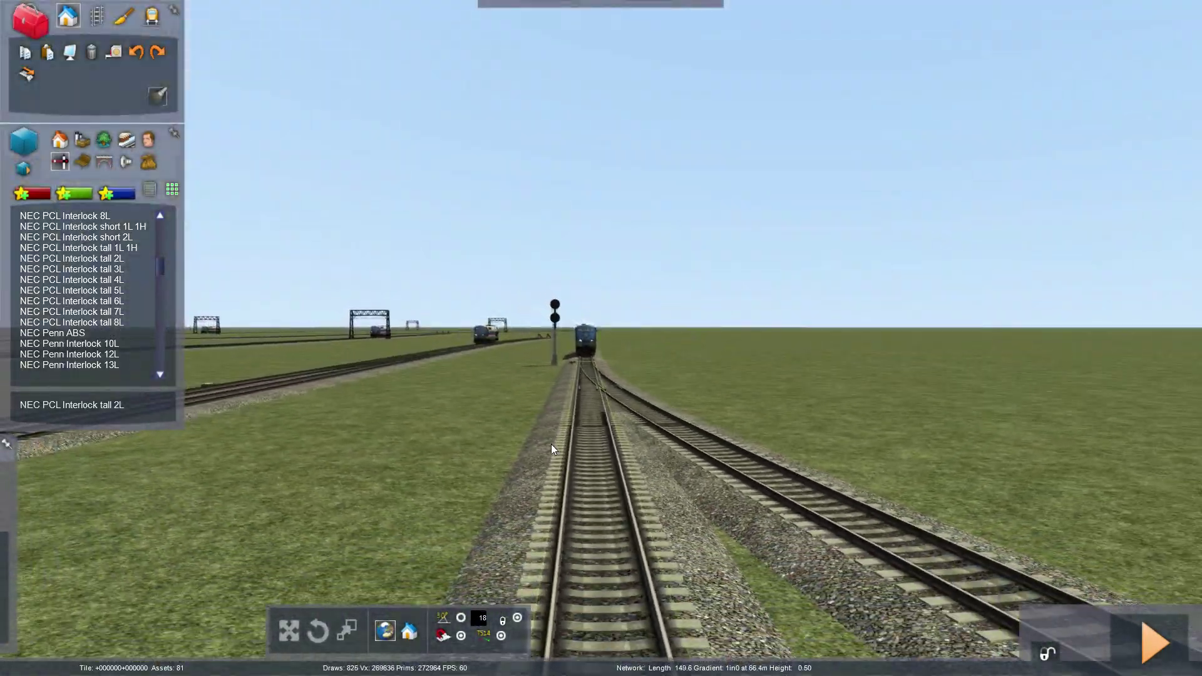
{"action": "key", "text": "Down"}
{"action": "mouse_move", "coordinate": [550, 446]}
{"action": "right_mouse_down"}
{"action": "mouse_move", "coordinate": [533, 501]}
{"action": "mouse_move", "coordinate": [560, 509]}
{"action": "mouse_move", "coordinate": [588, 563]}
{"action": "mouse_move", "coordinate": [551, 451]}
{"action": "right_mouse_up"}
{"action": "key", "text": "Up"}
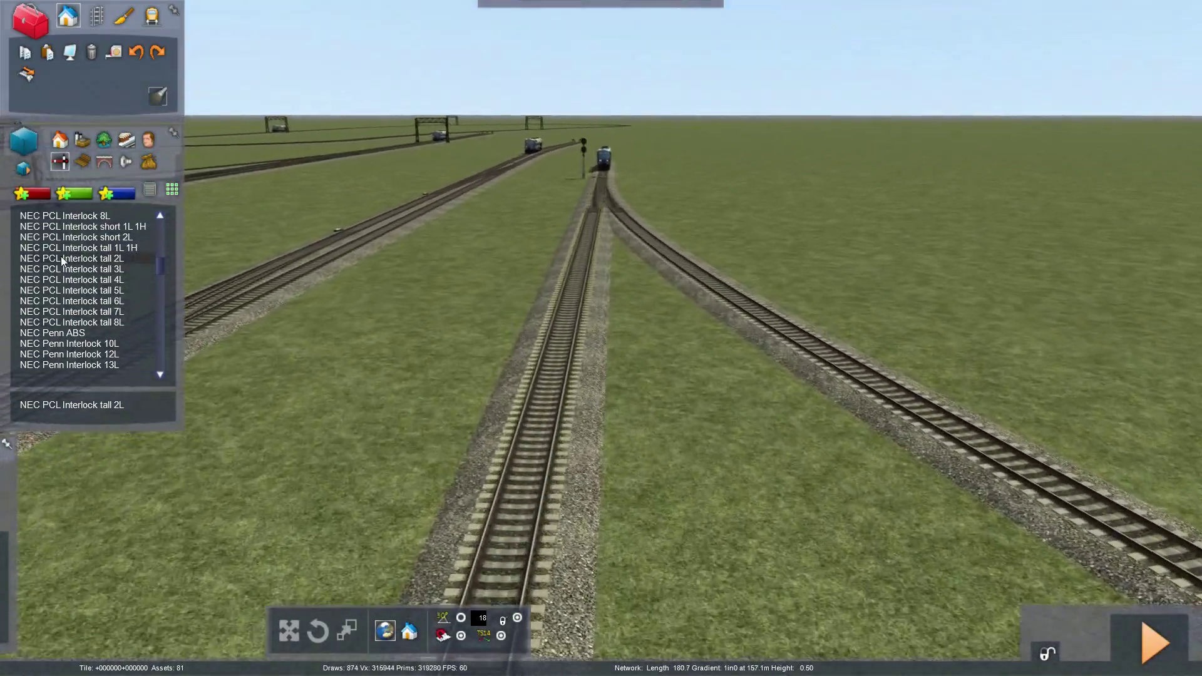
{"action": "right_click_drag", "start_coordinate": [501, 414], "coordinate": [535, 392]}
{"action": "key", "text": "Up"}
{"action": "key", "text": "Down"}
{"action": "right_click_drag", "start_coordinate": [549, 593], "coordinate": [584, 500]}
{"action": "key", "text": "Up"}
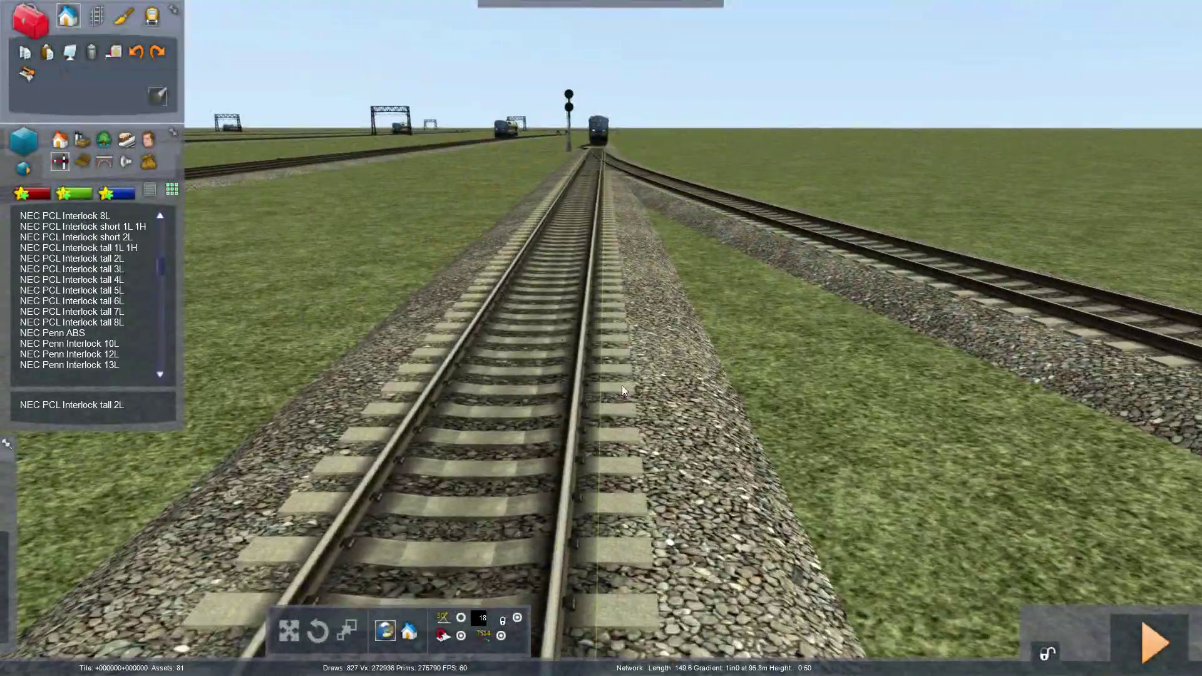
{"action": "key", "text": "Down"}
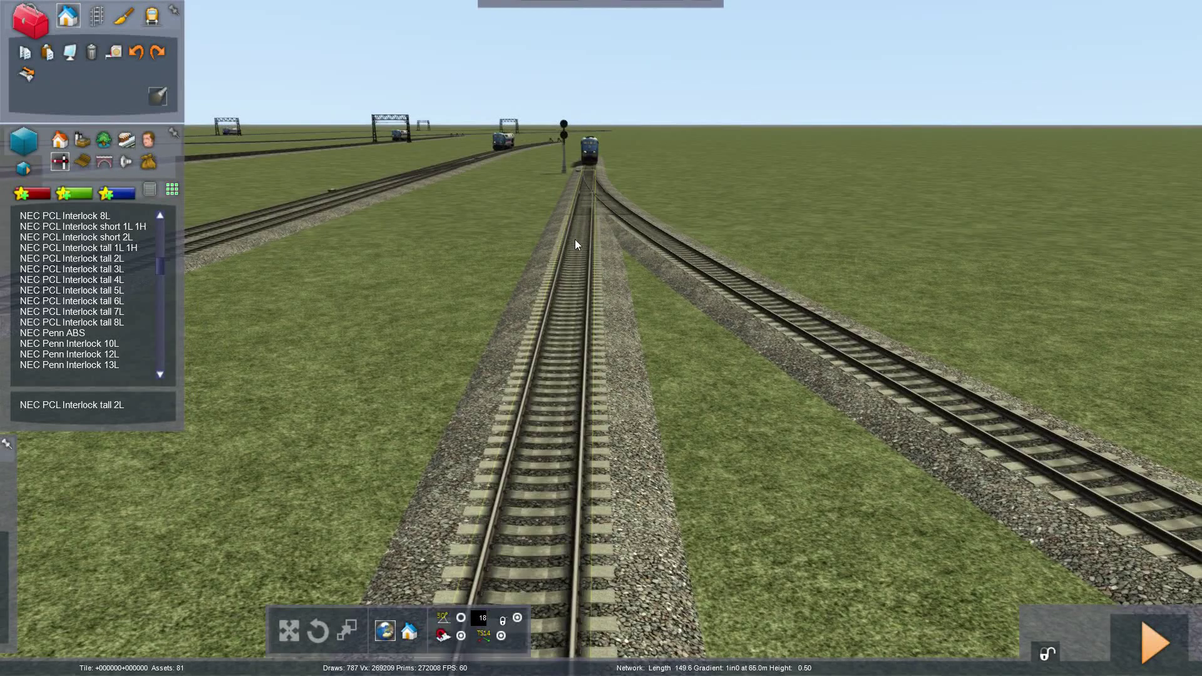
{"action": "key", "text": "Right"}
{"action": "mouse_move", "coordinate": [1066, 464]}
{"action": "right_mouse_down"}
{"action": "mouse_move", "coordinate": [939, 498]}
{"action": "mouse_move", "coordinate": [1045, 529]}
{"action": "mouse_move", "coordinate": [1015, 525]}
{"action": "mouse_move", "coordinate": [1066, 473]}
{"action": "right_mouse_up"}
{"action": "key", "text": "Left"}
{"action": "key", "text": "Down"}
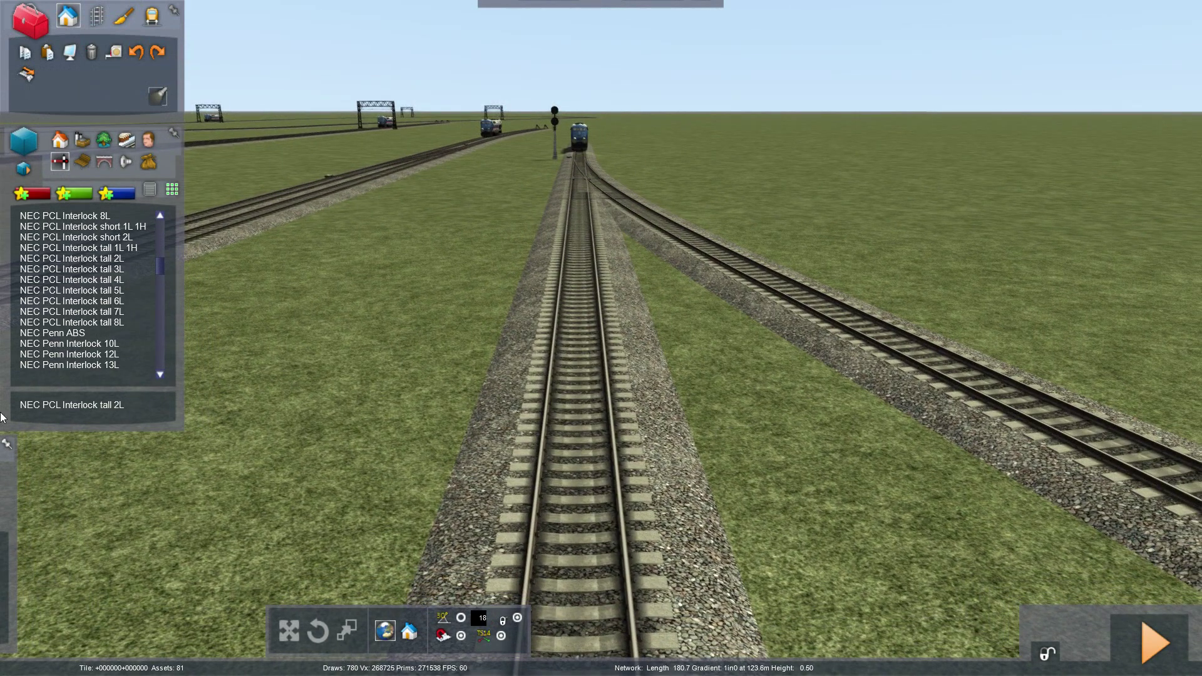
Step: Place an NEC PCL Interlock tall 1L 1H signal beside the straight branch, facing away from the junction, with its link on the adjacent track
{"action": "left_click", "coordinate": [108, 251]}
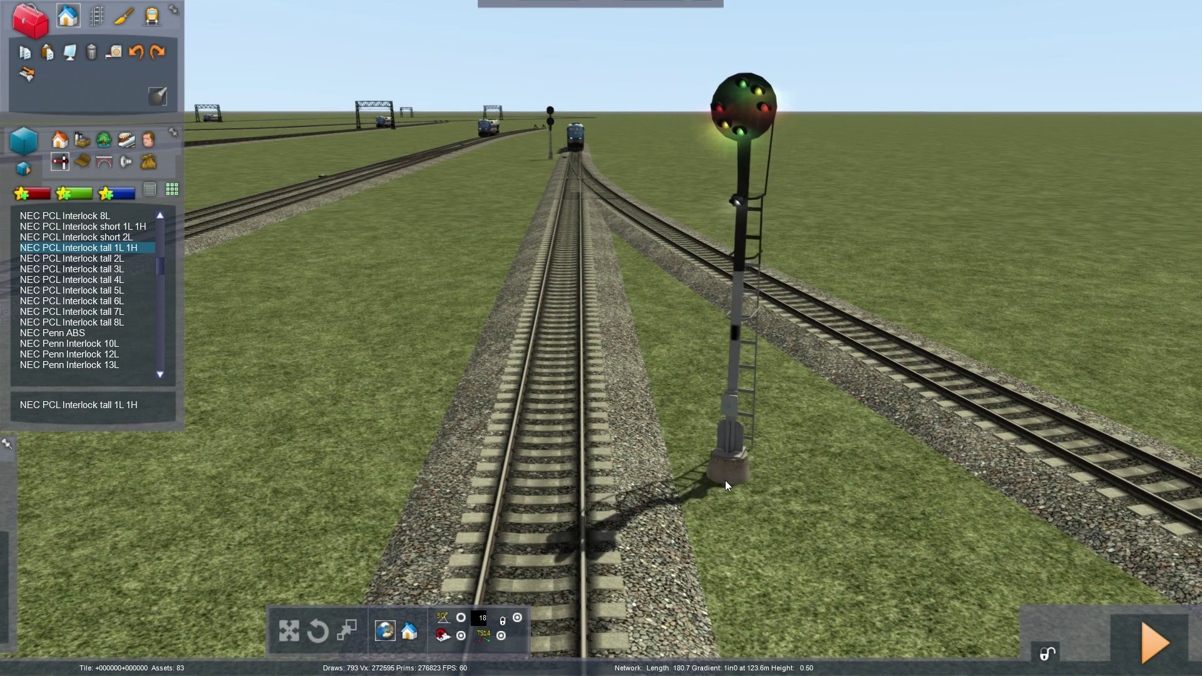
{"action": "left_click", "coordinate": [717, 502]}
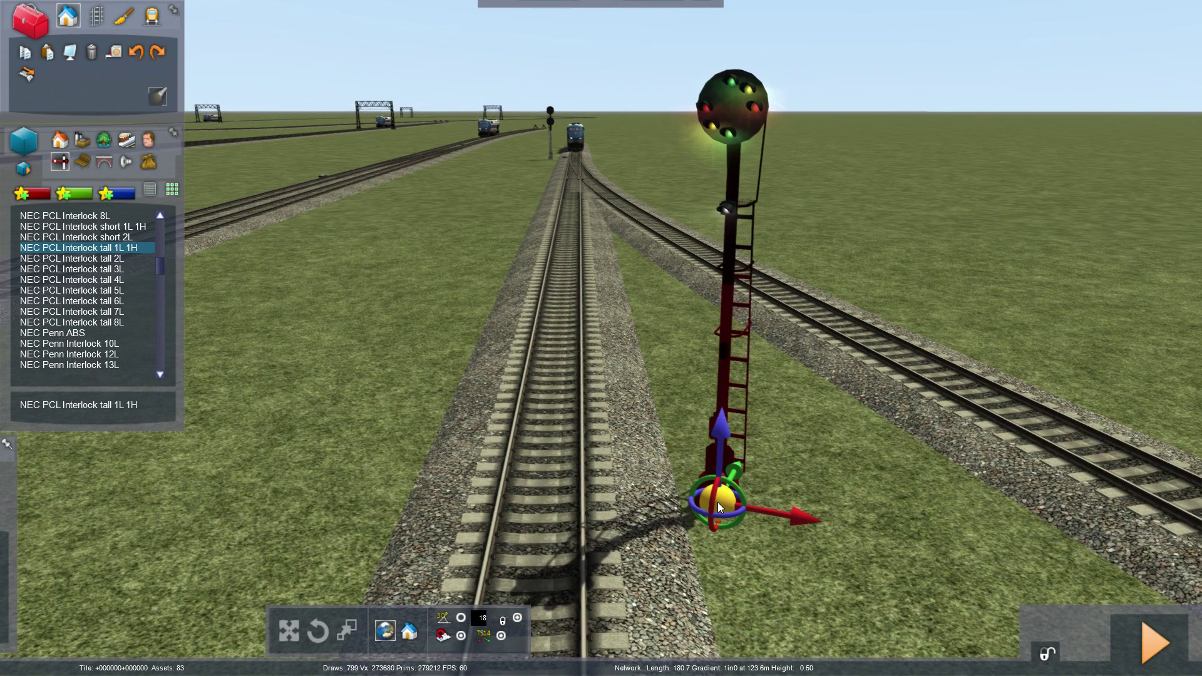
{"action": "left_click", "coordinate": [545, 572]}
{"action": "key", "text": "Up"}
{"action": "mouse_move", "coordinate": [547, 523]}
{"action": "right_mouse_down"}
{"action": "mouse_move", "coordinate": [546, 313]}
{"action": "mouse_move", "coordinate": [550, 468]}
{"action": "right_mouse_up"}
{"action": "key", "text": "Up"}
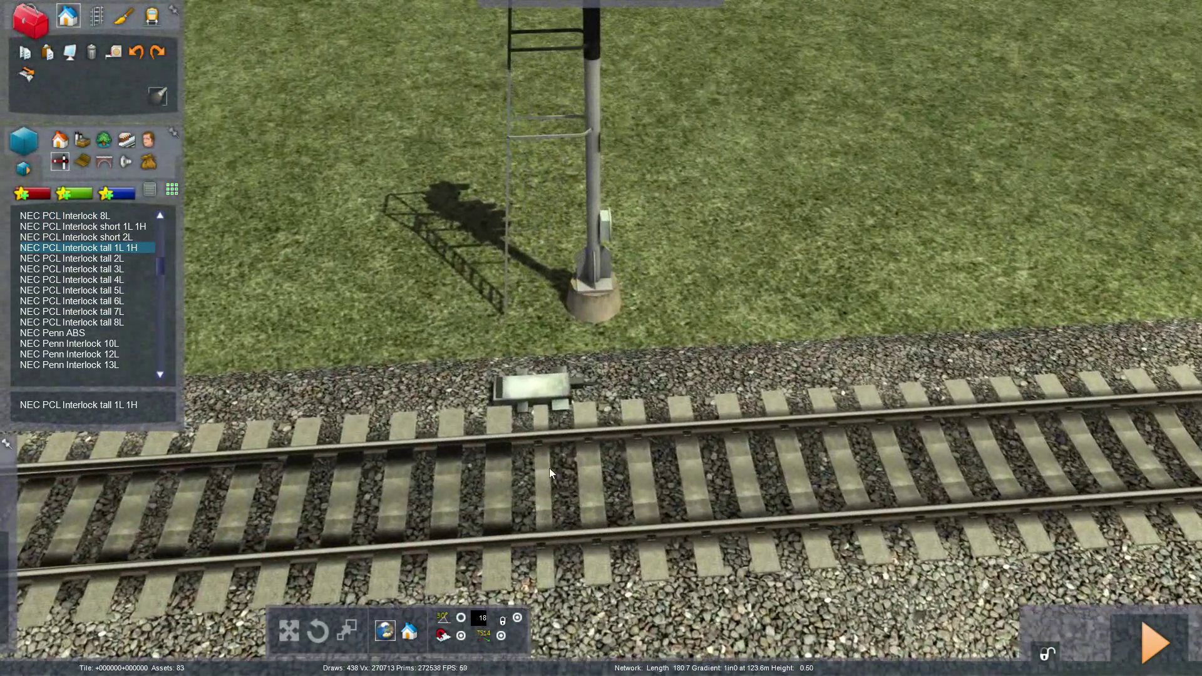
{"action": "left_click", "coordinate": [676, 462]}
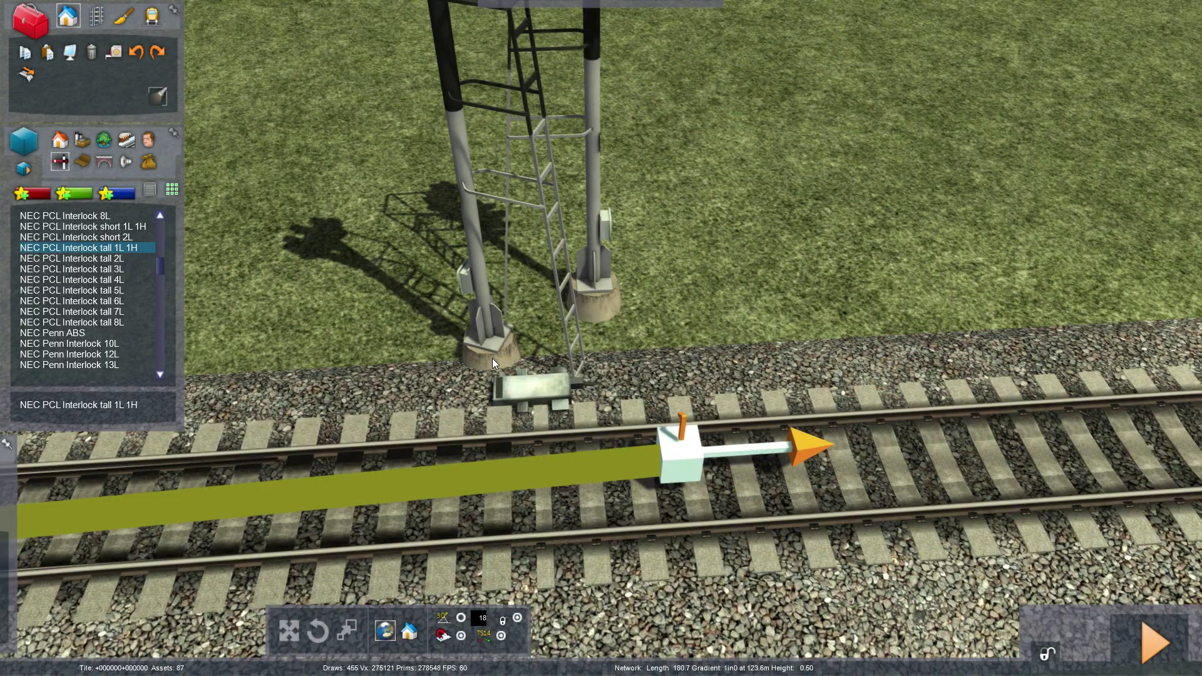
Step: End signal placement and reverse the new signal's link arrow so it points along the straight branch toward the junction
{"action": "right_click", "coordinate": [492, 358]}
{"action": "mouse_move", "coordinate": [493, 359]}
{"action": "right_mouse_down"}
{"action": "mouse_move", "coordinate": [388, 275]}
{"action": "mouse_move", "coordinate": [385, 206]}
{"action": "mouse_move", "coordinate": [375, 294]}
{"action": "mouse_move", "coordinate": [426, 382]}
{"action": "mouse_move", "coordinate": [532, 426]}
{"action": "mouse_move", "coordinate": [561, 468]}
{"action": "right_mouse_up"}
{"action": "key", "text": "Up"}
{"action": "key", "text": "Up"}
{"action": "left_click", "coordinate": [561, 468]}
{"action": "left_click_drag", "start_coordinate": [576, 487], "coordinate": [618, 482]}
{"action": "key", "text": "Down"}
{"action": "right_click_drag", "start_coordinate": [617, 482], "coordinate": [467, 195]}
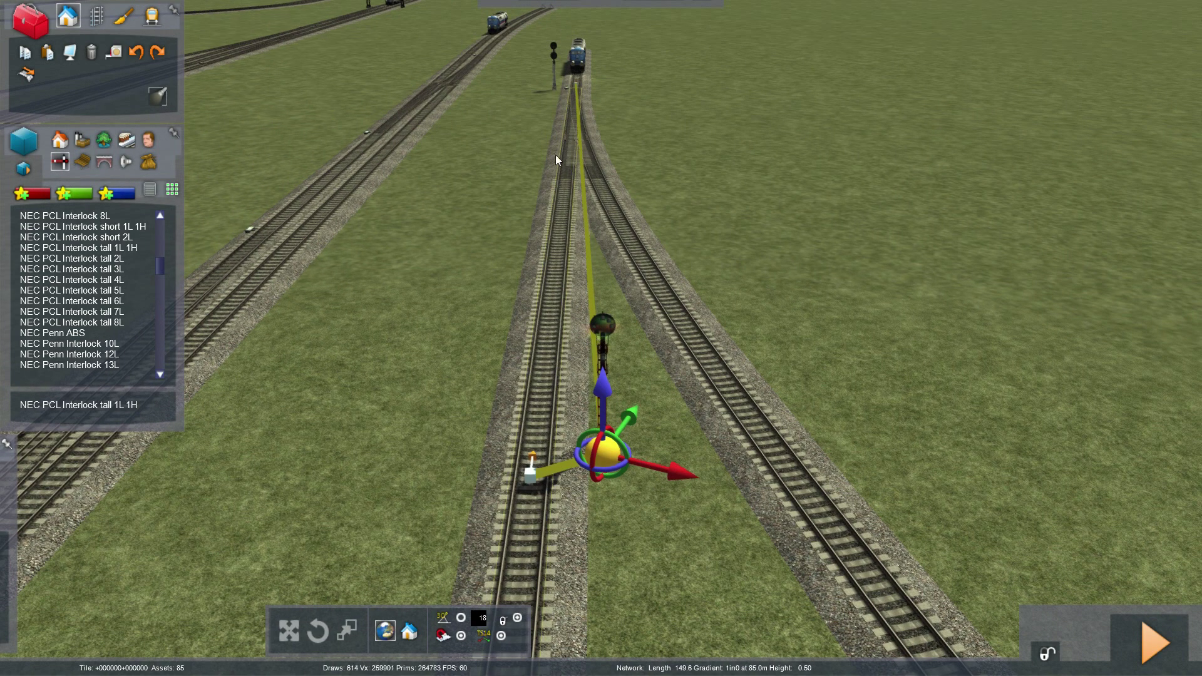
Step: Place a second NEC PCL Interlock tall 1L 1H signal beside the diverging branch, on its outer side
{"action": "key", "text": "Up"}
{"action": "key", "text": "Up"}
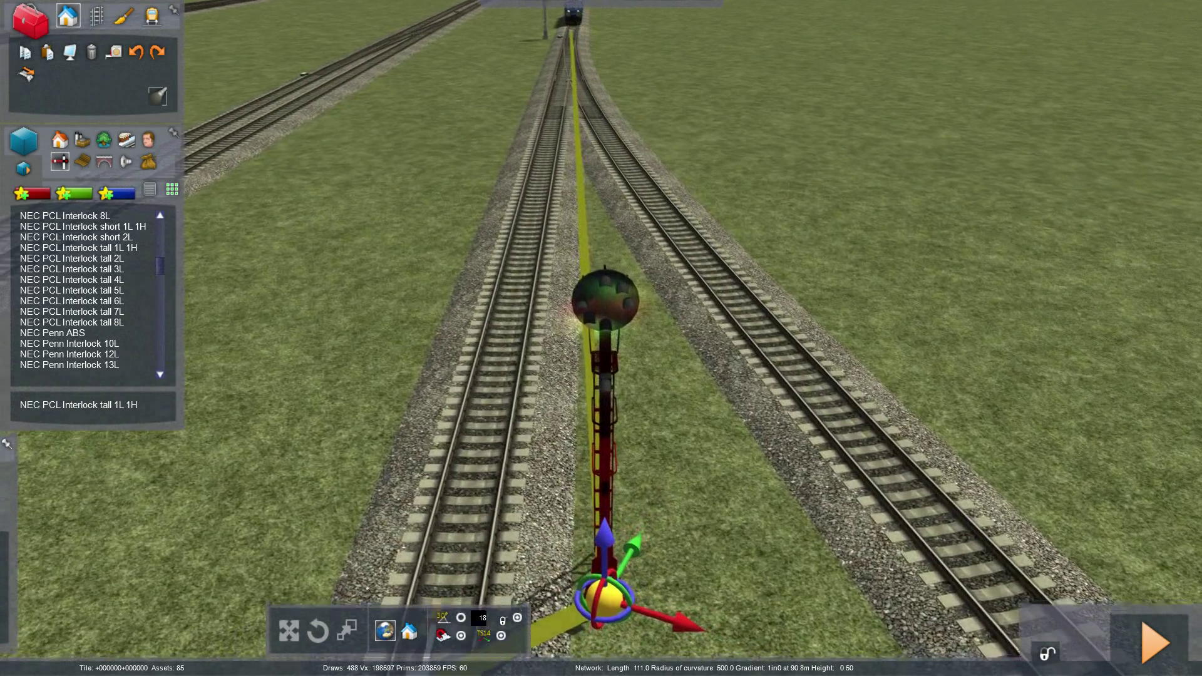
{"action": "right_click_drag", "start_coordinate": [611, 335], "coordinate": [488, 388]}
{"action": "key", "text": "Right"}
{"action": "key", "text": "Right"}
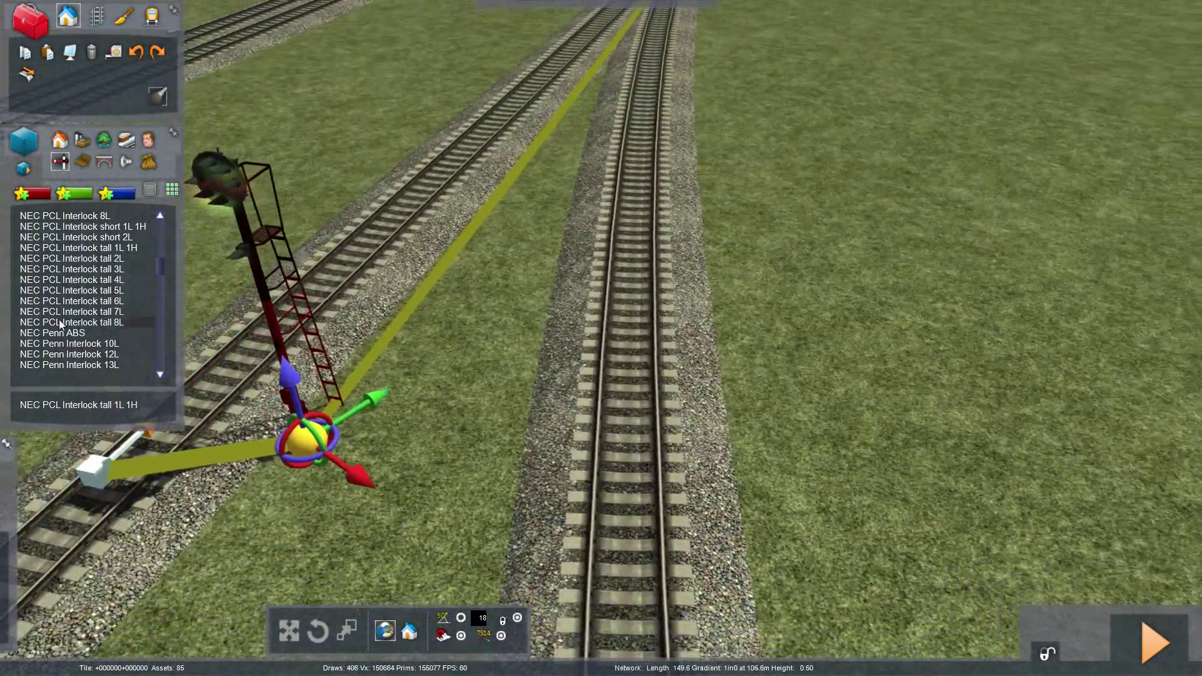
{"action": "right_click_drag", "start_coordinate": [566, 476], "coordinate": [561, 407]}
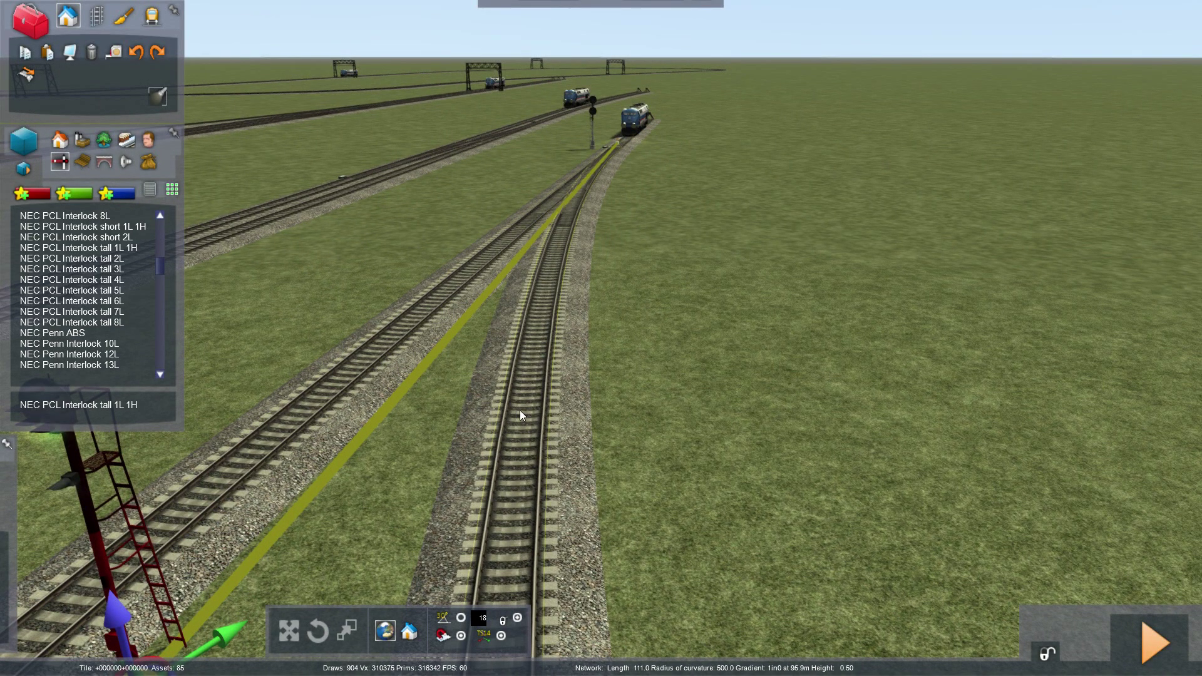
{"action": "right_click_drag", "start_coordinate": [730, 378], "coordinate": [749, 397]}
{"action": "key", "text": "Down"}
{"action": "key", "text": "Up"}
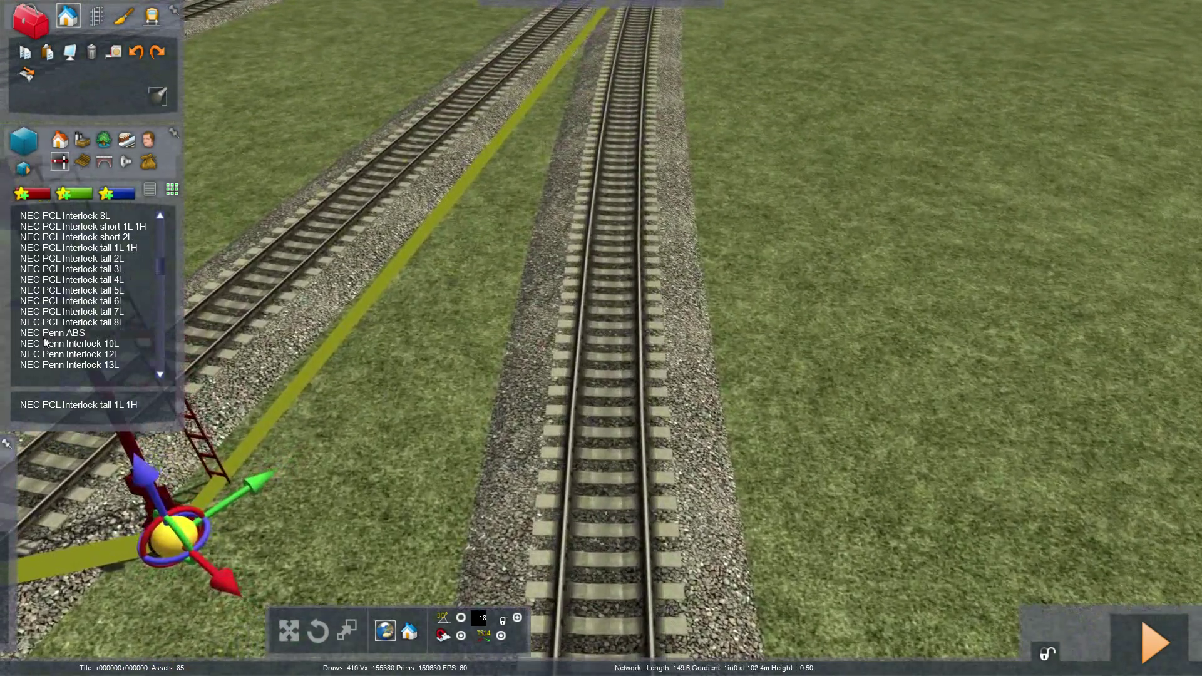
{"action": "left_click", "coordinate": [82, 247]}
{"action": "left_click", "coordinate": [845, 564]}
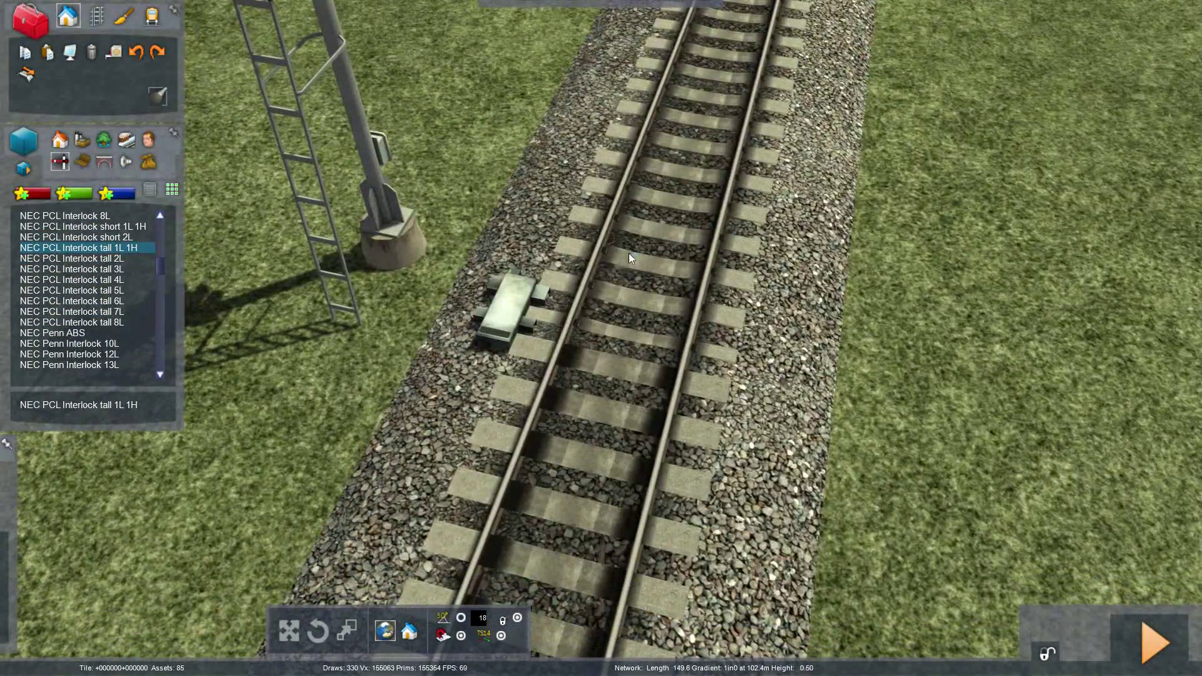
Step: Place the second signal's link on the diverging track next to its mast and finish by deselecting the signal
{"action": "left_click", "coordinate": [629, 257]}
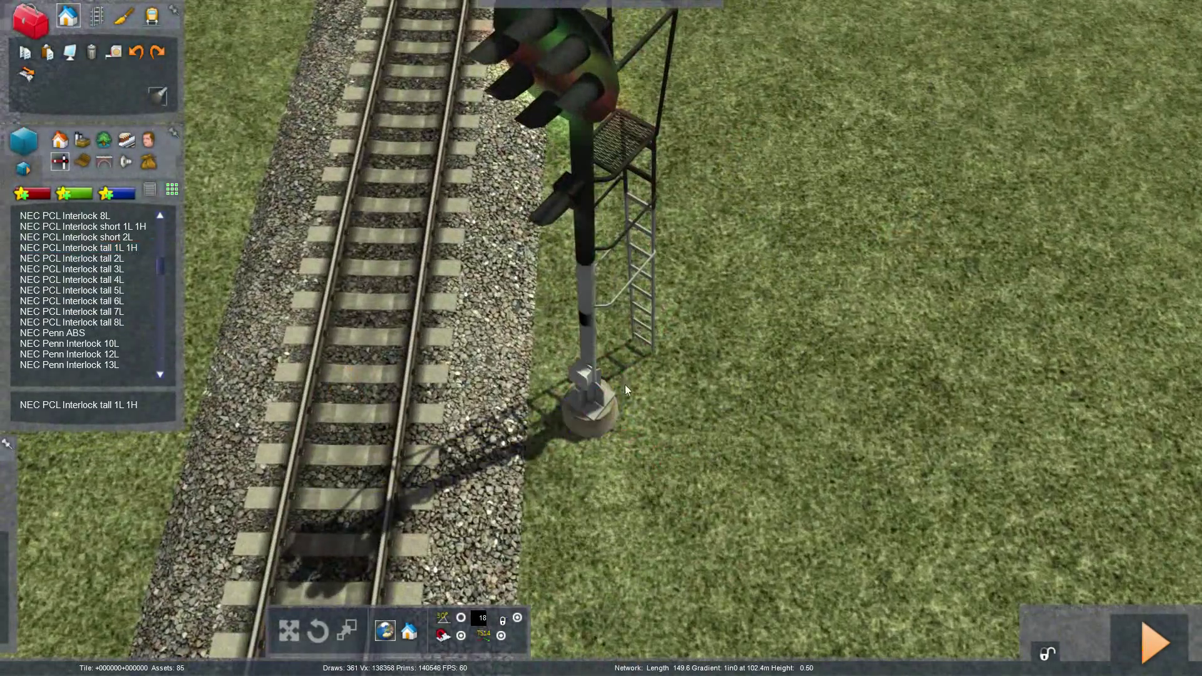
{"action": "left_click_drag", "start_coordinate": [599, 439], "coordinate": [662, 425]}
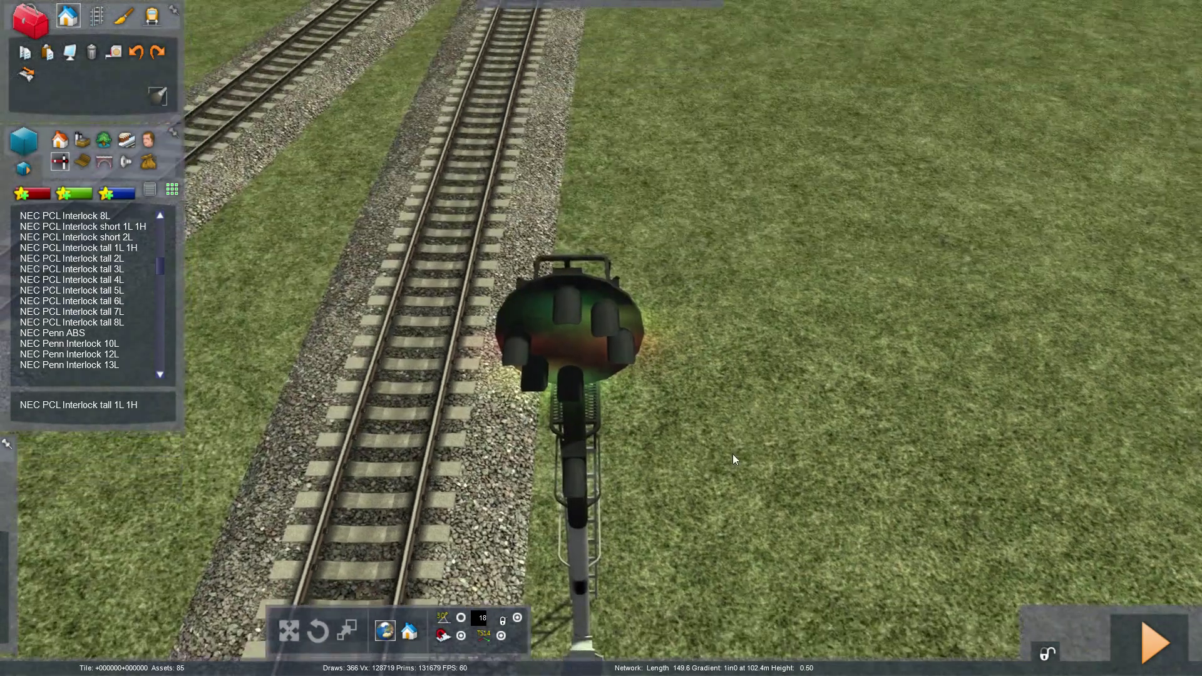
{"action": "left_click", "coordinate": [483, 443]}
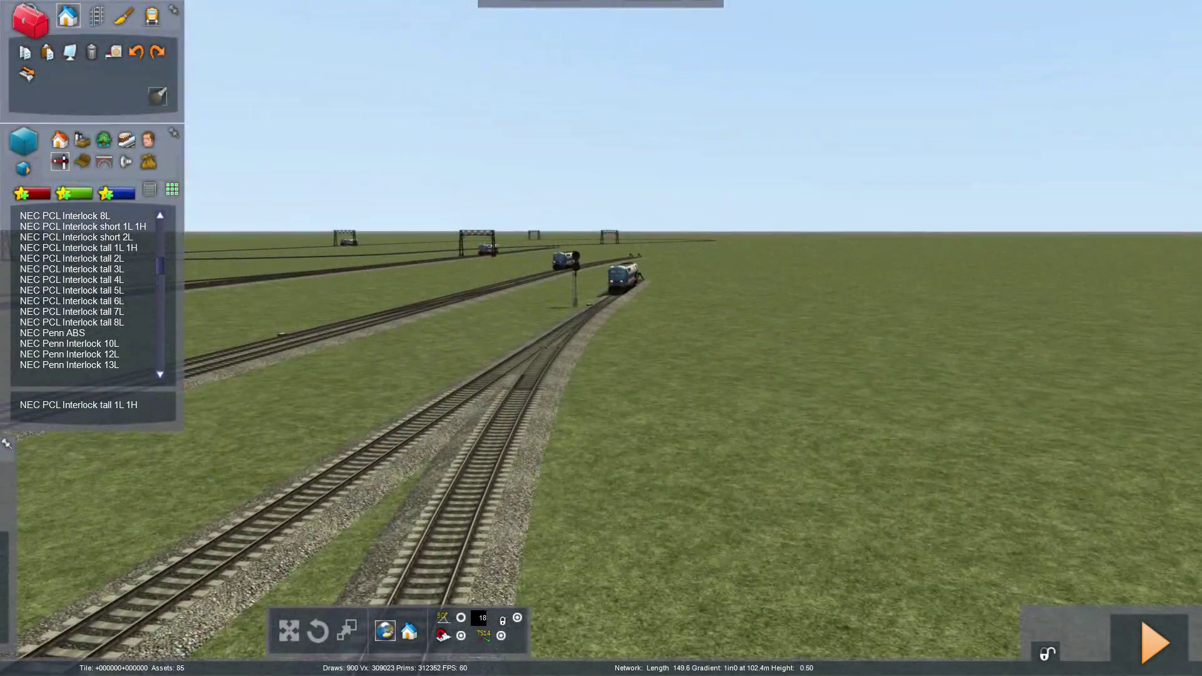
Step: Switch to the scenario tools and start the Free roam scenario
{"action": "key", "text": "Down"}
{"action": "key", "text": "Up"}
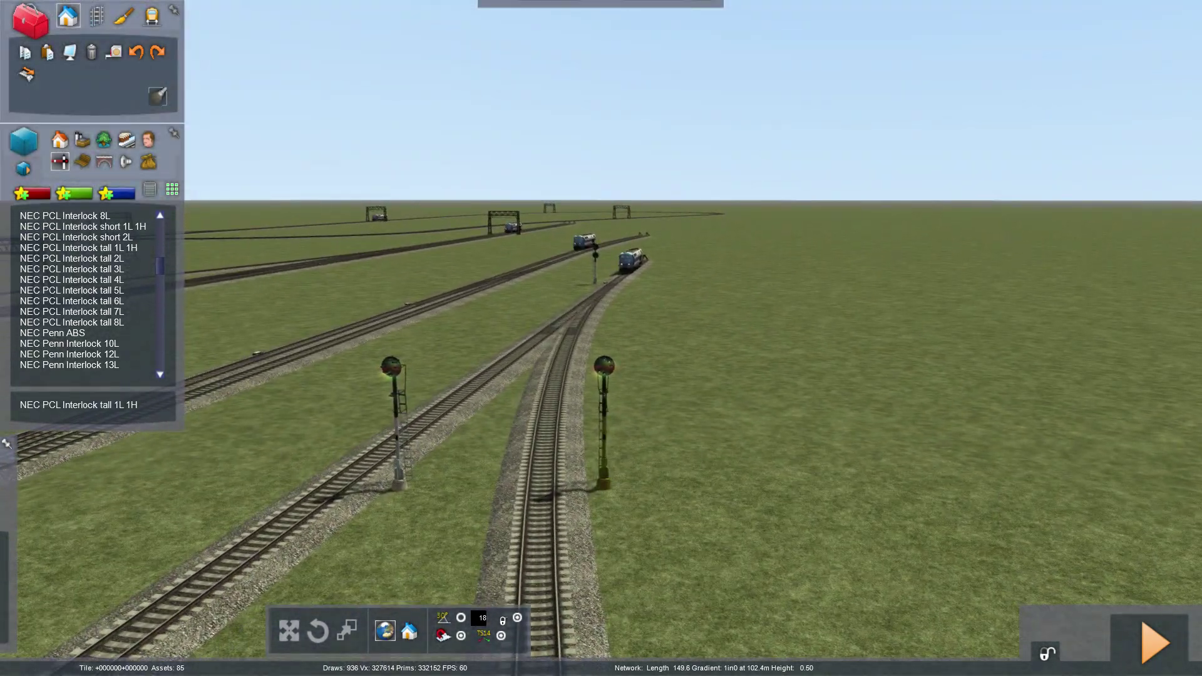
{"action": "key", "text": "Down"}
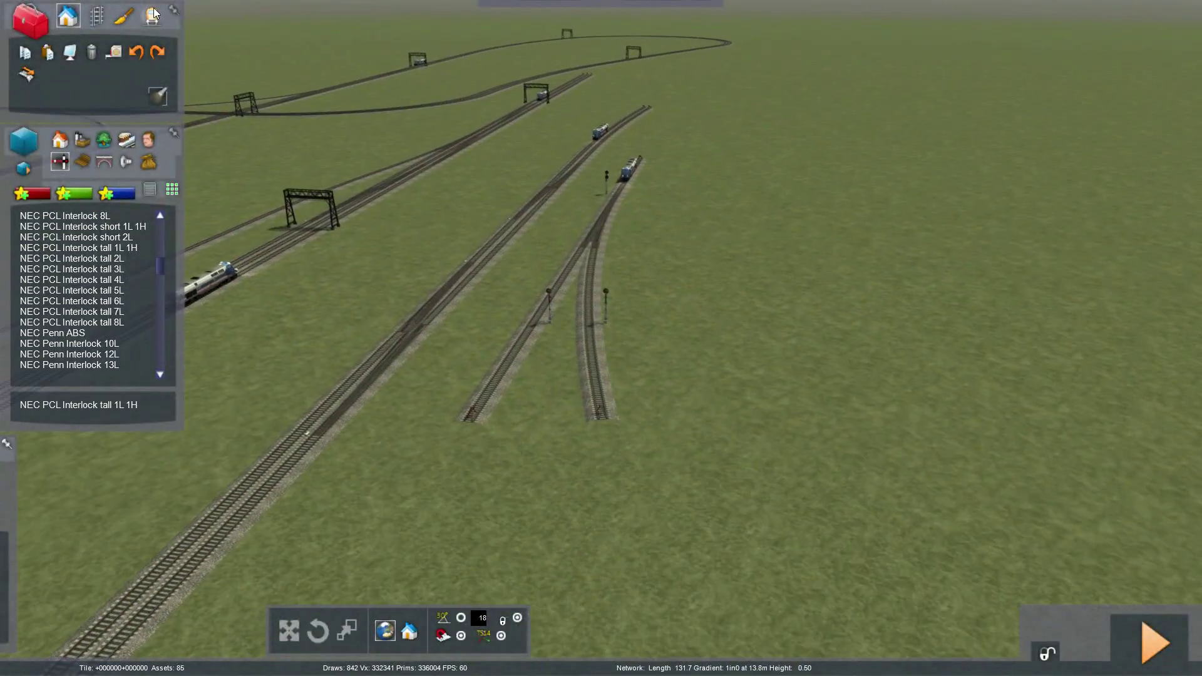
{"action": "left_click", "coordinate": [152, 16]}
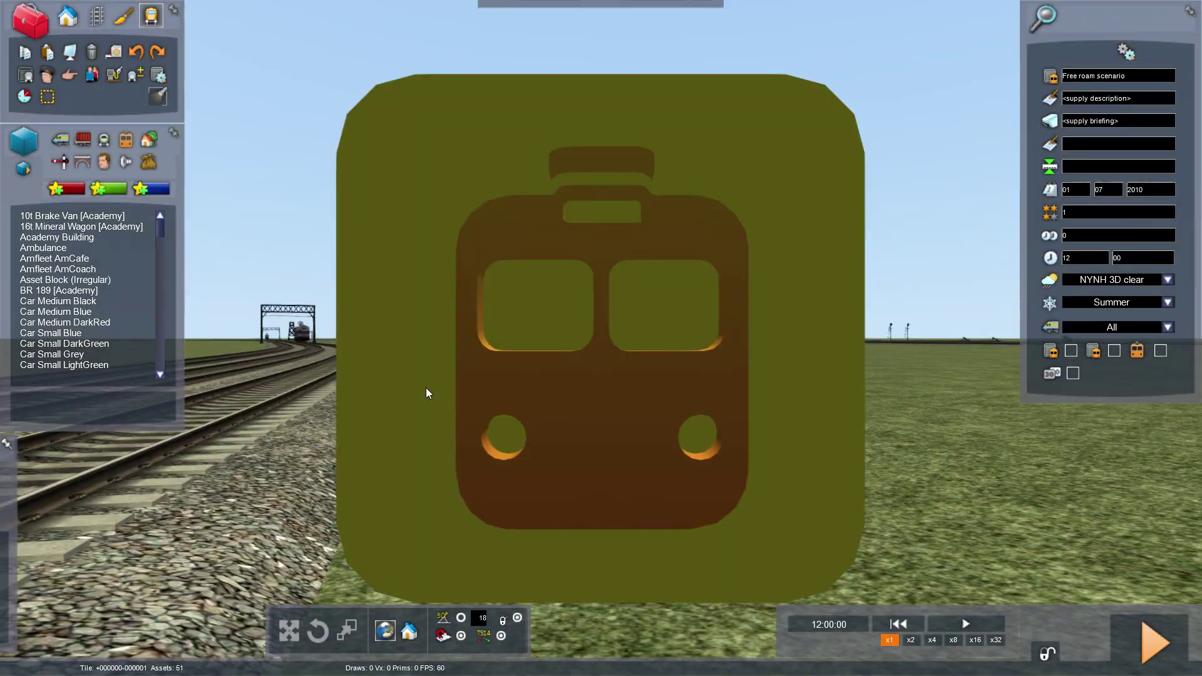
{"action": "key", "text": "Down"}
{"action": "mouse_move", "coordinate": [426, 388]}
{"action": "right_mouse_down"}
{"action": "mouse_move", "coordinate": [438, 396]}
{"action": "mouse_move", "coordinate": [433, 466]}
{"action": "mouse_move", "coordinate": [429, 407]}
{"action": "right_mouse_up"}
{"action": "key", "text": "Up"}
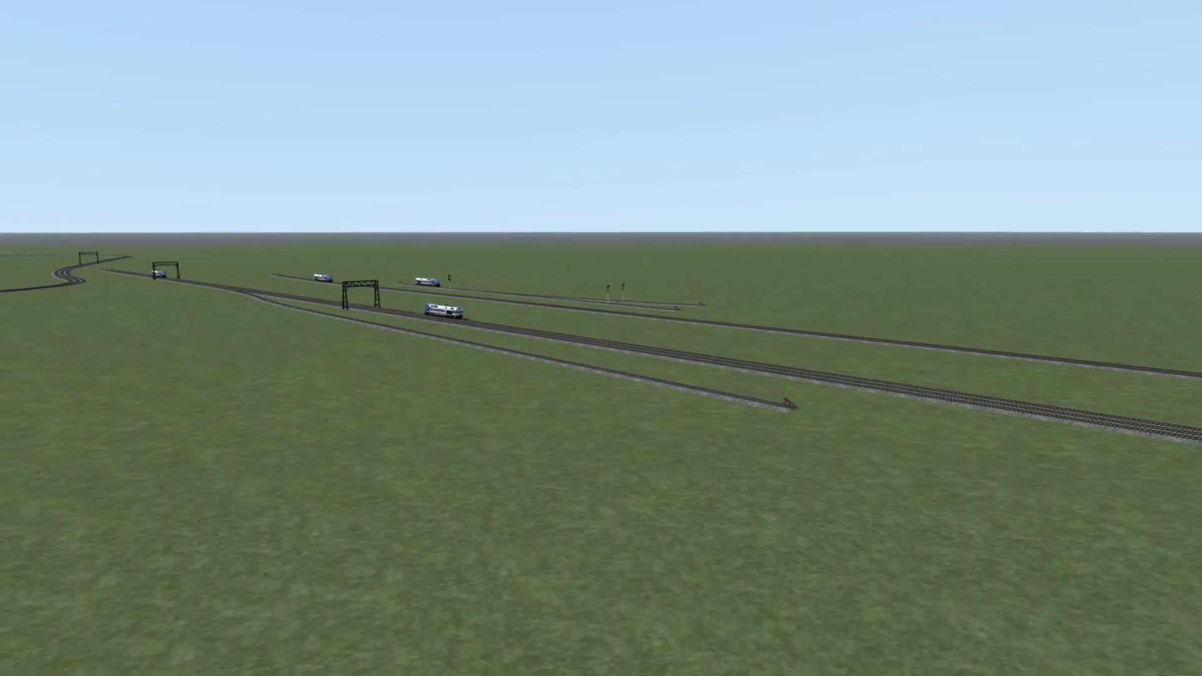
Step: Take control of the locomotive waiting at the two-head signal before the junction
{"action": "right_click_drag", "start_coordinate": [618, 479], "coordinate": [657, 459]}
{"action": "key", "text": "Up"}
{"action": "left_click", "coordinate": [656, 458]}
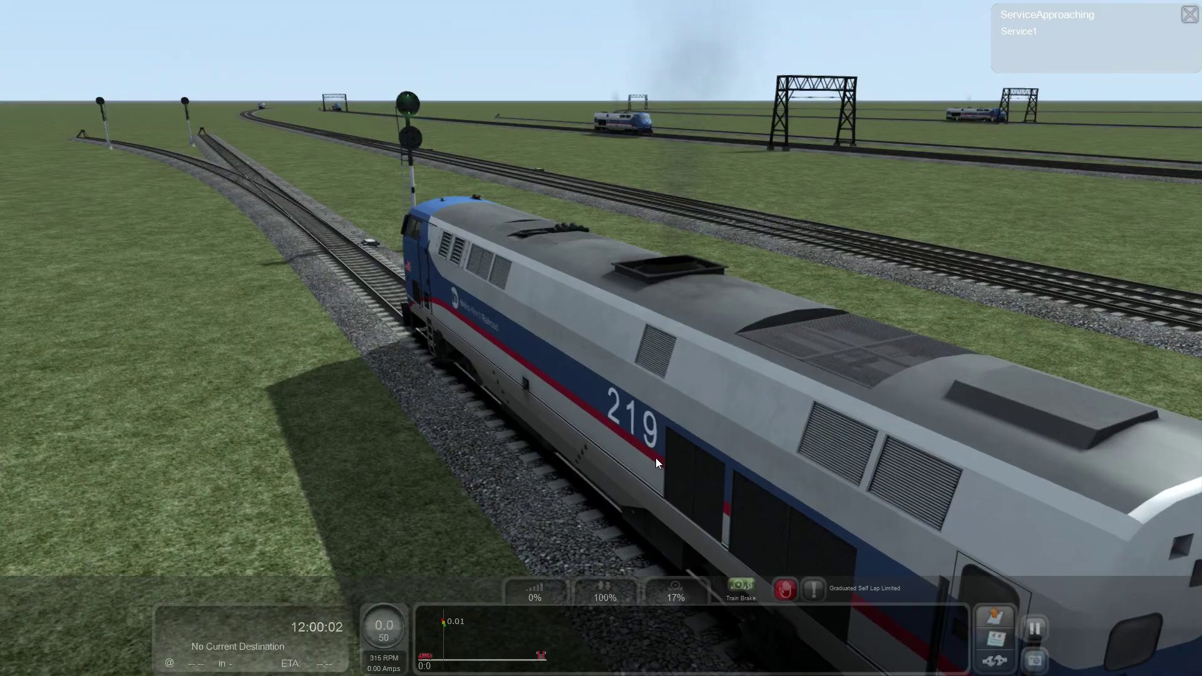
Step: Examine the two-head signal from behind the locomotive and dismiss the service notification
{"action": "right_click_drag", "start_coordinate": [594, 414], "coordinate": [598, 413]}
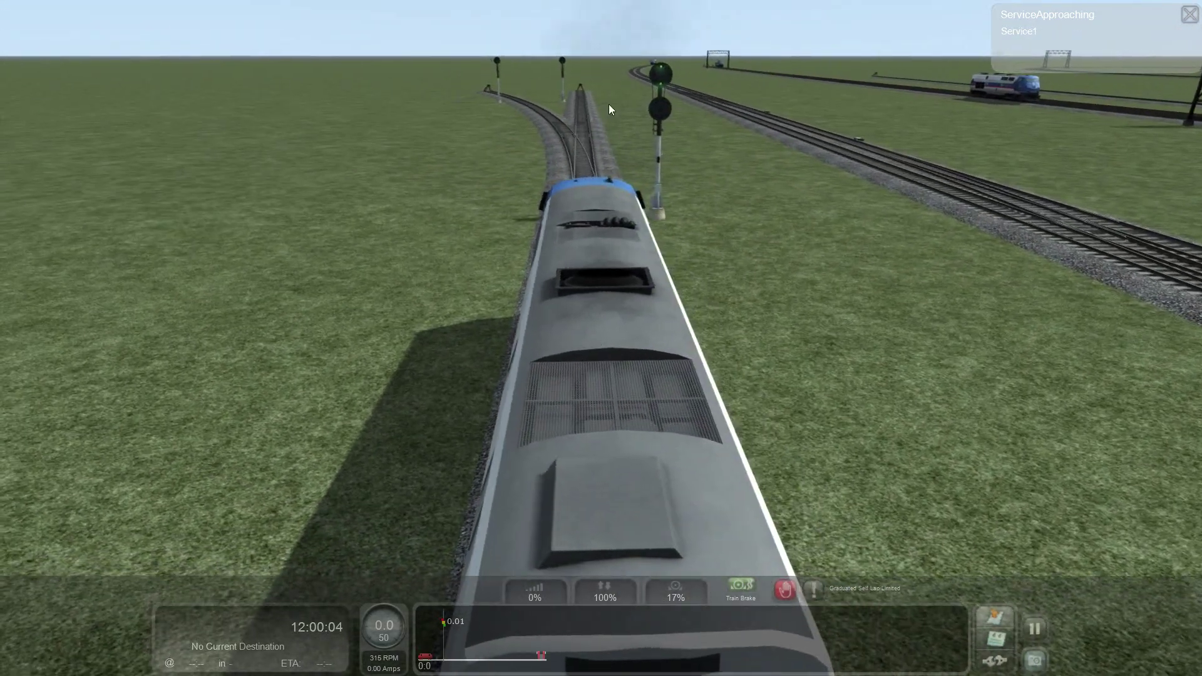
{"action": "right_click_drag", "start_coordinate": [659, 212], "coordinate": [650, 304]}
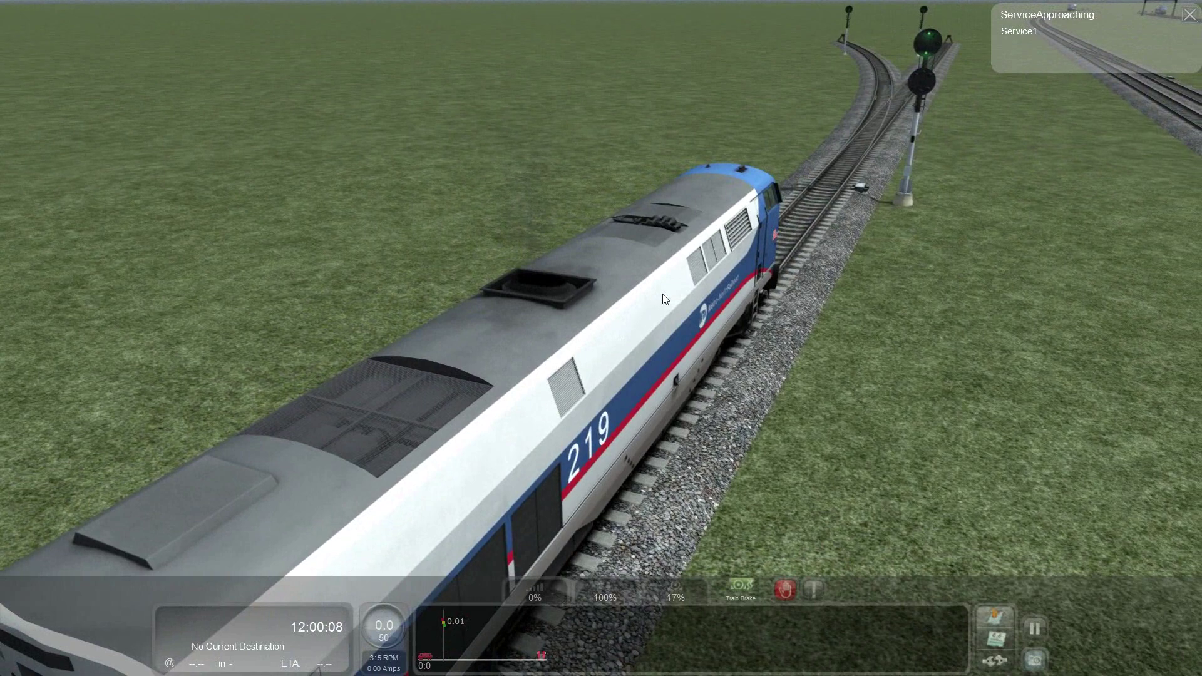
{"action": "right_click_drag", "start_coordinate": [897, 130], "coordinate": [932, 140]}
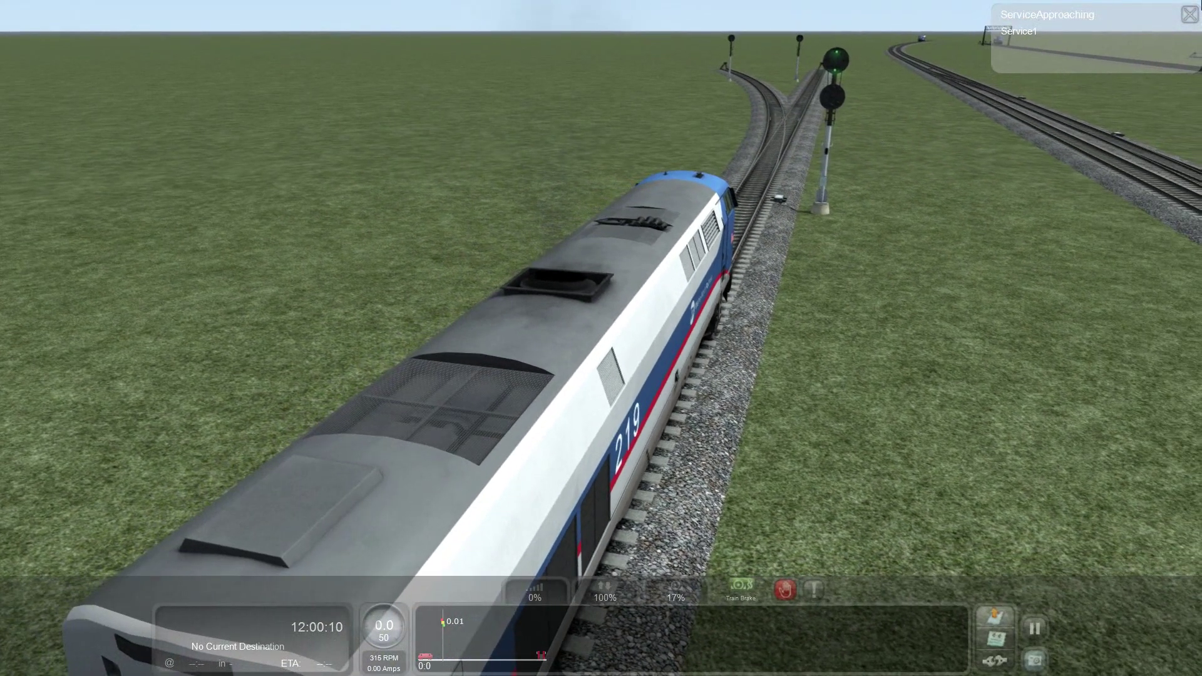
{"action": "left_click", "coordinate": [1194, 16]}
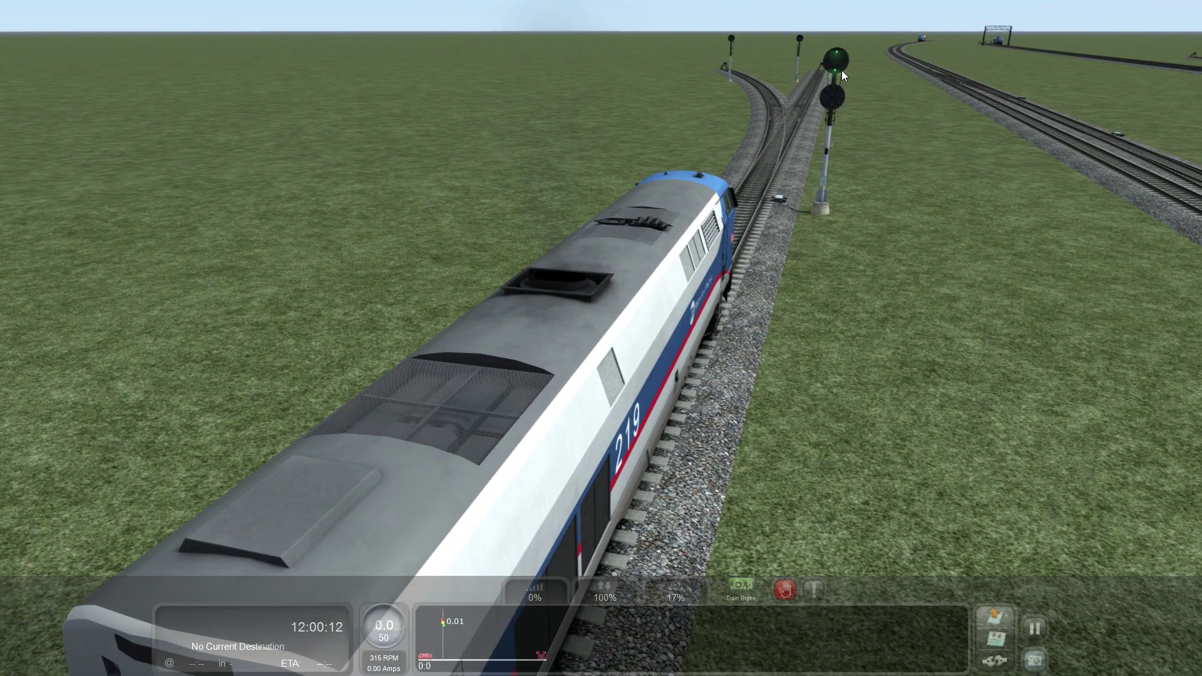
Step: Set the junction ahead of the locomotive to the diverging branch on the 2D map and return to the train view
{"action": "key", "text": "9"}
{"action": "scroll", "coordinate": [681, 259], "scroll_direction": "down", "scroll_amount": 5}
{"action": "left_click_drag", "start_coordinate": [678, 255], "coordinate": [652, 319]}
{"action": "scroll", "coordinate": [672, 260], "scroll_direction": "up", "scroll_amount": 6}
{"action": "left_click_drag", "start_coordinate": [673, 155], "coordinate": [597, 86]}
{"action": "scroll", "coordinate": [645, 250], "scroll_direction": "up", "scroll_amount": 4}
{"action": "left_click_drag", "start_coordinate": [670, 241], "coordinate": [639, 348]}
{"action": "mouse_move", "coordinate": [644, 301]}
{"action": "left_mouse_down"}
{"action": "mouse_move", "coordinate": [581, 258]}
{"action": "mouse_move", "coordinate": [622, 308]}
{"action": "left_mouse_up"}
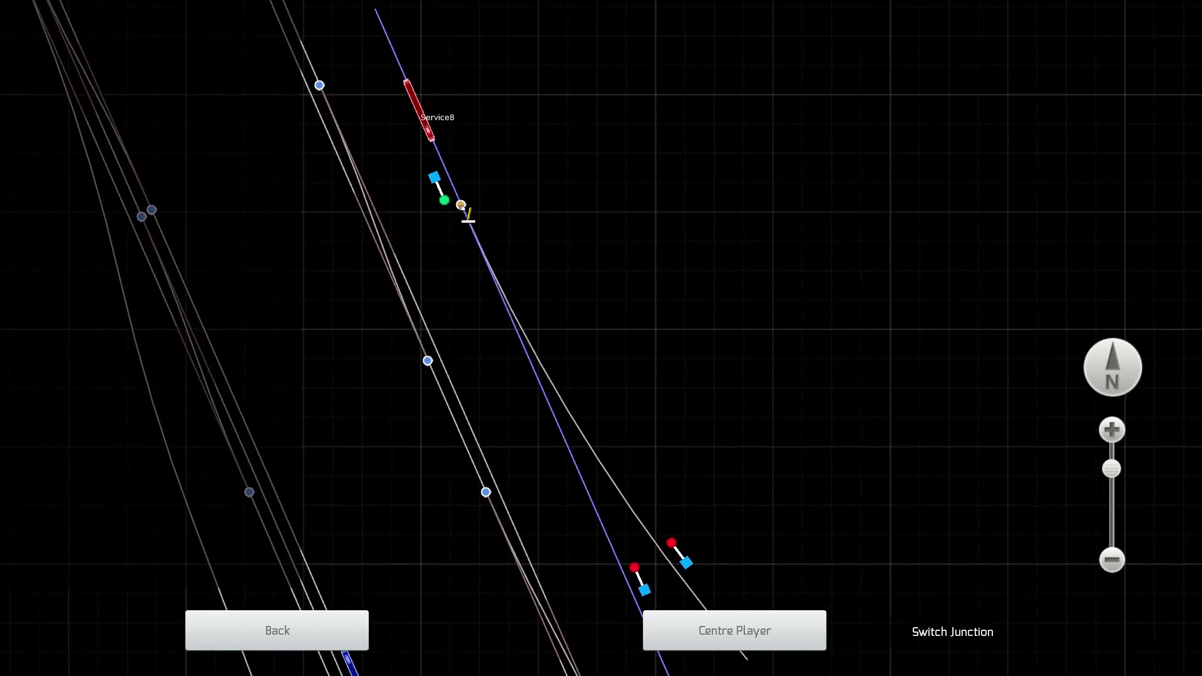
{"action": "mouse_move", "coordinate": [758, 525]}
{"action": "left_mouse_down"}
{"action": "mouse_move", "coordinate": [769, 509]}
{"action": "mouse_move", "coordinate": [763, 451]}
{"action": "left_mouse_up"}
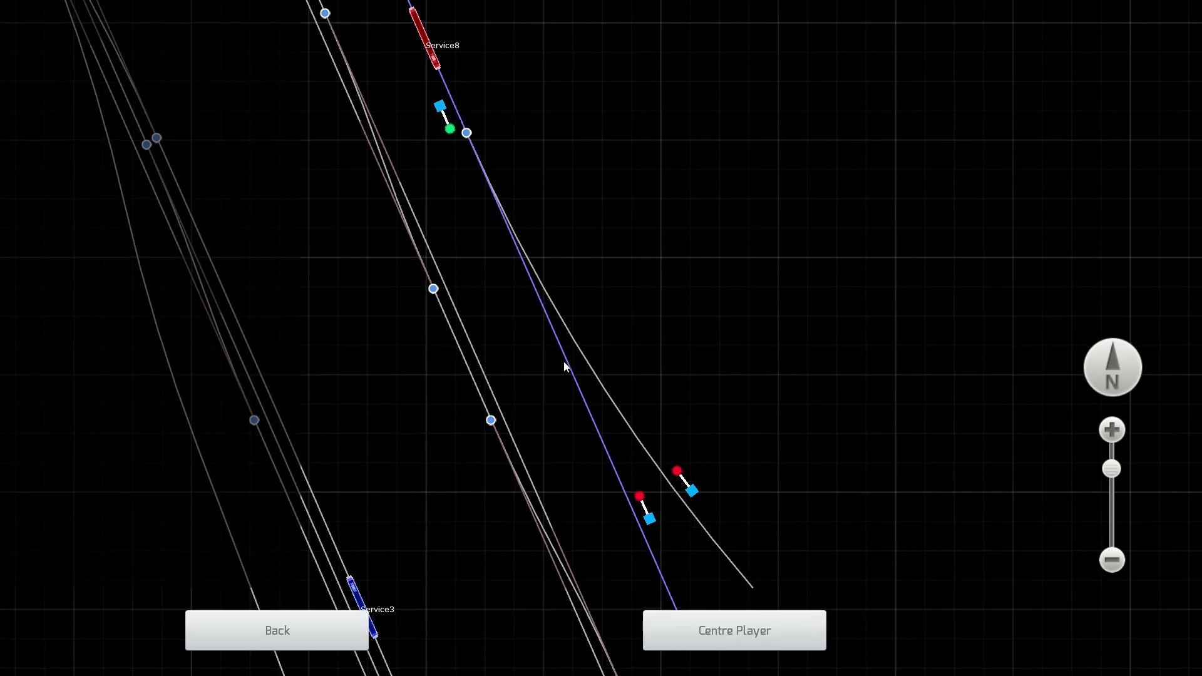
{"action": "left_click", "coordinate": [473, 135]}
{"action": "key", "text": "9"}
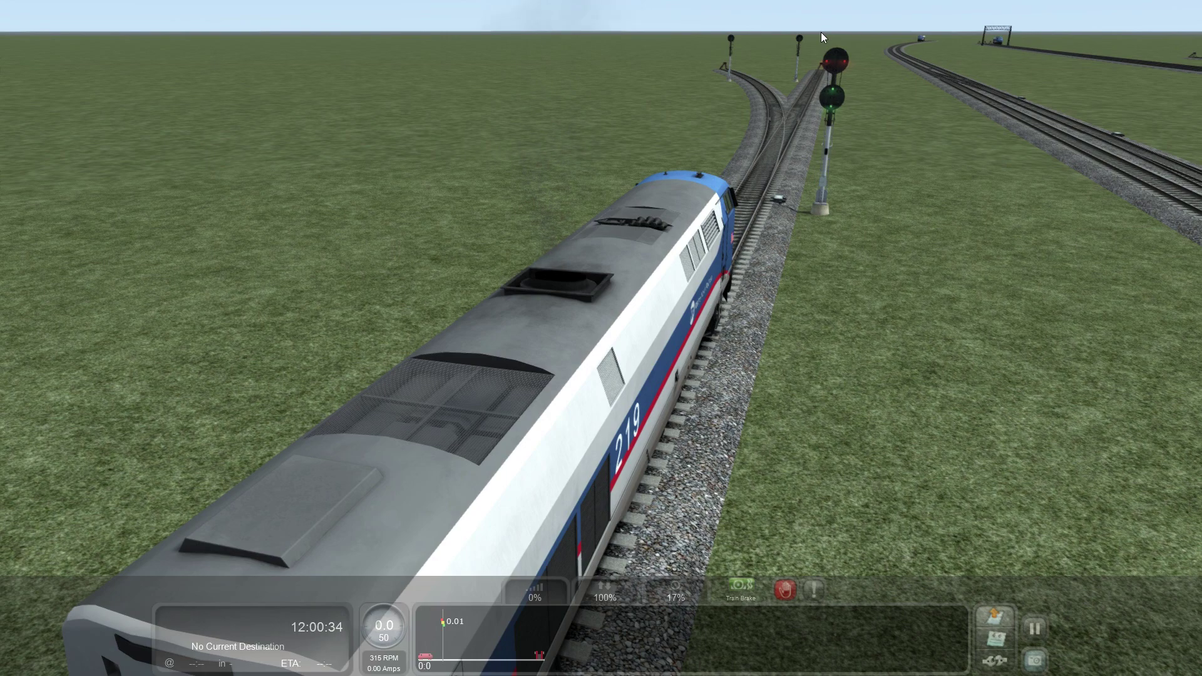
Step: Check the route and the two branch signals beyond the junction on the 2D map
{"action": "key", "text": "9"}
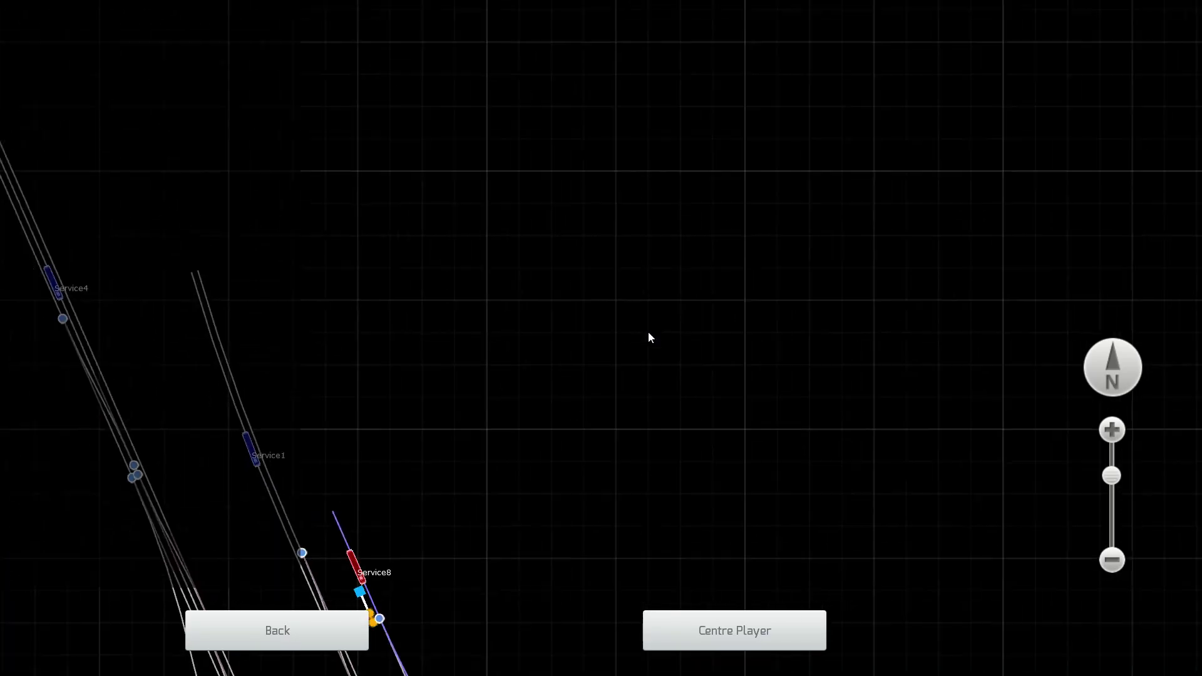
{"action": "left_click_drag", "start_coordinate": [561, 519], "coordinate": [546, 313]}
{"action": "scroll", "coordinate": [501, 355], "scroll_direction": "up", "scroll_amount": 2}
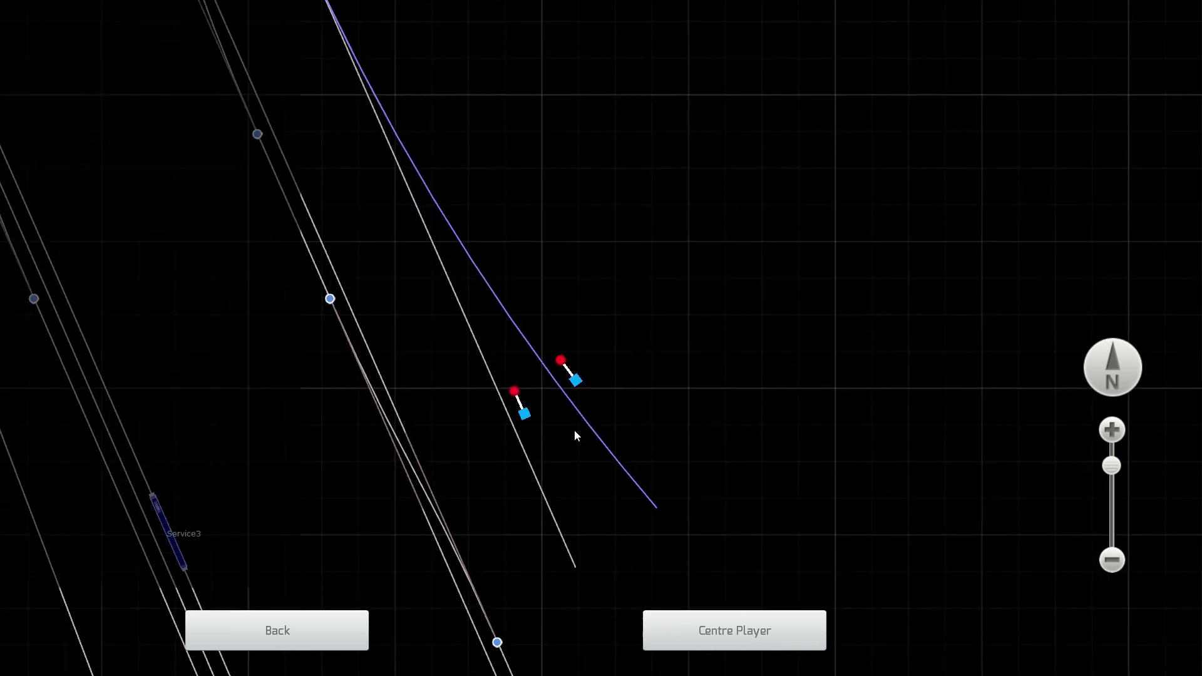
Step: Leave the 2D map and return from the running scenario to the World Editor
{"action": "key", "text": "9"}
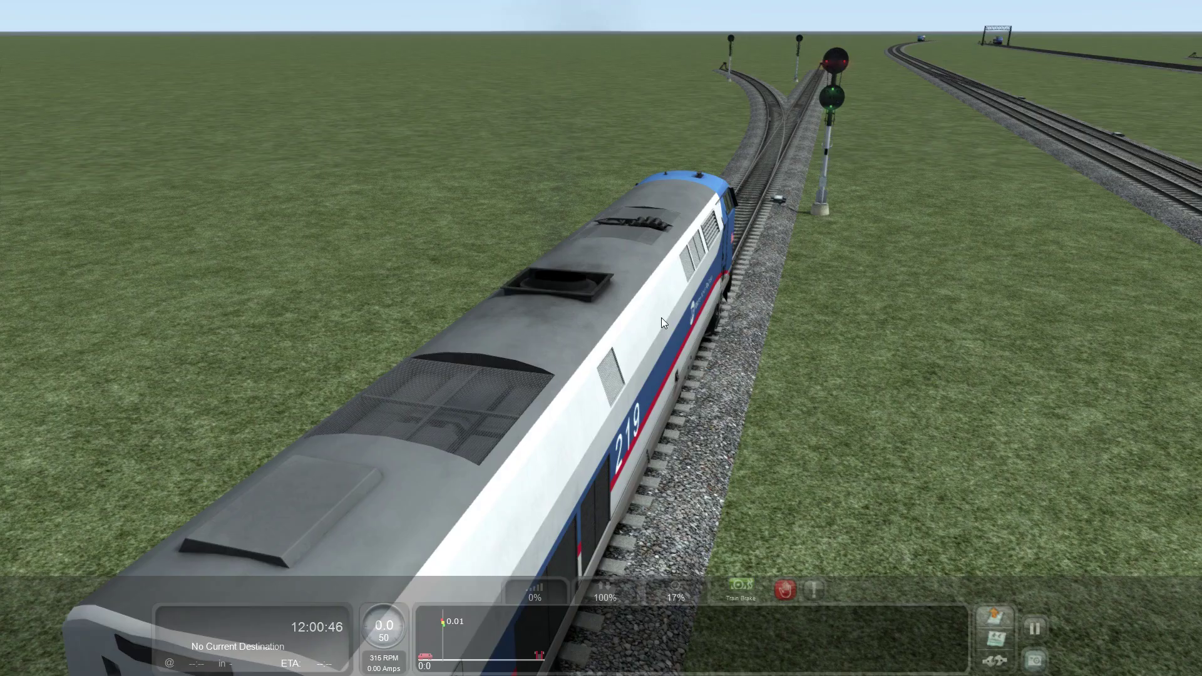
{"action": "key", "text": "Escape"}
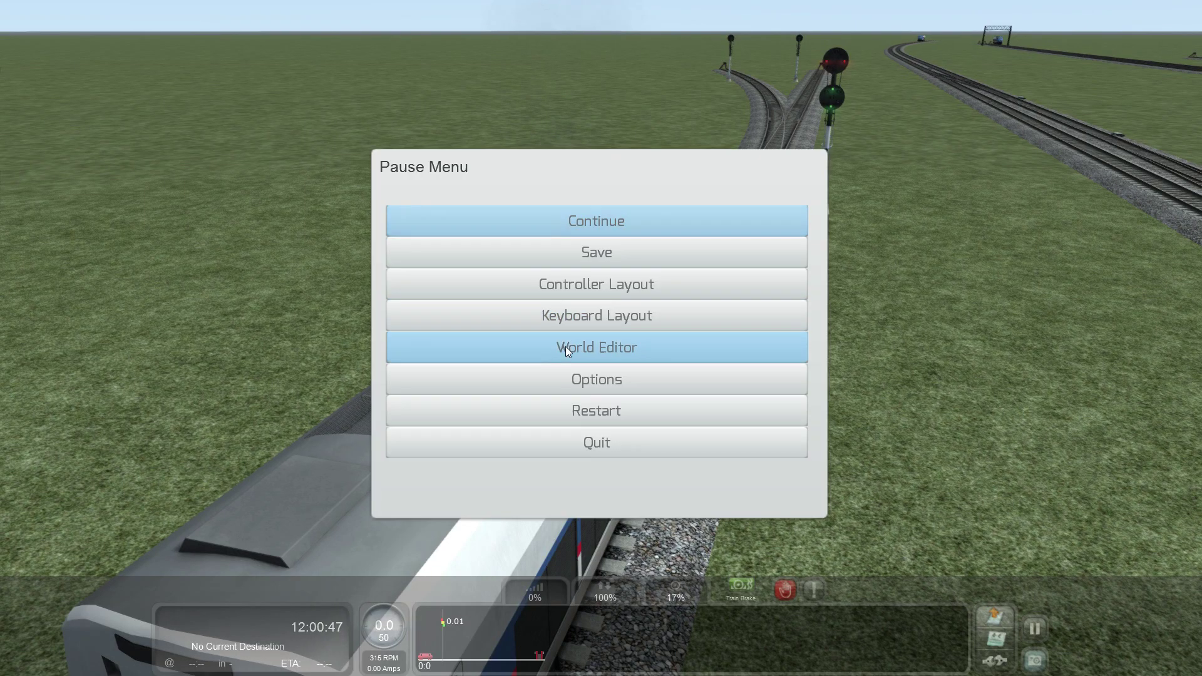
{"action": "left_click", "coordinate": [532, 350]}
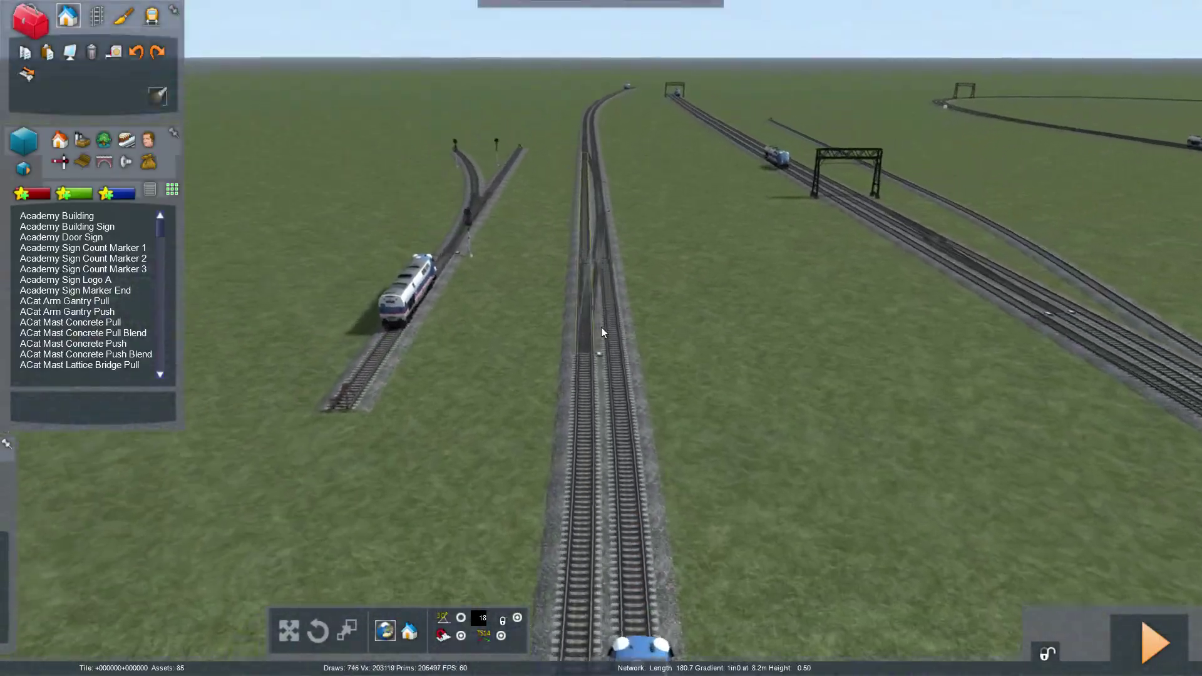
Step: Display the signal assets and survey the approach to the double-track crossover
{"action": "right_click_drag", "start_coordinate": [601, 327], "coordinate": [951, 351]}
{"action": "key", "text": "Up"}
{"action": "key", "text": "Down"}
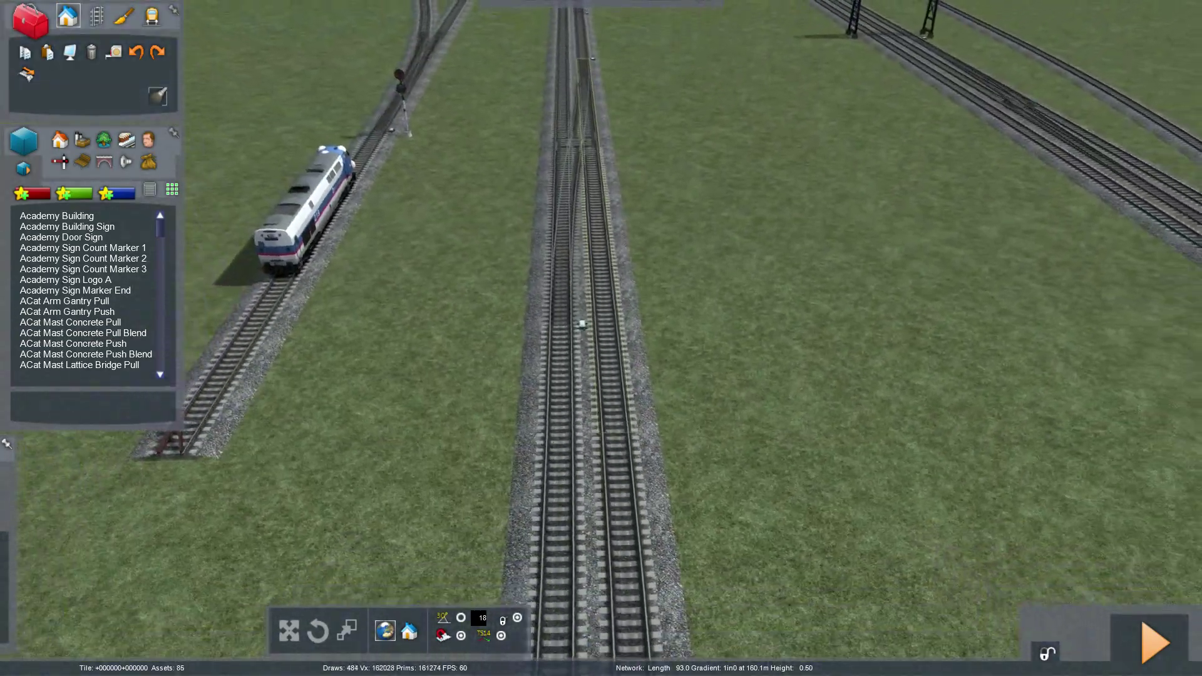
{"action": "key", "text": "Up"}
{"action": "right_click_drag", "start_coordinate": [627, 309], "coordinate": [619, 255]}
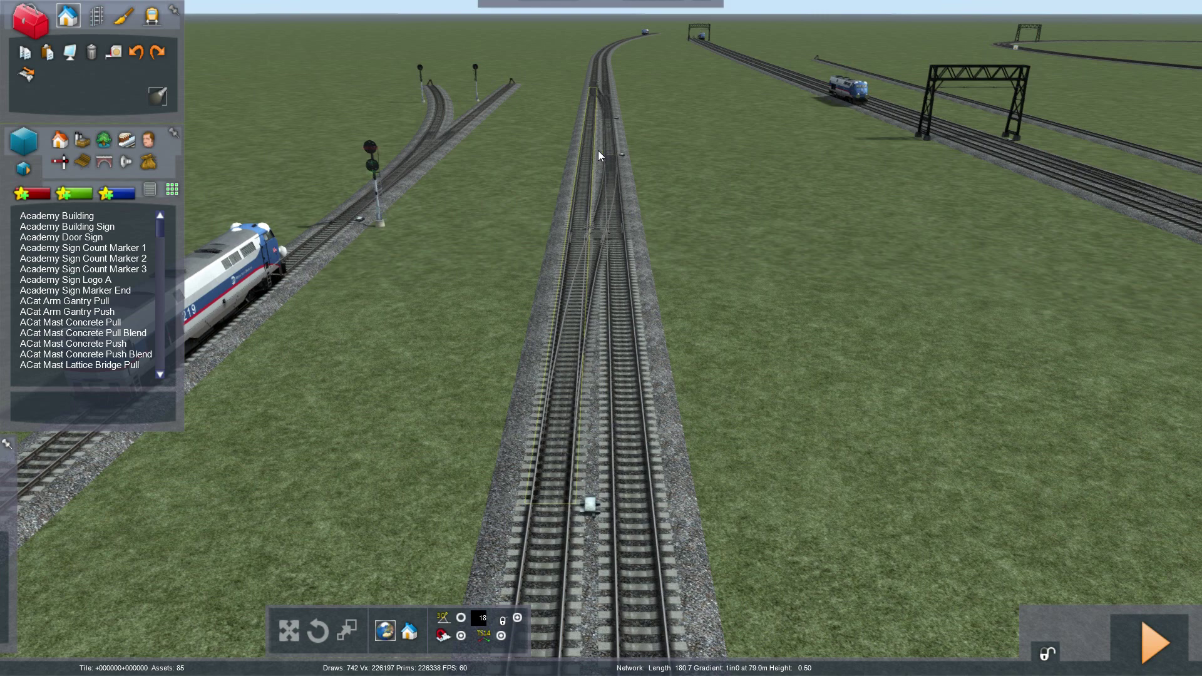
{"action": "left_click", "coordinate": [62, 161]}
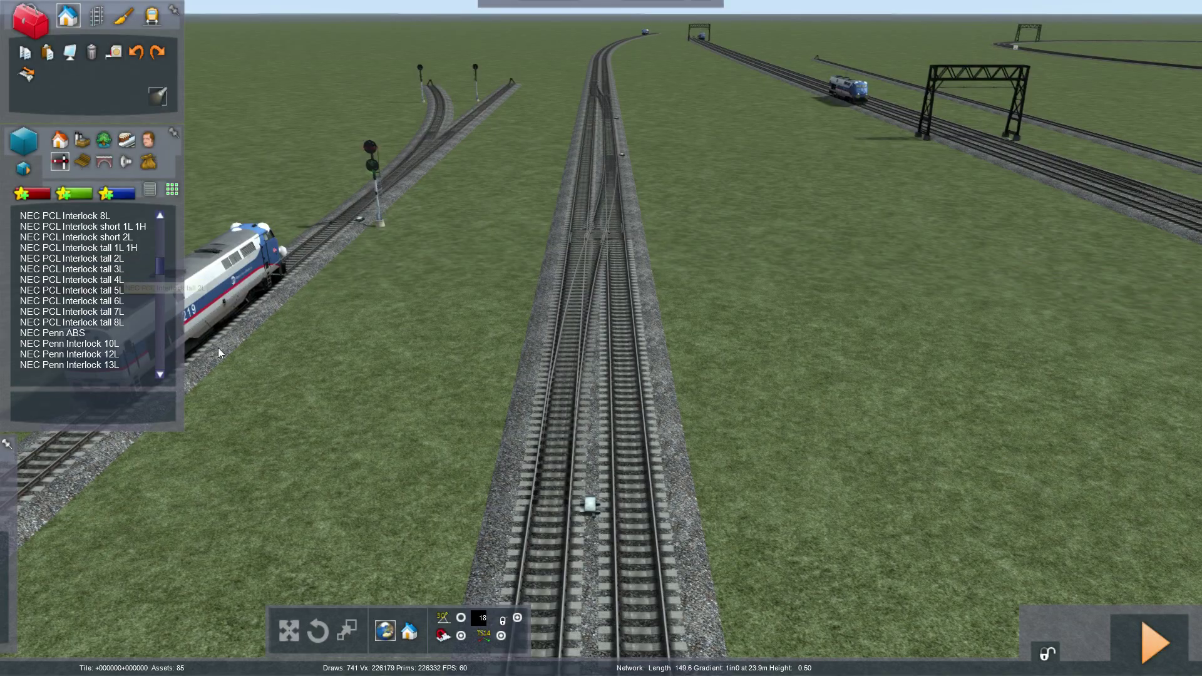
{"action": "right_click_drag", "start_coordinate": [634, 484], "coordinate": [795, 601]}
{"action": "right_click_drag", "start_coordinate": [954, 574], "coordinate": [538, 550]}
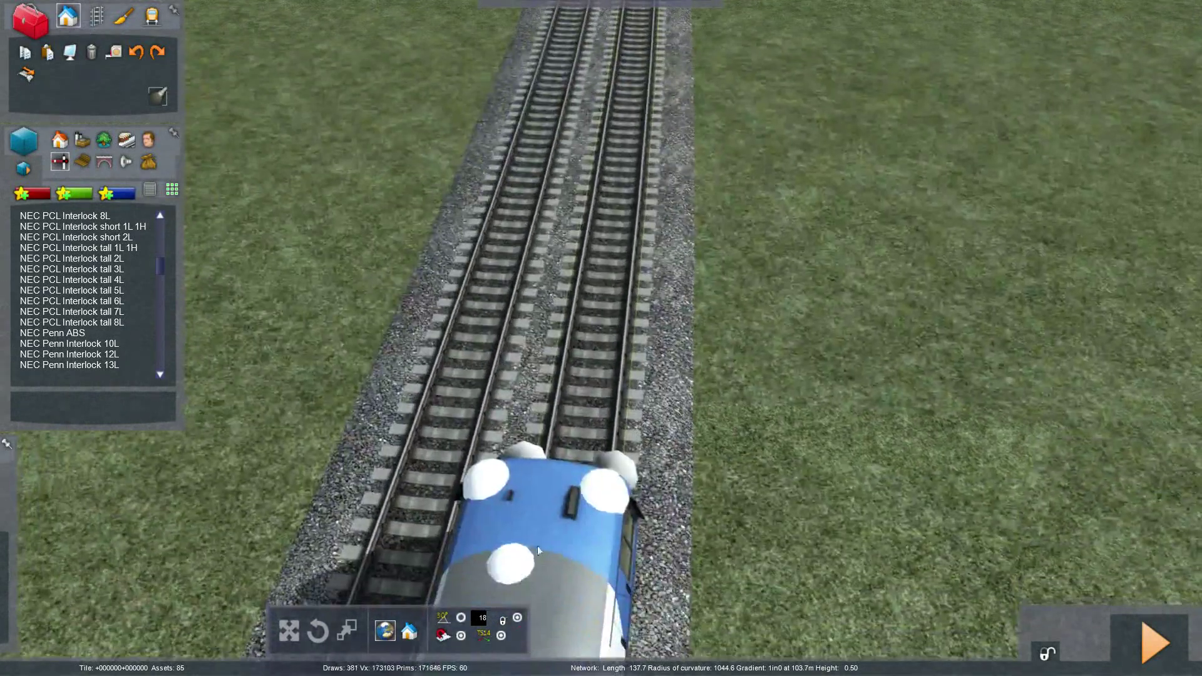
{"action": "mouse_move", "coordinate": [575, 467]}
{"action": "right_mouse_down"}
{"action": "mouse_move", "coordinate": [579, 281]}
{"action": "mouse_move", "coordinate": [576, 468]}
{"action": "right_mouse_up"}
{"action": "key", "text": "Up"}
{"action": "key", "text": "Down"}
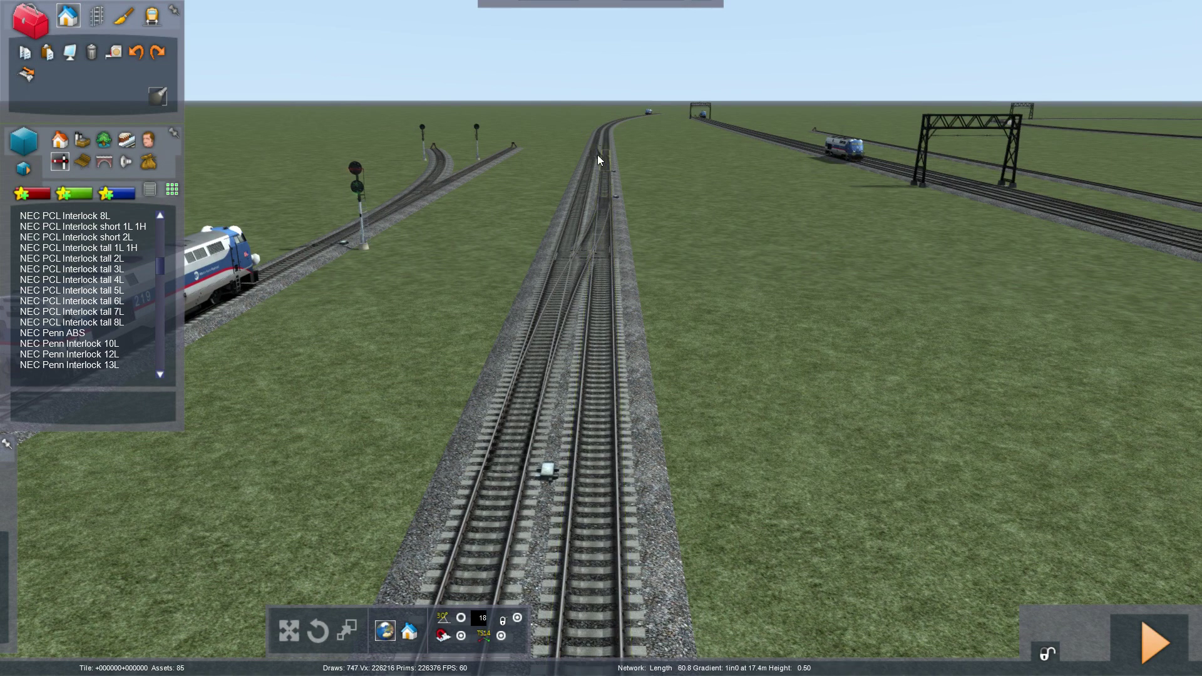
Step: Place an NEC PCL Interlock tall 2L signal beside the right-hand track before the double-track crossover
{"action": "scroll", "coordinate": [601, 176], "scroll_direction": "down", "scroll_amount": 3}
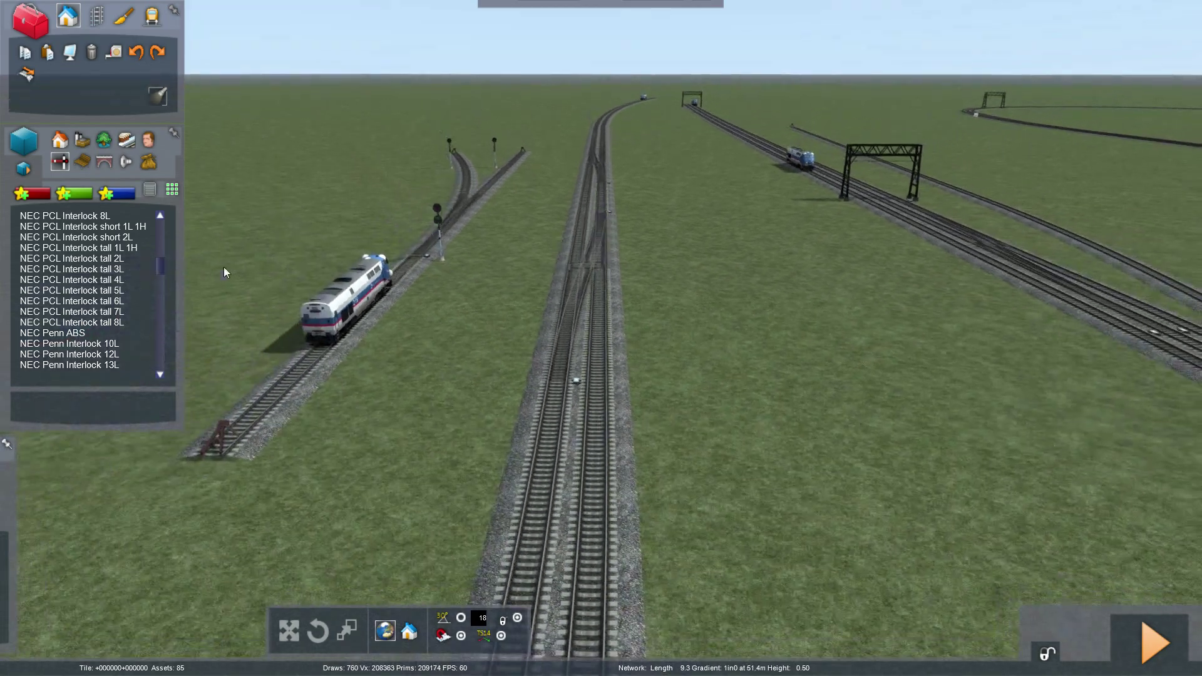
{"action": "left_click", "coordinate": [623, 411]}
{"action": "scroll", "coordinate": [623, 413], "scroll_direction": "up", "scroll_amount": 5}
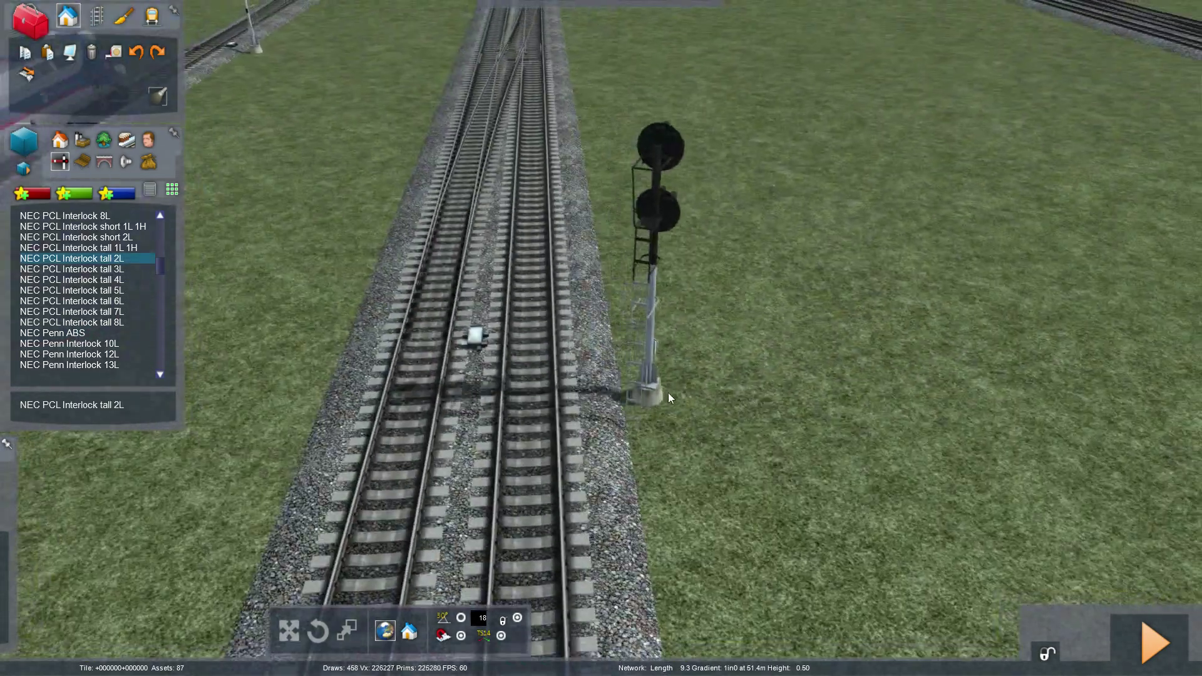
{"action": "key", "text": "Up"}
{"action": "right_click_drag", "start_coordinate": [545, 433], "coordinate": [590, 398]}
{"action": "left_click", "coordinate": [476, 368]}
{"action": "right_click", "coordinate": [619, 389]}
{"action": "right_click_drag", "start_coordinate": [618, 389], "coordinate": [896, 241]}
{"action": "key", "text": "Up"}
{"action": "right_click_drag", "start_coordinate": [357, 369], "coordinate": [585, 485]}
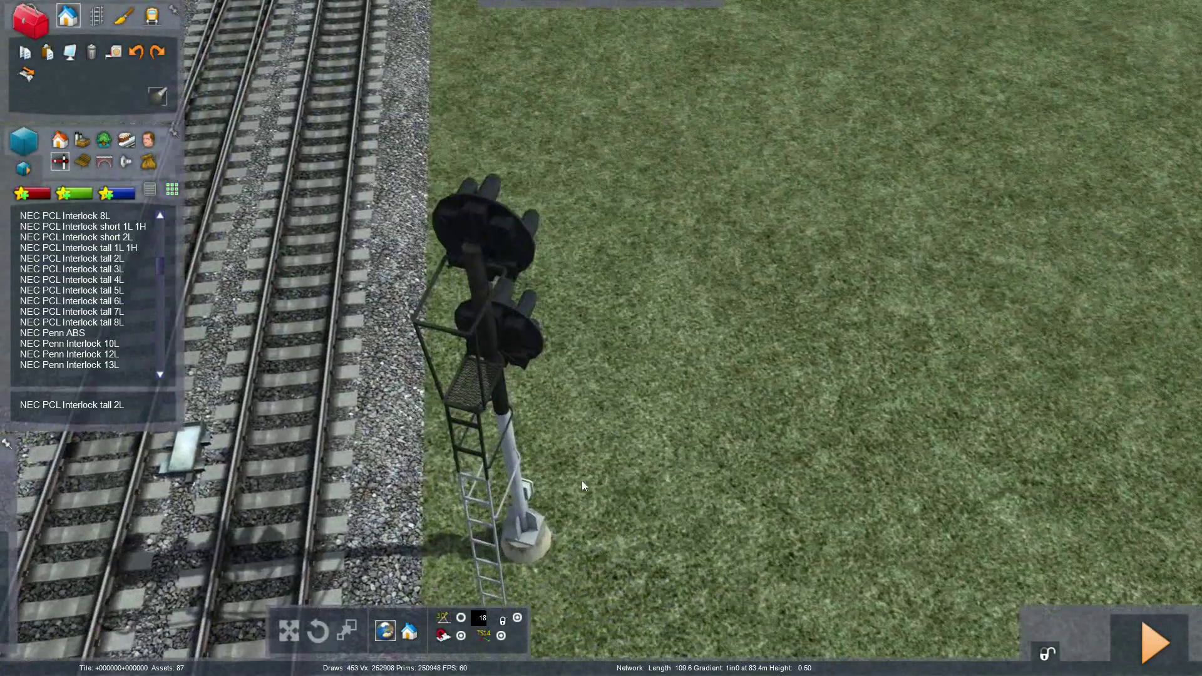
Step: Rotate the new signal to face approaching trains and set its route links along the tracks beyond the crossover
{"action": "left_click", "coordinate": [515, 475]}
{"action": "left_click_drag", "start_coordinate": [536, 561], "coordinate": [219, 554]}
{"action": "right_click_drag", "start_coordinate": [360, 394], "coordinate": [343, 427]}
{"action": "left_click", "coordinate": [288, 542]}
{"action": "right_click_drag", "start_coordinate": [404, 458], "coordinate": [506, 453]}
{"action": "key", "text": "Up"}
{"action": "left_click", "coordinate": [436, 443]}
Step: Examine the properties of the signal before the crossover, including its two route link entries, and deselect it
{"action": "key", "text": "Up"}
{"action": "key", "text": "Down"}
{"action": "key", "text": "Down"}
{"action": "mouse_move", "coordinate": [1114, 358]}
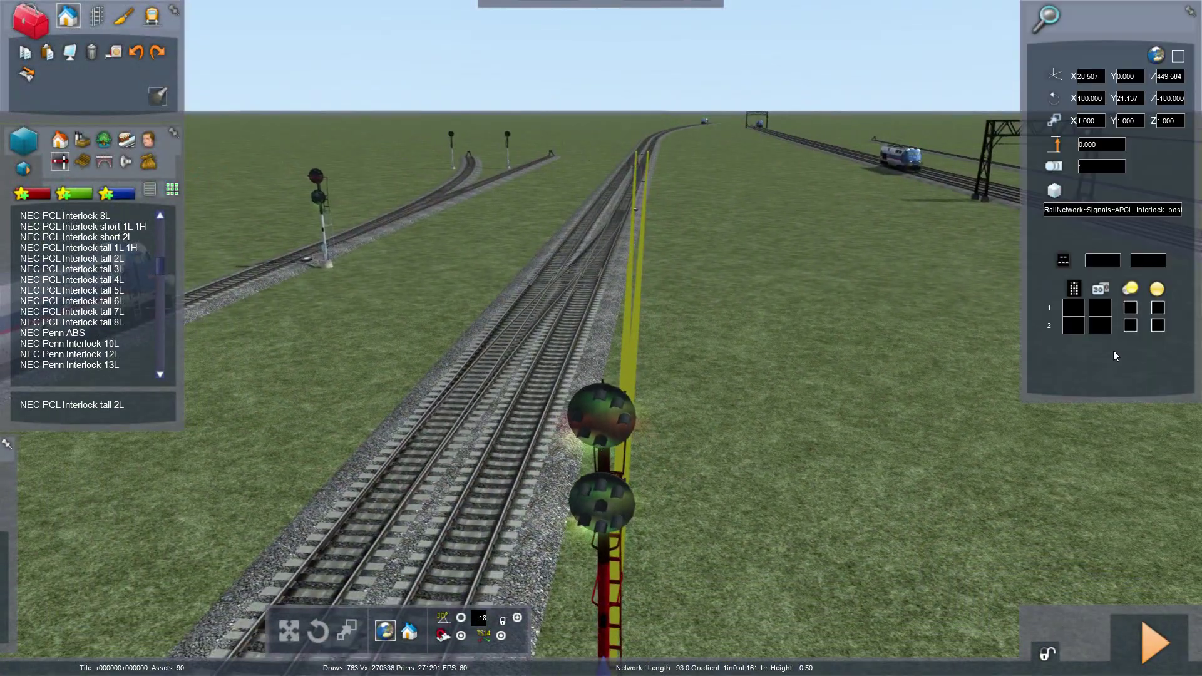
{"action": "left_click", "coordinate": [909, 405]}
{"action": "key", "text": "Left"}
Step: Place a second NEC PCL Interlock tall 2L signal at the opposite end of the crossover and link it to both tracks beyond
{"action": "right_click_drag", "start_coordinate": [909, 404], "coordinate": [736, 262]}
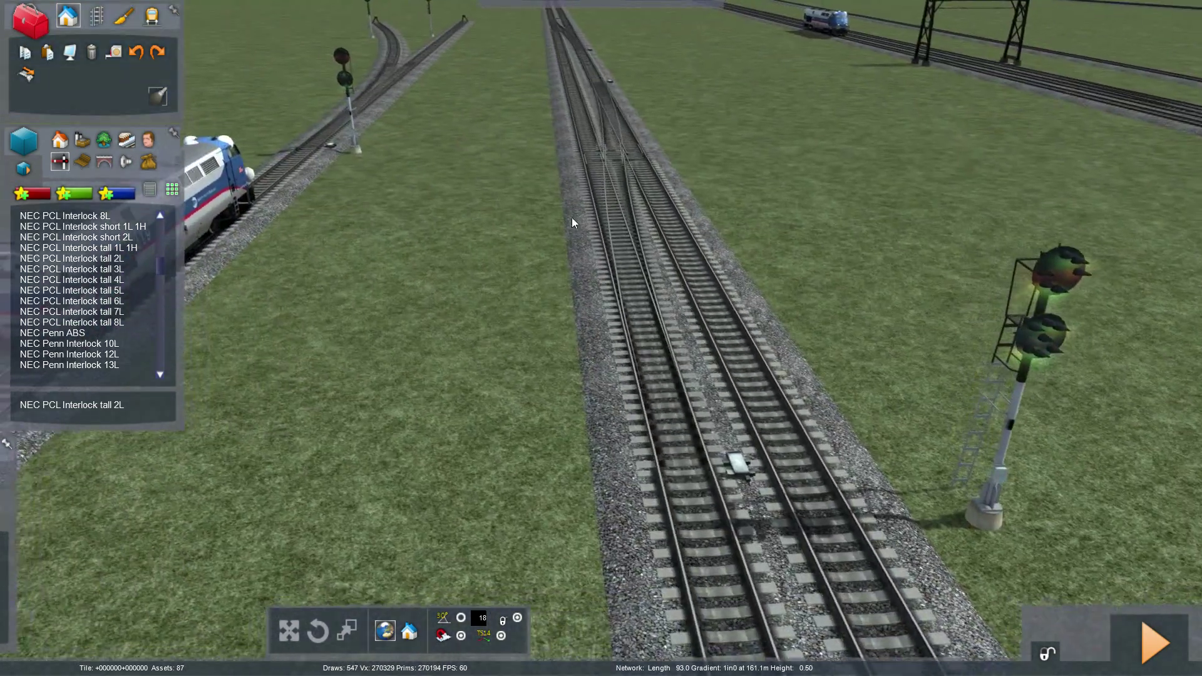
{"action": "key", "text": "Right"}
{"action": "key", "text": "Up"}
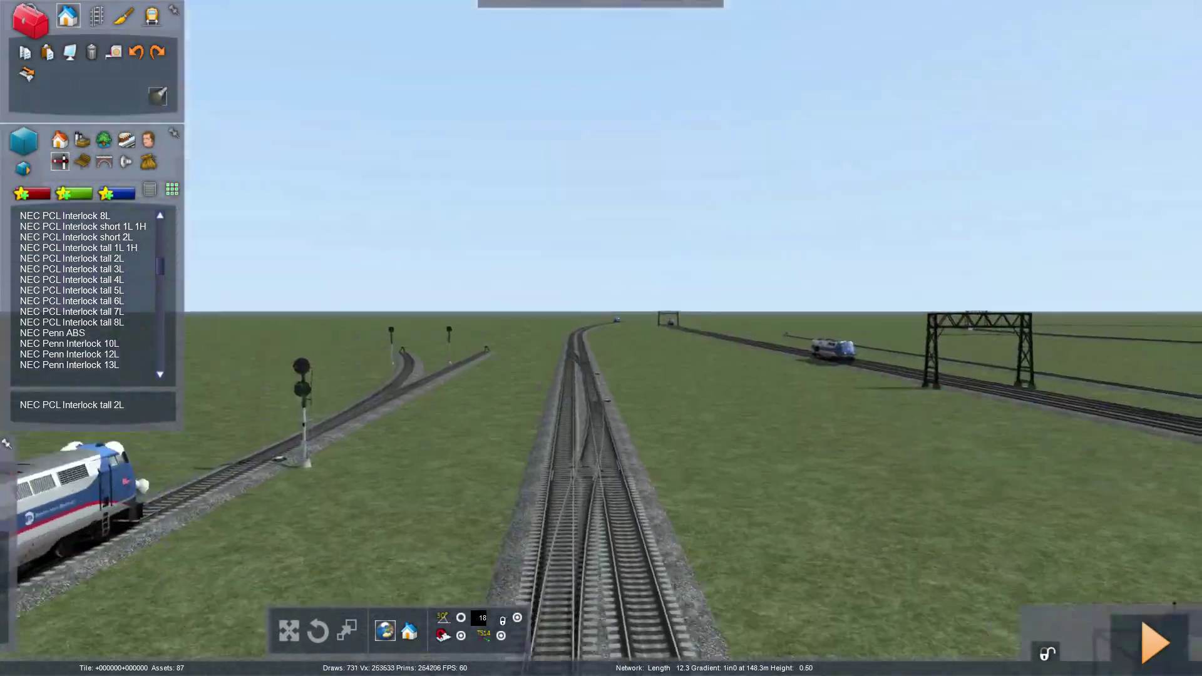
{"action": "key", "text": "Up"}
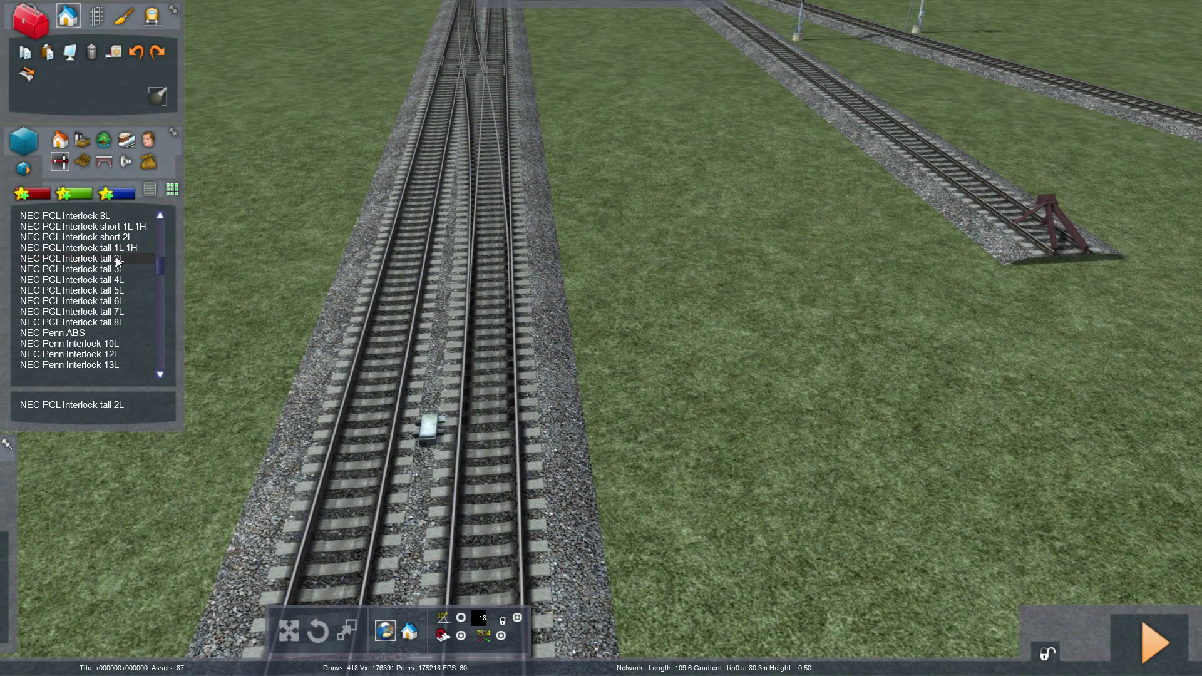
{"action": "left_click", "coordinate": [122, 258]}
{"action": "left_click", "coordinate": [626, 474]}
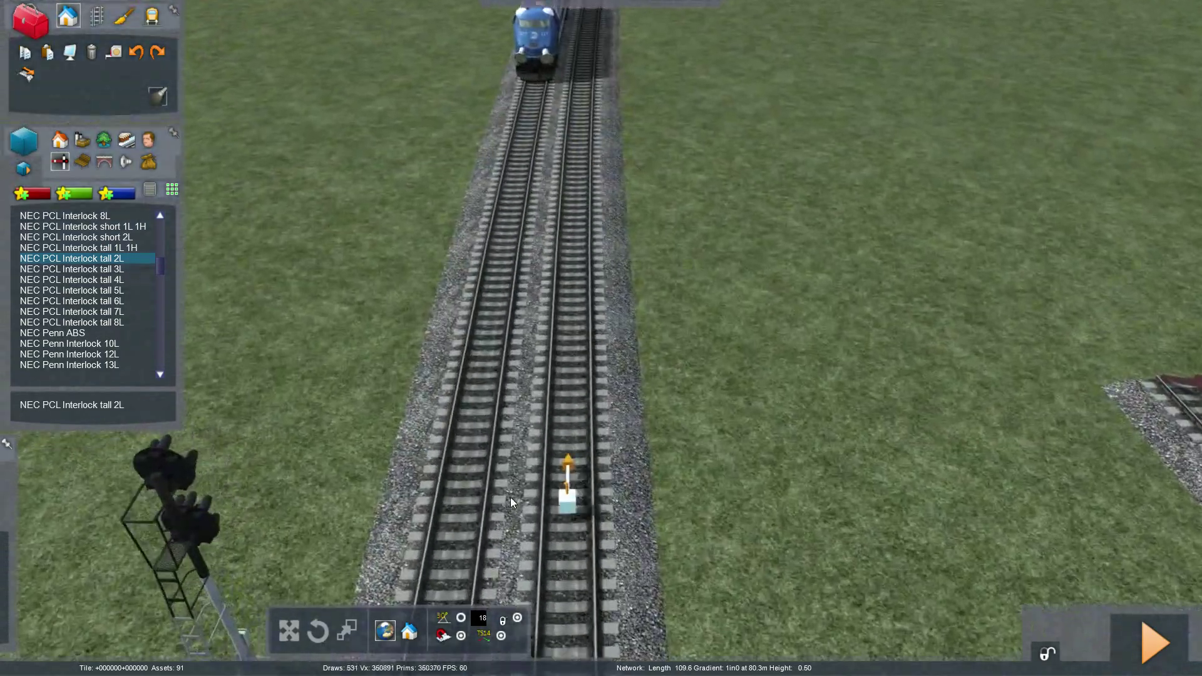
{"action": "right_click_drag", "start_coordinate": [510, 498], "coordinate": [542, 458]}
{"action": "left_click", "coordinate": [562, 499]}
{"action": "left_click", "coordinate": [438, 502]}
Step: Turn the second crossover signal to face approaching trains, check its properties and deselect it
{"action": "right_click_drag", "start_coordinate": [582, 461], "coordinate": [351, 462]}
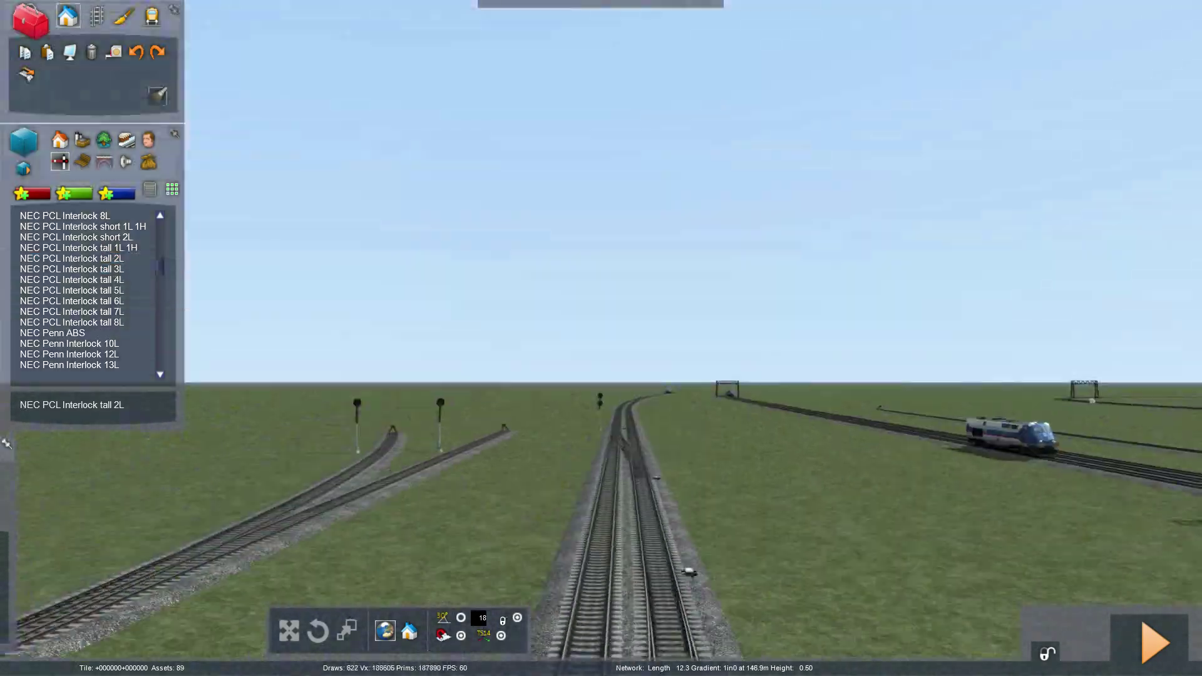
{"action": "scroll", "coordinate": [601, 376], "scroll_direction": "up", "scroll_amount": 5}
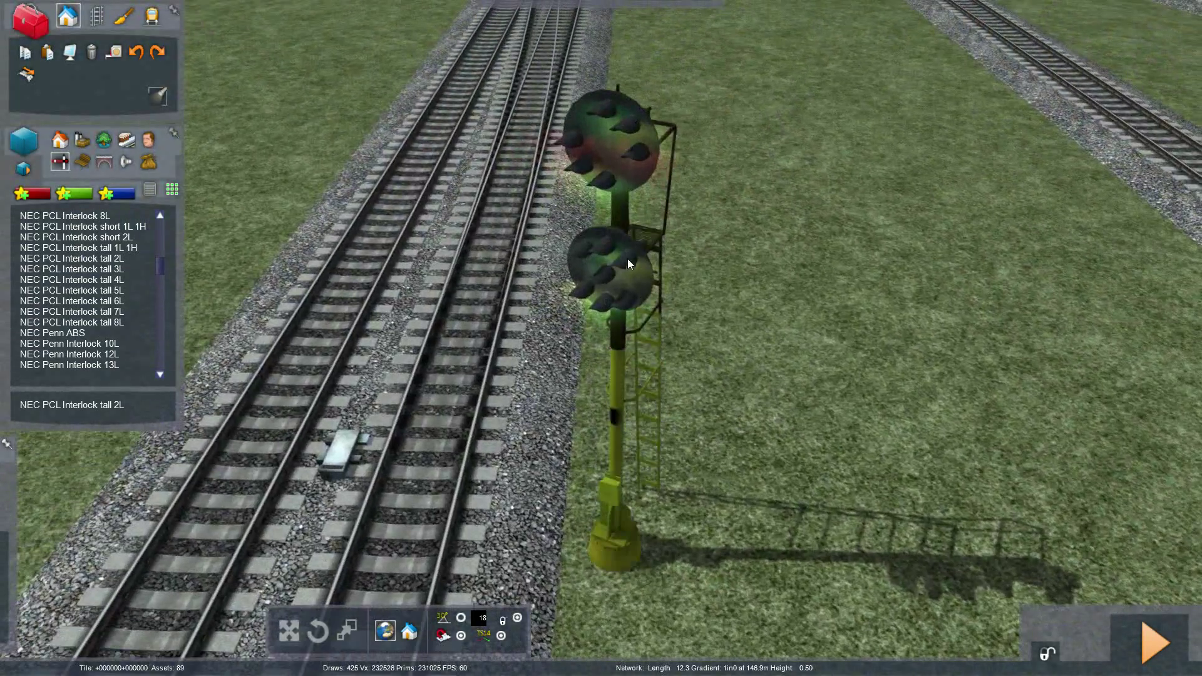
{"action": "left_click", "coordinate": [616, 569]}
{"action": "left_click_drag", "start_coordinate": [616, 569], "coordinate": [648, 548]}
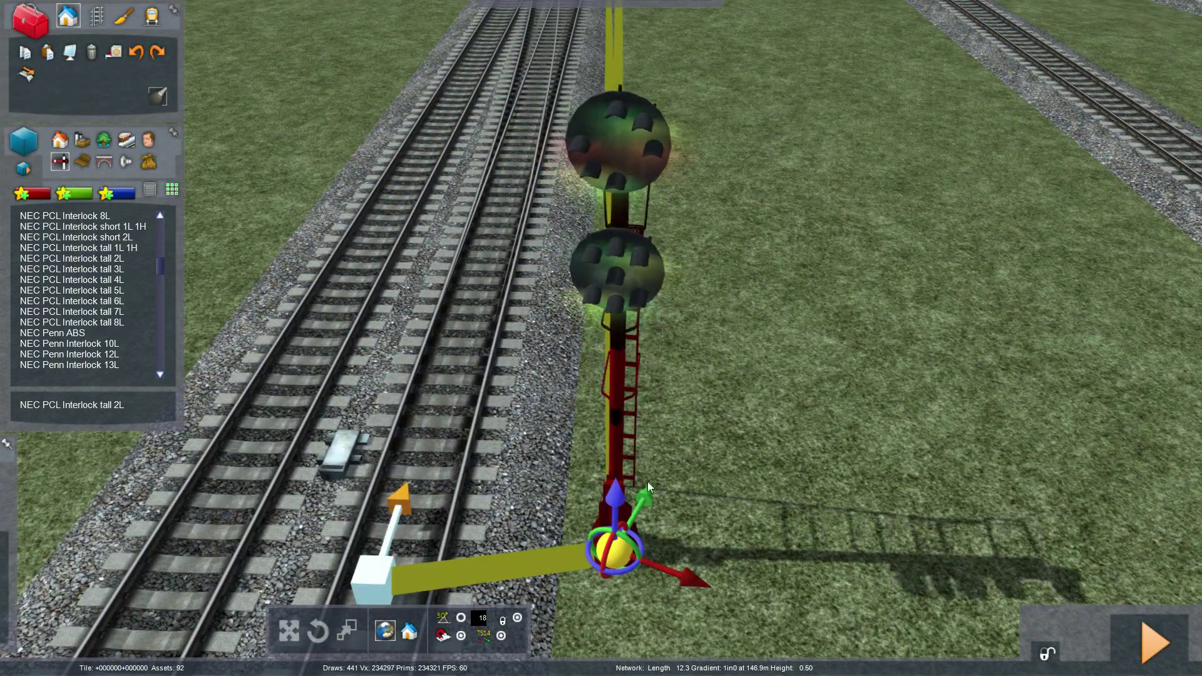
{"action": "mouse_move", "coordinate": [1132, 239]}
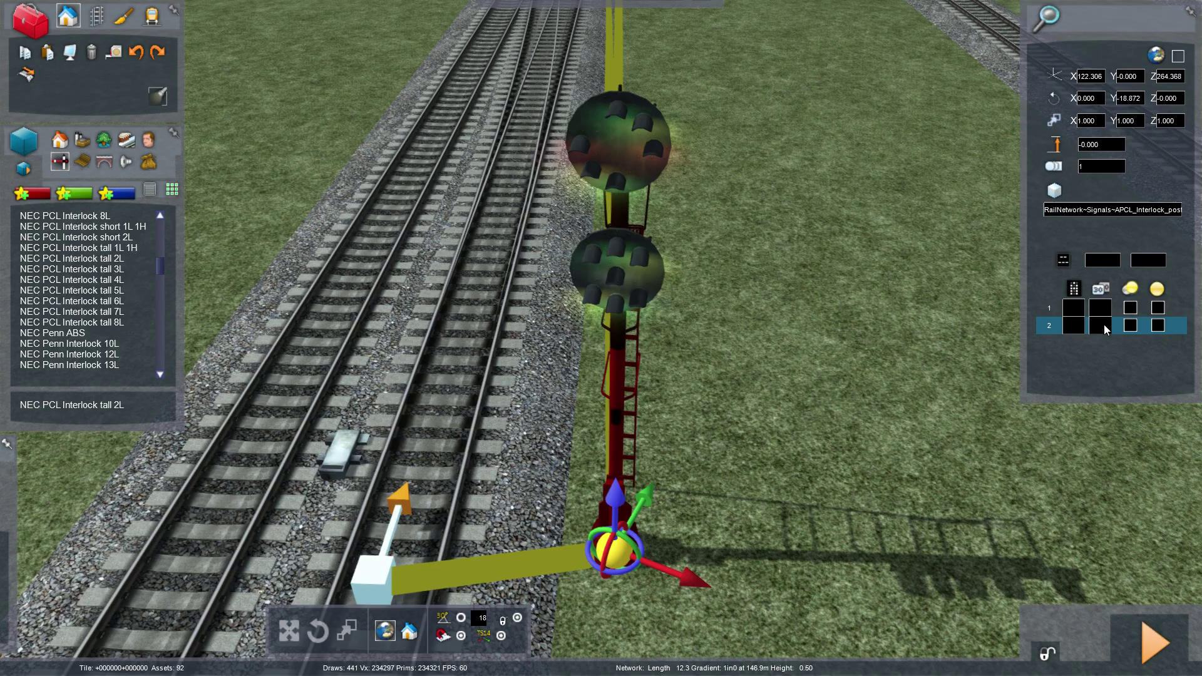
{"action": "left_click", "coordinate": [863, 399]}
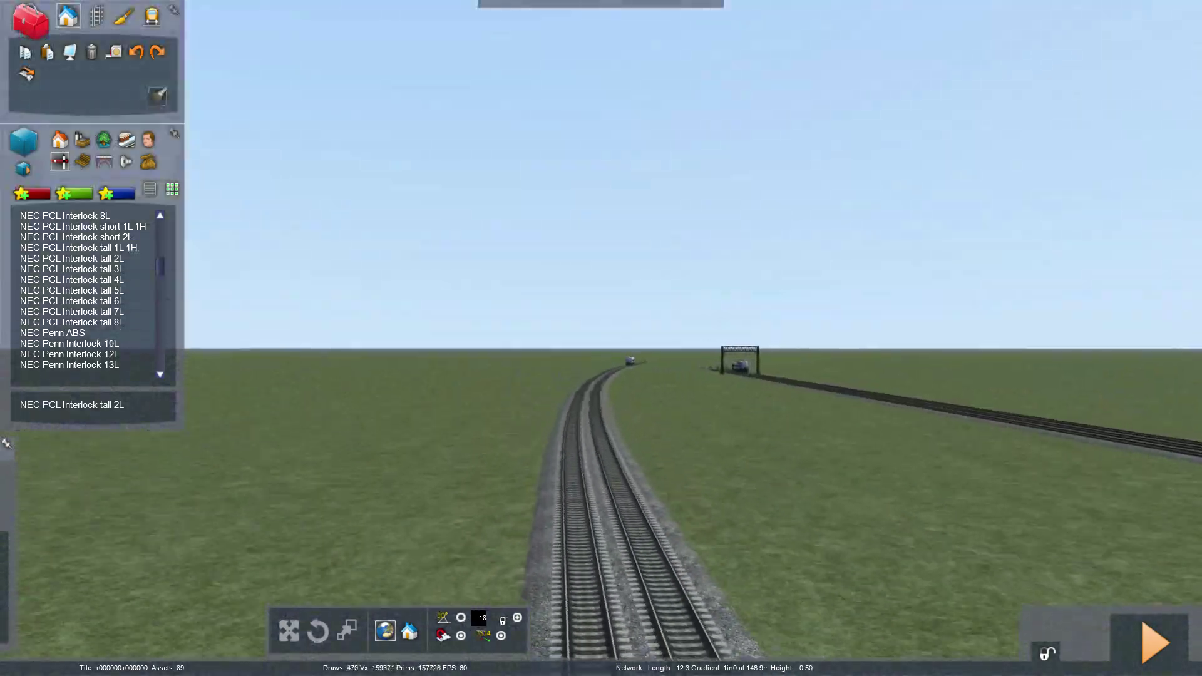
Step: Survey the curved double track leading to the crossover and save the route changes
{"action": "key", "text": "Up"}
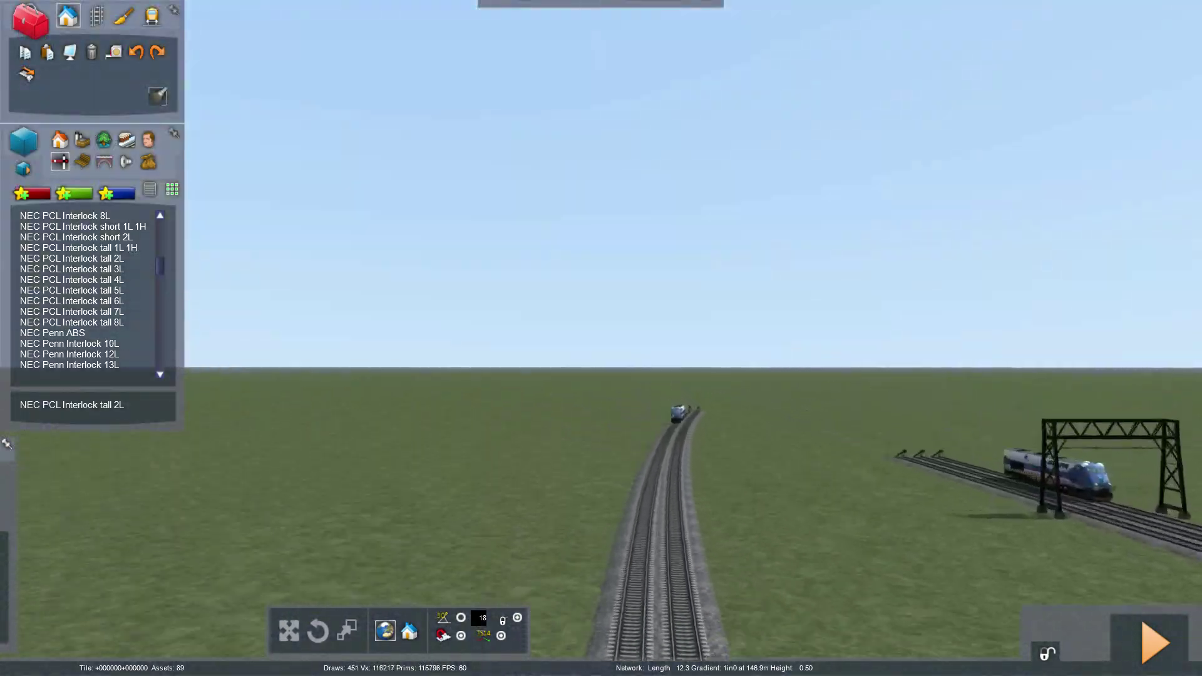
{"action": "key", "text": "Up"}
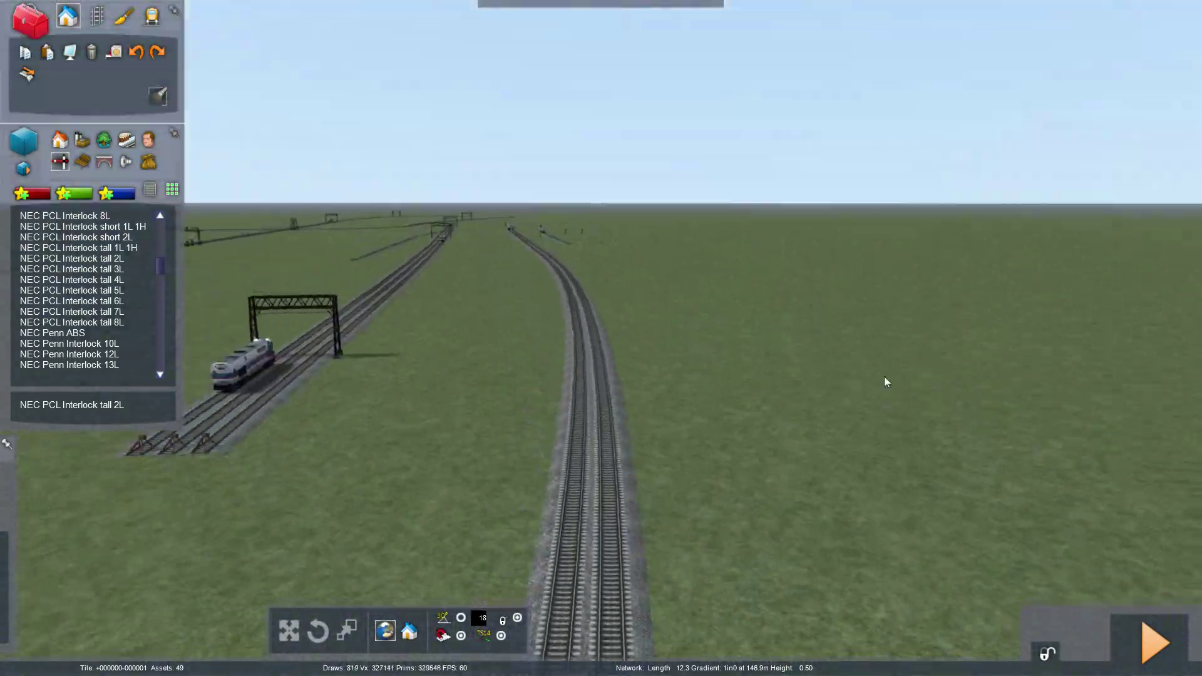
{"action": "key", "text": "Up"}
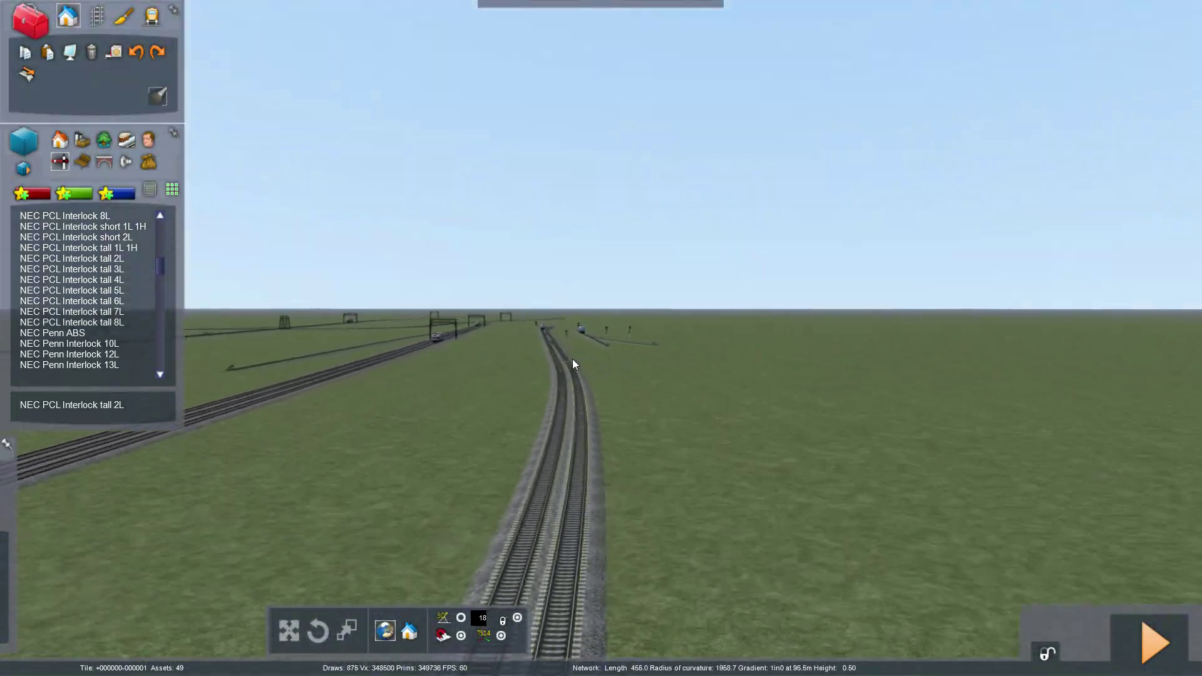
{"action": "key", "text": "Up"}
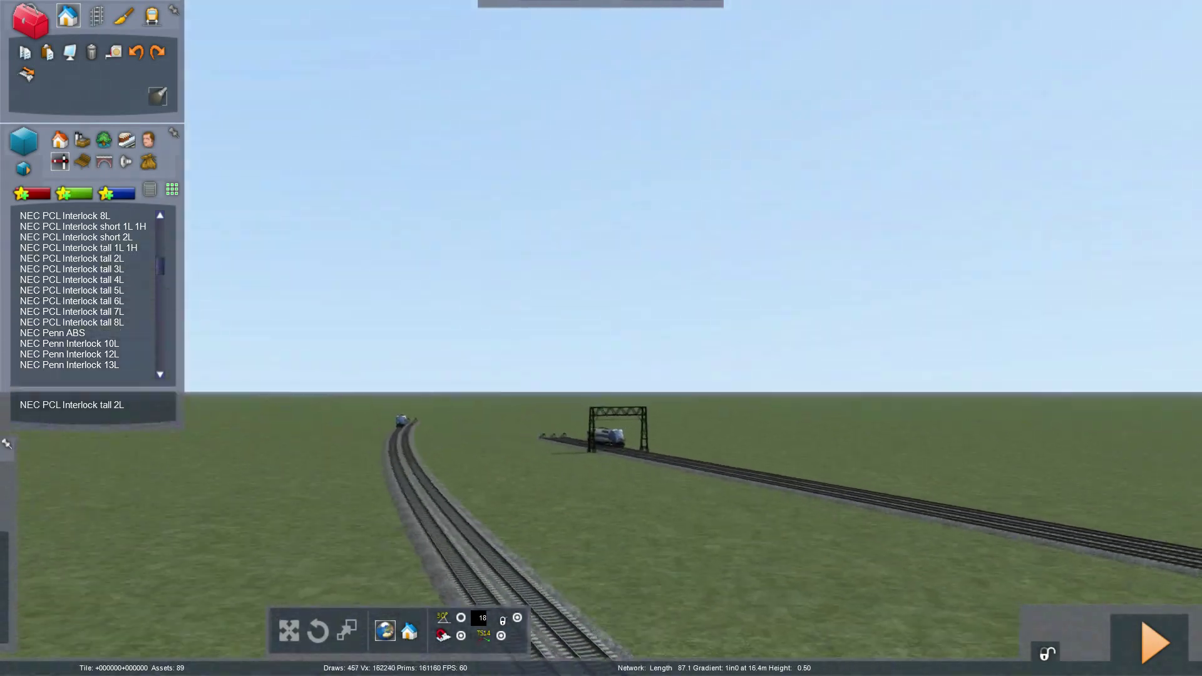
{"action": "key", "text": "Up"}
{"action": "key", "text": "Up"}
{"action": "right_click_drag", "start_coordinate": [599, 403], "coordinate": [876, 451]}
{"action": "key", "text": "Up"}
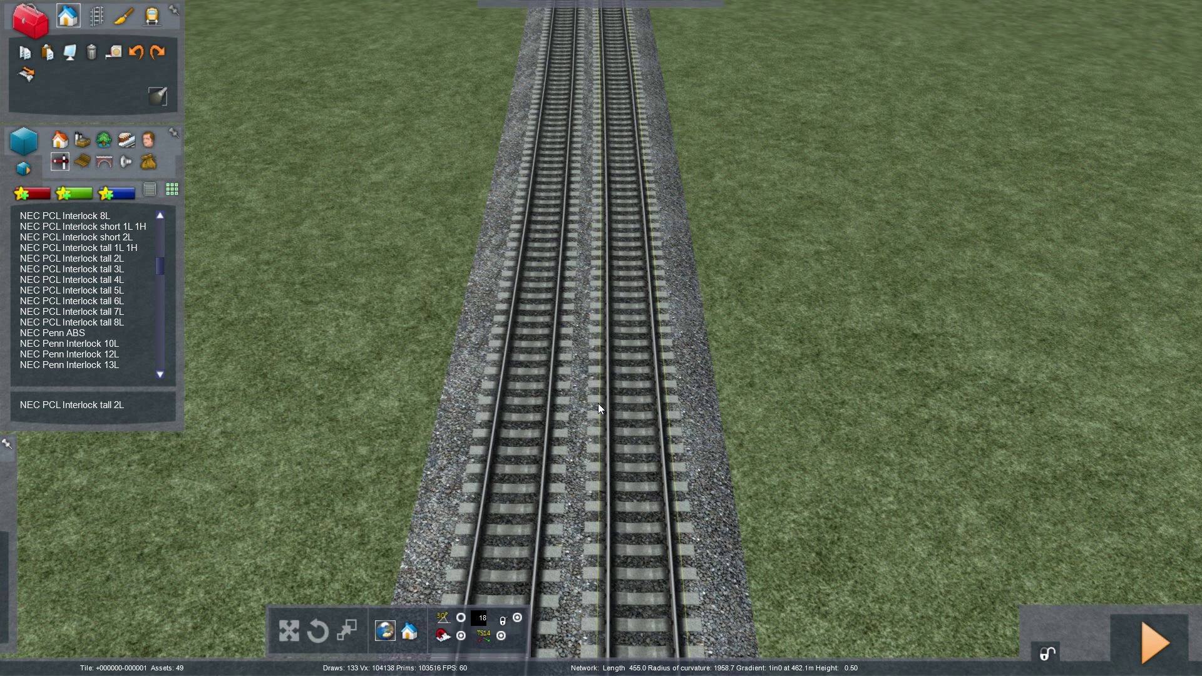
{"action": "right_click_drag", "start_coordinate": [598, 403], "coordinate": [604, 241]}
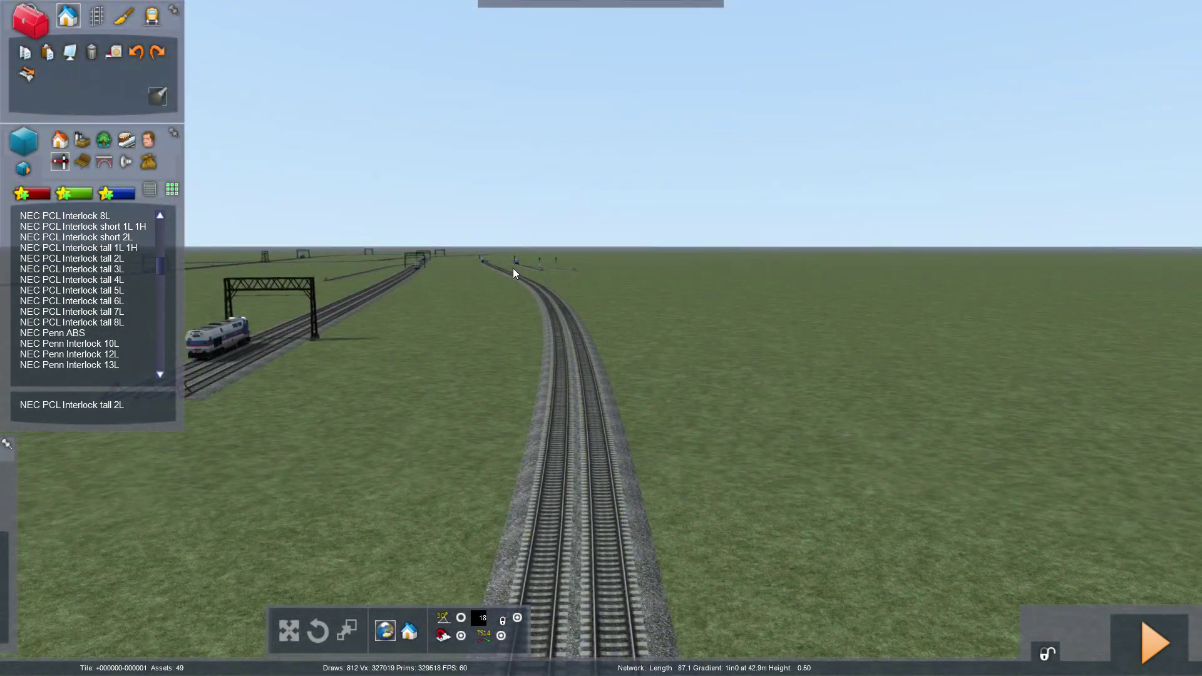
{"action": "key", "text": "ctrl+s"}
{"action": "left_click", "coordinate": [524, 444]}
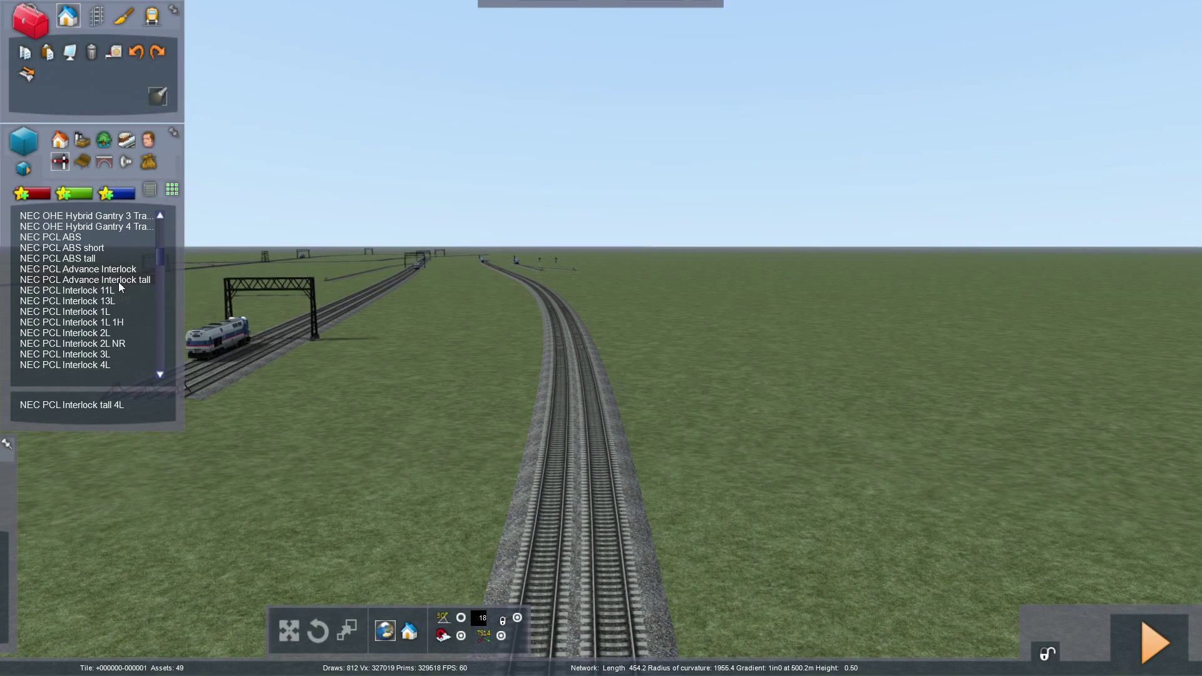
Step: Place an NEC PCL Advance Interlock tall signal on each side of the double track ahead of the locomotive, linking each to its adjacent track
{"action": "right_click_drag", "start_coordinate": [582, 442], "coordinate": [598, 532]}
{"action": "left_click_drag", "start_coordinate": [682, 542], "coordinate": [587, 481]}
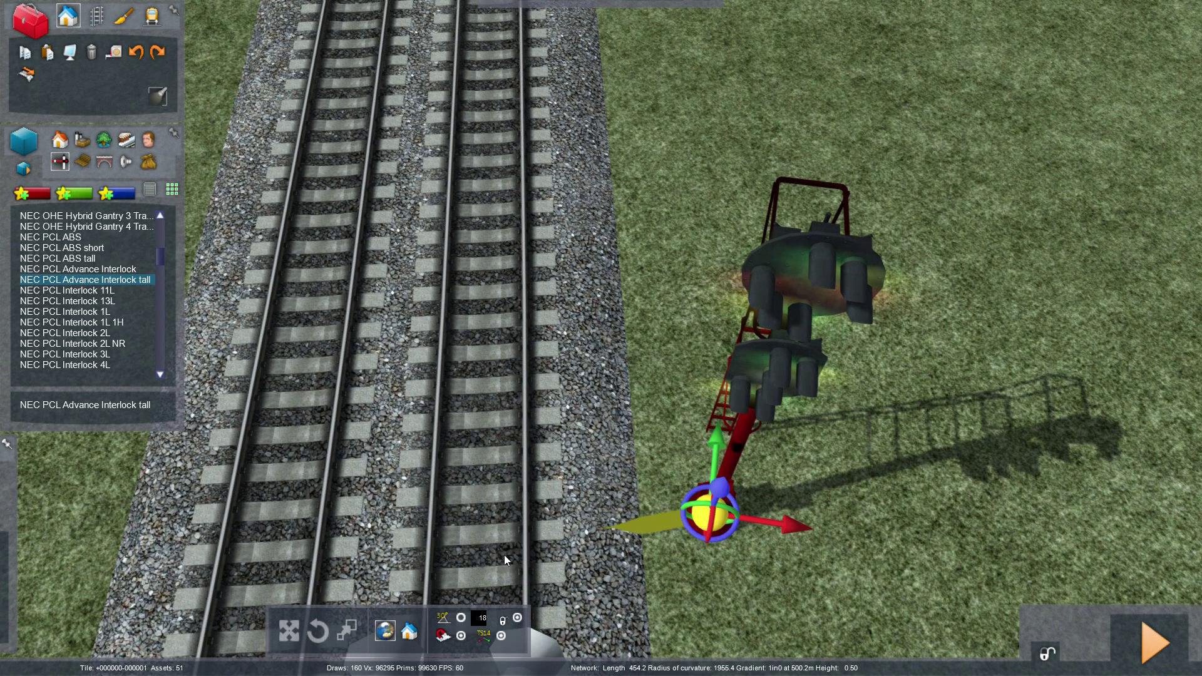
{"action": "left_click", "coordinate": [505, 574]}
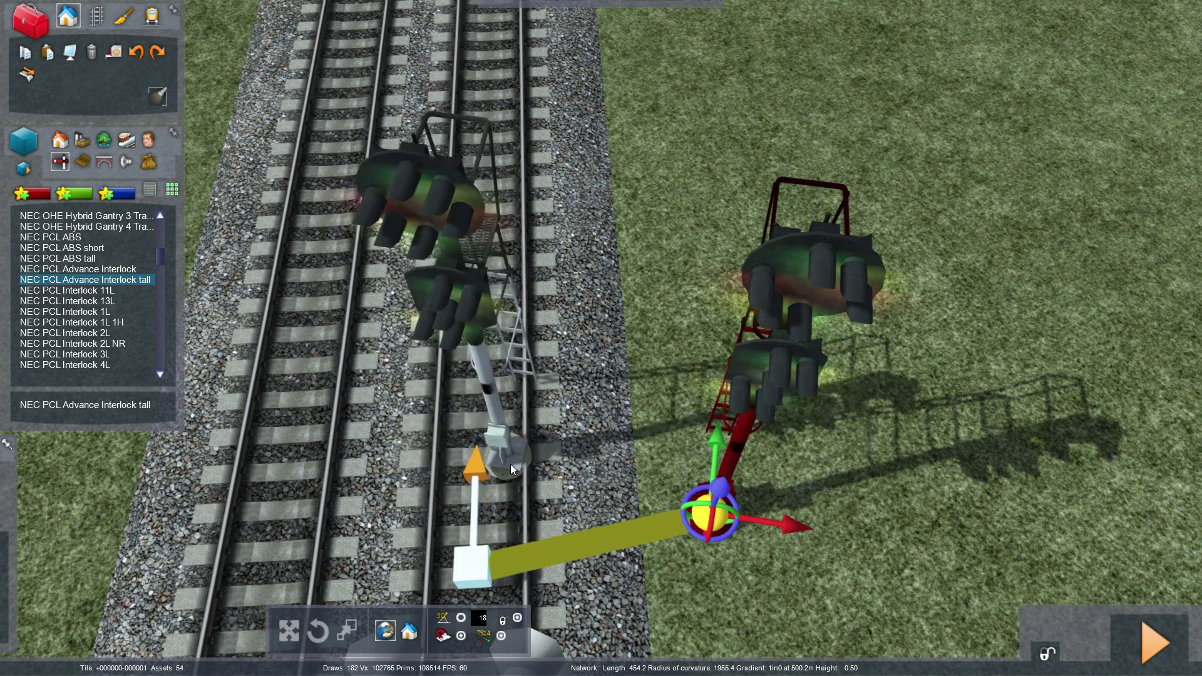
{"action": "right_click_drag", "start_coordinate": [509, 464], "coordinate": [400, 460]}
{"action": "left_click", "coordinate": [426, 437]}
{"action": "left_click", "coordinate": [657, 540]}
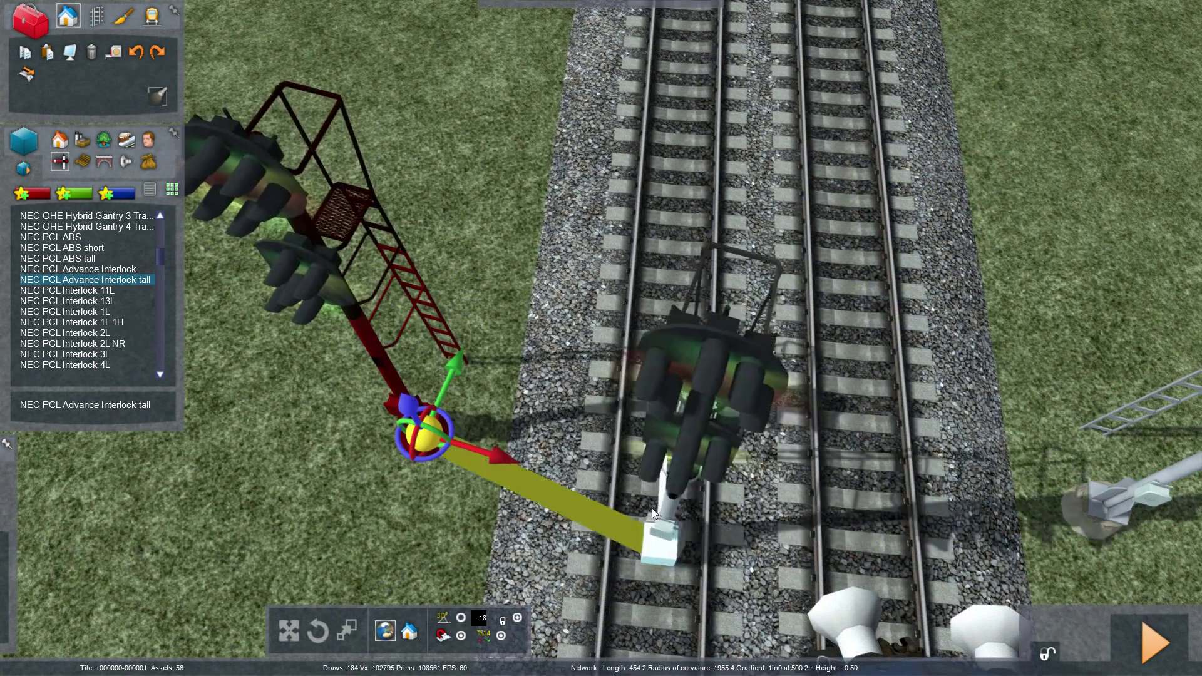
{"action": "right_click", "coordinate": [648, 404]}
Step: Rotate both advance interlock signals to align with their tracks and deselect them
{"action": "left_click", "coordinate": [413, 385]}
{"action": "left_click_drag", "start_coordinate": [476, 479], "coordinate": [504, 472]}
{"action": "key", "text": "Right"}
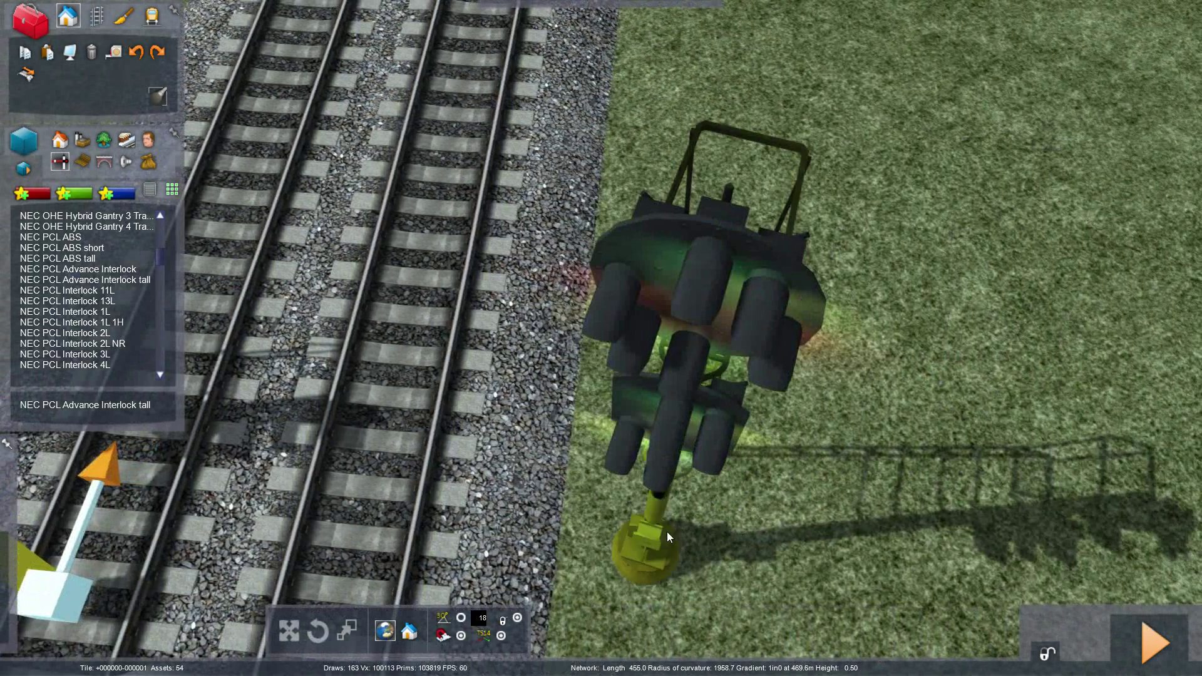
{"action": "left_click", "coordinate": [655, 551]}
{"action": "left_click_drag", "start_coordinate": [686, 573], "coordinate": [675, 571]}
{"action": "left_click", "coordinate": [808, 465]}
Step: Save the changes to the route and start the scenario from the editor
{"action": "scroll", "coordinate": [810, 464], "scroll_direction": "down", "scroll_amount": 8}
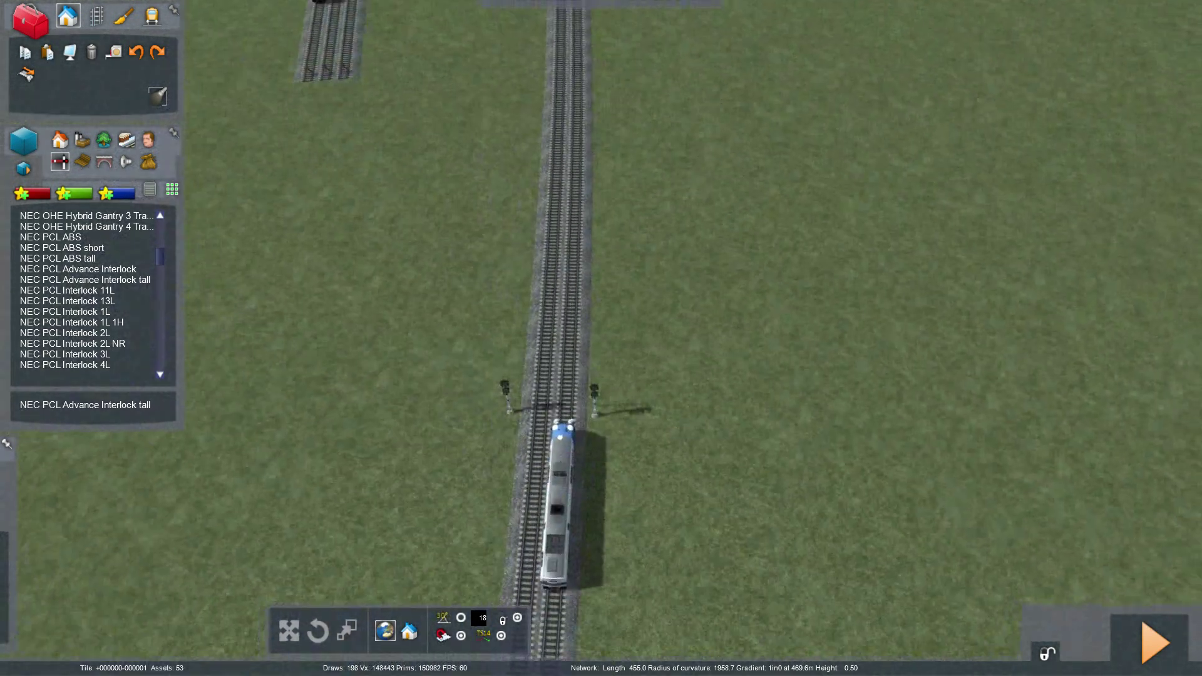
{"action": "scroll", "coordinate": [801, 460], "scroll_direction": "up", "scroll_amount": 5}
{"action": "right_click_drag", "start_coordinate": [779, 450], "coordinate": [723, 437]}
{"action": "key", "text": "F2"}
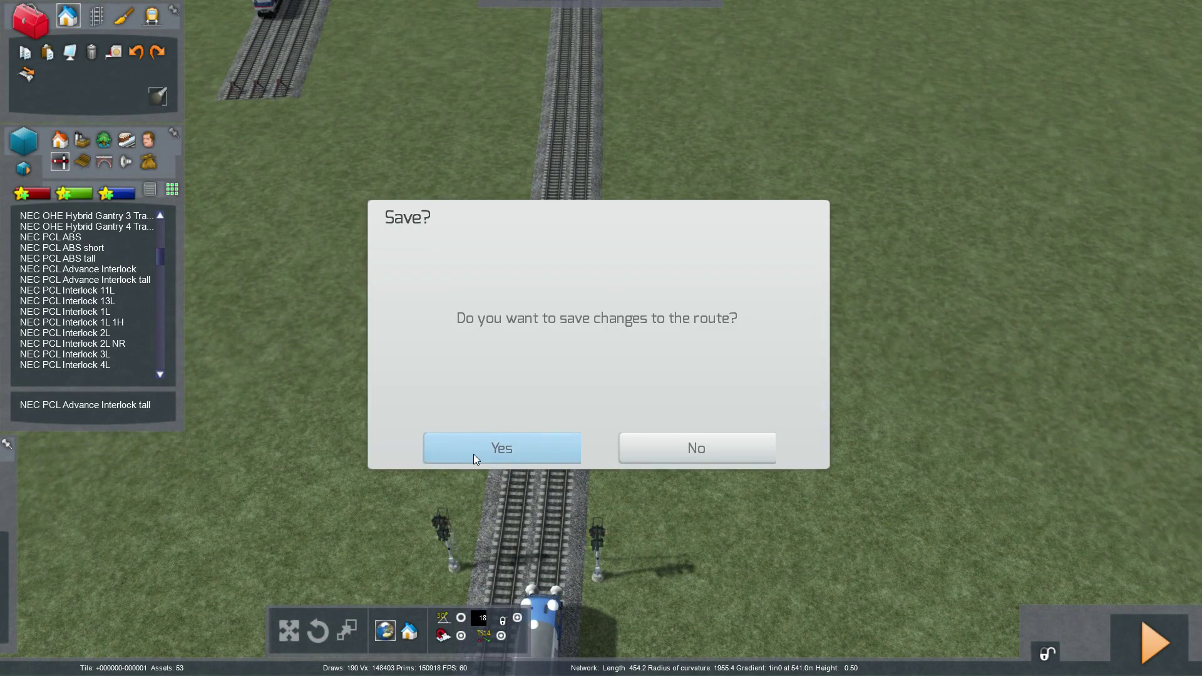
{"action": "left_click", "coordinate": [473, 453]}
{"action": "right_click_drag", "start_coordinate": [473, 453], "coordinate": [724, 472]}
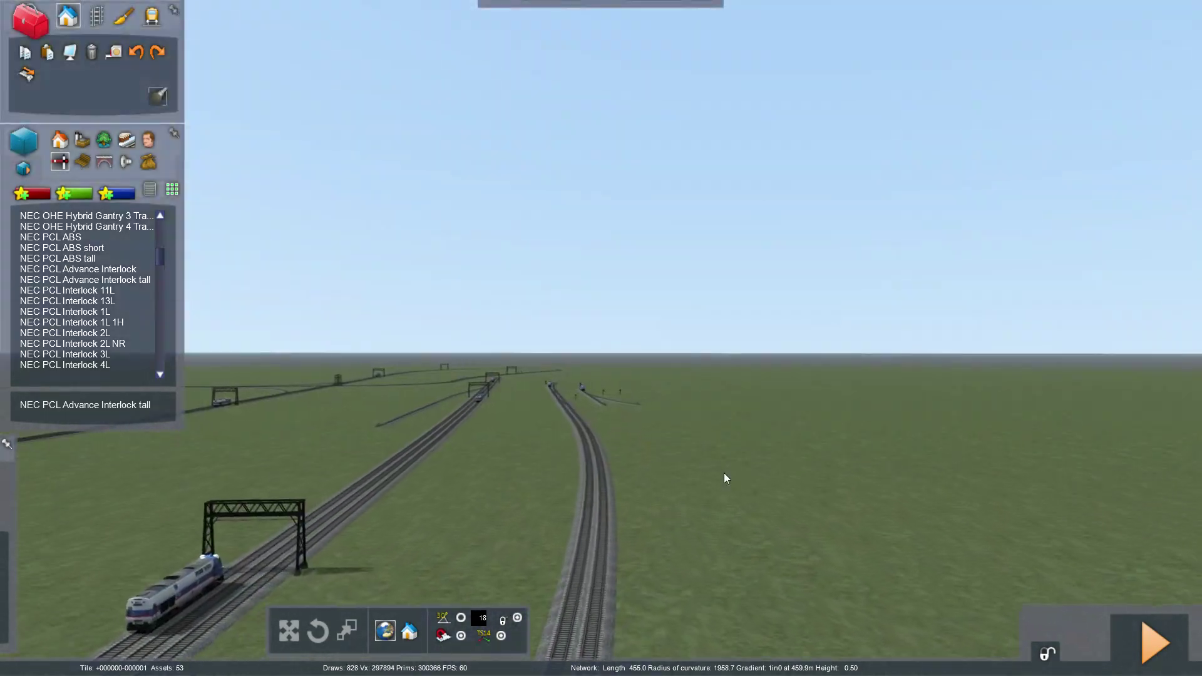
{"action": "left_click", "coordinate": [1156, 643]}
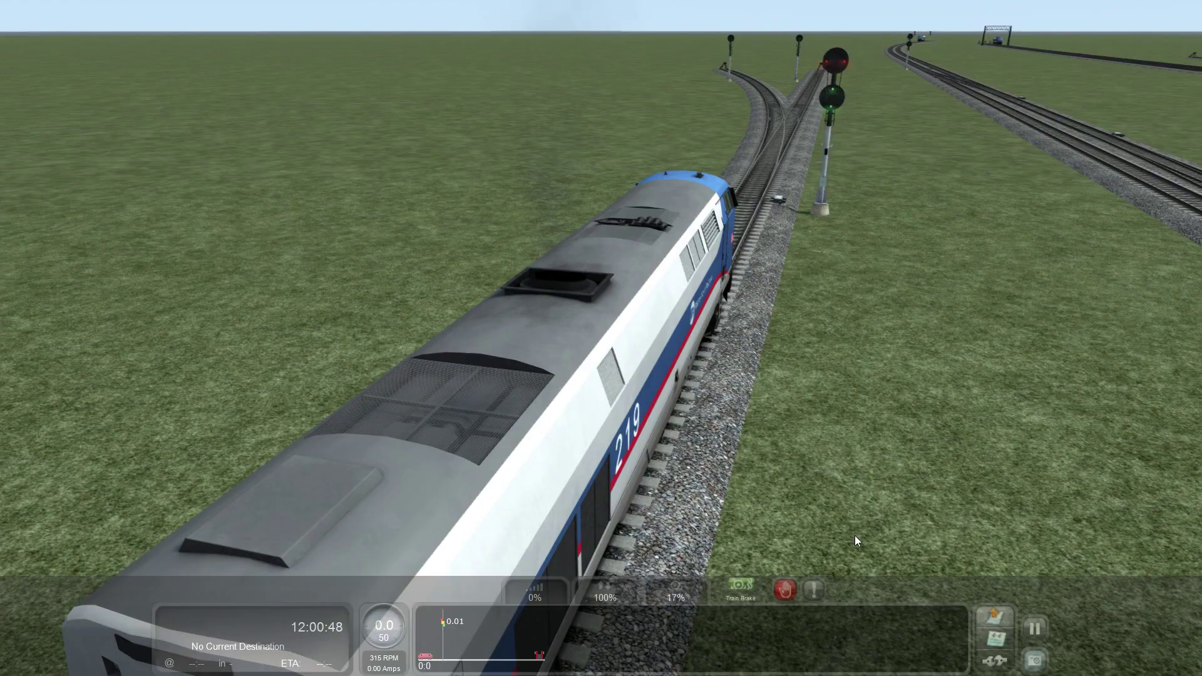
Step: Restart the scenario and view the crossover and its interlock signal from above the locomotive
{"action": "right_click_drag", "start_coordinate": [855, 535], "coordinate": [782, 468]}
{"action": "key", "text": "Escape"}
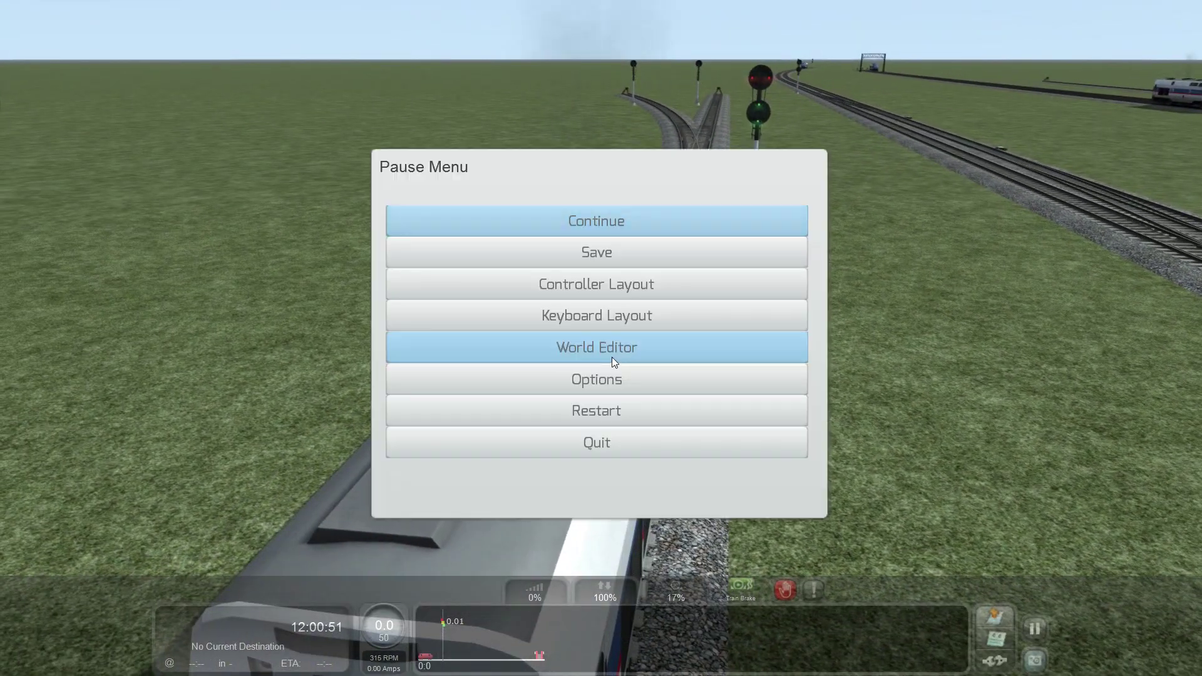
{"action": "left_click", "coordinate": [588, 410]}
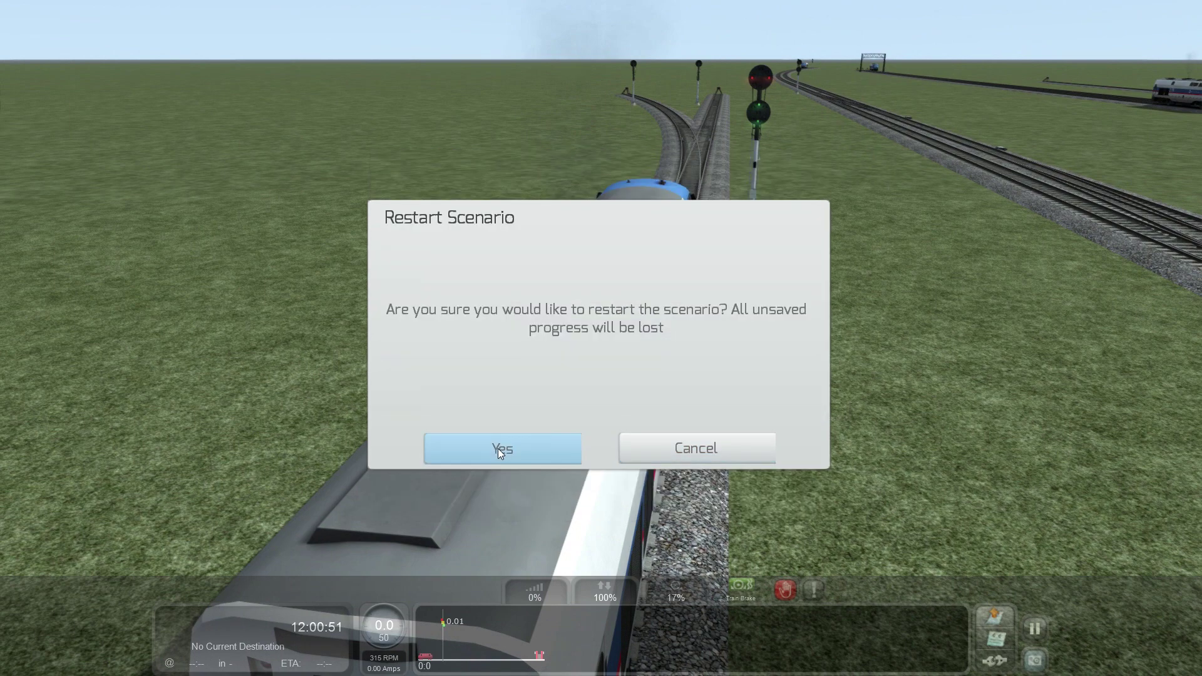
{"action": "left_click", "coordinate": [497, 449]}
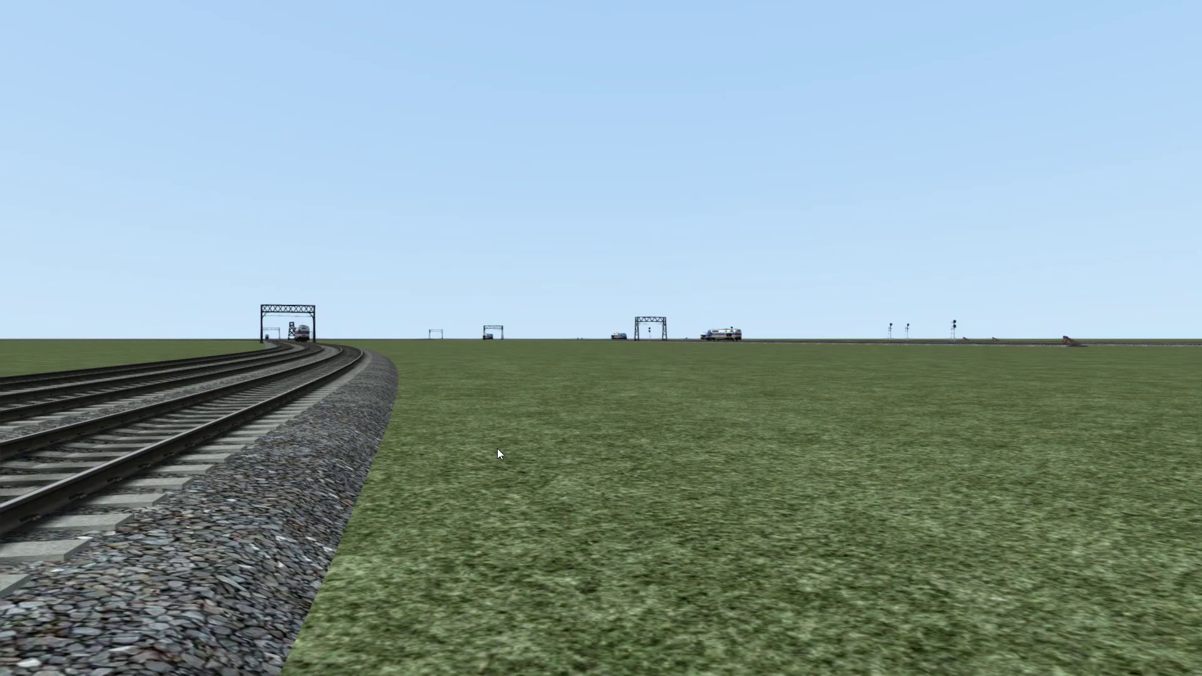
{"action": "right_click_drag", "start_coordinate": [497, 449], "coordinate": [627, 363]}
{"action": "key", "text": "Up"}
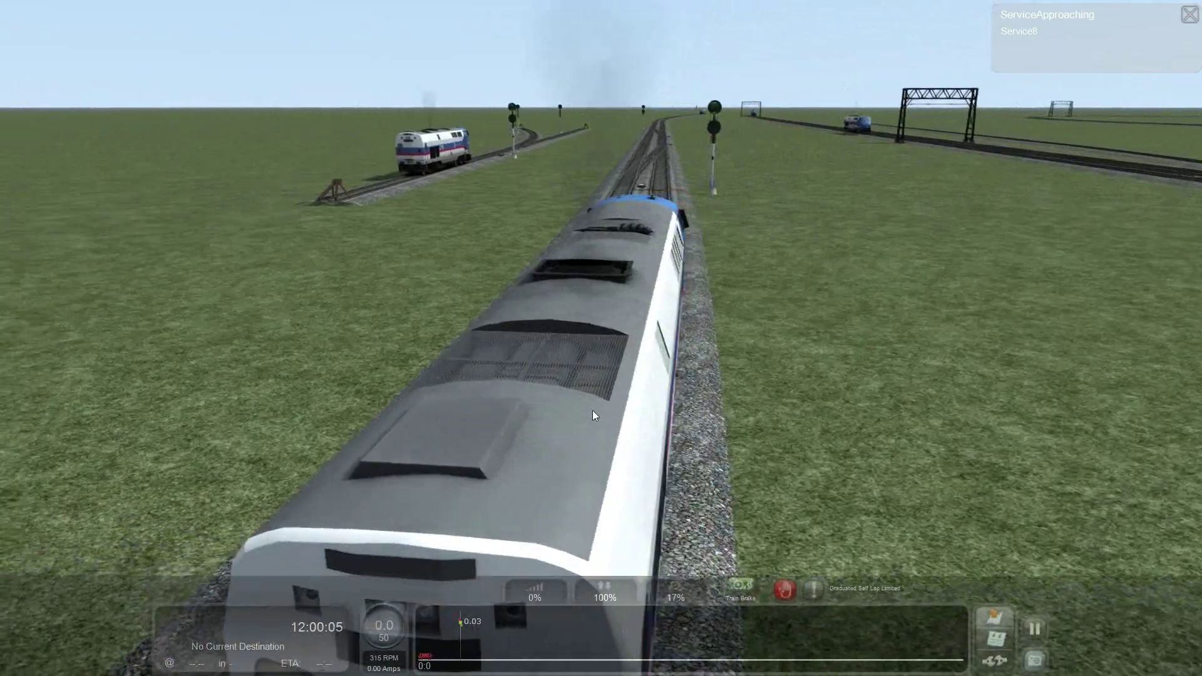
Step: Examine on the route map the interlock signals around the crossover and the two advance interlock signals beside Service2
{"action": "key", "text": "9"}
{"action": "scroll", "coordinate": [561, 362], "scroll_direction": "down", "scroll_amount": 1}
{"action": "left_click_drag", "start_coordinate": [575, 280], "coordinate": [582, 392]}
{"action": "scroll", "coordinate": [535, 235], "scroll_direction": "up", "scroll_amount": 5}
{"action": "left_click_drag", "start_coordinate": [534, 235], "coordinate": [562, 359]}
{"action": "scroll", "coordinate": [552, 276], "scroll_direction": "up", "scroll_amount": 4}
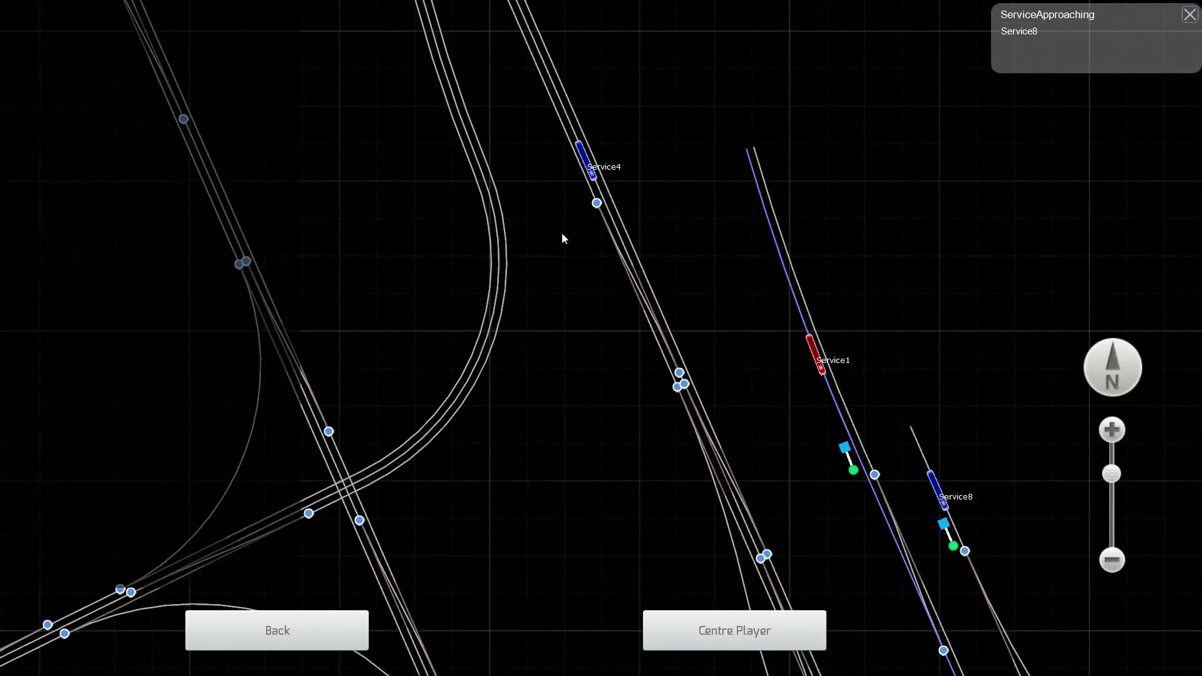
{"action": "left_click_drag", "start_coordinate": [697, 502], "coordinate": [354, 383]}
{"action": "left_click_drag", "start_coordinate": [588, 582], "coordinate": [498, 400]}
{"action": "left_click_drag", "start_coordinate": [534, 471], "coordinate": [407, 83]}
{"action": "left_click_drag", "start_coordinate": [506, 437], "coordinate": [422, 145]}
{"action": "left_click_drag", "start_coordinate": [628, 587], "coordinate": [489, 139]}
{"action": "left_click_drag", "start_coordinate": [572, 548], "coordinate": [539, 314]}
{"action": "left_click_drag", "start_coordinate": [613, 330], "coordinate": [637, 582]}
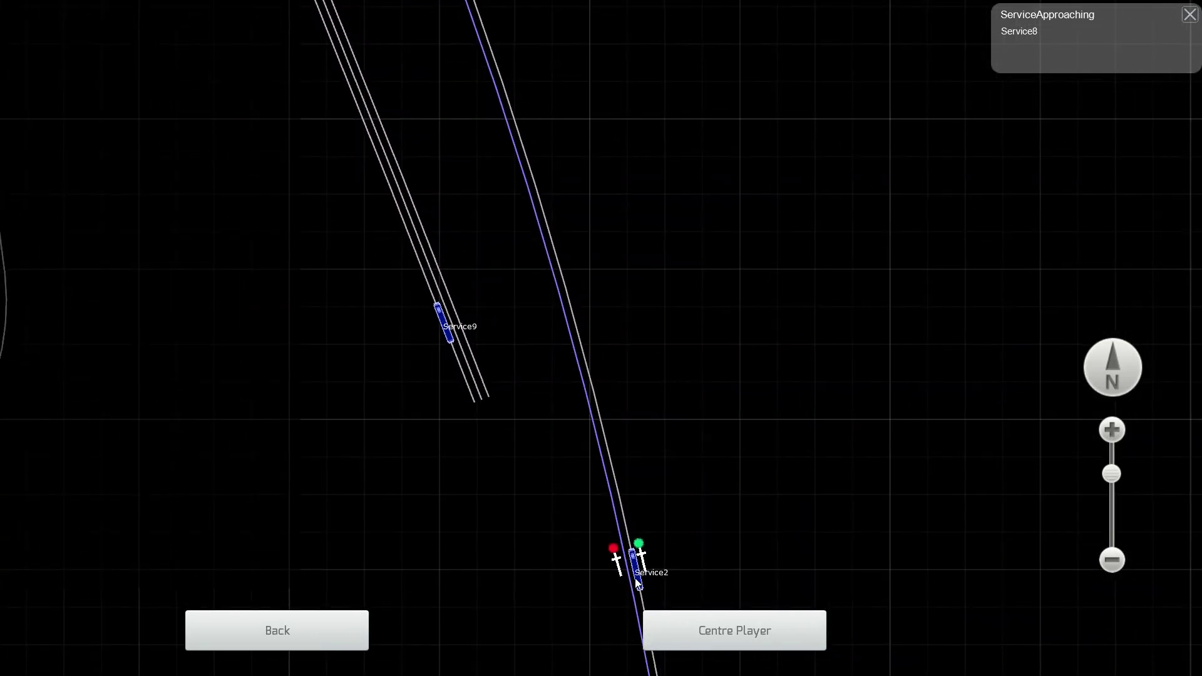
{"action": "left_click_drag", "start_coordinate": [582, 353], "coordinate": [645, 629]}
{"action": "left_click_drag", "start_coordinate": [567, 175], "coordinate": [665, 598]}
{"action": "left_click_drag", "start_coordinate": [500, 172], "coordinate": [572, 452]}
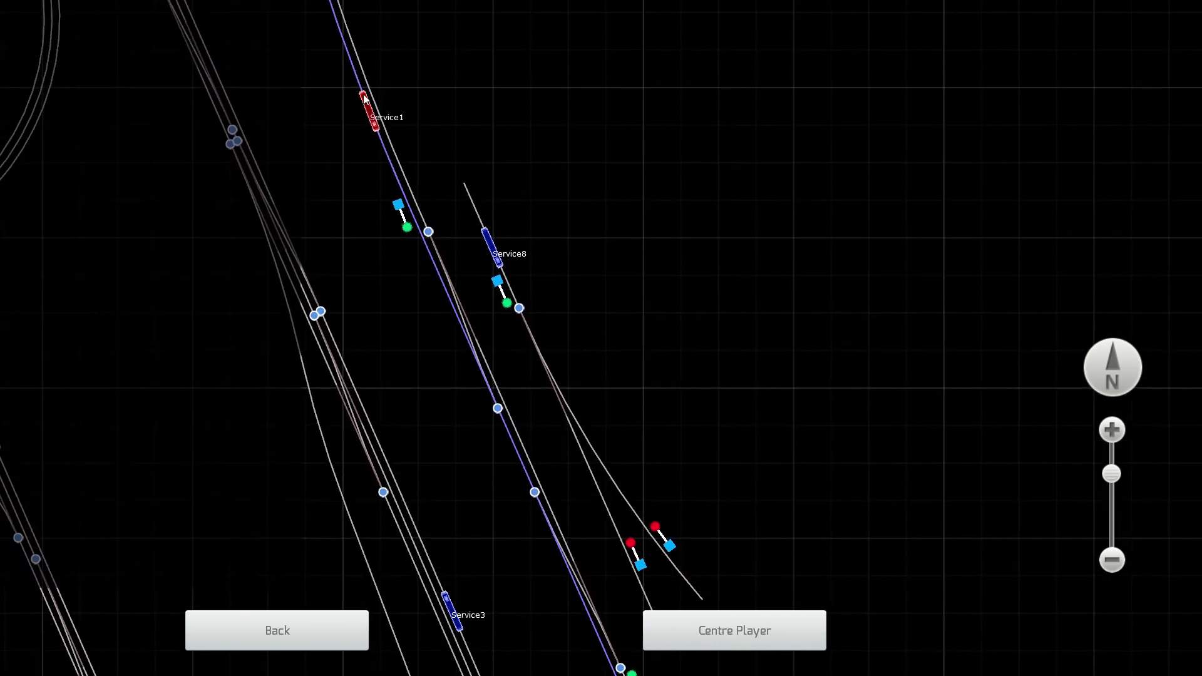
{"action": "left_click", "coordinate": [275, 636]}
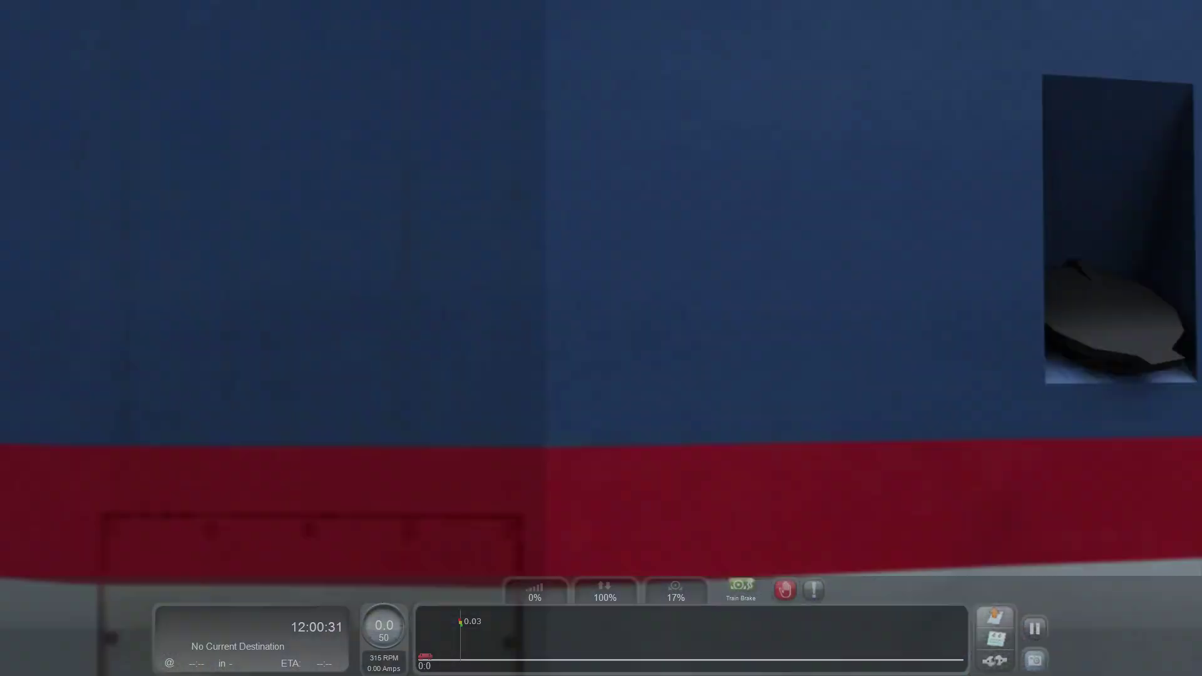
Step: View the crossover from behind Service1 and switch its southern connection on the route map to the diverging path toward Service2's track
{"action": "right_click_drag", "start_coordinate": [434, 376], "coordinate": [433, 480]}
{"action": "scroll", "coordinate": [434, 479], "scroll_direction": "down", "scroll_amount": 5}
{"action": "right_click_drag", "start_coordinate": [356, 354], "coordinate": [363, 388]}
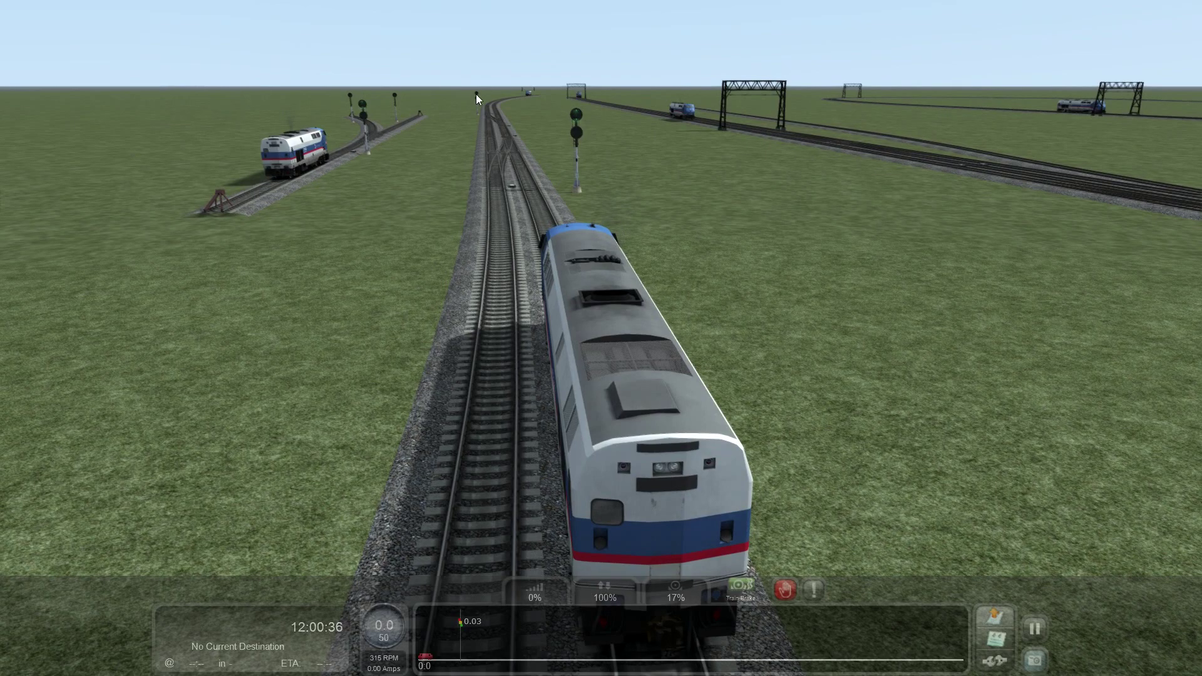
{"action": "key", "text": "9"}
{"action": "left_click_drag", "start_coordinate": [577, 478], "coordinate": [545, 290]}
{"action": "scroll", "coordinate": [544, 290], "scroll_direction": "up", "scroll_amount": 1}
{"action": "left_click_drag", "start_coordinate": [618, 524], "coordinate": [523, 397]}
{"action": "left_click", "coordinate": [621, 393]}
{"action": "left_click_drag", "start_coordinate": [460, 282], "coordinate": [545, 532]}
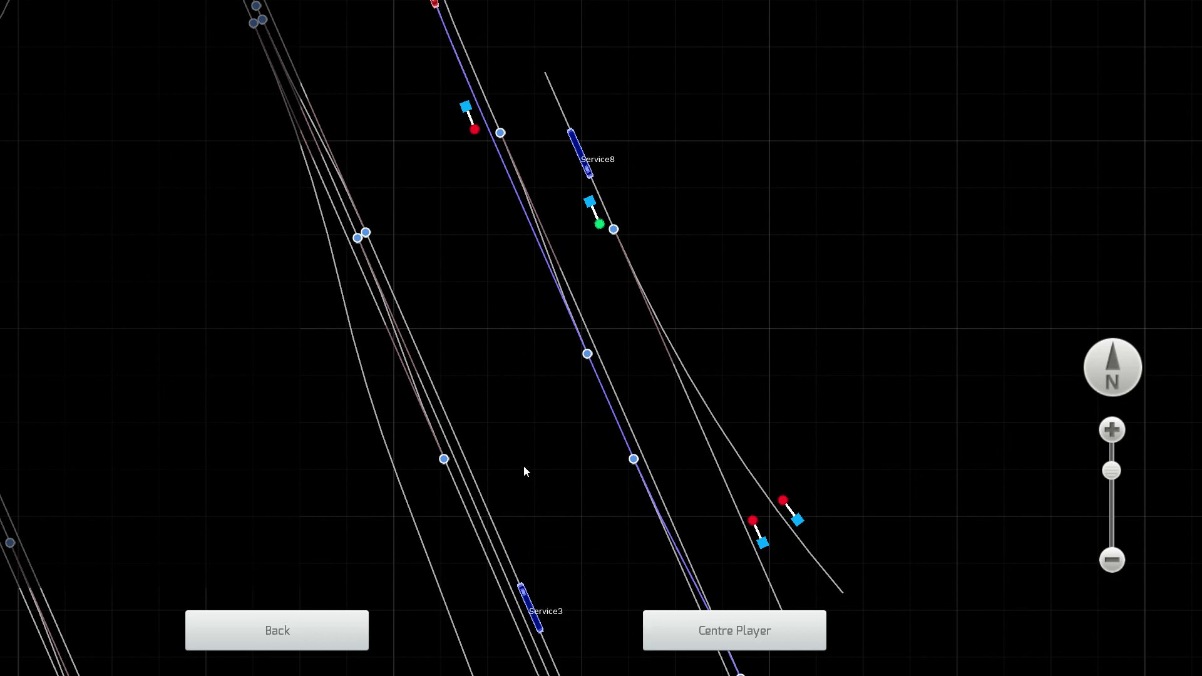
{"action": "left_click", "coordinate": [359, 616]}
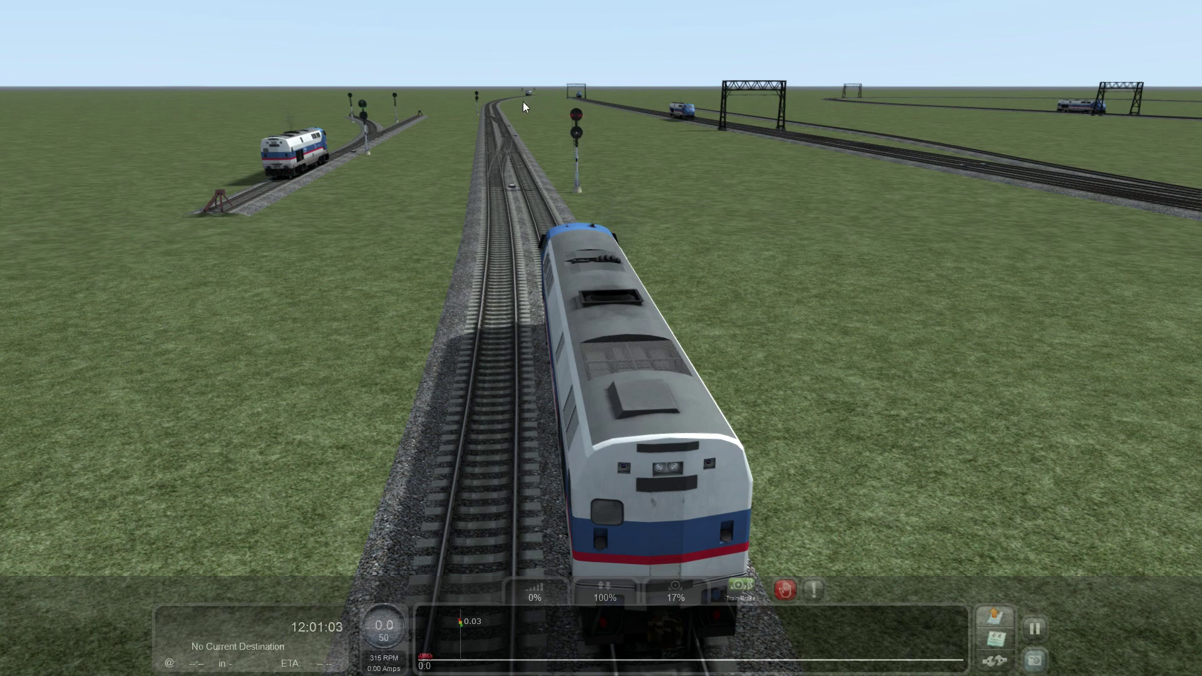
Step: Follow the diverging route on the map to the advance interlock signals and inspect their aspects in the 3D view at Service2
{"action": "key", "text": "9"}
{"action": "left_click_drag", "start_coordinate": [619, 630], "coordinate": [567, 463]}
{"action": "left_click_drag", "start_coordinate": [553, 357], "coordinate": [490, 201]}
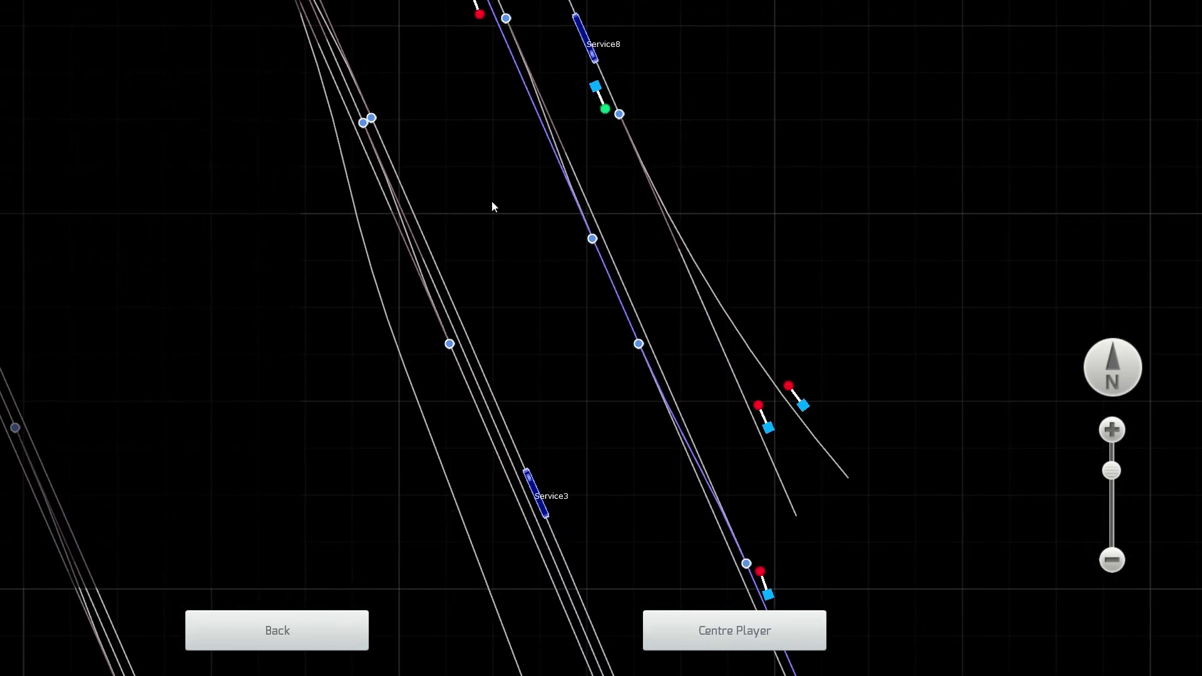
{"action": "left_click_drag", "start_coordinate": [684, 348], "coordinate": [610, 432]}
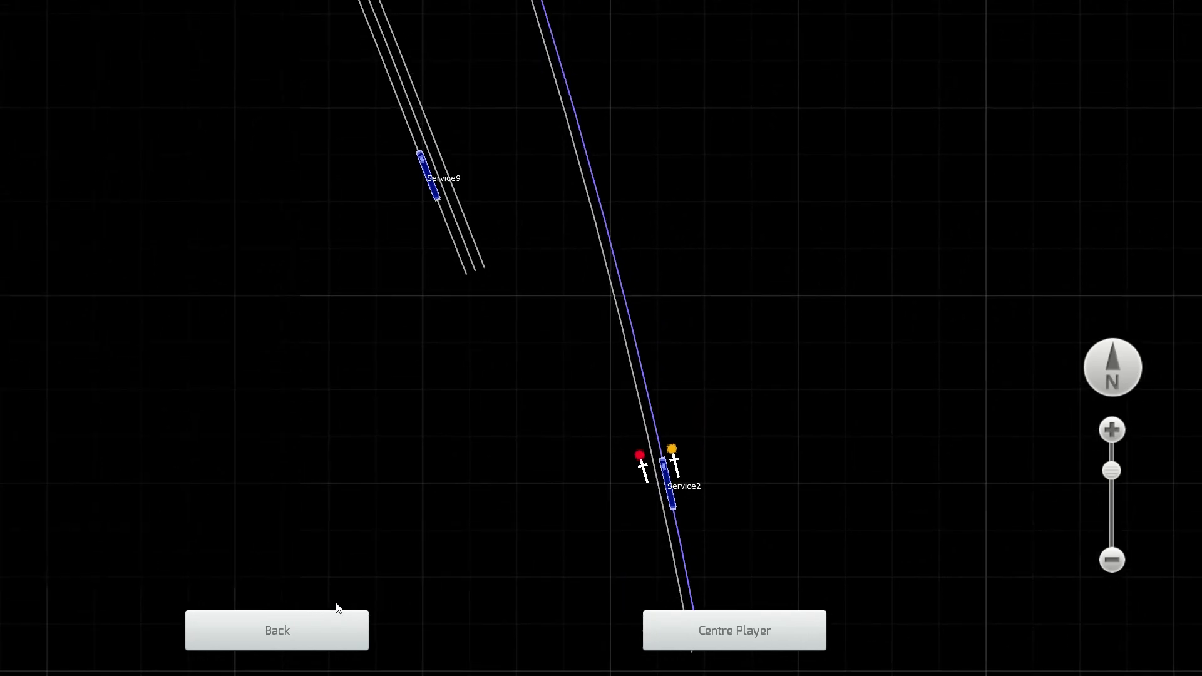
{"action": "left_click", "coordinate": [338, 625]}
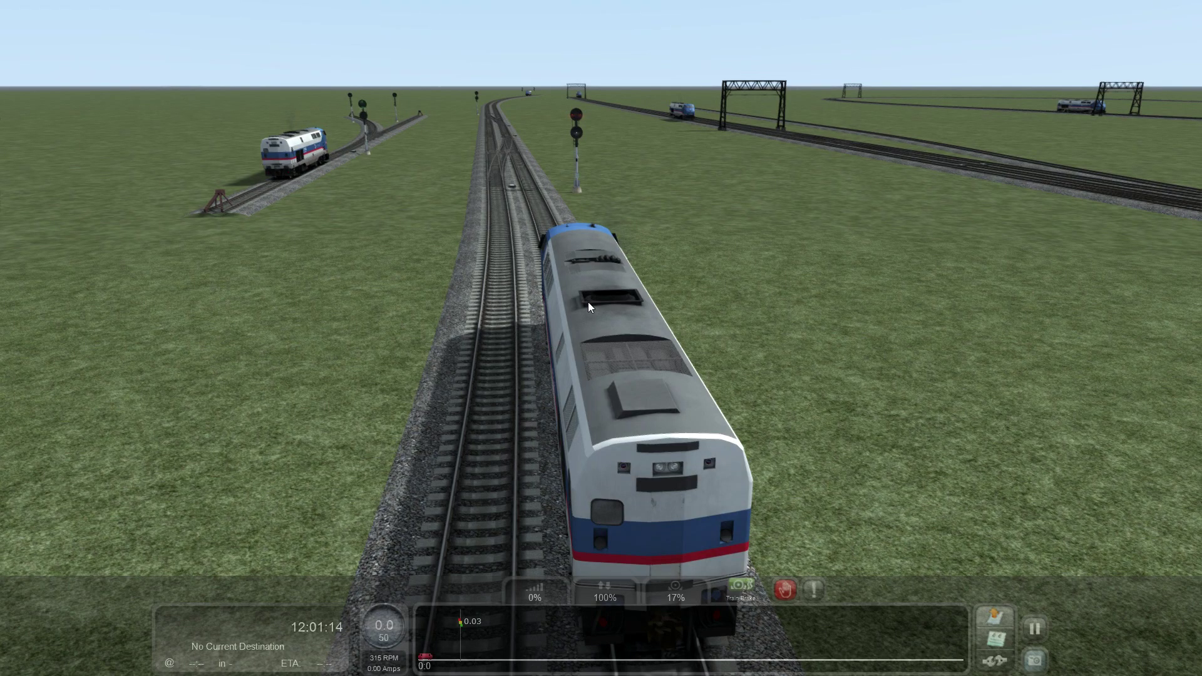
{"action": "left_click", "coordinate": [530, 94]}
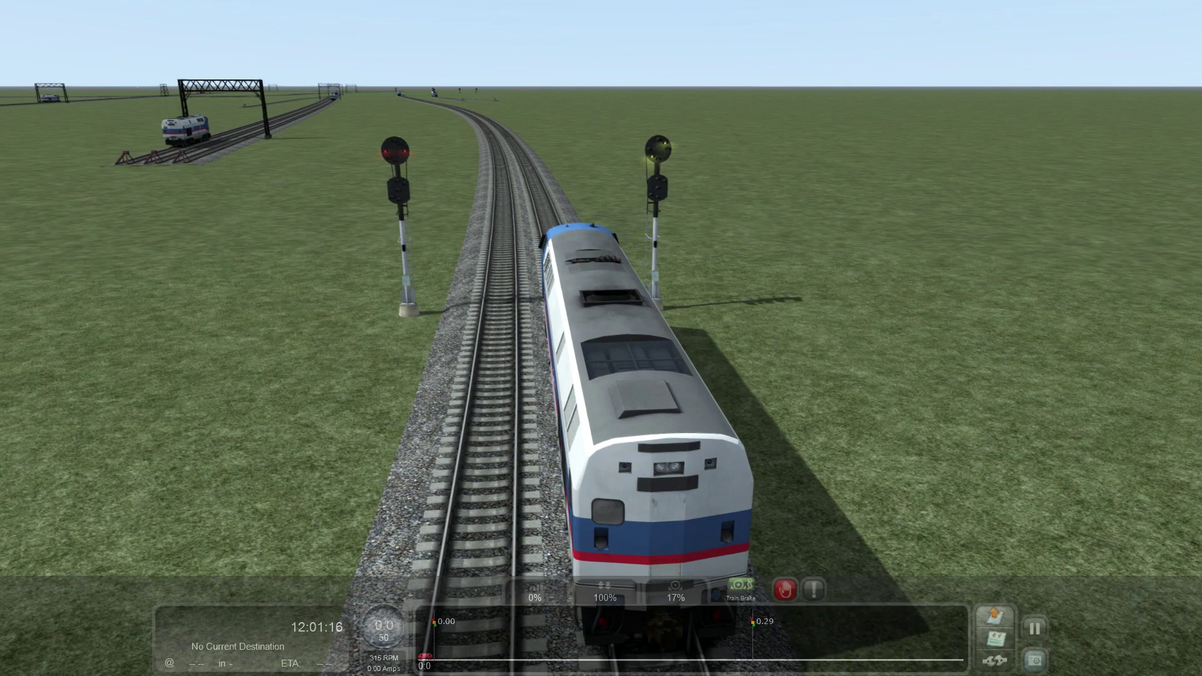
{"action": "right_click_drag", "start_coordinate": [528, 98], "coordinate": [582, 263]}
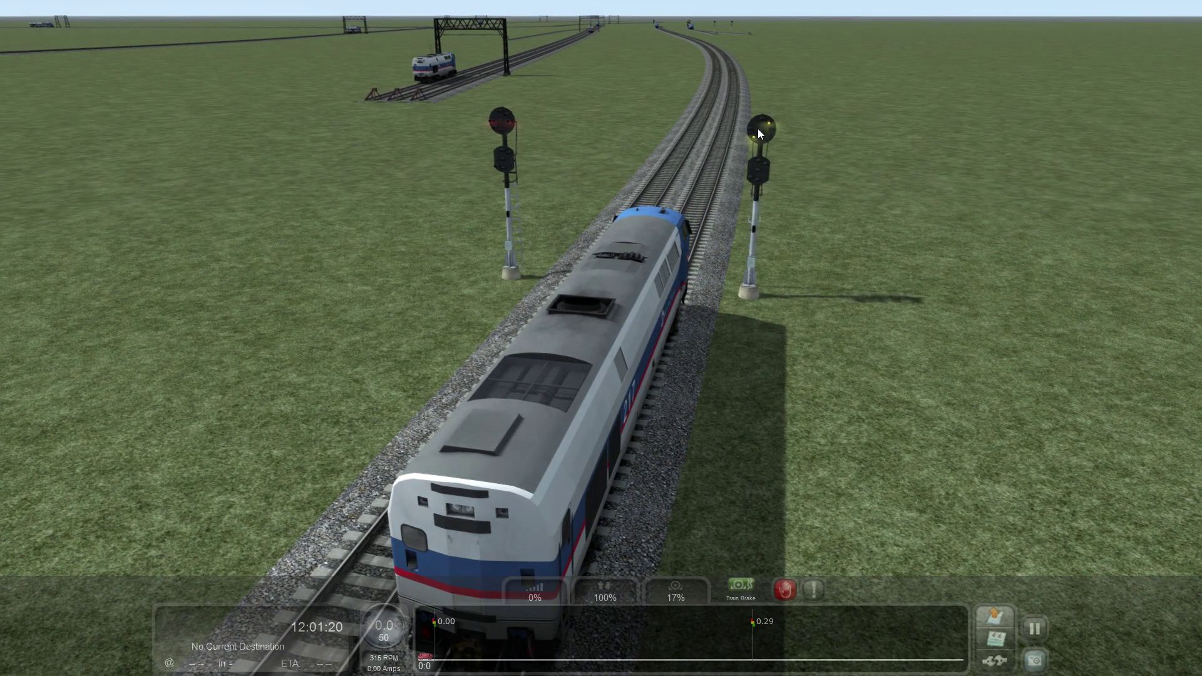
Step: Compare the interlock signal at the crossover's southern end with the advance signal at Service2 on the route map
{"action": "key", "text": "9"}
{"action": "scroll", "coordinate": [610, 318], "scroll_direction": "up", "scroll_amount": 1}
{"action": "left_click_drag", "start_coordinate": [610, 318], "coordinate": [590, 630]}
{"action": "left_click_drag", "start_coordinate": [555, 264], "coordinate": [645, 551]}
{"action": "left_click_drag", "start_coordinate": [507, 257], "coordinate": [586, 478]}
{"action": "left_click_drag", "start_coordinate": [562, 535], "coordinate": [608, 463]}
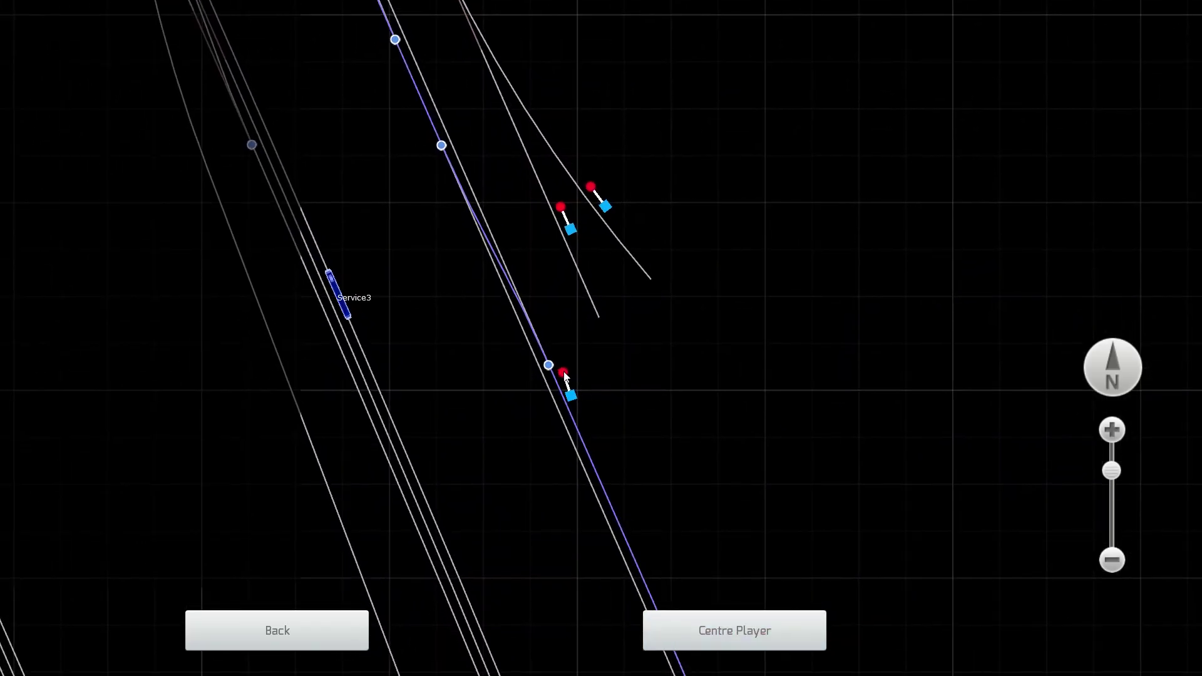
{"action": "left_click_drag", "start_coordinate": [648, 459], "coordinate": [520, 107]}
{"action": "left_click_drag", "start_coordinate": [674, 486], "coordinate": [632, 221]}
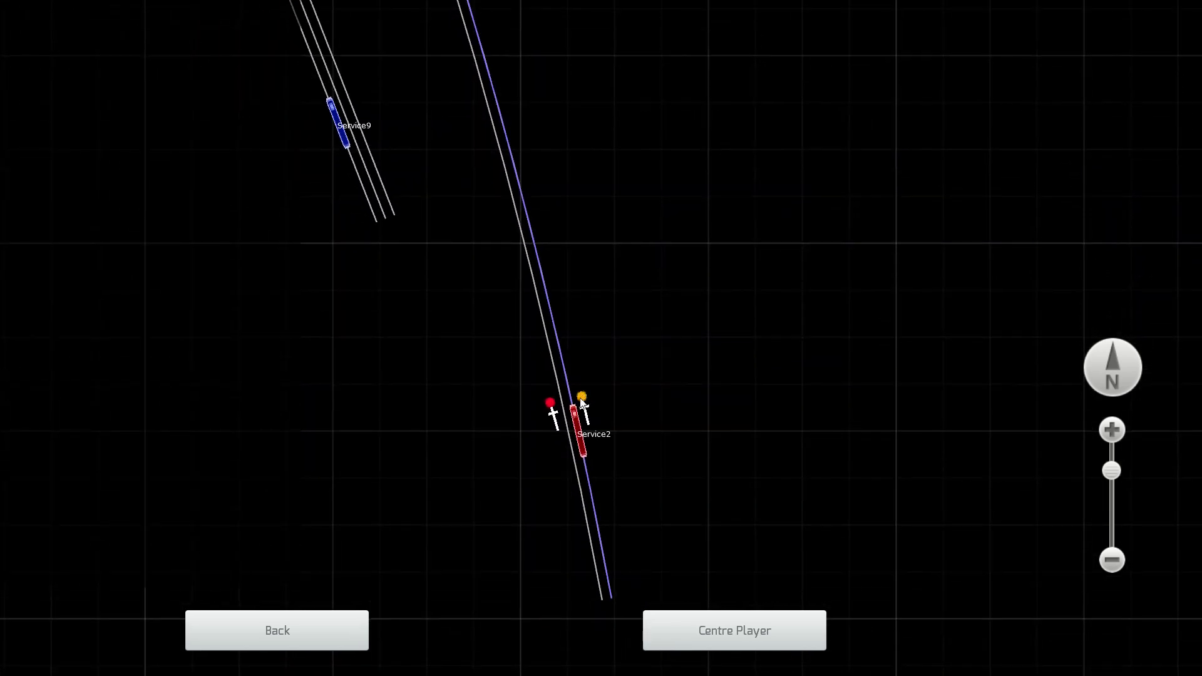
{"action": "left_click", "coordinate": [344, 644]}
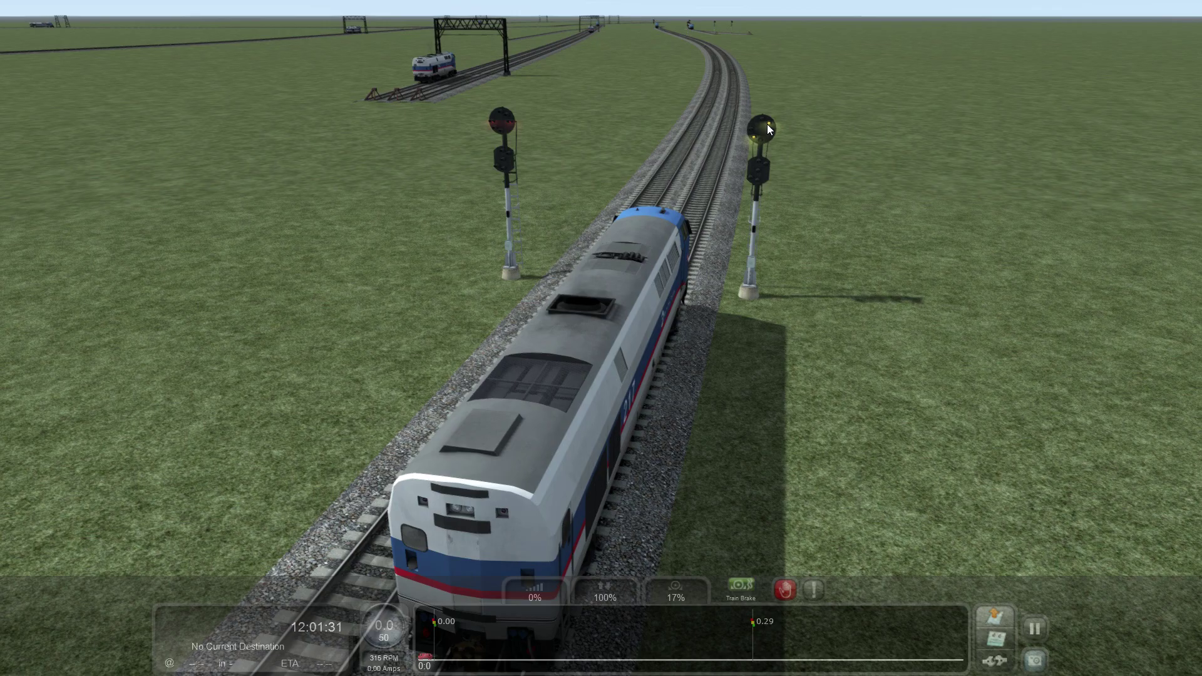
Step: Switch the southern crossover connection back to straight on the route map and check the interlock signals at both ends
{"action": "key", "text": "9"}
{"action": "scroll", "coordinate": [600, 290], "scroll_direction": "down", "scroll_amount": 3}
{"action": "left_click_drag", "start_coordinate": [595, 295], "coordinate": [593, 433]}
{"action": "scroll", "coordinate": [491, 273], "scroll_direction": "up", "scroll_amount": 2}
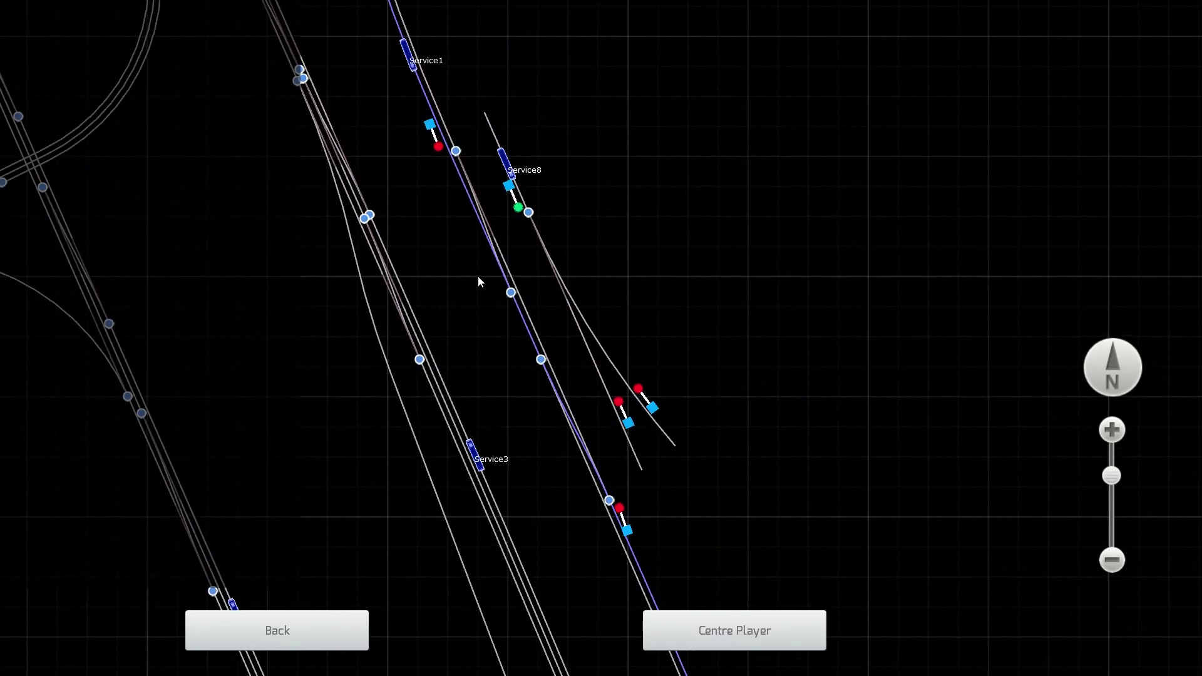
{"action": "scroll", "coordinate": [478, 276], "scroll_direction": "up", "scroll_amount": 2}
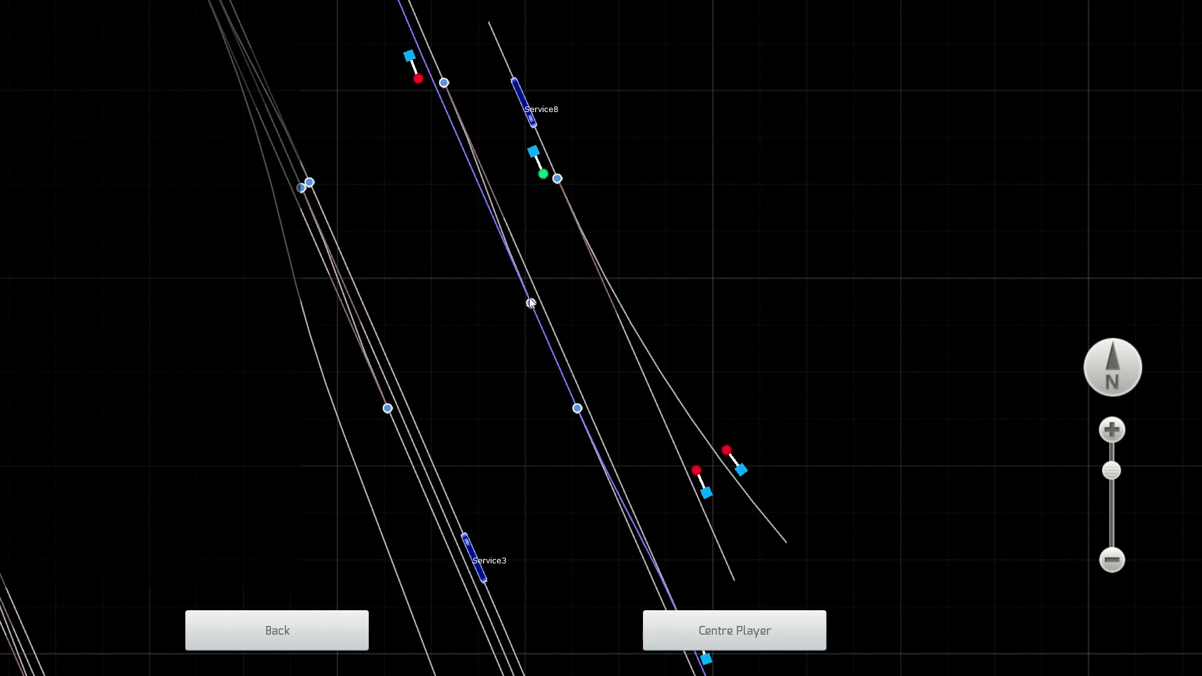
{"action": "left_click_drag", "start_coordinate": [460, 250], "coordinate": [509, 371]}
{"action": "left_click_drag", "start_coordinate": [474, 307], "coordinate": [423, 137]}
{"action": "left_click_drag", "start_coordinate": [561, 431], "coordinate": [551, 282]}
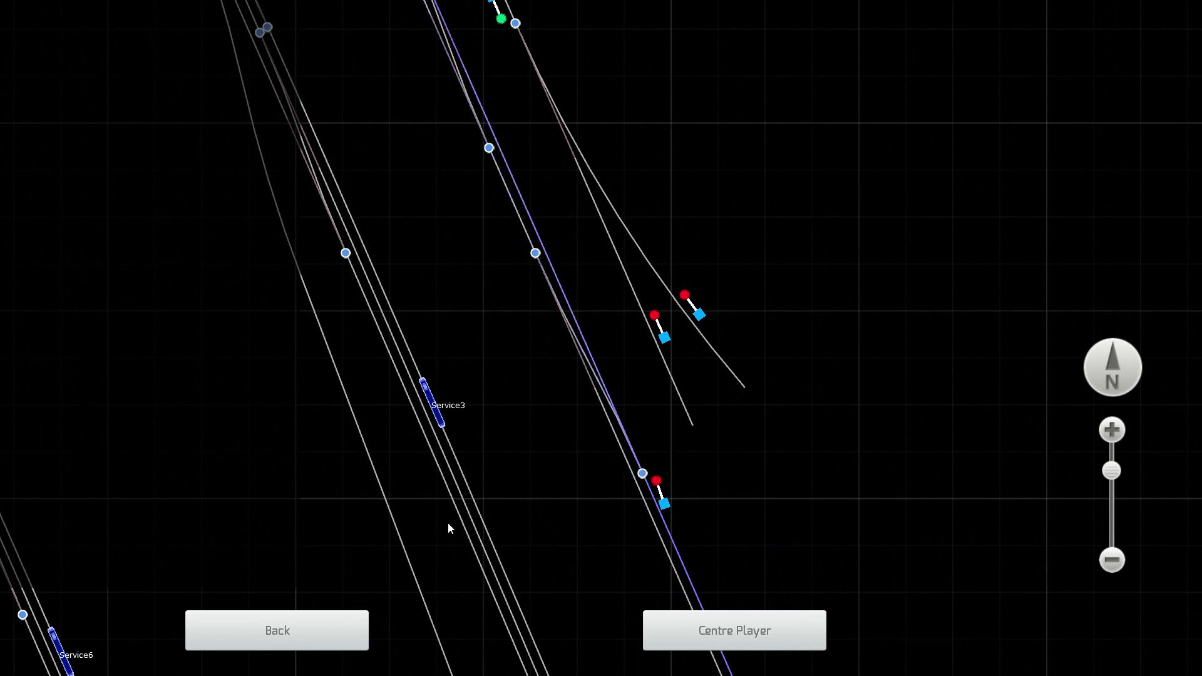
{"action": "left_click_drag", "start_coordinate": [604, 459], "coordinate": [626, 671]}
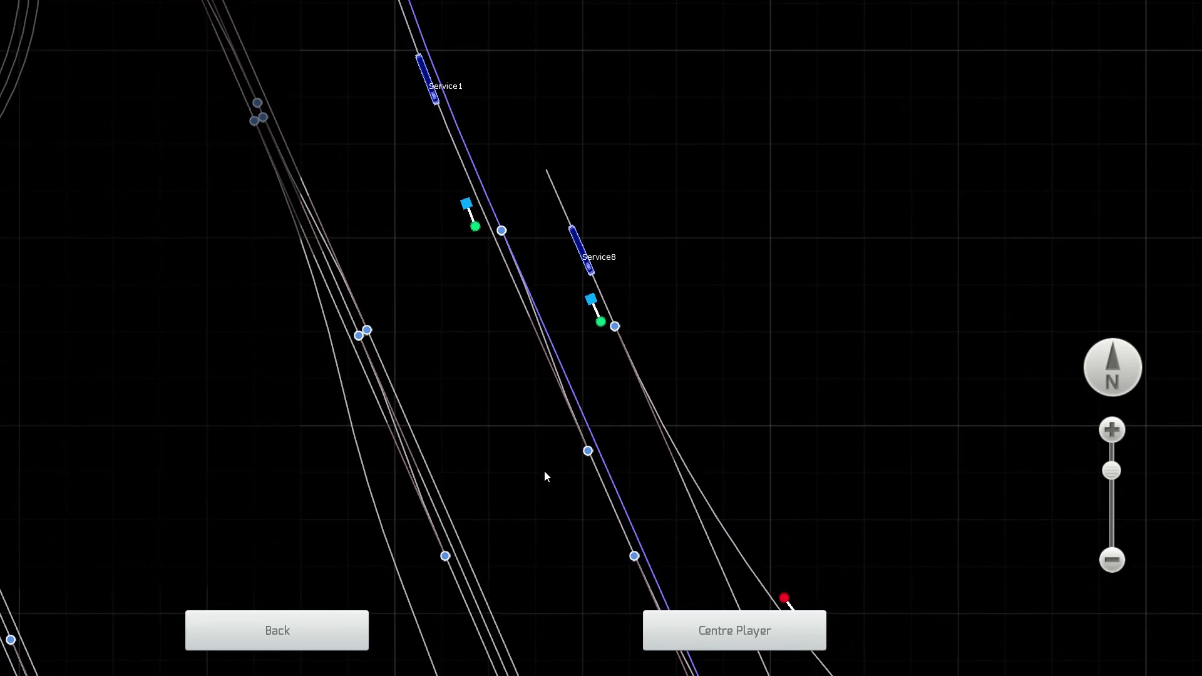
{"action": "left_click_drag", "start_coordinate": [544, 475], "coordinate": [416, 174]}
{"action": "left_click_drag", "start_coordinate": [544, 383], "coordinate": [622, 629]}
{"action": "mouse_move", "coordinate": [456, 260]}
{"action": "left_mouse_down"}
{"action": "mouse_move", "coordinate": [509, 423]}
{"action": "mouse_move", "coordinate": [460, 303]}
{"action": "mouse_move", "coordinate": [356, 212]}
{"action": "mouse_move", "coordinate": [362, 284]}
{"action": "mouse_move", "coordinate": [426, 421]}
{"action": "mouse_move", "coordinate": [320, 223]}
{"action": "left_mouse_up"}
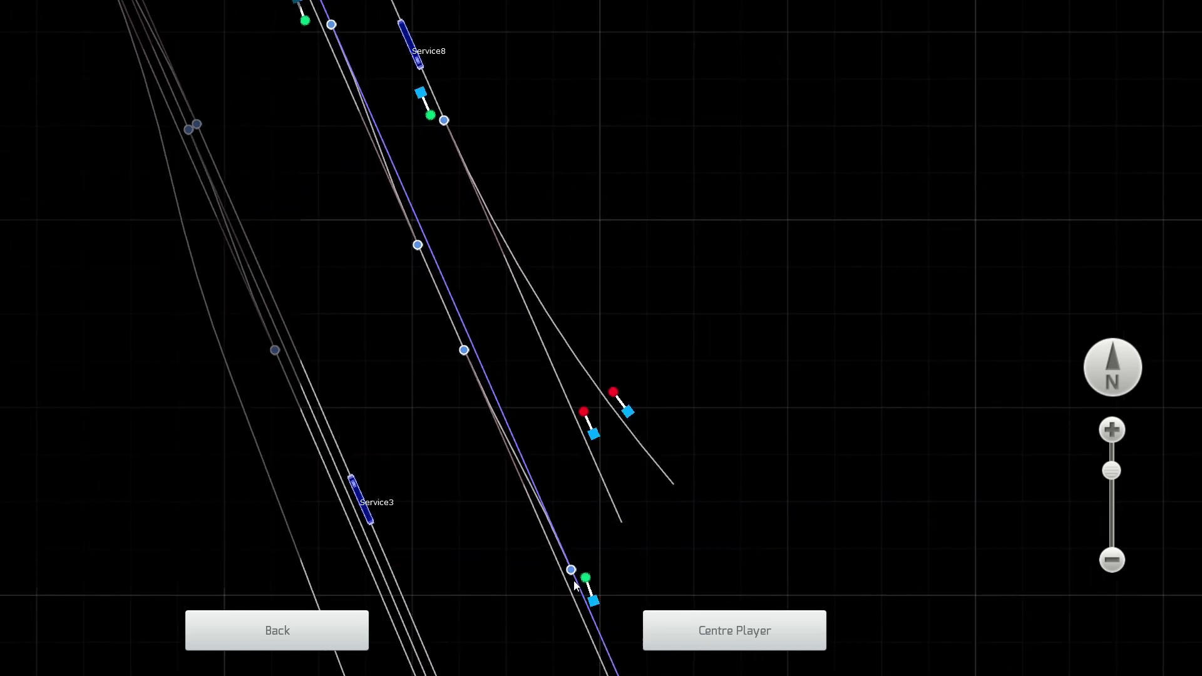
Step: Switch the southern crossover connection and the northern one near Service1 to their diverging paths
{"action": "left_click", "coordinate": [471, 362]}
{"action": "left_click_drag", "start_coordinate": [391, 319], "coordinate": [454, 487]}
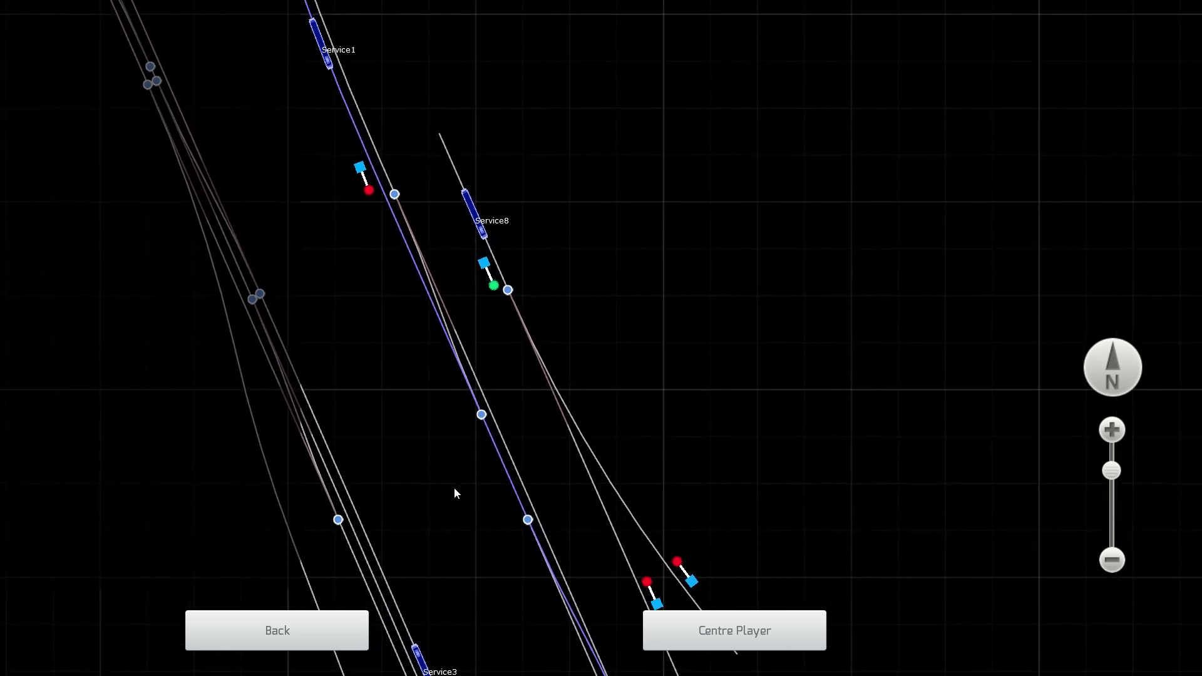
{"action": "left_click", "coordinate": [483, 416]}
{"action": "left_click", "coordinate": [395, 196]}
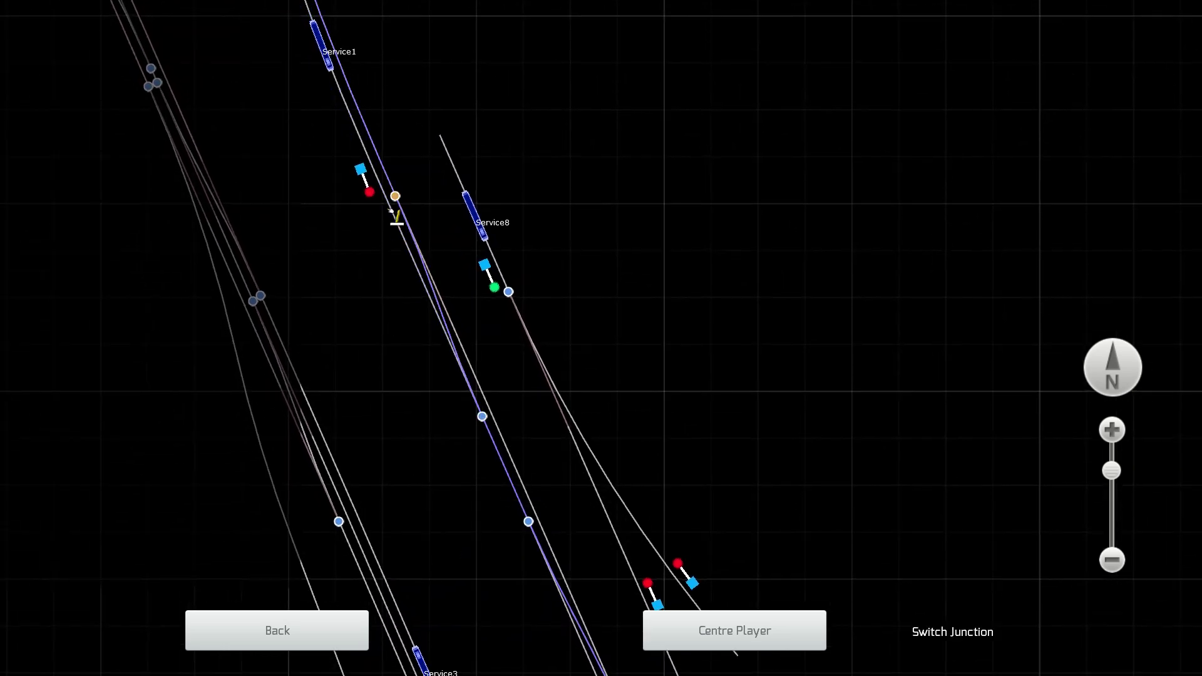
Step: Examine the route through both diverging crossovers and the aspects of the interlock signals at each end on the map
{"action": "left_click_drag", "start_coordinate": [380, 402], "coordinate": [300, 220]}
{"action": "scroll", "coordinate": [360, 350], "scroll_direction": "down", "scroll_amount": 4}
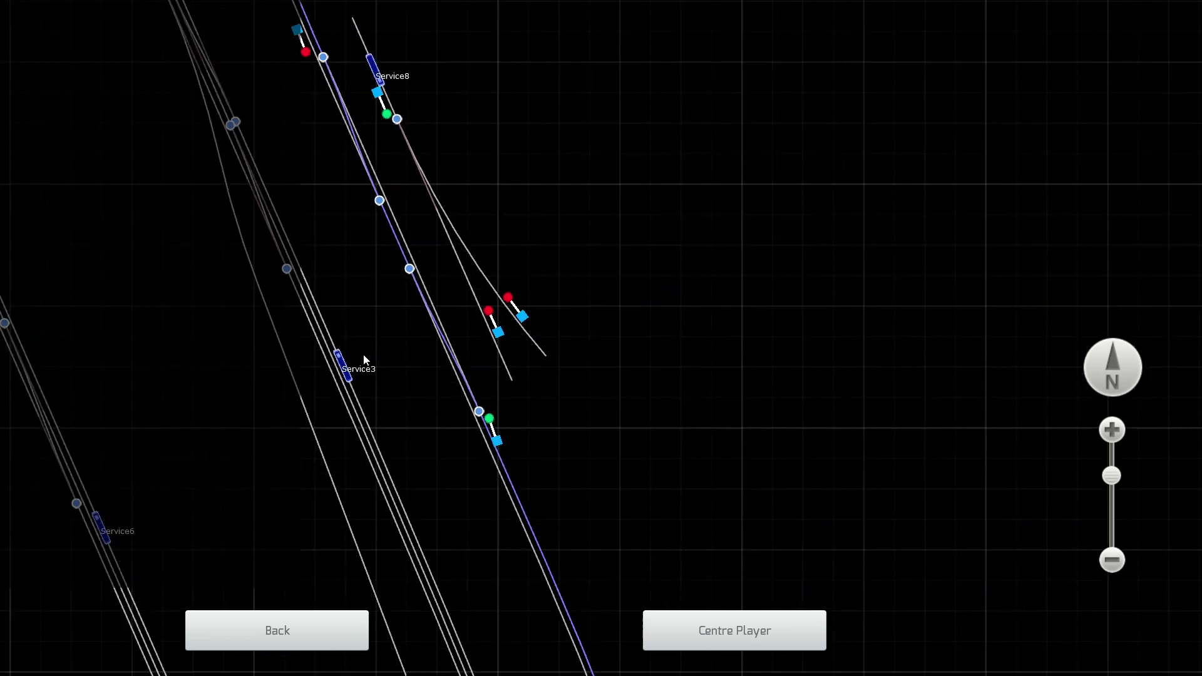
{"action": "left_click_drag", "start_coordinate": [430, 471], "coordinate": [369, 298]}
{"action": "scroll", "coordinate": [370, 301], "scroll_direction": "up", "scroll_amount": 3}
{"action": "left_click_drag", "start_coordinate": [294, 97], "coordinate": [425, 398]}
{"action": "left_click_drag", "start_coordinate": [415, 316], "coordinate": [434, 509]}
{"action": "scroll", "coordinate": [403, 316], "scroll_direction": "up", "scroll_amount": 4}
{"action": "left_click_drag", "start_coordinate": [386, 332], "coordinate": [439, 483]}
{"action": "left_click_drag", "start_coordinate": [367, 302], "coordinate": [460, 479]}
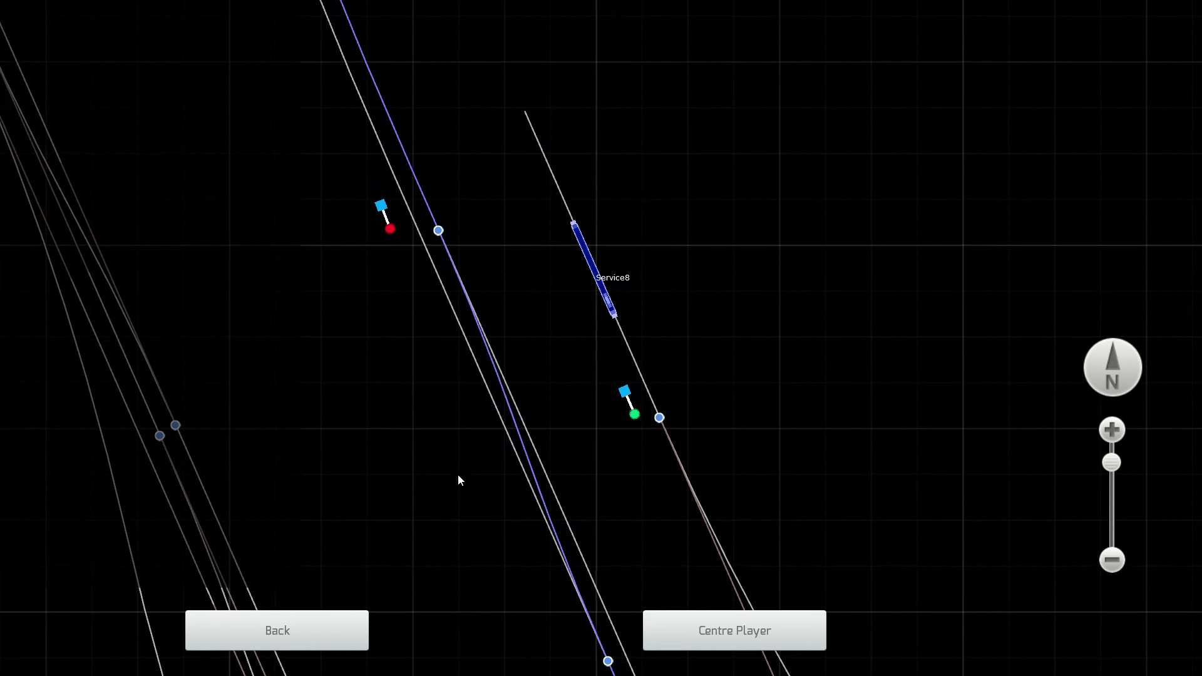
{"action": "scroll", "coordinate": [455, 464], "scroll_direction": "down", "scroll_amount": 4}
{"action": "left_click_drag", "start_coordinate": [458, 482], "coordinate": [389, 209]}
{"action": "left_click_drag", "start_coordinate": [470, 369], "coordinate": [392, 119]}
{"action": "left_click_drag", "start_coordinate": [510, 540], "coordinate": [547, 547]}
{"action": "left_click_drag", "start_coordinate": [426, 150], "coordinate": [583, 503]}
{"action": "scroll", "coordinate": [534, 442], "scroll_direction": "up", "scroll_amount": 3}
{"action": "left_click_drag", "start_coordinate": [494, 325], "coordinate": [564, 552]}
{"action": "left_click_drag", "start_coordinate": [487, 465], "coordinate": [410, 283]}
{"action": "left_click_drag", "start_coordinate": [381, 139], "coordinate": [457, 373]}
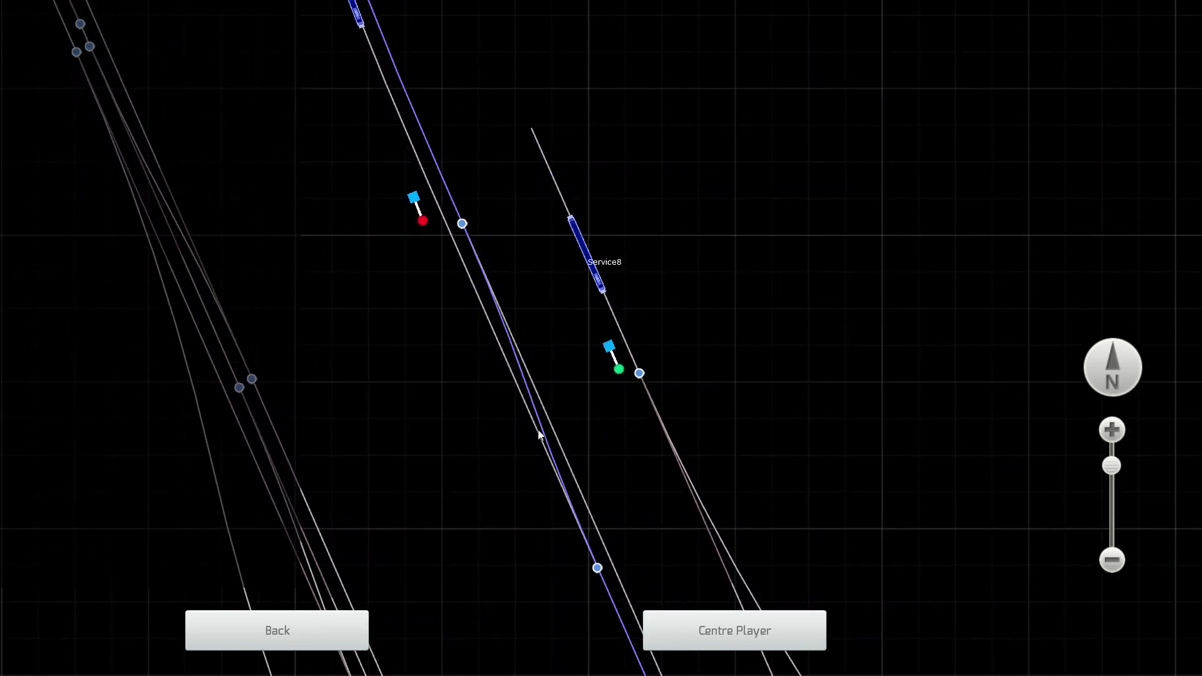
{"action": "left_click_drag", "start_coordinate": [489, 273], "coordinate": [430, 344]}
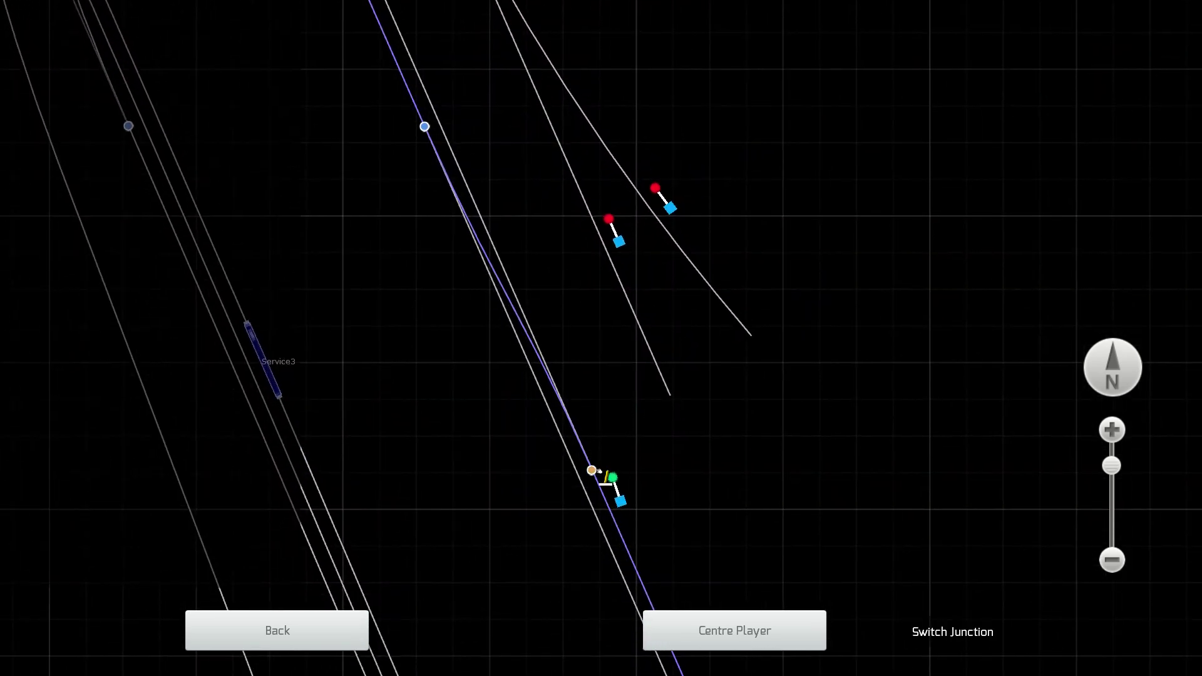
{"action": "left_click_drag", "start_coordinate": [420, 208], "coordinate": [548, 572]}
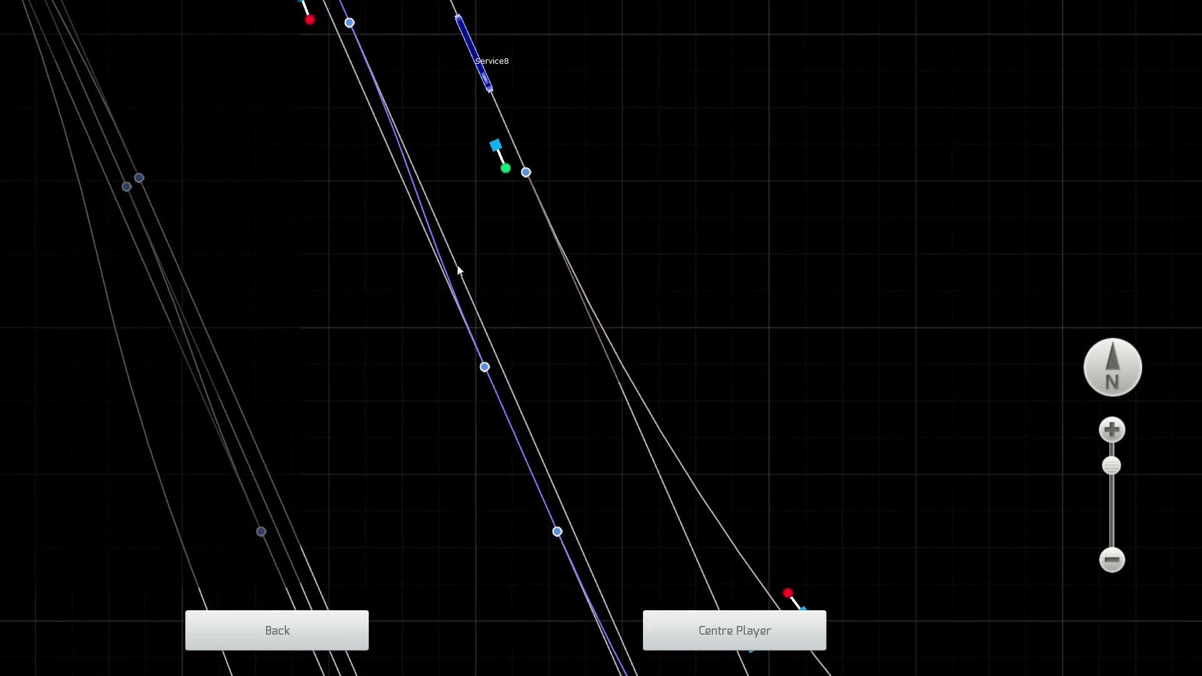
{"action": "left_click_drag", "start_coordinate": [549, 504], "coordinate": [357, 92]}
{"action": "scroll", "coordinate": [431, 323], "scroll_direction": "down", "scroll_amount": 3}
{"action": "left_click_drag", "start_coordinate": [535, 554], "coordinate": [522, 523]}
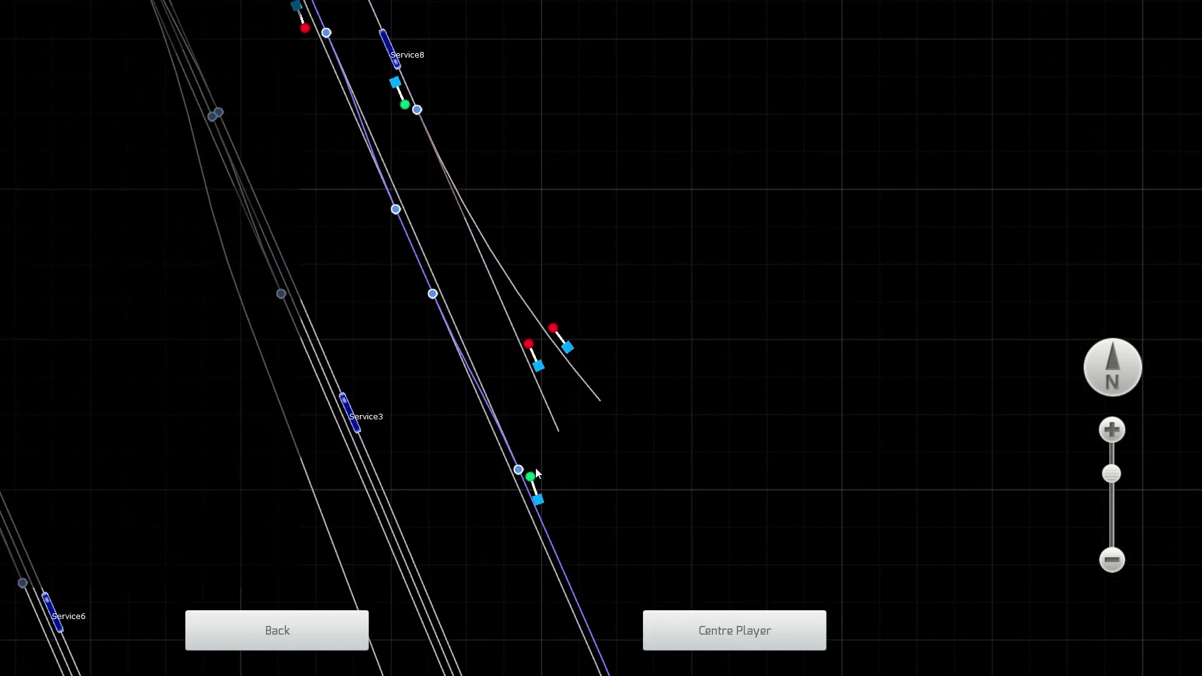
{"action": "left_click_drag", "start_coordinate": [535, 469], "coordinate": [577, 555]}
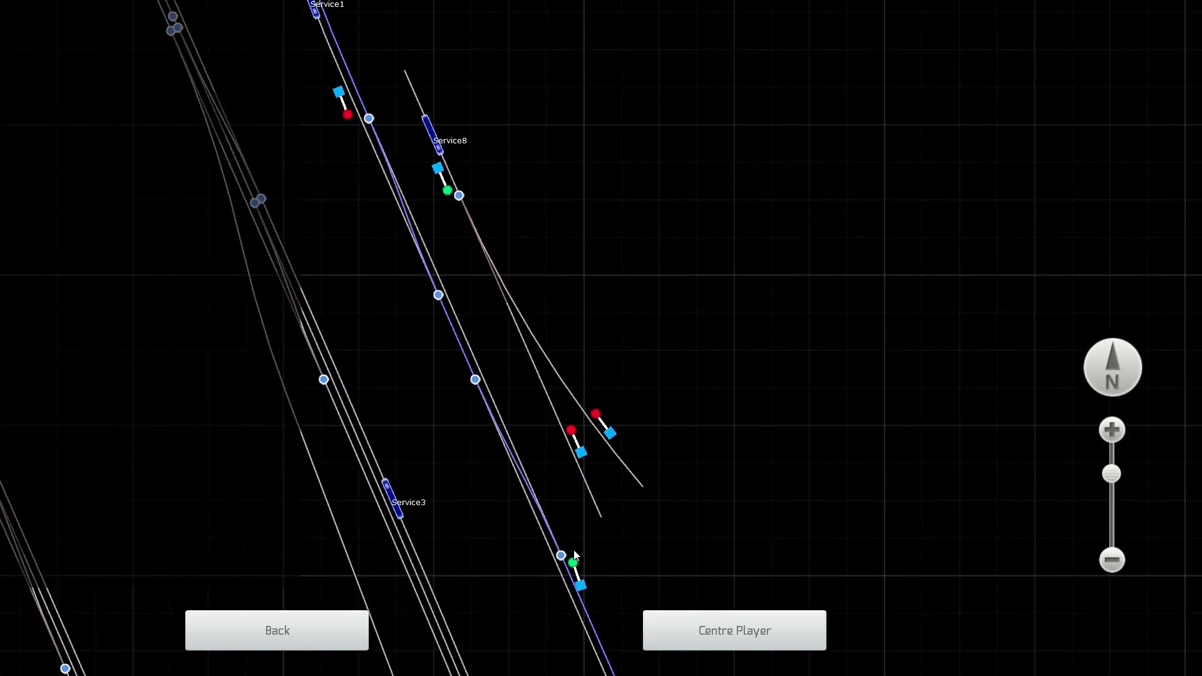
Step: Switch the northern crossover connection near Service1 back to its straight path
{"action": "left_click_drag", "start_coordinate": [409, 338], "coordinate": [385, 169]}
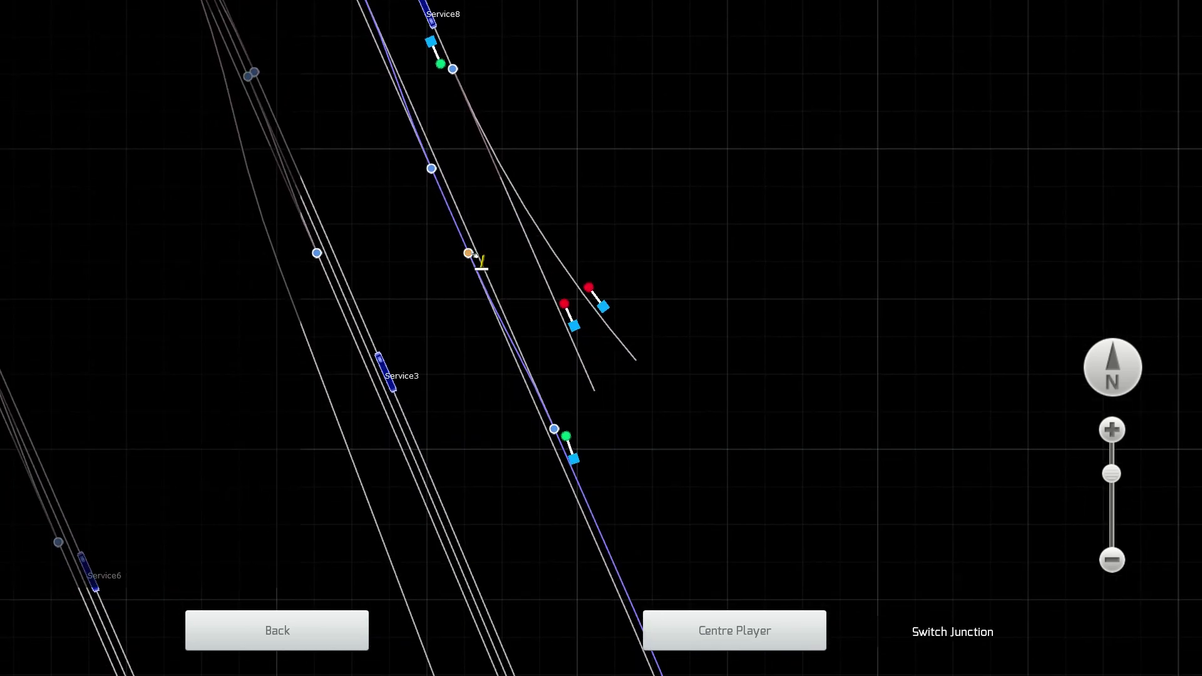
{"action": "left_click_drag", "start_coordinate": [454, 268], "coordinate": [529, 538]}
{"action": "left_click", "coordinate": [480, 349]}
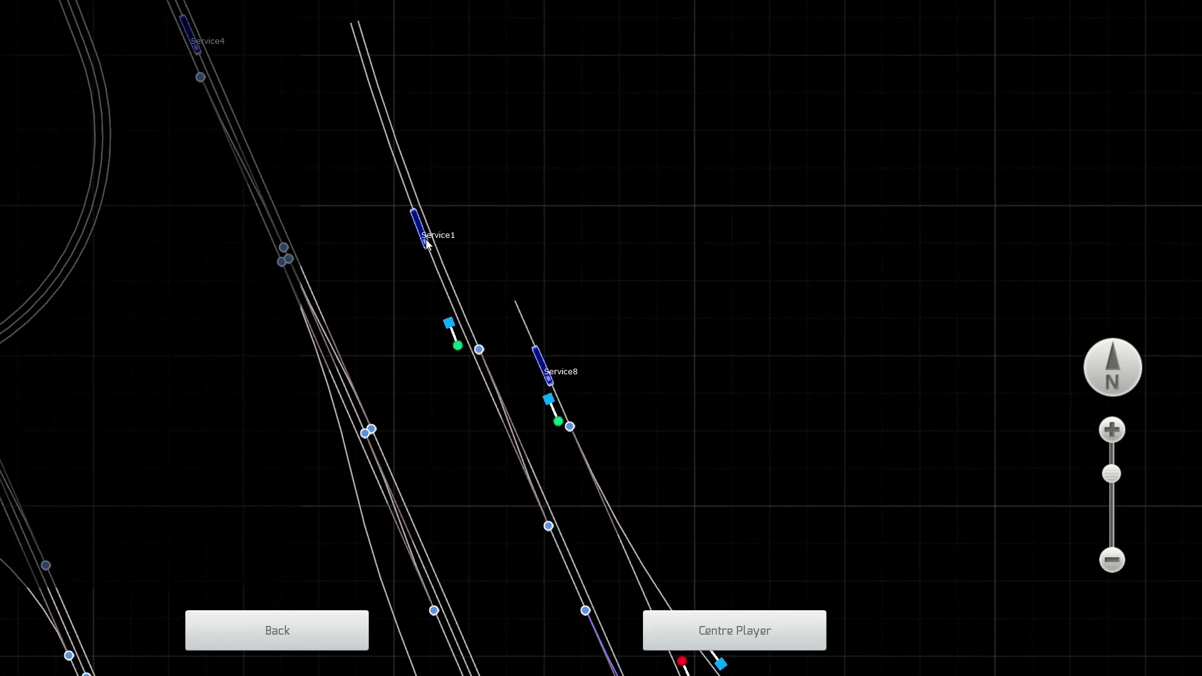
Step: Switch the southern crossover connection back to its straight path, check the interlock signals at both ends, and leave the route map
{"action": "left_click_drag", "start_coordinate": [492, 491], "coordinate": [403, 123]}
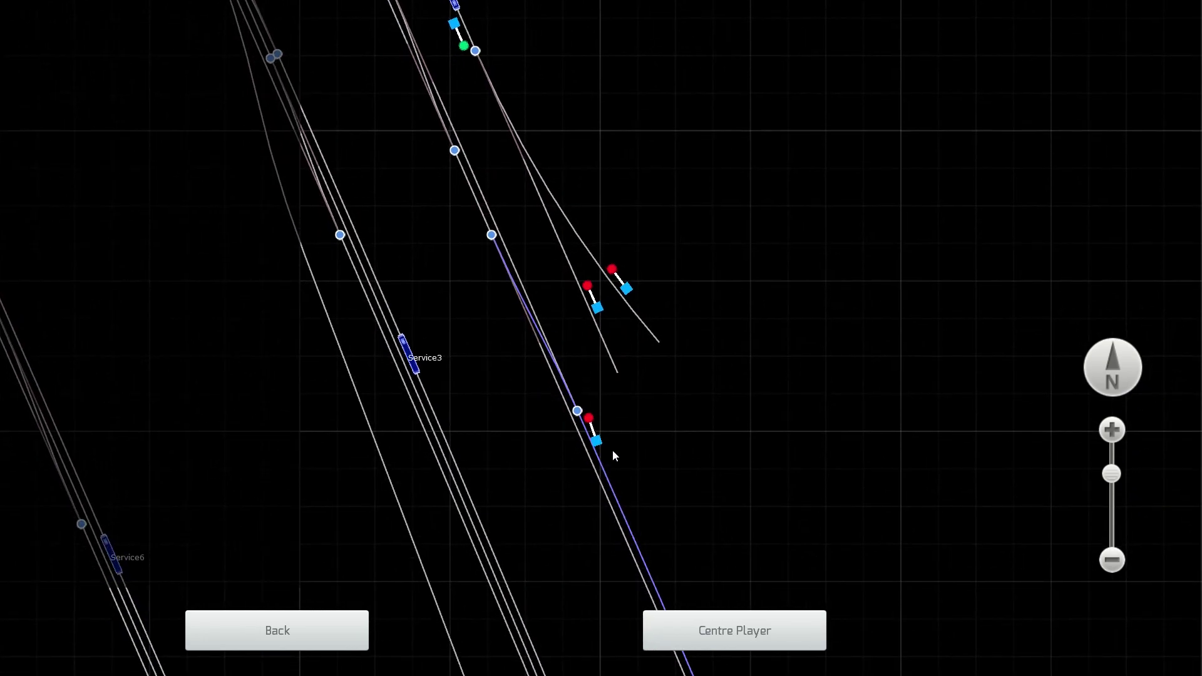
{"action": "left_click_drag", "start_coordinate": [523, 430], "coordinate": [555, 593]}
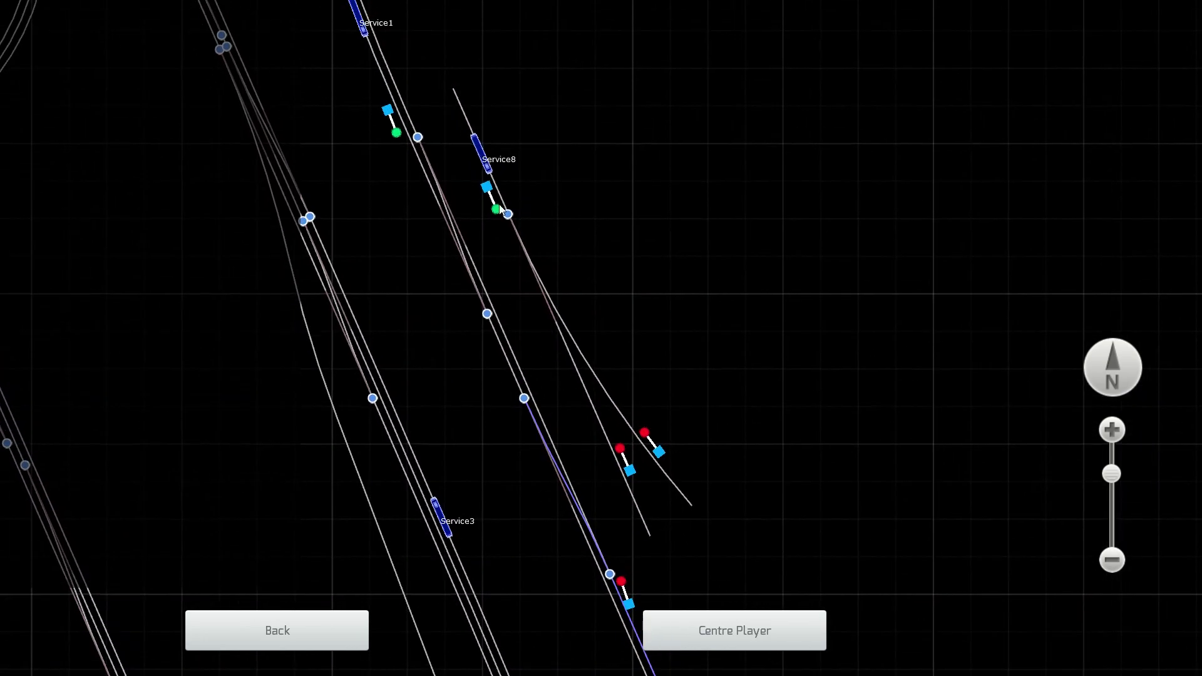
{"action": "left_click_drag", "start_coordinate": [589, 346], "coordinate": [557, 46]}
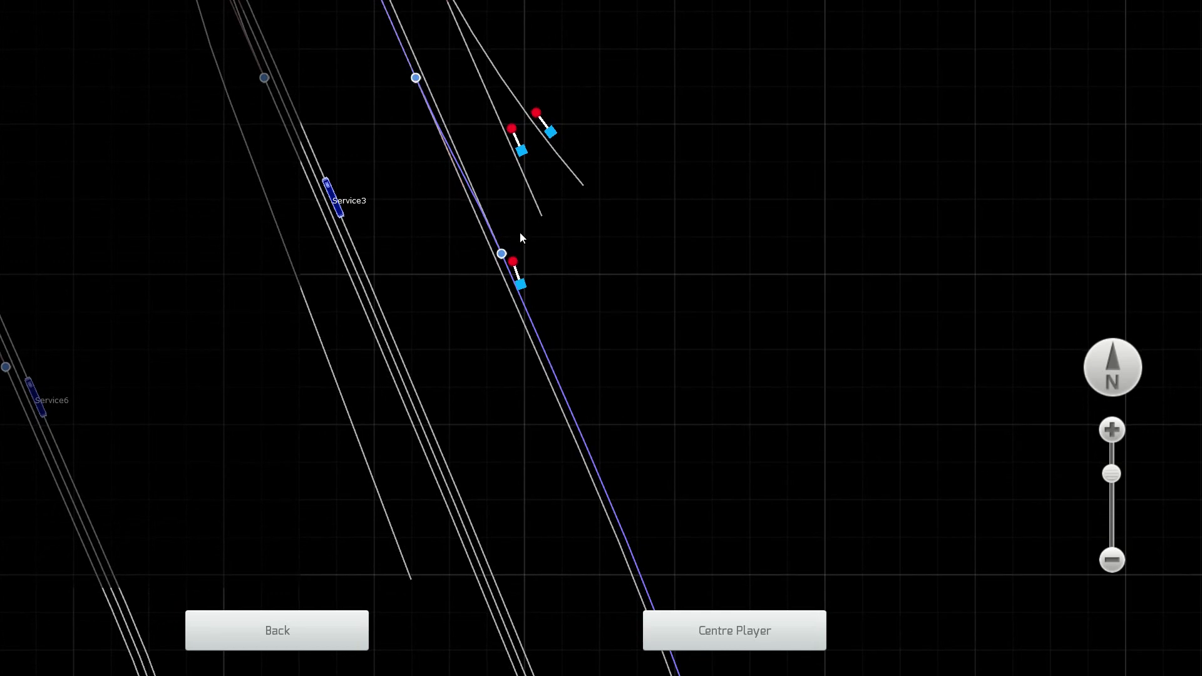
{"action": "left_click_drag", "start_coordinate": [504, 257], "coordinate": [710, 576]}
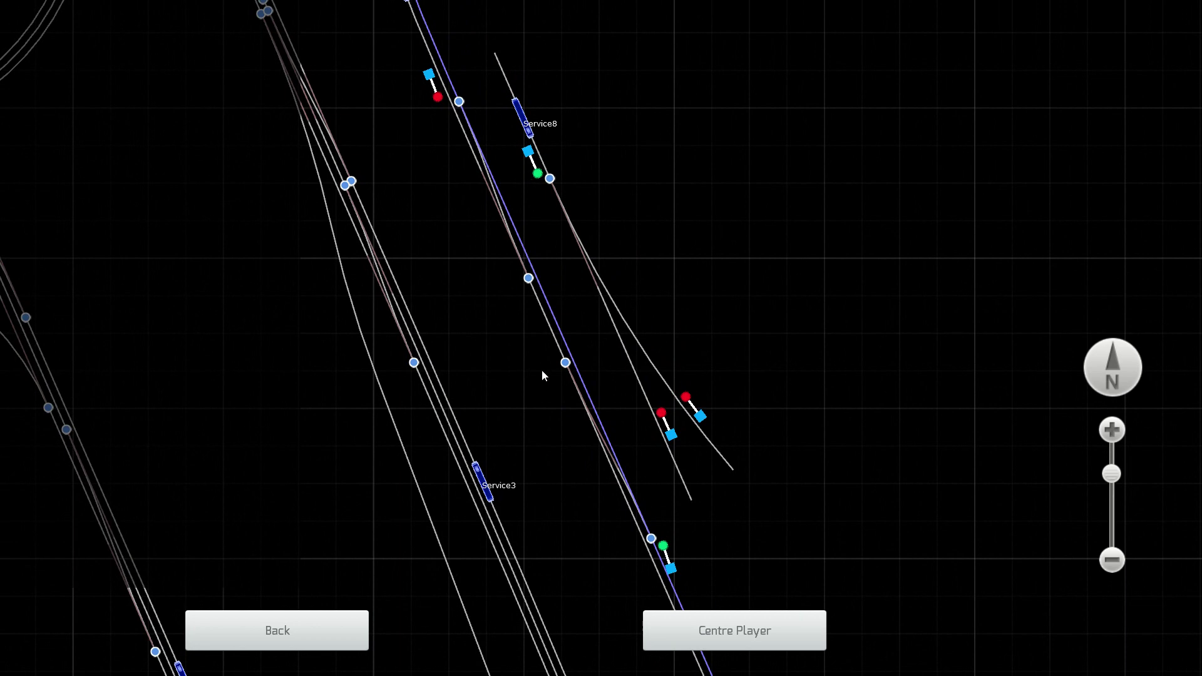
{"action": "left_click_drag", "start_coordinate": [542, 374], "coordinate": [471, 212]}
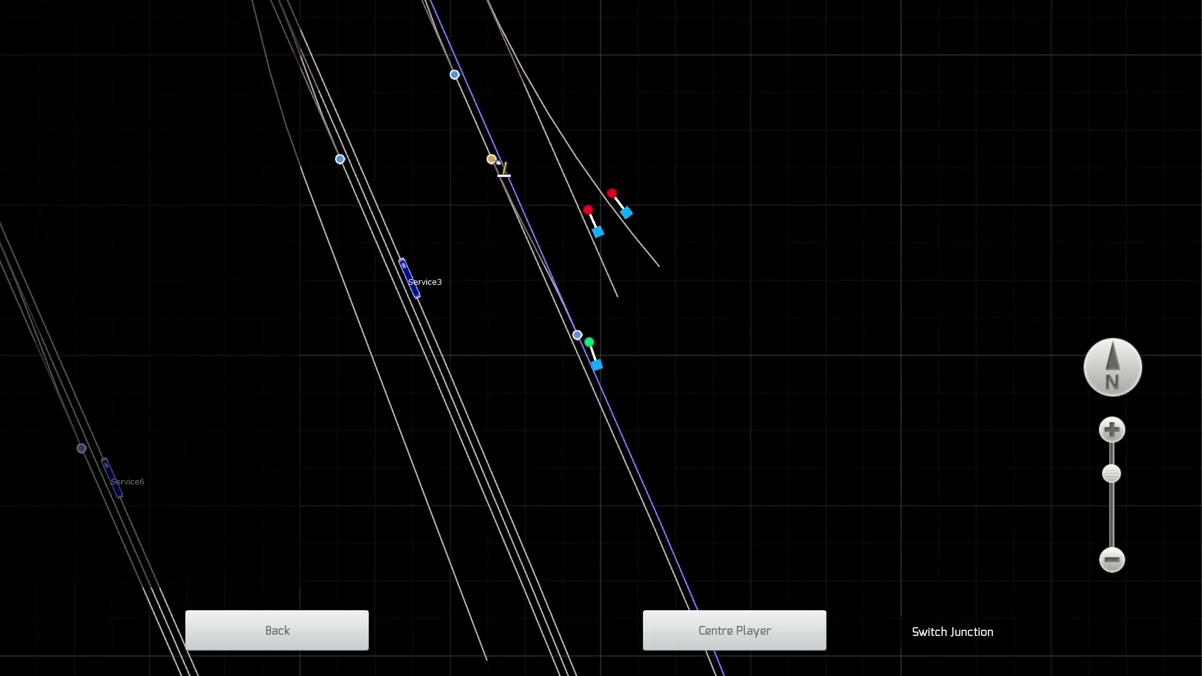
{"action": "left_click", "coordinate": [321, 627]}
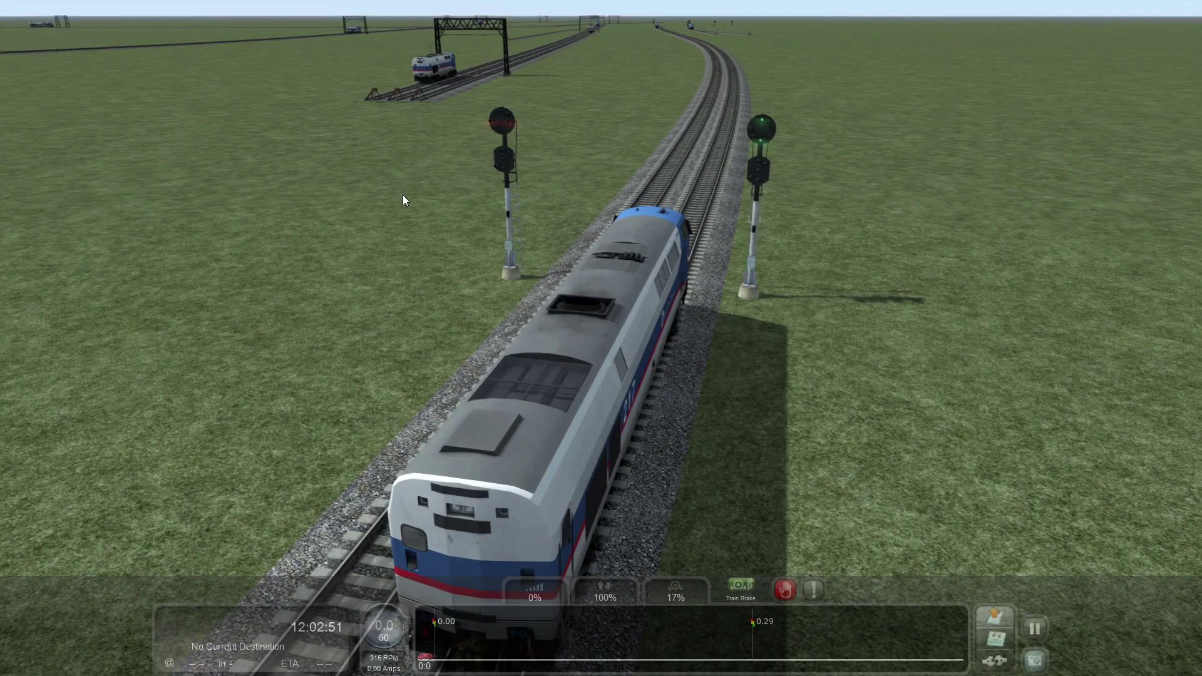
Step: Enter the world editor and go to the gantry ahead of the locomotive on the three-track junction
{"action": "key", "text": "Escape"}
{"action": "left_click", "coordinate": [532, 348]}
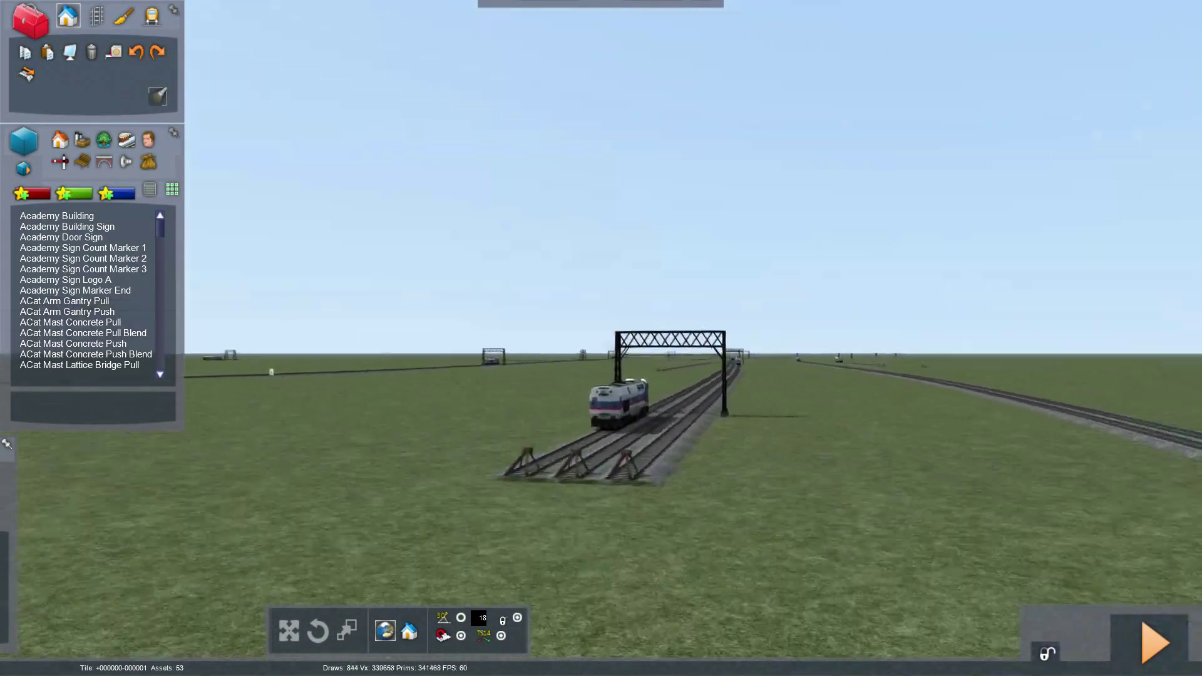
{"action": "key", "text": "Up"}
{"action": "right_click_drag", "start_coordinate": [531, 374], "coordinate": [291, 357]}
{"action": "key", "text": "Down"}
{"action": "key", "text": "Up"}
{"action": "key", "text": "Down"}
{"action": "key", "text": "Up"}
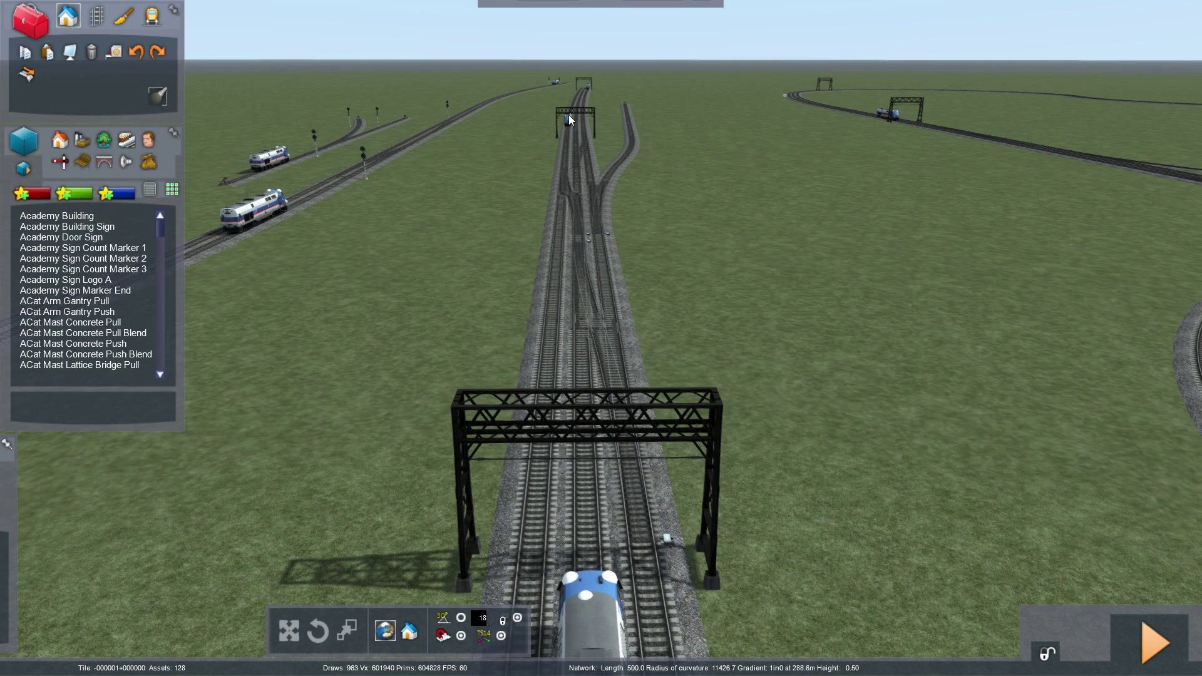
Step: Examine the three-track layout, its crossovers and diverging branch between the near gantry and the far gantry
{"action": "key", "text": "Down"}
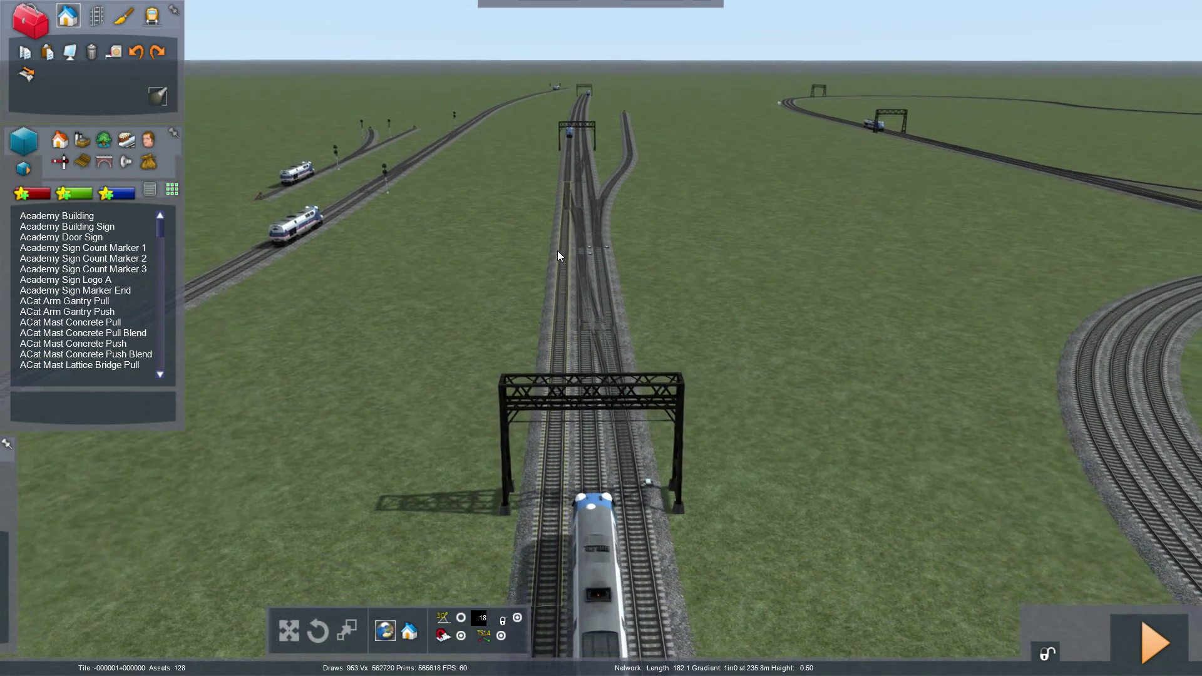
{"action": "key", "text": "Up"}
{"action": "mouse_move", "coordinate": [557, 250]}
{"action": "right_mouse_down"}
{"action": "mouse_move", "coordinate": [557, 178]}
{"action": "mouse_move", "coordinate": [545, 200]}
{"action": "mouse_move", "coordinate": [558, 228]}
{"action": "right_mouse_up"}
{"action": "key", "text": "Up"}
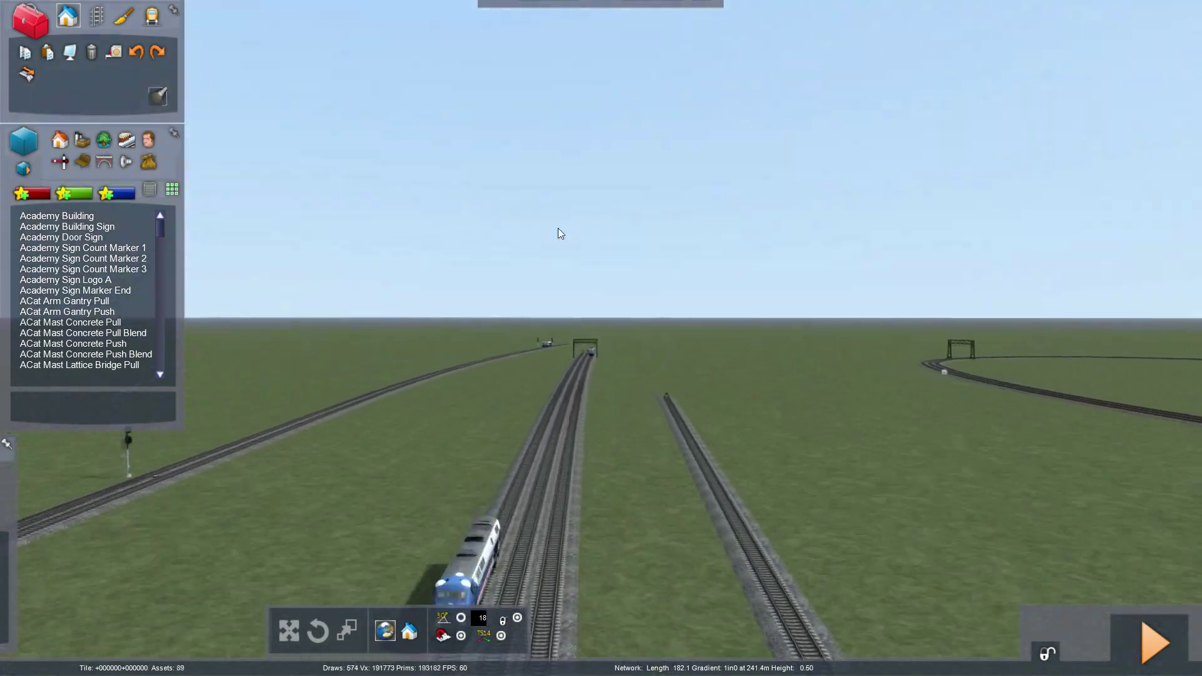
{"action": "right_click_drag", "start_coordinate": [585, 373], "coordinate": [312, 428]}
{"action": "key", "text": "Up"}
{"action": "key", "text": "Down"}
{"action": "key", "text": "Up"}
{"action": "right_click_drag", "start_coordinate": [649, 213], "coordinate": [652, 146]}
{"action": "right_click_drag", "start_coordinate": [663, 502], "coordinate": [407, 520]}
{"action": "key", "text": "Down"}
{"action": "key", "text": "Up"}
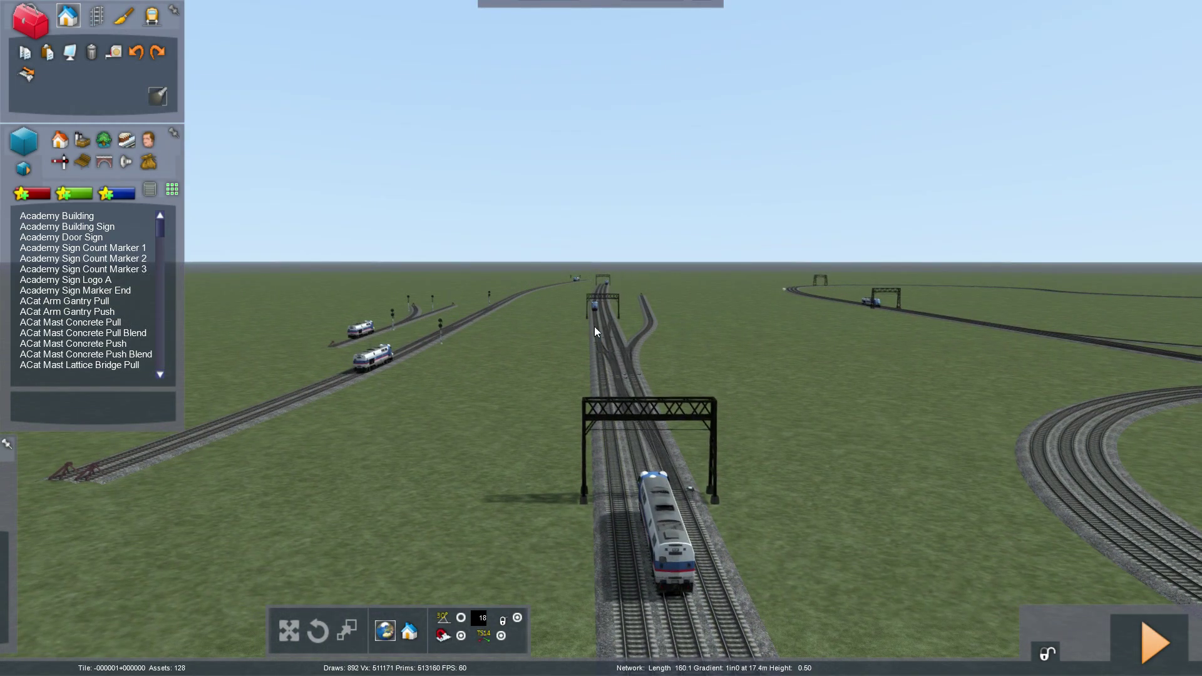
{"action": "key", "text": "Up"}
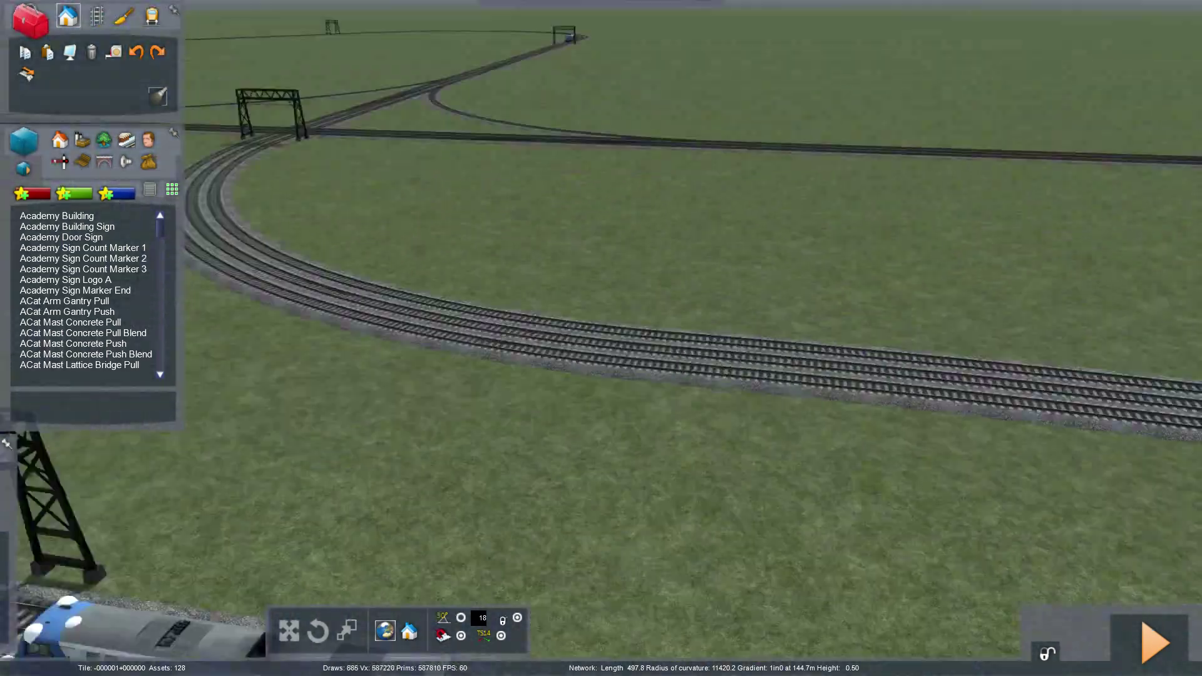
{"action": "key", "text": "Up"}
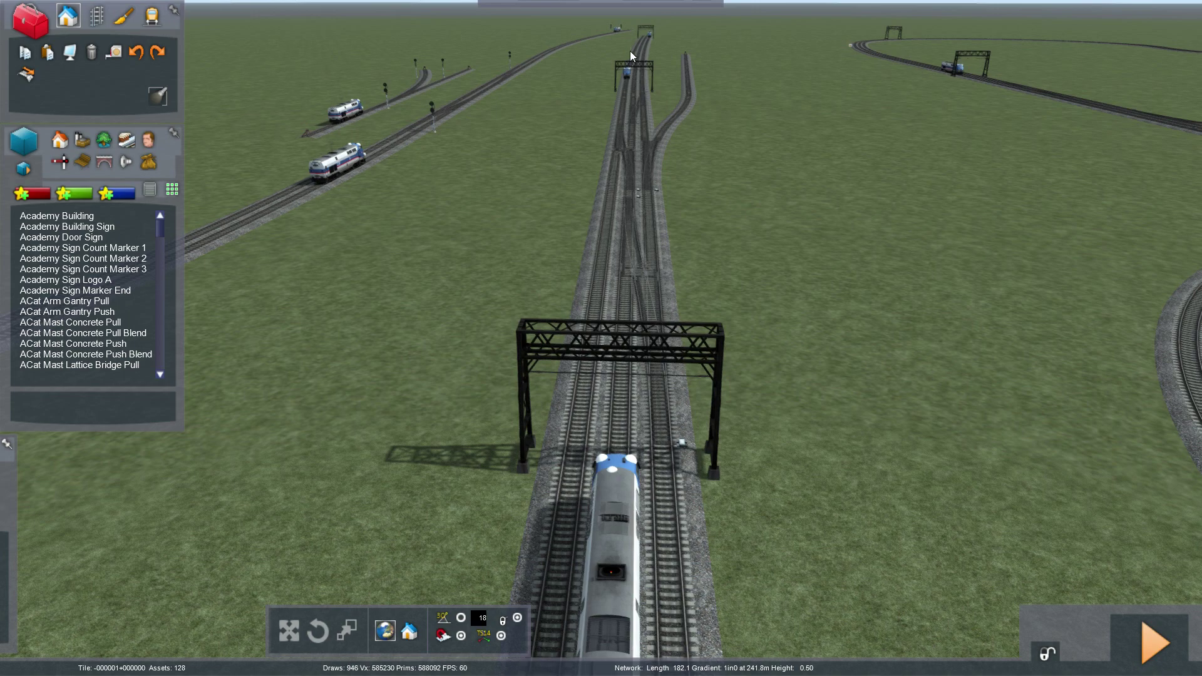
{"action": "key", "text": "Up"}
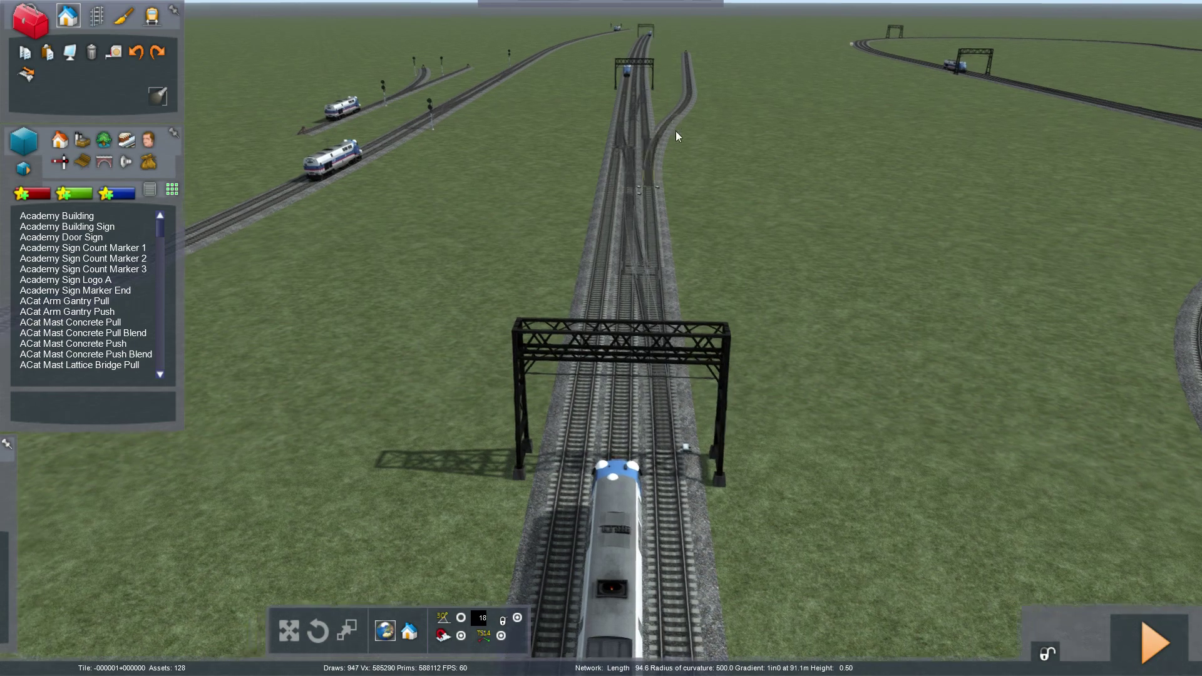
{"action": "key", "text": "Down"}
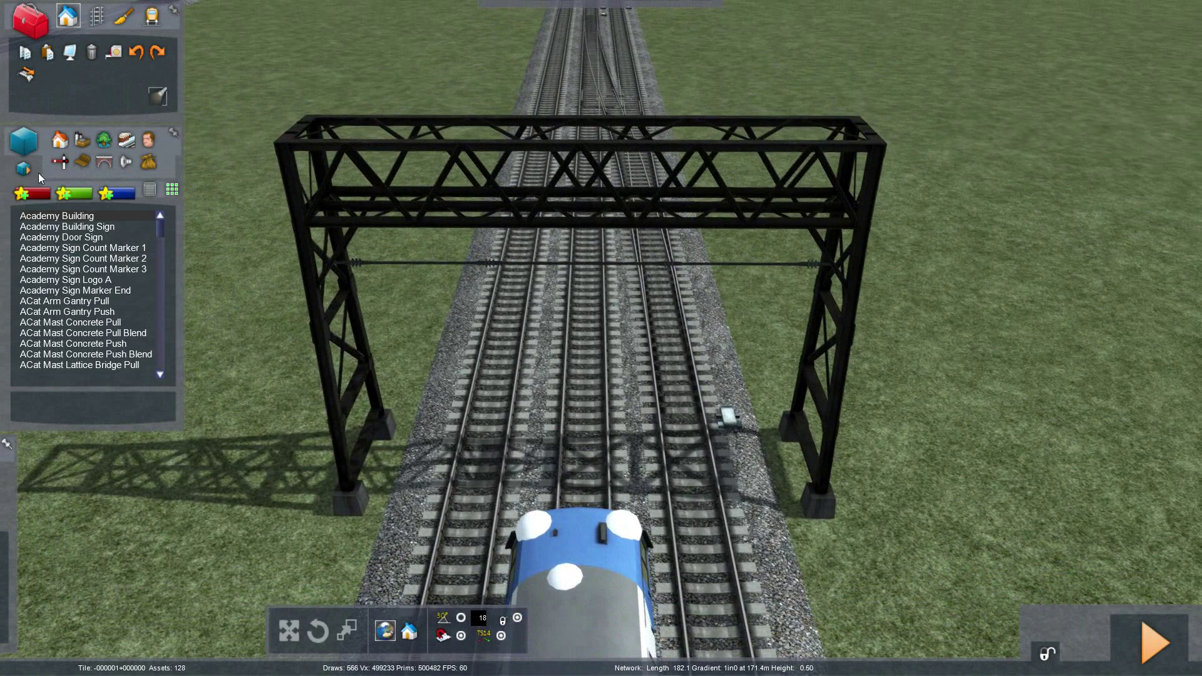
Step: Choose the NEC PCL Interlock 3L signal and place it for the middle track at the near gantry
{"action": "left_click", "coordinate": [60, 161]}
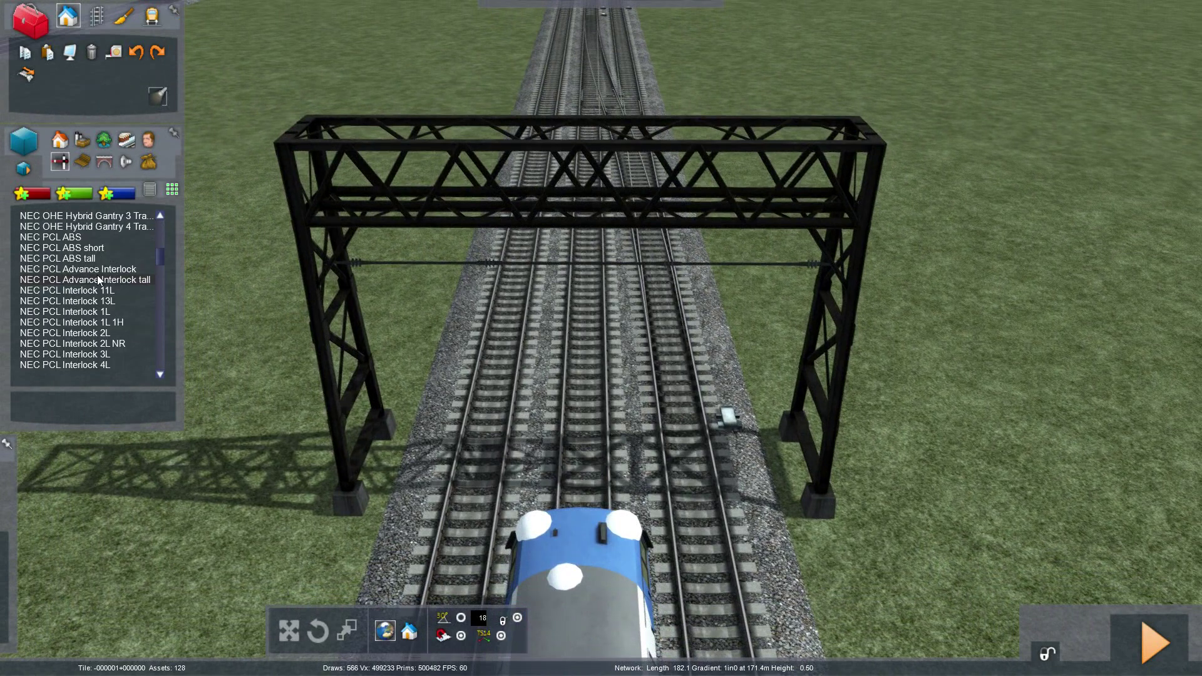
{"action": "scroll", "coordinate": [97, 279], "scroll_direction": "down", "scroll_amount": 4}
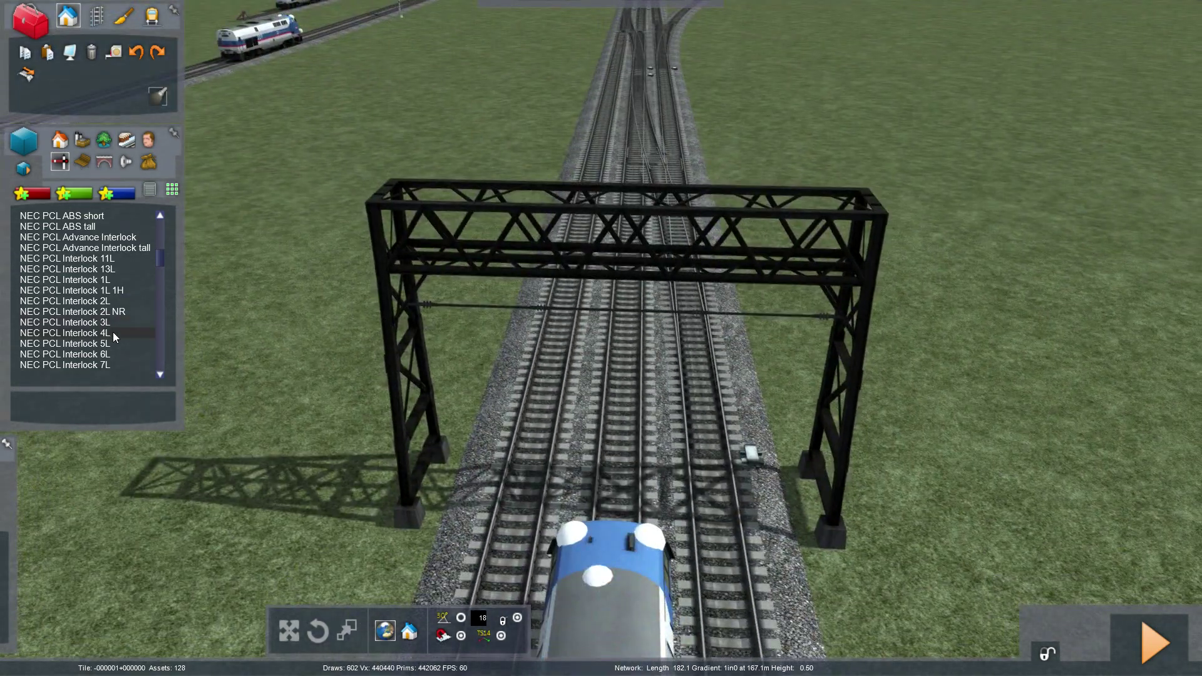
{"action": "right_click_drag", "start_coordinate": [263, 326], "coordinate": [263, 219]}
{"action": "key", "text": "Down"}
{"action": "key", "text": "Down"}
{"action": "right_click_drag", "start_coordinate": [611, 391], "coordinate": [618, 506]}
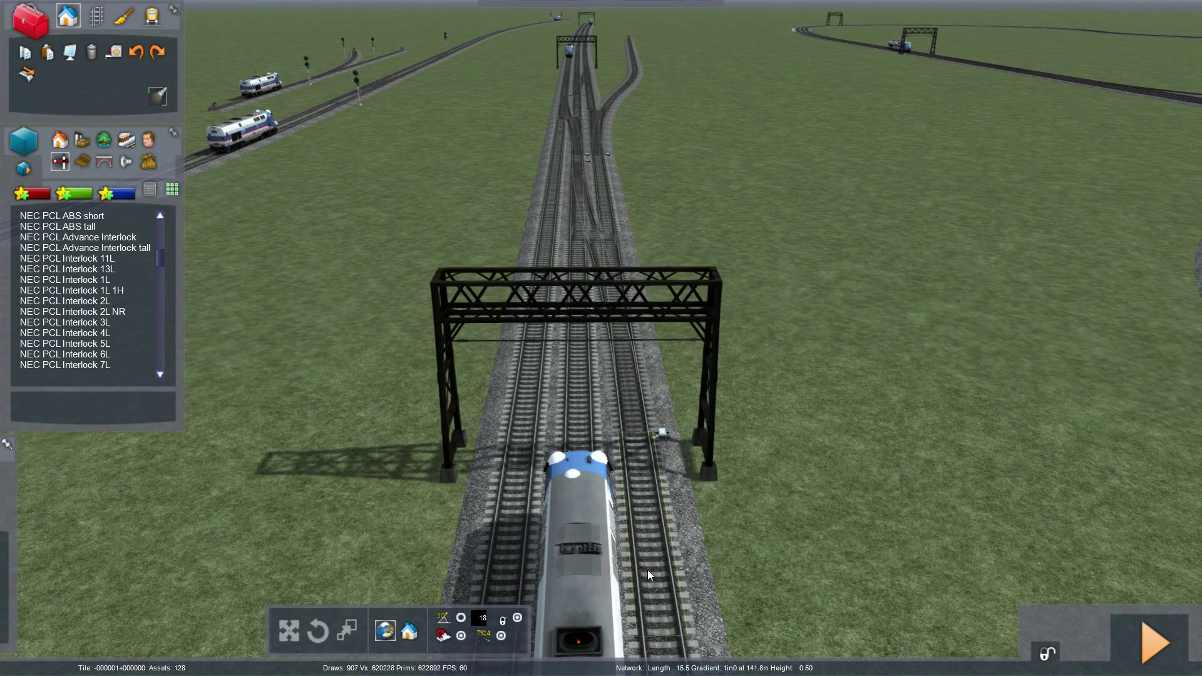
{"action": "key", "text": "Down"}
{"action": "right_click_drag", "start_coordinate": [666, 583], "coordinate": [601, 234]}
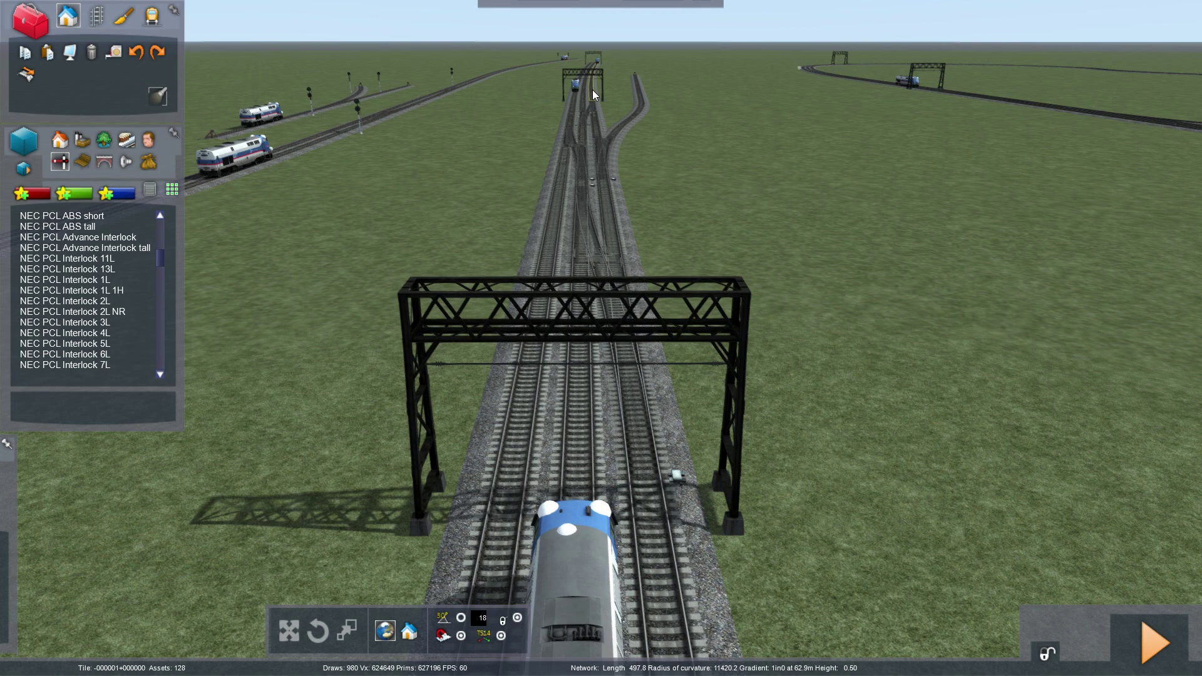
{"action": "key", "text": "Up"}
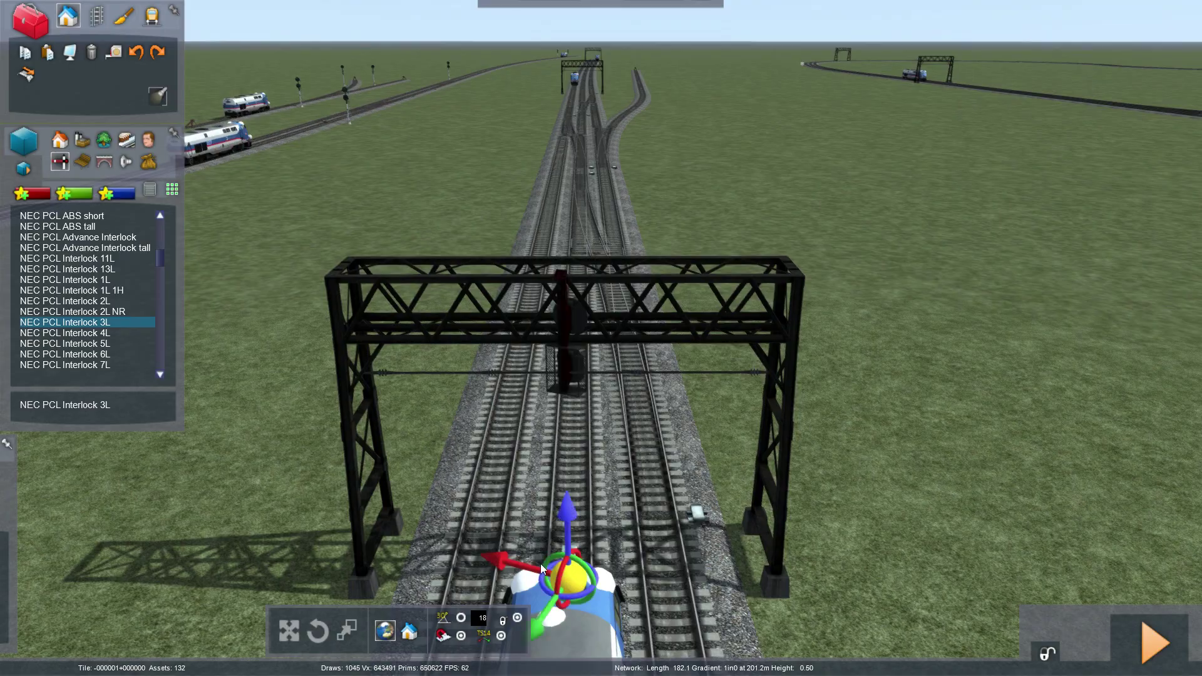
Step: Place the Interlock 3L signal's links 1, 2 and 3 on the middle, left and right tracks at the far gantry
{"action": "key", "text": "Right"}
{"action": "right_click_drag", "start_coordinate": [601, 338], "coordinate": [313, 363]}
{"action": "key", "text": "Delete"}
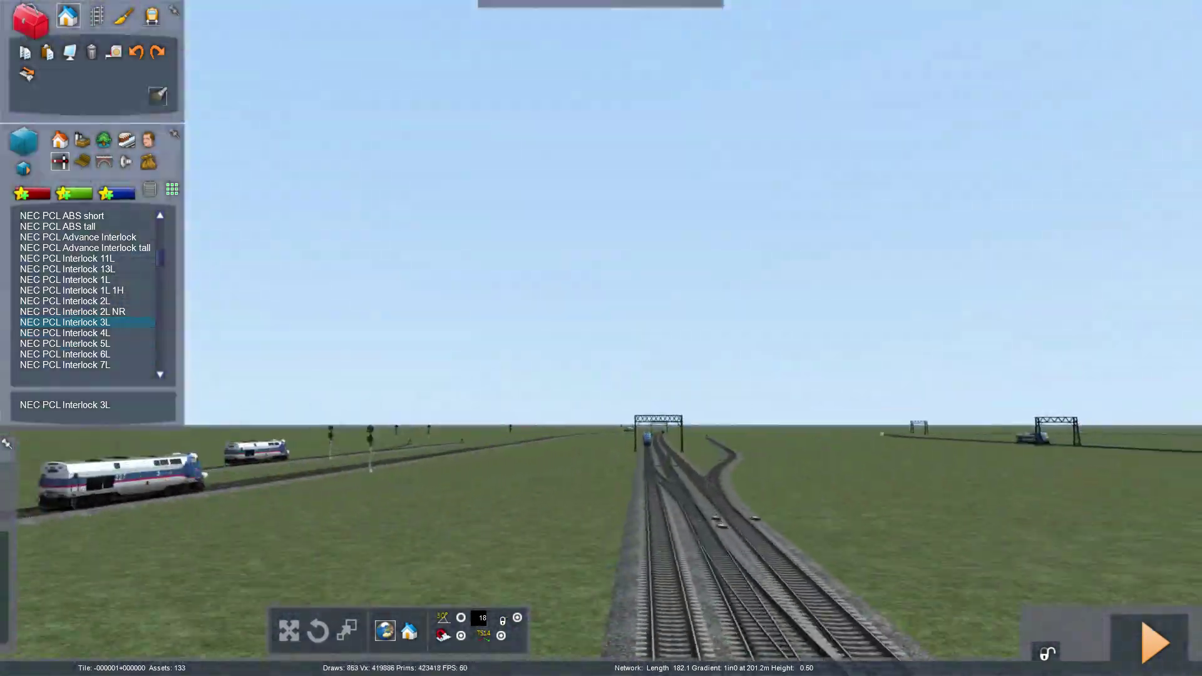
{"action": "key", "text": "Up"}
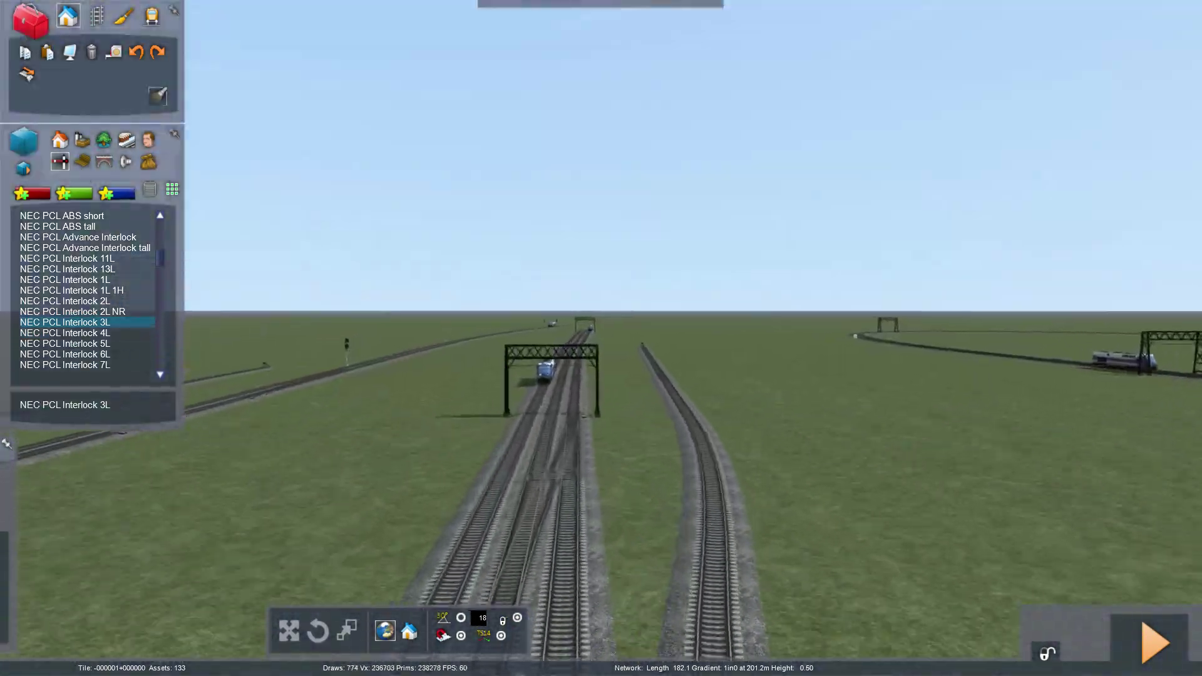
{"action": "key", "text": "Up"}
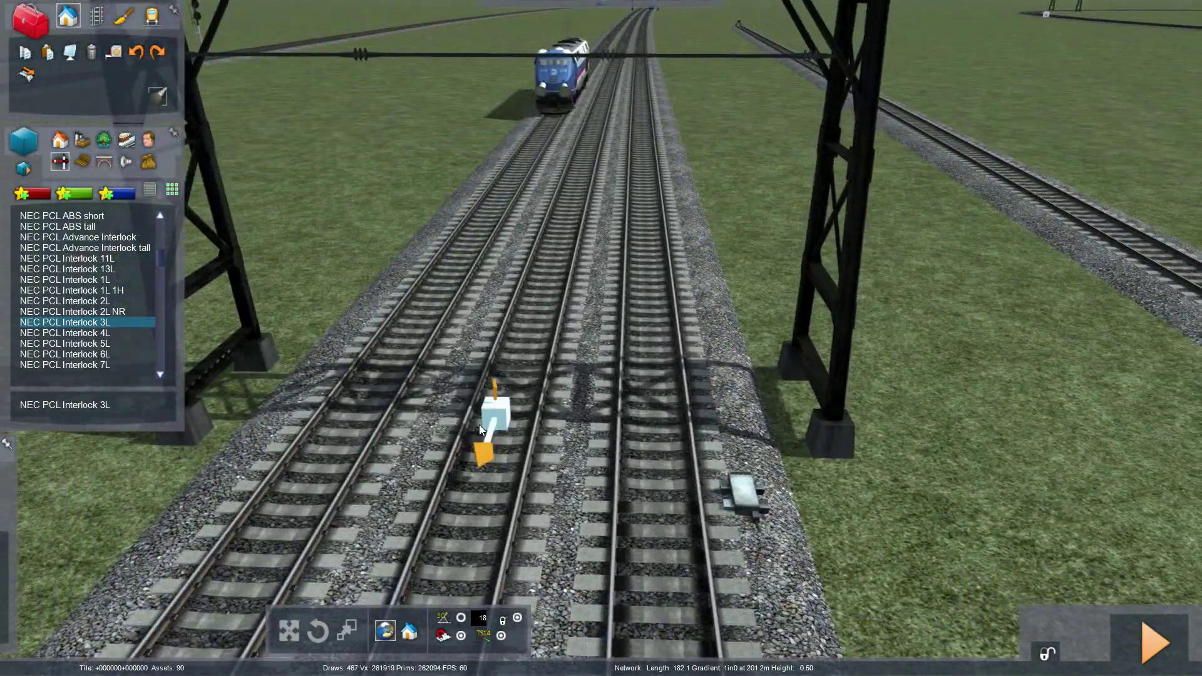
{"action": "left_click", "coordinate": [479, 424]}
{"action": "mouse_move", "coordinate": [486, 428]}
{"action": "right_mouse_down"}
{"action": "mouse_move", "coordinate": [449, 481]}
{"action": "mouse_move", "coordinate": [808, 464]}
{"action": "mouse_move", "coordinate": [551, 488]}
{"action": "mouse_move", "coordinate": [476, 473]}
{"action": "right_mouse_up"}
{"action": "right_click_drag", "start_coordinate": [545, 454], "coordinate": [536, 425]}
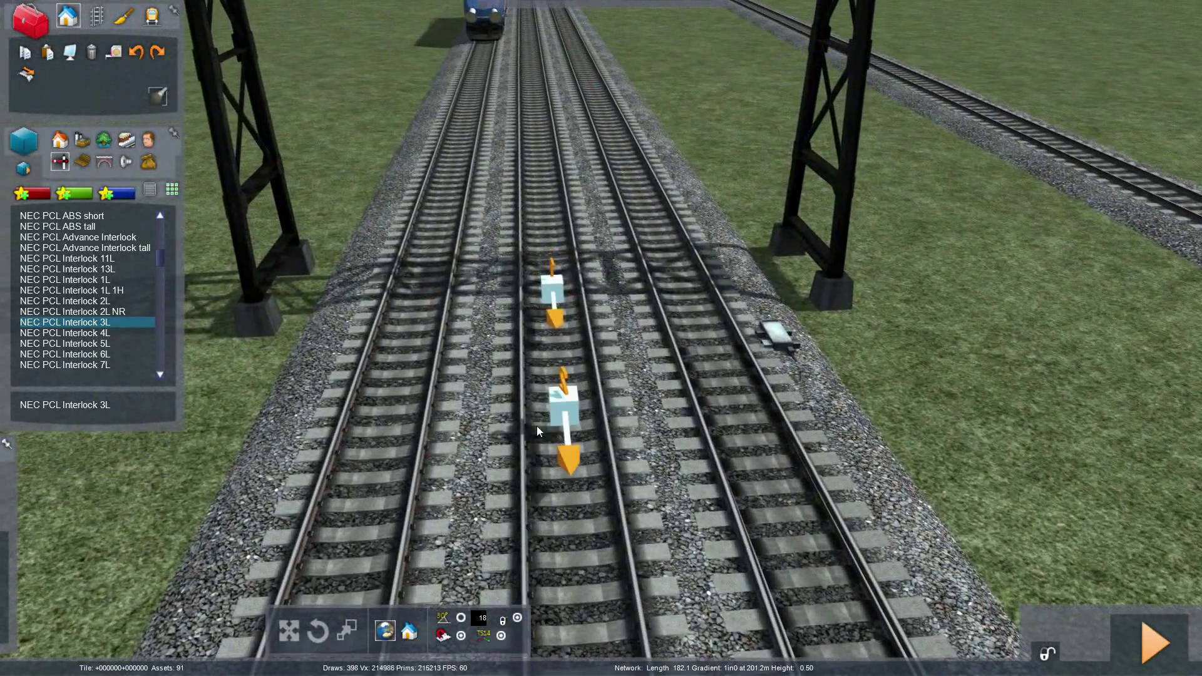
{"action": "left_click", "coordinate": [424, 310]}
{"action": "left_click", "coordinate": [689, 311]}
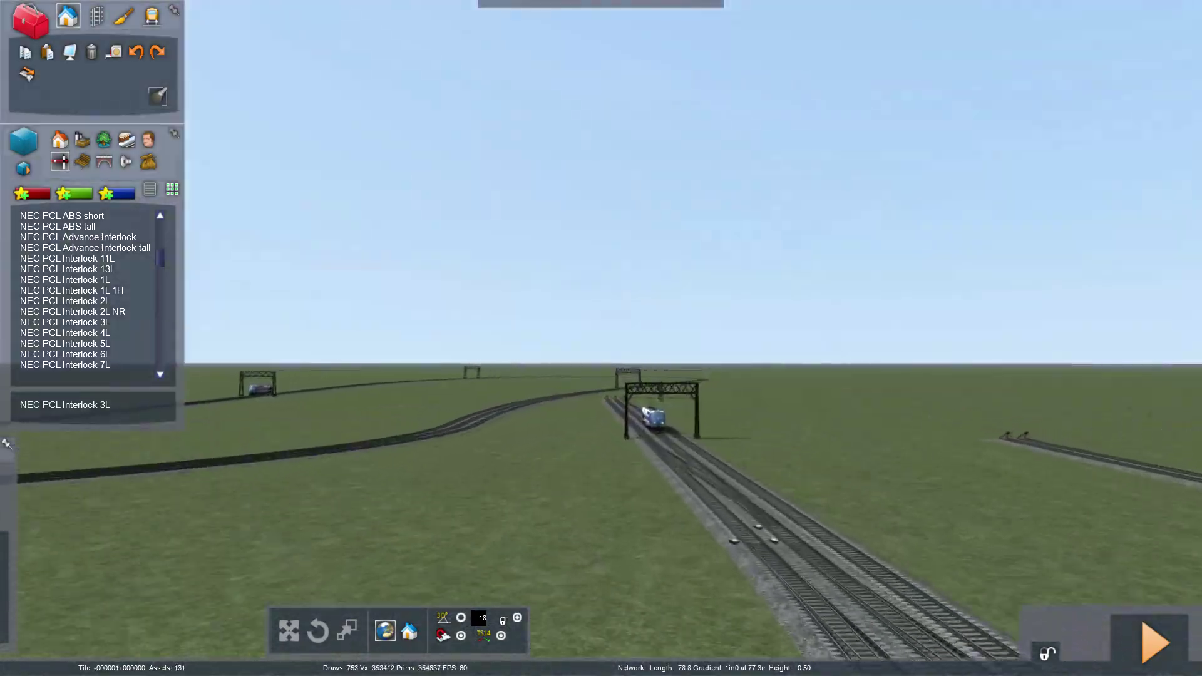
Step: Rotate the Interlock 3L signal on the near gantry so that its heads face the locomotive
{"action": "key", "text": "Up"}
{"action": "right_click_drag", "start_coordinate": [632, 345], "coordinate": [669, 367]}
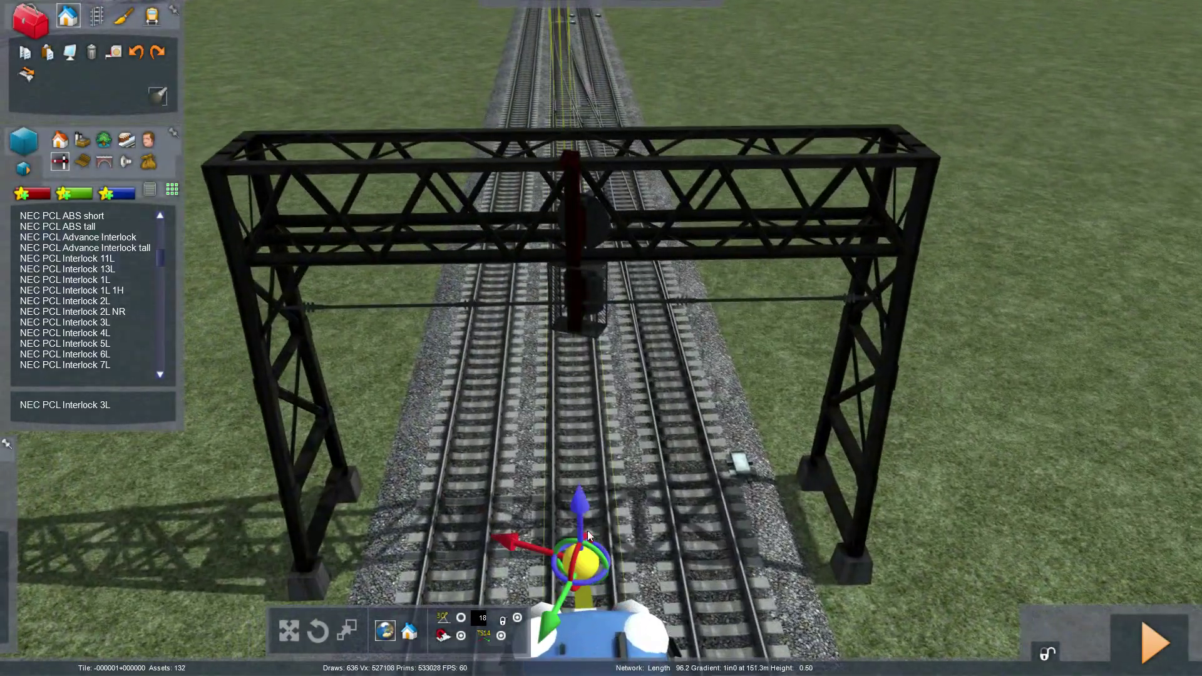
{"action": "left_click_drag", "start_coordinate": [587, 585], "coordinate": [318, 536]}
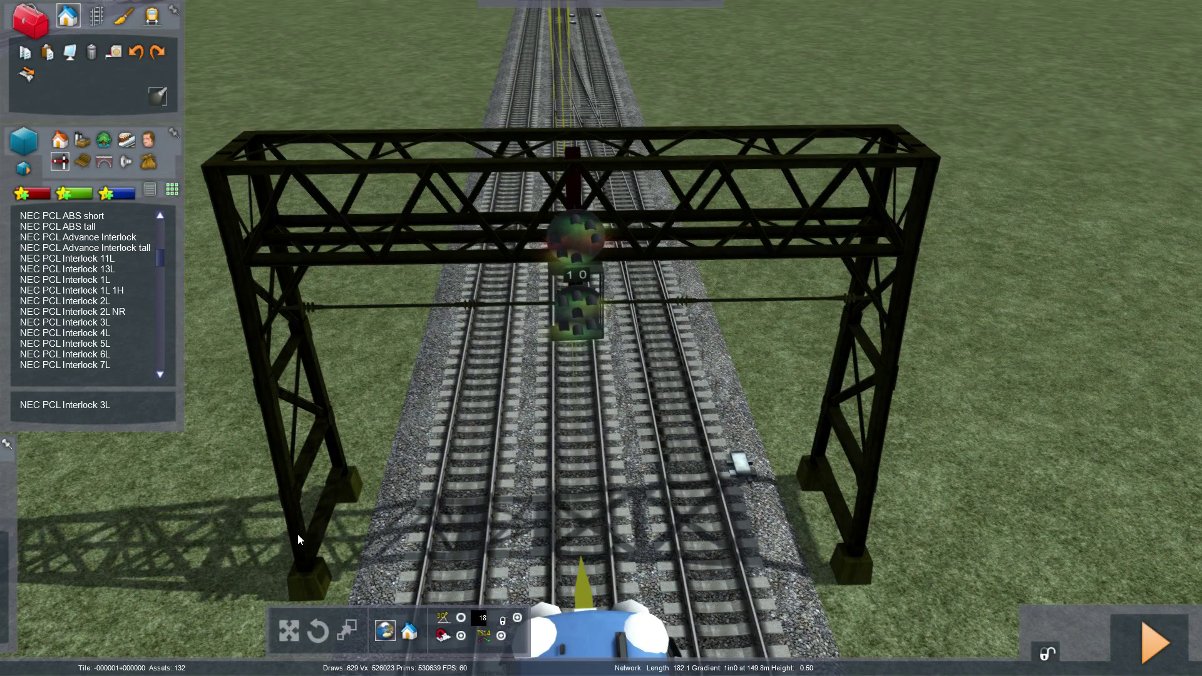
Step: Check the Interlock 3L signal's link markers on the three tracks at the far gantry
{"action": "key", "text": "Right"}
{"action": "right_click_drag", "start_coordinate": [537, 483], "coordinate": [540, 477]}
{"action": "right_click_drag", "start_coordinate": [561, 430], "coordinate": [717, 363]}
{"action": "key", "text": "Up"}
{"action": "key", "text": "Up"}
{"action": "right_click_drag", "start_coordinate": [601, 338], "coordinate": [617, 413]}
{"action": "key", "text": "Down"}
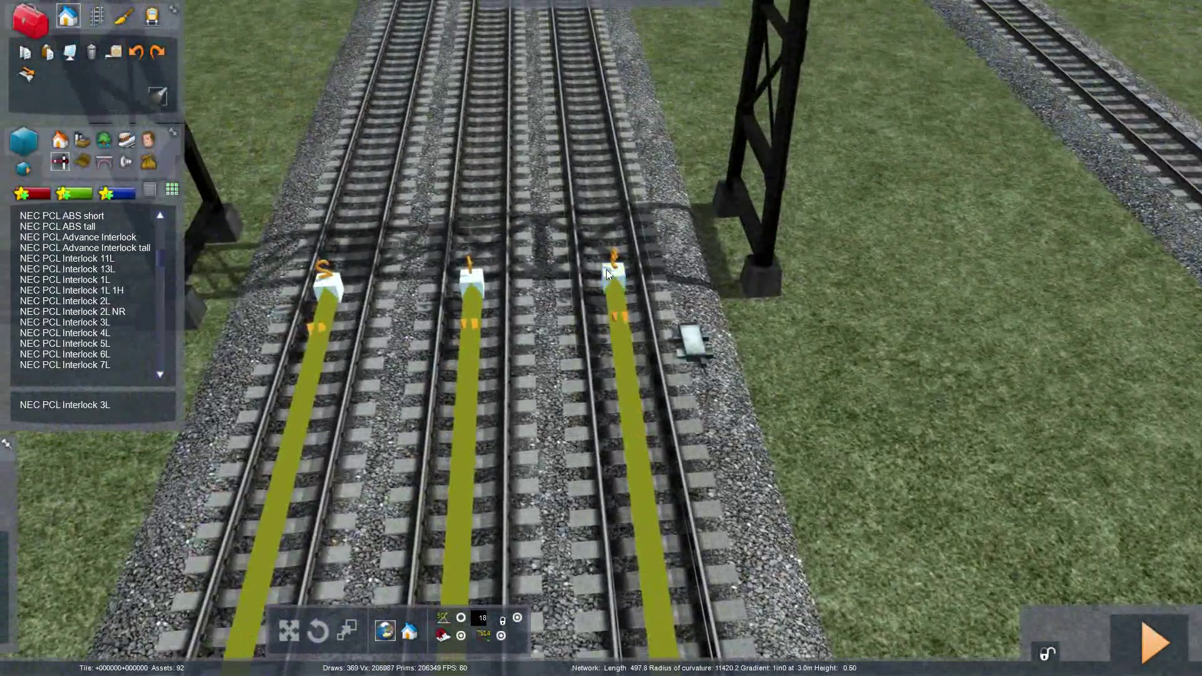
{"action": "left_click", "coordinate": [606, 274]}
{"action": "left_click", "coordinate": [471, 283]}
{"action": "right_click_drag", "start_coordinate": [335, 283], "coordinate": [464, 359]}
Step: Set the speed to 30 for links 2 and 3 of the Interlock 3L signal, and save the edits
{"action": "key", "text": "Up"}
{"action": "key", "text": "Up"}
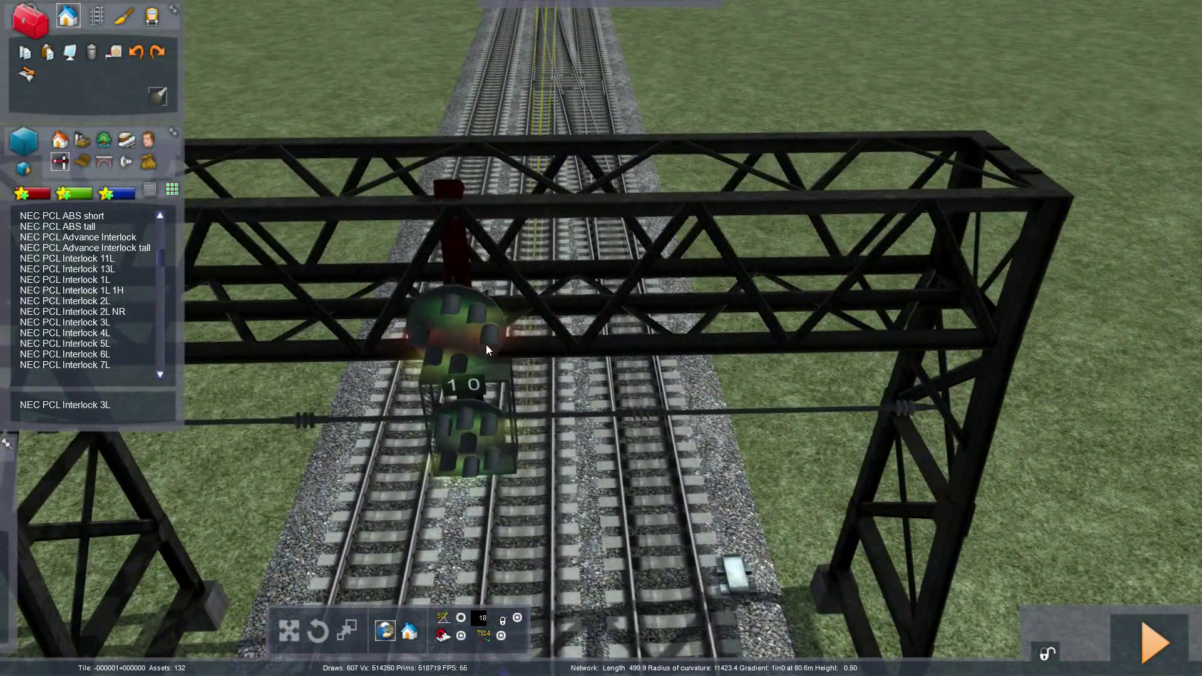
{"action": "mouse_move", "coordinate": [992, 221]}
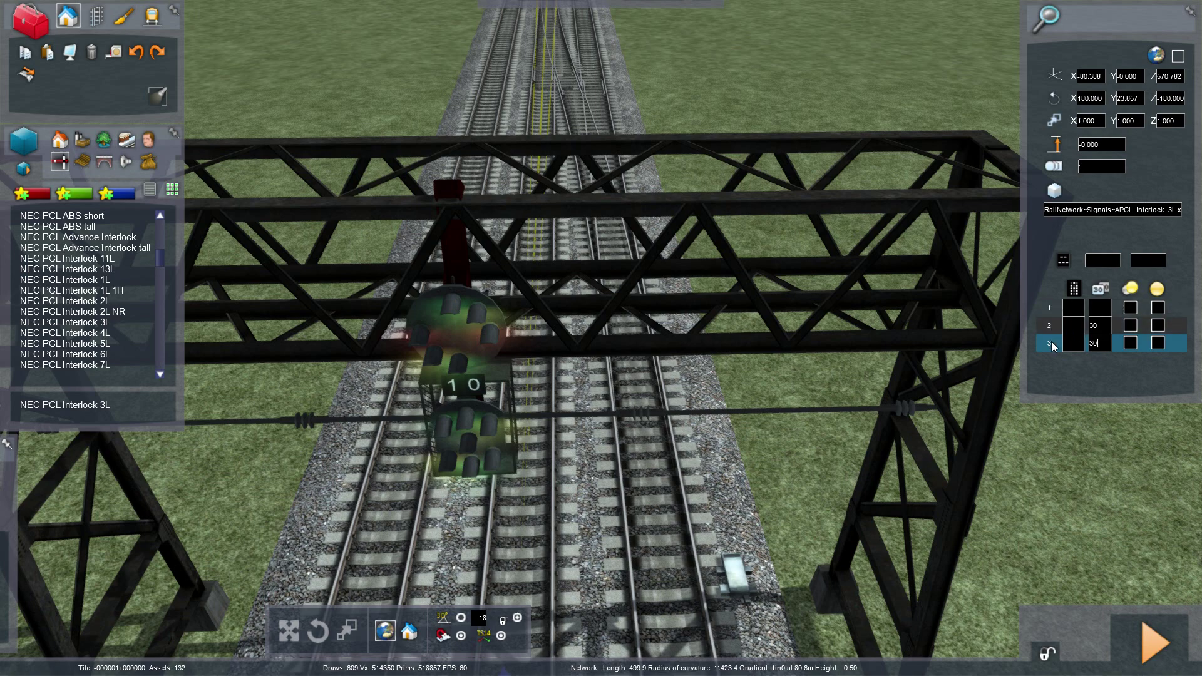
{"action": "left_click", "coordinate": [1074, 487]}
{"action": "right_click_drag", "start_coordinate": [1070, 483], "coordinate": [983, 430]}
{"action": "key", "text": "Down"}
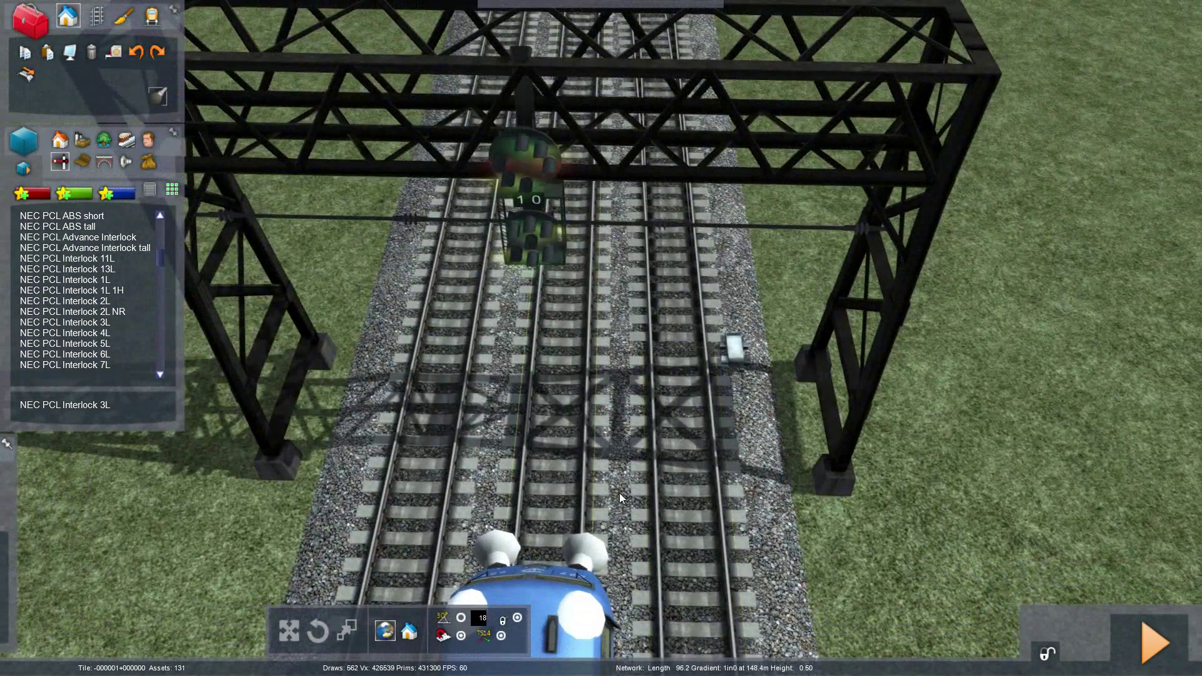
{"action": "key", "text": "F2"}
{"action": "left_click", "coordinate": [520, 448]}
Step: Examine the tracks beside the Interlock 3L signal at the near gantry and the crossovers ahead of them
{"action": "right_click_drag", "start_coordinate": [607, 420], "coordinate": [608, 520]}
{"action": "key", "text": "Down"}
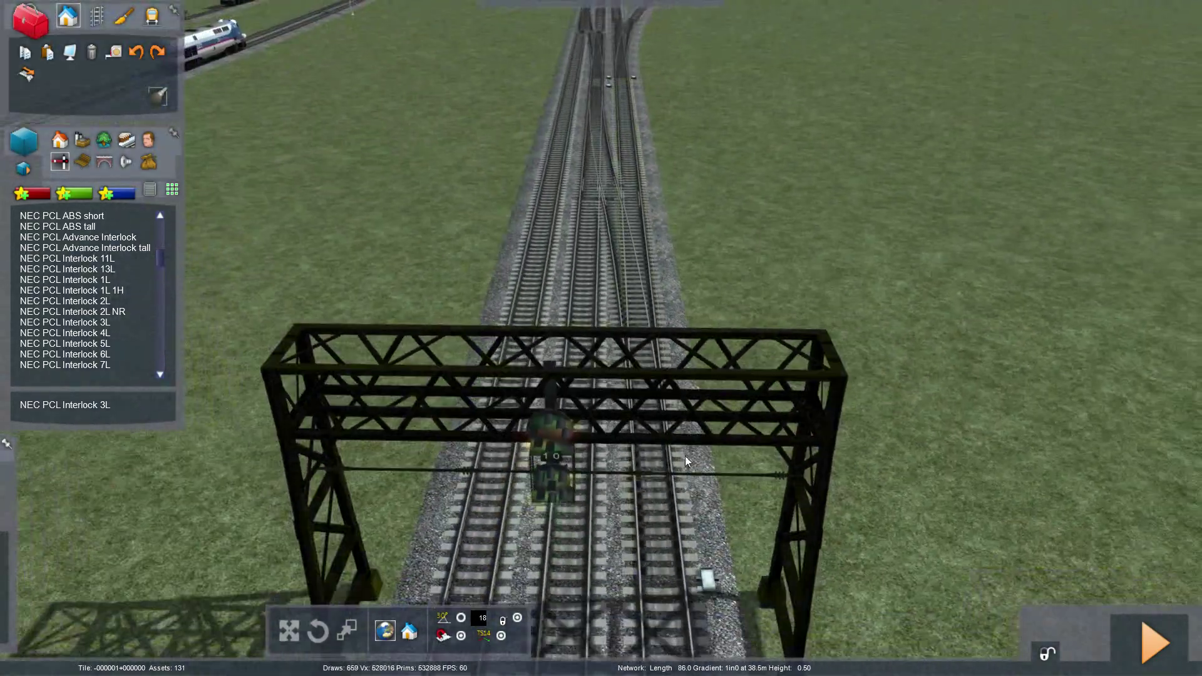
{"action": "right_click_drag", "start_coordinate": [690, 438], "coordinate": [720, 532]}
{"action": "key", "text": "Up"}
{"action": "key", "text": "Down"}
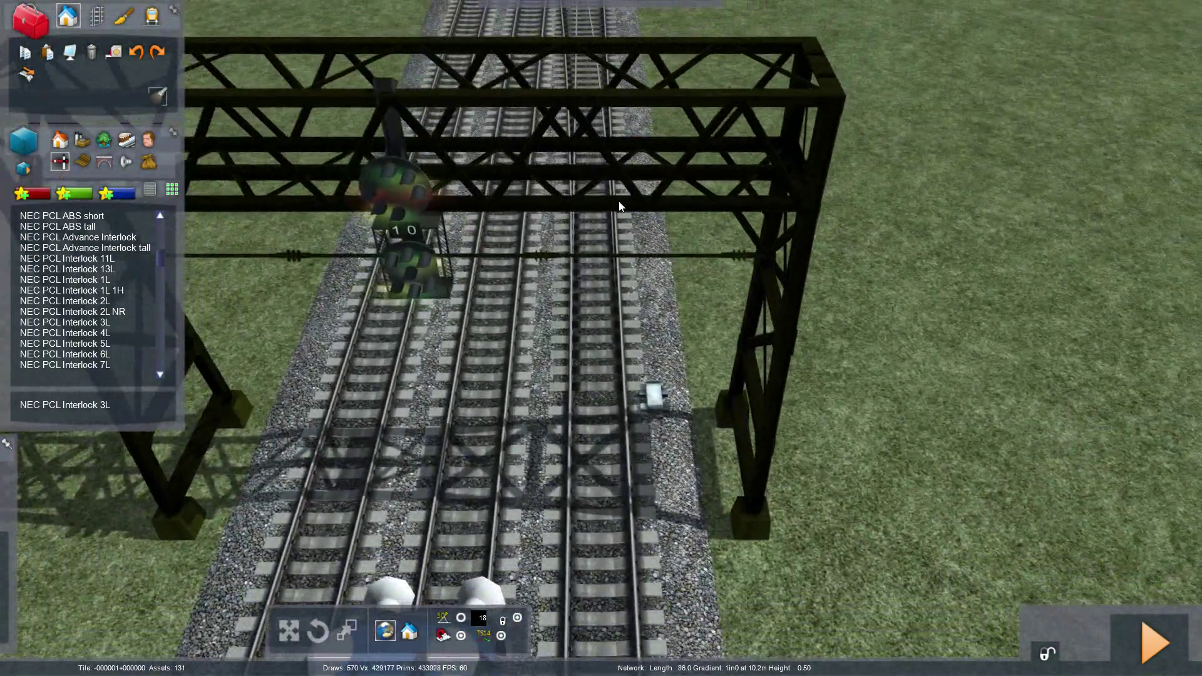
{"action": "key", "text": "Down"}
{"action": "key", "text": "Left"}
{"action": "right_click_drag", "start_coordinate": [621, 268], "coordinate": [721, 163]}
{"action": "key", "text": "Right"}
{"action": "key", "text": "Left"}
{"action": "key", "text": "Right"}
{"action": "right_click_drag", "start_coordinate": [460, 236], "coordinate": [432, 300]}
{"action": "key", "text": "Down"}
{"action": "key", "text": "Up"}
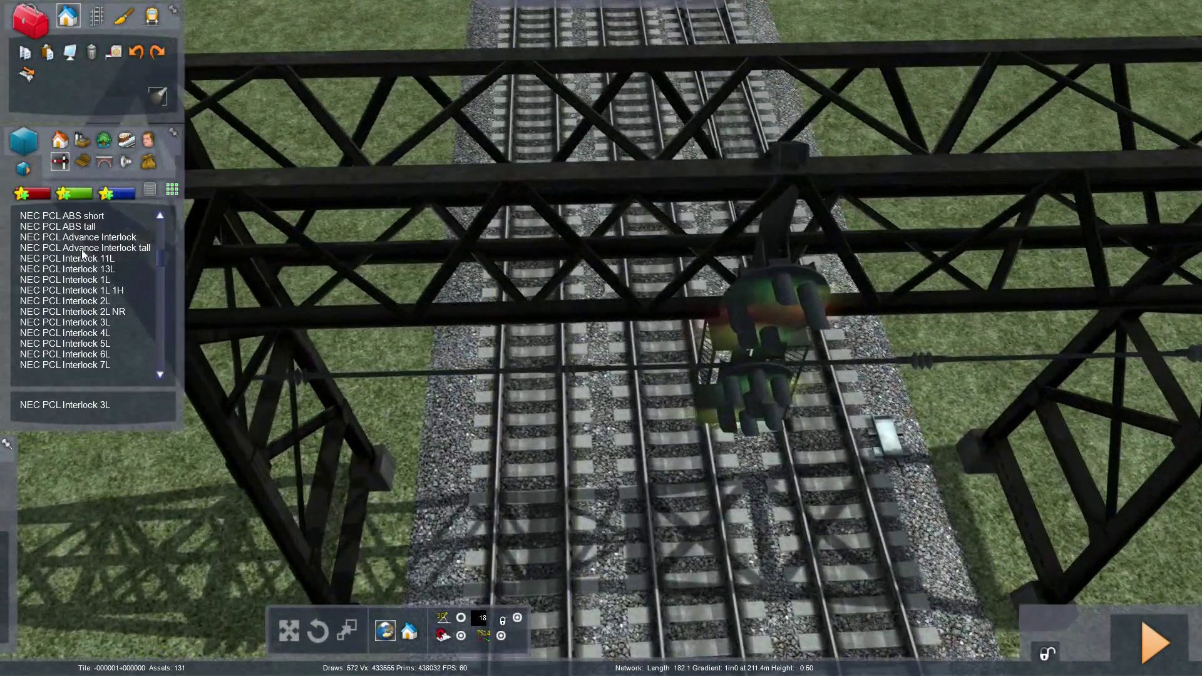
Step: Place an NEC PCL Interlock 1L 1H signal beside the Interlock 3L signal on the gantry, with its link beyond the crossovers
{"action": "left_click", "coordinate": [122, 290]}
{"action": "key", "text": "Down"}
{"action": "left_click", "coordinate": [561, 567]}
{"action": "right_click_drag", "start_coordinate": [550, 625], "coordinate": [1103, 459]}
{"action": "key", "text": "Up"}
{"action": "key", "text": "Down"}
{"action": "key", "text": "Up"}
{"action": "key", "text": "Up"}
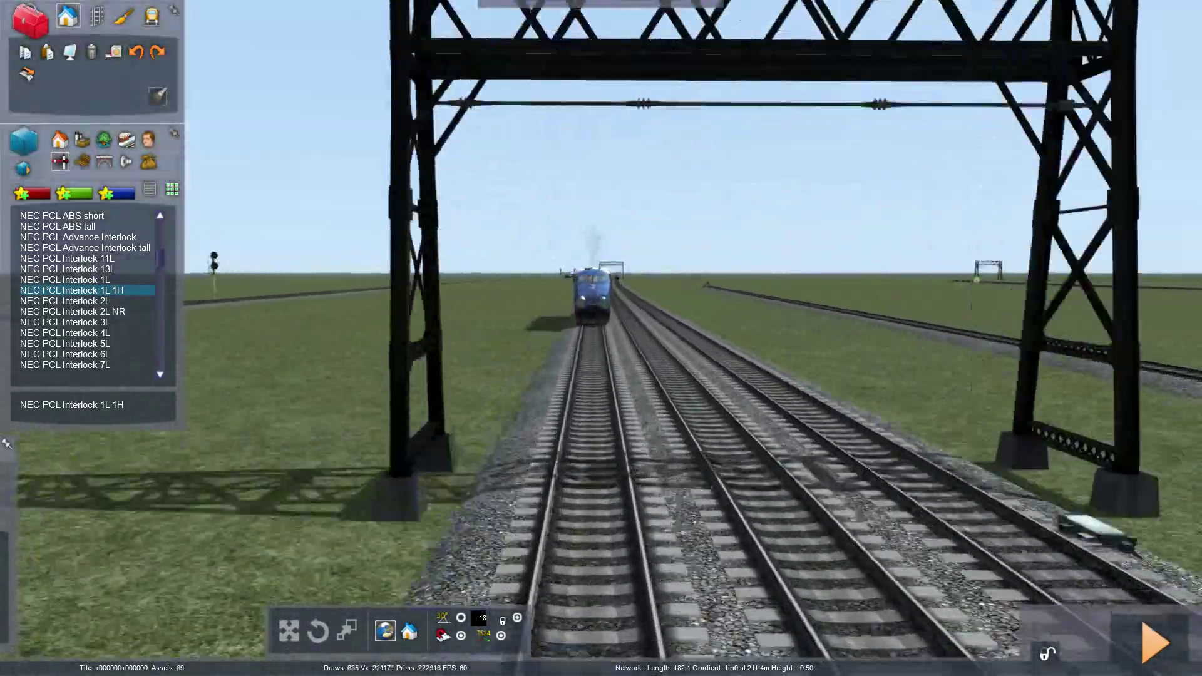
{"action": "right_click_drag", "start_coordinate": [432, 441], "coordinate": [484, 525]}
{"action": "left_click", "coordinate": [510, 361]}
{"action": "right_click", "coordinate": [395, 463]}
Step: Rotate the Interlock 1L 1H signal on the gantry toward approaching trains and adjust its position
{"action": "right_click_drag", "start_coordinate": [395, 463], "coordinate": [600, 540]}
{"action": "key", "text": "Up"}
{"action": "key", "text": "Up"}
{"action": "key", "text": "Down"}
{"action": "left_click_drag", "start_coordinate": [600, 539], "coordinate": [322, 517]}
{"action": "key", "text": "Down"}
{"action": "mouse_move", "coordinate": [611, 609]}
{"action": "right_mouse_down"}
{"action": "mouse_move", "coordinate": [551, 426]}
{"action": "mouse_move", "coordinate": [448, 370]}
{"action": "mouse_move", "coordinate": [457, 169]}
{"action": "mouse_move", "coordinate": [453, 216]}
{"action": "mouse_move", "coordinate": [551, 497]}
{"action": "right_mouse_up"}
{"action": "left_click", "coordinate": [428, 347]}
{"action": "key", "text": "Up"}
{"action": "key", "text": "Up"}
{"action": "left_click_drag", "start_coordinate": [525, 475], "coordinate": [530, 448]}
Step: Save the signal edits, with the empty gantry at the opposite end of the three-track interlocking in view
{"action": "mouse_move", "coordinate": [583, 466]}
{"action": "right_mouse_down"}
{"action": "mouse_move", "coordinate": [586, 288]}
{"action": "mouse_move", "coordinate": [939, 282]}
{"action": "mouse_move", "coordinate": [870, 301]}
{"action": "mouse_move", "coordinate": [589, 464]}
{"action": "mouse_move", "coordinate": [584, 557]}
{"action": "mouse_move", "coordinate": [604, 633]}
{"action": "right_mouse_up"}
{"action": "key", "text": "Down"}
{"action": "key", "text": "Left"}
{"action": "key", "text": "Up"}
{"action": "key", "text": "Delete"}
{"action": "key", "text": "Up"}
{"action": "right_click_drag", "start_coordinate": [724, 508], "coordinate": [706, 333]}
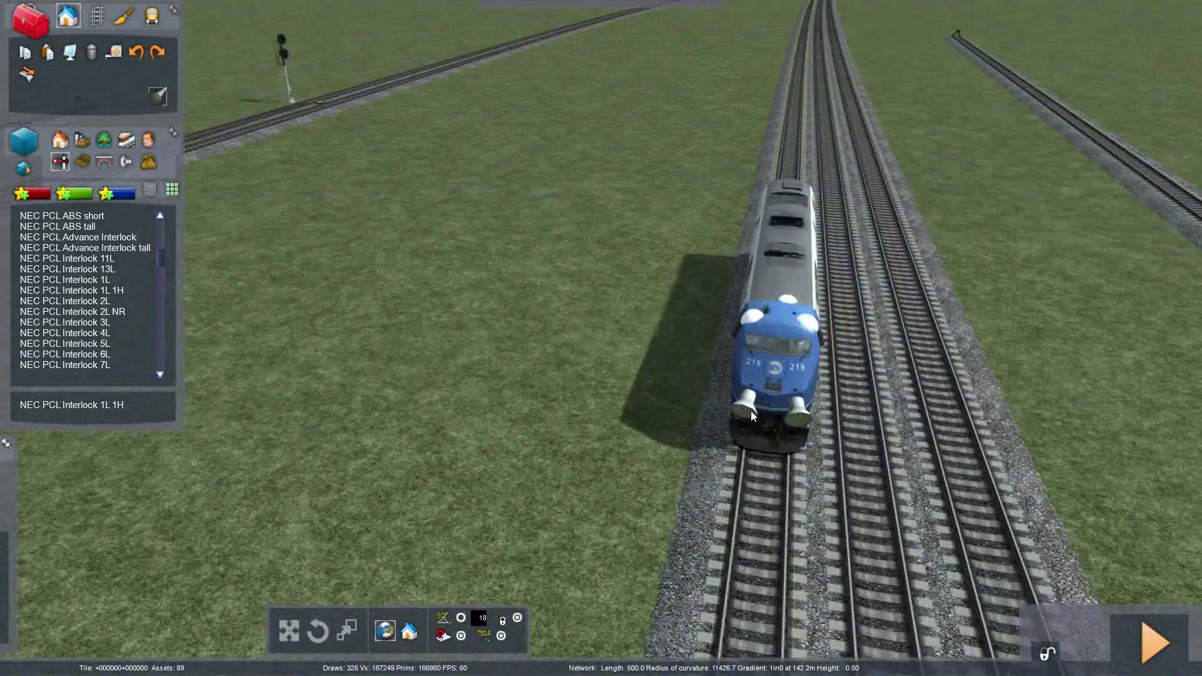
{"action": "right_click_drag", "start_coordinate": [762, 252], "coordinate": [629, 358]}
{"action": "key", "text": "Up"}
{"action": "key", "text": "Down"}
{"action": "right_click_drag", "start_coordinate": [576, 319], "coordinate": [577, 337]}
{"action": "key", "text": "Down"}
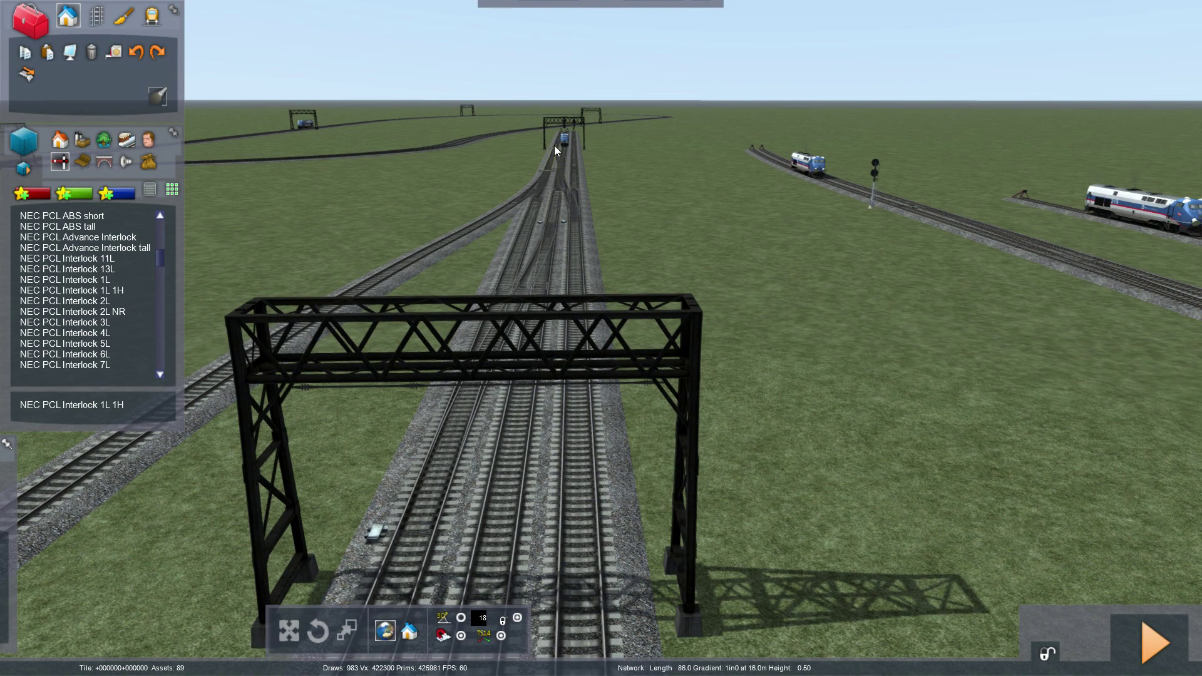
{"action": "key", "text": "ctrl+s"}
{"action": "left_click", "coordinate": [492, 448]}
Step: Place an NEC PCL Interlock 3L signal on the right-hand track at the empty gantry, with its links beyond the crossovers
{"action": "key", "text": "Up"}
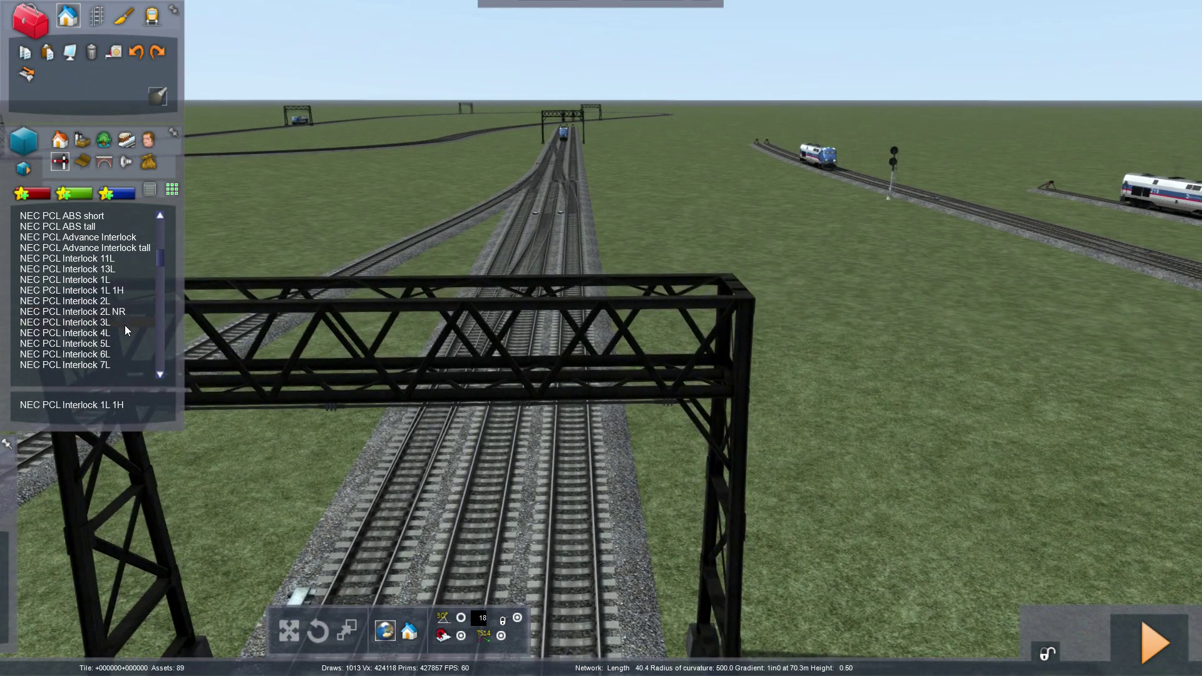
{"action": "left_click", "coordinate": [125, 325]}
{"action": "key", "text": "Down"}
{"action": "right_click_drag", "start_coordinate": [491, 461], "coordinate": [509, 467]}
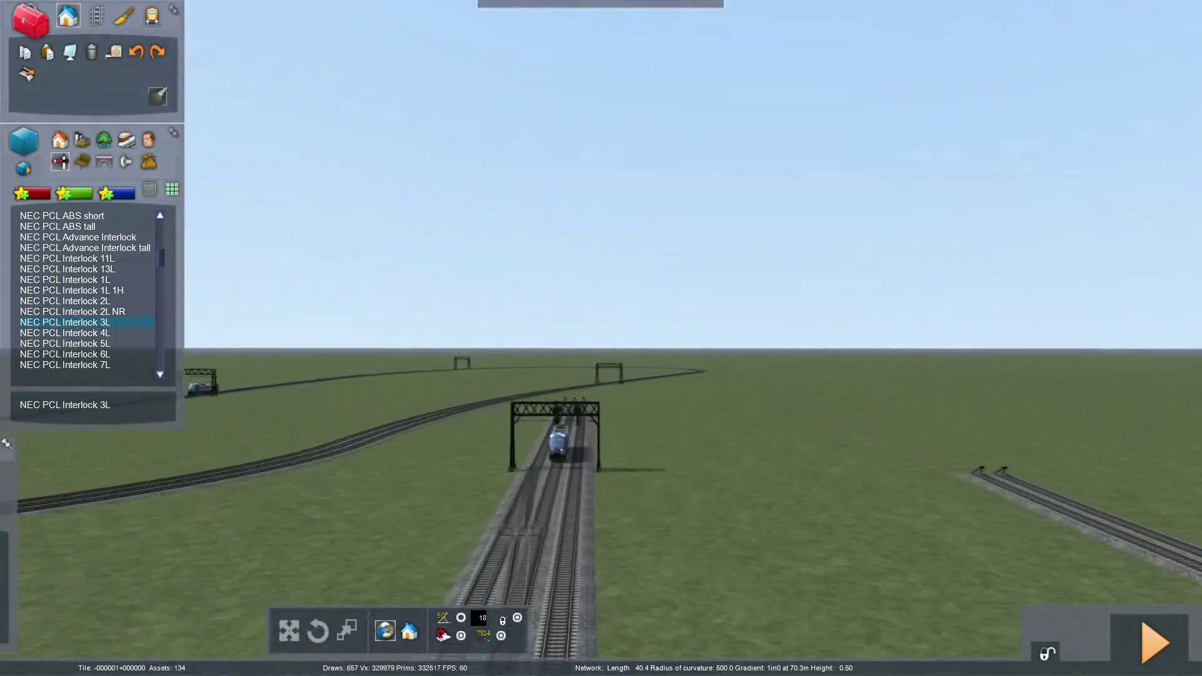
{"action": "key", "text": "Up"}
{"action": "right_click_drag", "start_coordinate": [703, 338], "coordinate": [702, 391]}
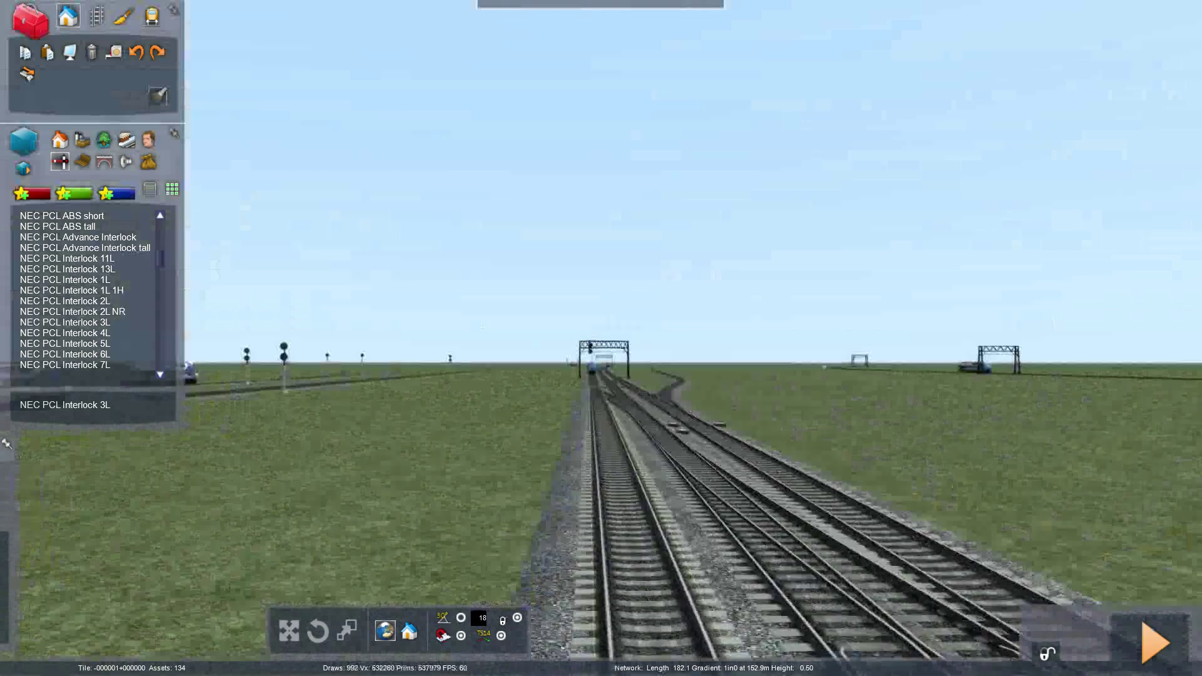
Step: Rotate the new Interlock 3L signal to face approaching trains and align it with the gantry
{"action": "key", "text": "Up"}
{"action": "right_click_drag", "start_coordinate": [601, 338], "coordinate": [636, 422]}
{"action": "key", "text": "Right"}
{"action": "key", "text": "Down"}
{"action": "key", "text": "Up"}
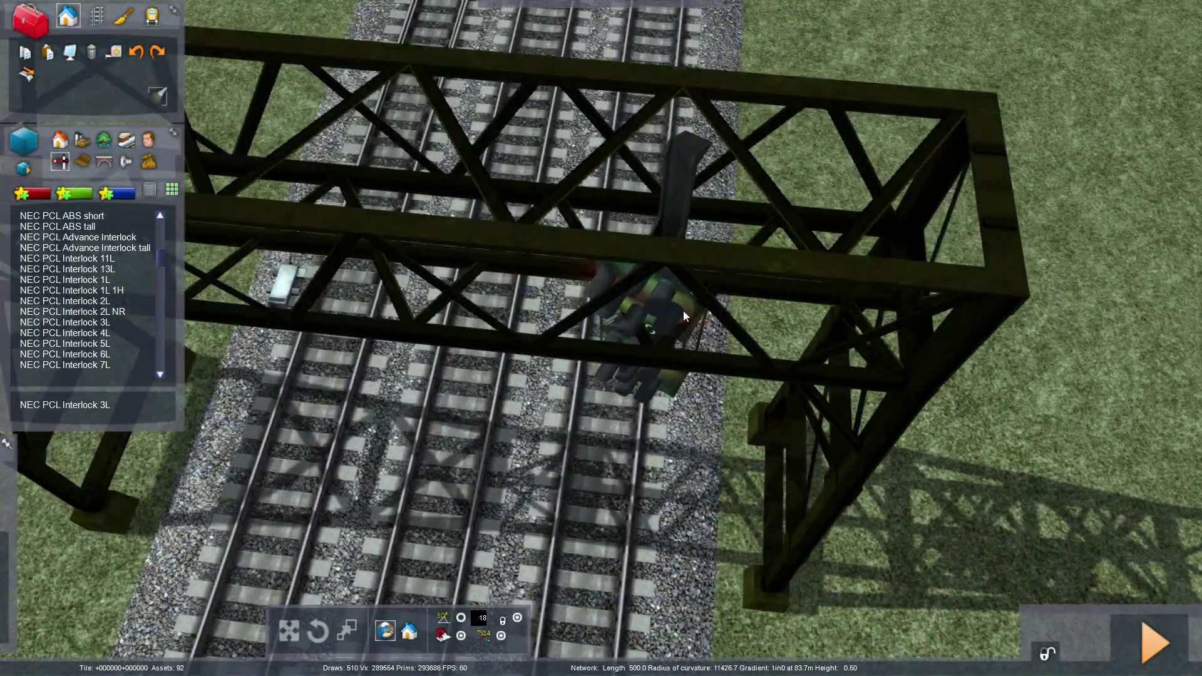
{"action": "left_click", "coordinate": [636, 350]}
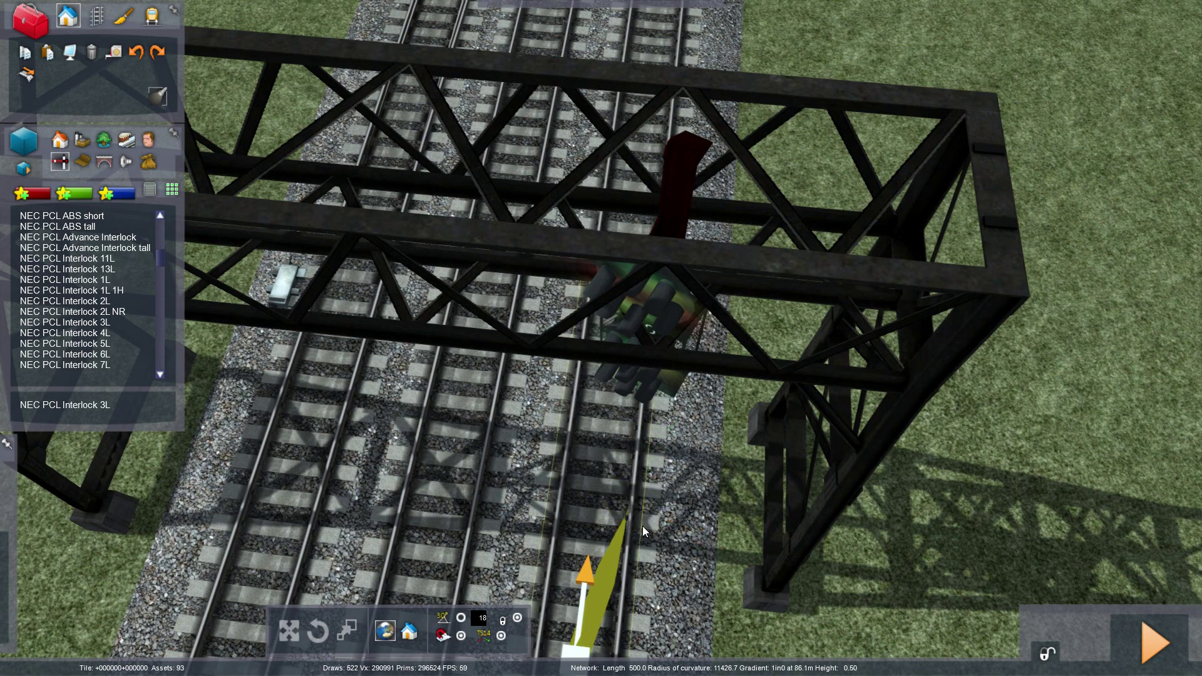
{"action": "left_click_drag", "start_coordinate": [674, 521], "coordinate": [677, 511]}
{"action": "left_click_drag", "start_coordinate": [667, 434], "coordinate": [639, 476]}
Step: Set the speed to 3 for links 2 and 3 of the new Interlock 3L signal
{"action": "left_click", "coordinate": [636, 411]}
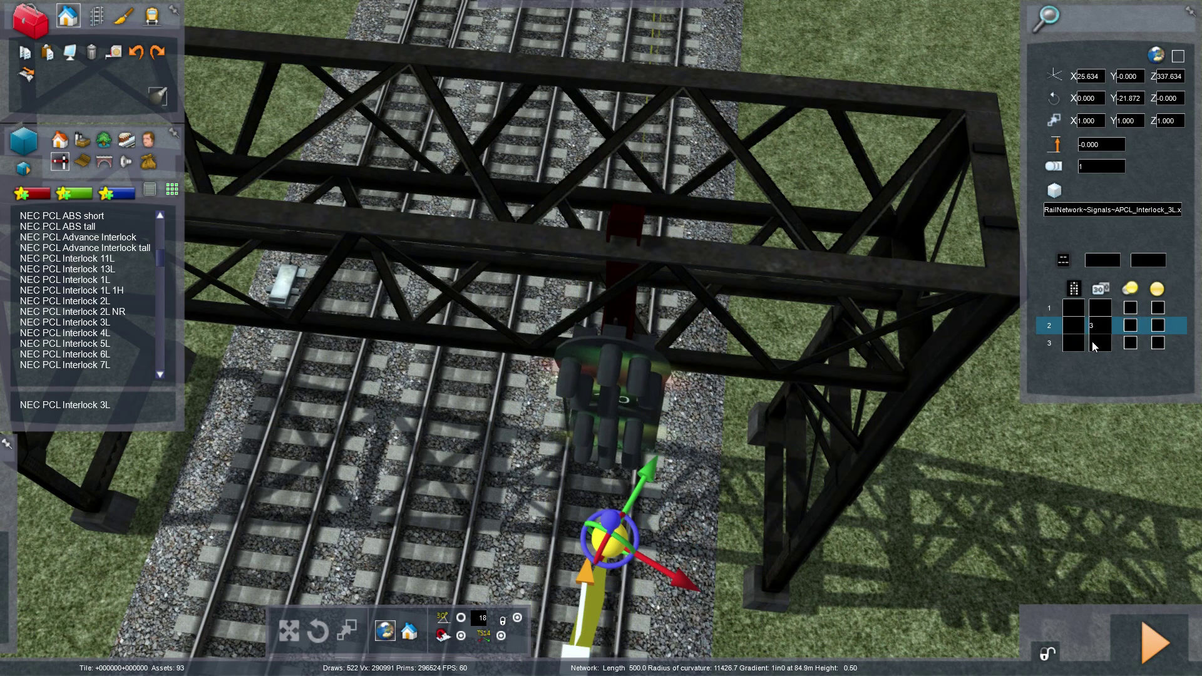
{"action": "left_click", "coordinate": [1097, 343]}
{"action": "type", "text": "3"}
{"action": "left_click", "coordinate": [1028, 464]}
{"action": "right_click_drag", "start_coordinate": [1028, 464], "coordinate": [1127, 465]}
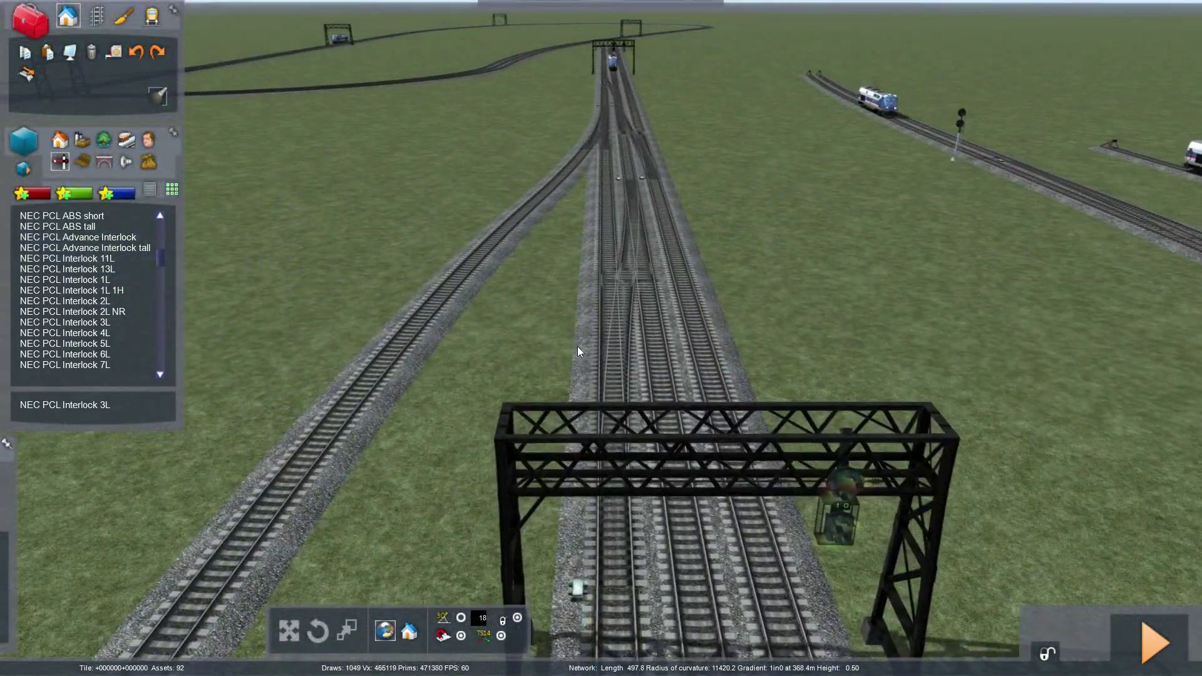
Step: Place an NEC PCL Interlock 2L signal on the left-hand track at the same gantry, with its links beyond the crossovers
{"action": "key", "text": "Right"}
{"action": "key", "text": "Up"}
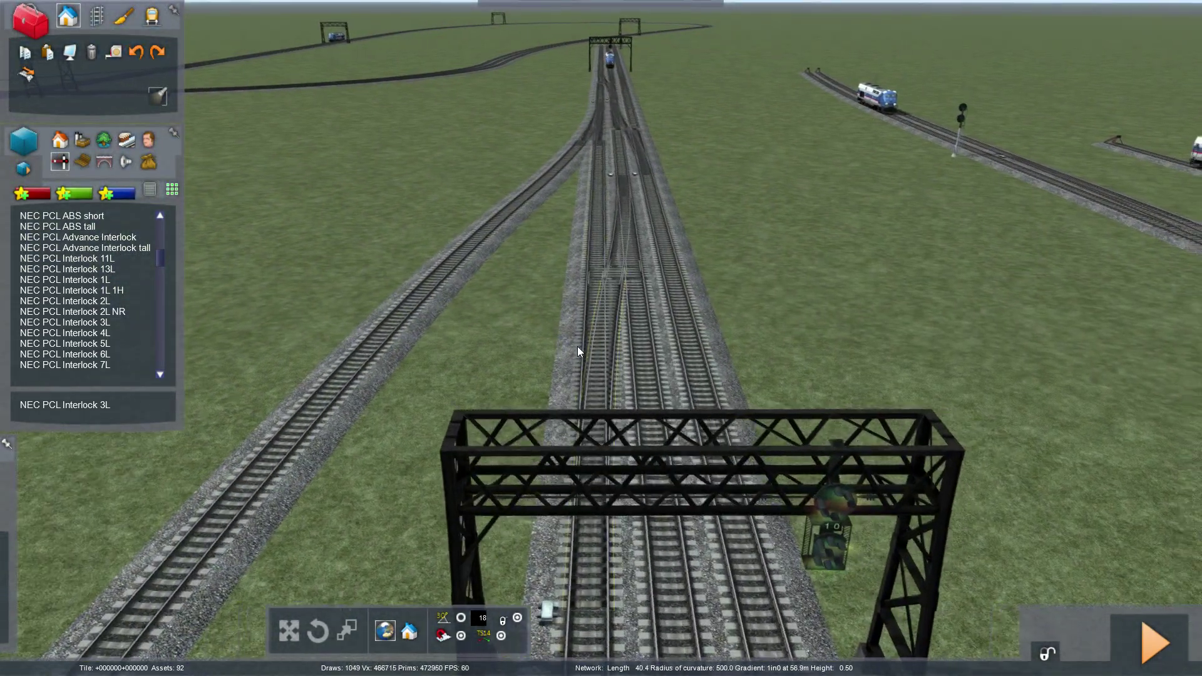
{"action": "key", "text": "Down"}
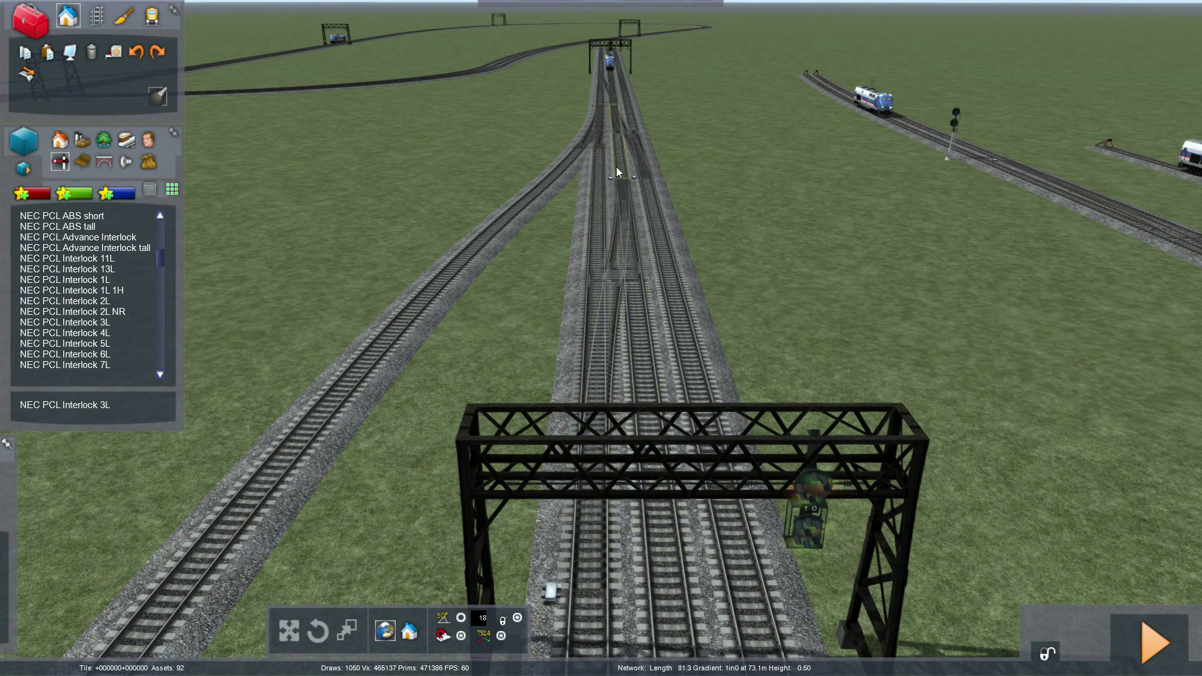
{"action": "right_click_drag", "start_coordinate": [490, 387], "coordinate": [384, 403]}
{"action": "key", "text": "Up"}
{"action": "scroll", "coordinate": [641, 423], "scroll_direction": "down", "scroll_amount": 3}
{"action": "left_click", "coordinate": [620, 404]}
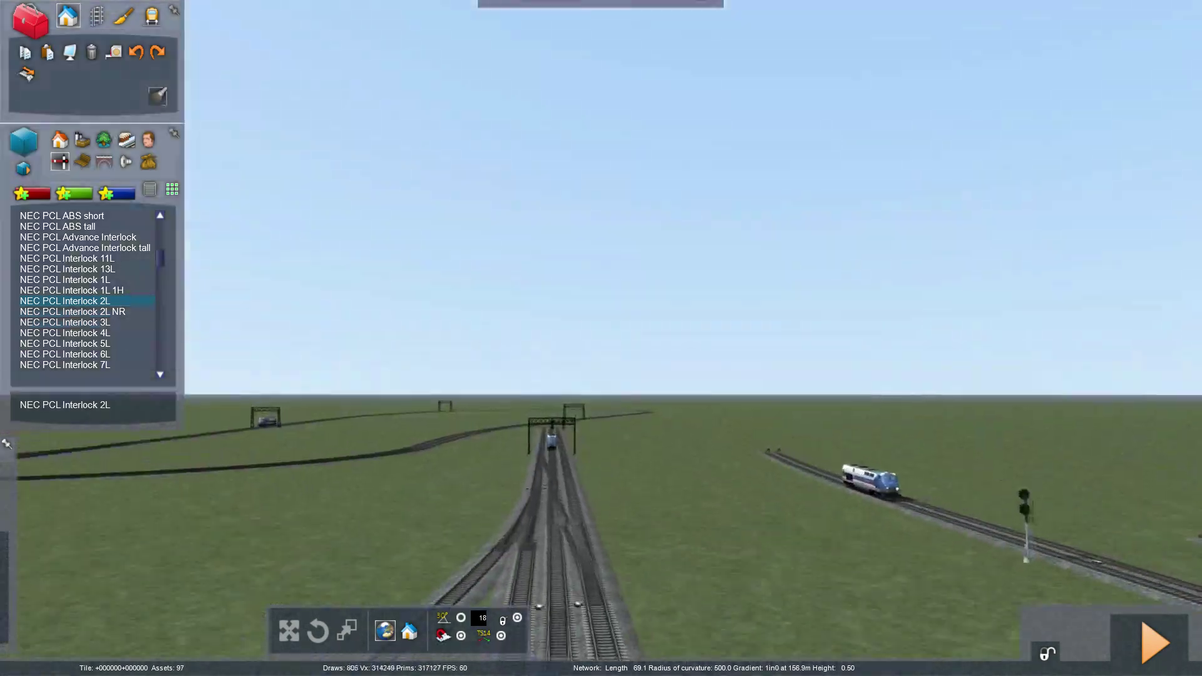
{"action": "key", "text": "Up"}
{"action": "right_click_drag", "start_coordinate": [611, 497], "coordinate": [614, 476]}
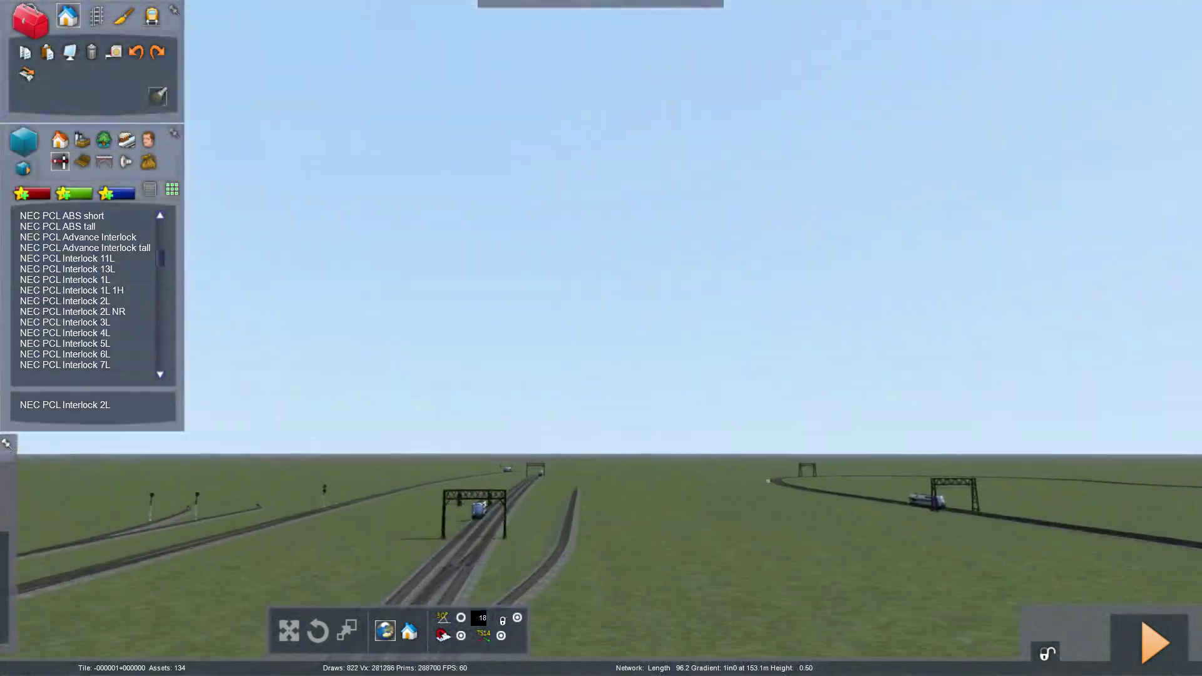
{"action": "key", "text": "Up"}
{"action": "right_click_drag", "start_coordinate": [632, 351], "coordinate": [633, 388]}
{"action": "left_click", "coordinate": [581, 610]}
Step: Adjust the Interlock 2L signal, set its link speed to 40, and save the edits
{"action": "left_click_drag", "start_coordinate": [606, 588], "coordinate": [649, 575]}
{"action": "double_click", "coordinate": [614, 296]}
{"action": "type", "text": "40"}
{"action": "left_click", "coordinate": [335, 392]}
{"action": "key", "text": "F2"}
{"action": "left_click", "coordinate": [507, 451]}
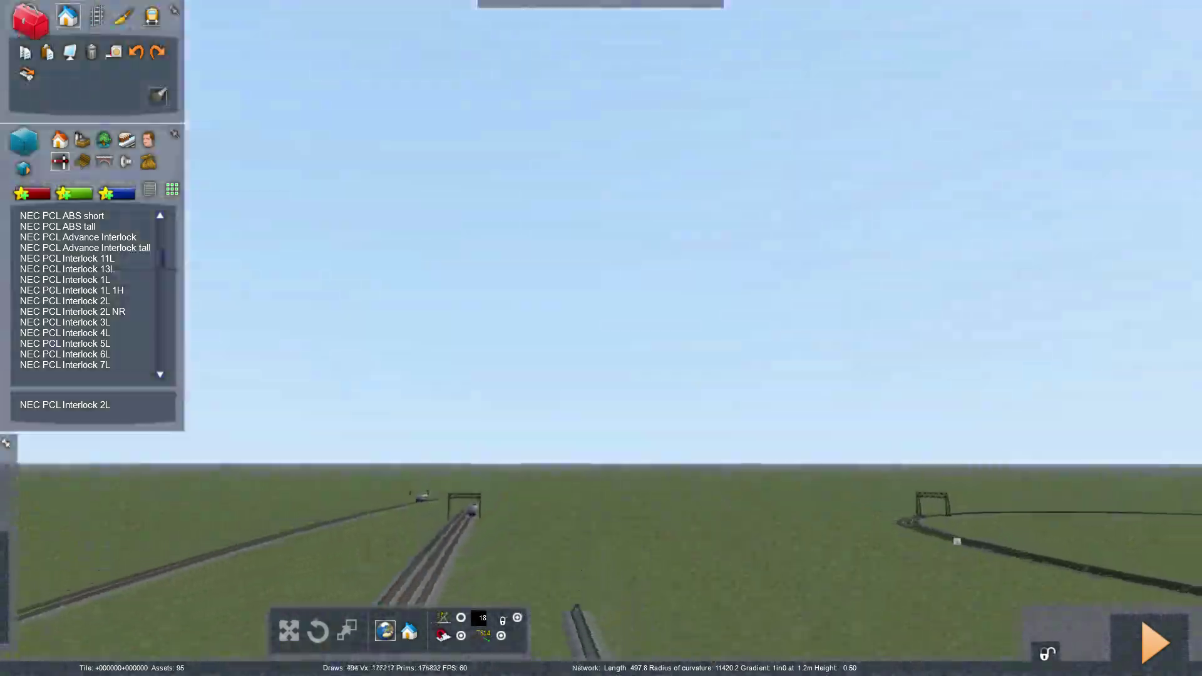
Step: Place an NEC PCL Advance Interlock signal on the left-hand track at the gantry ahead of the approaching locomotive
{"action": "key", "text": "Up"}
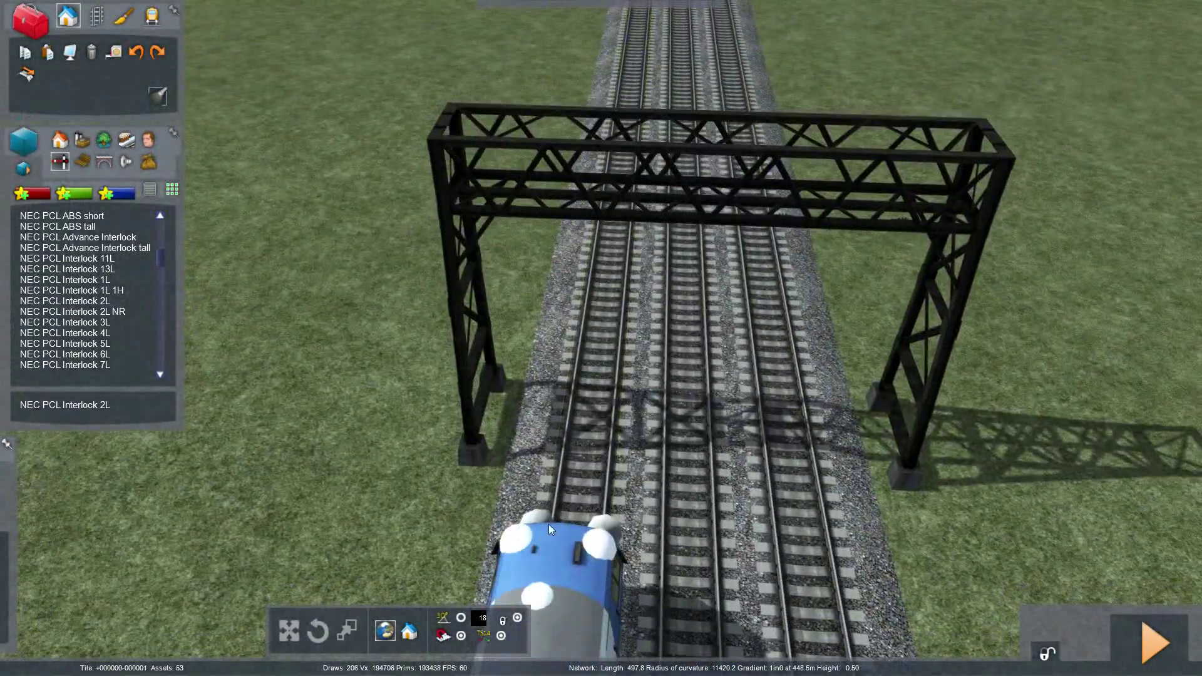
{"action": "key", "text": "Up"}
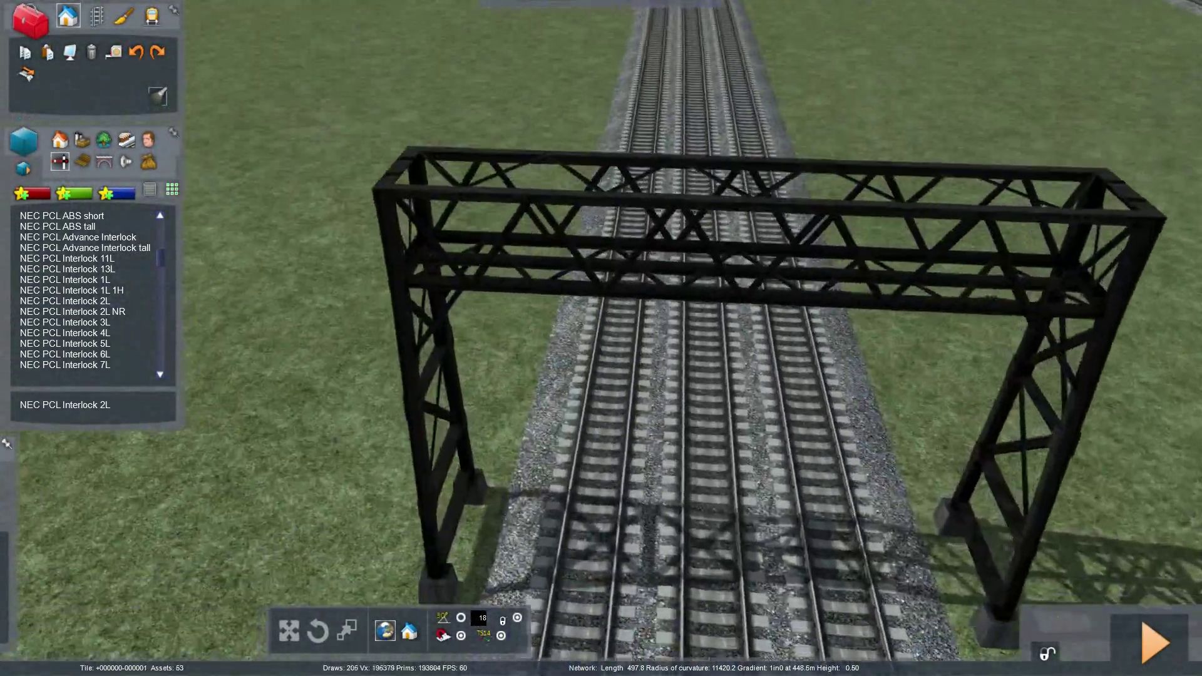
{"action": "left_click", "coordinate": [117, 239]}
{"action": "key", "text": "Down"}
{"action": "left_click", "coordinate": [603, 528]}
{"action": "left_click", "coordinate": [581, 593]}
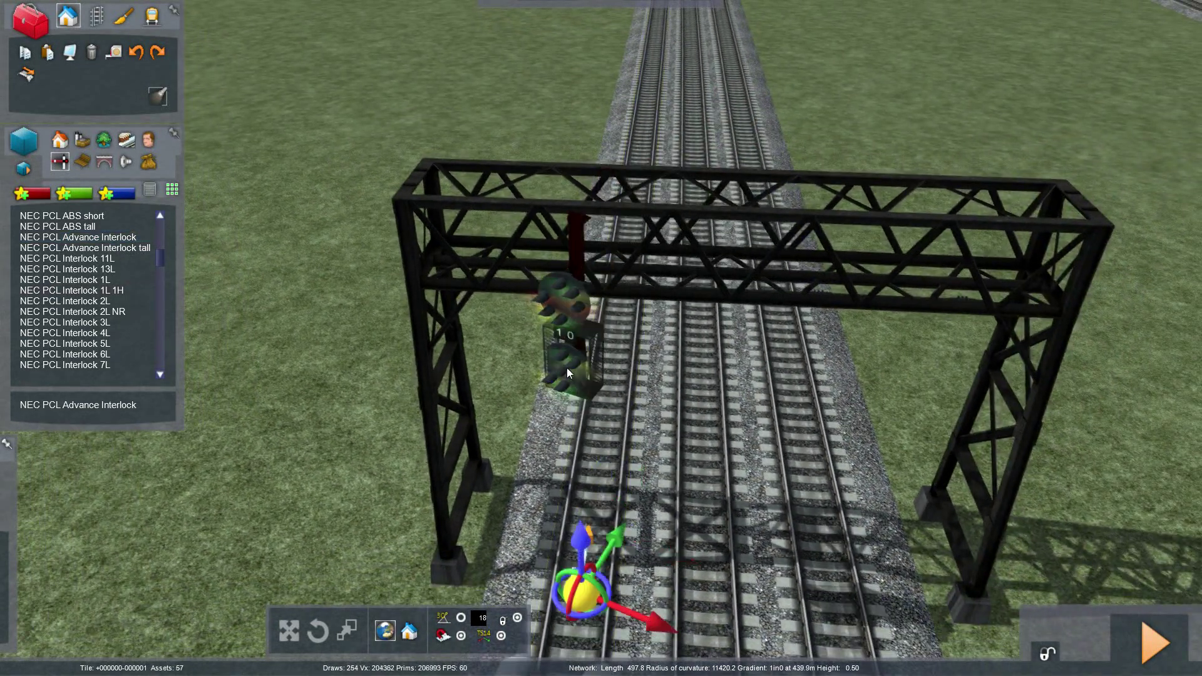
Step: Rotate the Advance Interlock signal toward the locomotive, move it along the track to hang from the gantry, and save the edits
{"action": "left_click_drag", "start_coordinate": [586, 618], "coordinate": [611, 586]}
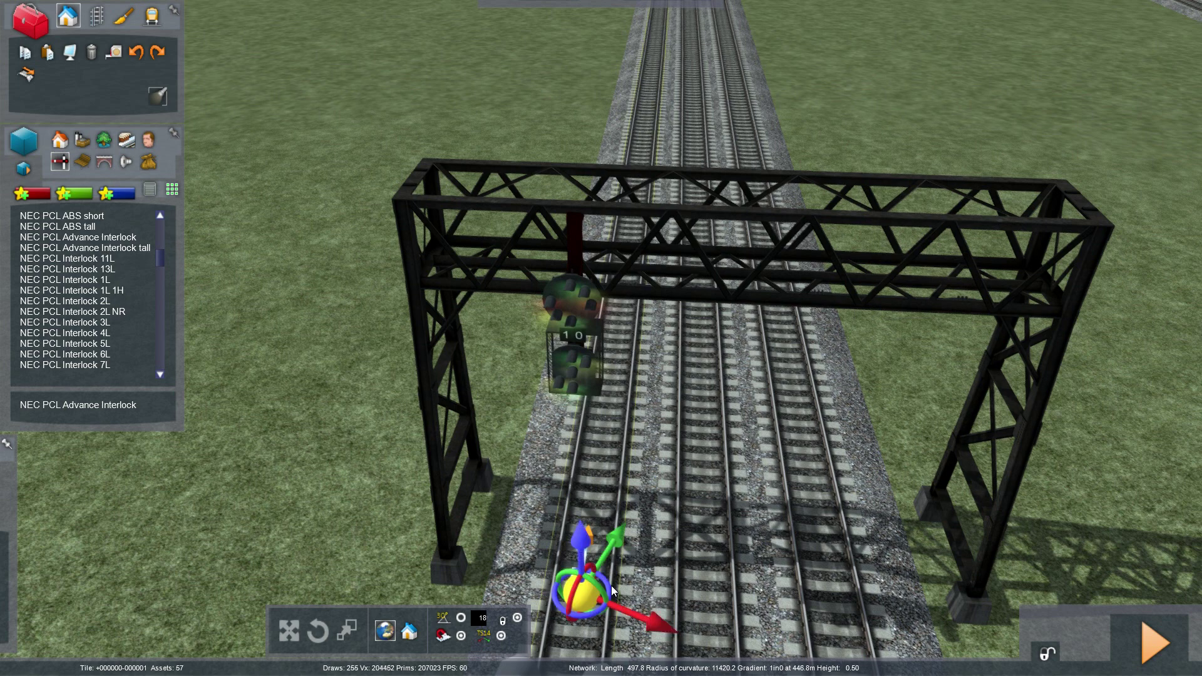
{"action": "left_click_drag", "start_coordinate": [621, 541], "coordinate": [638, 498]}
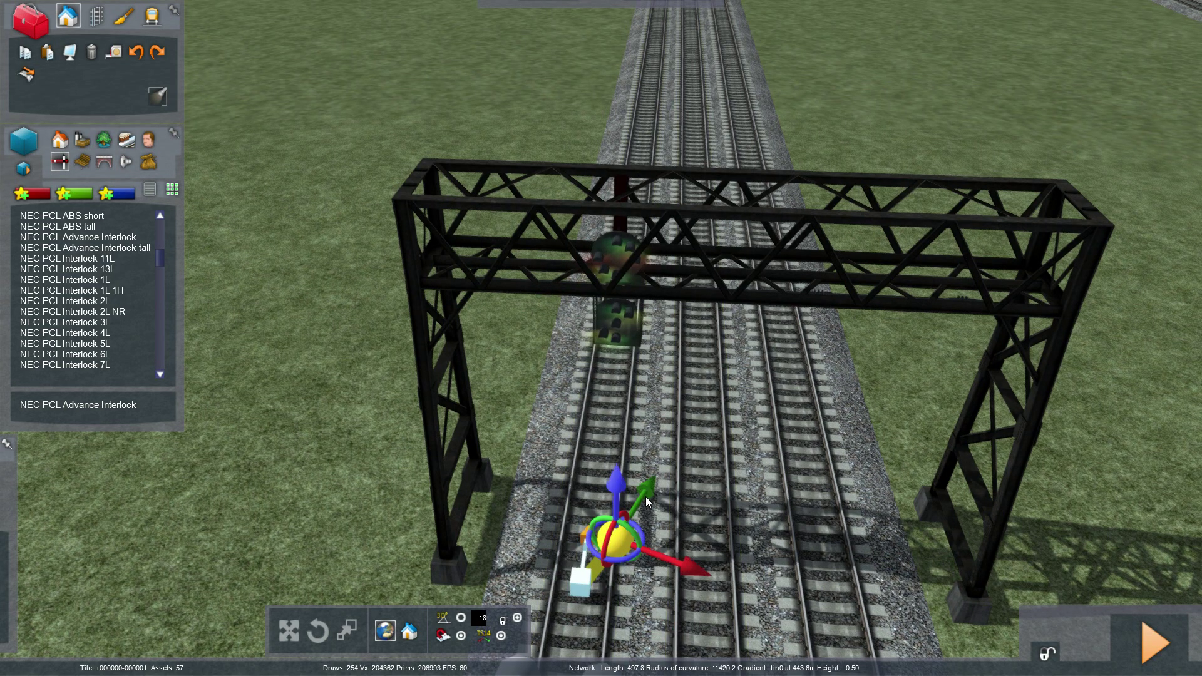
{"action": "left_click_drag", "start_coordinate": [645, 497], "coordinate": [625, 518]}
{"action": "left_click", "coordinate": [360, 492]}
{"action": "key", "text": "F2"}
{"action": "left_click", "coordinate": [538, 446]}
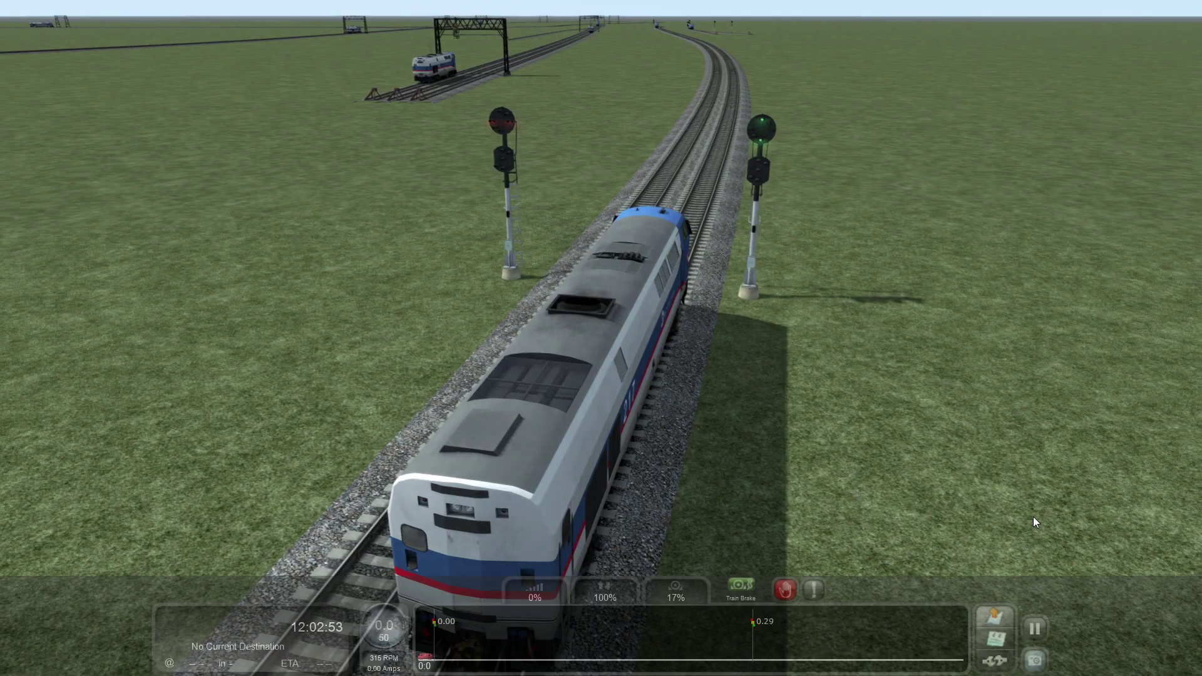
Step: Restart the scenario and check the Advance Interlock signal's aspect at its gantry
{"action": "key", "text": "Escape"}
{"action": "left_click", "coordinate": [616, 408]}
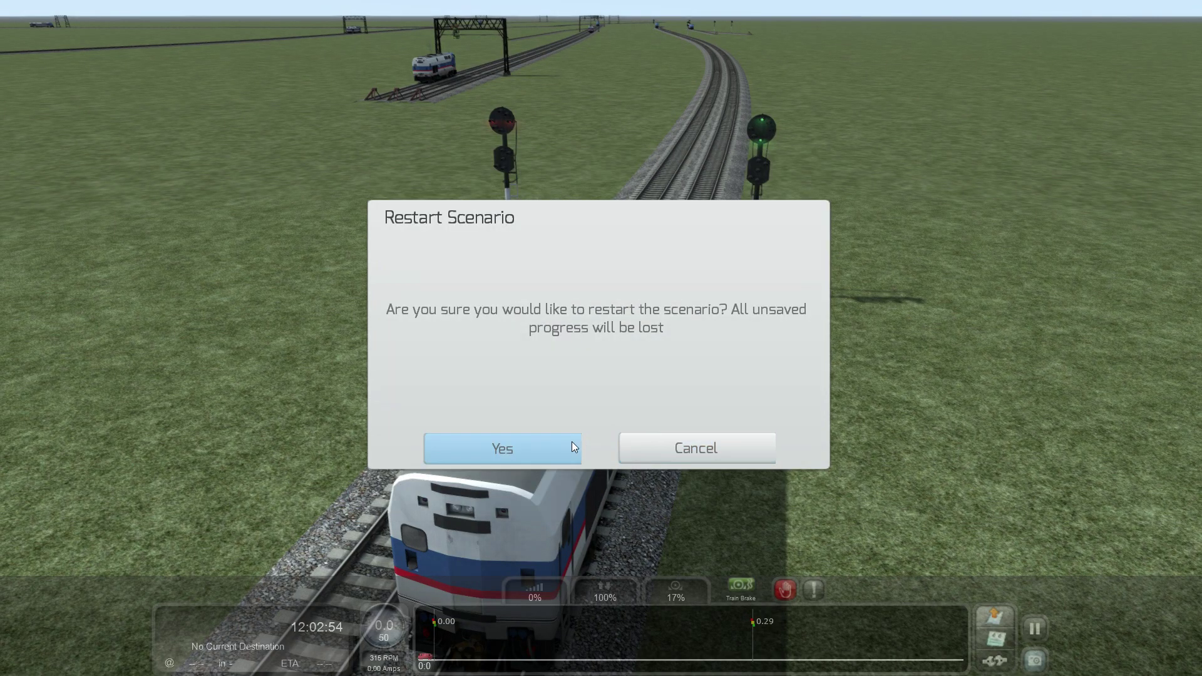
{"action": "key", "text": "Return"}
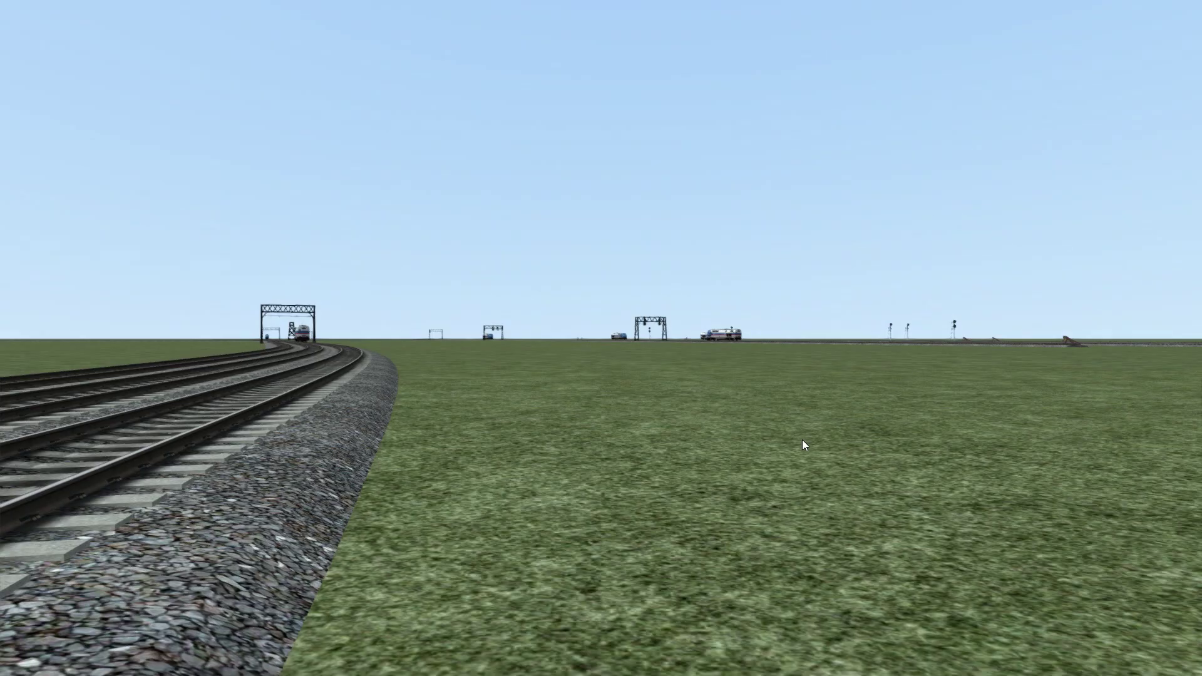
{"action": "right_click_drag", "start_coordinate": [787, 444], "coordinate": [821, 338]}
{"action": "key", "text": "Up"}
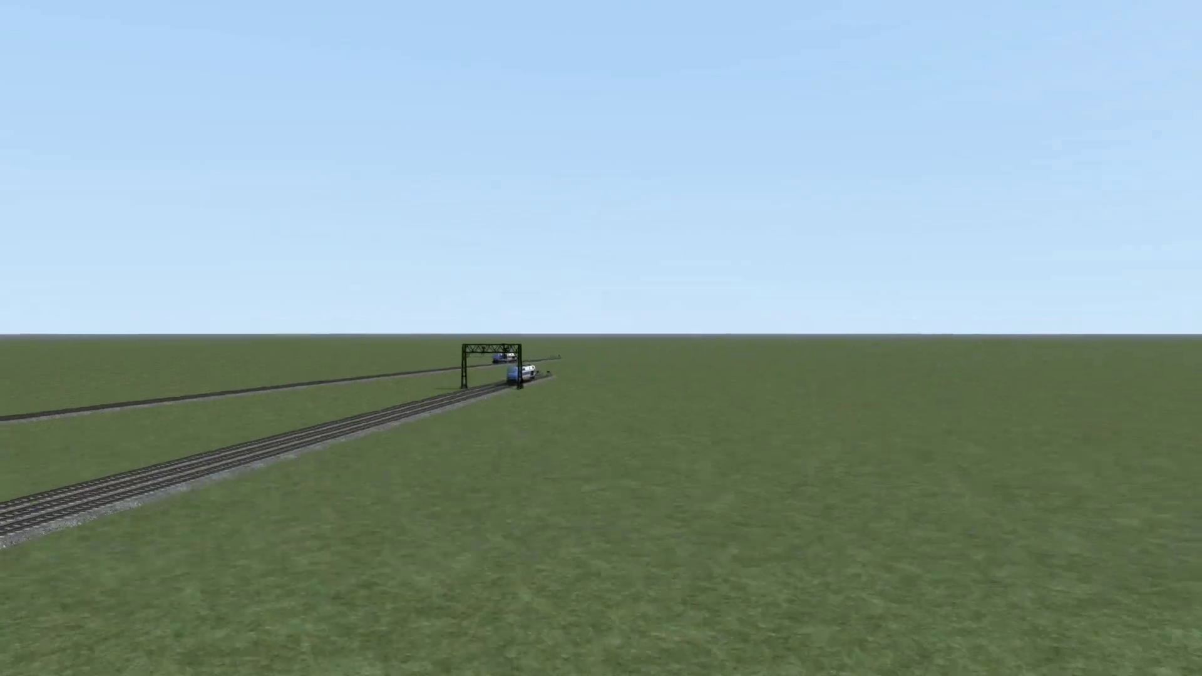
{"action": "right_click_drag", "start_coordinate": [926, 401], "coordinate": [780, 441]}
{"action": "key", "text": "Down"}
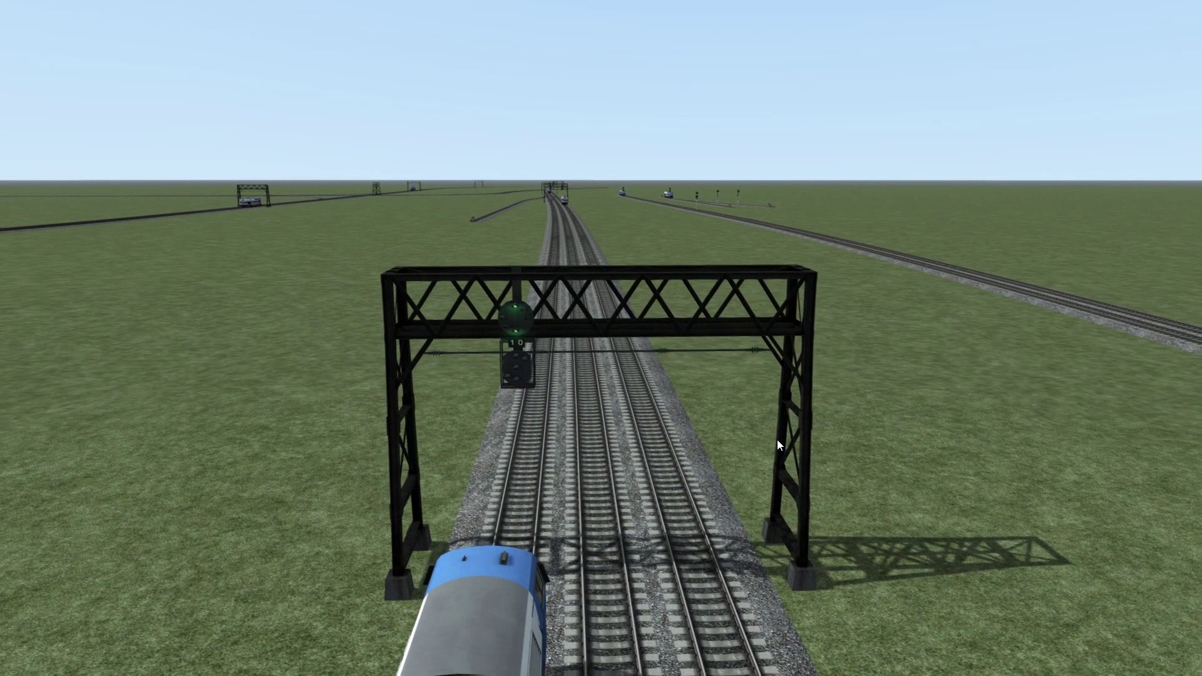
Step: Inspect the switch settings and signals of the three-track interlocking on the 2D map, and return to the scenario
{"action": "key", "text": "9"}
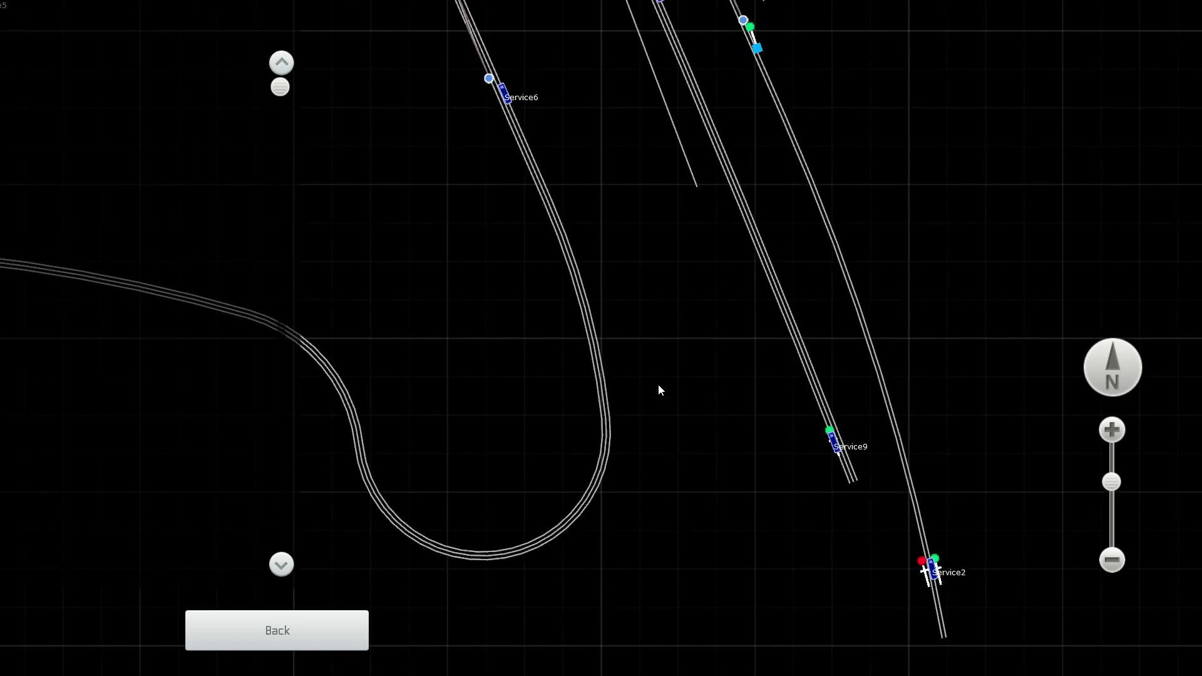
{"action": "left_click_drag", "start_coordinate": [630, 212], "coordinate": [614, 456]}
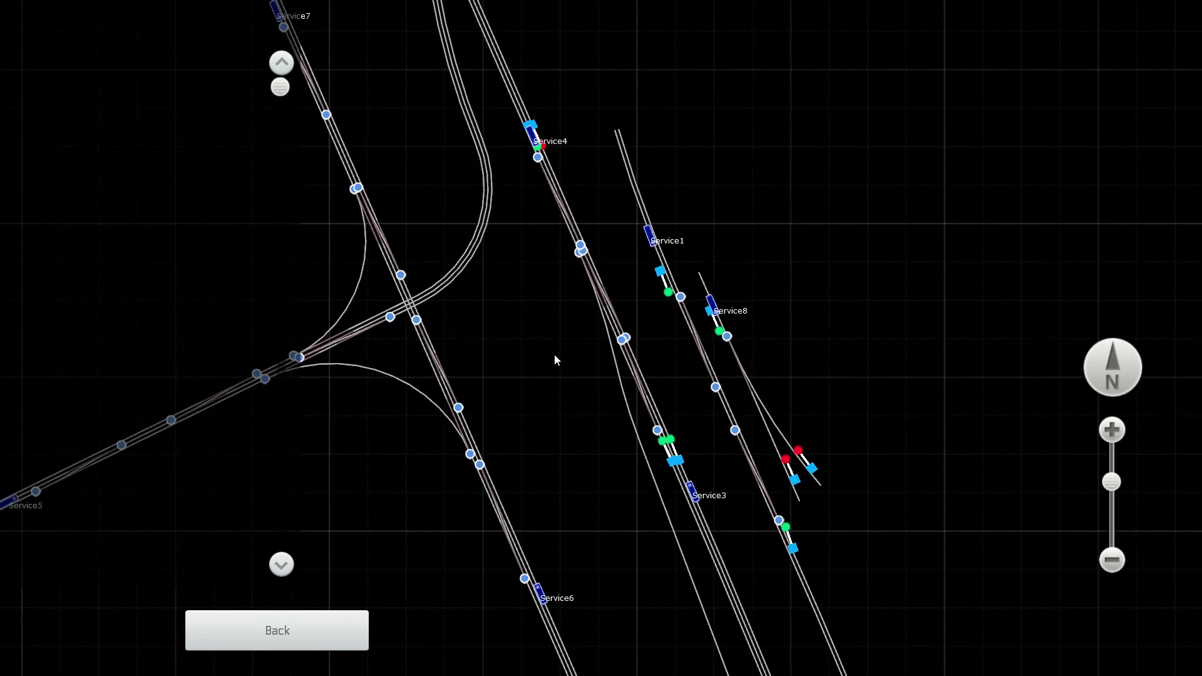
{"action": "scroll", "coordinate": [554, 354], "scroll_direction": "up", "scroll_amount": 2}
{"action": "left_click_drag", "start_coordinate": [555, 354], "coordinate": [657, 583]}
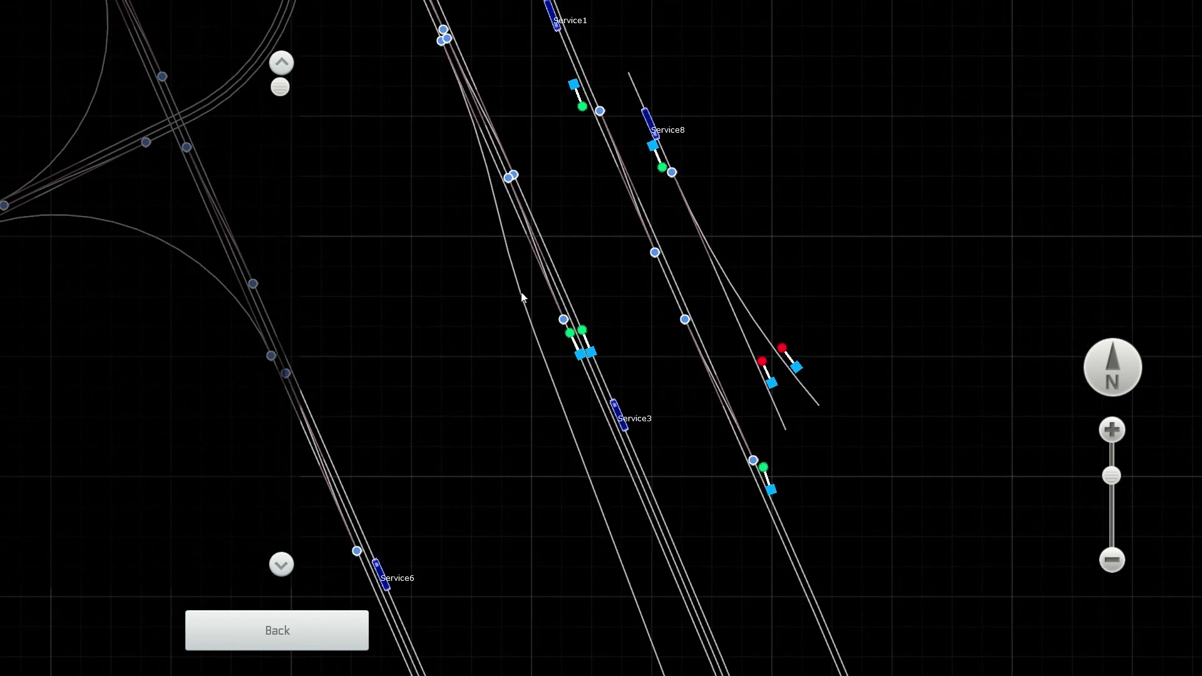
{"action": "left_click_drag", "start_coordinate": [522, 295], "coordinate": [567, 401]}
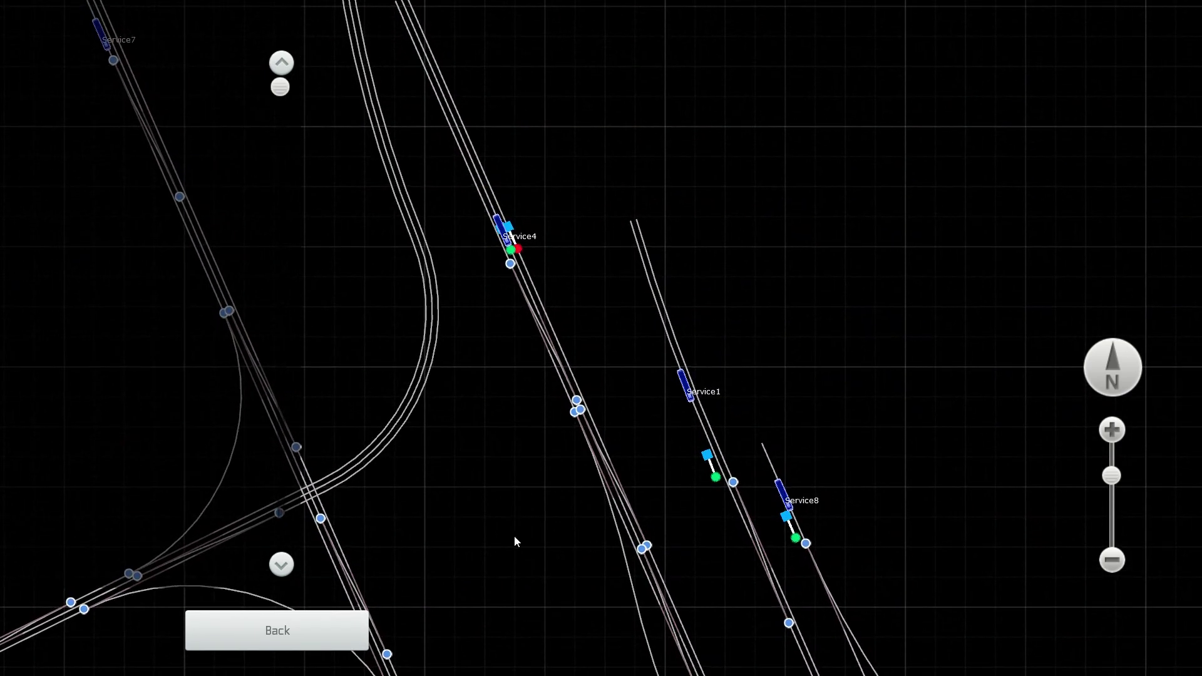
{"action": "left_click_drag", "start_coordinate": [582, 576], "coordinate": [494, 351]}
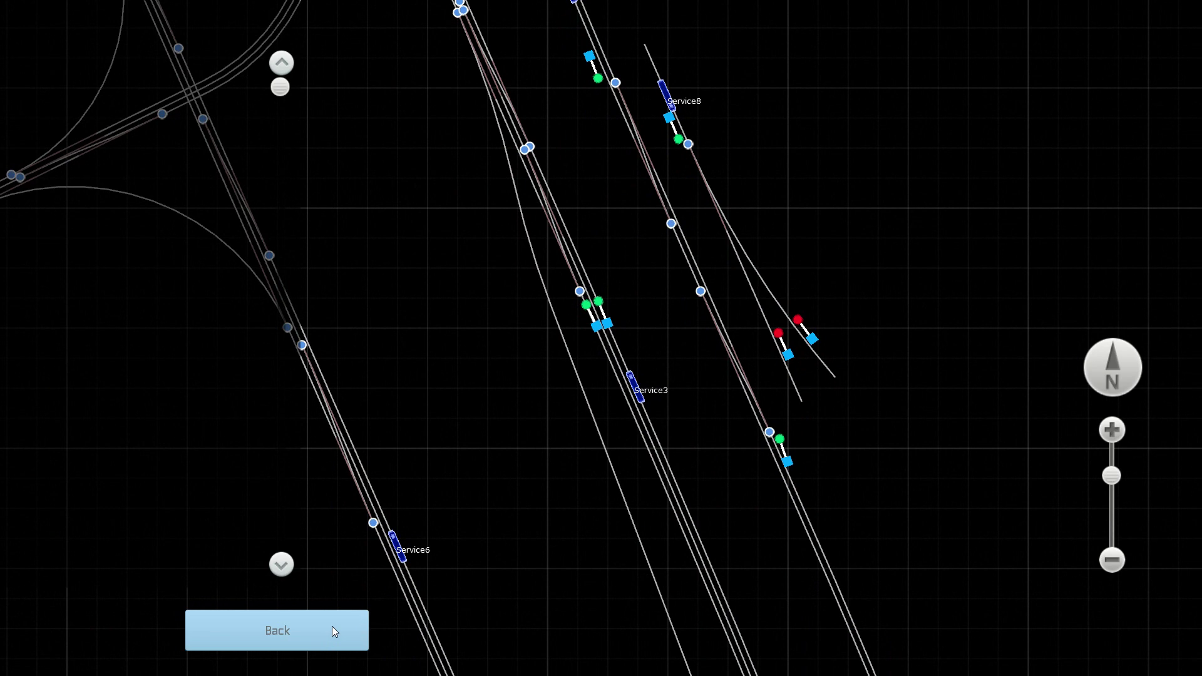
{"action": "left_click", "coordinate": [339, 636]}
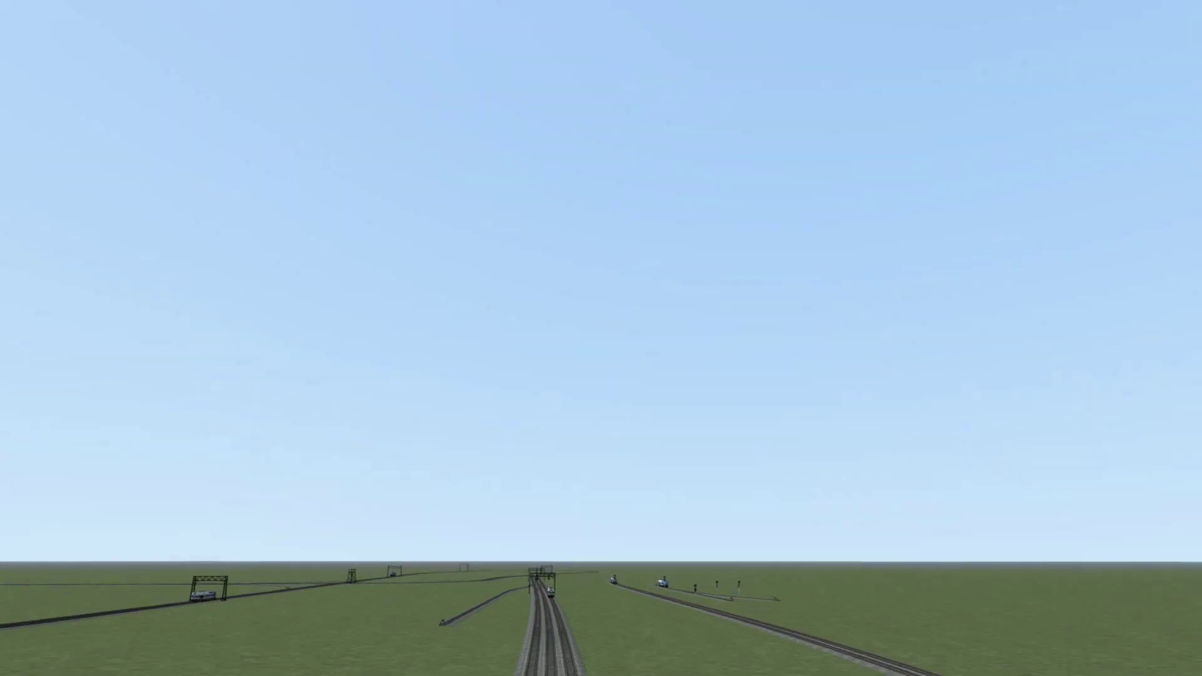
Step: Check the aspects of the Interlock 2L and 3L signals on the gantry ahead of the crossovers
{"action": "key", "text": "Up"}
{"action": "right_click_drag", "start_coordinate": [537, 263], "coordinate": [532, 313]}
{"action": "right_click_drag", "start_coordinate": [582, 432], "coordinate": [596, 375]}
{"action": "key", "text": "Left"}
{"action": "key", "text": "Down"}
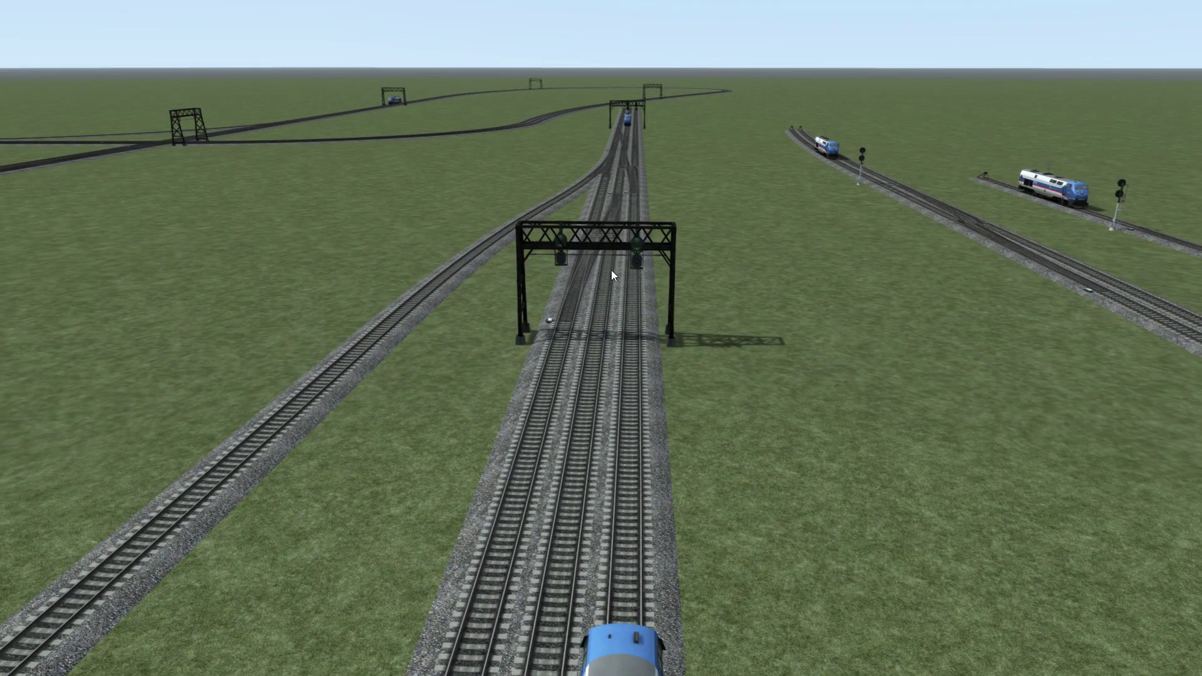
Step: Switch the route at the crossovers beyond the gantry with the Interlock 2L and 3L signals
{"action": "key", "text": "Up"}
{"action": "right_click_drag", "start_coordinate": [613, 175], "coordinate": [630, 252]}
{"action": "key", "text": "Up"}
{"action": "key", "text": "Left"}
{"action": "key", "text": "Down"}
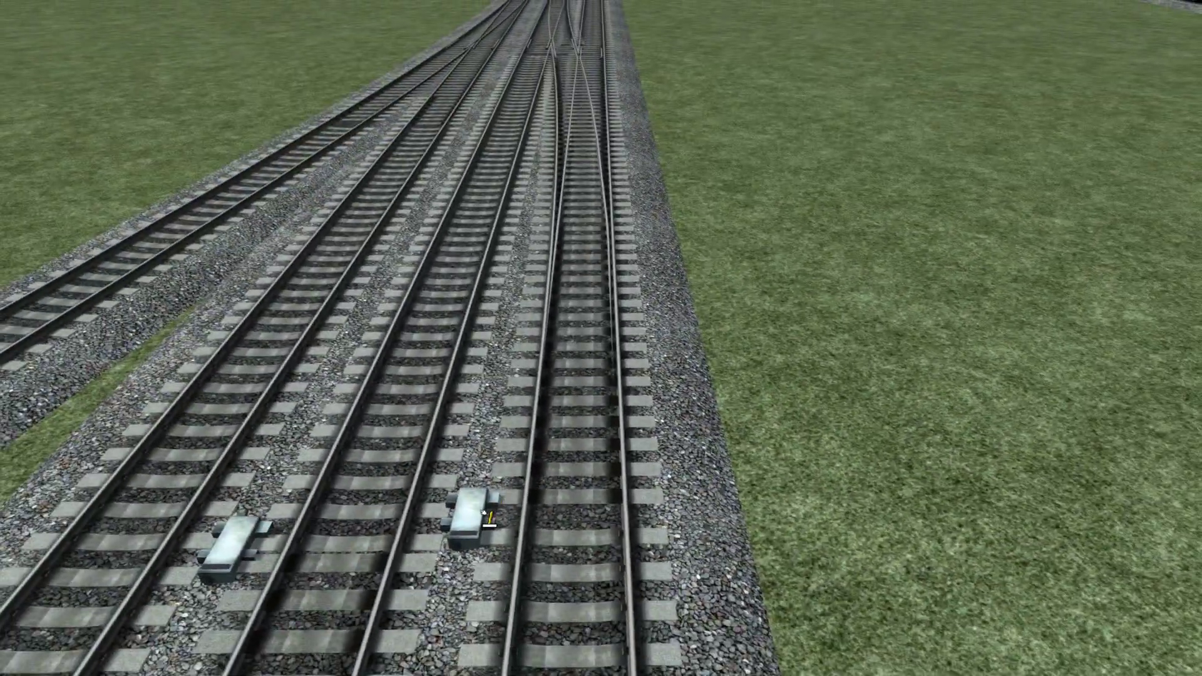
{"action": "key", "text": "Up"}
{"action": "right_click_drag", "start_coordinate": [526, 601], "coordinate": [525, 457]}
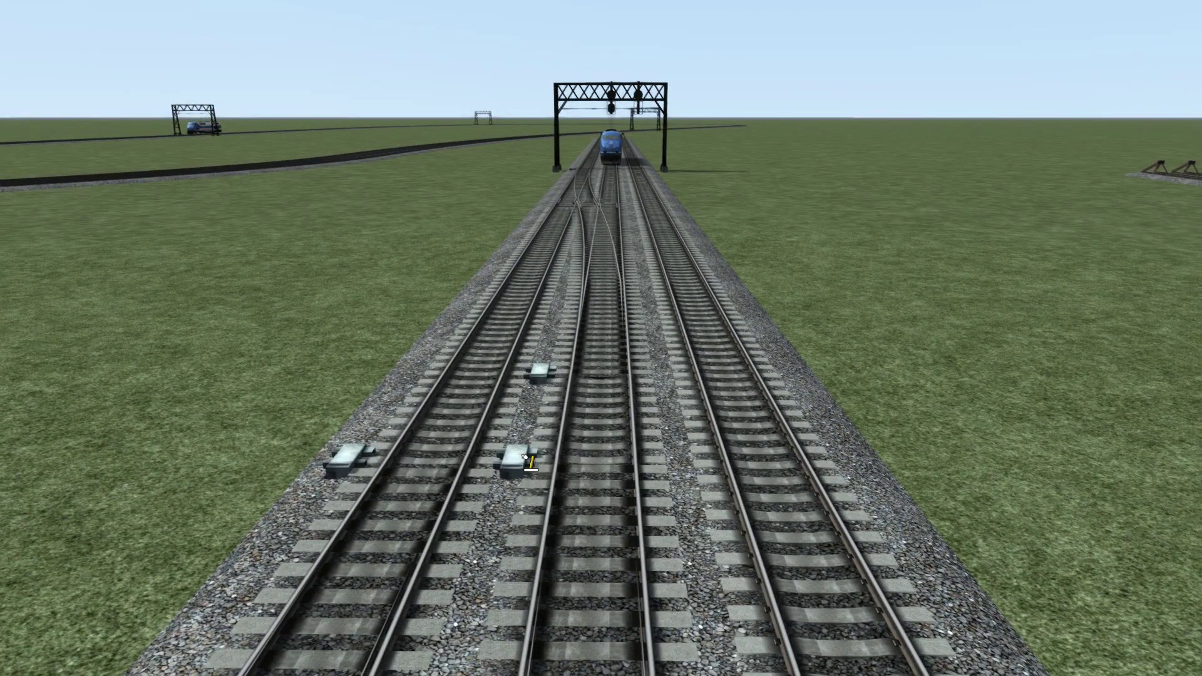
Step: Return to the gantry and check the Interlock 2L and 3L aspects for the new route
{"action": "right_click_drag", "start_coordinate": [569, 396], "coordinate": [955, 178]}
{"action": "key", "text": "Up"}
{"action": "right_click_drag", "start_coordinate": [601, 338], "coordinate": [1190, 618]}
{"action": "right_click_drag", "start_coordinate": [290, 390], "coordinate": [200, 384]}
{"action": "right_click_drag", "start_coordinate": [125, 371], "coordinate": [1096, 407]}
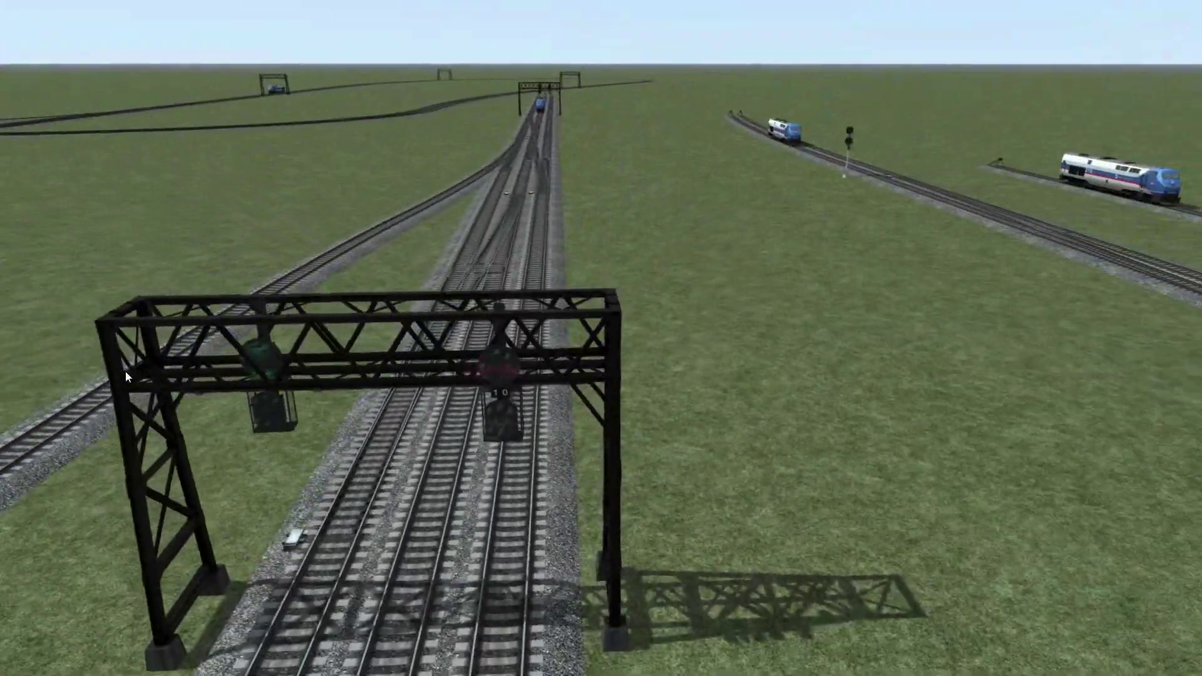
Step: Move to the opposite gantry beyond the crossovers and check the aspects of its two signals above the waiting locomotive
{"action": "key", "text": "Down"}
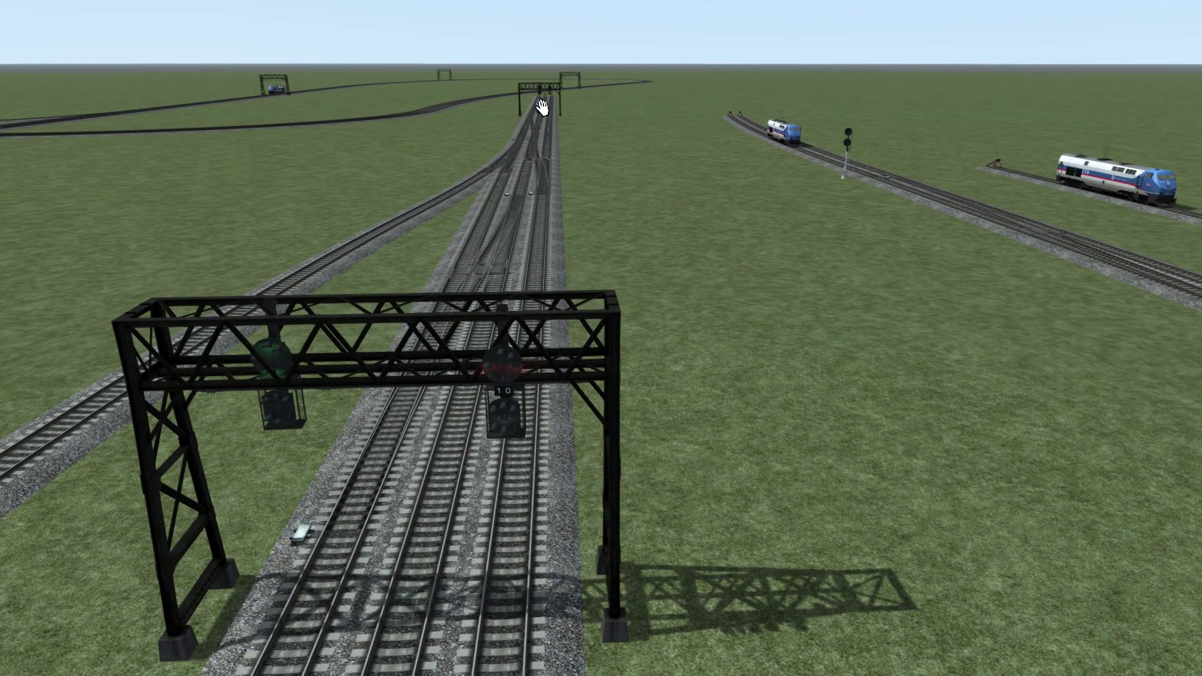
{"action": "right_click_drag", "start_coordinate": [509, 296], "coordinate": [500, 362]}
{"action": "key", "text": "Up"}
{"action": "key", "text": "Up"}
{"action": "key", "text": "Up"}
{"action": "key", "text": "Down"}
{"action": "key", "text": "Up"}
{"action": "key", "text": "Up"}
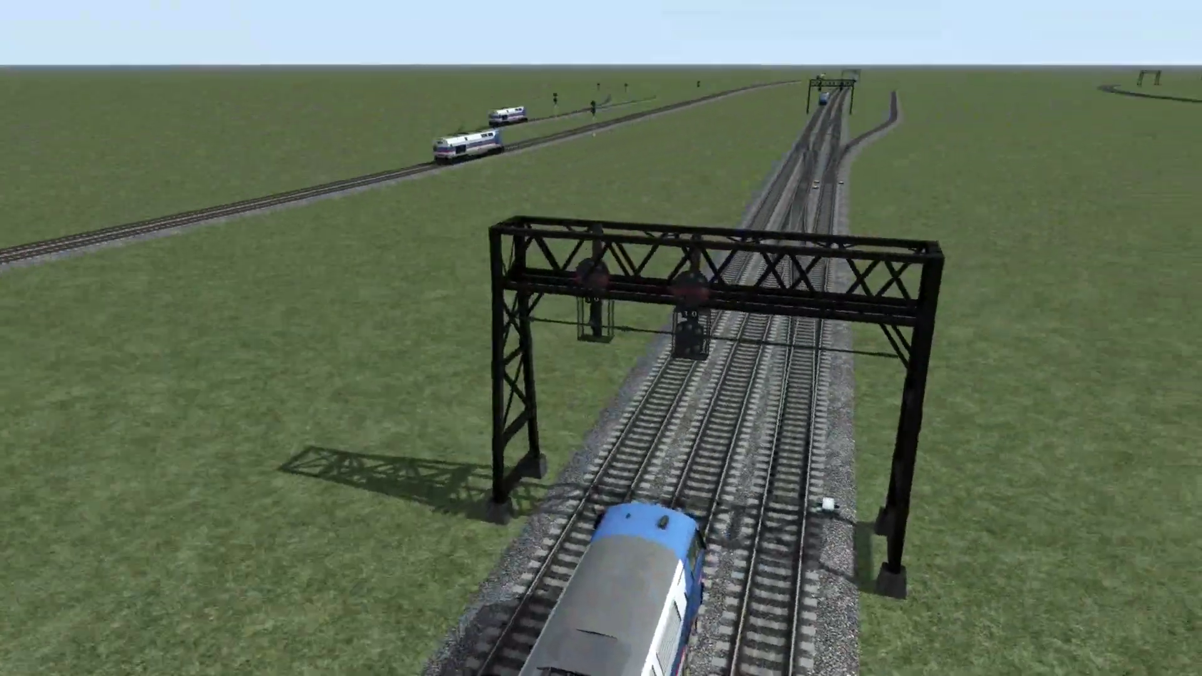
{"action": "key", "text": "Up"}
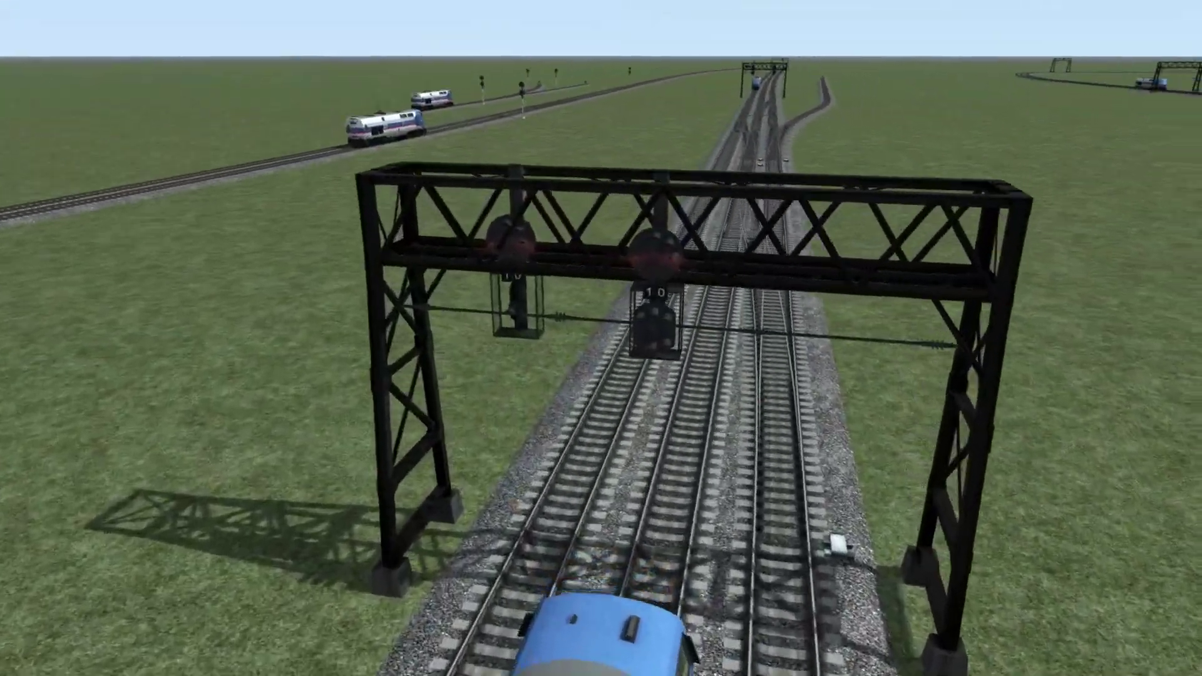
{"action": "key", "text": "Down"}
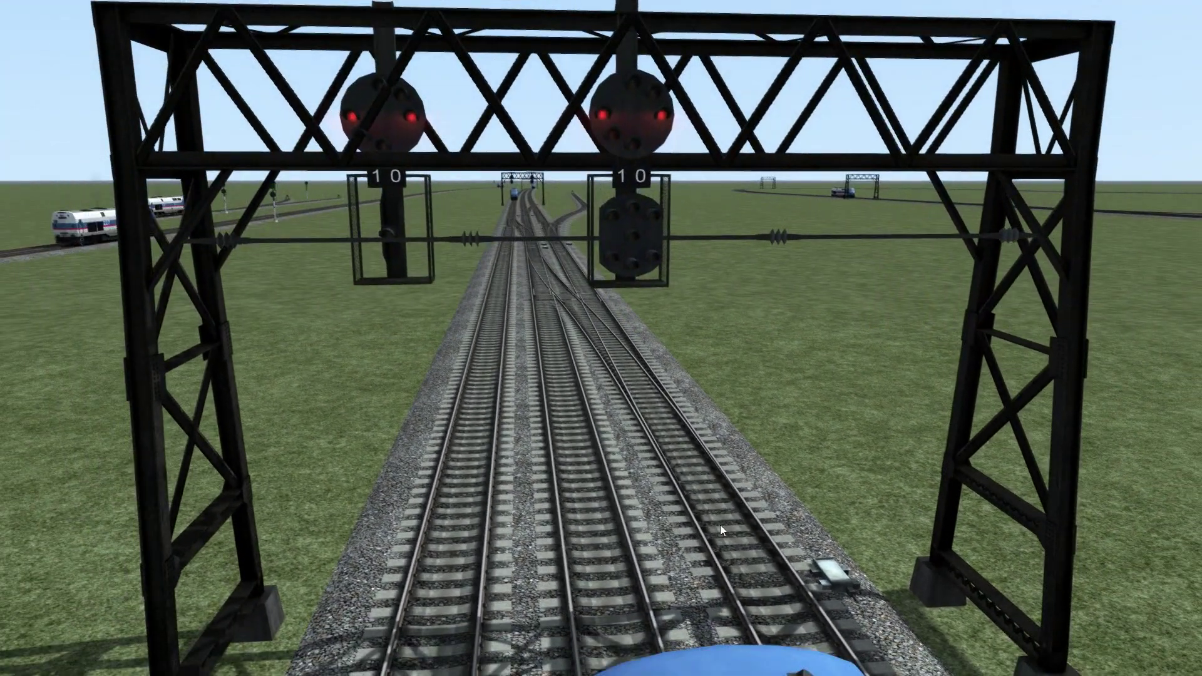
{"action": "mouse_move", "coordinate": [720, 524]}
{"action": "right_mouse_down"}
{"action": "mouse_move", "coordinate": [720, 588]}
{"action": "mouse_move", "coordinate": [720, 525]}
{"action": "right_mouse_up"}
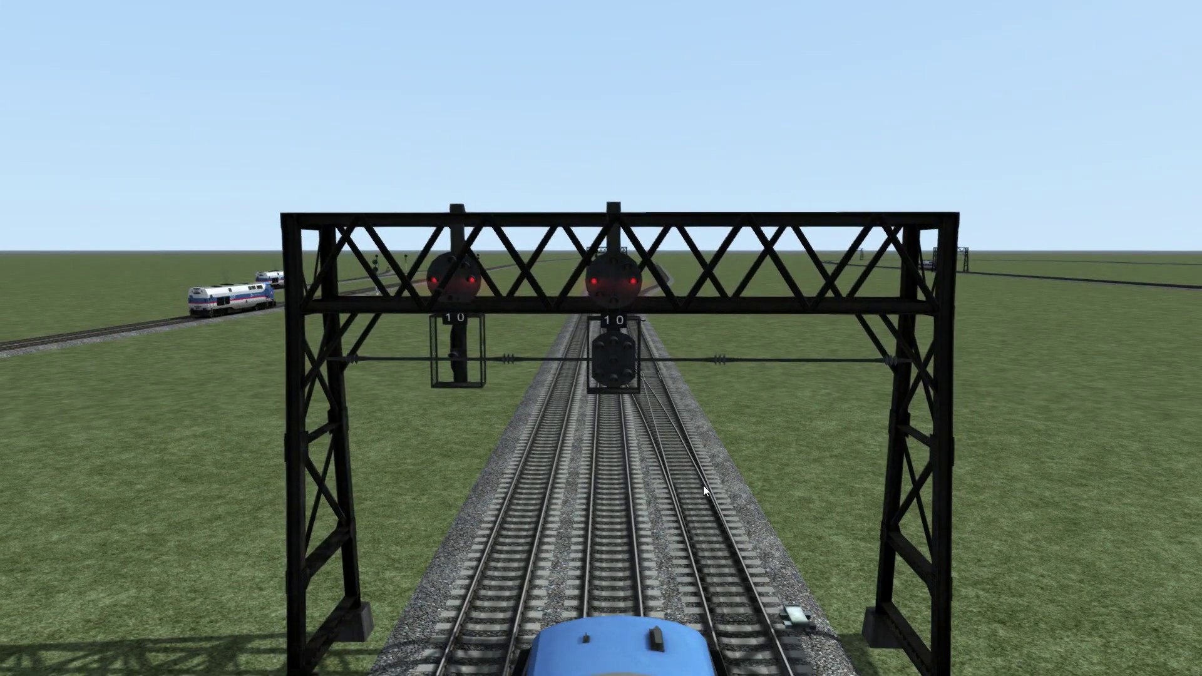
Step: Go back to the Interlock 2L and 3L gantry at the other end of the crossovers and examine both signal heads up close
{"action": "key", "text": "Up"}
{"action": "right_click_drag", "start_coordinate": [704, 486], "coordinate": [695, 453]}
{"action": "key", "text": "Down"}
{"action": "key", "text": "Up"}
{"action": "right_click_drag", "start_coordinate": [613, 392], "coordinate": [613, 285]}
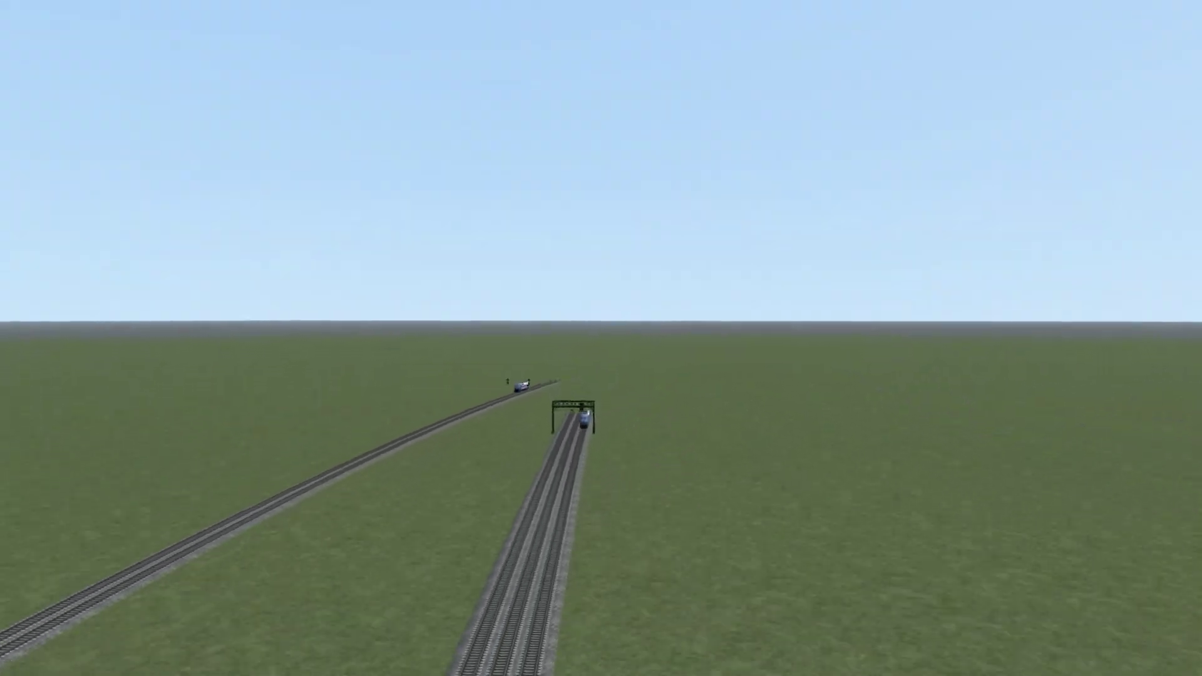
{"action": "key", "text": "Up"}
{"action": "right_click_drag", "start_coordinate": [613, 407], "coordinate": [885, 399]}
{"action": "key", "text": "Up"}
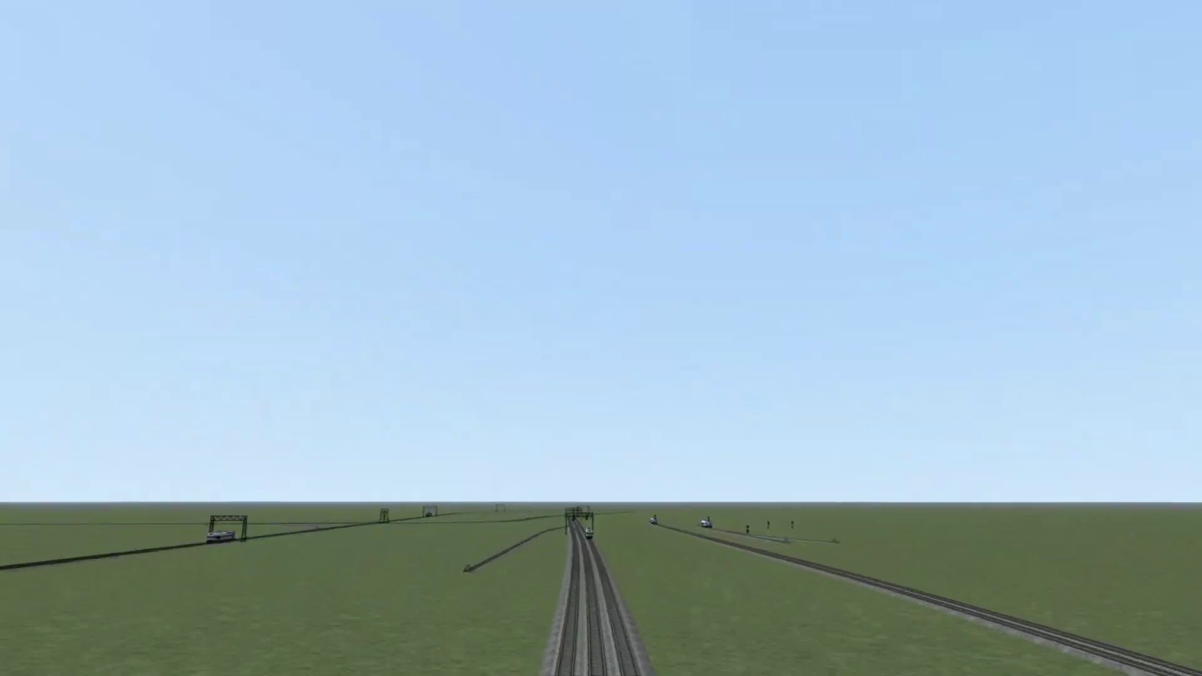
{"action": "key", "text": "Up"}
{"action": "right_click_drag", "start_coordinate": [601, 338], "coordinate": [597, 468]}
{"action": "key", "text": "Down"}
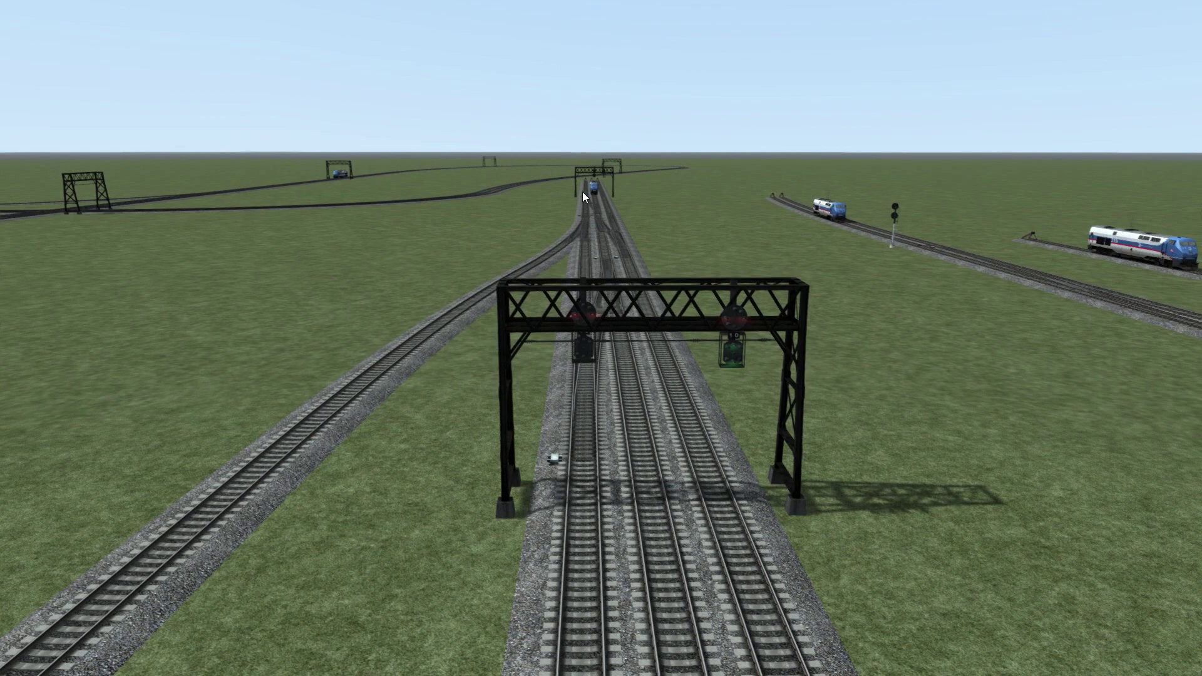
{"action": "key", "text": "Up"}
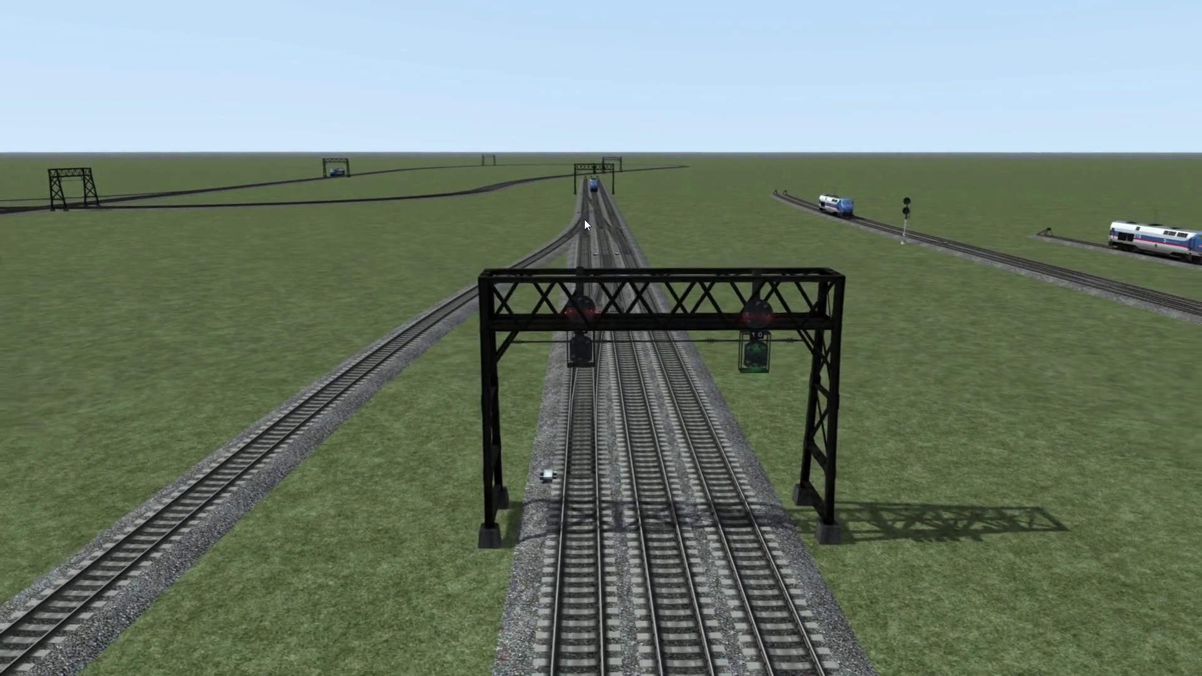
{"action": "key", "text": "Up"}
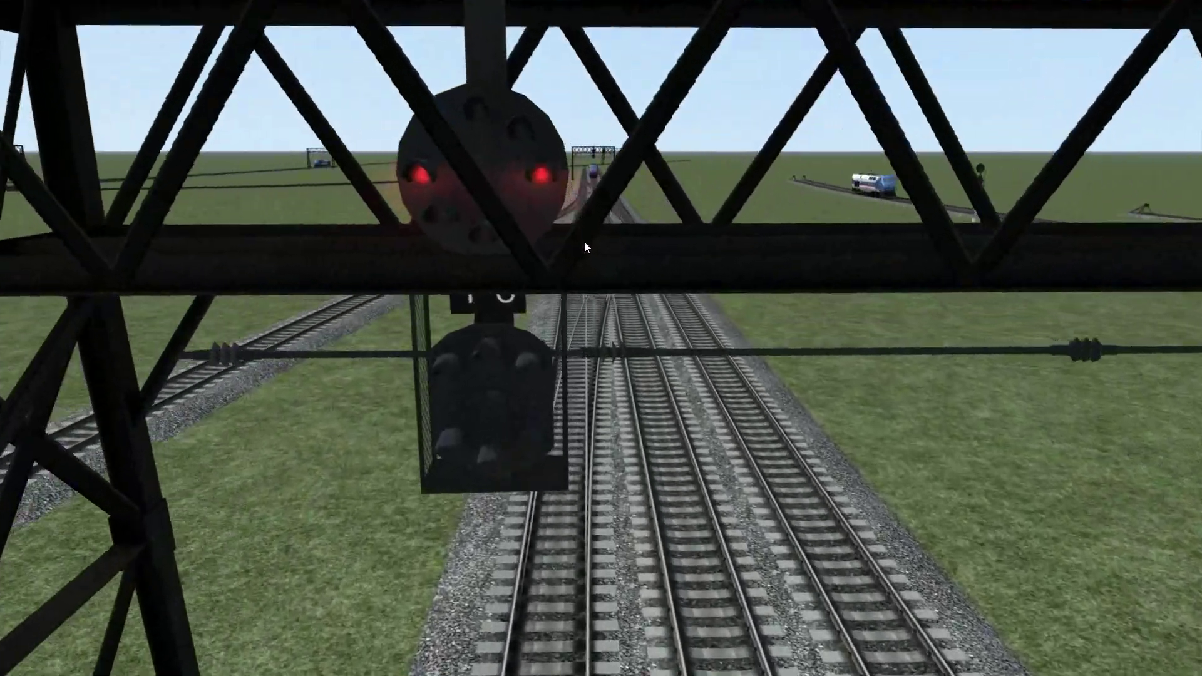
{"action": "right_click_drag", "start_coordinate": [584, 239], "coordinate": [651, 282]}
{"action": "key", "text": "Down"}
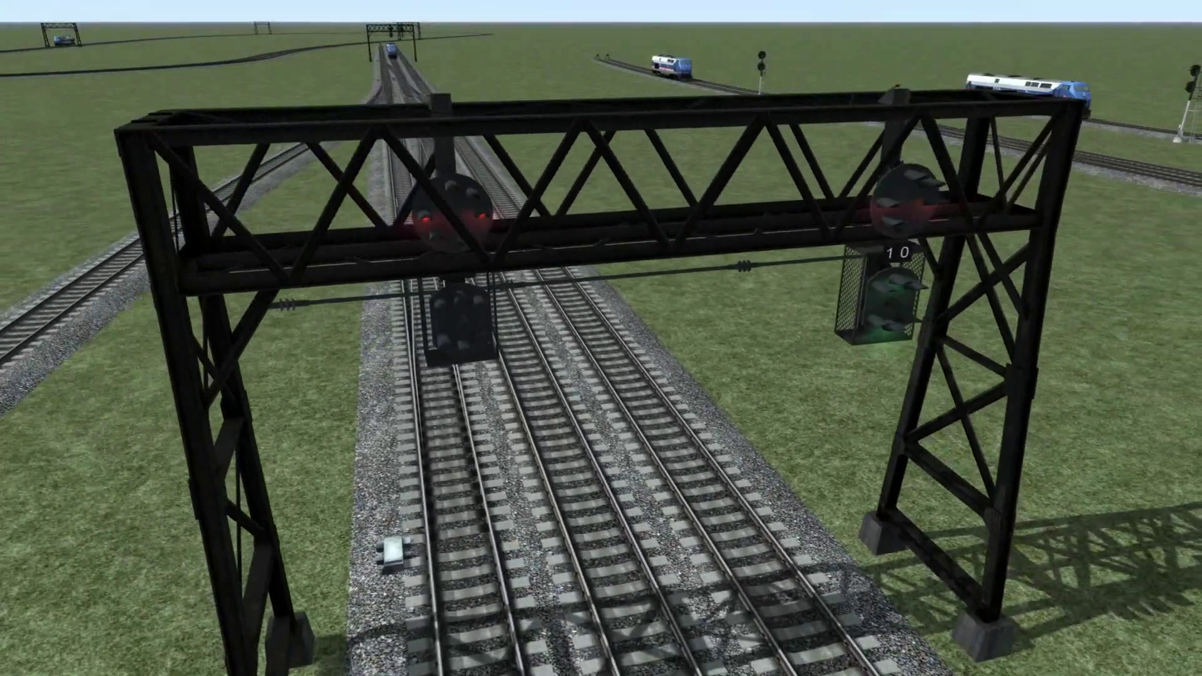
Step: Take control of locomotive 219 approaching the gantry and drive it forward at 100% throttle
{"action": "key", "text": "Up"}
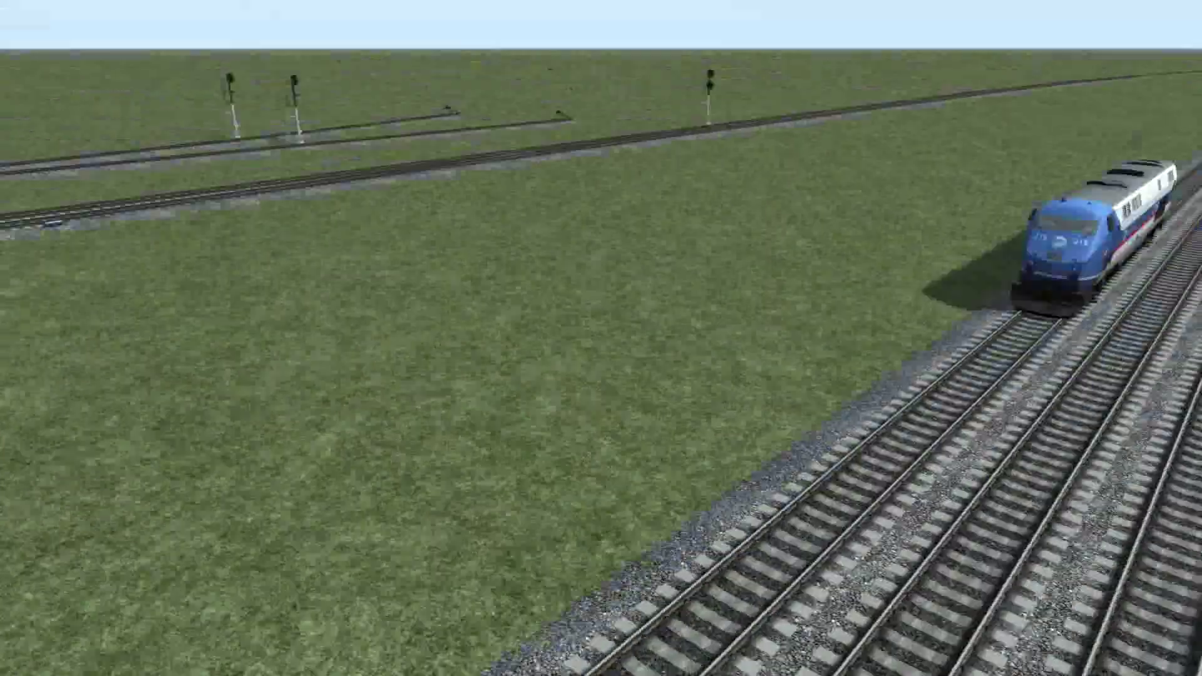
{"action": "key", "text": "Down"}
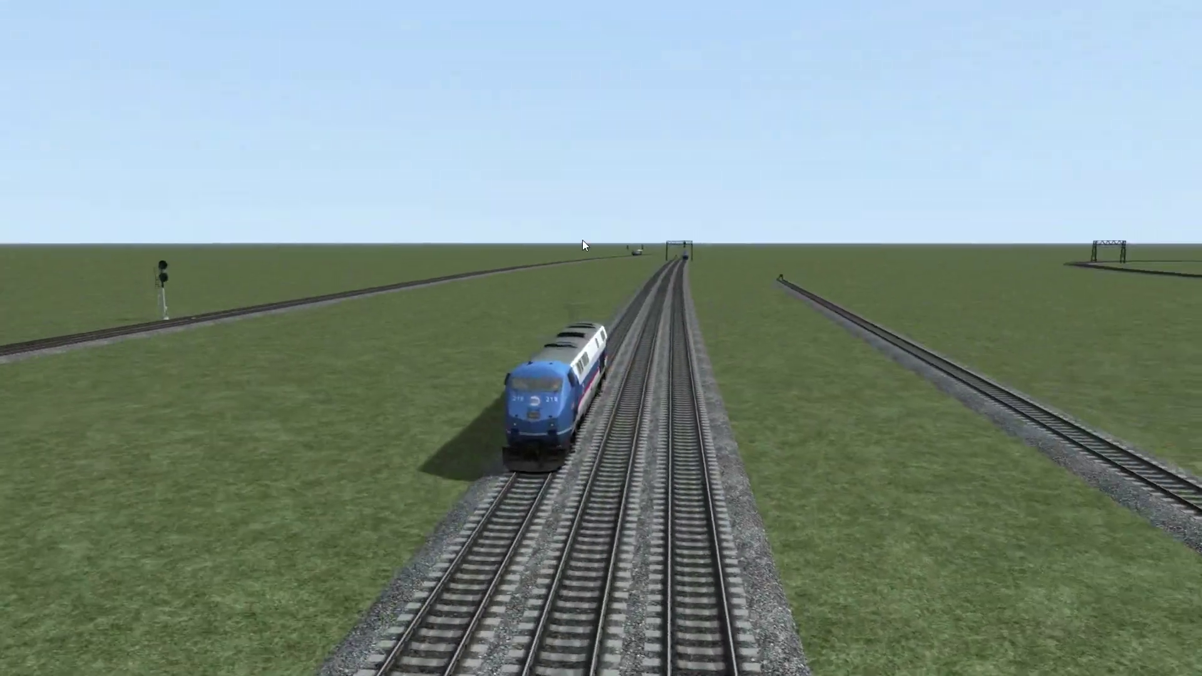
{"action": "left_click", "coordinate": [536, 382]}
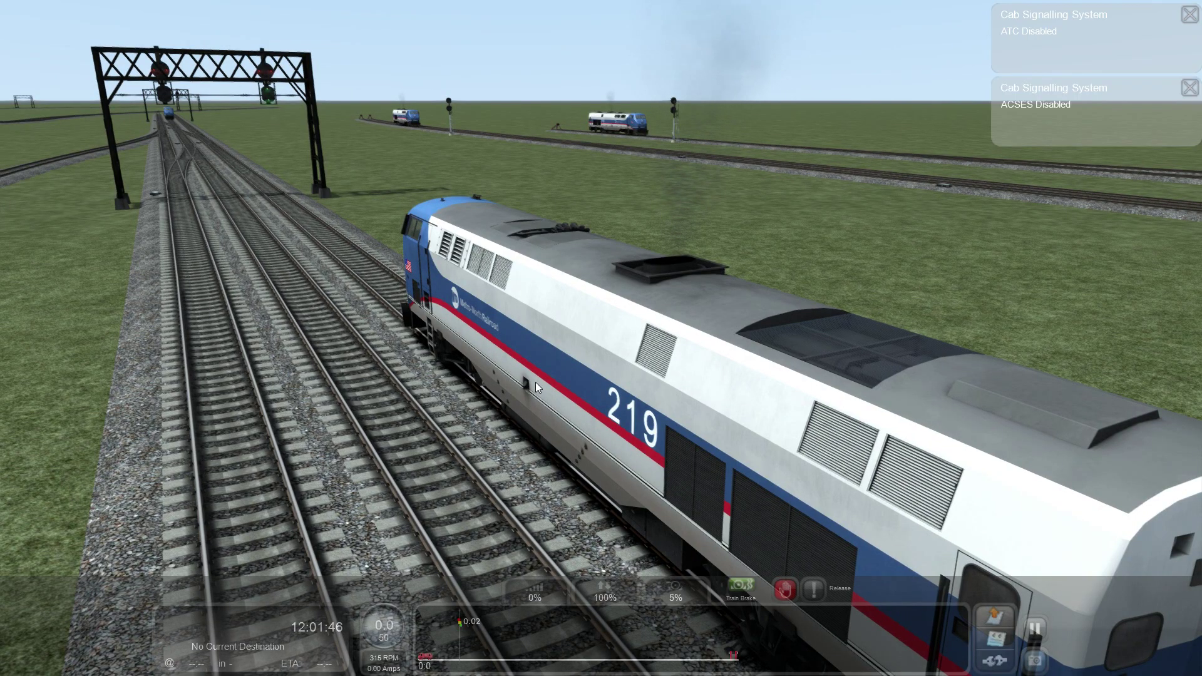
{"action": "key", "text": "a"}
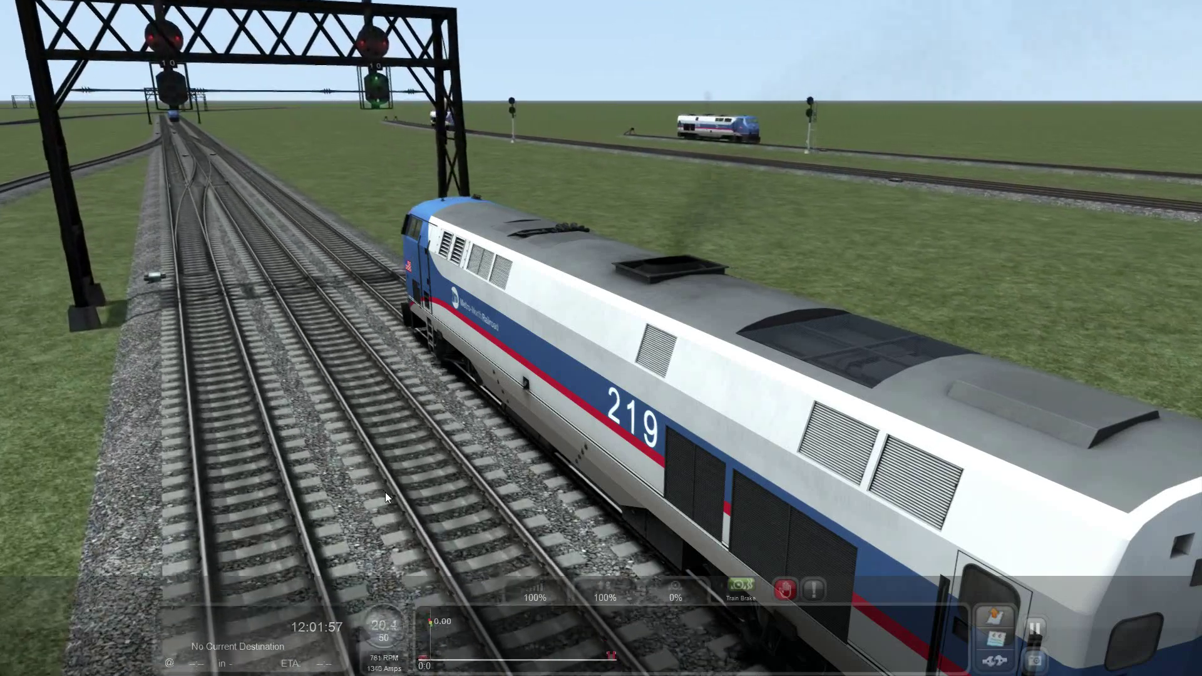
Step: Cut locomotive 219's throttle to 0%, coast through the interlocking past the far gantry, and brake at 100%
{"action": "key", "text": "d"}
{"action": "key", "text": "d"}
{"action": "key", "text": "d"}
{"action": "key", "text": "d"}
{"action": "key", "text": "d"}
{"action": "key", "text": "d"}
{"action": "key", "text": "d"}
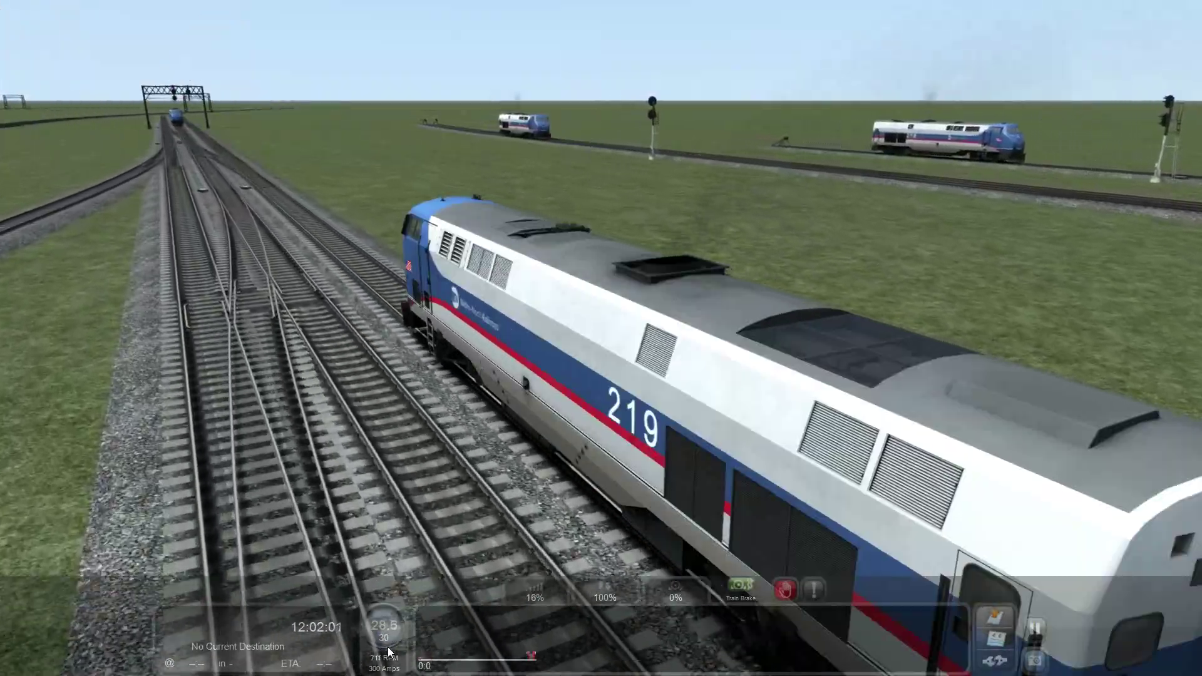
{"action": "key", "text": "d"}
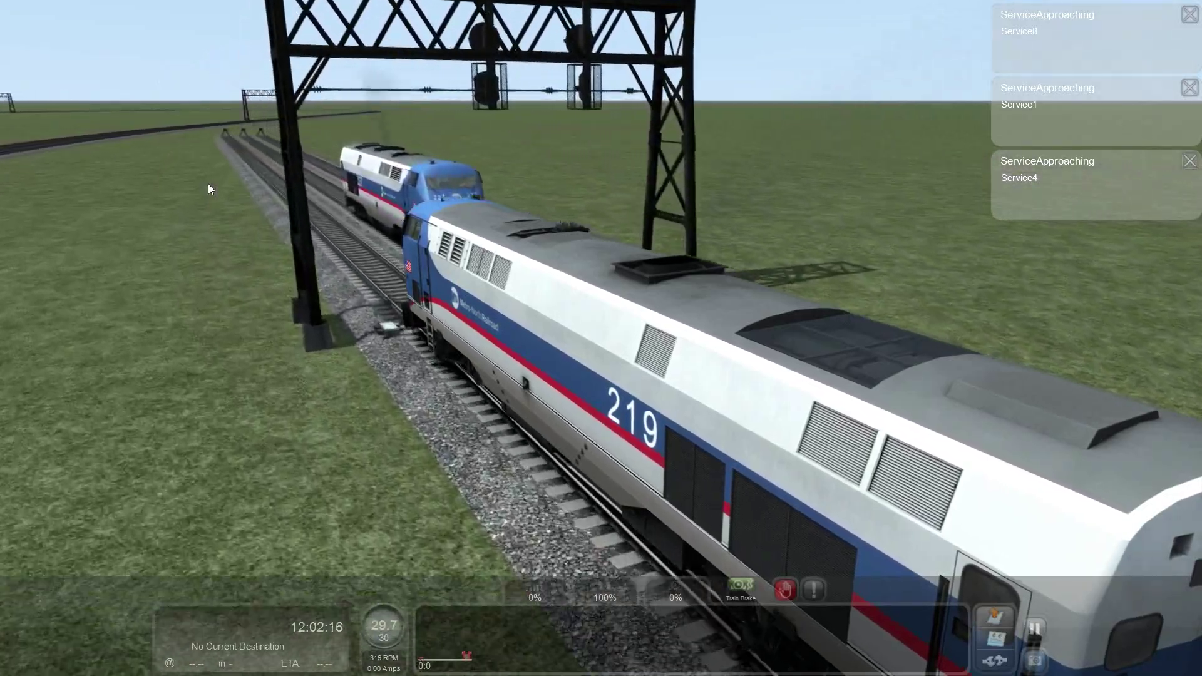
{"action": "key", "text": "apostrophe"}
{"action": "right_click_drag", "start_coordinate": [222, 245], "coordinate": [589, 278]}
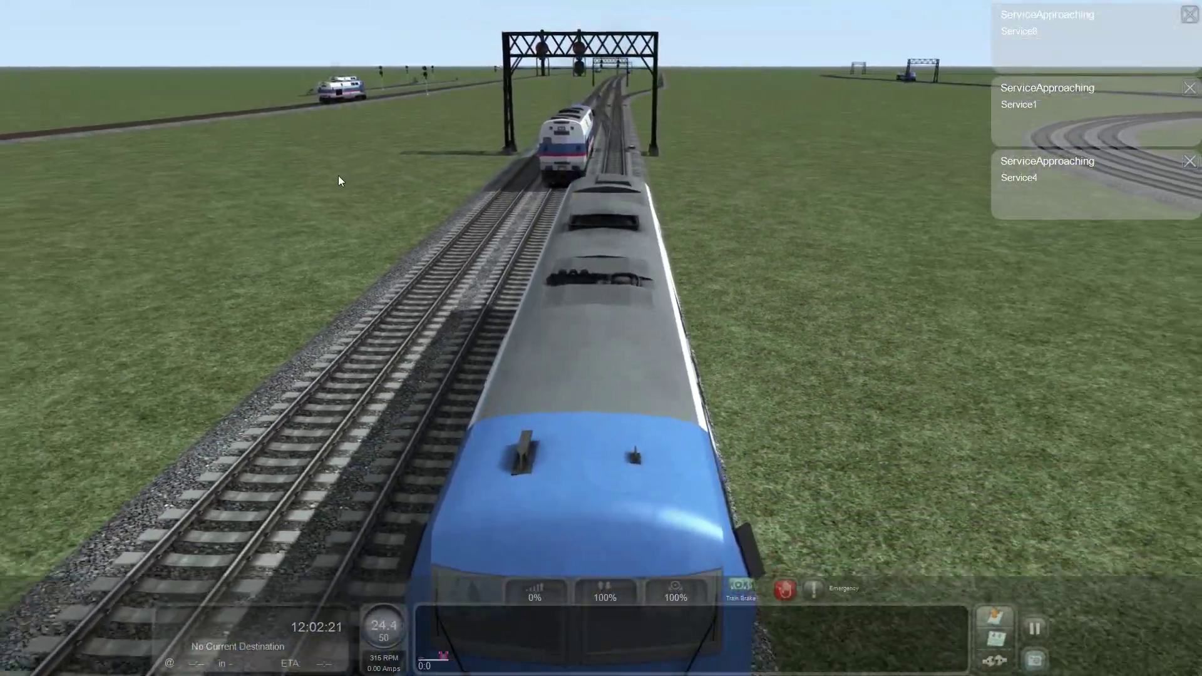
{"action": "right_click_drag", "start_coordinate": [359, 193], "coordinate": [666, 157]}
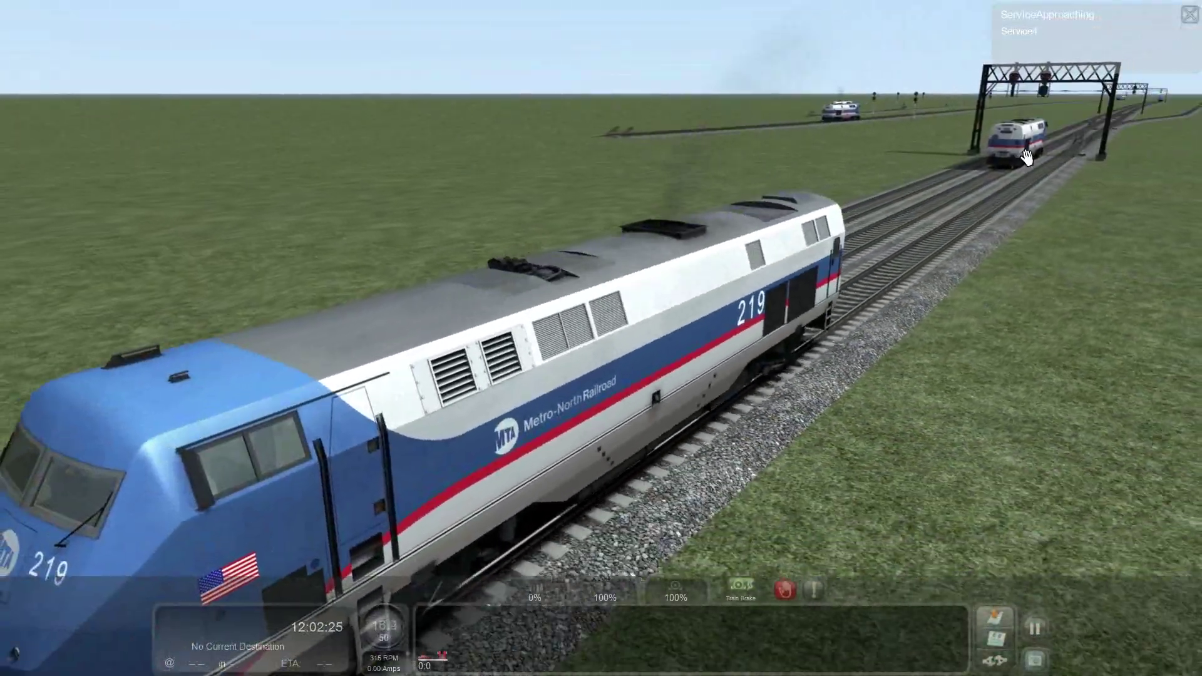
Step: Switch to the locomotive standing at the far gantry and look forward along its roof towards the signals
{"action": "left_click", "coordinate": [1027, 155]}
{"action": "right_click_drag", "start_coordinate": [1027, 155], "coordinate": [679, 208]}
{"action": "key", "text": "9"}
{"action": "key", "text": "9"}
{"action": "right_click_drag", "start_coordinate": [678, 213], "coordinate": [713, 261]}
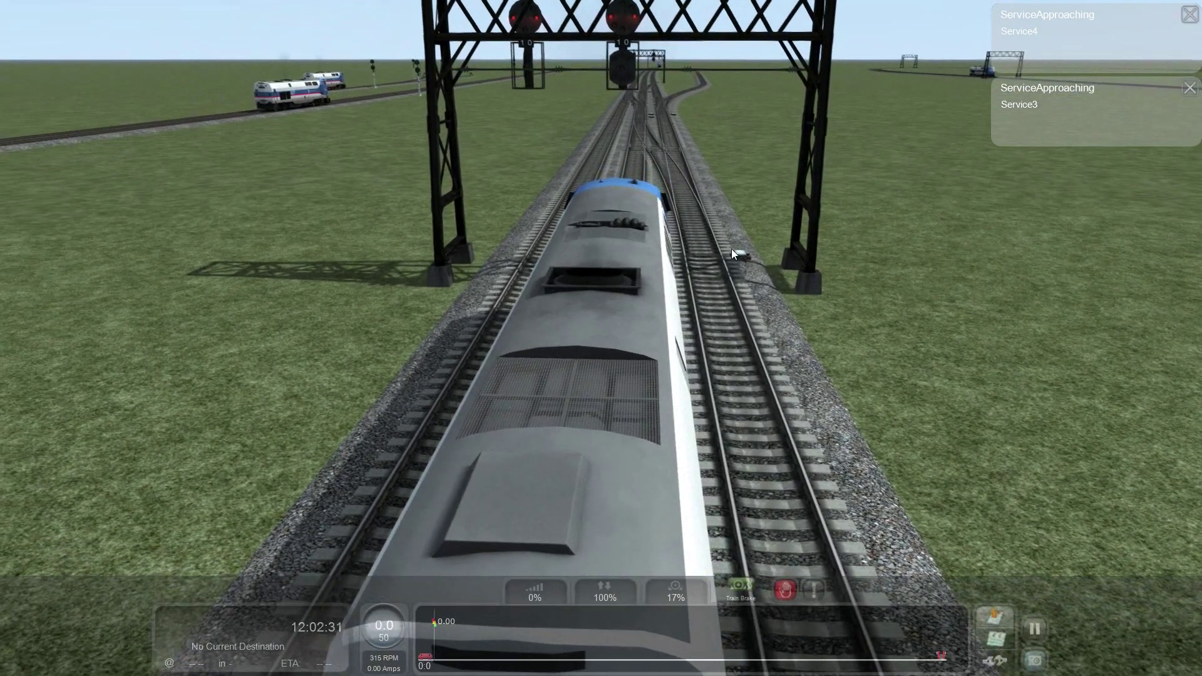
Step: Throw the crossover switch beyond the gantry and check the resulting aspects of the two signals above the locomotive
{"action": "left_click", "coordinate": [649, 115]}
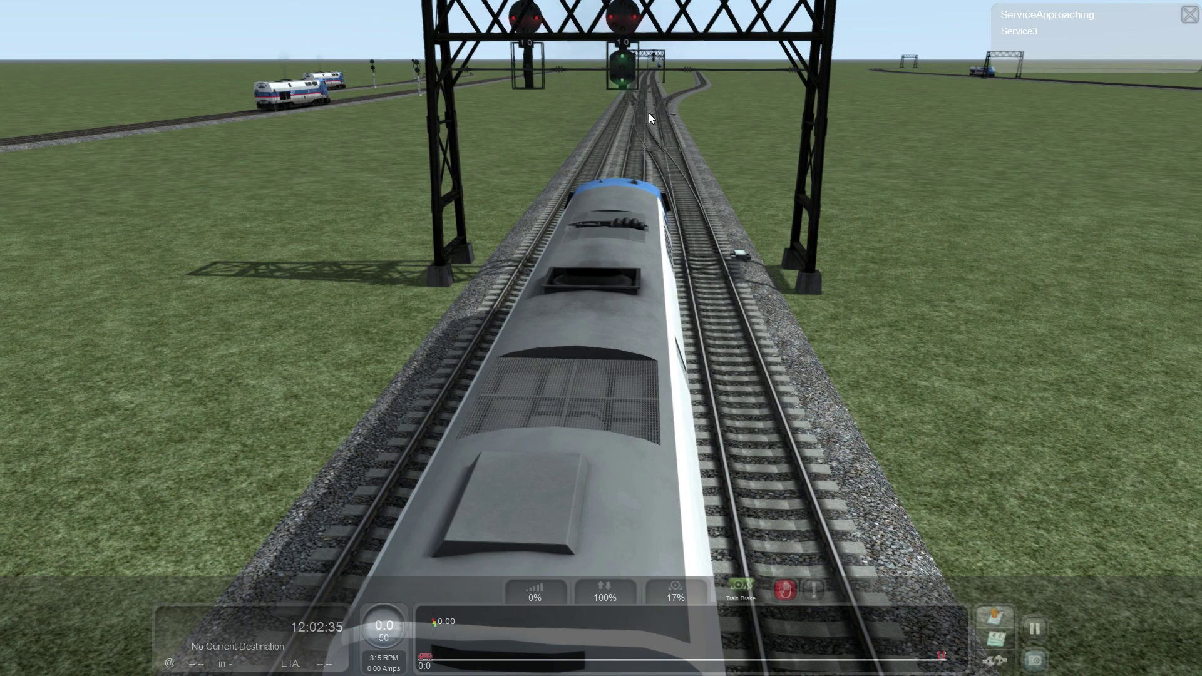
{"action": "right_click_drag", "start_coordinate": [650, 115], "coordinate": [680, 129]}
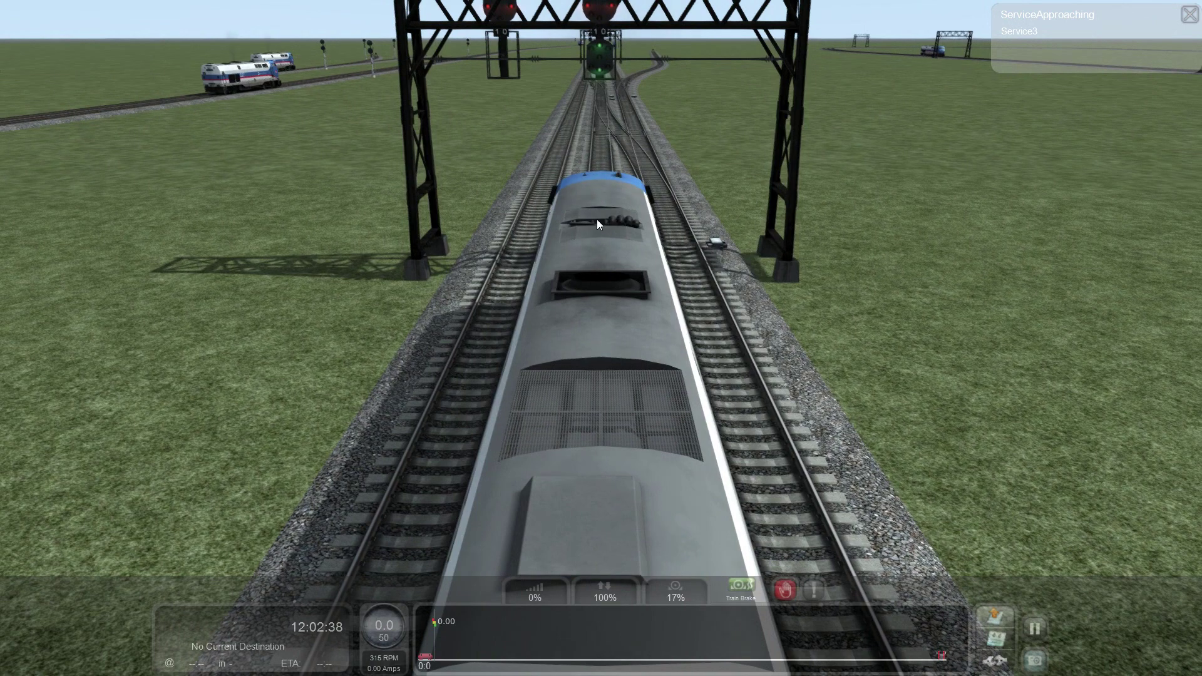
{"action": "right_click_drag", "start_coordinate": [724, 293], "coordinate": [730, 306]}
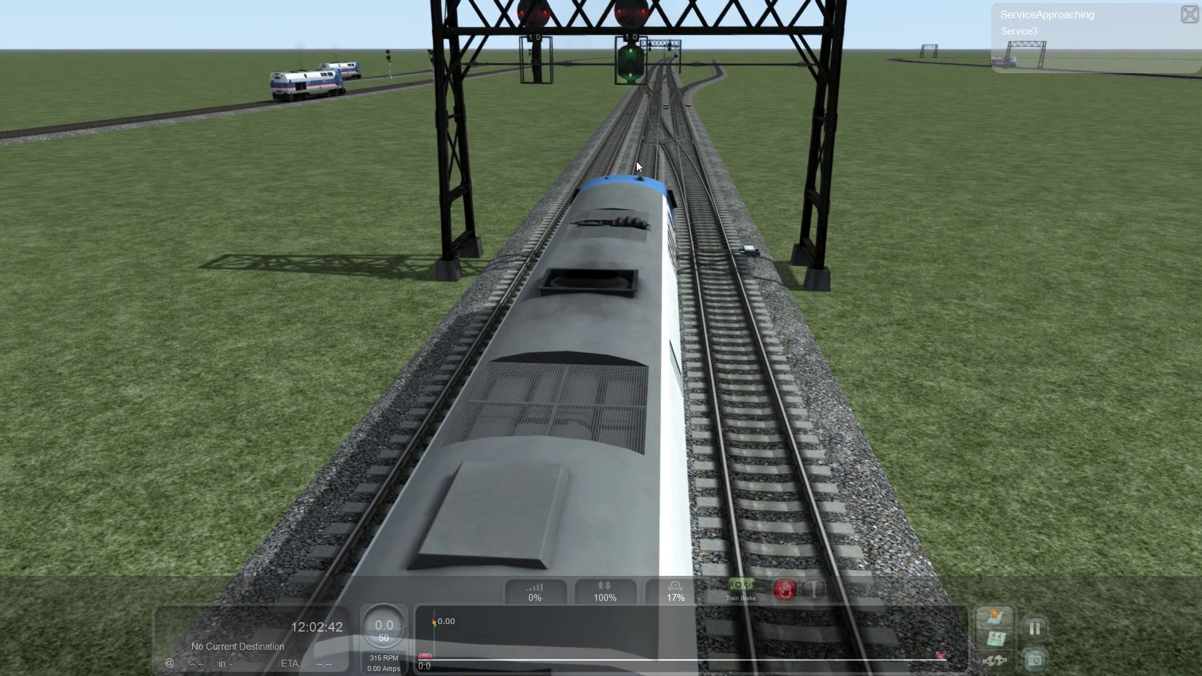
{"action": "right_click_drag", "start_coordinate": [661, 108], "coordinate": [510, 129]}
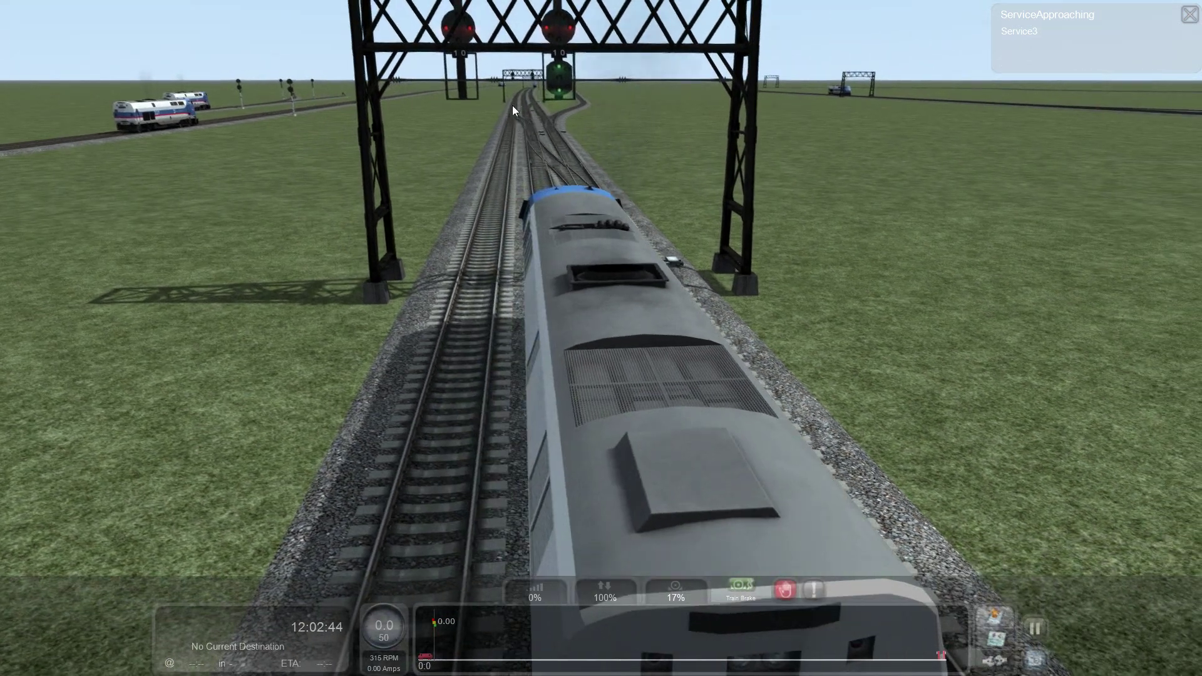
{"action": "right_click_drag", "start_coordinate": [505, 223], "coordinate": [564, 203]}
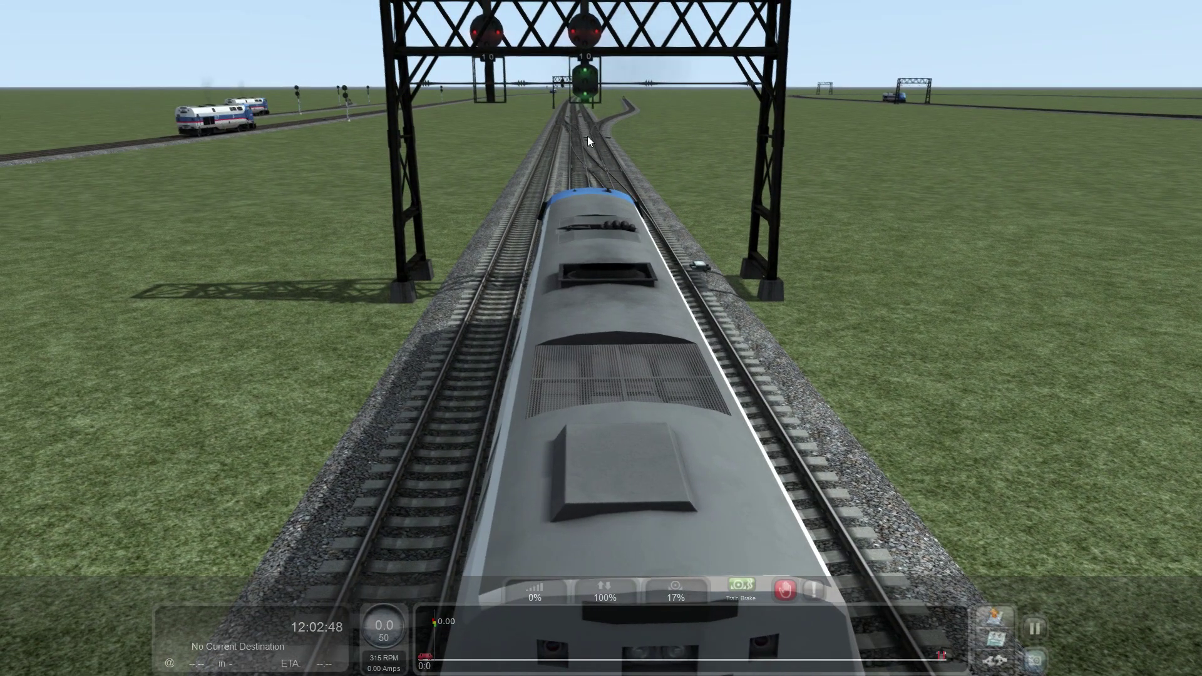
Step: Change the route through the crossovers ahead of the locomotive on the 2D map and return to the driving view
{"action": "key", "text": "9"}
{"action": "left_click_drag", "start_coordinate": [532, 445], "coordinate": [542, 295]}
{"action": "scroll", "coordinate": [544, 305], "scroll_direction": "up", "scroll_amount": 2}
{"action": "left_click_drag", "start_coordinate": [571, 382], "coordinate": [522, 383]}
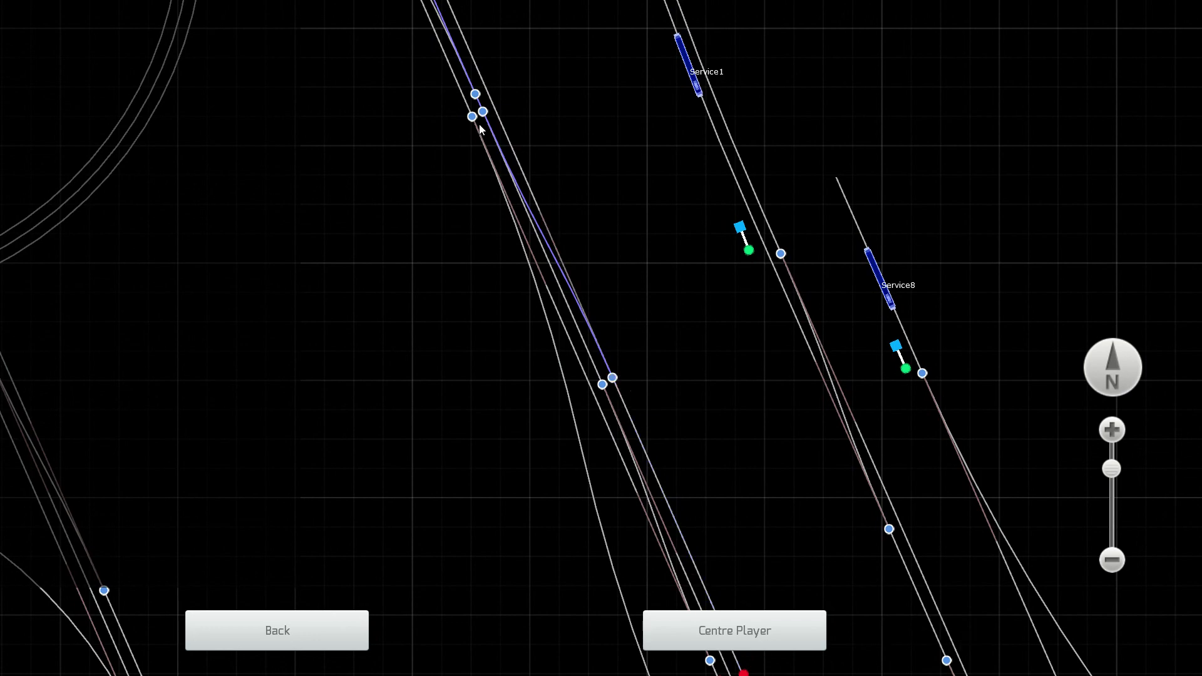
{"action": "left_click", "coordinate": [364, 619]}
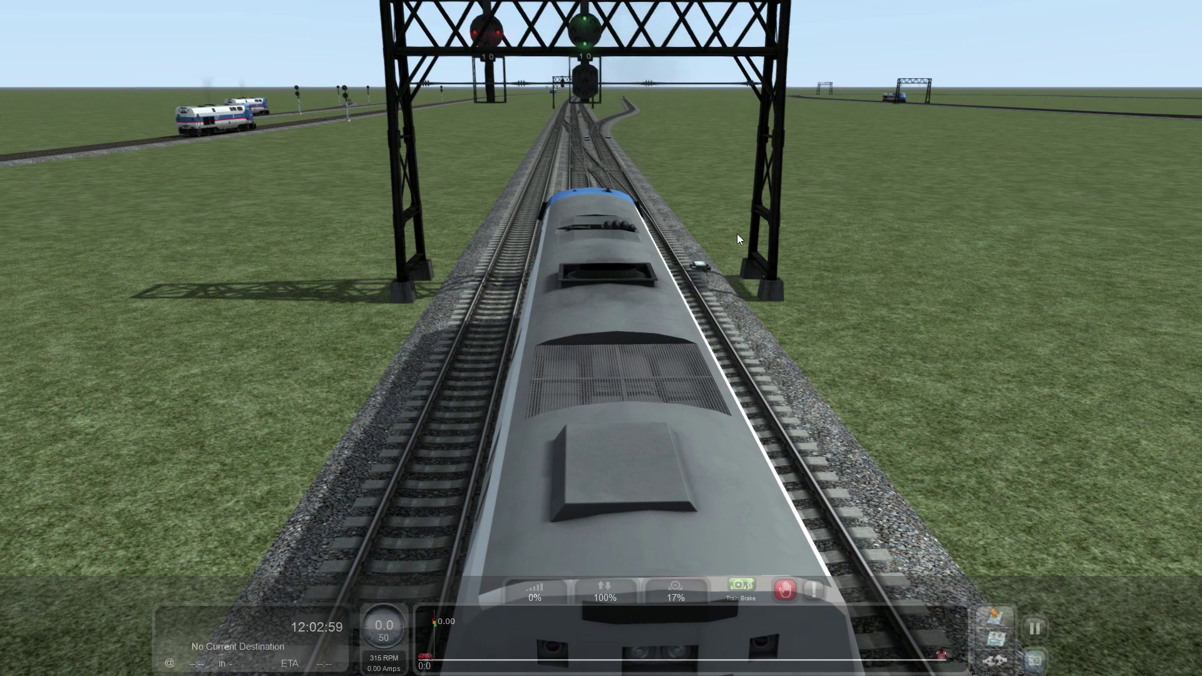
Step: Open the World Editor and move to the empty gantry at the three-track diamond crossing
{"action": "key", "text": "Escape"}
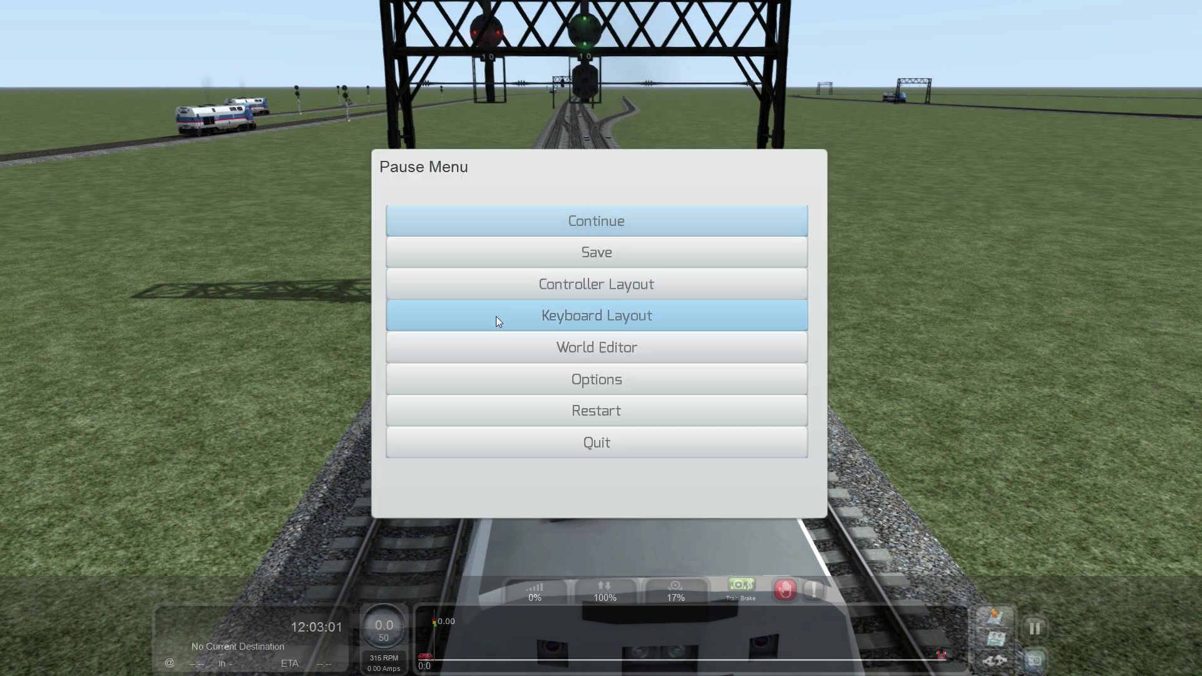
{"action": "left_click", "coordinate": [534, 357]}
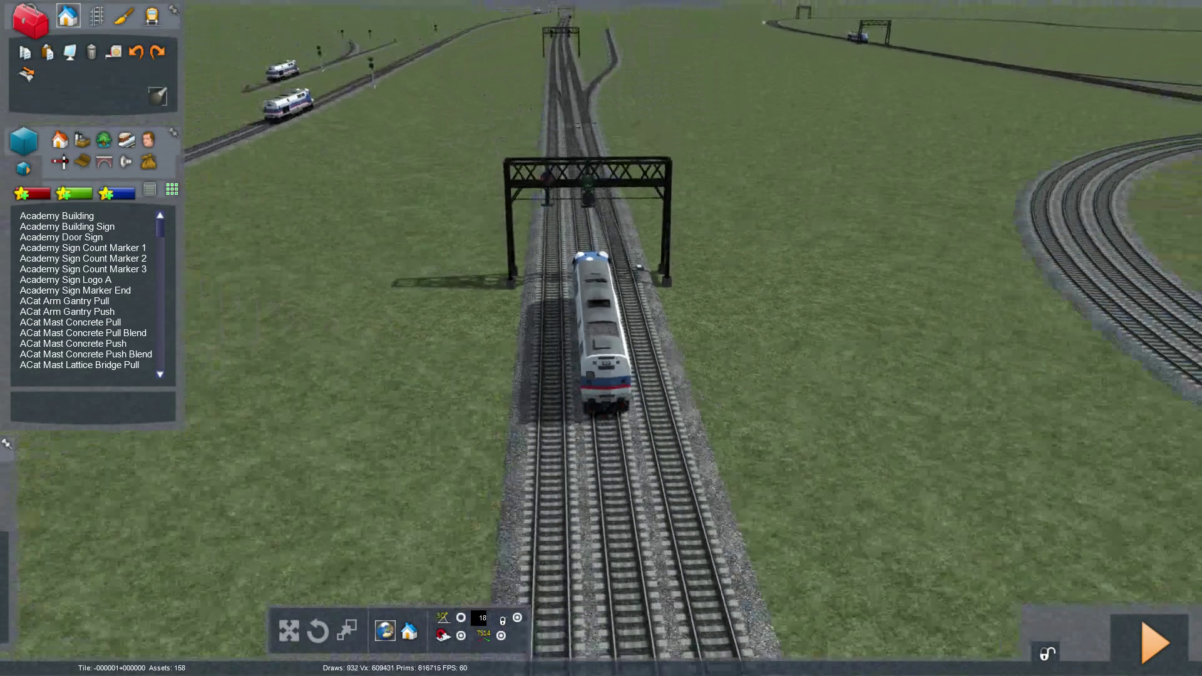
{"action": "right_click_drag", "start_coordinate": [602, 338], "coordinate": [680, 251]}
{"action": "key", "text": "Up"}
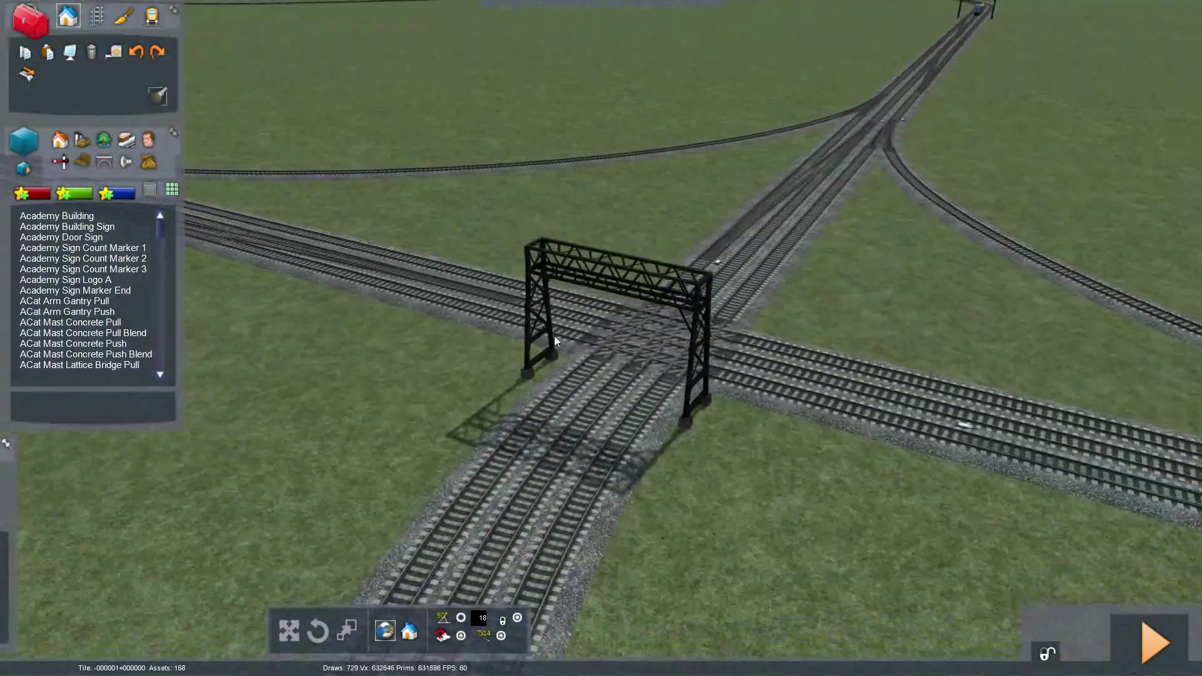
{"action": "scroll", "coordinate": [554, 335], "scroll_direction": "up", "scroll_amount": 2}
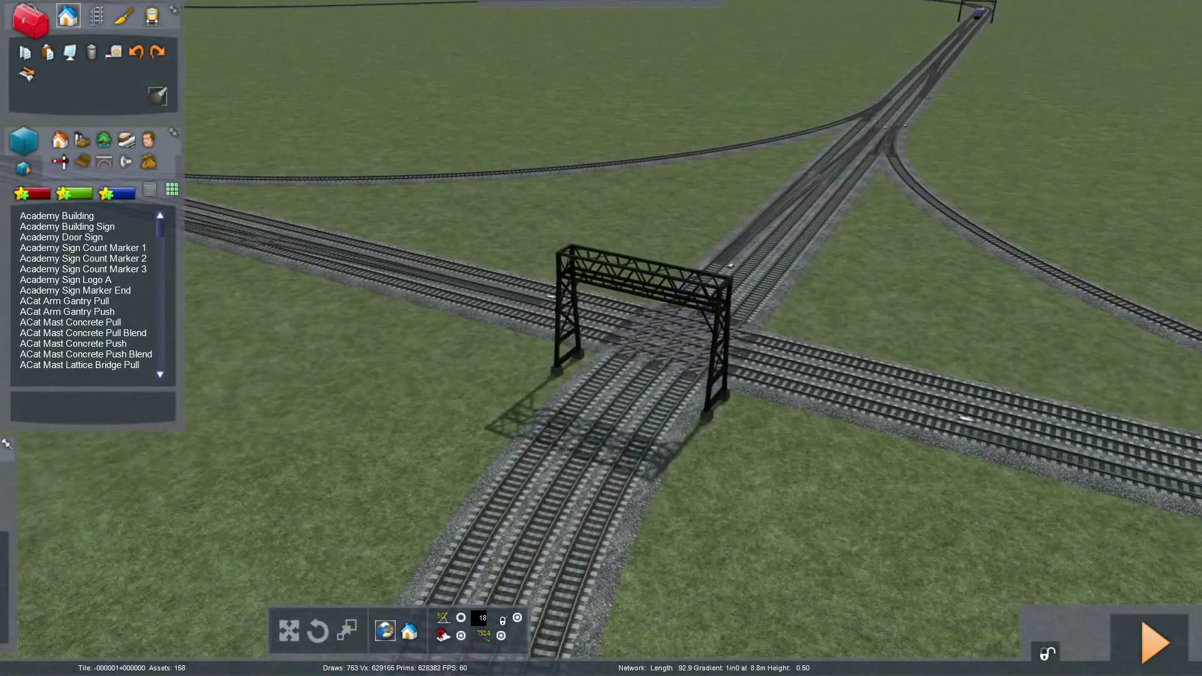
{"action": "key", "text": "ctrl+s"}
{"action": "left_click", "coordinate": [537, 457]}
{"action": "right_click_drag", "start_coordinate": [521, 438], "coordinate": [682, 379]}
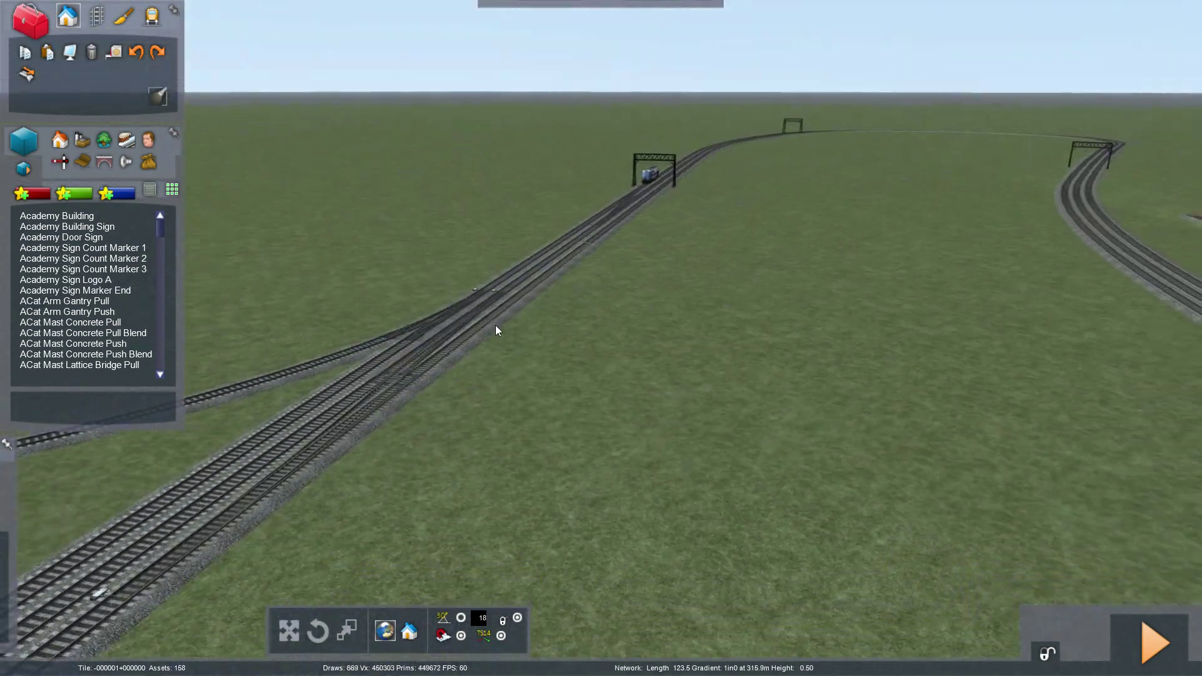
Step: Survey the three-track line and its large curve beyond the diamond crossing
{"action": "right_click_drag", "start_coordinate": [655, 313], "coordinate": [529, 229]}
{"action": "right_click_drag", "start_coordinate": [600, 189], "coordinate": [466, 246]}
{"action": "right_click_drag", "start_coordinate": [664, 269], "coordinate": [695, 175]}
{"action": "scroll", "coordinate": [793, 228], "scroll_direction": "down", "scroll_amount": 3}
{"action": "scroll", "coordinate": [826, 244], "scroll_direction": "up", "scroll_amount": 5}
{"action": "scroll", "coordinate": [695, 175], "scroll_direction": "up", "scroll_amount": 3}
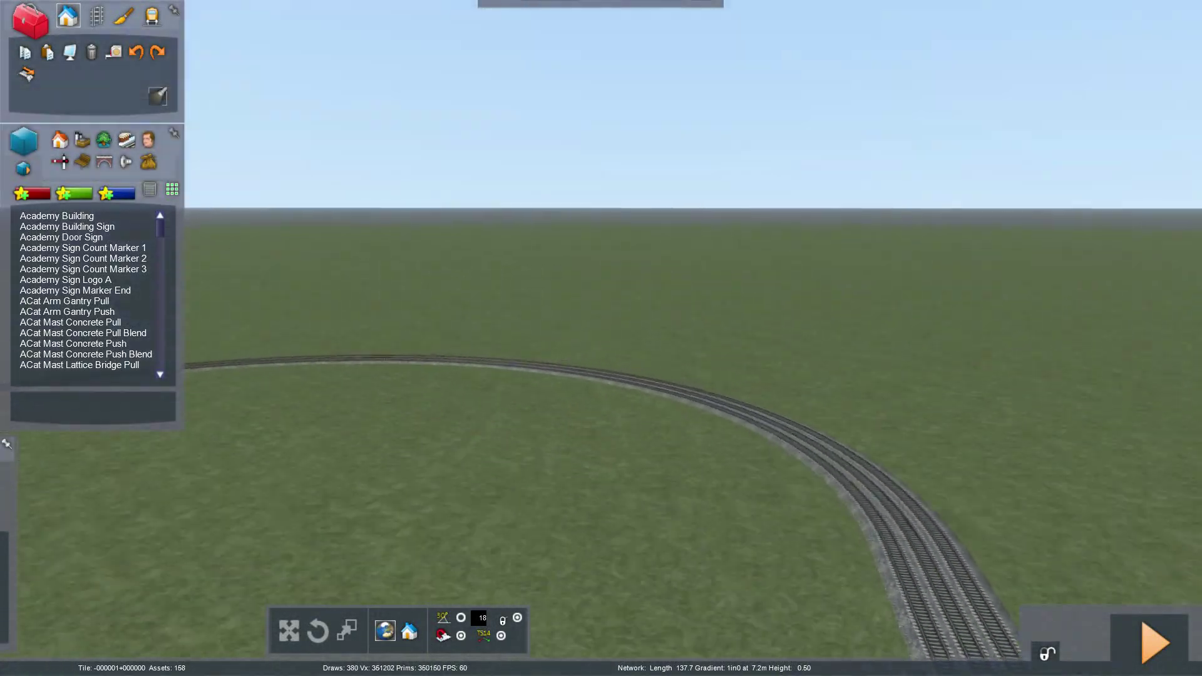
{"action": "right_click_drag", "start_coordinate": [300, 88], "coordinate": [448, 119]}
{"action": "scroll", "coordinate": [447, 119], "scroll_direction": "up", "scroll_amount": 3}
{"action": "scroll", "coordinate": [431, 397], "scroll_direction": "up", "scroll_amount": 5}
Step: Examine the empty gantry at the diamond crossing together with the crossovers and diverging tracks beyond it
{"action": "right_click_drag", "start_coordinate": [430, 396], "coordinate": [351, 414]}
{"action": "scroll", "coordinate": [351, 414], "scroll_direction": "up", "scroll_amount": 3}
{"action": "right_click_drag", "start_coordinate": [351, 320], "coordinate": [449, 371]}
{"action": "scroll", "coordinate": [444, 313], "scroll_direction": "up", "scroll_amount": 4}
{"action": "scroll", "coordinate": [448, 371], "scroll_direction": "down", "scroll_amount": 4}
{"action": "scroll", "coordinate": [486, 322], "scroll_direction": "up", "scroll_amount": 3}
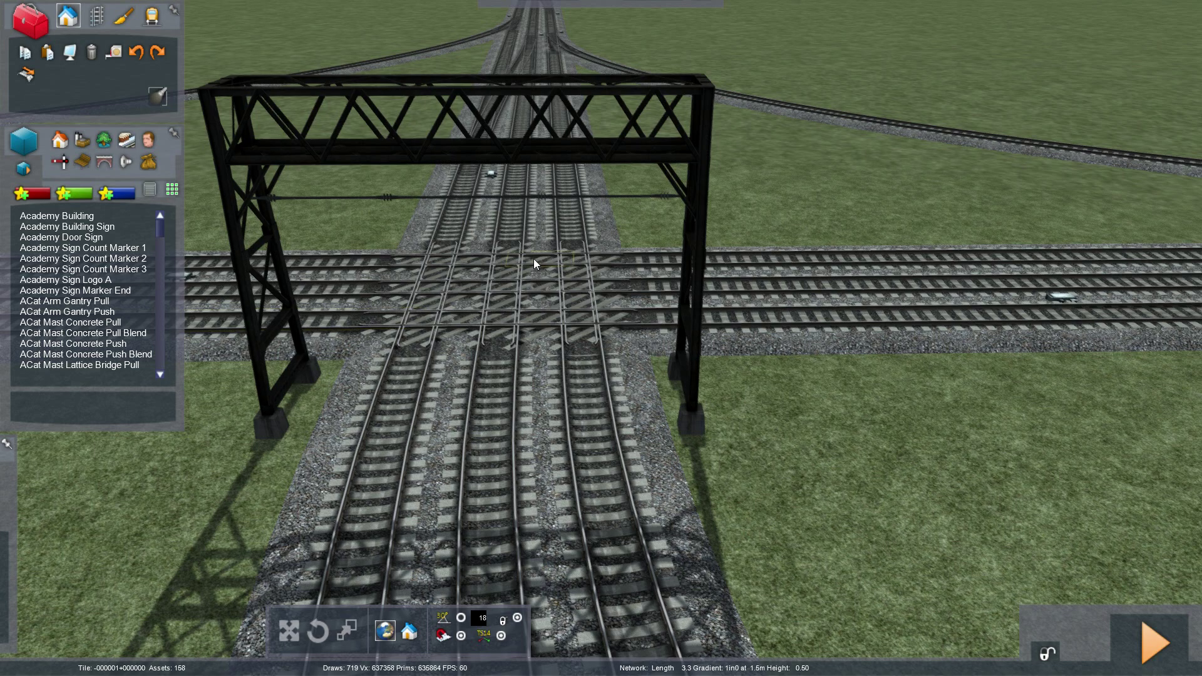
{"action": "scroll", "coordinate": [583, 234], "scroll_direction": "up", "scroll_amount": 3}
{"action": "right_click_drag", "start_coordinate": [559, 273], "coordinate": [615, 177]}
{"action": "scroll", "coordinate": [588, 251], "scroll_direction": "down", "scroll_amount": 6}
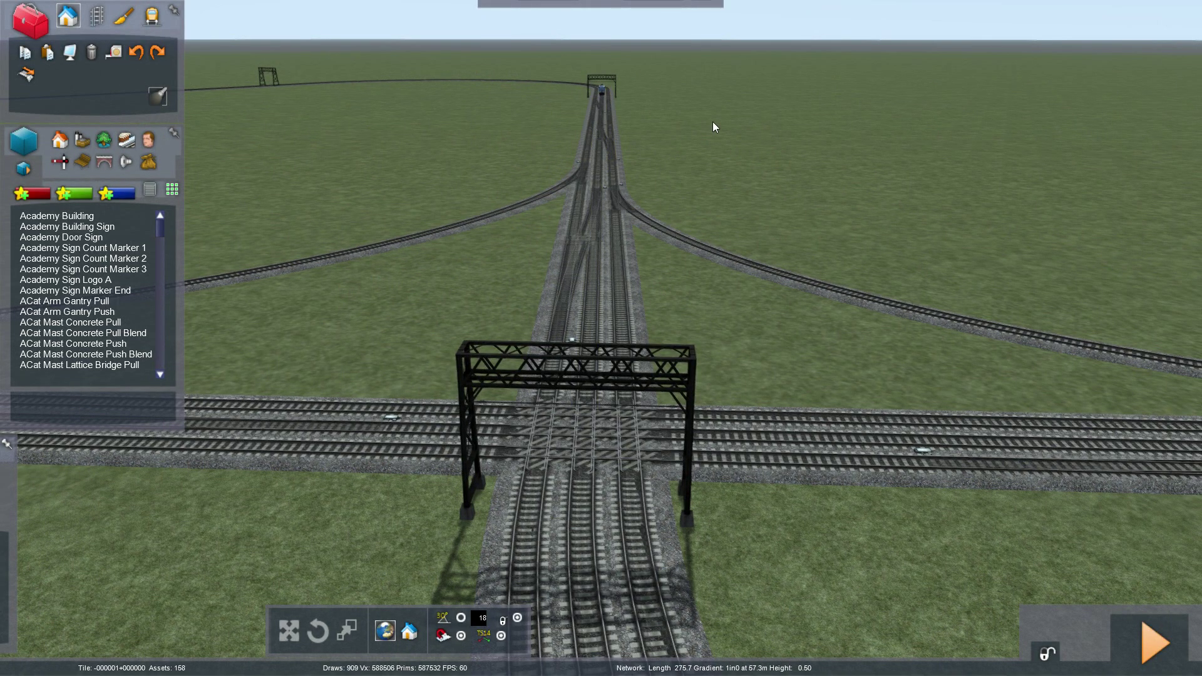
Step: Examine the three-track line between the gantry at the diamond crossing and the far gantry near the train, including its switches
{"action": "key", "text": "Up"}
{"action": "key", "text": "Right"}
{"action": "scroll", "coordinate": [671, 392], "scroll_direction": "up", "scroll_amount": 5}
{"action": "right_click_drag", "start_coordinate": [670, 392], "coordinate": [687, 501]}
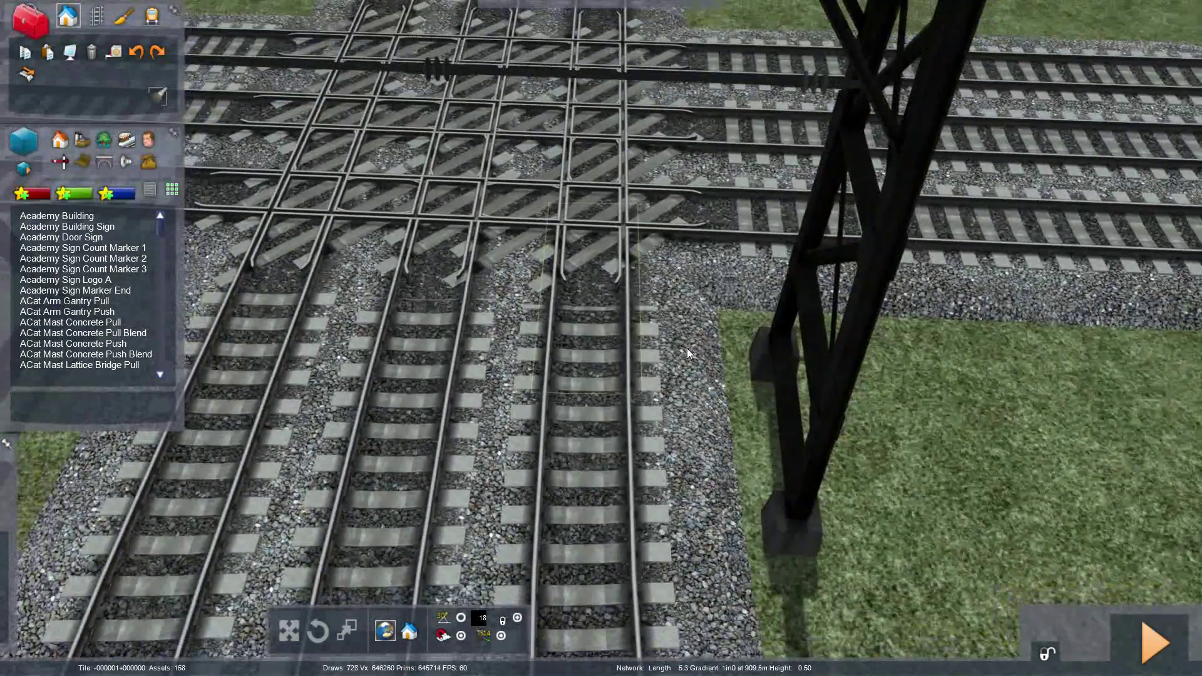
{"action": "right_click_drag", "start_coordinate": [618, 332], "coordinate": [616, 250]}
{"action": "scroll", "coordinate": [619, 332], "scroll_direction": "down", "scroll_amount": 2}
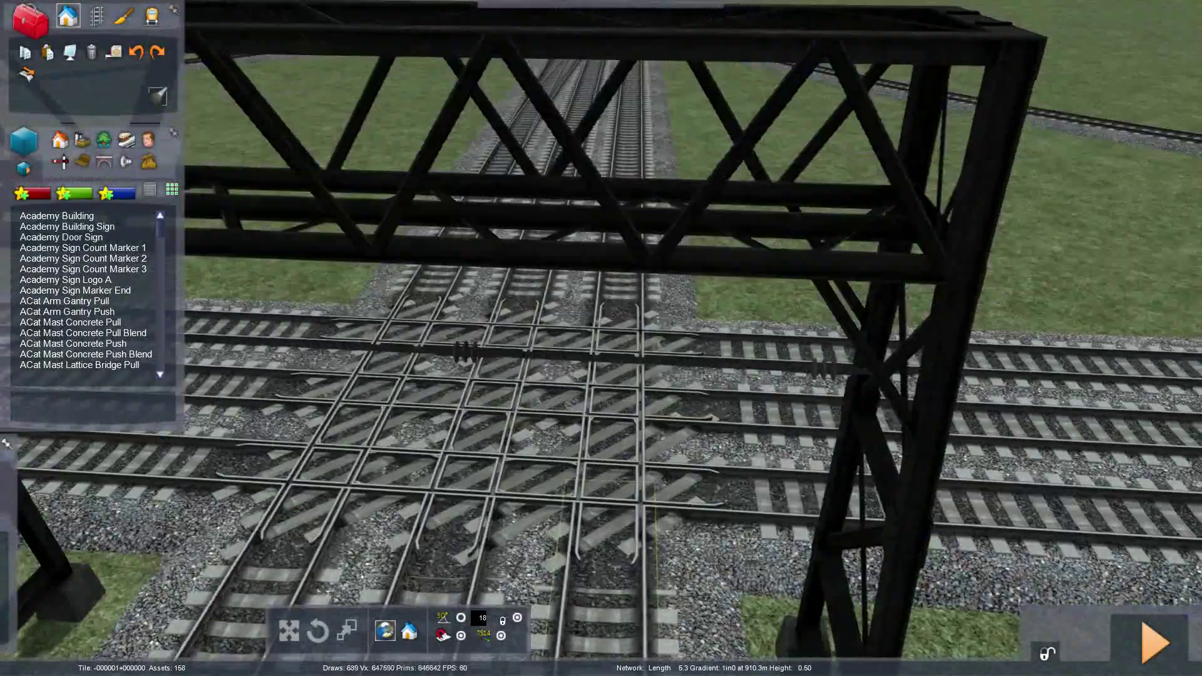
{"action": "scroll", "coordinate": [613, 438], "scroll_direction": "down", "scroll_amount": 3}
{"action": "right_click_drag", "start_coordinate": [614, 438], "coordinate": [615, 288]}
{"action": "key", "text": "Up"}
{"action": "key", "text": "Up"}
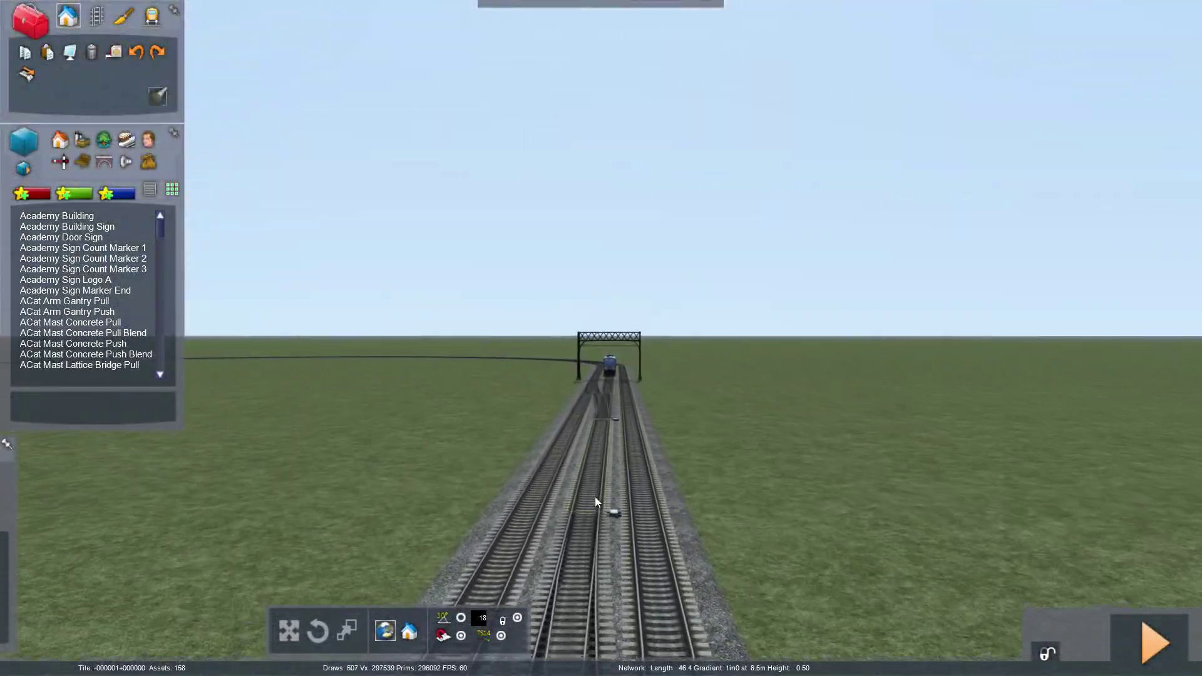
{"action": "right_click_drag", "start_coordinate": [593, 378], "coordinate": [851, 377]}
{"action": "key", "text": "Up"}
{"action": "key", "text": "Up"}
{"action": "right_click_drag", "start_coordinate": [601, 376], "coordinate": [310, 407]}
{"action": "key", "text": "Down"}
{"action": "right_click_drag", "start_coordinate": [515, 391], "coordinate": [519, 484]}
{"action": "scroll", "coordinate": [518, 483], "scroll_direction": "up", "scroll_amount": 4}
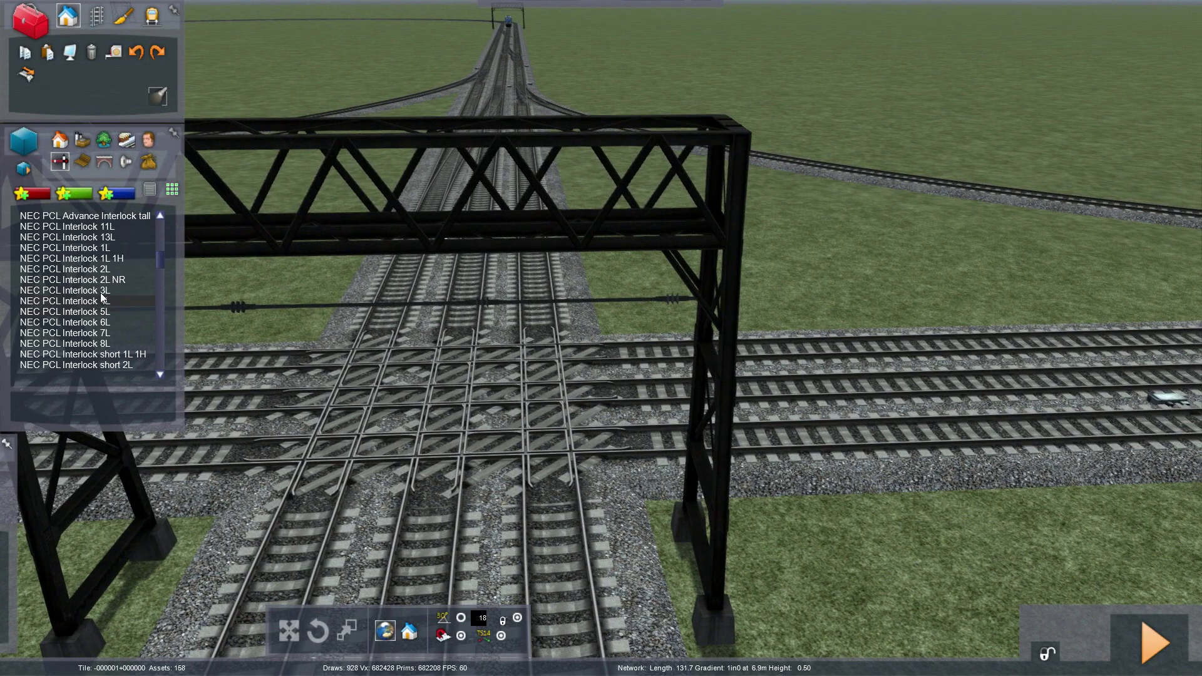
Step: Place an NEC PCL Interlock 3L signal on the right-hand track before the crossing, with links on all three tracks at the far gantry
{"action": "left_click", "coordinate": [94, 290]}
{"action": "scroll", "coordinate": [551, 527], "scroll_direction": "down", "scroll_amount": 3}
{"action": "left_click", "coordinate": [594, 582]}
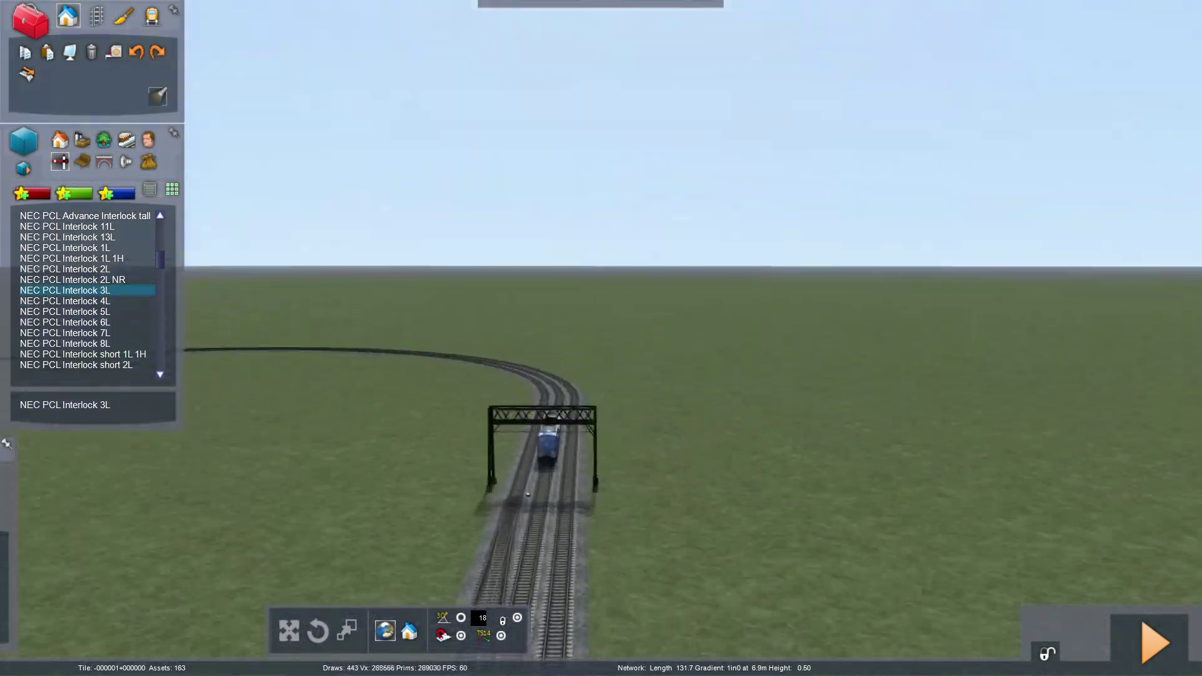
{"action": "right_click_drag", "start_coordinate": [613, 382], "coordinate": [613, 465]}
{"action": "scroll", "coordinate": [613, 465], "scroll_direction": "up", "scroll_amount": 4}
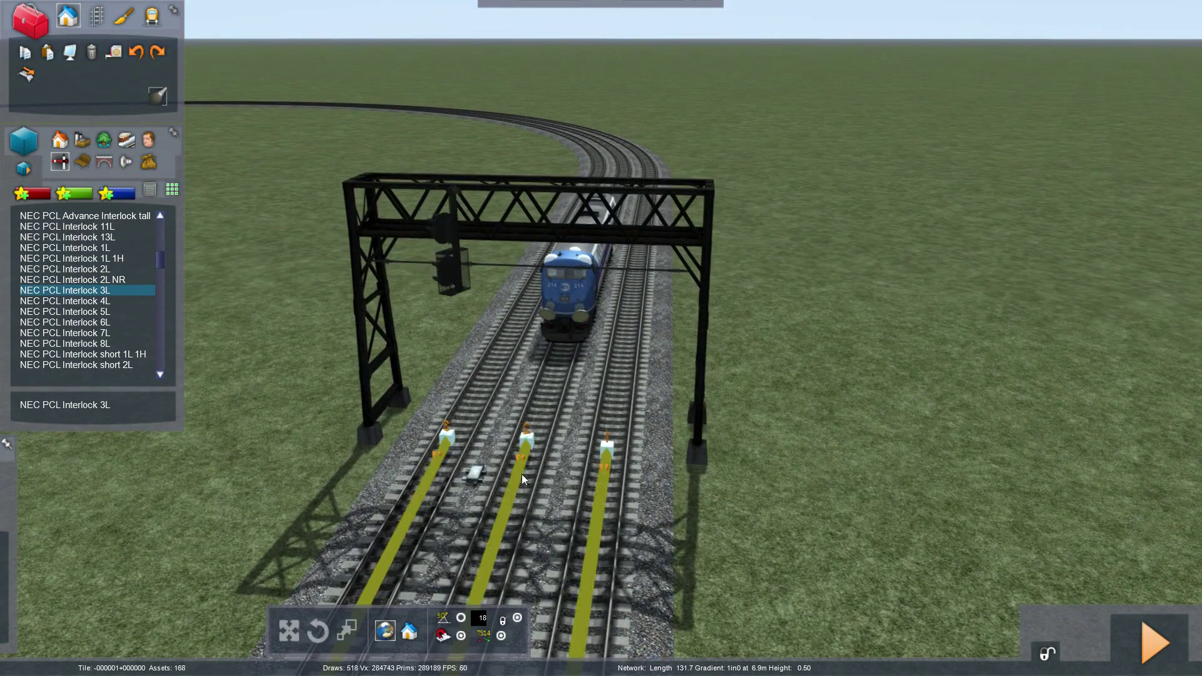
{"action": "scroll", "coordinate": [488, 464], "scroll_direction": "down", "scroll_amount": 2}
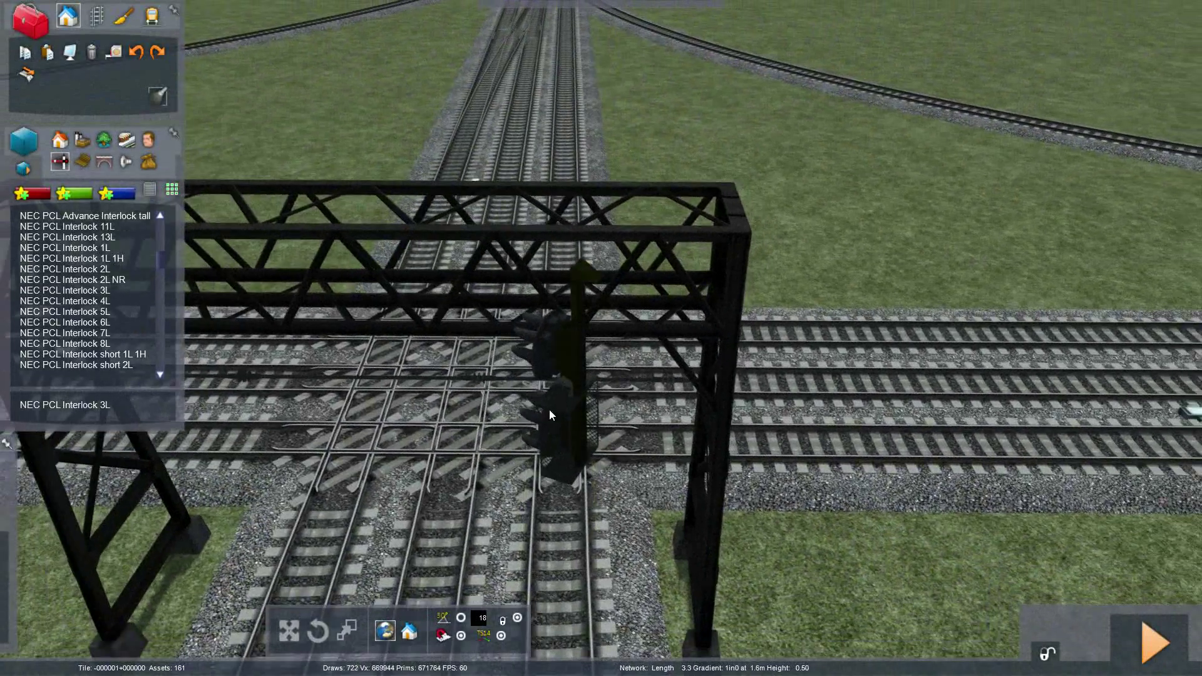
Step: Rotate the 3L signal to face along its track and shift it to the track's right side under the near gantry
{"action": "left_click", "coordinate": [551, 412]}
{"action": "scroll", "coordinate": [550, 412], "scroll_direction": "down", "scroll_amount": 2}
{"action": "right_click_drag", "start_coordinate": [550, 413], "coordinate": [587, 562]}
{"action": "left_click_drag", "start_coordinate": [580, 542], "coordinate": [772, 509]}
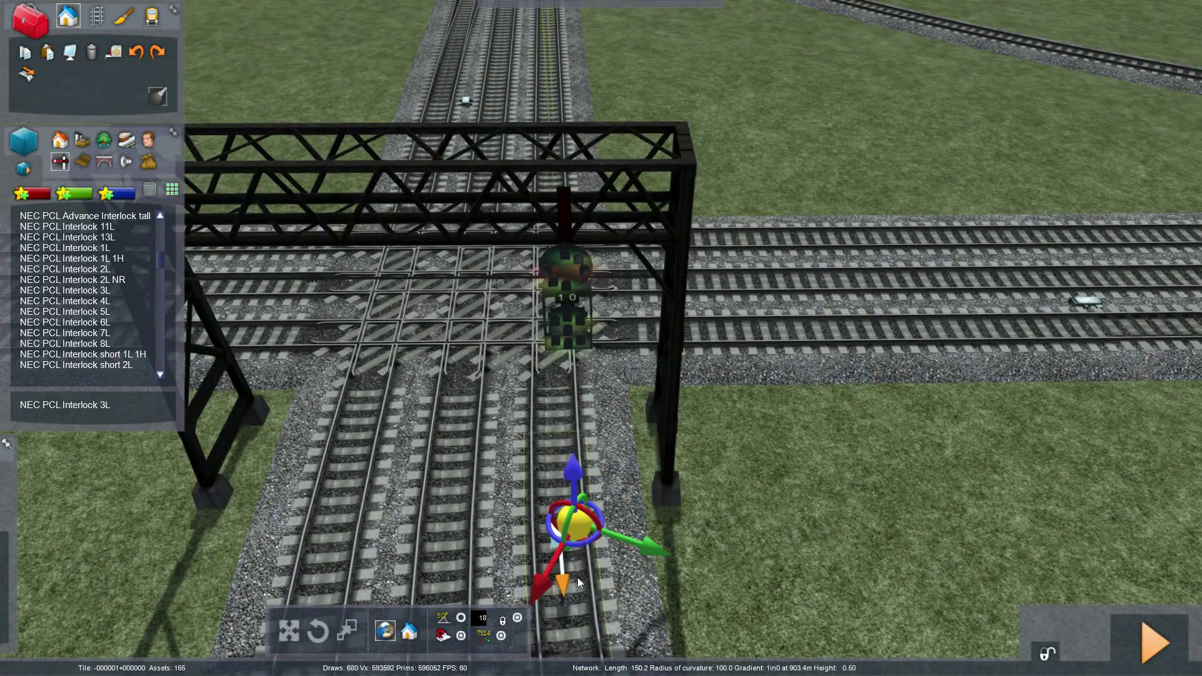
{"action": "left_click", "coordinate": [561, 565]}
{"action": "right_click_drag", "start_coordinate": [581, 566], "coordinate": [607, 491]}
{"action": "key", "text": "Up"}
{"action": "key", "text": "Up"}
{"action": "key", "text": "Up"}
{"action": "left_click", "coordinate": [667, 414]}
{"action": "left_click", "coordinate": [538, 393]}
{"action": "mouse_move", "coordinate": [579, 450]}
{"action": "right_mouse_down"}
{"action": "mouse_move", "coordinate": [350, 370]}
{"action": "mouse_move", "coordinate": [279, 299]}
{"action": "mouse_move", "coordinate": [298, 367]}
{"action": "mouse_move", "coordinate": [514, 495]}
{"action": "mouse_move", "coordinate": [569, 436]}
{"action": "right_mouse_up"}
{"action": "key", "text": "Up"}
{"action": "key", "text": "Down"}
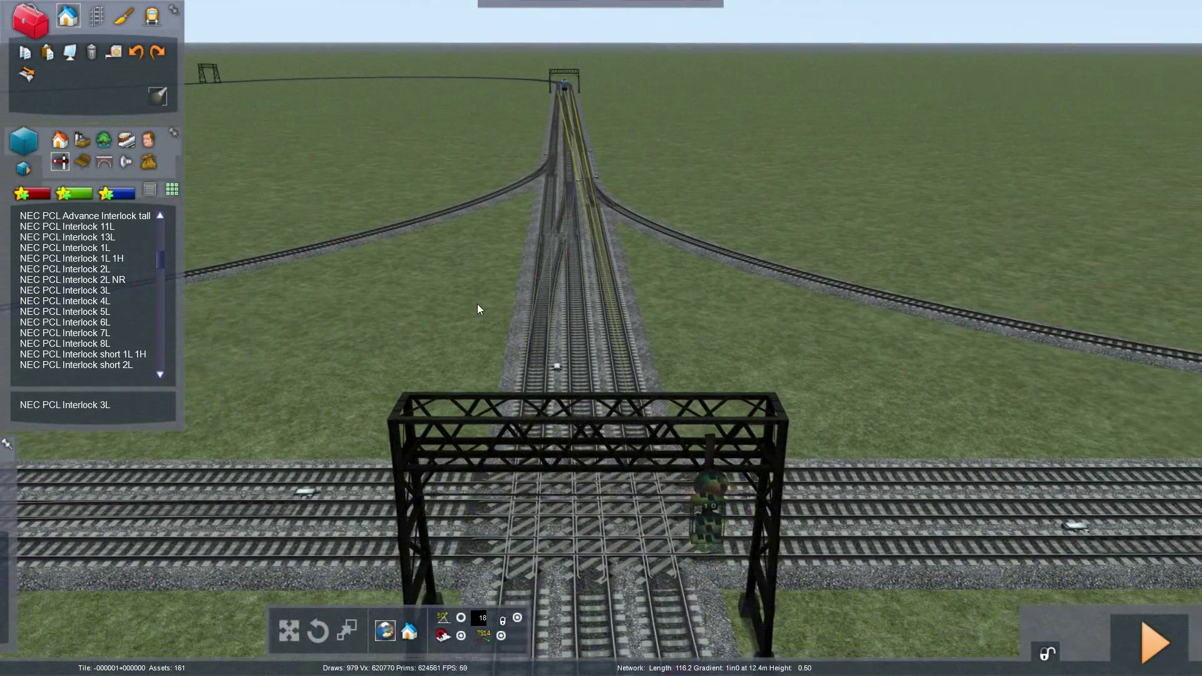
Step: Place an NEC PCL Interlock 2L signal on the middle track before the crossing and set its links at the far gantry
{"action": "key", "text": "Up"}
{"action": "right_click_drag", "start_coordinate": [550, 95], "coordinate": [551, 120]}
{"action": "key", "text": "Down"}
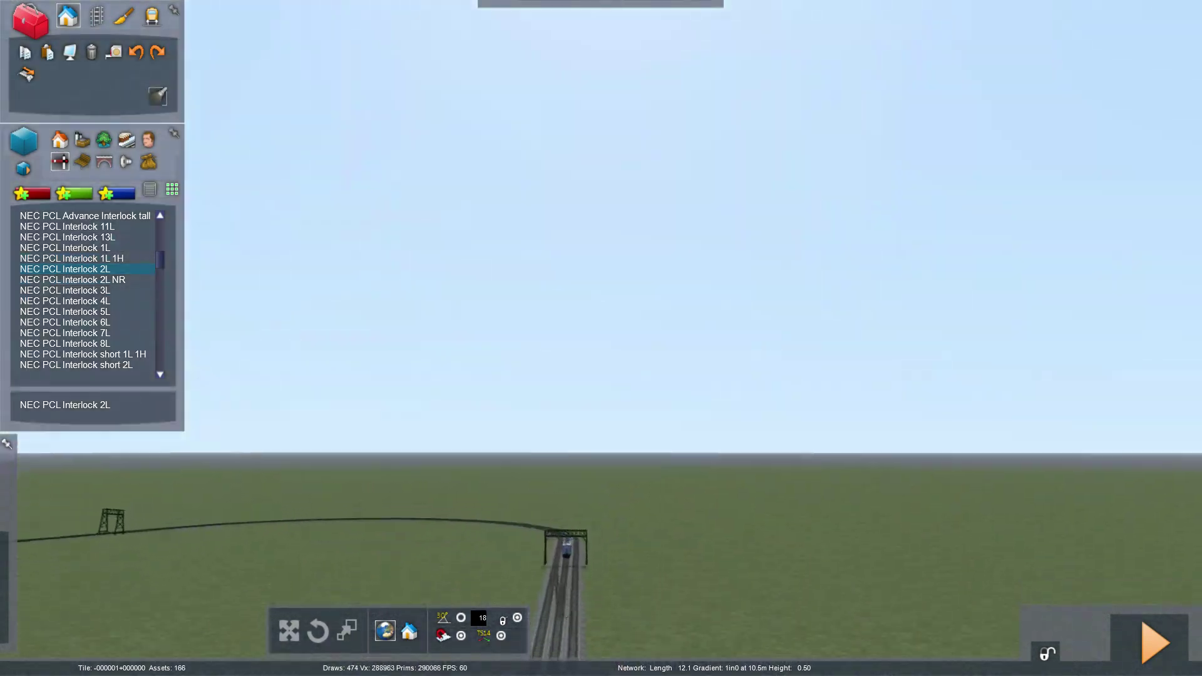
{"action": "key", "text": "Up"}
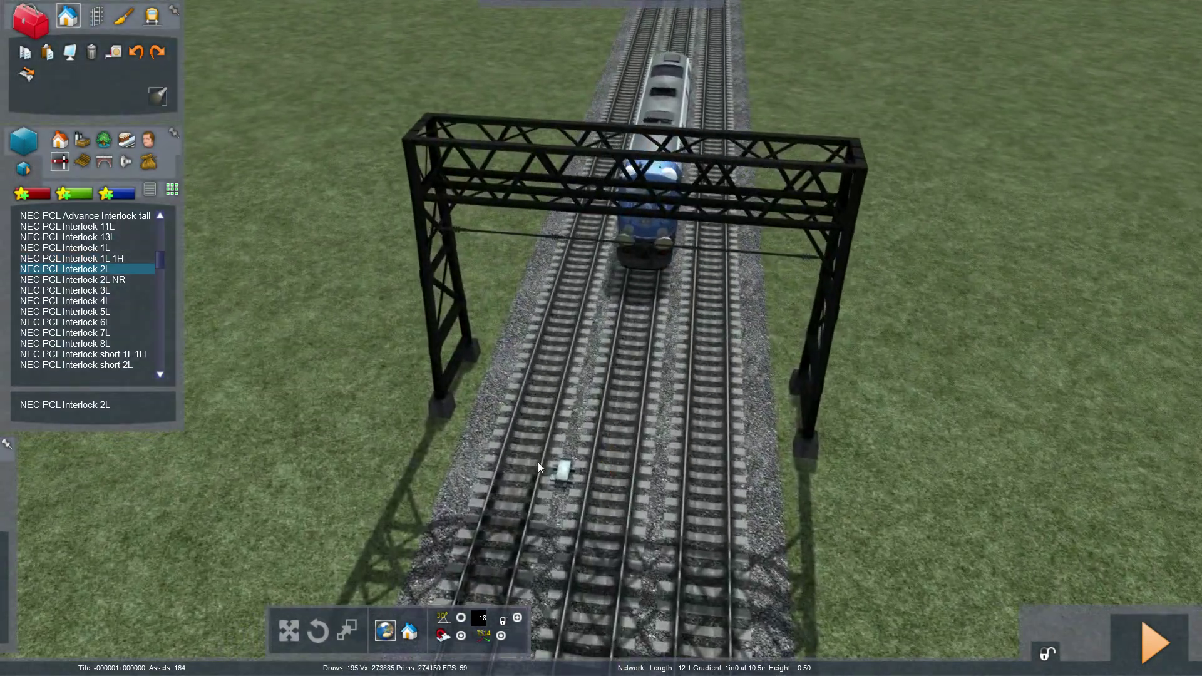
{"action": "left_click", "coordinate": [530, 441]}
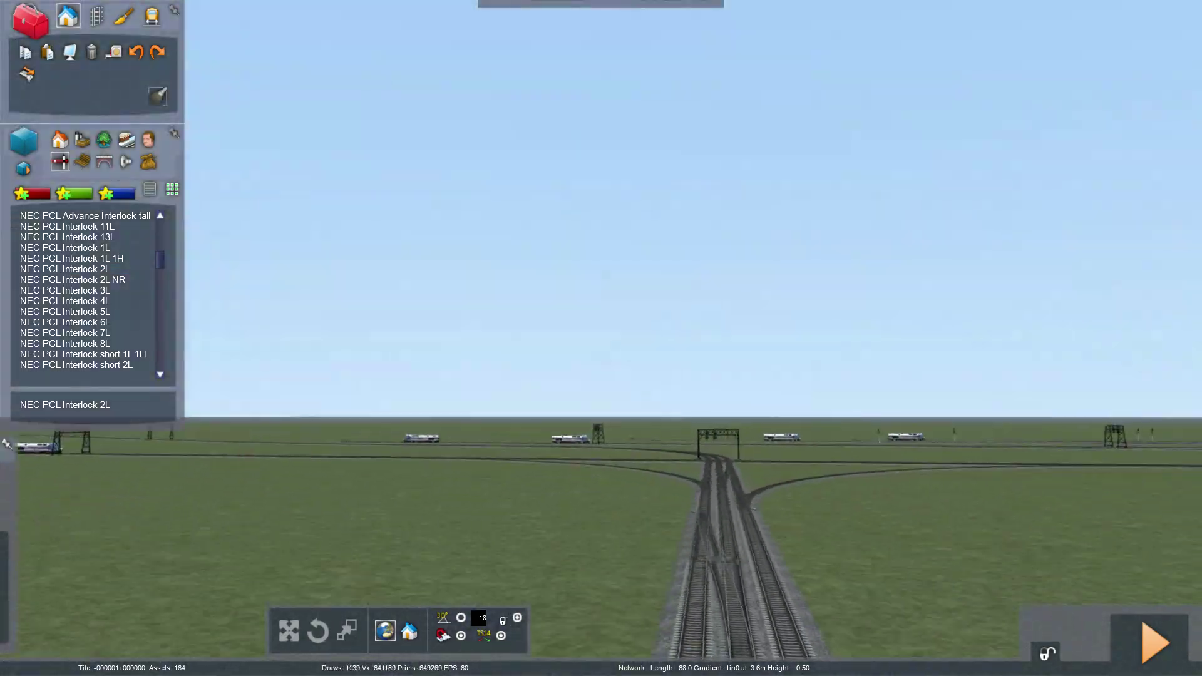
{"action": "key", "text": "Up"}
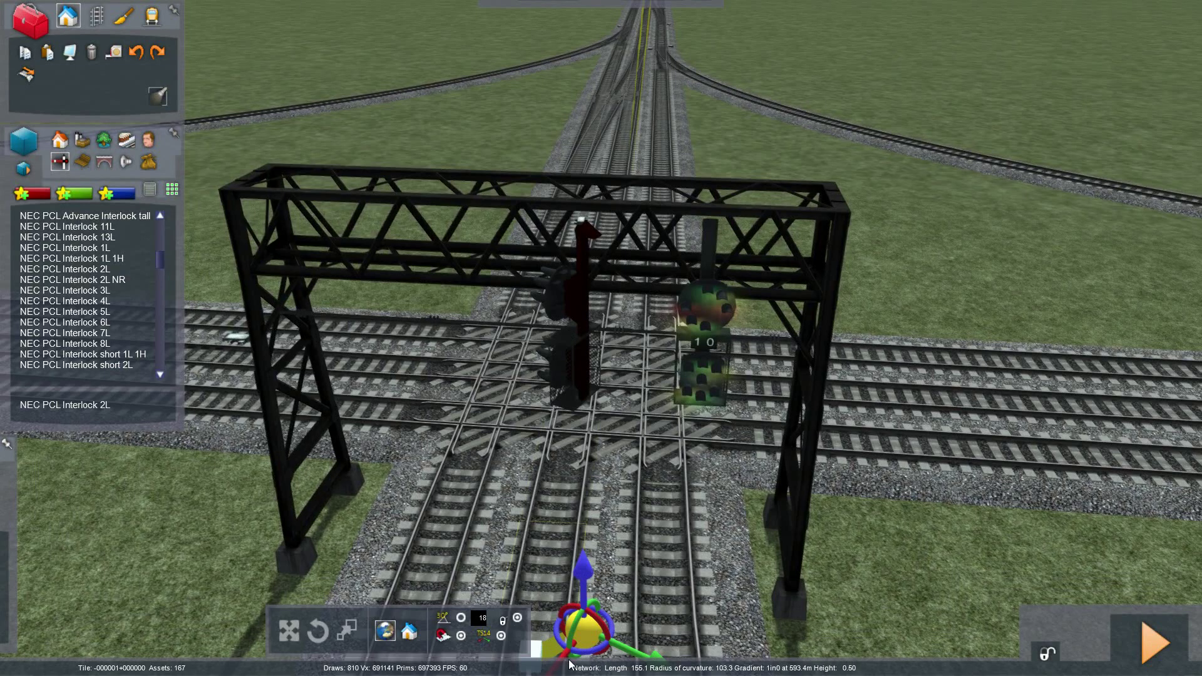
Step: Rotate the middle track's 2L signal to face along the line and shift it to the right of its track under the gantry
{"action": "left_click_drag", "start_coordinate": [581, 651], "coordinate": [773, 638]}
{"action": "right_click_drag", "start_coordinate": [463, 401], "coordinate": [455, 461]}
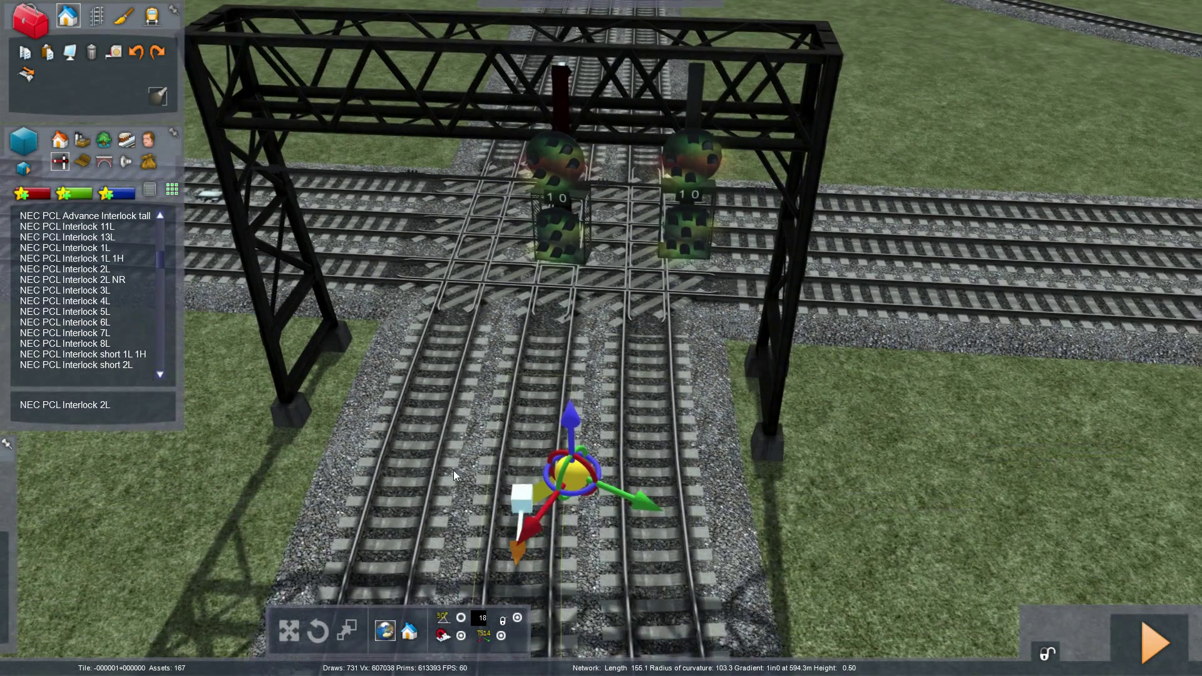
{"action": "left_click", "coordinate": [524, 501]}
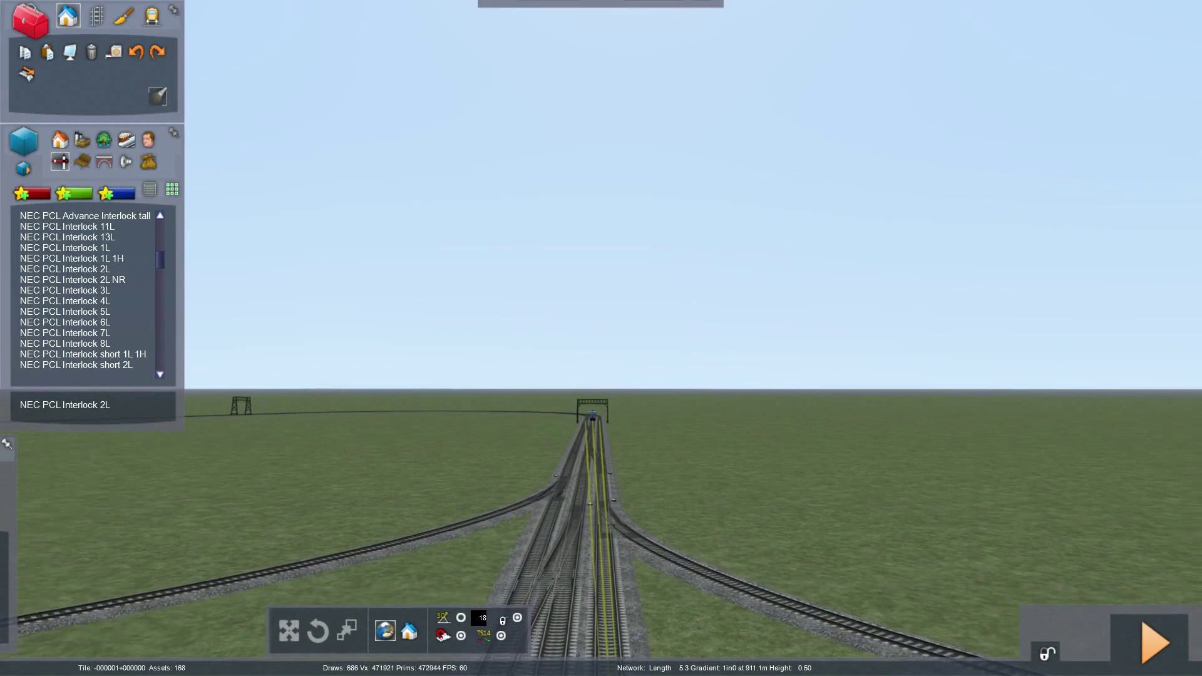
{"action": "key", "text": "Up"}
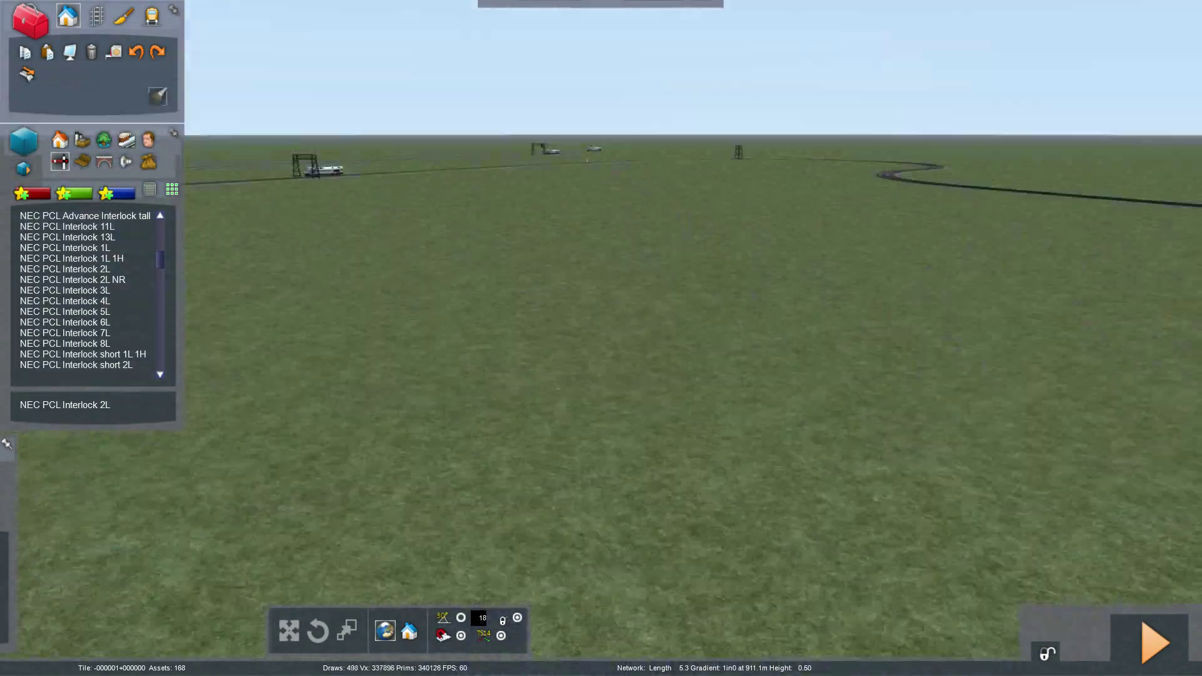
{"action": "key", "text": "Up"}
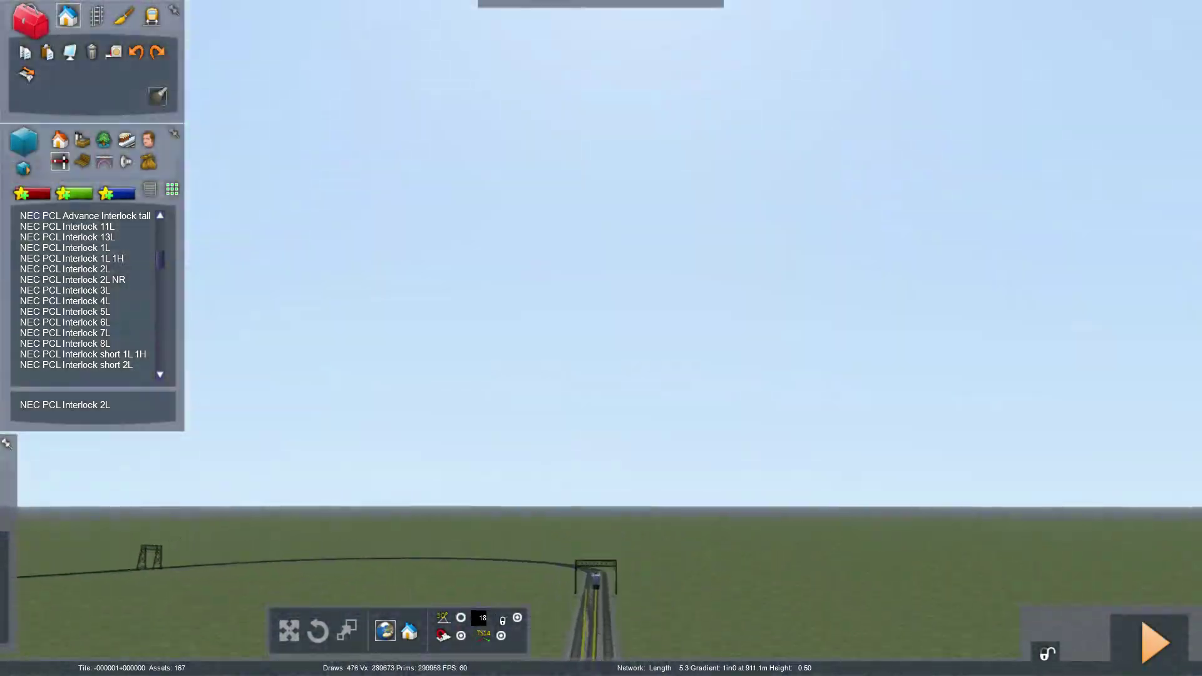
{"action": "key", "text": "Up"}
{"action": "right_click_drag", "start_coordinate": [416, 263], "coordinate": [416, 374]}
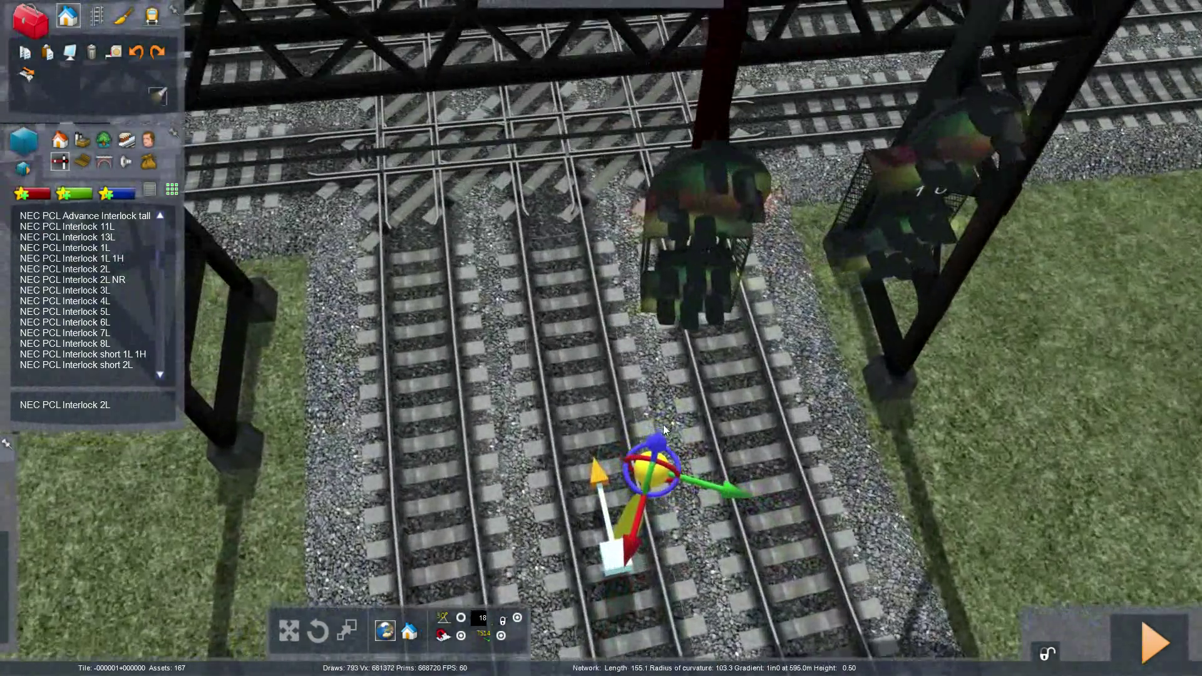
{"action": "scroll", "coordinate": [663, 425], "scroll_direction": "down", "scroll_amount": 5}
{"action": "left_click", "coordinate": [664, 482]}
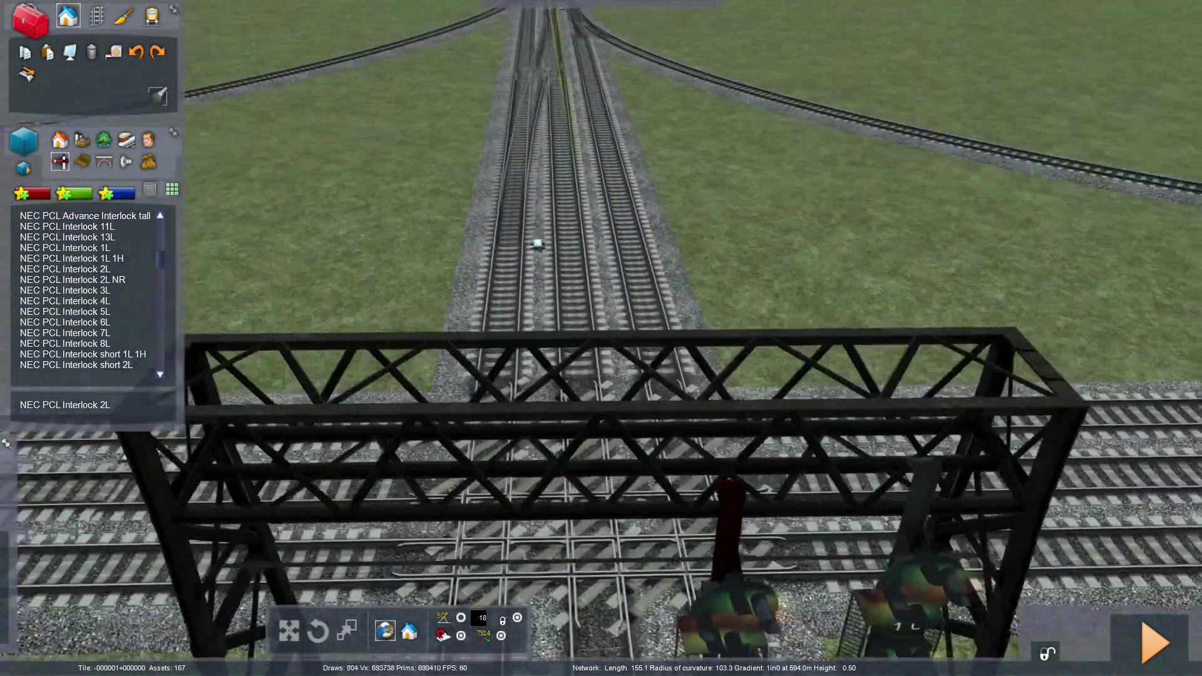
{"action": "scroll", "coordinate": [673, 461], "scroll_direction": "down", "scroll_amount": 5}
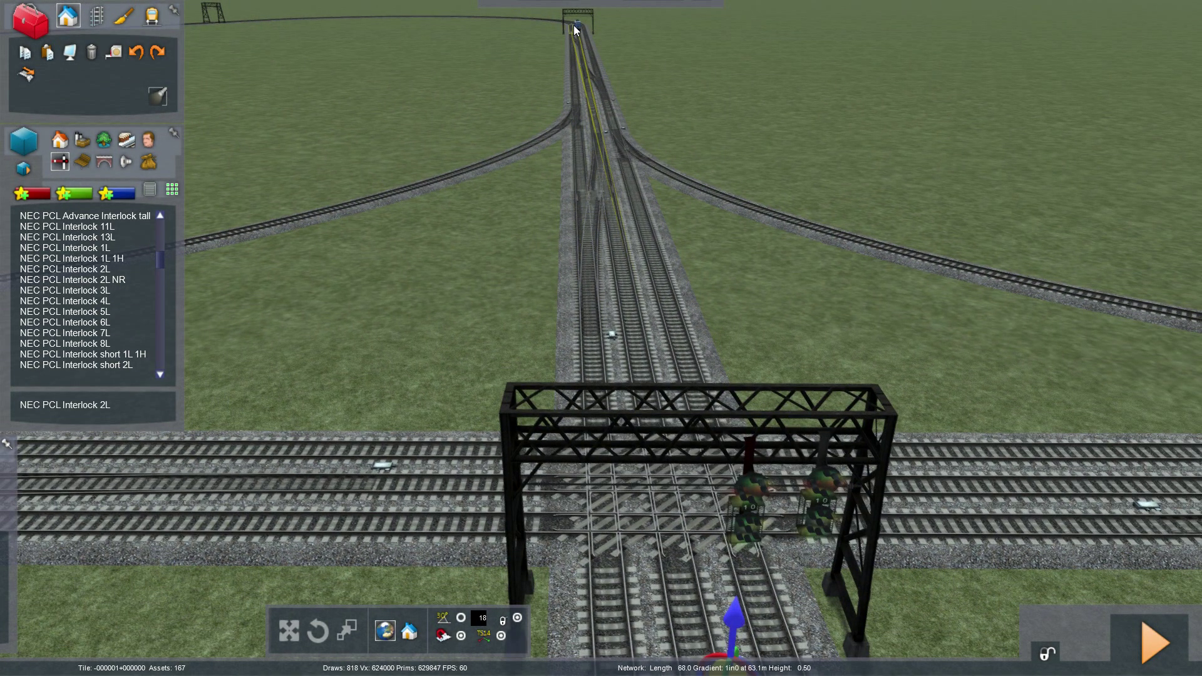
Step: Place another NEC PCL Interlock 2L signal on the left track before the crossing, with links on the left and middle tracks at the far gantry
{"action": "key", "text": "Right"}
{"action": "key", "text": "Up"}
{"action": "key", "text": "Up"}
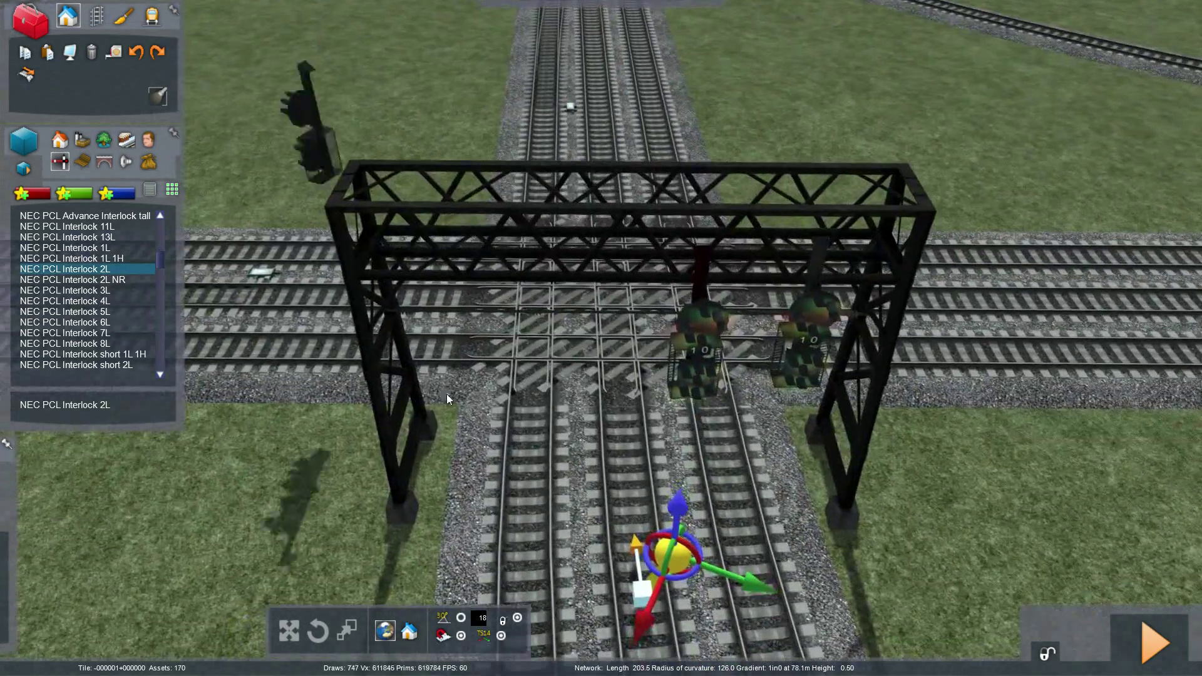
{"action": "left_click", "coordinate": [522, 566]}
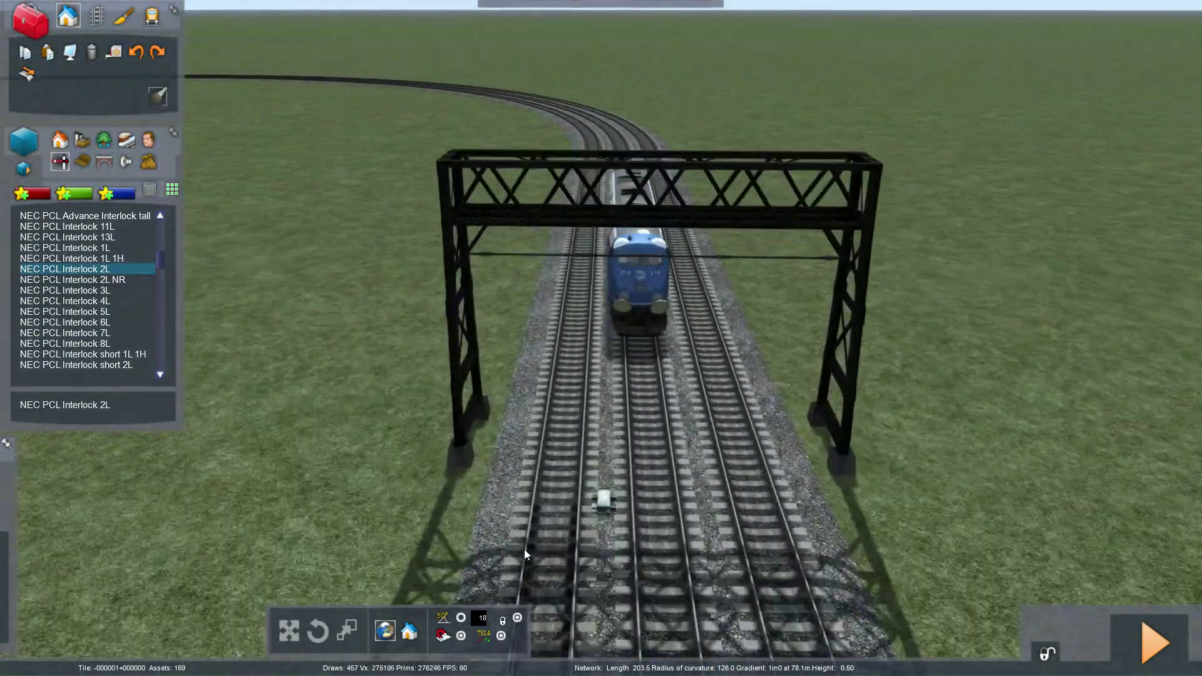
{"action": "key", "text": "Up"}
{"action": "left_click", "coordinate": [551, 551]}
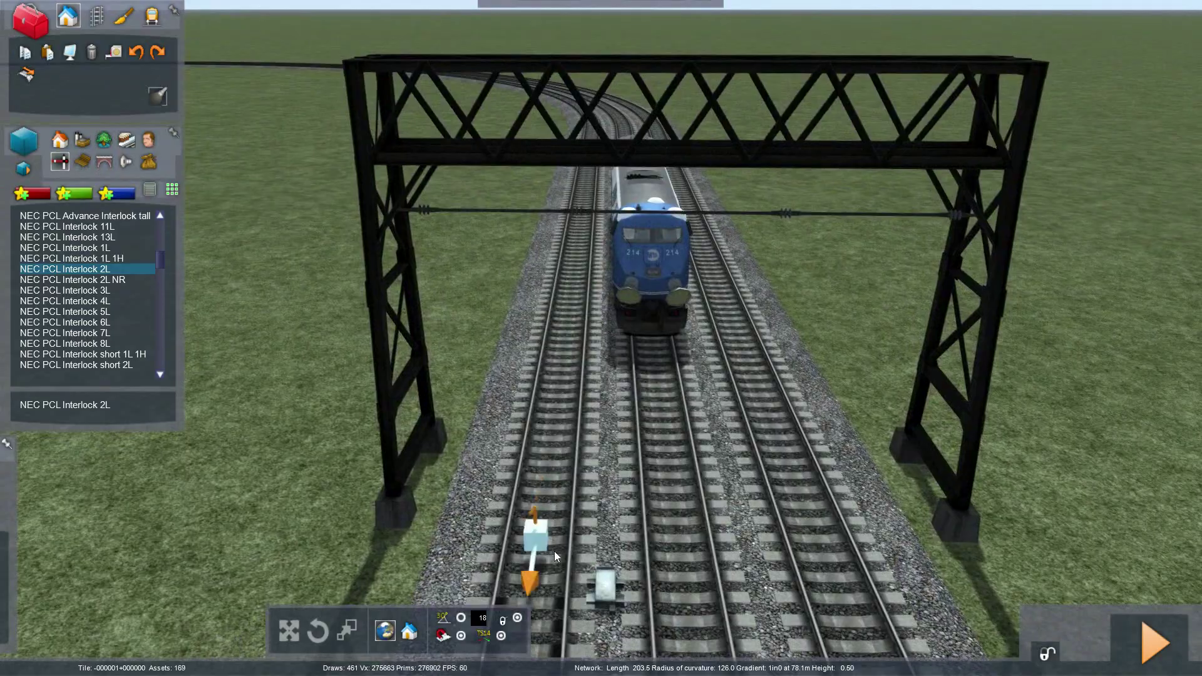
{"action": "left_click", "coordinate": [680, 554]}
{"action": "right_click_drag", "start_coordinate": [680, 553], "coordinate": [632, 557]}
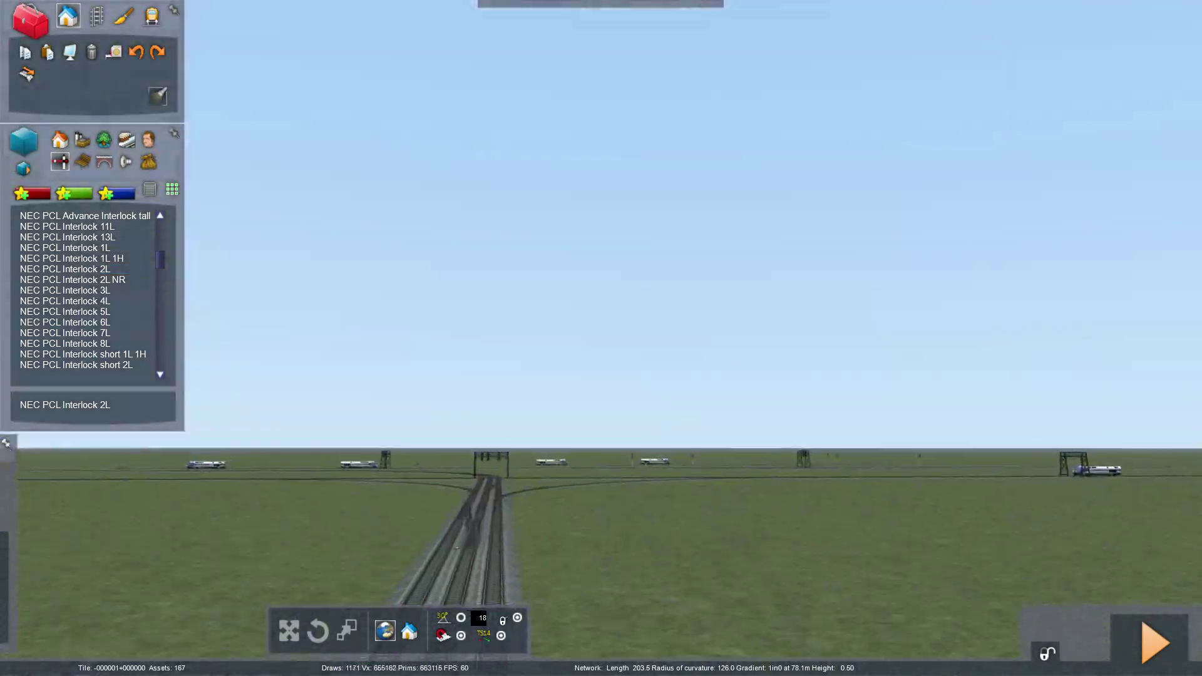
Step: Rotate the left track's 2L signal to face along the line and shift it to the outer side of its track under the gantry
{"action": "key", "text": "Up"}
{"action": "right_click_drag", "start_coordinate": [670, 557], "coordinate": [728, 502]}
{"action": "key", "text": "Up"}
{"action": "key", "text": "Down"}
{"action": "left_click", "coordinate": [600, 499]}
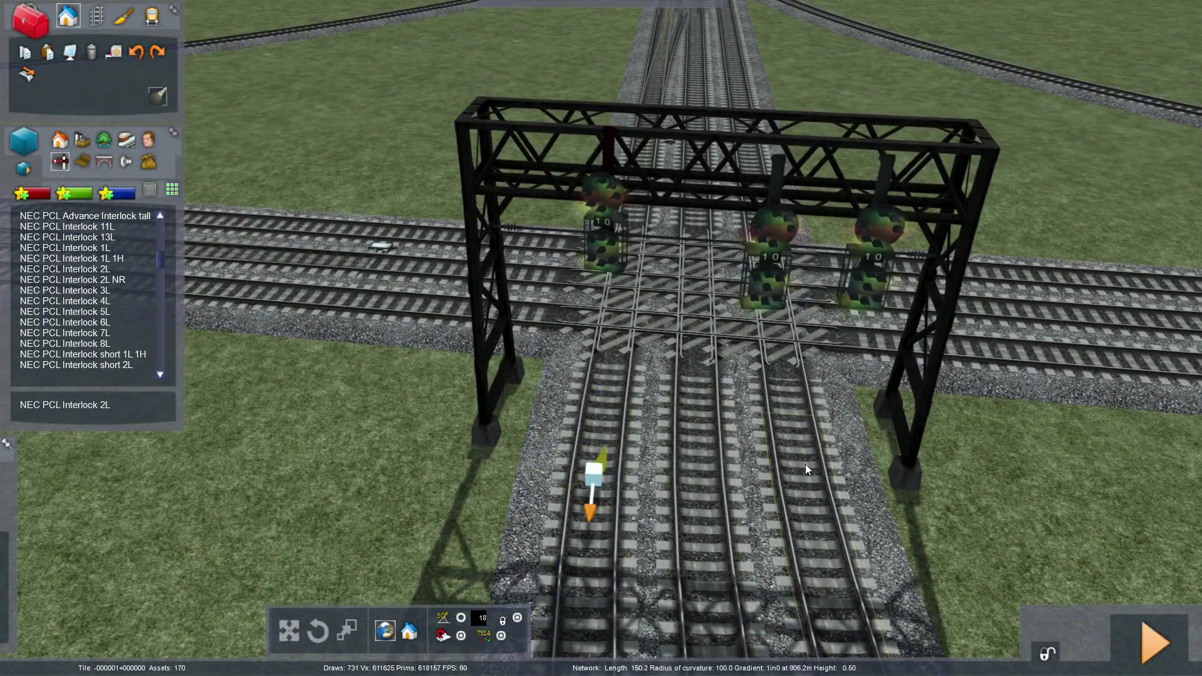
{"action": "right_click_drag", "start_coordinate": [595, 502], "coordinate": [708, 532]}
{"action": "key", "text": "Up"}
{"action": "scroll", "coordinate": [566, 269], "scroll_direction": "up", "scroll_amount": 2}
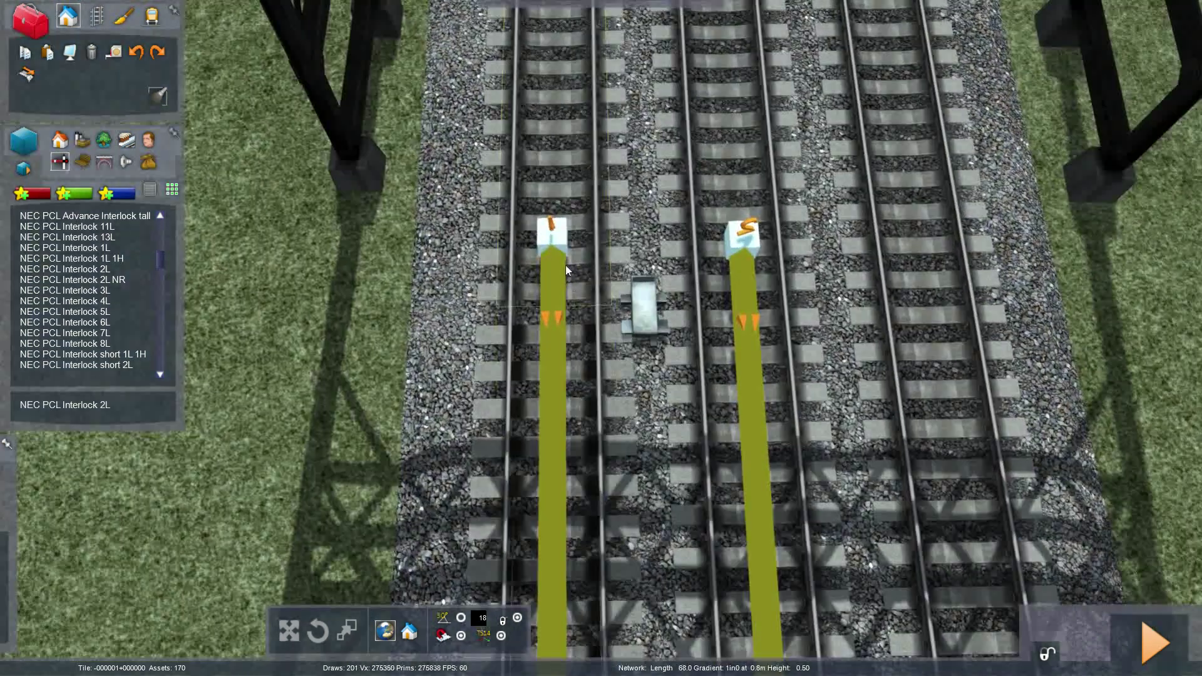
{"action": "right_click_drag", "start_coordinate": [682, 316], "coordinate": [1064, 212]}
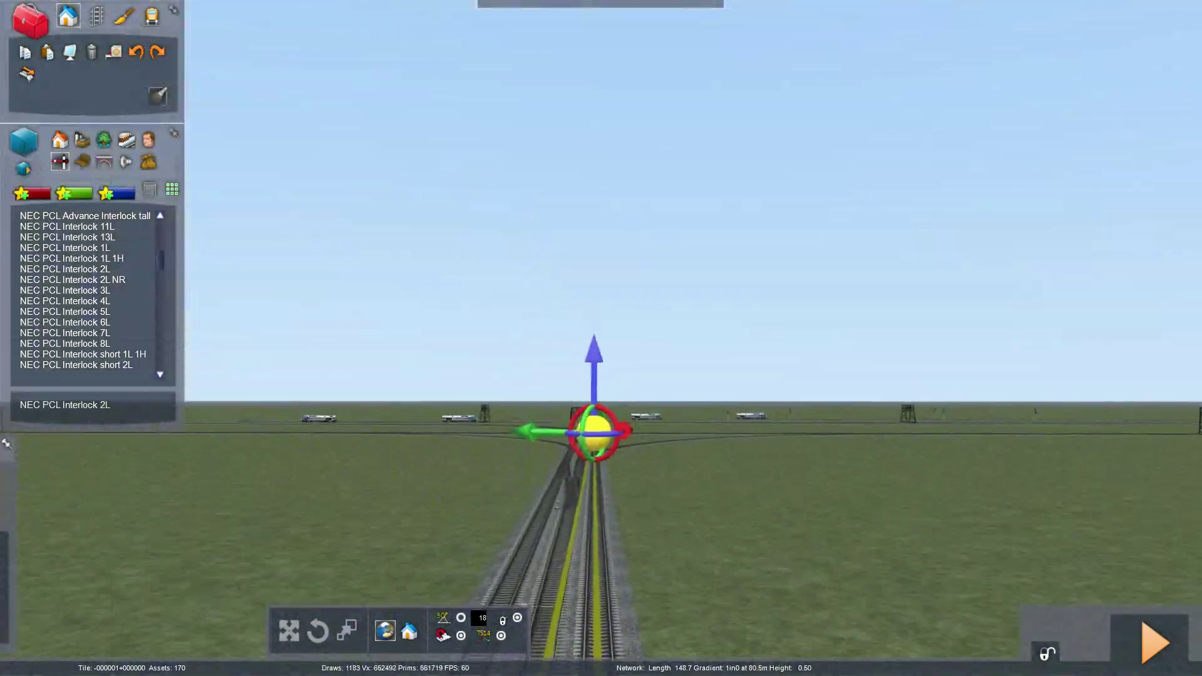
{"action": "key", "text": "Up"}
{"action": "right_click_drag", "start_coordinate": [595, 351], "coordinate": [877, 476]}
{"action": "right_click_drag", "start_coordinate": [682, 318], "coordinate": [751, 306]}
{"action": "scroll", "coordinate": [682, 376], "scroll_direction": "up", "scroll_amount": 2}
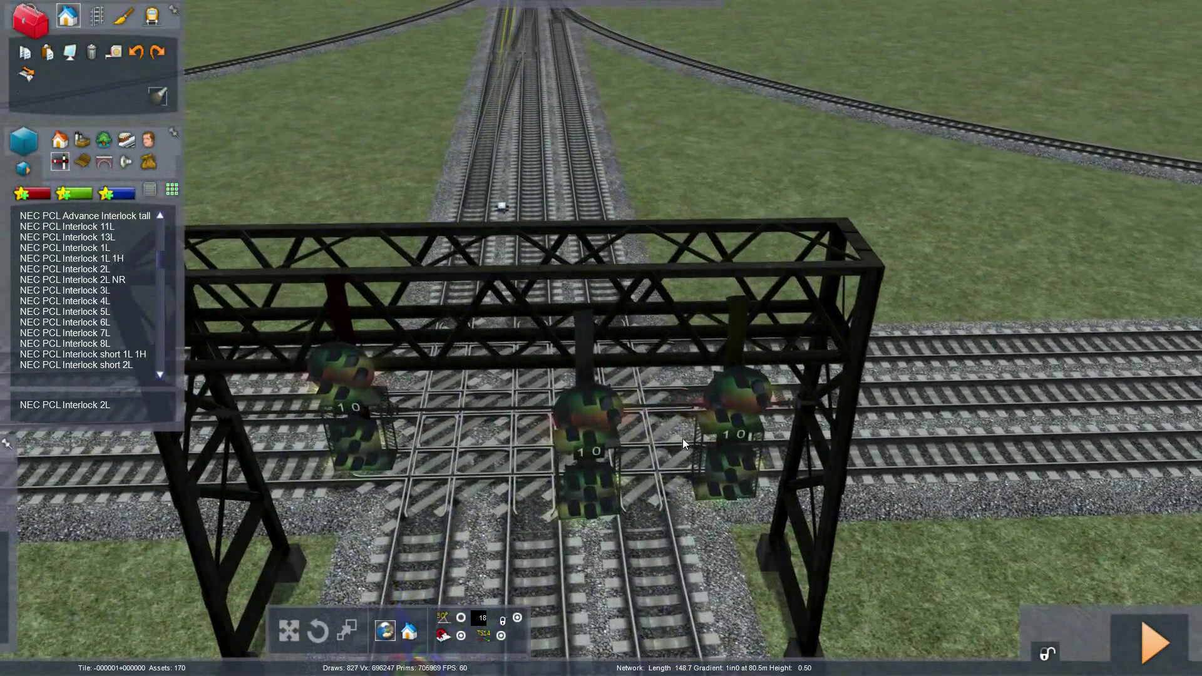
Step: Set the speed to 30 for links 2 and 3 of the right-hand track's 3L signal
{"action": "left_click", "coordinate": [726, 423]}
{"action": "type", "text": "30"}
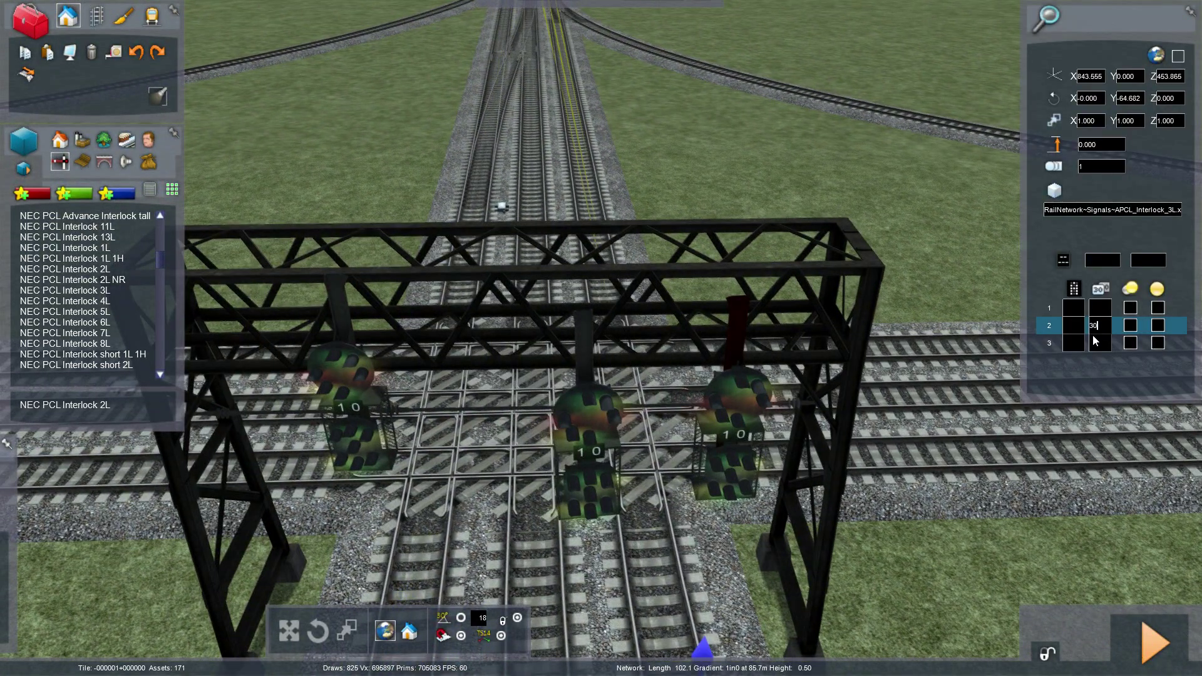
{"action": "left_click", "coordinate": [1092, 343]}
{"action": "type", "text": "30"}
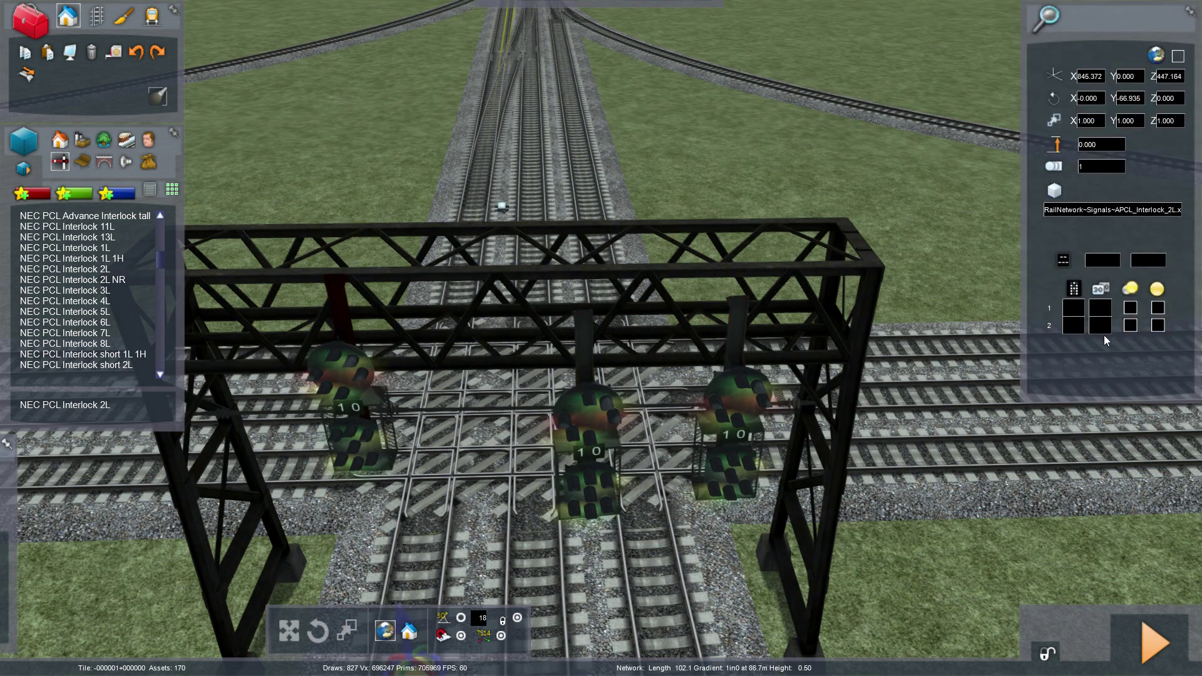
Step: Set the link speed of the left track's 2L signal to 30 and save the route
{"action": "type", "text": "30"}
{"action": "left_click", "coordinate": [1017, 510]}
{"action": "key", "text": "F2"}
Step: Examine the tracks and switches leading from the far gantry back towards the diamond crossing
{"action": "left_click", "coordinate": [563, 449]}
{"action": "right_click_drag", "start_coordinate": [563, 338], "coordinate": [557, 263]}
{"action": "key", "text": "Down"}
{"action": "key", "text": "Up"}
{"action": "right_click_drag", "start_coordinate": [623, 244], "coordinate": [648, 293]}
{"action": "key", "text": "Up"}
{"action": "key", "text": "Up"}
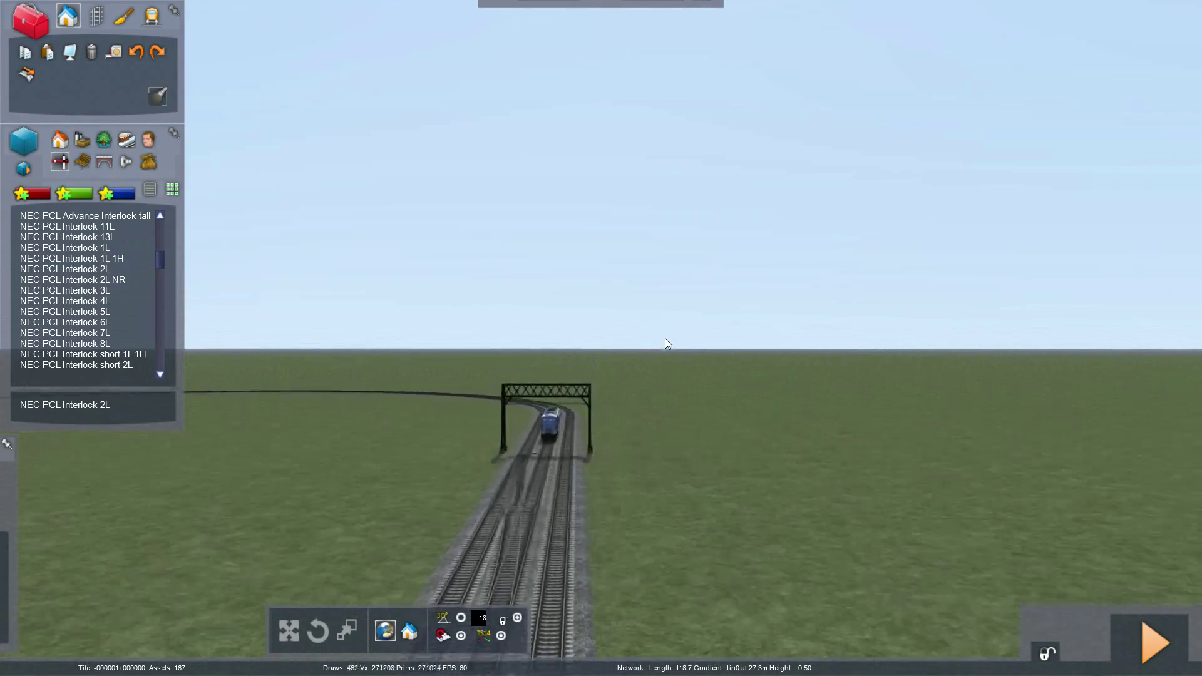
{"action": "right_click_drag", "start_coordinate": [665, 338], "coordinate": [632, 414]}
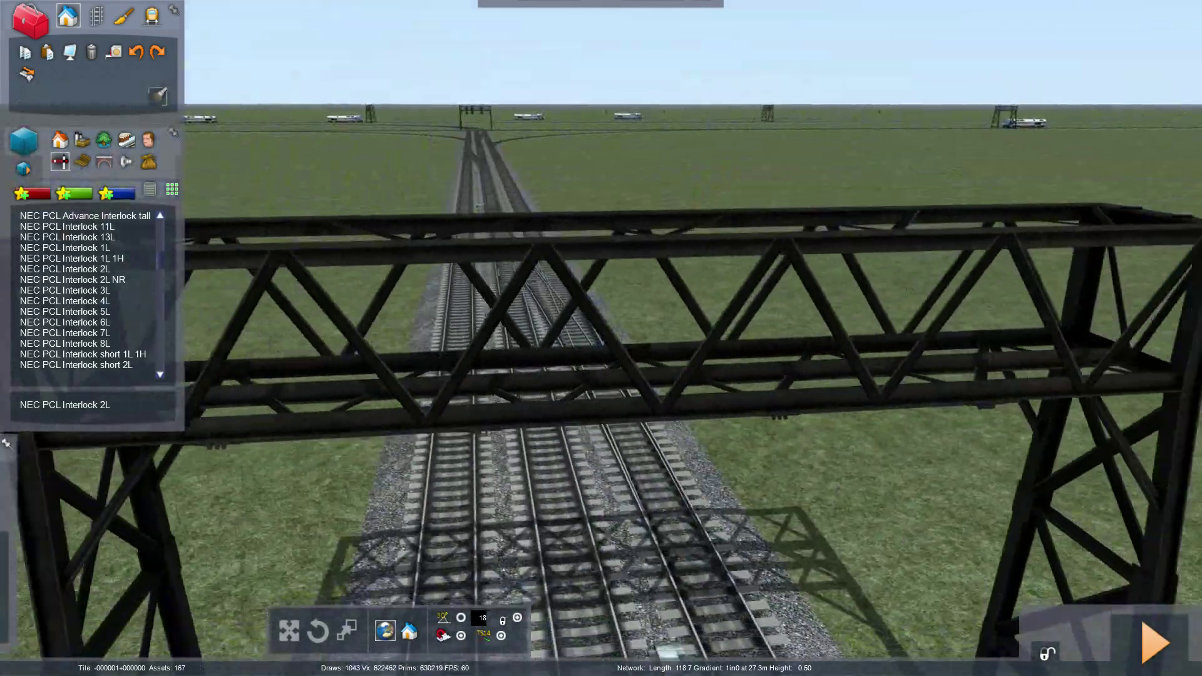
{"action": "key", "text": "Down"}
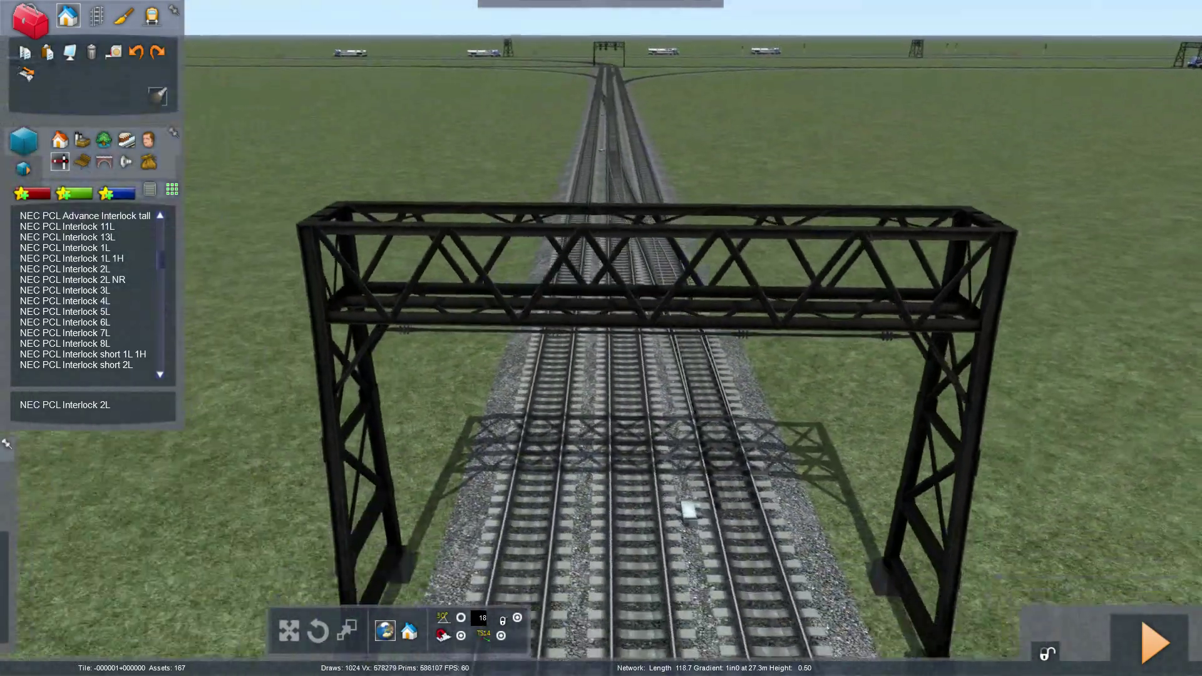
{"action": "key", "text": "Up"}
{"action": "mouse_move", "coordinate": [669, 331]}
{"action": "right_mouse_down"}
{"action": "mouse_move", "coordinate": [669, 313]}
{"action": "mouse_move", "coordinate": [669, 388]}
{"action": "mouse_move", "coordinate": [668, 302]}
{"action": "mouse_move", "coordinate": [668, 312]}
{"action": "right_mouse_up"}
{"action": "key", "text": "Down"}
{"action": "key", "text": "Up"}
{"action": "key", "text": "Up"}
{"action": "key", "text": "Down"}
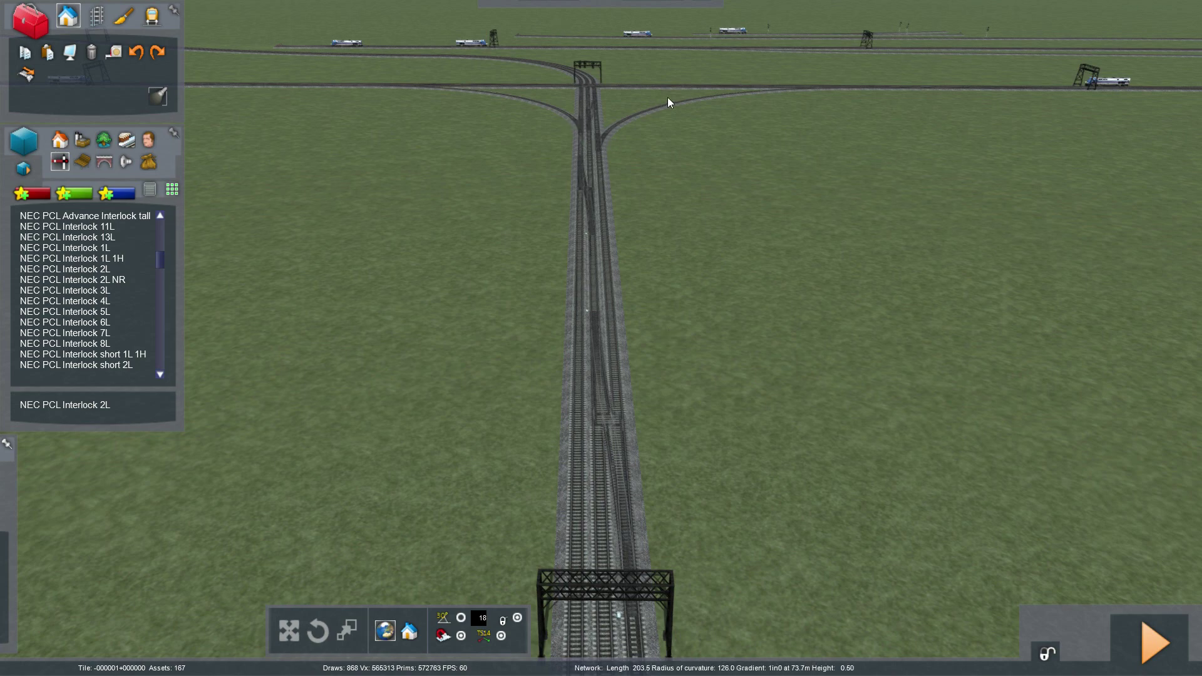
{"action": "right_click_drag", "start_coordinate": [576, 202], "coordinate": [582, 266]}
{"action": "key", "text": "Down"}
{"action": "key", "text": "Up"}
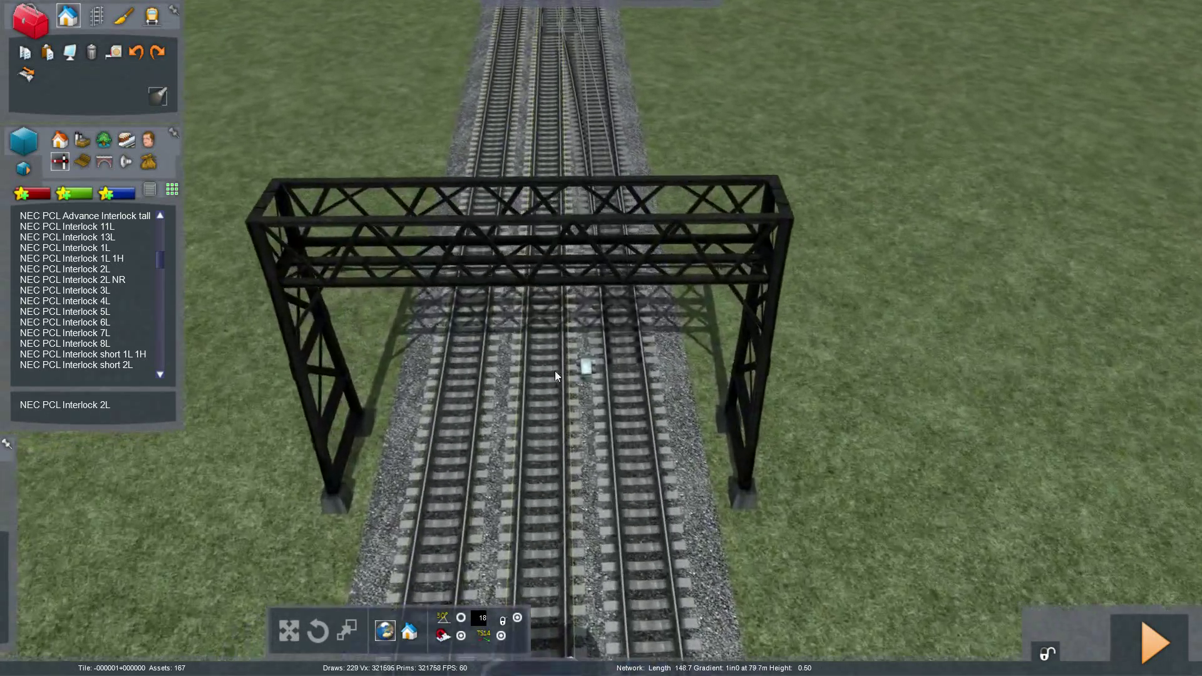
Step: Examine the three-track line, its crossovers and the diverging branches between the gantry and the diamond crossing
{"action": "key", "text": "Up"}
{"action": "right_click_drag", "start_coordinate": [539, 478], "coordinate": [533, 335]}
{"action": "key", "text": "Up"}
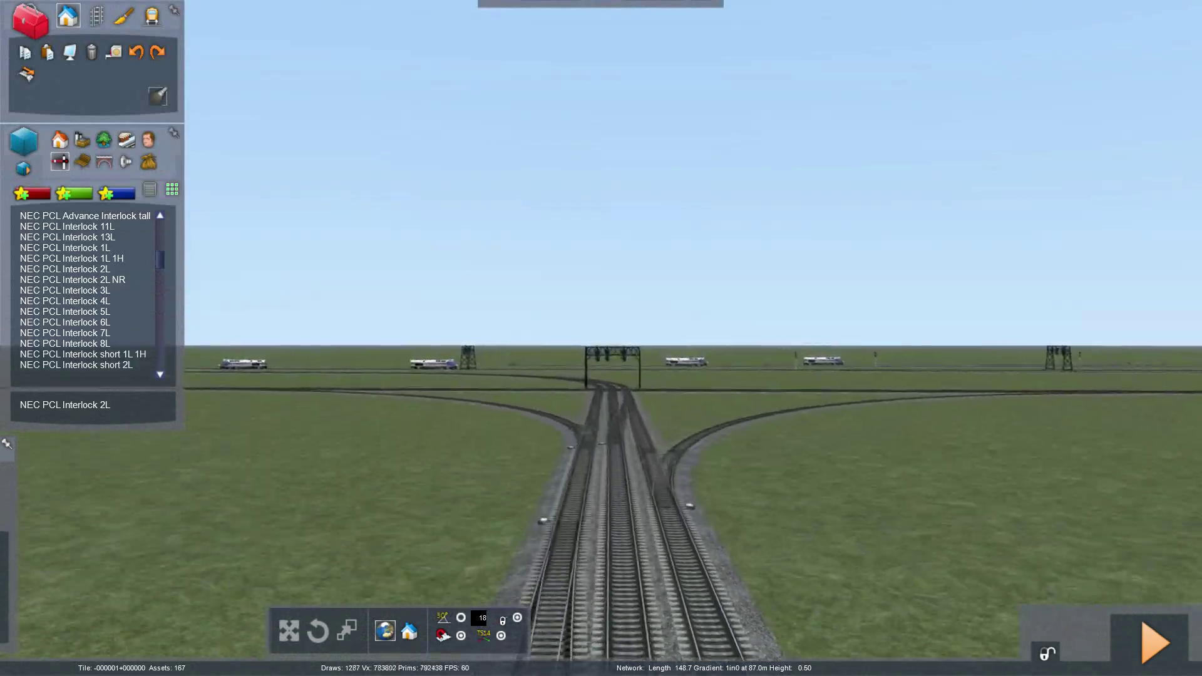
{"action": "key", "text": "Up"}
{"action": "right_click_drag", "start_coordinate": [539, 477], "coordinate": [540, 500]}
{"action": "key", "text": "Down"}
{"action": "mouse_move", "coordinate": [604, 416]}
{"action": "right_mouse_down"}
{"action": "mouse_move", "coordinate": [600, 520]}
{"action": "mouse_move", "coordinate": [501, 551]}
{"action": "mouse_move", "coordinate": [401, 533]}
{"action": "mouse_move", "coordinate": [605, 392]}
{"action": "right_mouse_up"}
{"action": "key", "text": "Up"}
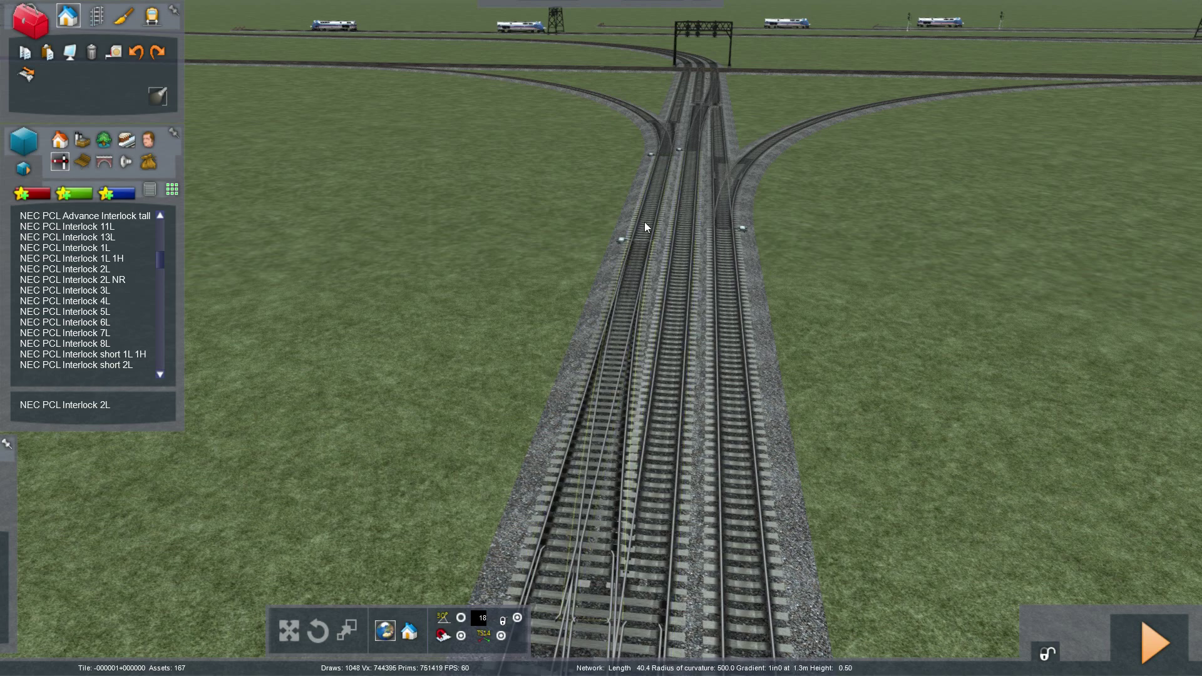
{"action": "right_click_drag", "start_coordinate": [611, 103], "coordinate": [626, 232]}
{"action": "key", "text": "Up"}
{"action": "right_click_drag", "start_coordinate": [689, 157], "coordinate": [689, 233]}
{"action": "right_click_drag", "start_coordinate": [656, 304], "coordinate": [814, 213]}
{"action": "key", "text": "Up"}
{"action": "key", "text": "Down"}
{"action": "key", "text": "Up"}
{"action": "key", "text": "Up"}
{"action": "key", "text": "Up"}
{"action": "key", "text": "Up"}
Step: Place an NEC PCL Interlock 4L signal on the middle track under the near gantry, with its base link just before it
{"action": "right_click_drag", "start_coordinate": [401, 311], "coordinate": [589, 285]}
{"action": "key", "text": "Down"}
{"action": "right_click_drag", "start_coordinate": [689, 243], "coordinate": [599, 251]}
{"action": "key", "text": "Up"}
{"action": "key", "text": "Down"}
{"action": "key", "text": "Up"}
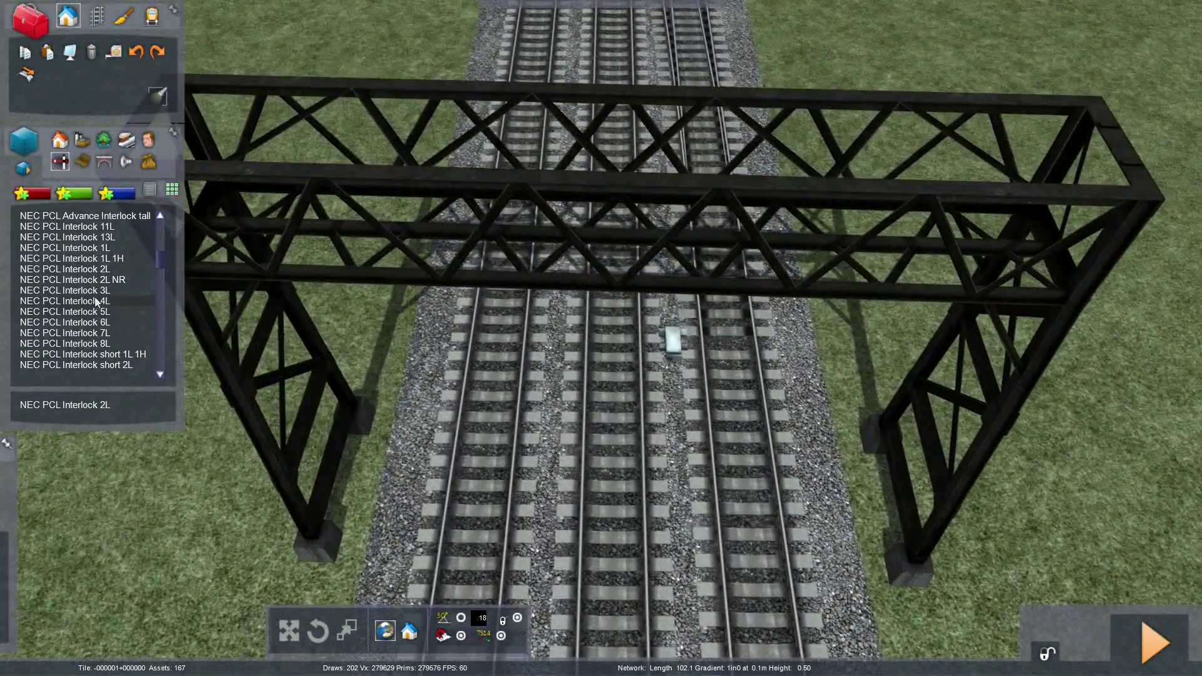
{"action": "left_click", "coordinate": [104, 300]}
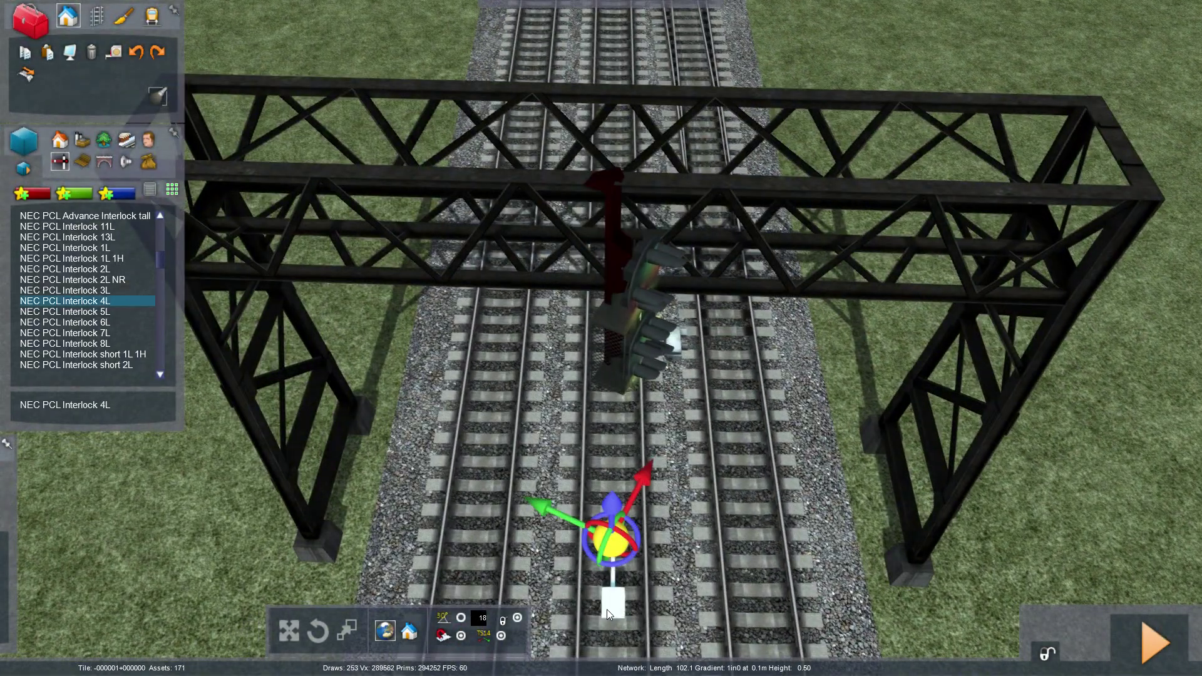
{"action": "left_click", "coordinate": [606, 610]}
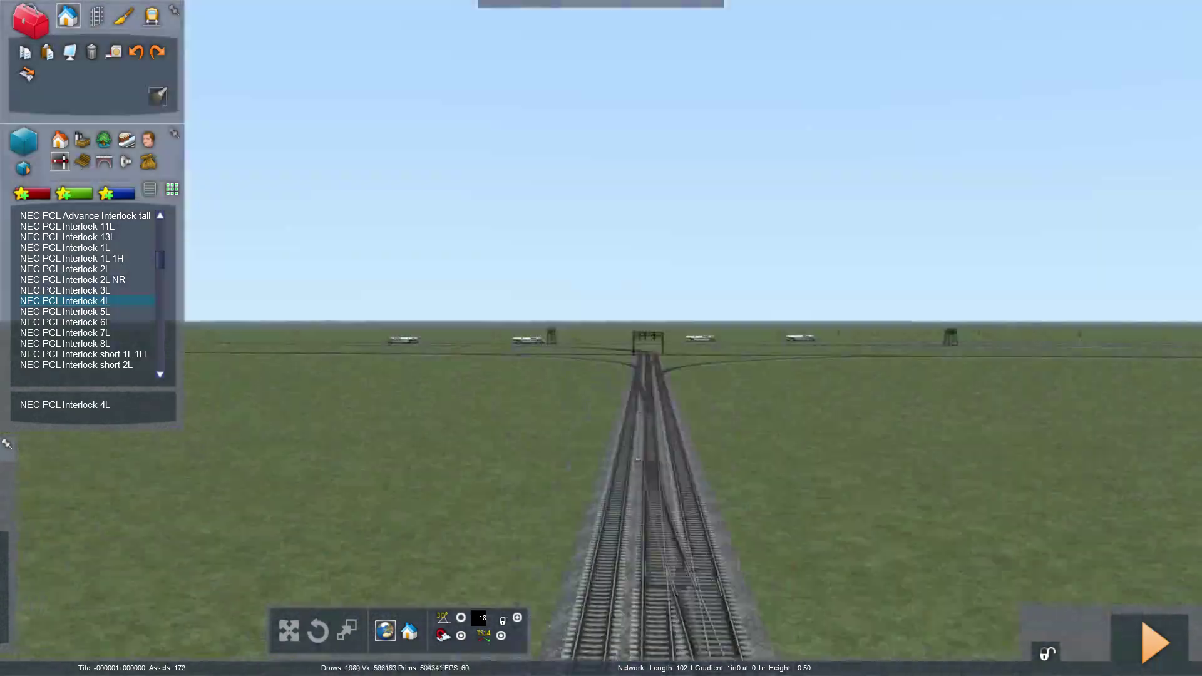
Step: Place links 1, 2 and 3 of the 4L signal on the middle, left and right tracks just before the diamond crossing
{"action": "key", "text": "Up"}
{"action": "right_click_drag", "start_coordinate": [551, 438], "coordinate": [551, 555]}
{"action": "left_click", "coordinate": [547, 447]}
{"action": "key", "text": "Left"}
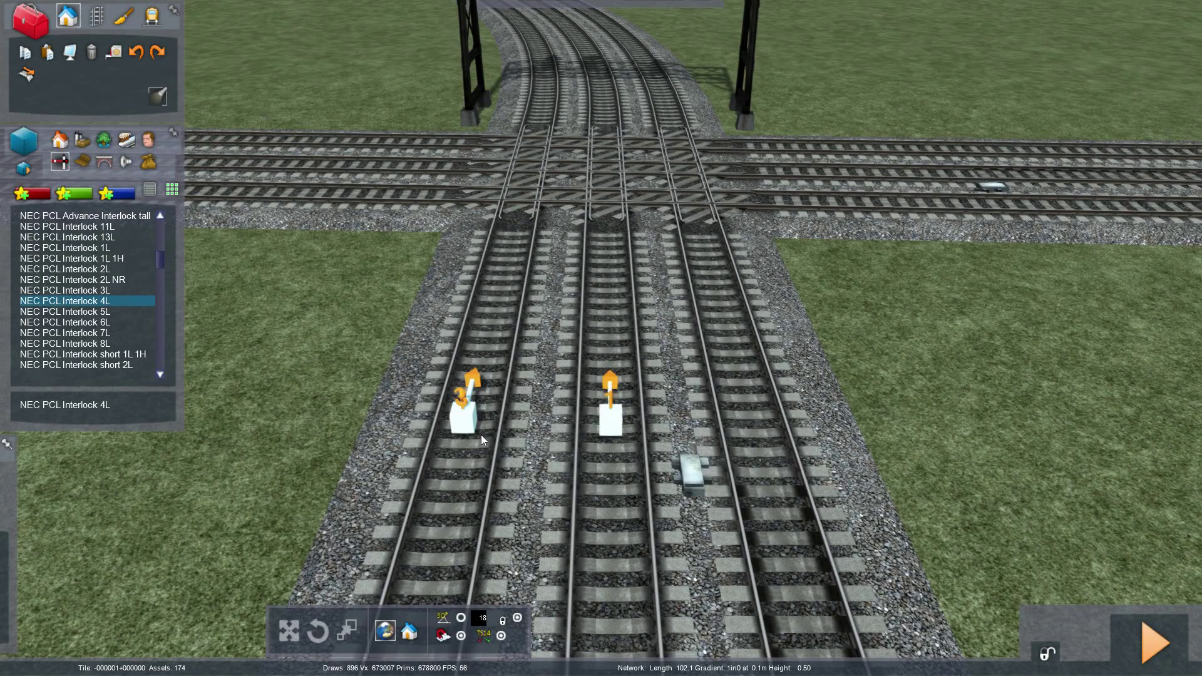
{"action": "left_click", "coordinate": [481, 435]}
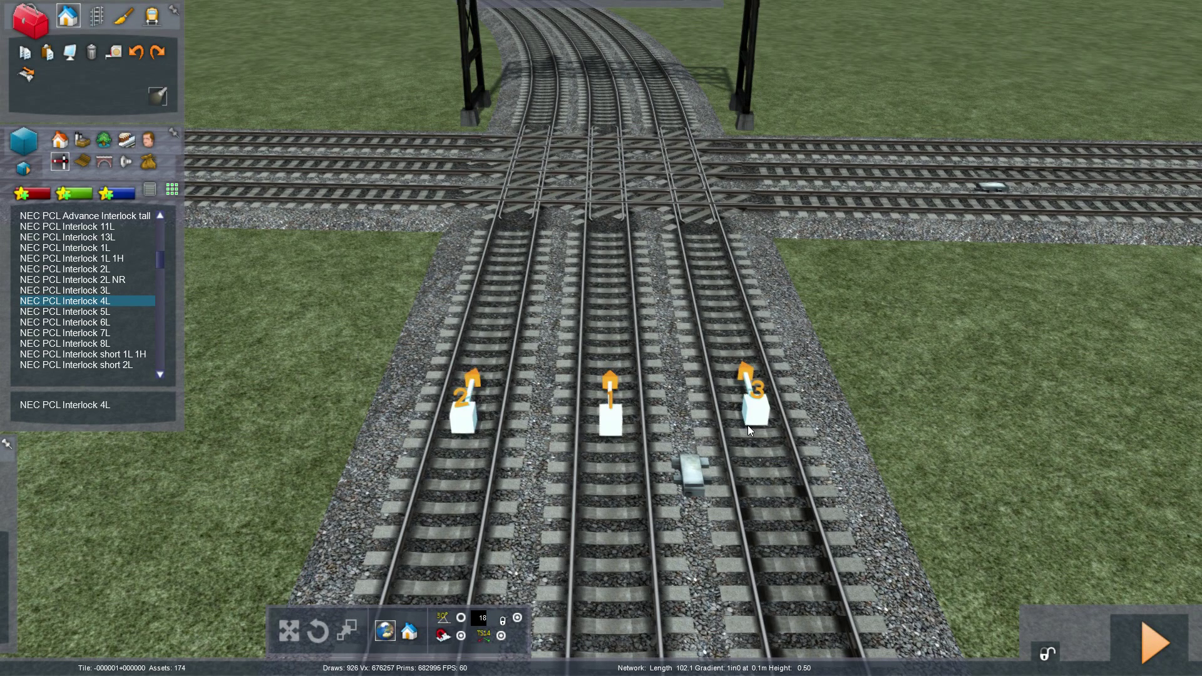
{"action": "left_click", "coordinate": [746, 433]}
Step: Place the 4L signal's link 4 on the left diverging branch just past its turnout and finish the signal's placement
{"action": "right_click_drag", "start_coordinate": [716, 449], "coordinate": [1093, 454]}
{"action": "key", "text": "Up"}
{"action": "right_click_drag", "start_coordinate": [574, 272], "coordinate": [945, 407]}
{"action": "key", "text": "Up"}
{"action": "key", "text": "Down"}
{"action": "left_click", "coordinate": [566, 418]}
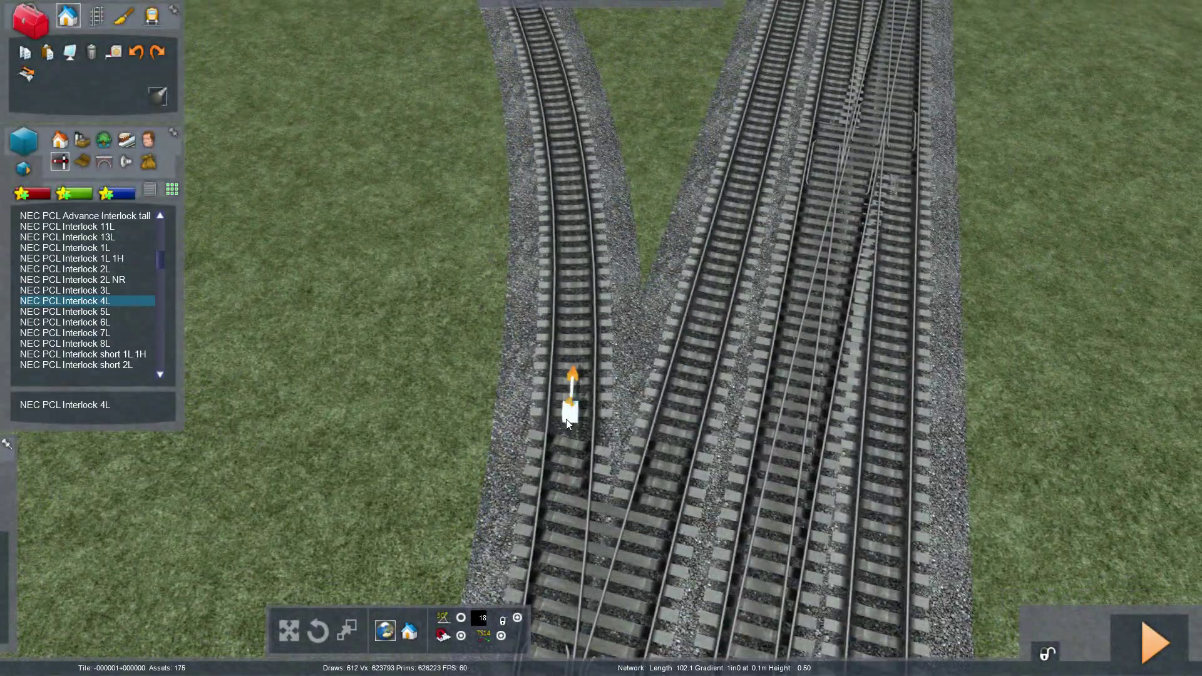
{"action": "right_click", "coordinate": [438, 394]}
Step: Set the middle track's 4L signal speeds to 30 for links 2 and 3 and 20 for link 4
{"action": "mouse_move", "coordinate": [513, 377]}
{"action": "right_mouse_down"}
{"action": "mouse_move", "coordinate": [517, 144]}
{"action": "mouse_move", "coordinate": [514, 495]}
{"action": "mouse_move", "coordinate": [620, 532]}
{"action": "mouse_move", "coordinate": [877, 520]}
{"action": "mouse_move", "coordinate": [908, 432]}
{"action": "right_mouse_up"}
{"action": "key", "text": "Up"}
{"action": "key", "text": "Down"}
{"action": "left_click", "coordinate": [454, 449]}
{"action": "key", "text": "Down"}
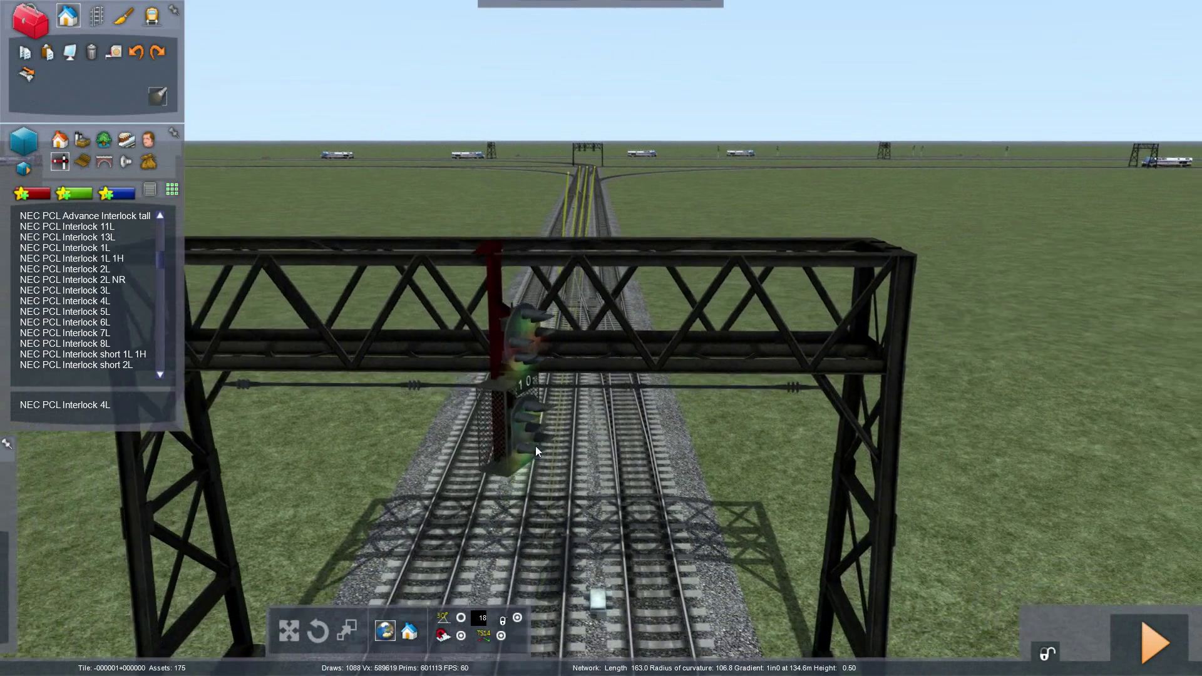
{"action": "right_click_drag", "start_coordinate": [535, 446], "coordinate": [536, 582]}
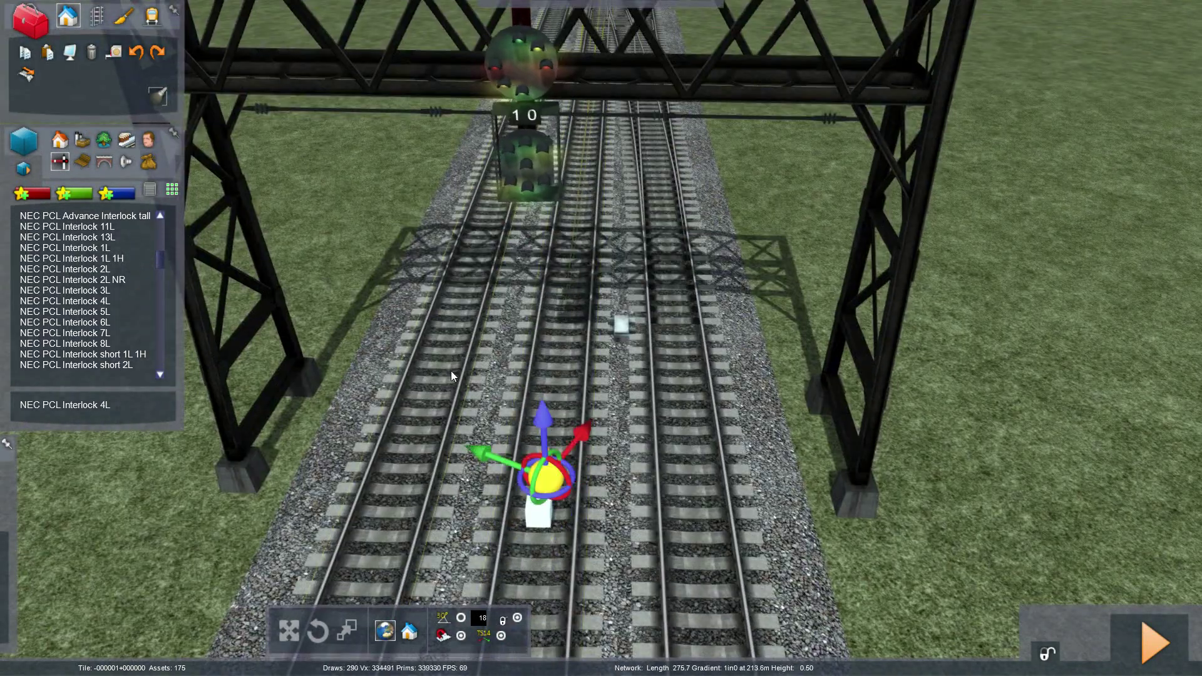
{"action": "left_click", "coordinate": [520, 63]}
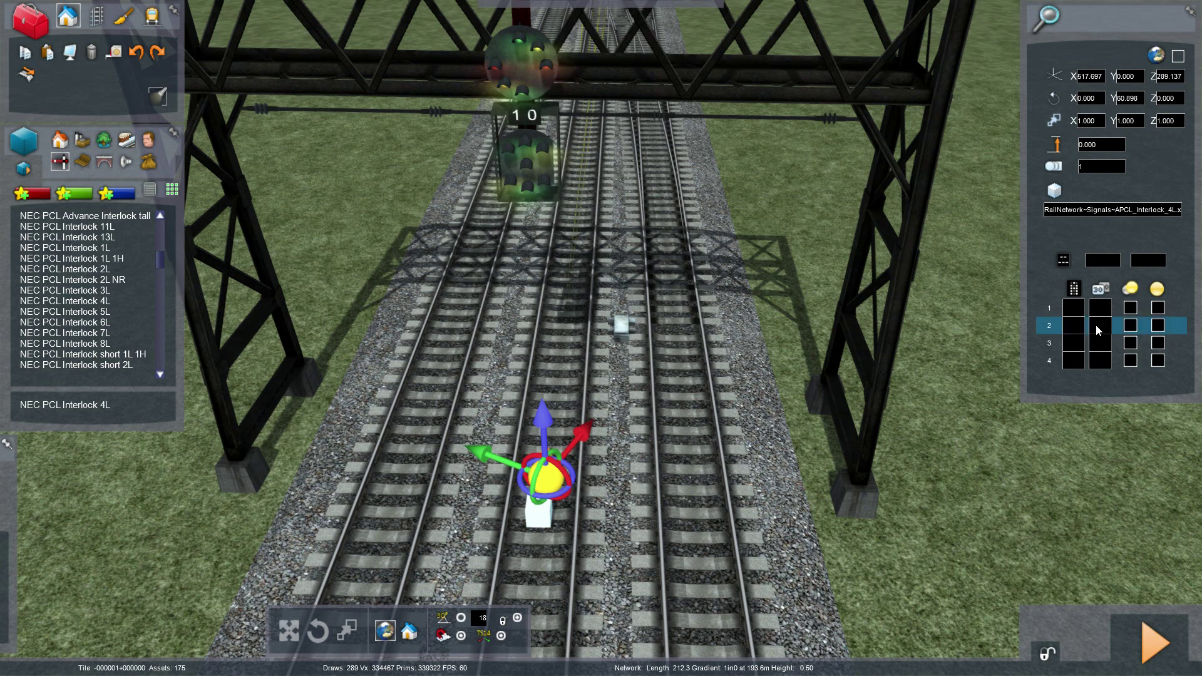
{"action": "left_click", "coordinate": [1101, 346]}
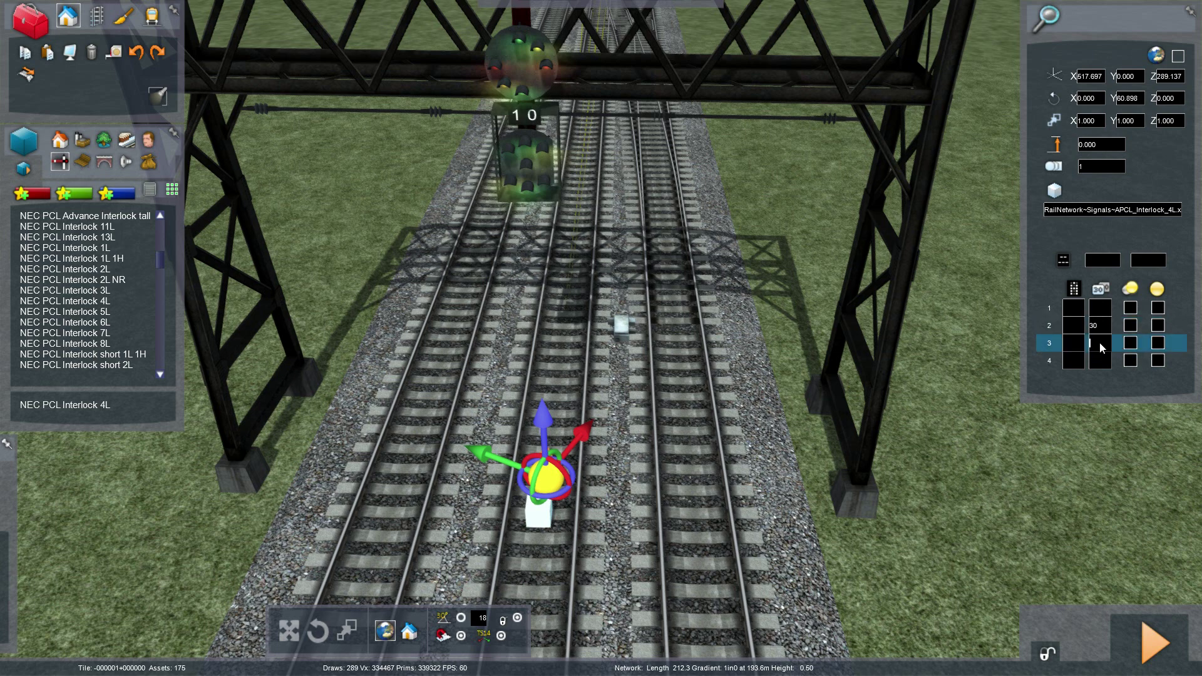
{"action": "type", "text": "30"}
{"action": "right_click_drag", "start_coordinate": [900, 384], "coordinate": [900, 263]}
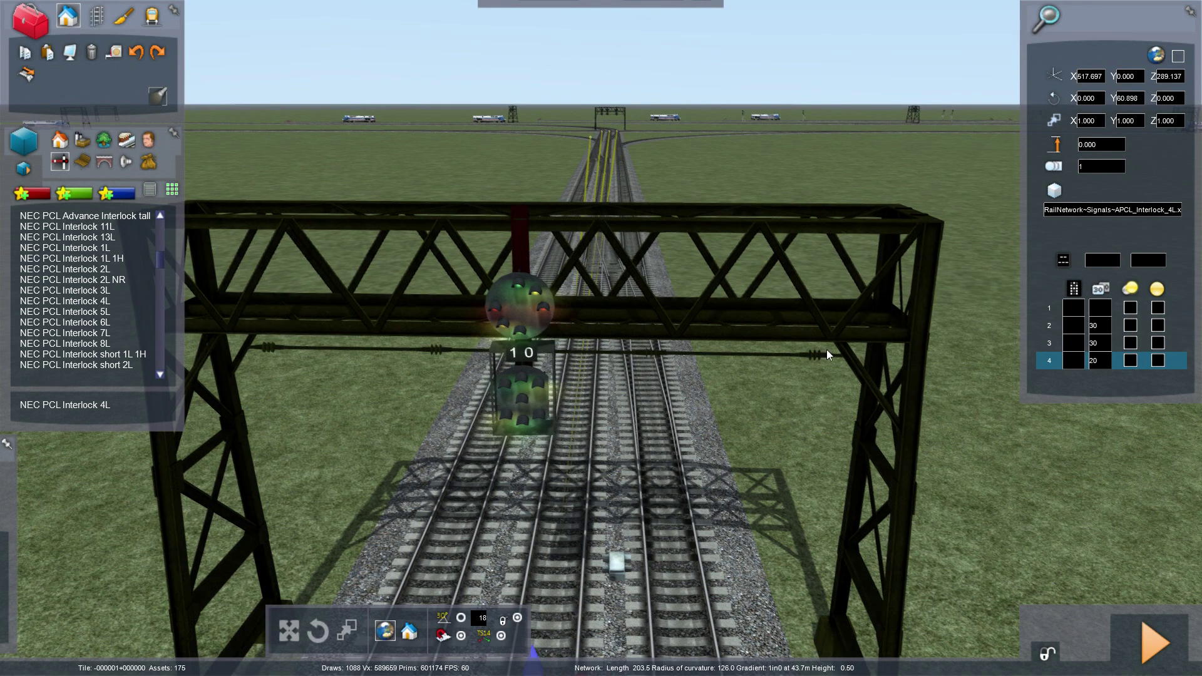
{"action": "left_click", "coordinate": [1040, 506]}
Step: Save the route
{"action": "key", "text": "Up"}
{"action": "right_click_drag", "start_coordinate": [1015, 494], "coordinate": [1003, 407]}
{"action": "right_click_drag", "start_coordinate": [425, 452], "coordinate": [412, 509]}
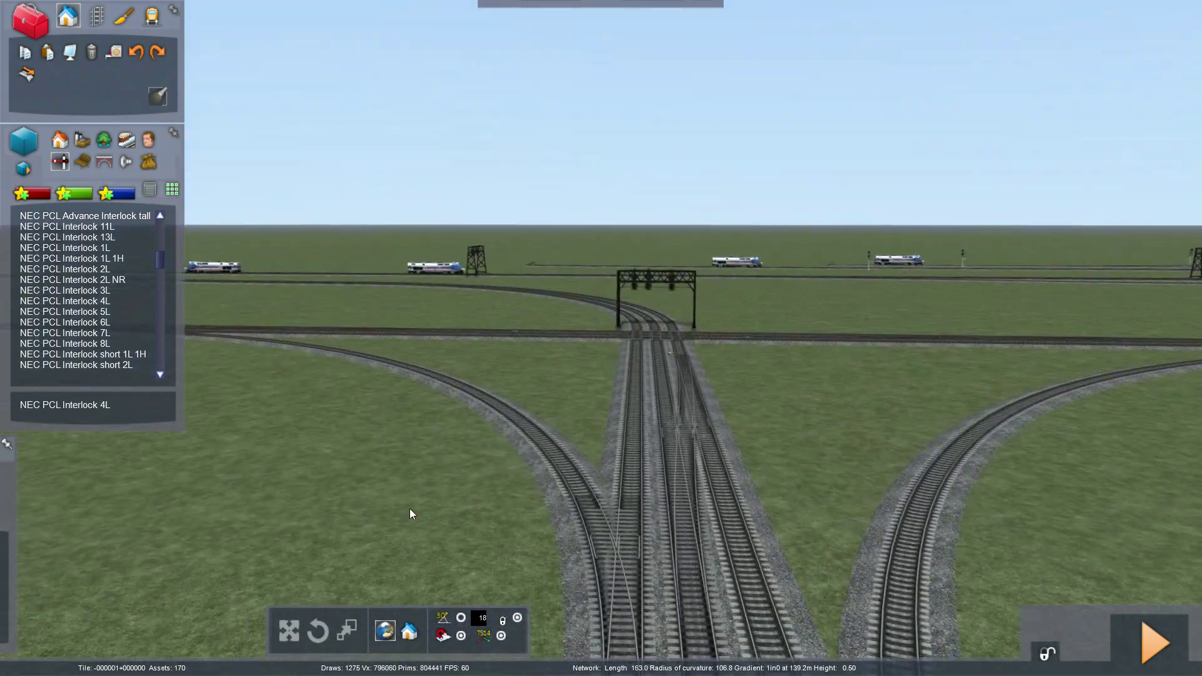
{"action": "key", "text": "F2"}
{"action": "left_click", "coordinate": [472, 449]}
Step: Place an NEC PCL Interlock tall 1L 1H signal and its base link on the branch track, ahead of the turnout into the main line
{"action": "key", "text": "Up"}
{"action": "right_click_drag", "start_coordinate": [472, 449], "coordinate": [350, 413]}
{"action": "right_click_drag", "start_coordinate": [513, 69], "coordinate": [423, 95]}
{"action": "key", "text": "Down"}
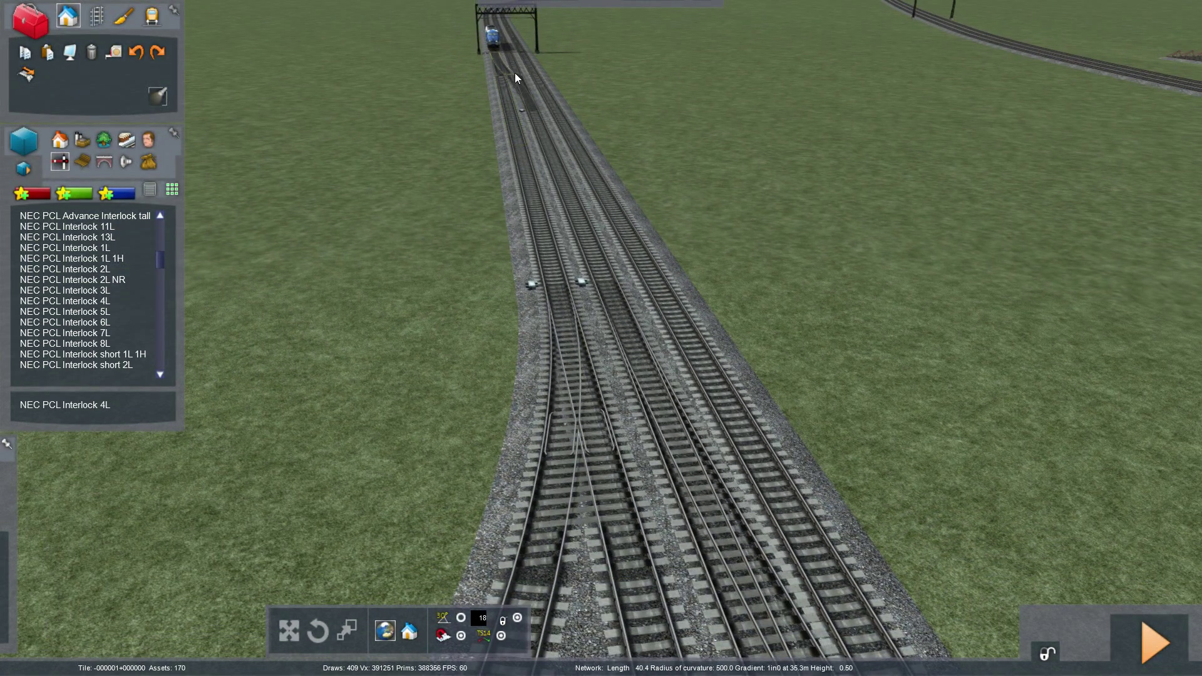
{"action": "right_click_drag", "start_coordinate": [535, 97], "coordinate": [526, 230]}
{"action": "key", "text": "Down"}
{"action": "key", "text": "Up"}
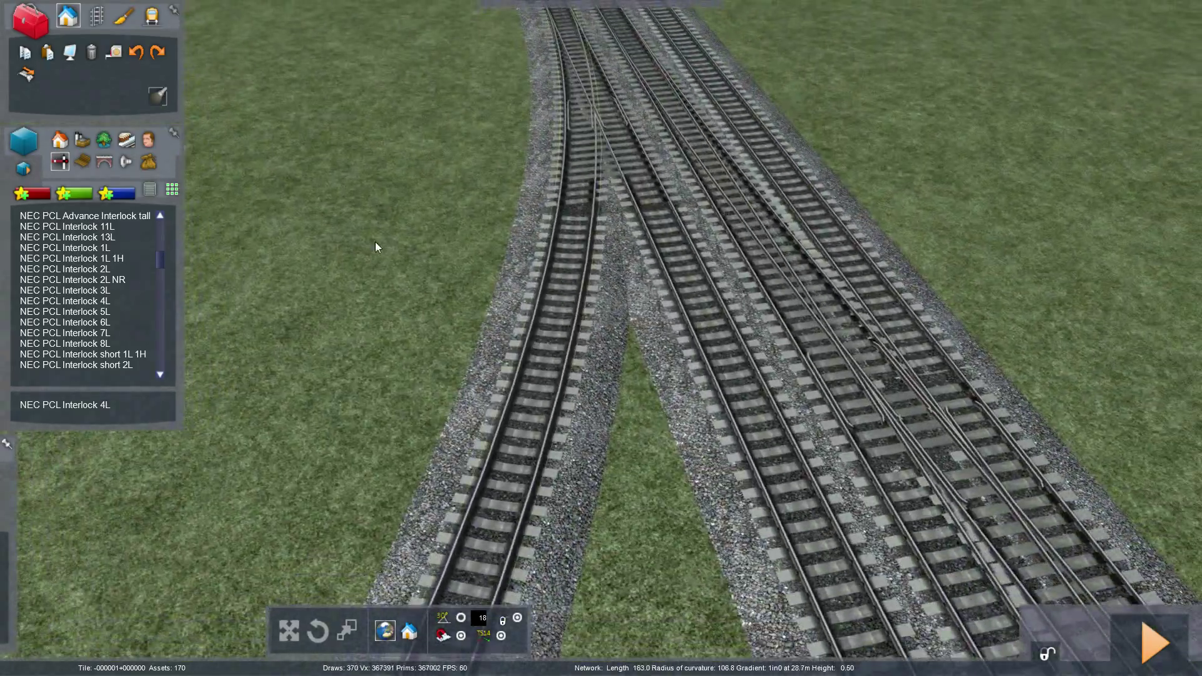
{"action": "key", "text": "Up"}
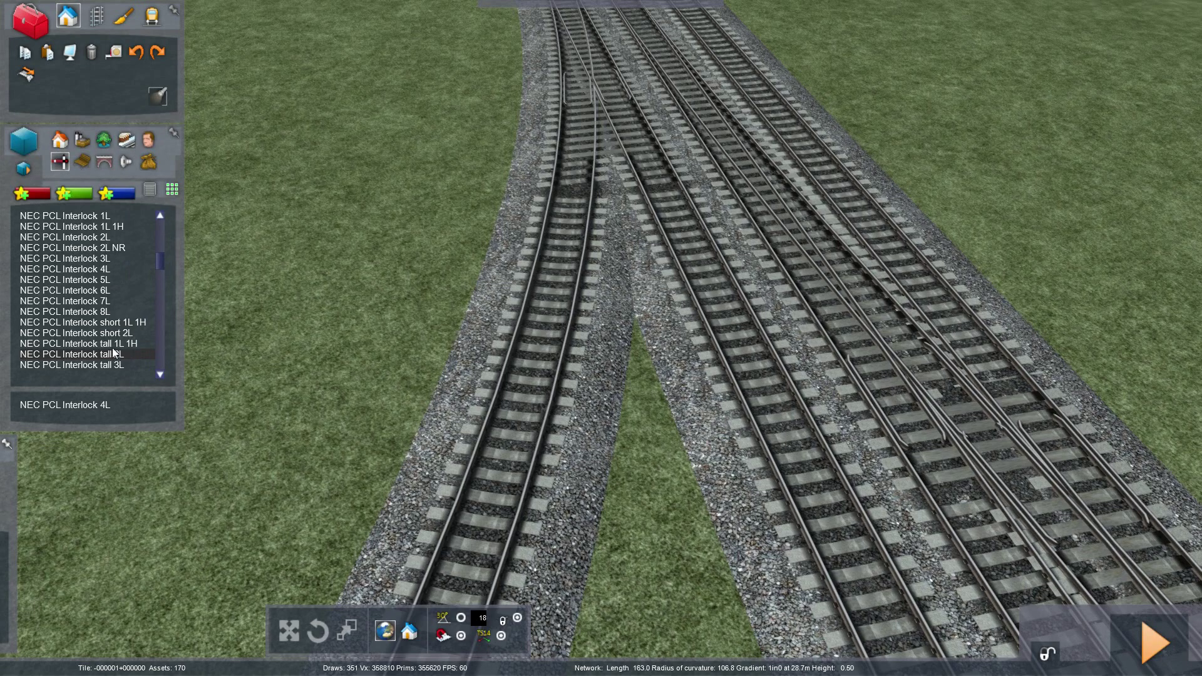
{"action": "left_click", "coordinate": [118, 344]}
{"action": "left_click", "coordinate": [503, 464]}
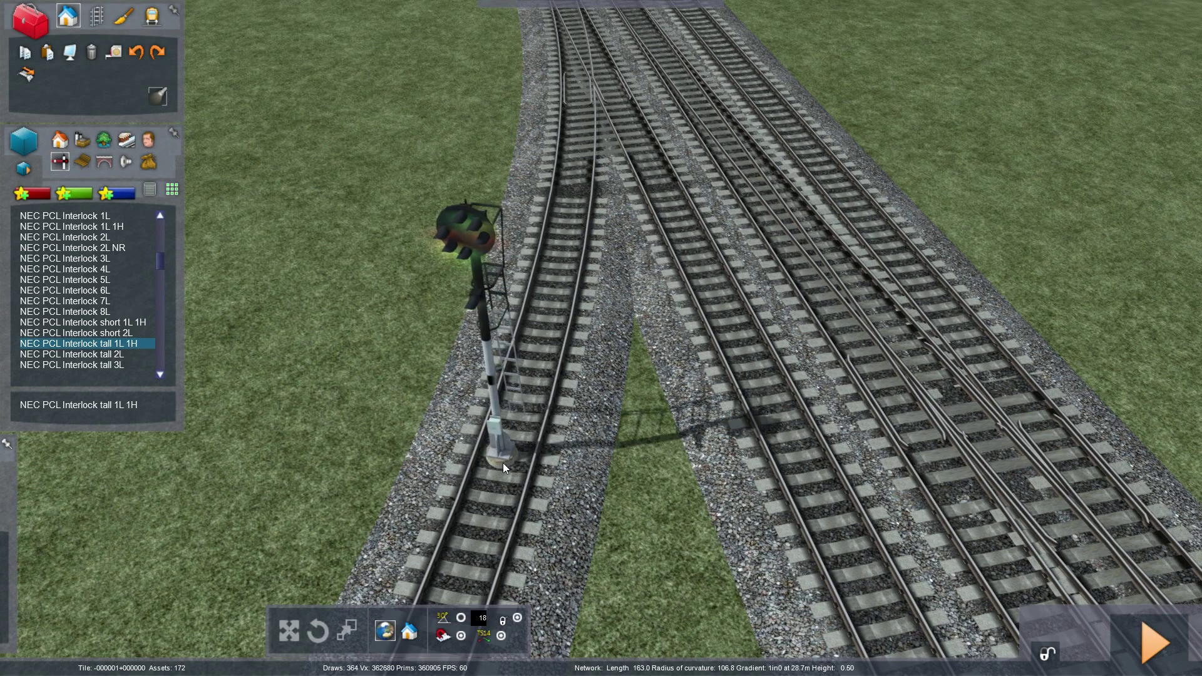
{"action": "left_click", "coordinate": [482, 600]}
Step: Place link 1 of the tall 1L 1H signal on the left track at the gantry, just in front of the locomotive
{"action": "right_click_drag", "start_coordinate": [483, 600], "coordinate": [463, 460]}
{"action": "key", "text": "Up"}
{"action": "key", "text": "Up"}
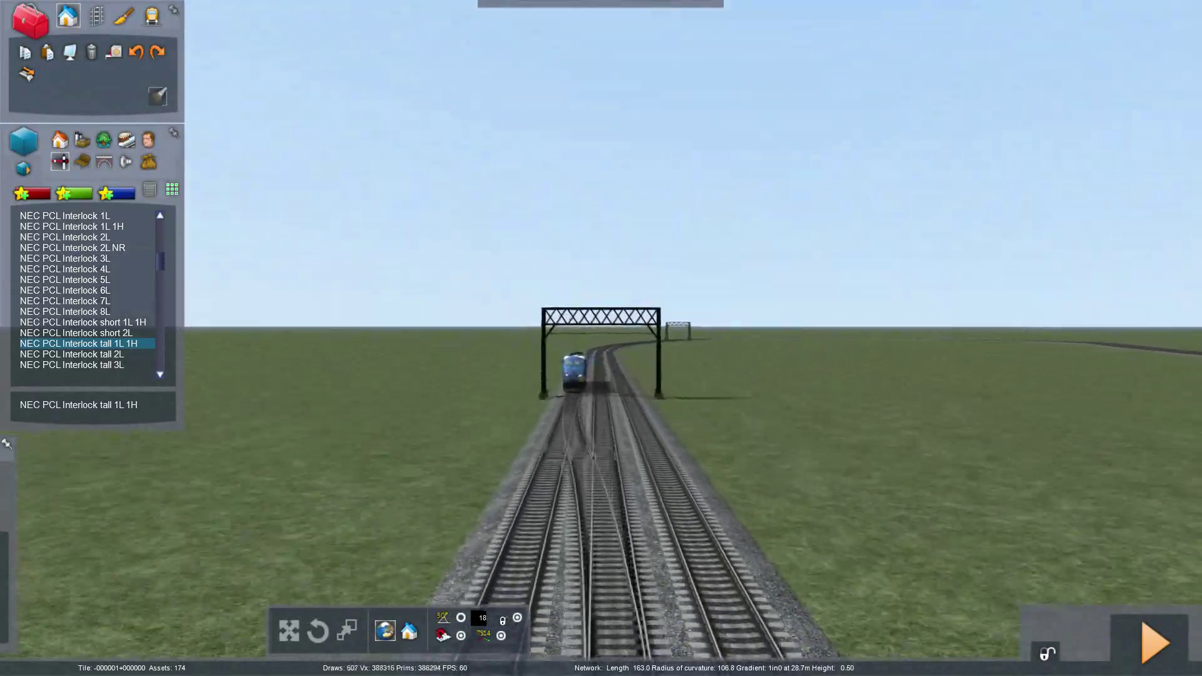
{"action": "right_click_drag", "start_coordinate": [564, 169], "coordinate": [561, 268]}
{"action": "key", "text": "Down"}
{"action": "right_click_drag", "start_coordinate": [601, 338], "coordinate": [695, 526]}
{"action": "left_click", "coordinate": [768, 188]}
{"action": "key", "text": "Up"}
{"action": "key", "text": "Escape"}
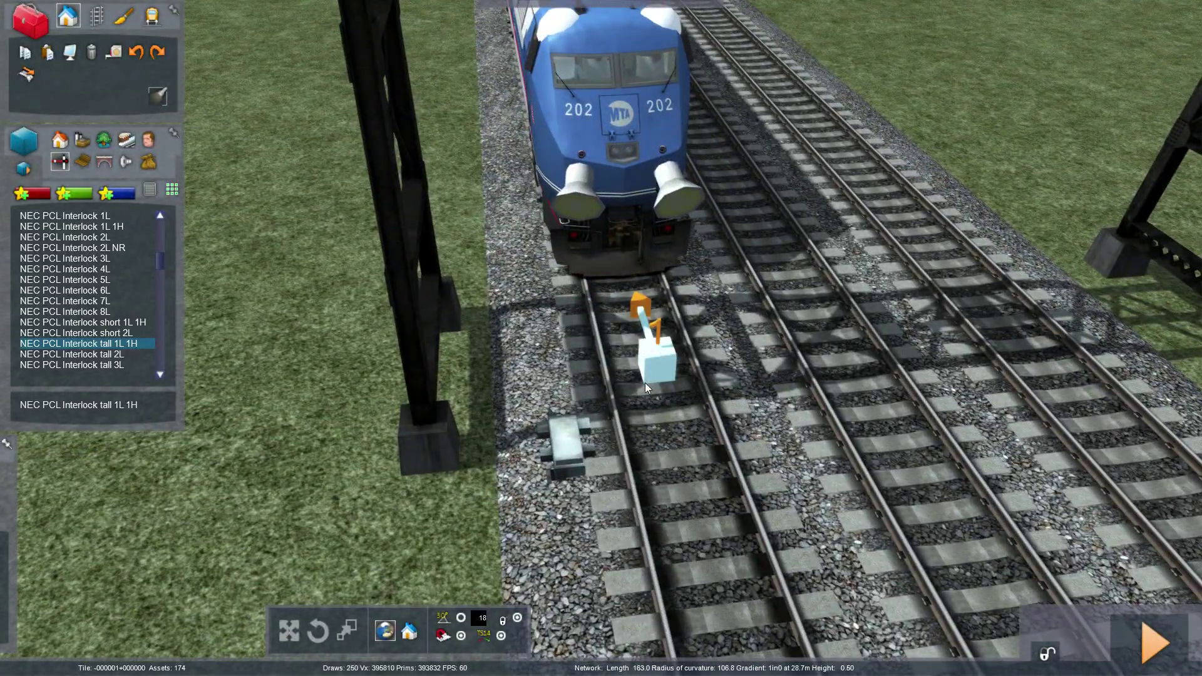
{"action": "right_click", "coordinate": [516, 395]}
{"action": "right_click_drag", "start_coordinate": [516, 394], "coordinate": [618, 212]}
{"action": "key", "text": "Down"}
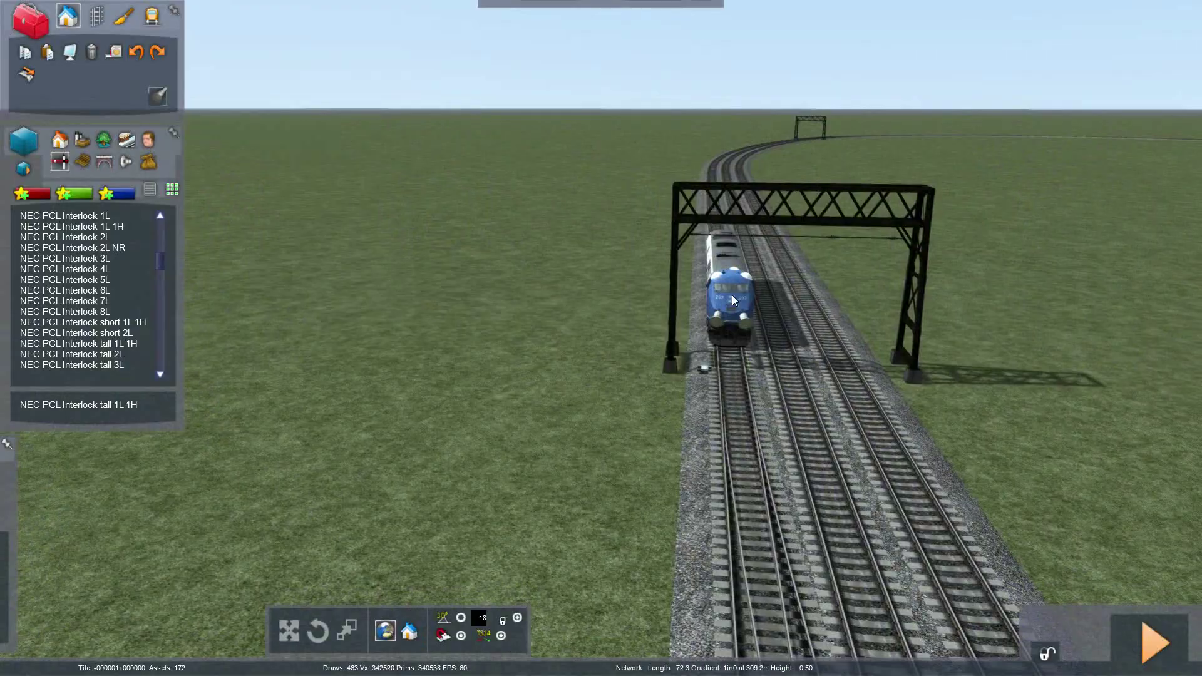
Step: Save the route with the new branch signal
{"action": "right_click_drag", "start_coordinate": [719, 465], "coordinate": [705, 485]}
{"action": "key", "text": "Up"}
{"action": "key", "text": "Down"}
{"action": "key", "text": "Down"}
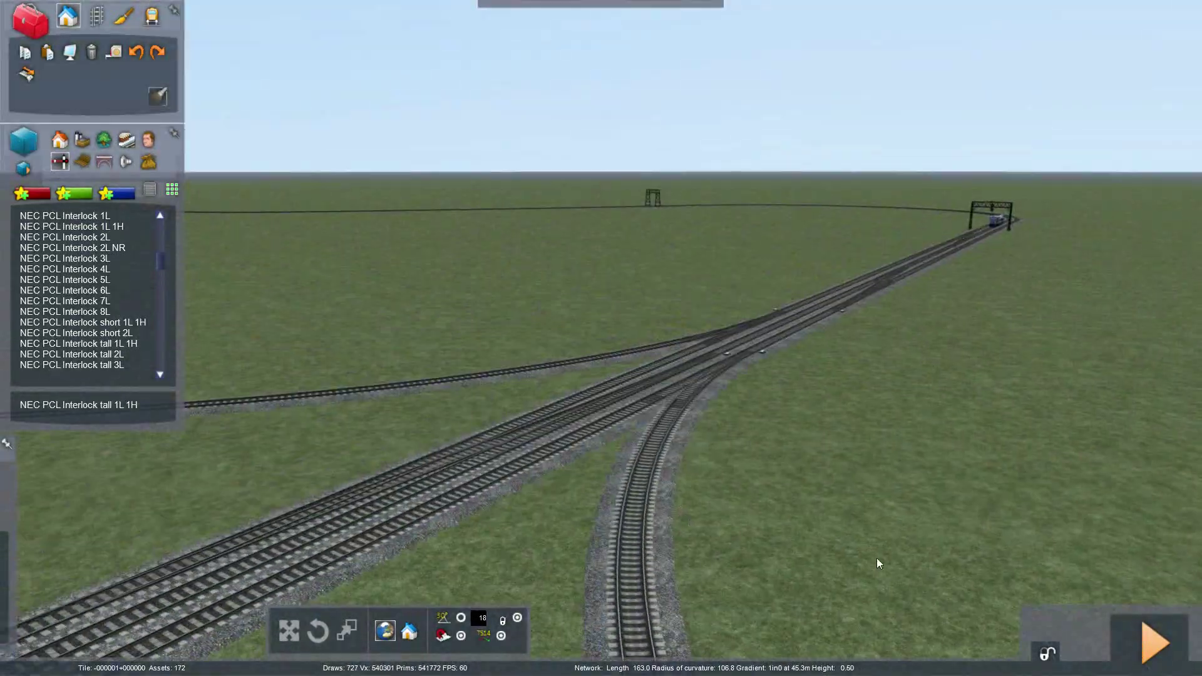
{"action": "key", "text": "F2"}
{"action": "left_click", "coordinate": [496, 458]}
Step: Restart the scenario from the driving view to reload the signals
{"action": "right_click_drag", "start_coordinate": [515, 477], "coordinate": [543, 499]}
{"action": "key", "text": "Up"}
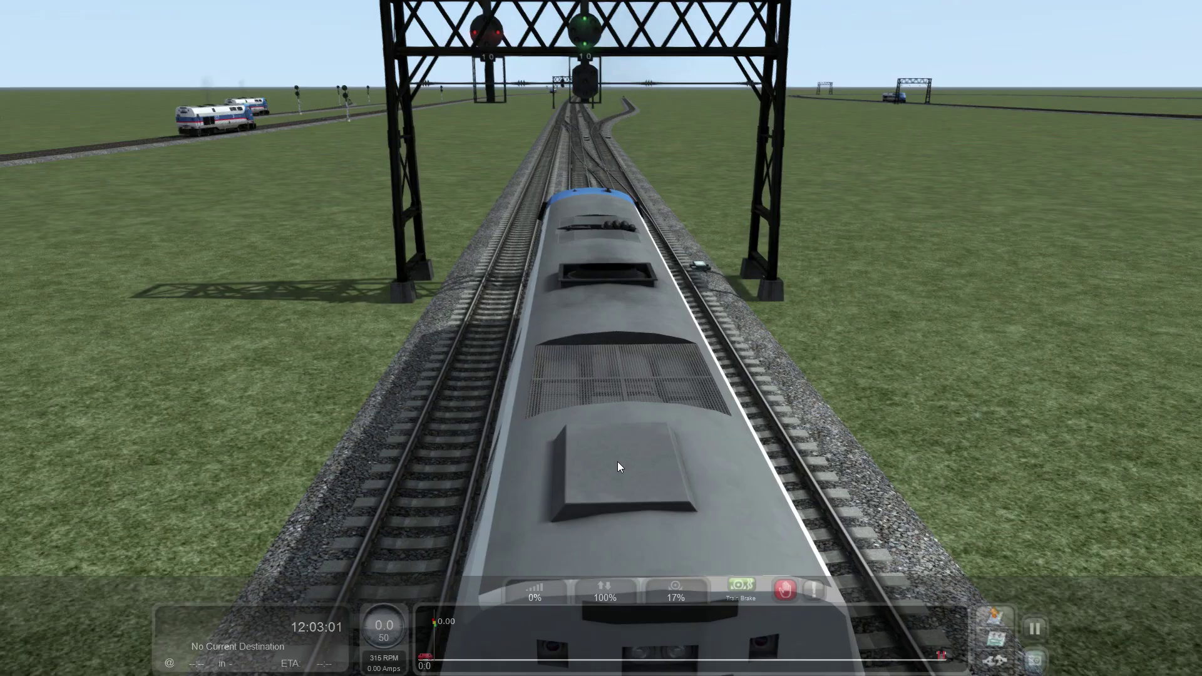
{"action": "right_click_drag", "start_coordinate": [617, 460], "coordinate": [616, 324]}
{"action": "key", "text": "Escape"}
{"action": "left_click", "coordinate": [578, 411]}
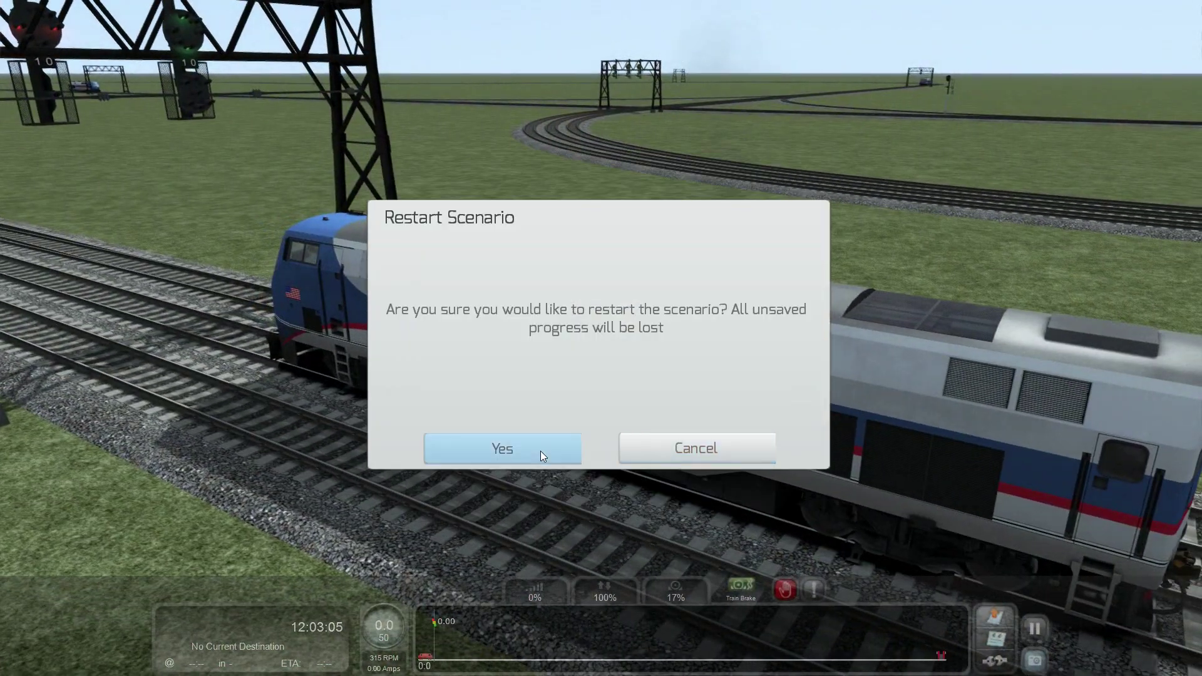
{"action": "left_click", "coordinate": [541, 450]}
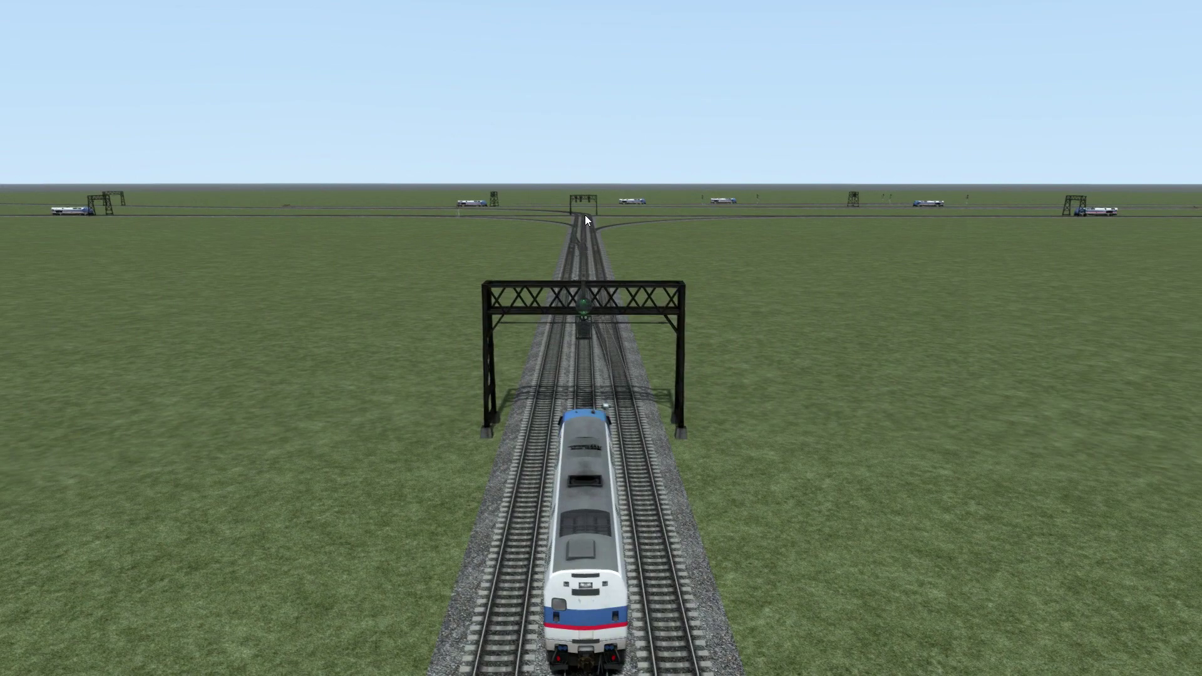
Step: Examine the aspect of the gantry's 4L signal and the turnouts leading from it towards the diamond crossing
{"action": "key", "text": "Up"}
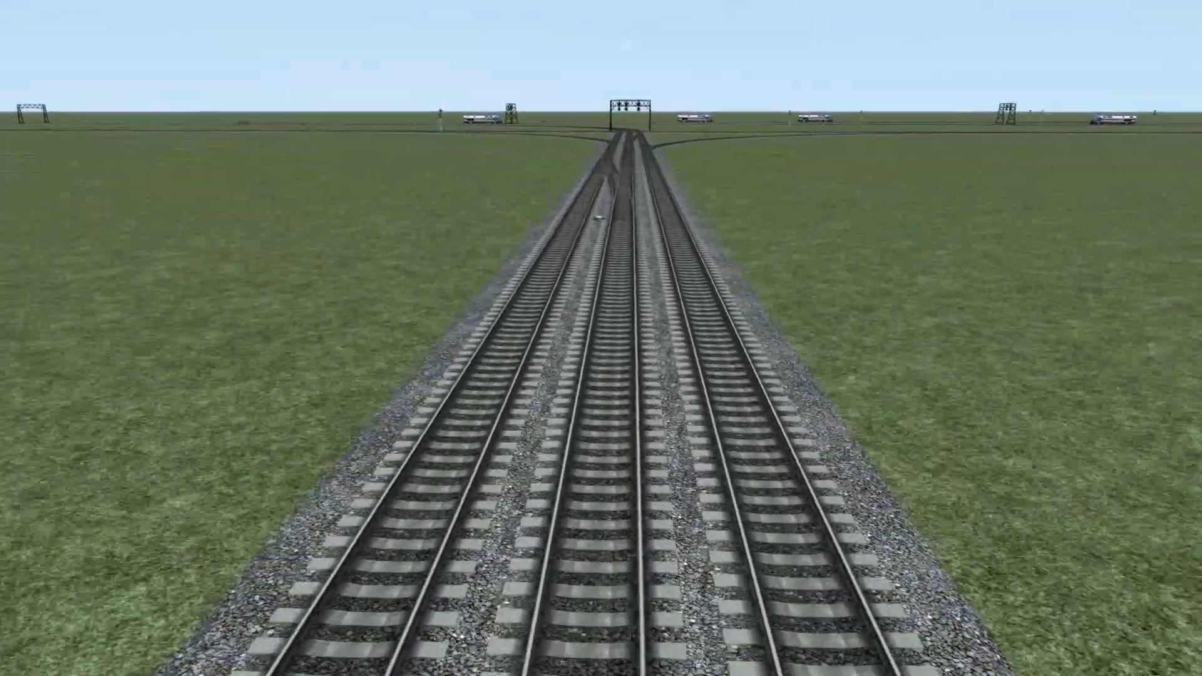
{"action": "key", "text": "Down"}
{"action": "right_click_drag", "start_coordinate": [515, 375], "coordinate": [499, 522]}
{"action": "key", "text": "Up"}
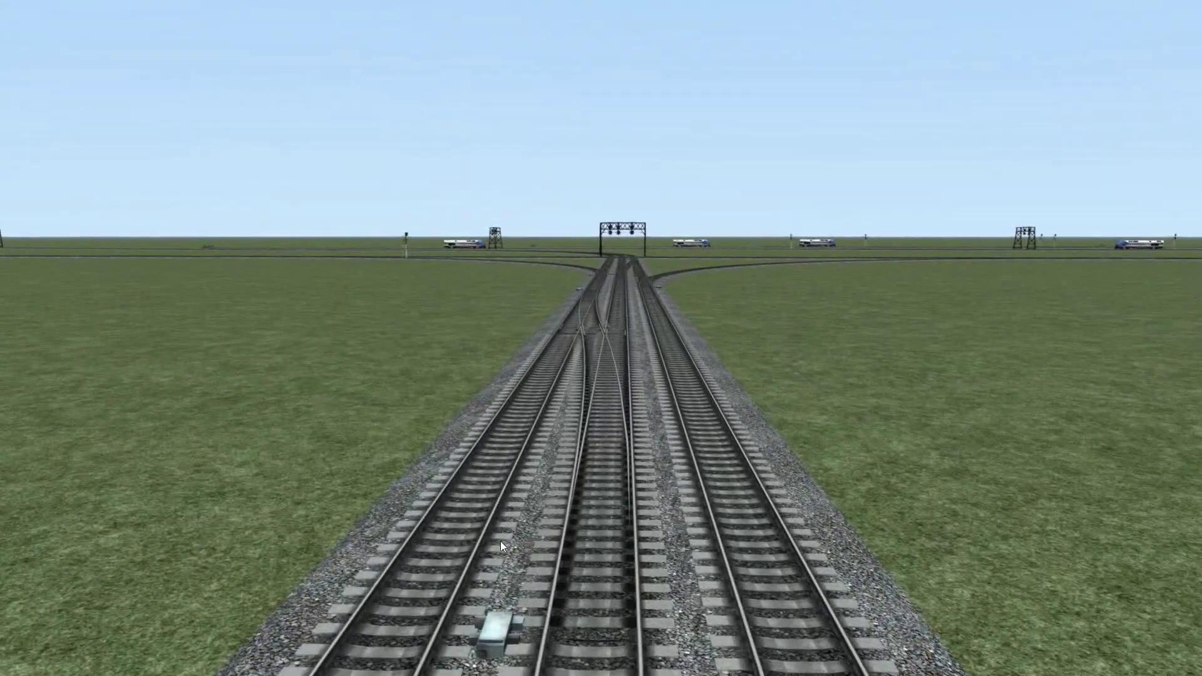
{"action": "key", "text": "Up"}
{"action": "right_click_drag", "start_coordinate": [503, 623], "coordinate": [503, 512]}
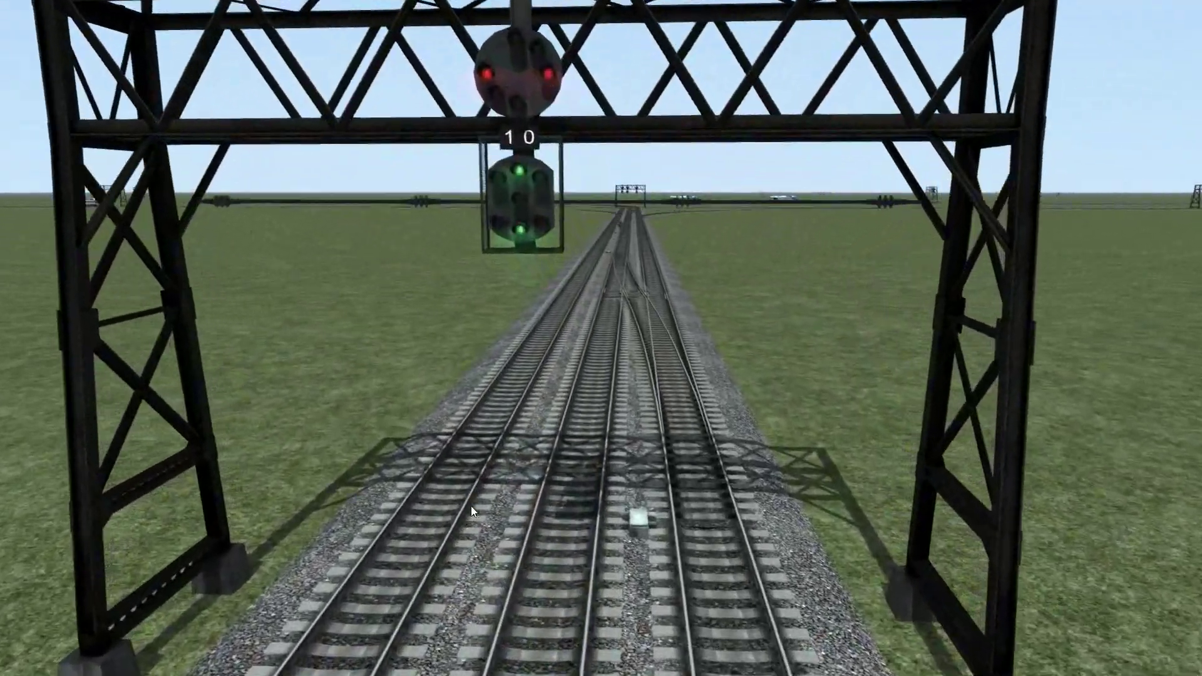
{"action": "key", "text": "Up"}
{"action": "mouse_move", "coordinate": [471, 506]}
{"action": "right_mouse_down"}
{"action": "mouse_move", "coordinate": [471, 307]}
{"action": "mouse_move", "coordinate": [472, 495]}
{"action": "right_mouse_up"}
{"action": "key", "text": "Up"}
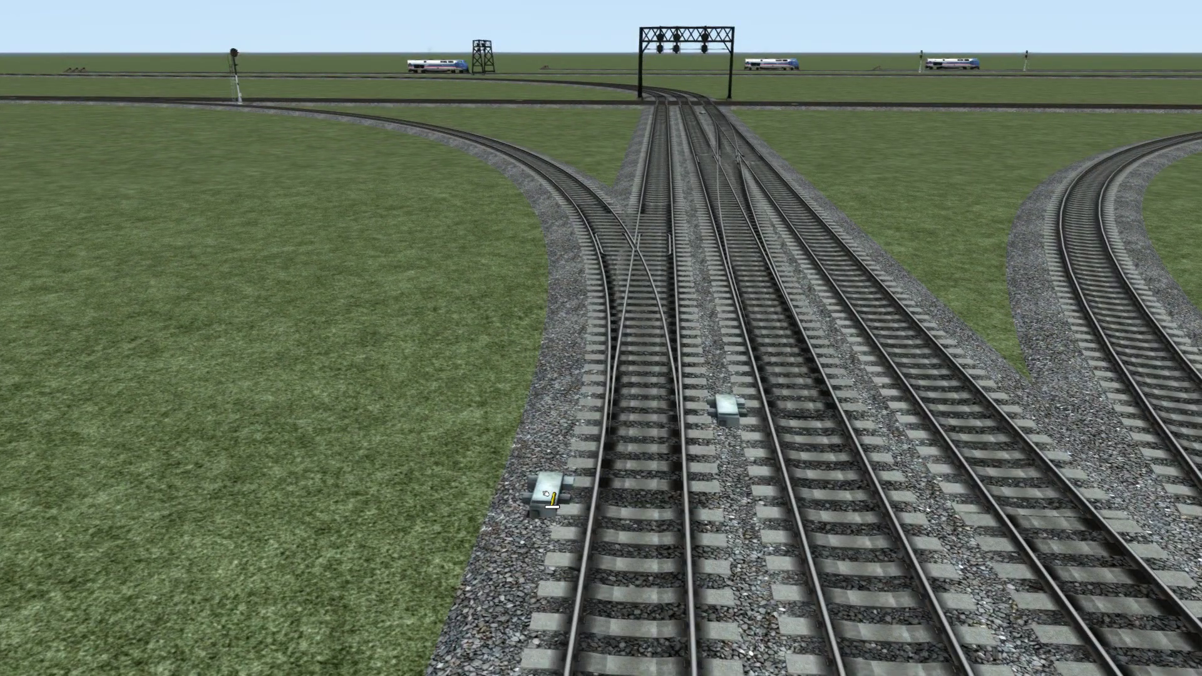
{"action": "key", "text": "Down"}
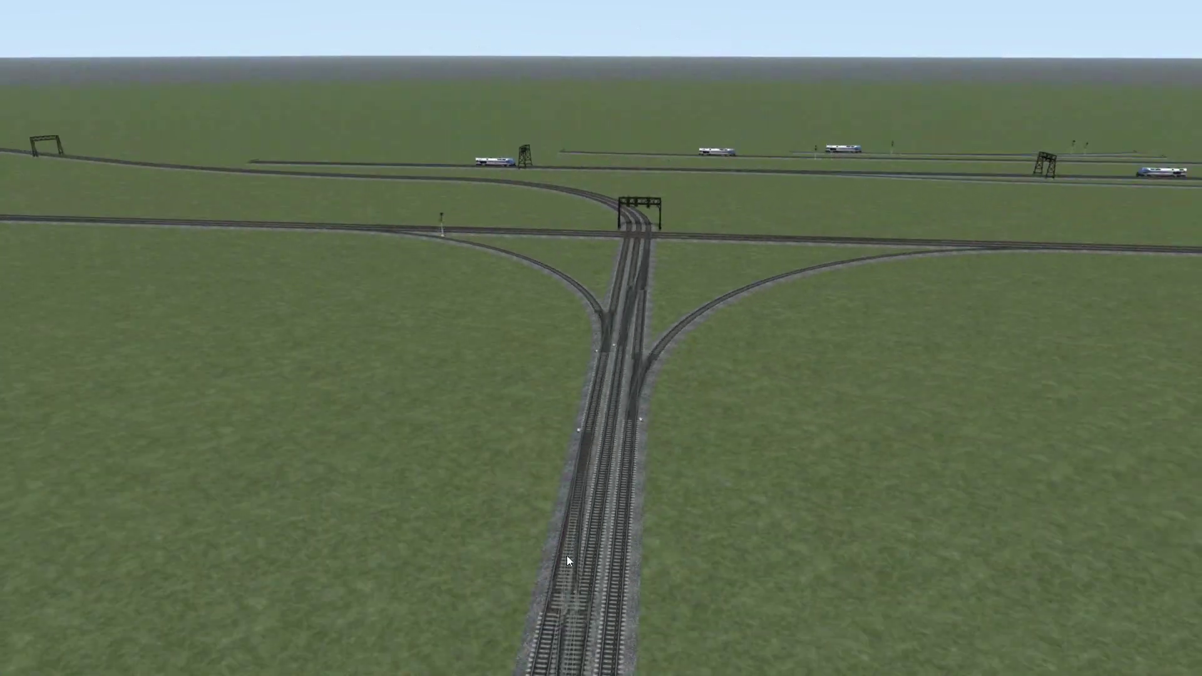
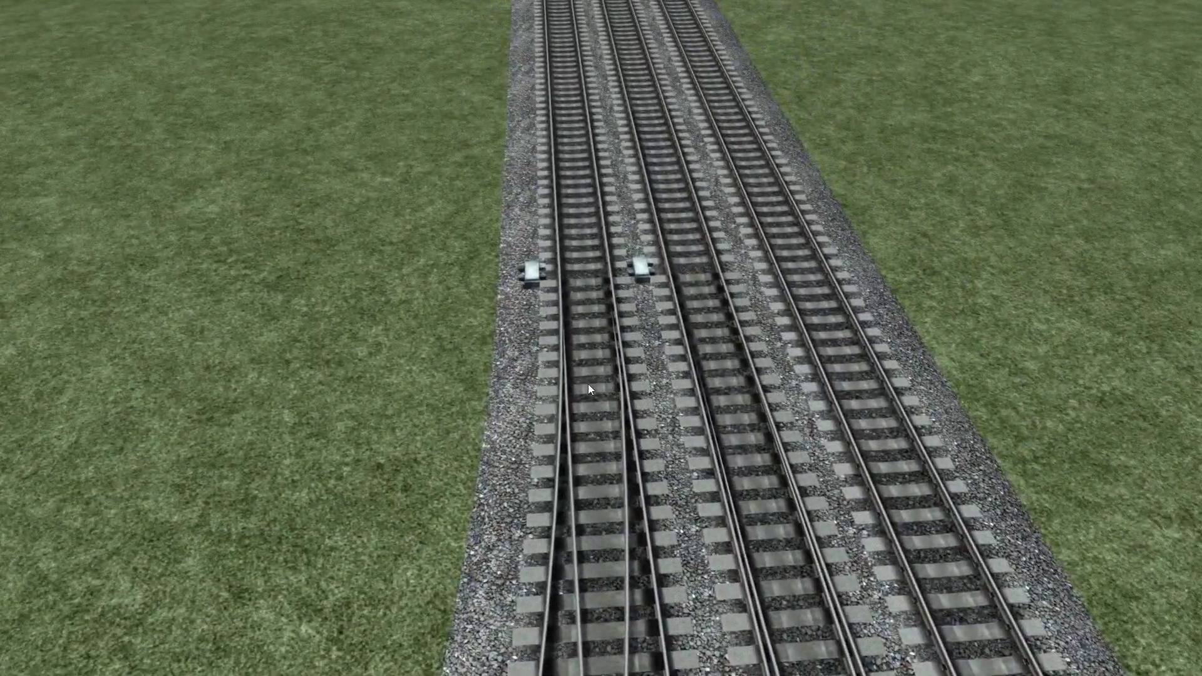
Step: Examine the branch turnout and the aspect of the tall 1L 1H signal that guards it
{"action": "mouse_move", "coordinate": [577, 350]}
{"action": "right_mouse_down"}
{"action": "mouse_move", "coordinate": [582, 244]}
{"action": "mouse_move", "coordinate": [577, 351]}
{"action": "right_mouse_up"}
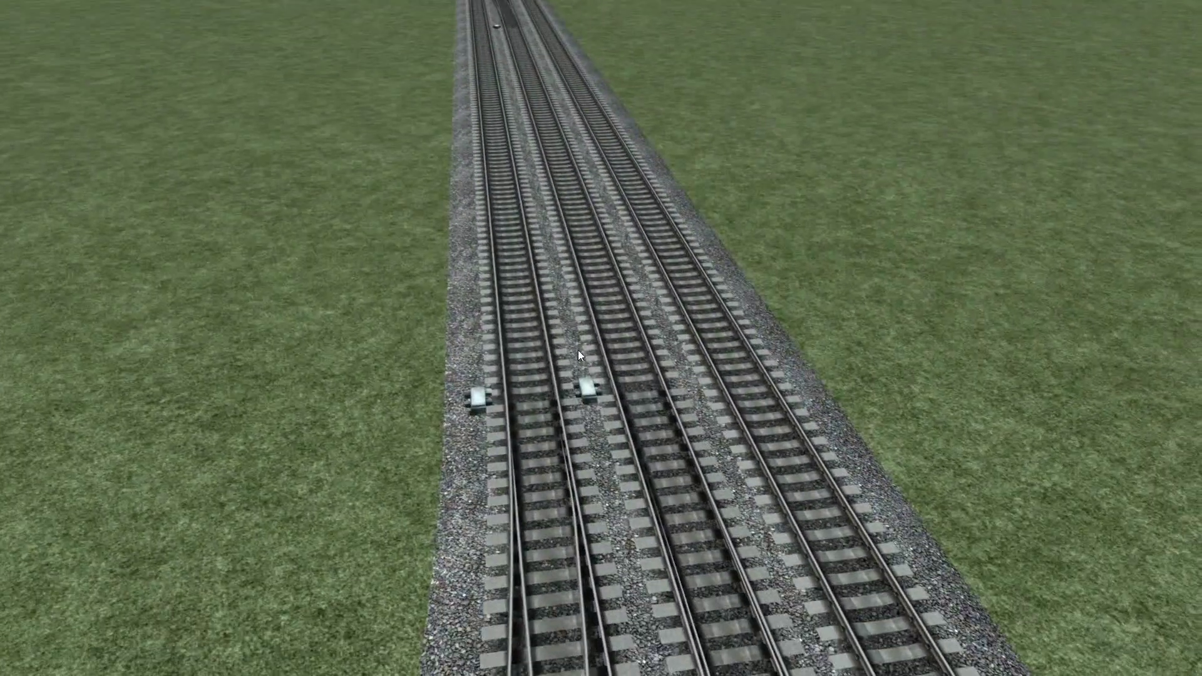
{"action": "right_click_drag", "start_coordinate": [565, 441], "coordinate": [532, 508]}
{"action": "key", "text": "Up"}
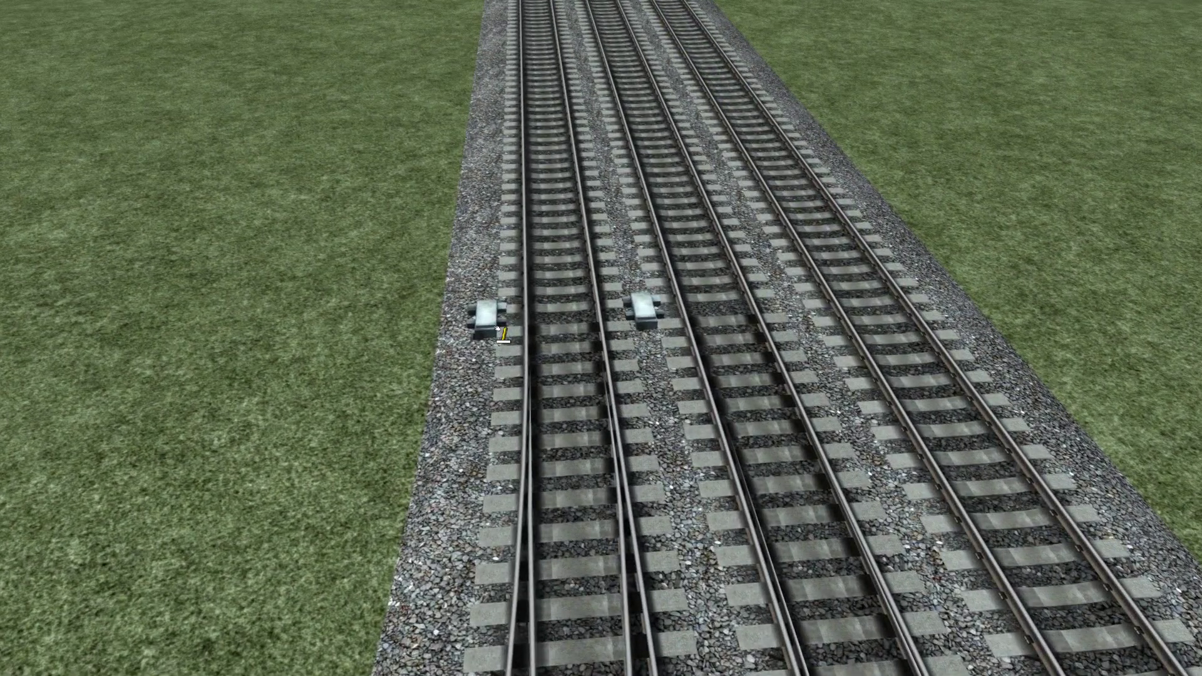
{"action": "key", "text": "Down"}
{"action": "right_click_drag", "start_coordinate": [786, 464], "coordinate": [783, 366]}
{"action": "key", "text": "Up"}
{"action": "key", "text": "Left"}
{"action": "right_click_drag", "start_coordinate": [520, 347], "coordinate": [554, 310]}
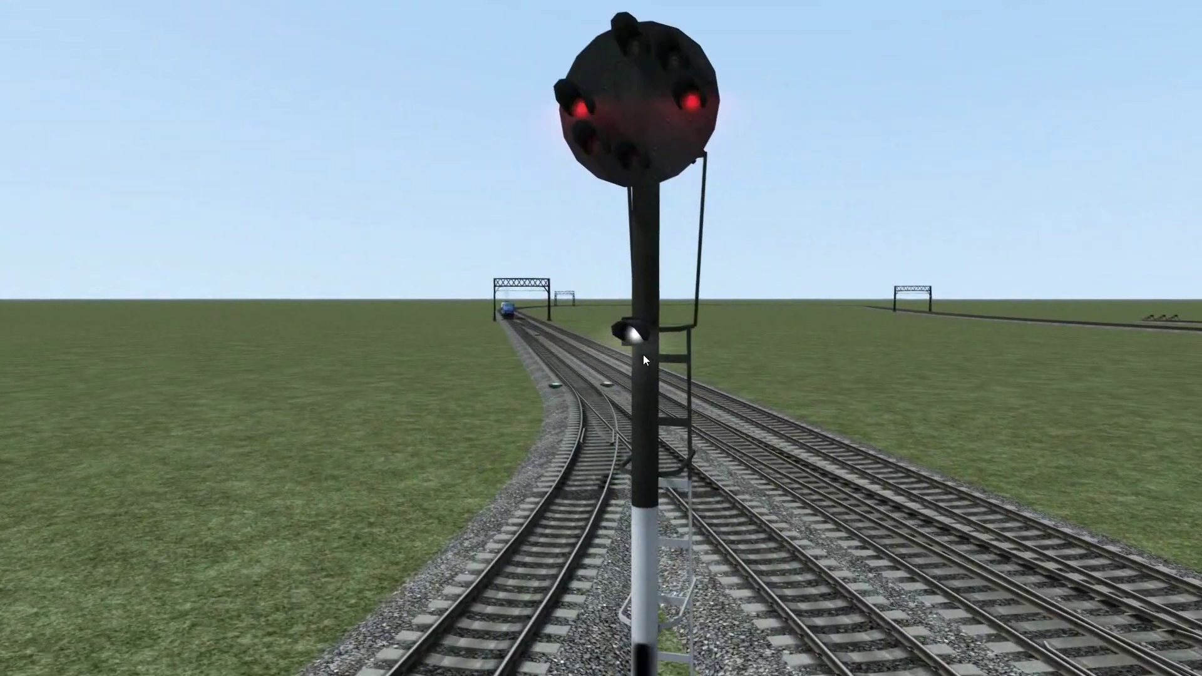
{"action": "key", "text": "Up"}
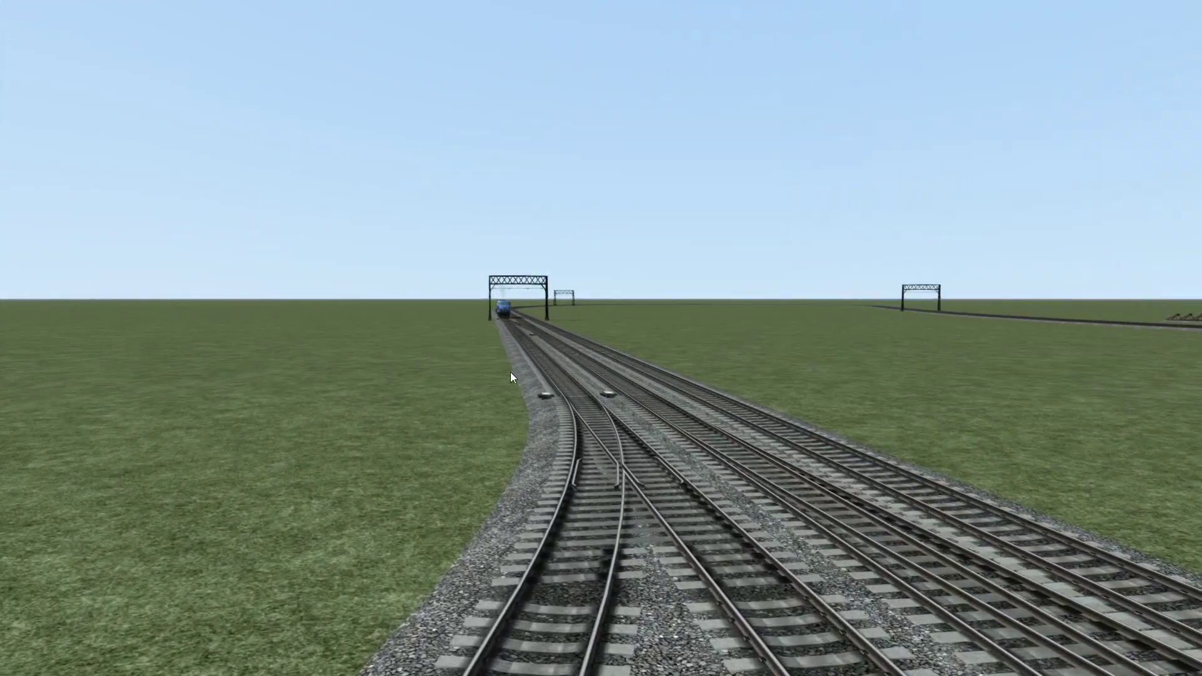
Step: Examine the tall branch signal and its turnout, and follow the branch back through the junction to the gantry
{"action": "key", "text": "Down"}
{"action": "key", "text": "Up"}
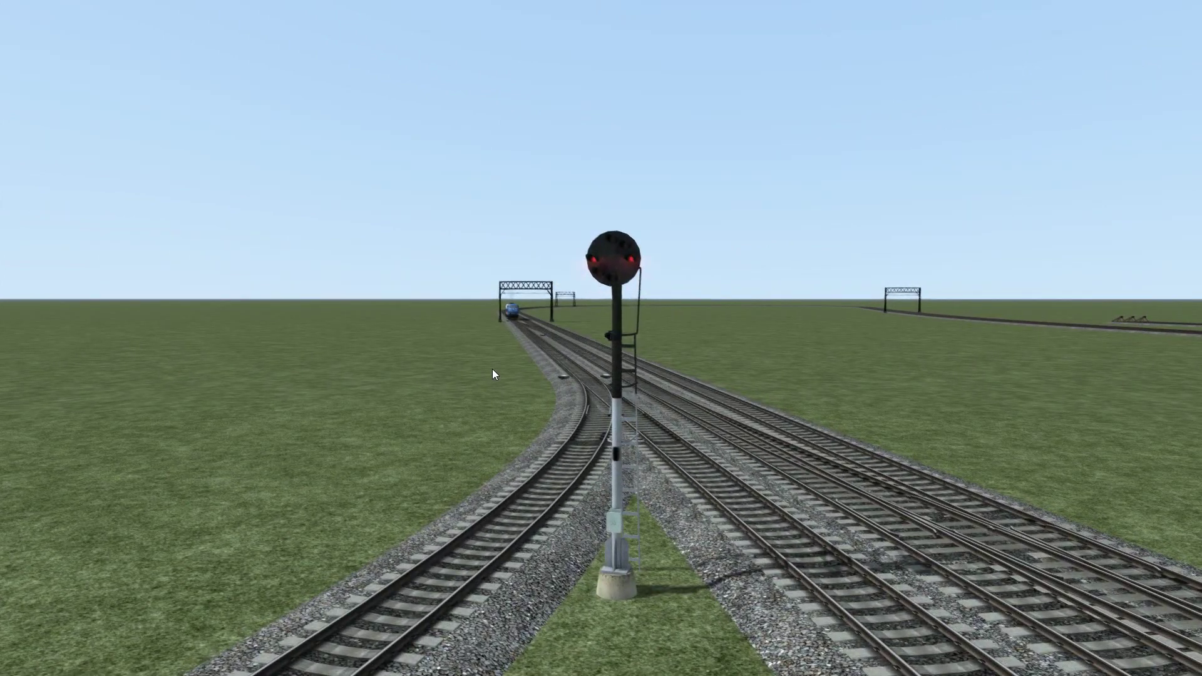
{"action": "key", "text": "Right"}
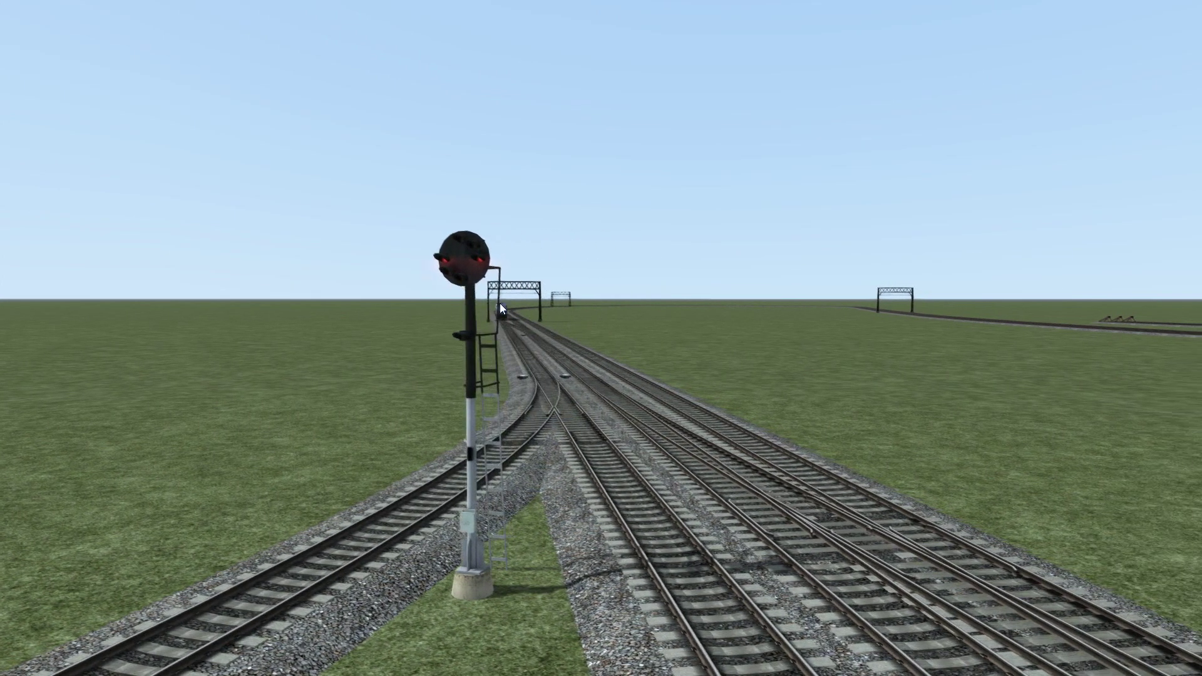
{"action": "key", "text": "Up"}
{"action": "key", "text": "Left"}
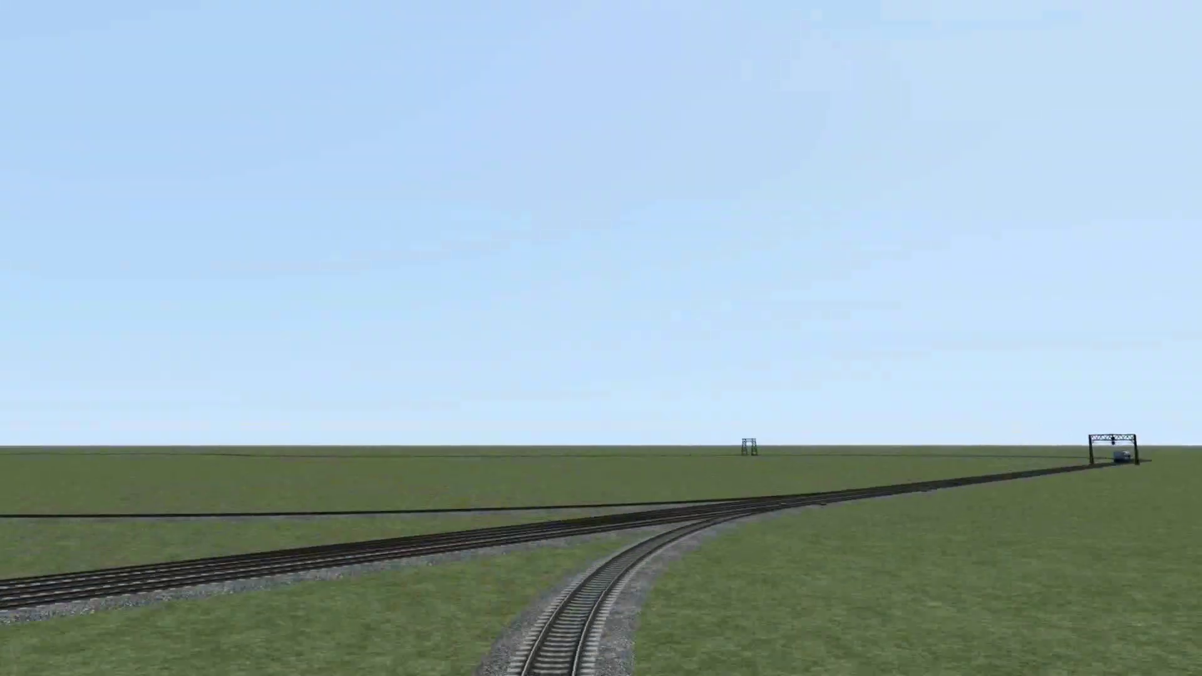
{"action": "key", "text": "Up"}
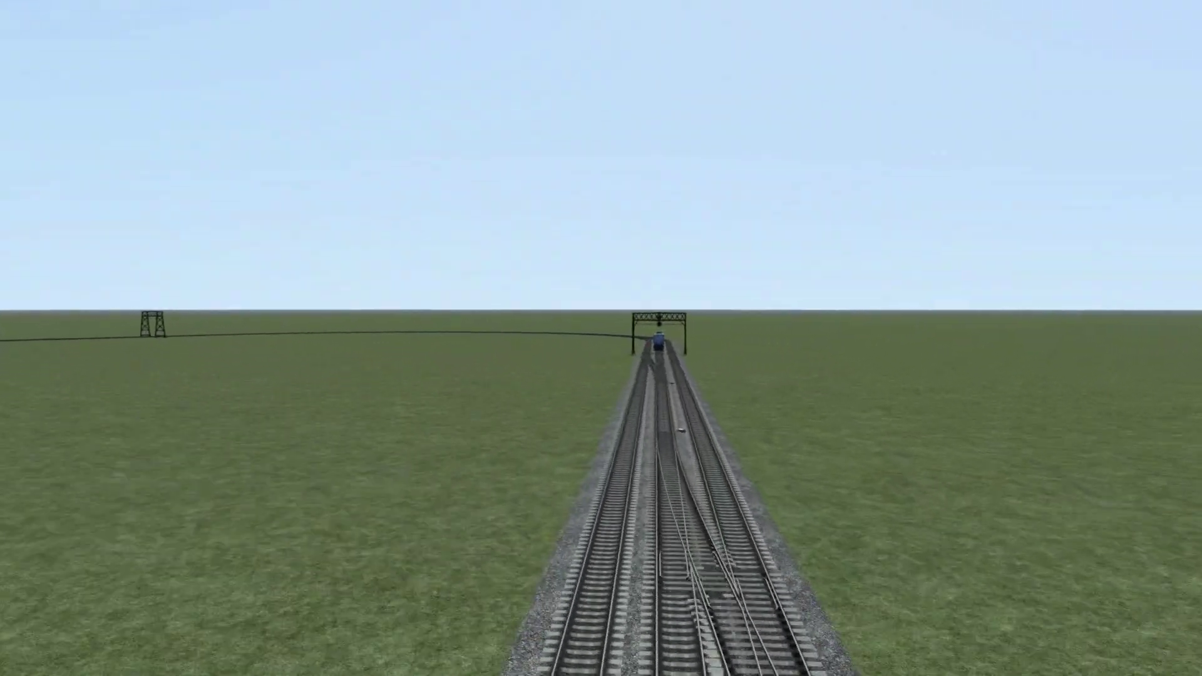
{"action": "key", "text": "Up"}
Step: Return to the World Editor at the three-track gantry and show the list of signal assets
{"action": "key", "text": "Escape"}
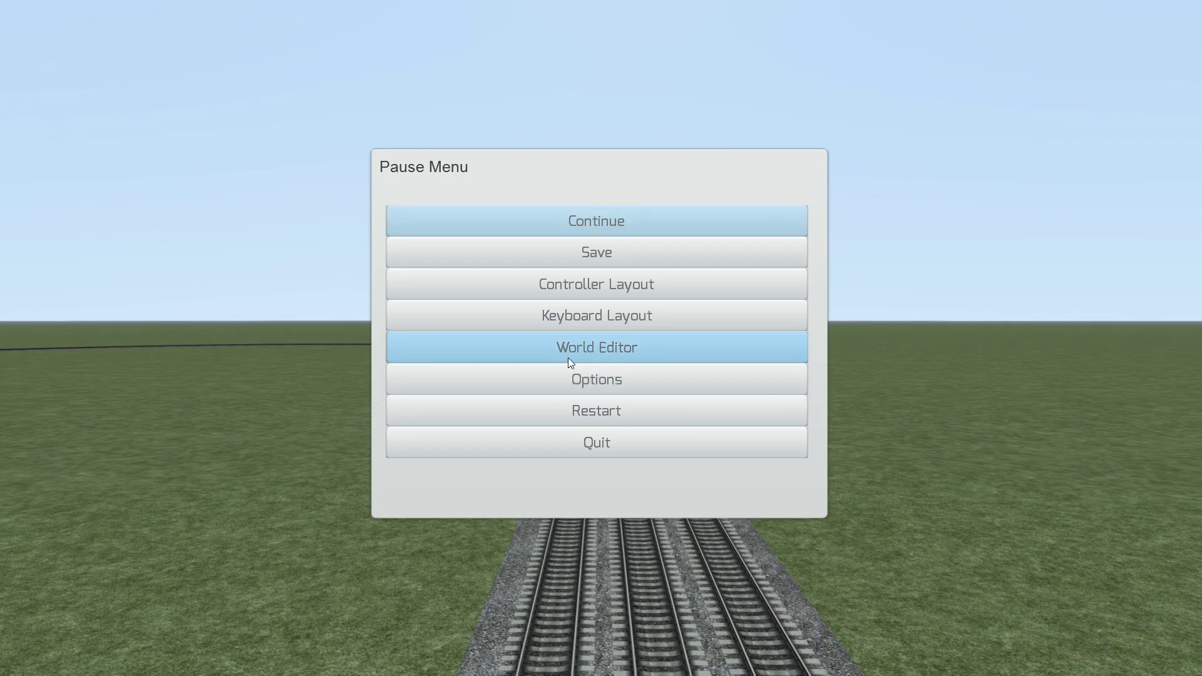
{"action": "left_click", "coordinate": [567, 356]}
{"action": "key", "text": "Up"}
{"action": "key", "text": "Up"}
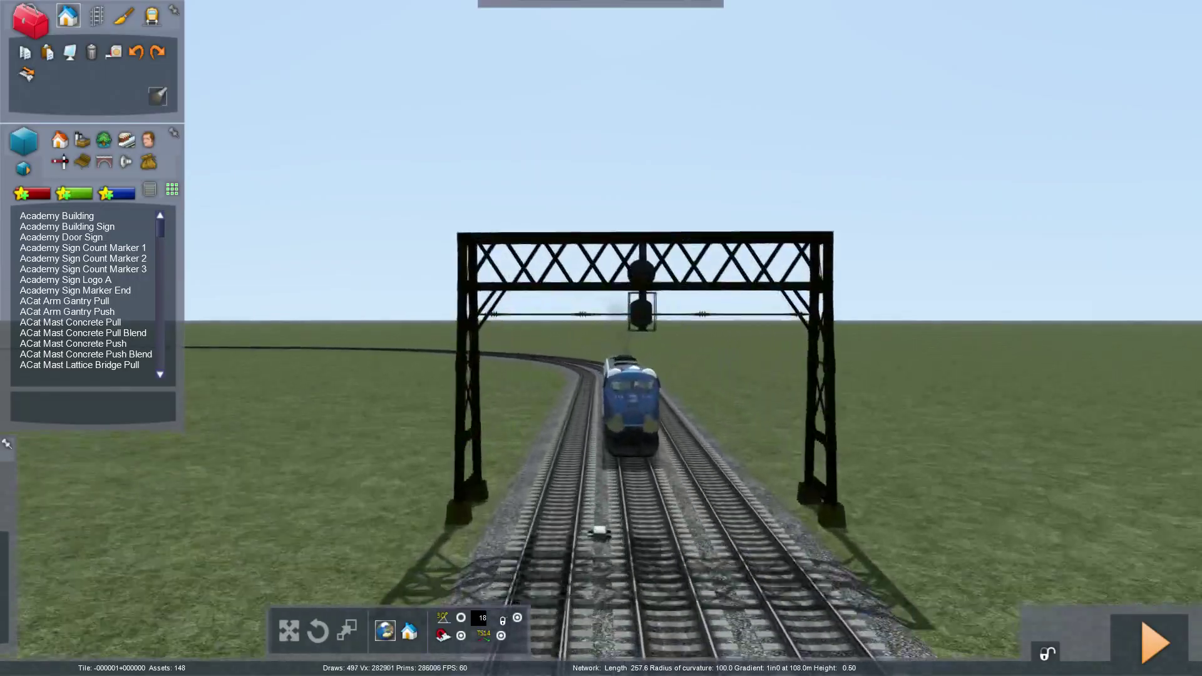
{"action": "key", "text": "Down"}
{"action": "key", "text": "Up"}
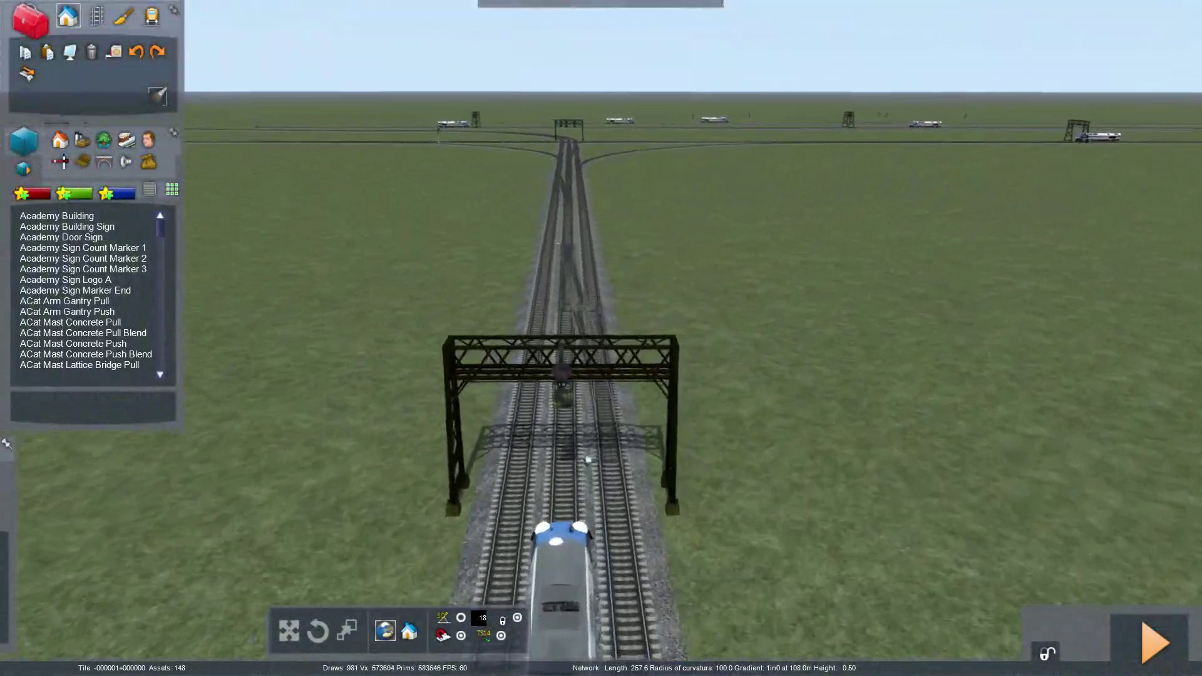
{"action": "key", "text": "Up"}
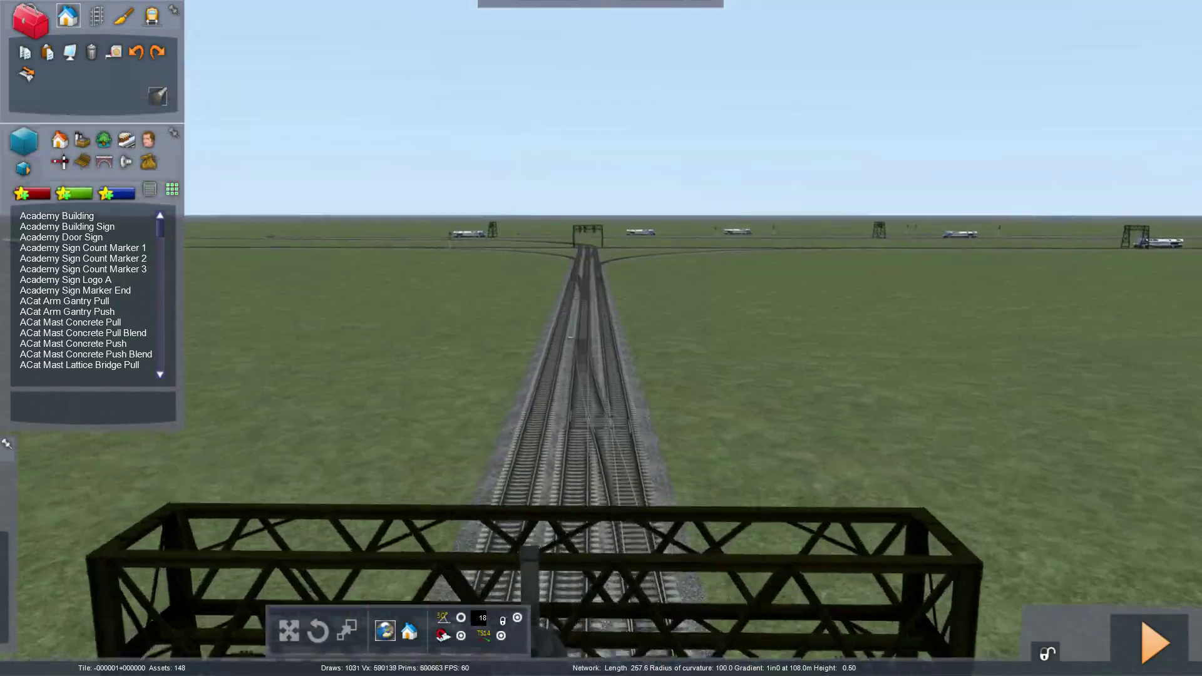
{"action": "key", "text": "Down"}
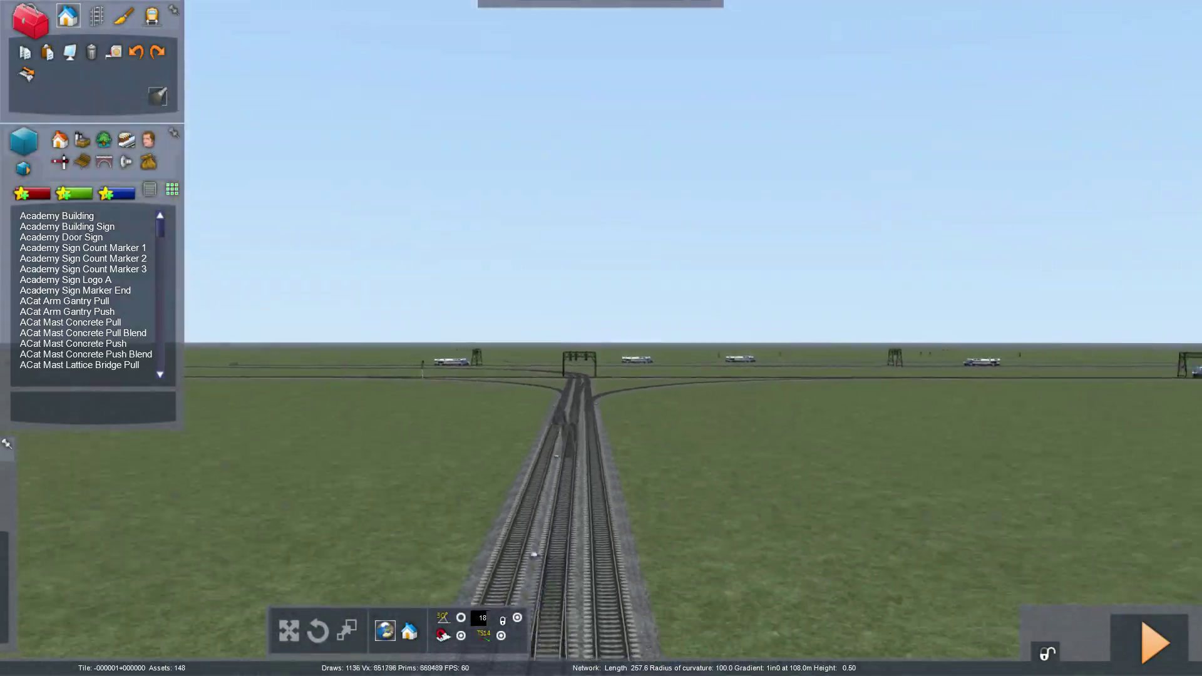
{"action": "key", "text": "Up"}
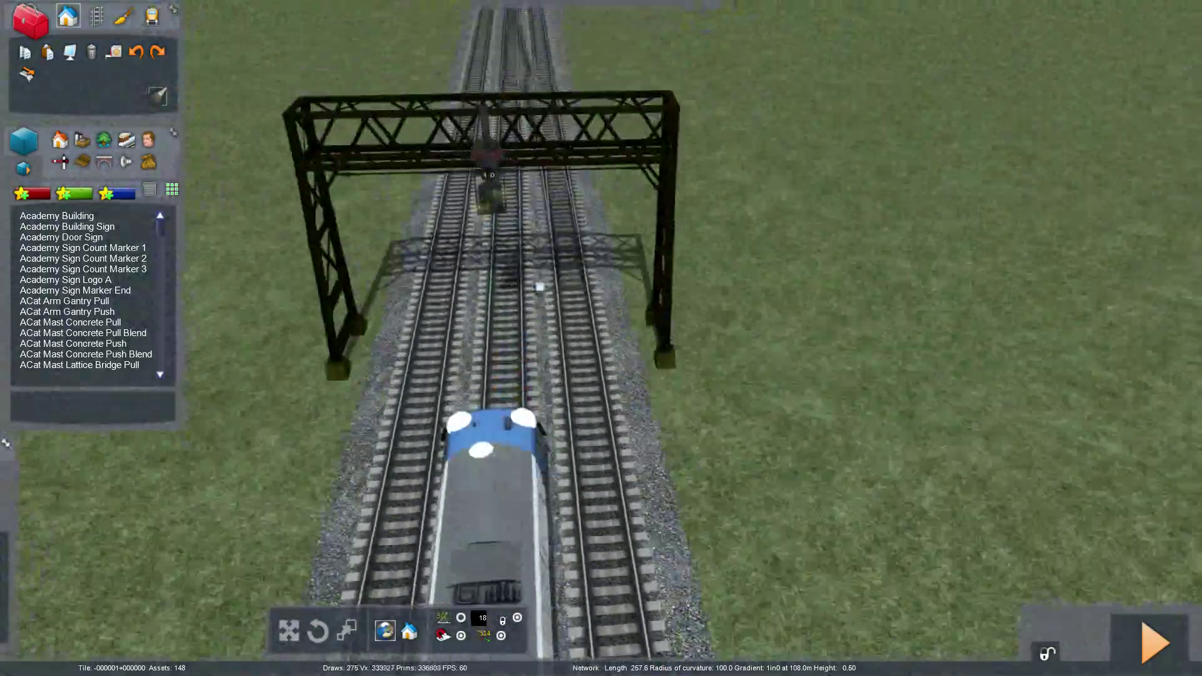
{"action": "left_click", "coordinate": [61, 163]}
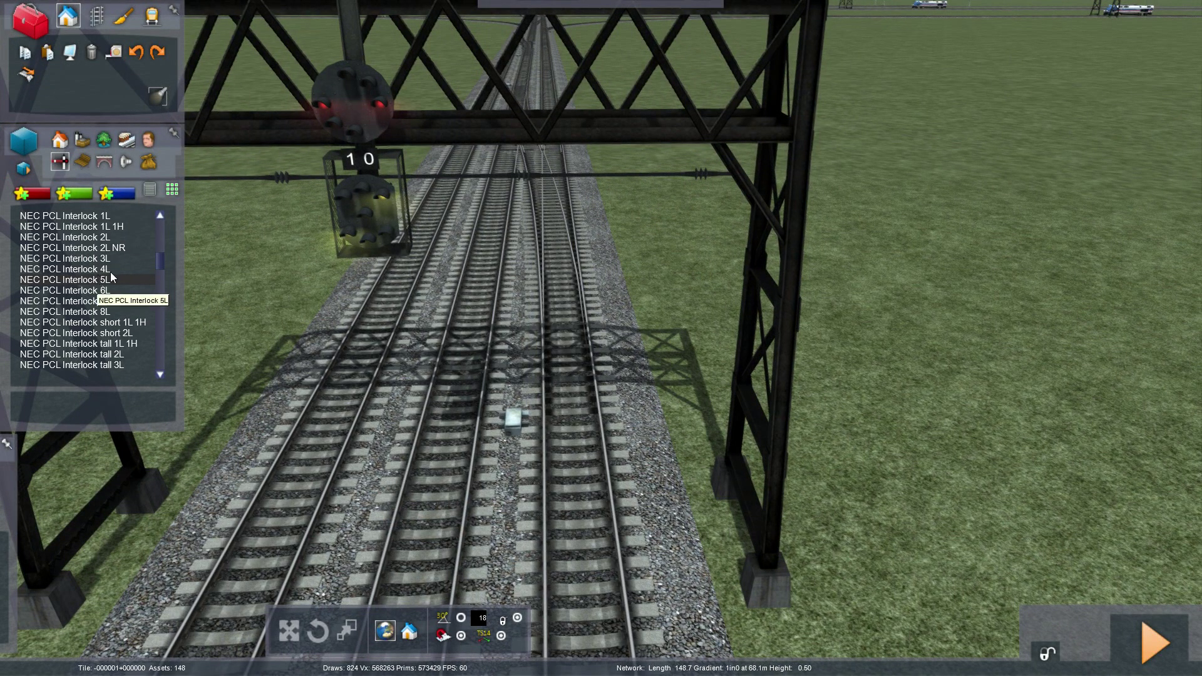
Step: Place an NEC PCL Interlock 5L signal on the gantry for the right-hand track
{"action": "key", "text": "Down"}
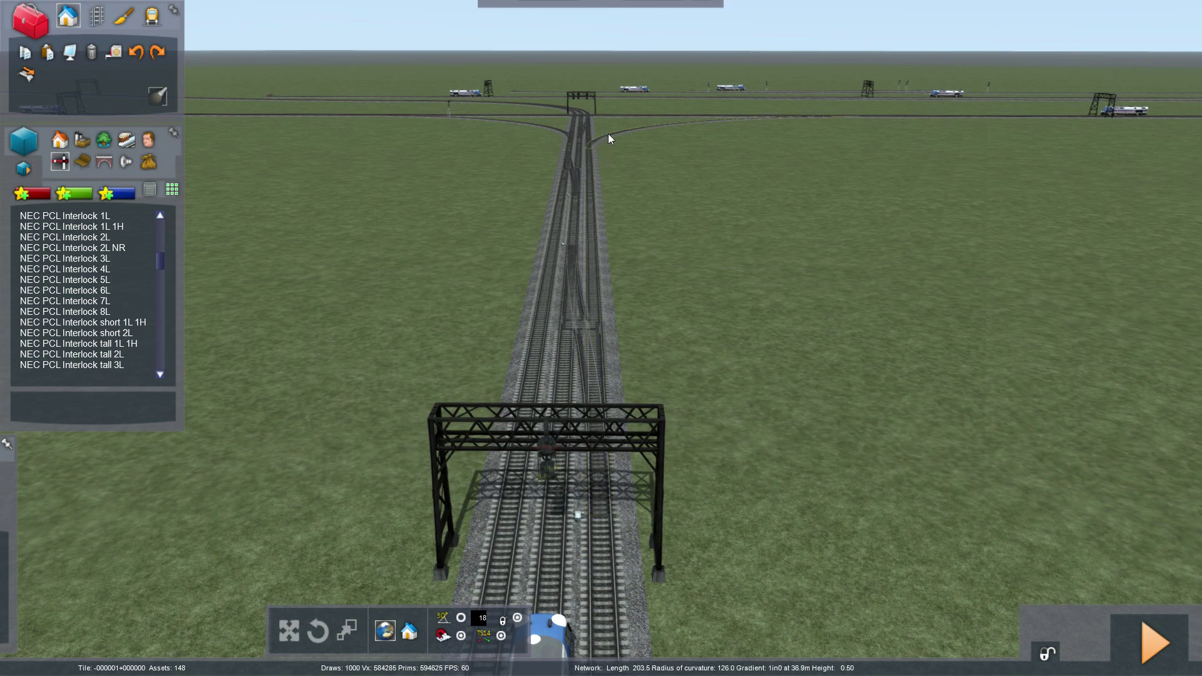
{"action": "right_click_drag", "start_coordinate": [620, 192], "coordinate": [616, 301]}
{"action": "key", "text": "Up"}
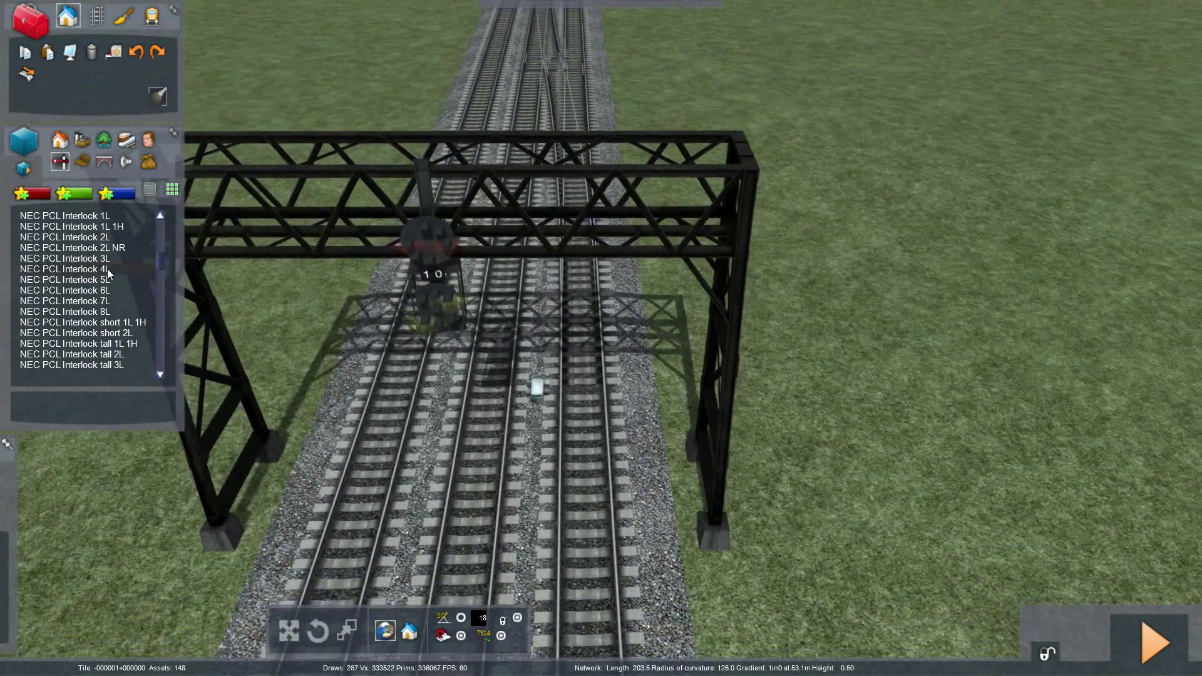
{"action": "left_click", "coordinate": [107, 279]}
{"action": "left_click", "coordinate": [611, 526]}
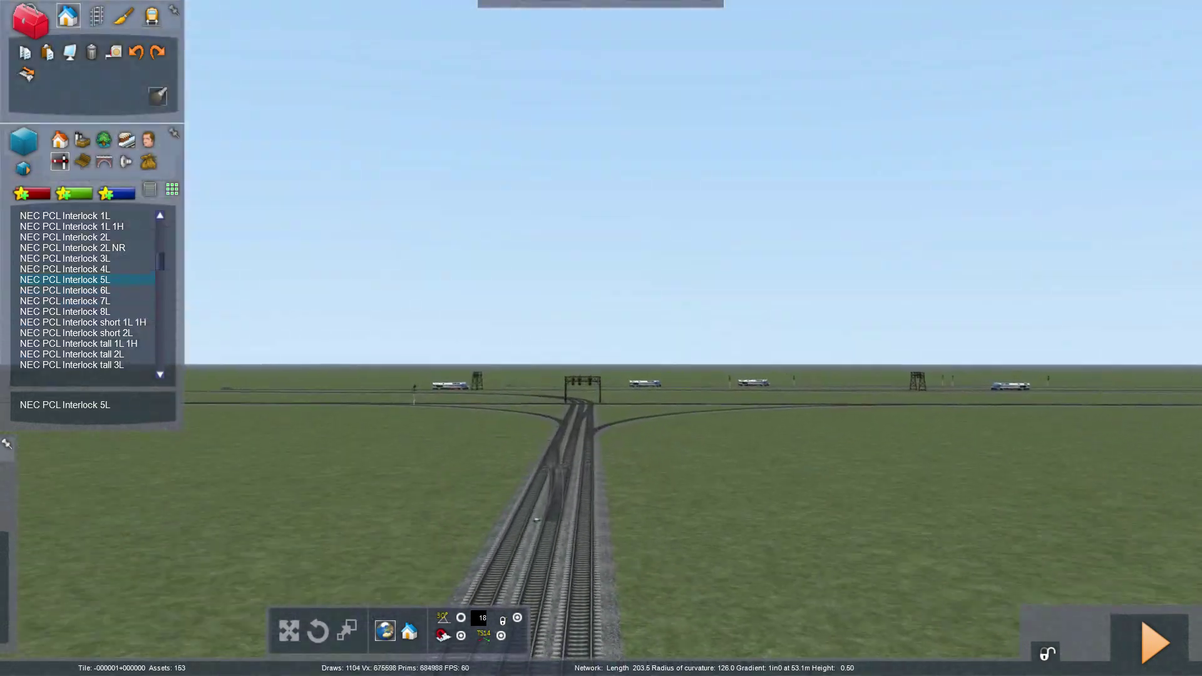
Step: Place the 5L signal's links beyond the junction turnouts, including one on the left branch and one on the right branch
{"action": "key", "text": "Up"}
{"action": "right_click_drag", "start_coordinate": [592, 432], "coordinate": [592, 547]}
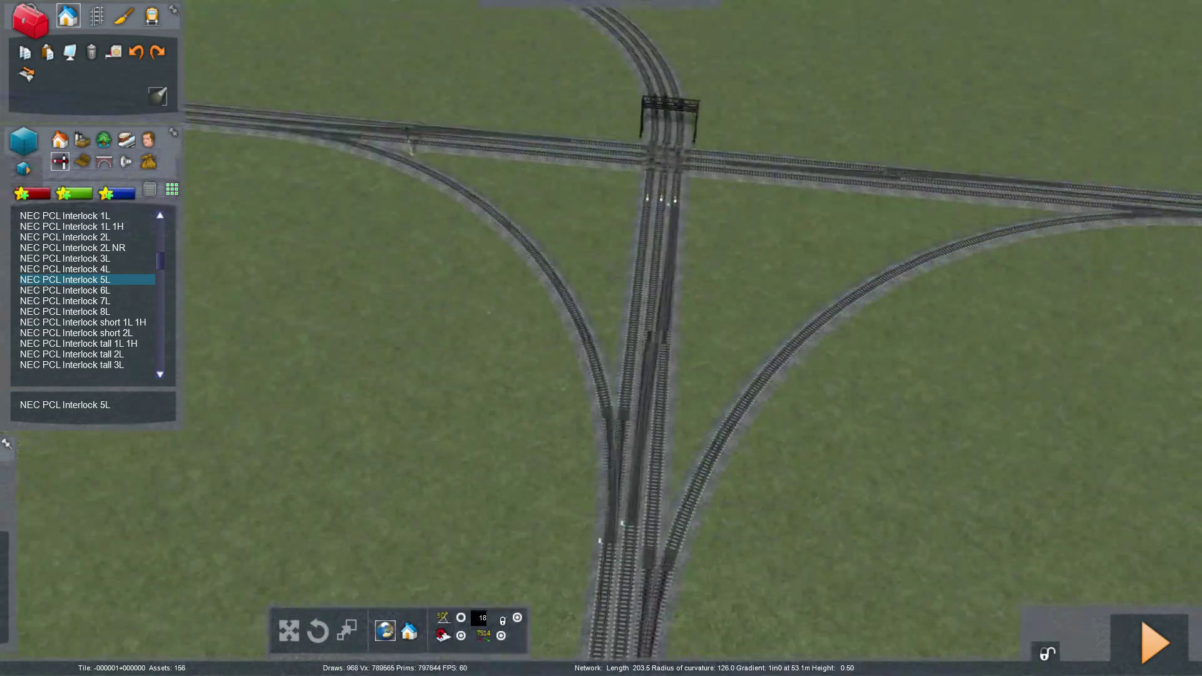
{"action": "scroll", "coordinate": [519, 406], "scroll_direction": "down", "scroll_amount": 5}
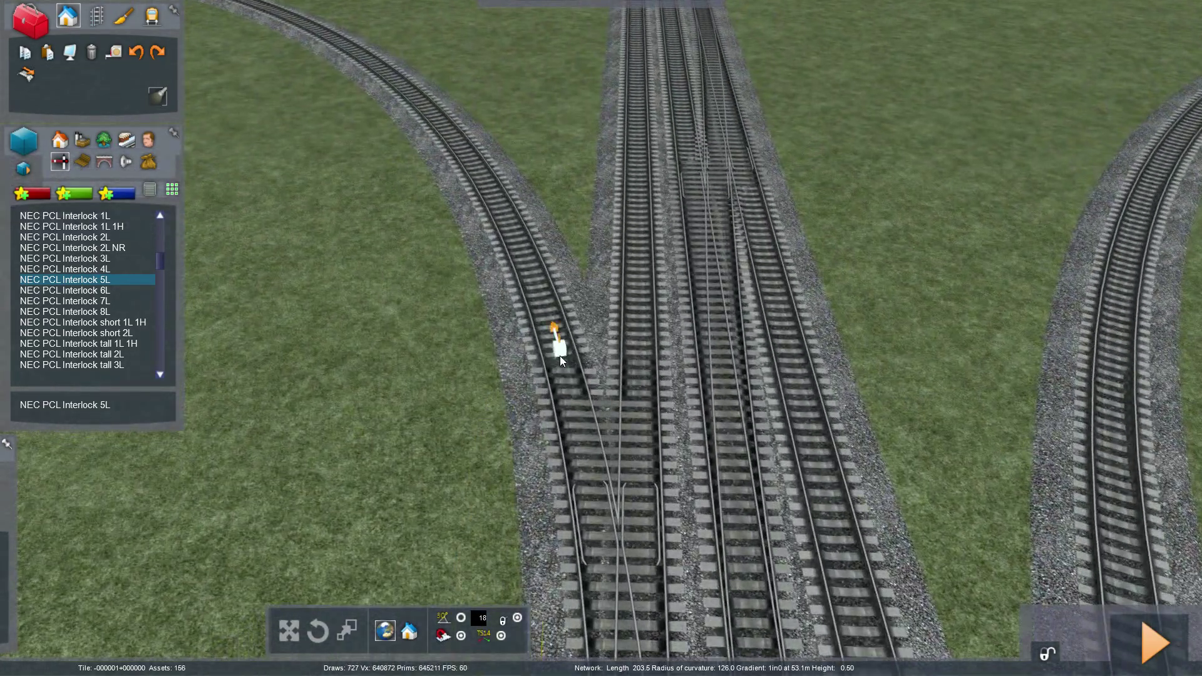
{"action": "left_click", "coordinate": [560, 356]}
{"action": "right_click_drag", "start_coordinate": [550, 372], "coordinate": [586, 284]}
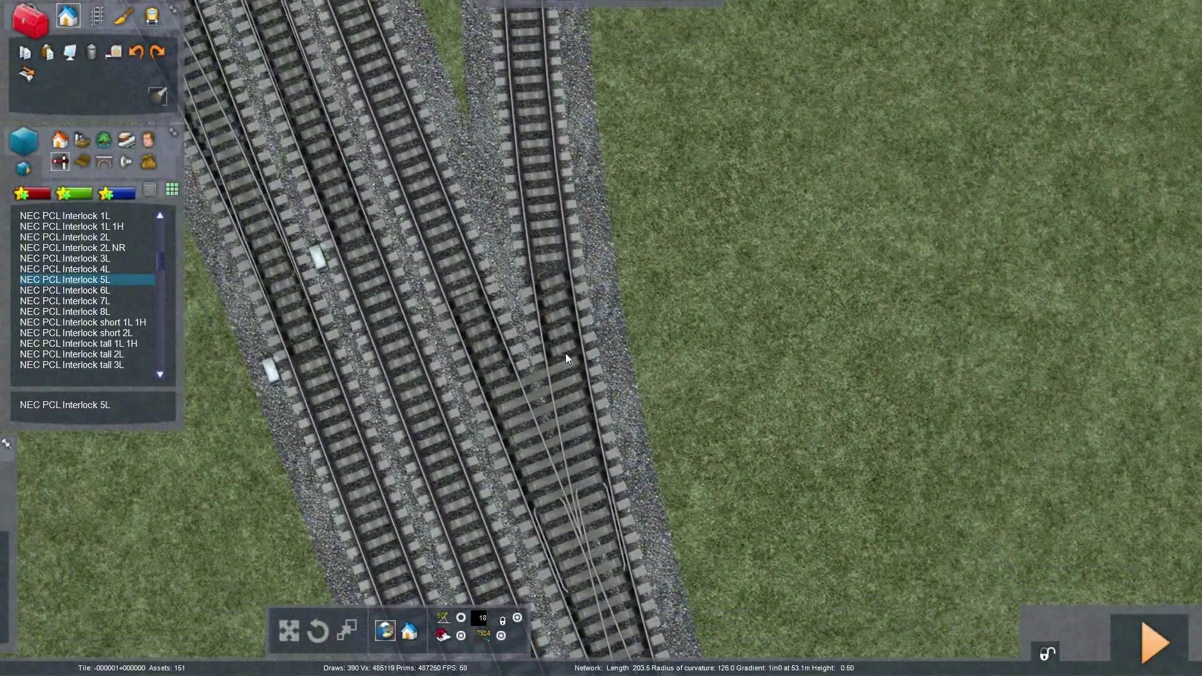
{"action": "left_click", "coordinate": [566, 353]}
{"action": "right_click", "coordinate": [648, 348]}
{"action": "mouse_move", "coordinate": [649, 348]}
{"action": "right_mouse_down"}
{"action": "mouse_move", "coordinate": [589, 338]}
{"action": "mouse_move", "coordinate": [626, 263]}
{"action": "mouse_move", "coordinate": [632, 213]}
{"action": "mouse_move", "coordinate": [629, 269]}
{"action": "mouse_move", "coordinate": [557, 407]}
{"action": "mouse_move", "coordinate": [564, 378]}
{"action": "mouse_move", "coordinate": [570, 501]}
{"action": "right_mouse_up"}
{"action": "key", "text": "Up"}
{"action": "key", "text": "Up"}
{"action": "key", "text": "Down"}
{"action": "left_click", "coordinate": [551, 362]}
{"action": "key", "text": "Down"}
{"action": "left_click", "coordinate": [568, 532]}
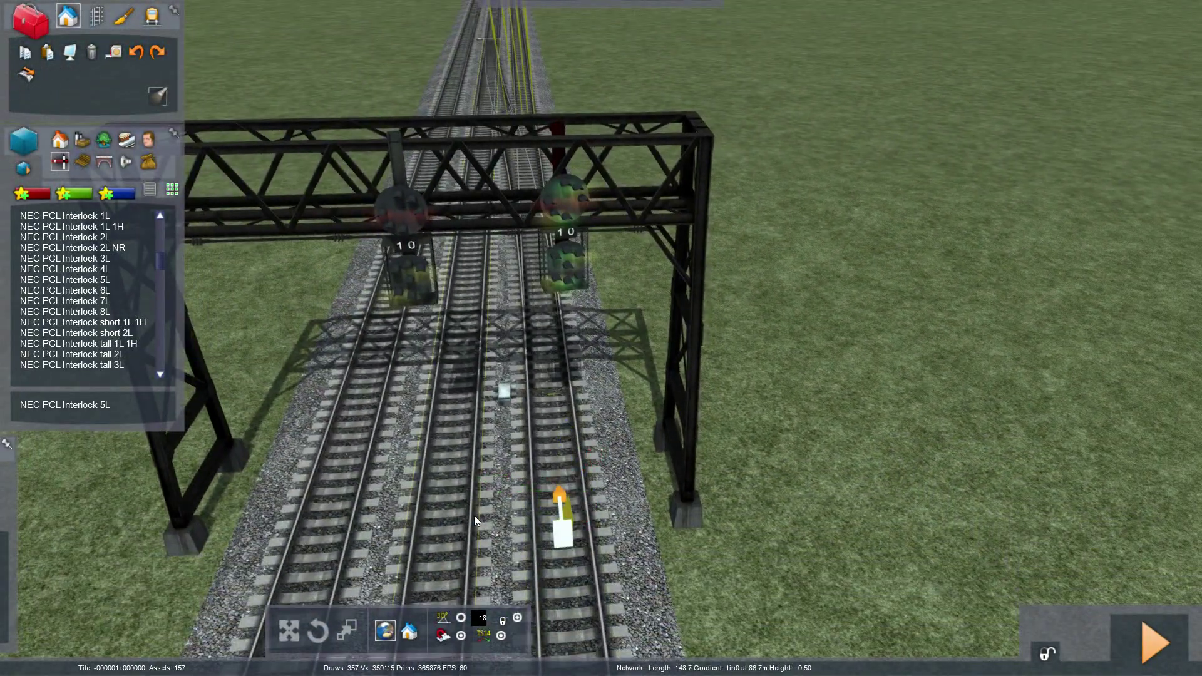
Step: Set the speed to 30 for links 2, 3, 4 and 5 of the gantry's 5L signal and save the route
{"action": "left_click", "coordinate": [554, 519]}
{"action": "left_click", "coordinate": [1095, 323]}
{"action": "type", "text": "30"}
{"action": "left_click", "coordinate": [1102, 344]}
{"action": "type", "text": "30"}
{"action": "left_click", "coordinate": [1101, 360]}
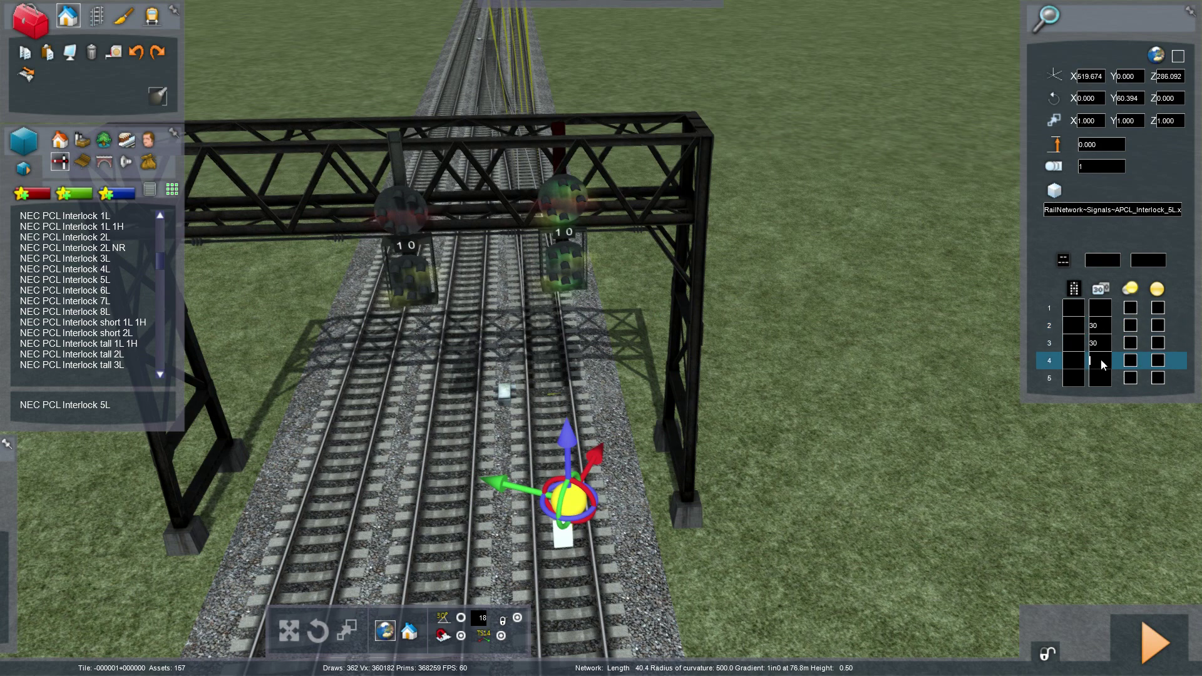
{"action": "type", "text": "30"}
{"action": "left_click", "coordinate": [1102, 379]}
{"action": "type", "text": "30"}
{"action": "left_click", "coordinate": [958, 396]}
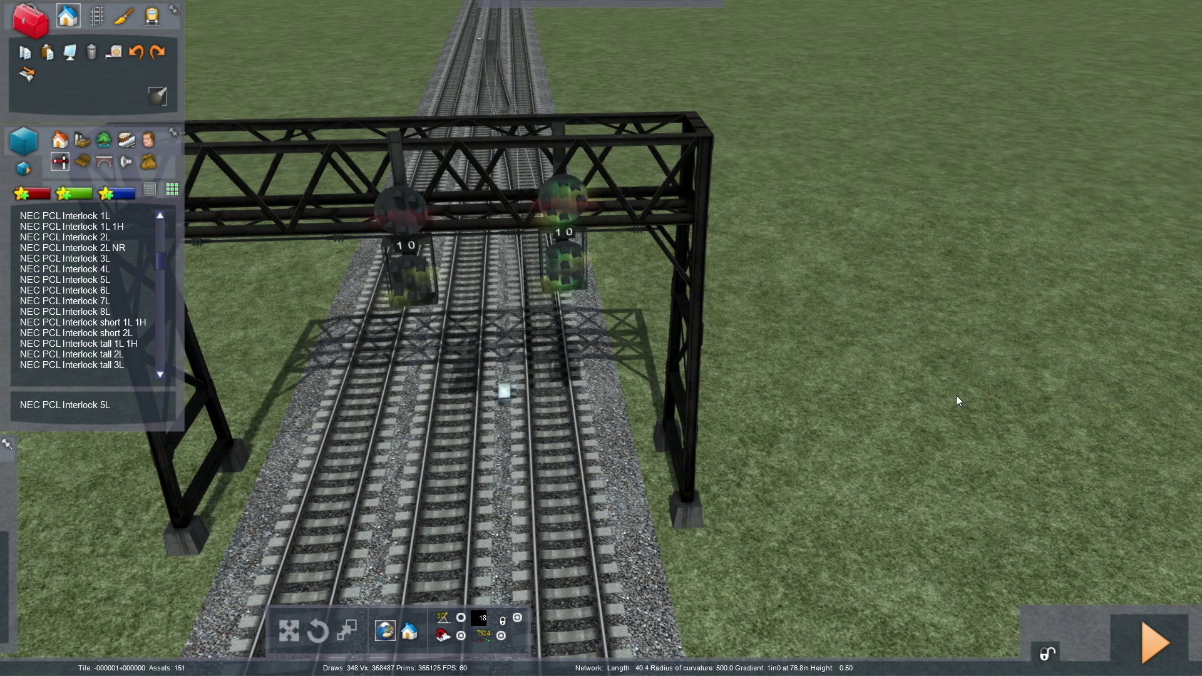
{"action": "key", "text": "F2"}
{"action": "left_click", "coordinate": [543, 442]}
Step: Place an NEC PCL Interlock tall 1L 1H signal beside the right-hand branch where it joins the crossing main line
{"action": "key", "text": "Up"}
{"action": "right_click_drag", "start_coordinate": [613, 451], "coordinate": [714, 457]}
{"action": "key", "text": "Up"}
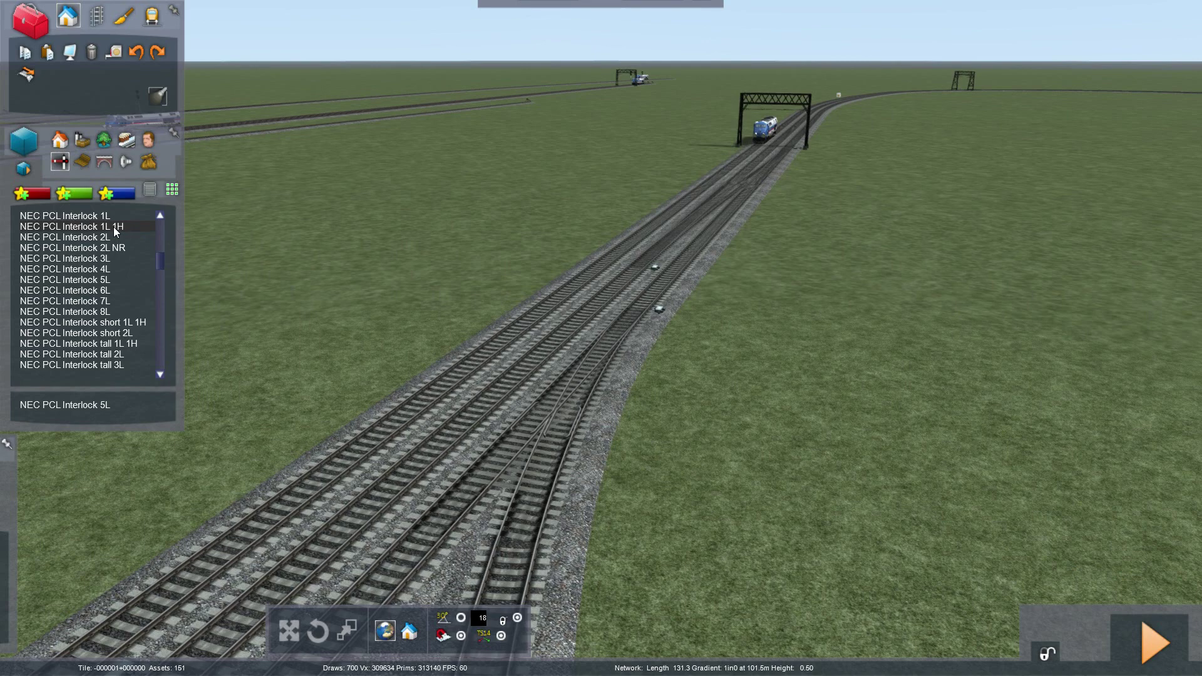
{"action": "left_click", "coordinate": [119, 343]}
{"action": "left_click_drag", "start_coordinate": [620, 462], "coordinate": [618, 594]}
{"action": "left_click", "coordinate": [617, 590]}
{"action": "right_click_drag", "start_coordinate": [519, 583], "coordinate": [518, 619]}
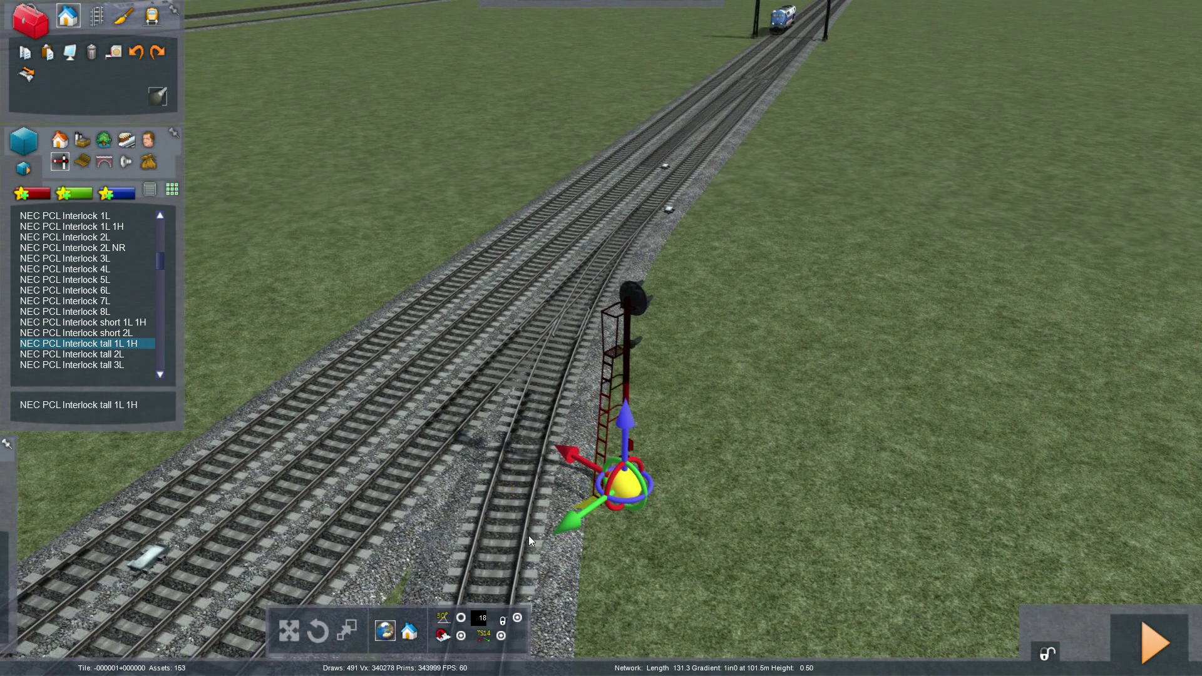
Step: Place the tall 1L 1H signal's remaining link on the track beyond the turnout, towards the main line gantry
{"action": "right_click_drag", "start_coordinate": [661, 189], "coordinate": [729, 254]}
{"action": "key", "text": "Up"}
{"action": "key", "text": "Up"}
{"action": "key", "text": "Up"}
{"action": "key", "text": "Up"}
{"action": "left_click", "coordinate": [640, 380]}
{"action": "right_click", "coordinate": [739, 388]}
{"action": "key", "text": "Down"}
{"action": "right_click_drag", "start_coordinate": [739, 388], "coordinate": [920, 354]}
{"action": "key", "text": "Up"}
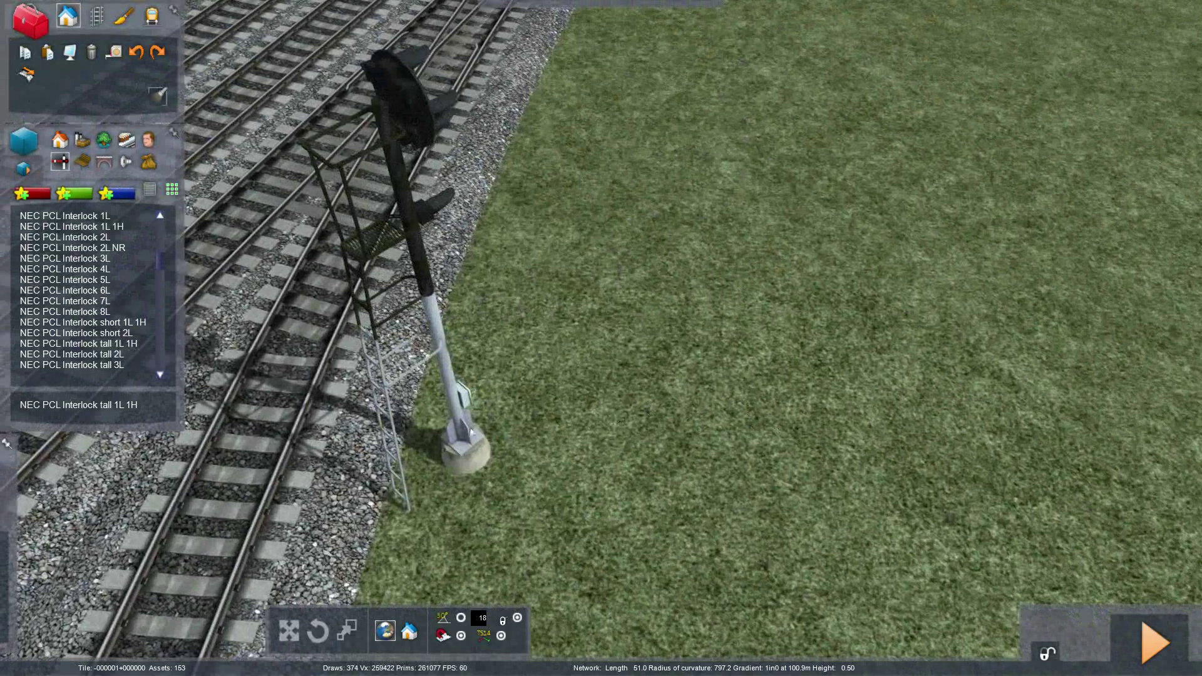
Step: Adjust the position of the tall 1L 1H signal and its link at the right-hand branch
{"action": "left_click", "coordinate": [474, 462]}
{"action": "left_click_drag", "start_coordinate": [469, 474], "coordinate": [209, 452]}
{"action": "scroll", "coordinate": [209, 452], "scroll_direction": "down", "scroll_amount": 3}
{"action": "left_click_drag", "start_coordinate": [362, 424], "coordinate": [335, 429]}
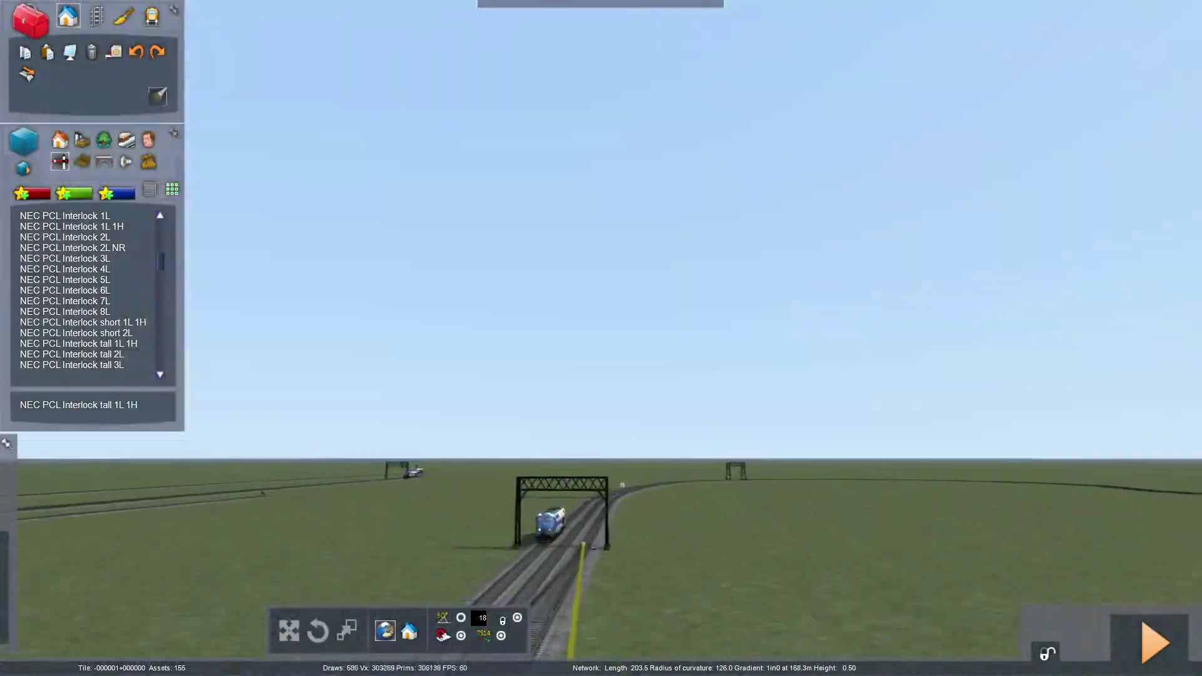
{"action": "key", "text": "Up"}
{"action": "right_click_drag", "start_coordinate": [335, 429], "coordinate": [325, 516]}
{"action": "mouse_move", "coordinate": [390, 529]}
{"action": "left_mouse_down"}
{"action": "mouse_move", "coordinate": [394, 516]}
{"action": "mouse_move", "coordinate": [375, 543]}
{"action": "left_mouse_up"}
{"action": "right_click_drag", "start_coordinate": [375, 543], "coordinate": [464, 504]}
Step: Place an NEC PCL Interlock 2L signal on the three-track gantry for the left-hand track
{"action": "key", "text": "Up"}
{"action": "key", "text": "Up"}
{"action": "key", "text": "Up"}
{"action": "key", "text": "Down"}
{"action": "key", "text": "Up"}
{"action": "key", "text": "Down"}
{"action": "key", "text": "Up"}
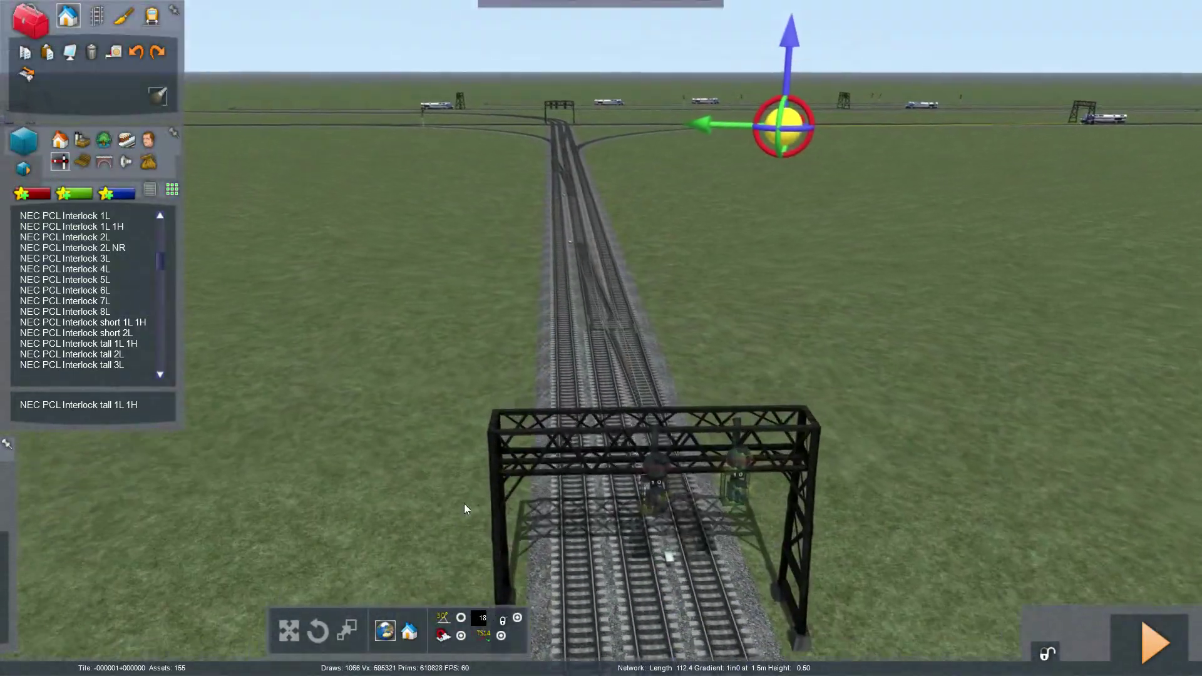
{"action": "left_click", "coordinate": [391, 370]}
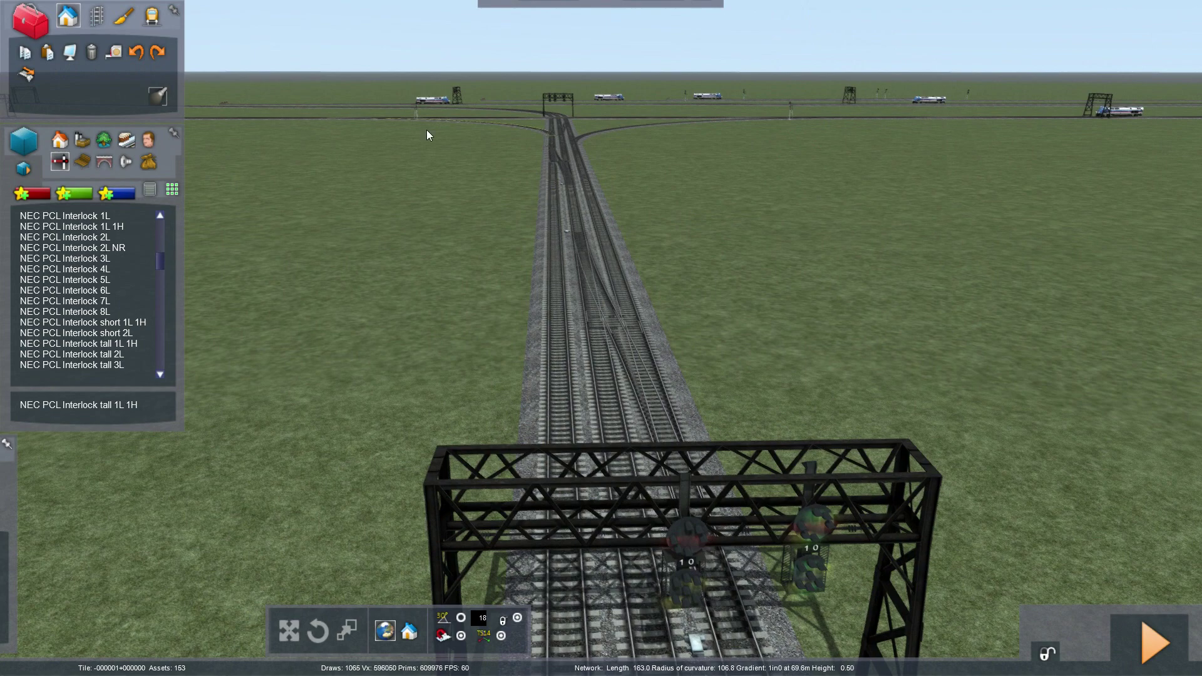
{"action": "right_click_drag", "start_coordinate": [434, 123], "coordinate": [430, 147]}
{"action": "key", "text": "Up"}
{"action": "left_click", "coordinate": [101, 237]}
{"action": "left_click", "coordinate": [617, 606]}
Step: Place the 2L signal's remaining links on the tracks beyond the junction turnouts
{"action": "key", "text": "Down"}
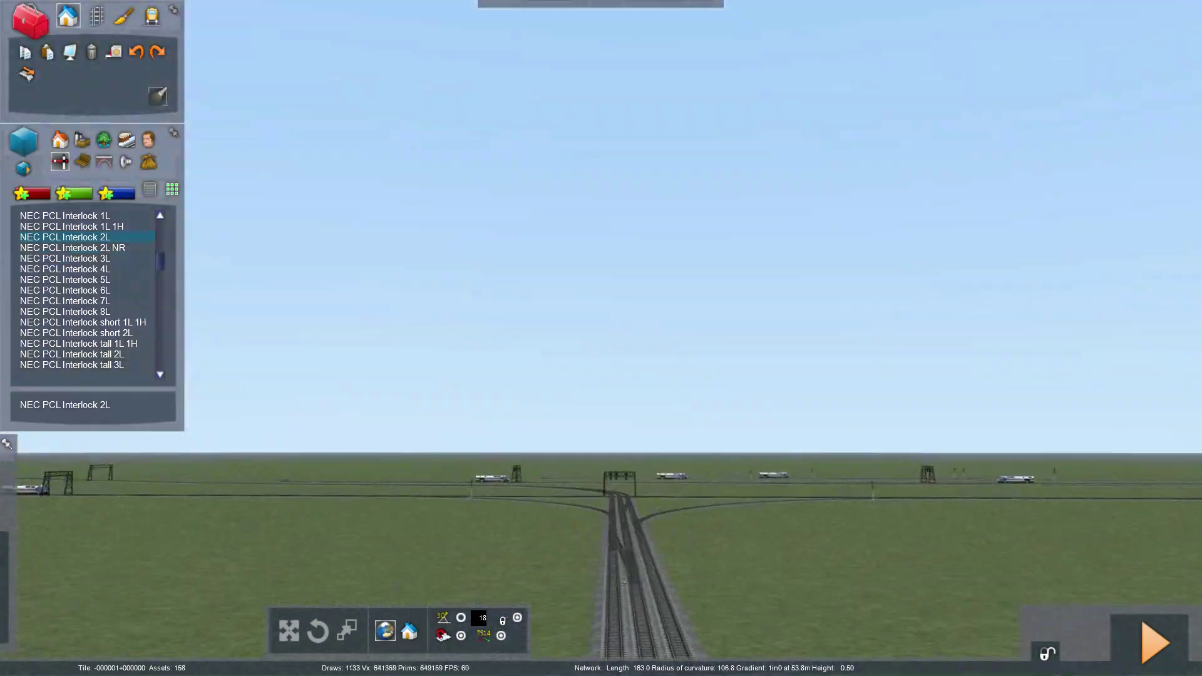
{"action": "key", "text": "Up"}
{"action": "right_click_drag", "start_coordinate": [619, 306], "coordinate": [616, 354]}
{"action": "left_click", "coordinate": [605, 431]}
{"action": "right_click_drag", "start_coordinate": [400, 513], "coordinate": [402, 532]}
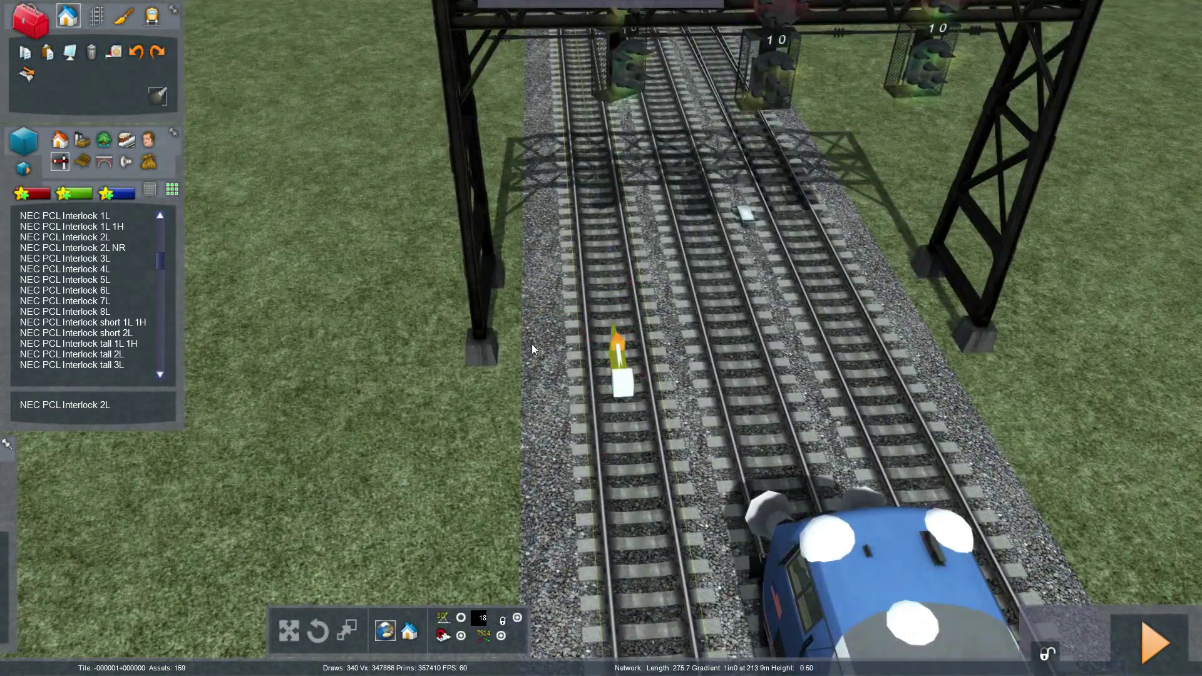
Step: Open the speed value of link 2 on the gantry's 2L signal and save the route
{"action": "double_click", "coordinate": [616, 77]}
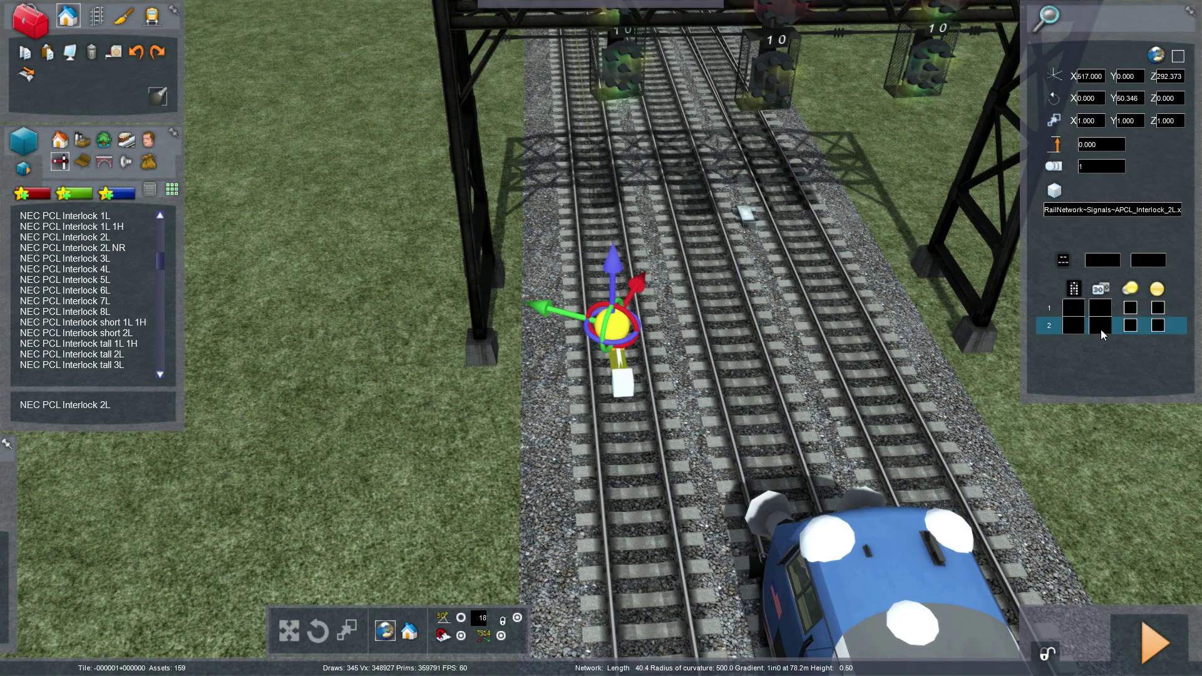
{"action": "key", "text": "ctrl+s"}
{"action": "left_click", "coordinate": [495, 452]}
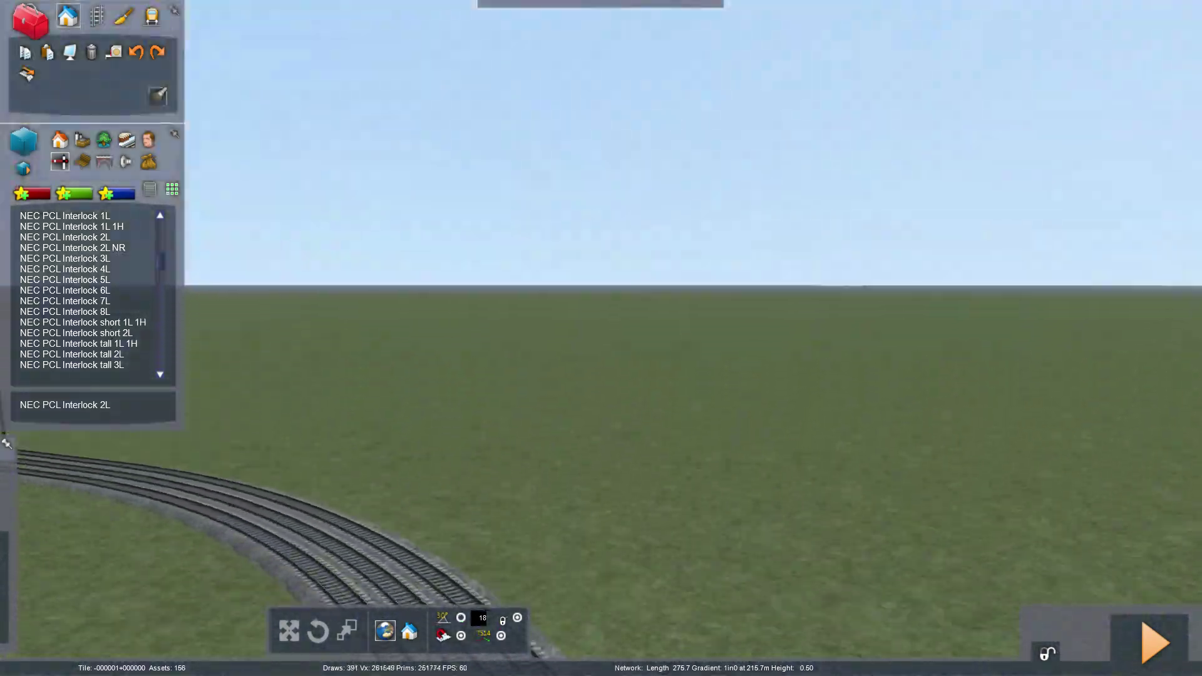
Step: Place three NEC PCL Advance Interlock signals at the empty gantry before the curve, one for each track
{"action": "key", "text": "Up"}
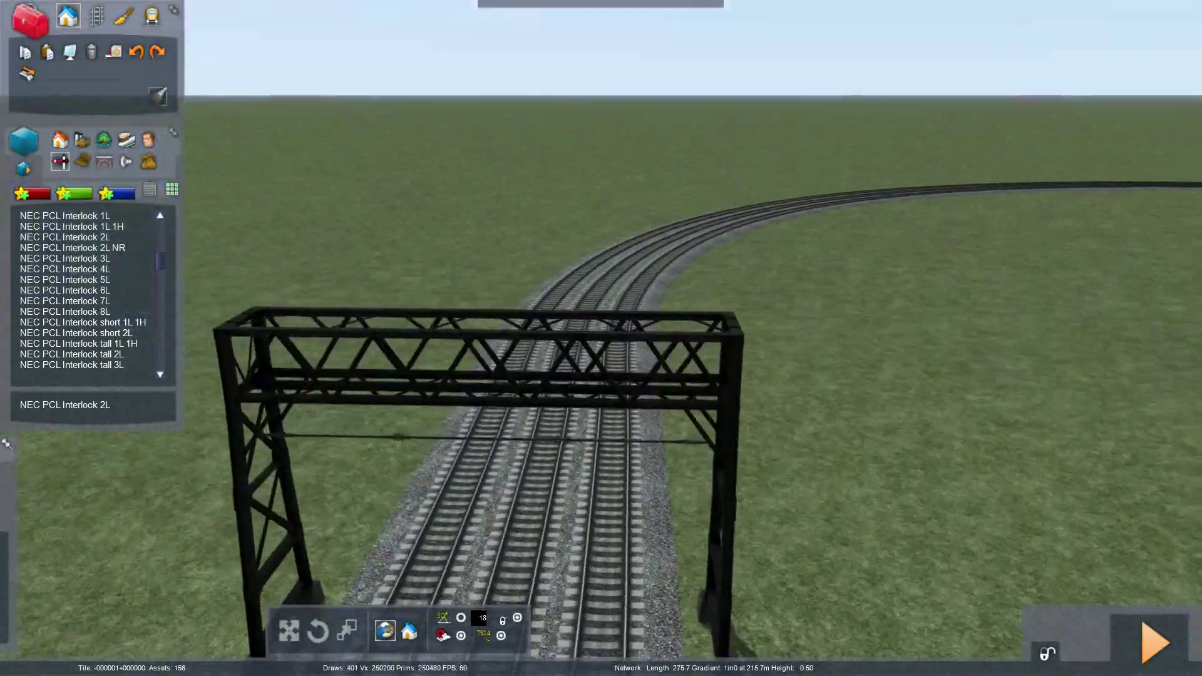
{"action": "right_click_drag", "start_coordinate": [355, 378], "coordinate": [354, 438]}
{"action": "key", "text": "Down"}
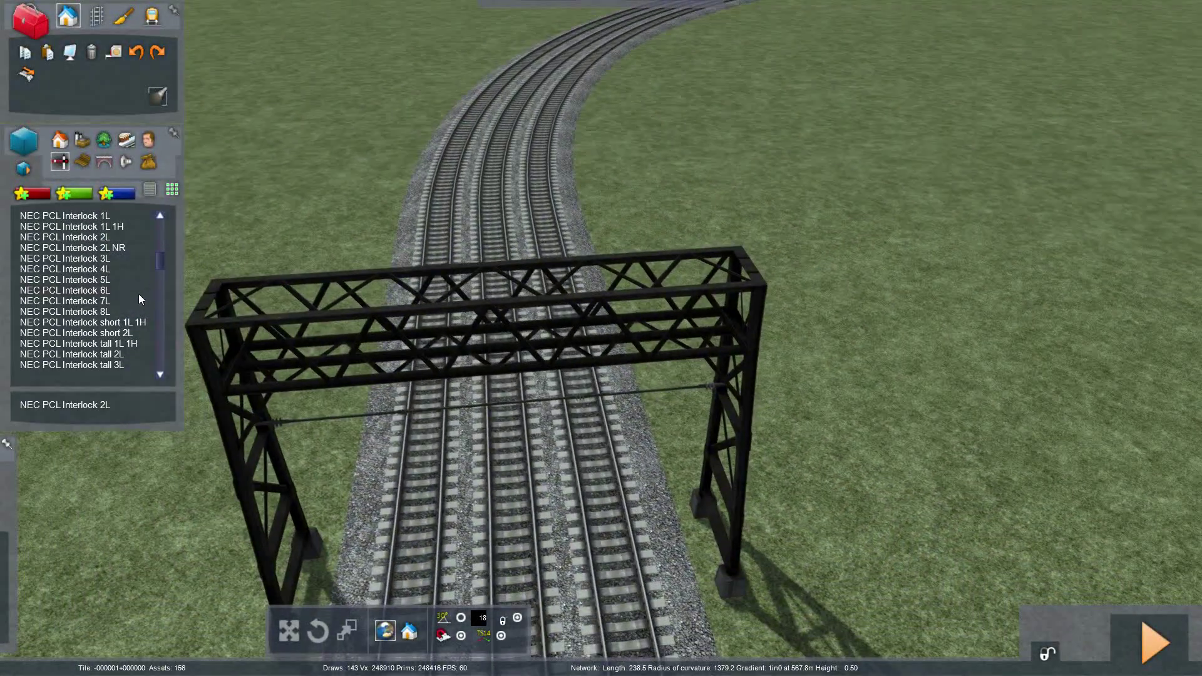
{"action": "scroll", "coordinate": [122, 295], "scroll_direction": "up", "scroll_amount": 2}
{"action": "left_click", "coordinate": [81, 236]}
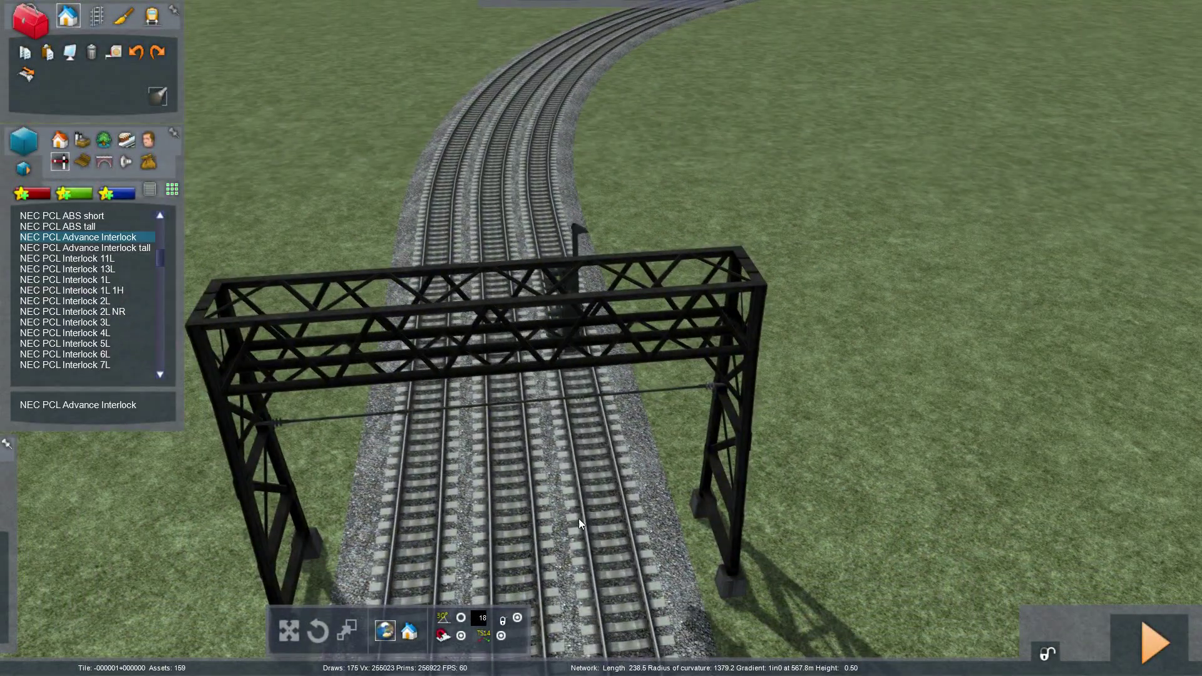
{"action": "left_click", "coordinate": [628, 587]}
{"action": "scroll", "coordinate": [513, 580], "scroll_direction": "down", "scroll_amount": 1}
{"action": "left_click", "coordinate": [534, 585]}
{"action": "key", "text": "Left"}
{"action": "left_click", "coordinate": [582, 563]}
{"action": "right_click", "coordinate": [577, 611]}
Step: Undo the accidental gantry rotation and turn the left-hand Advance Interlock signal to face squarely along its track
{"action": "left_click", "coordinate": [587, 377]}
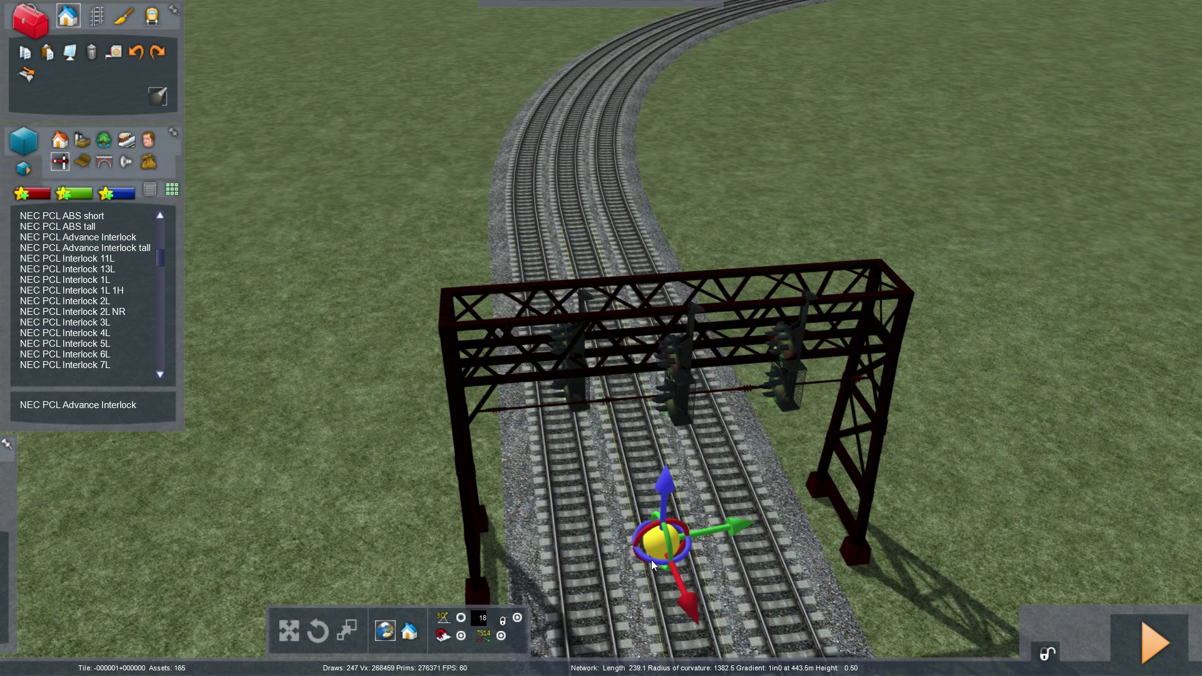
{"action": "left_click_drag", "start_coordinate": [652, 559], "coordinate": [706, 563]}
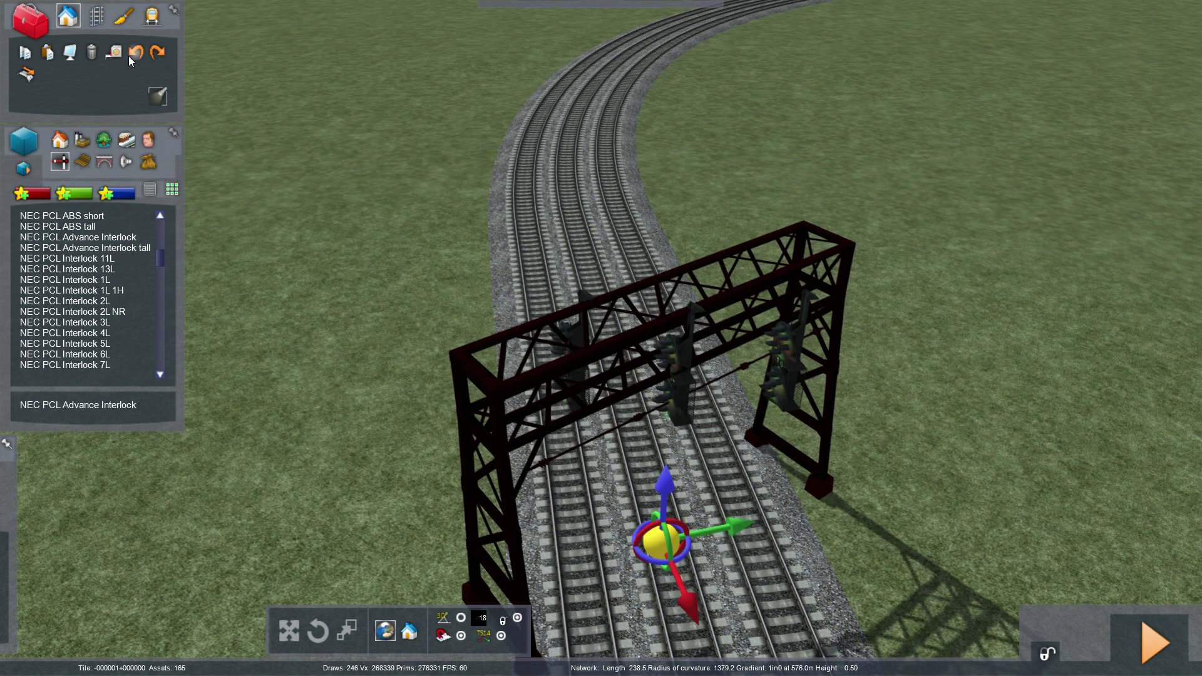
{"action": "left_click", "coordinate": [134, 53]}
{"action": "left_click", "coordinate": [582, 392]}
{"action": "left_click_drag", "start_coordinate": [573, 572], "coordinate": [725, 574]}
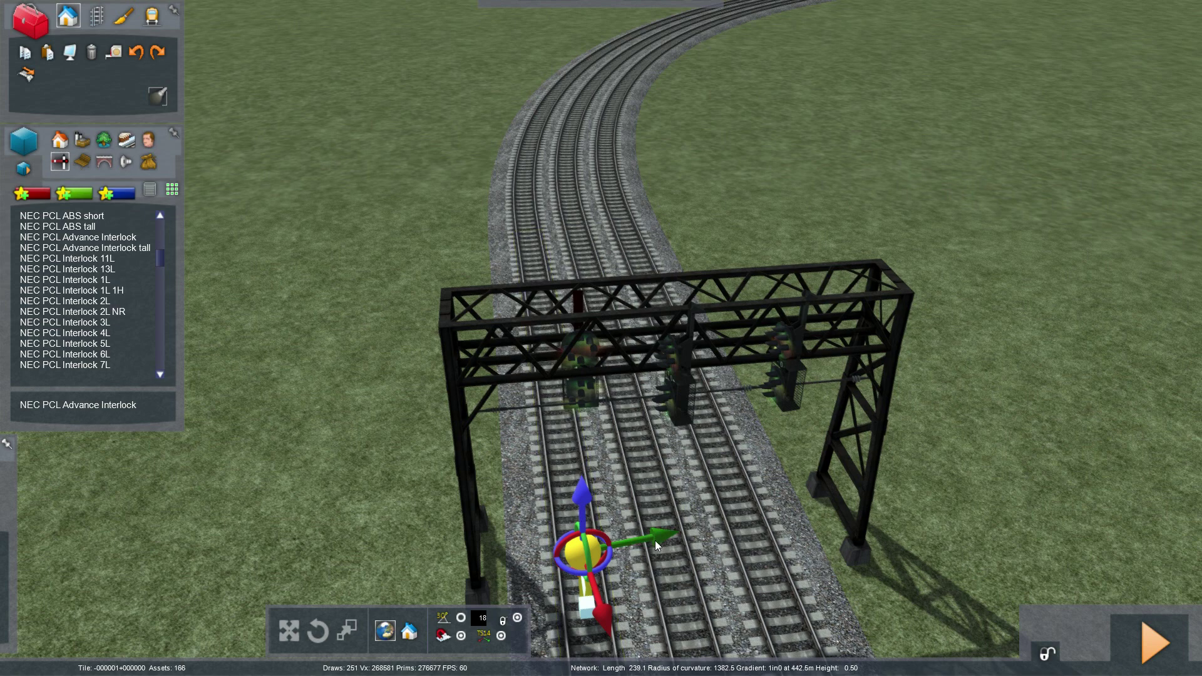
{"action": "left_click_drag", "start_coordinate": [655, 539], "coordinate": [637, 551]}
{"action": "left_click_drag", "start_coordinate": [589, 612], "coordinate": [591, 631]}
{"action": "key", "text": "Up"}
{"action": "key", "text": "Right"}
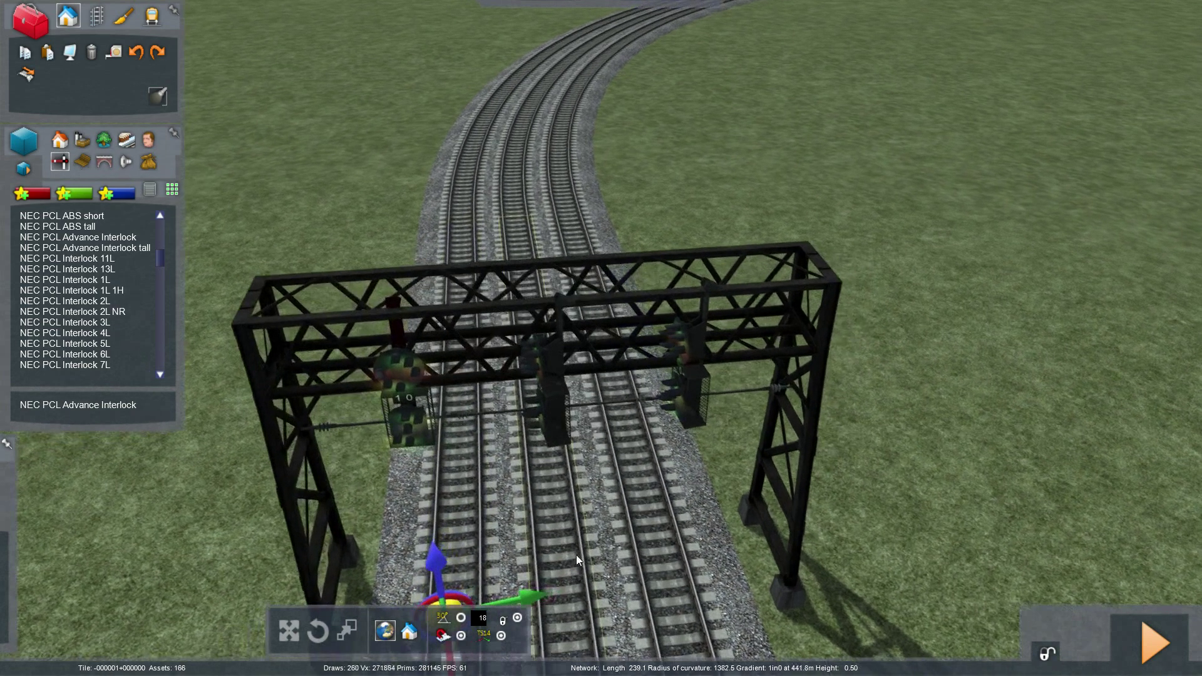
Step: Turn the middle and right-hand Advance Interlock signals to face along their tracks, and save the route
{"action": "left_click", "coordinate": [559, 410]}
{"action": "right_click_drag", "start_coordinate": [559, 409], "coordinate": [563, 447]}
{"action": "left_click_drag", "start_coordinate": [571, 464], "coordinate": [842, 452]}
{"action": "left_click", "coordinate": [694, 239]}
{"action": "left_click", "coordinate": [865, 454]}
{"action": "key", "text": "F2"}
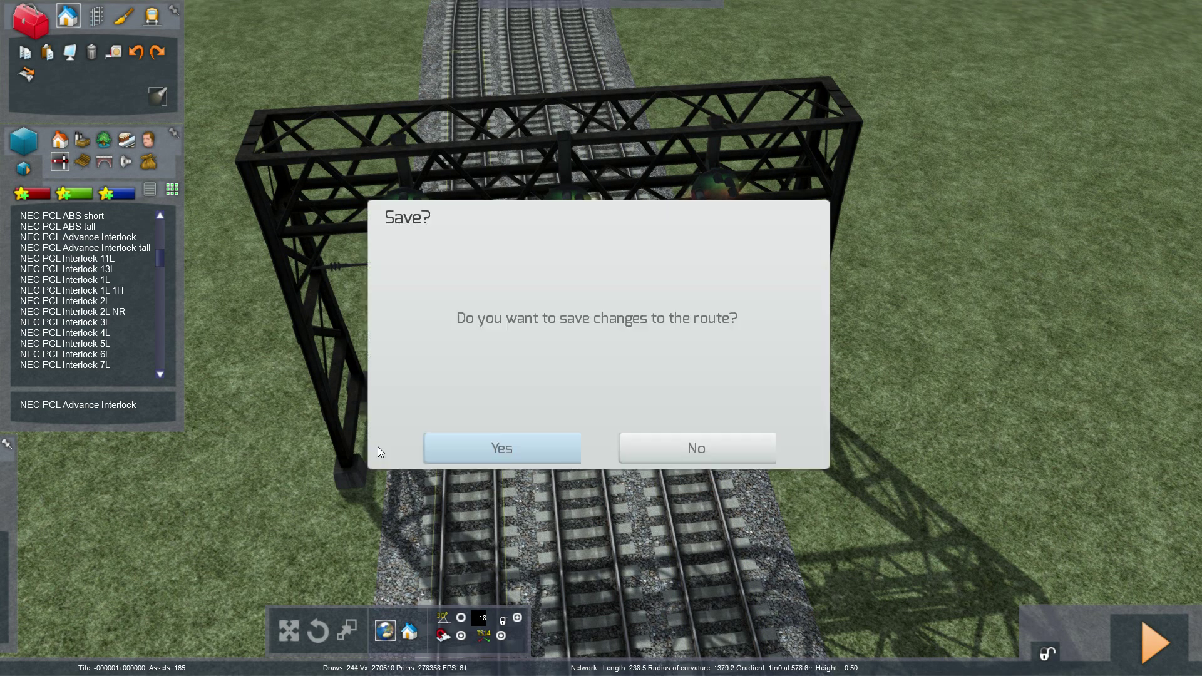
{"action": "left_click", "coordinate": [452, 452]}
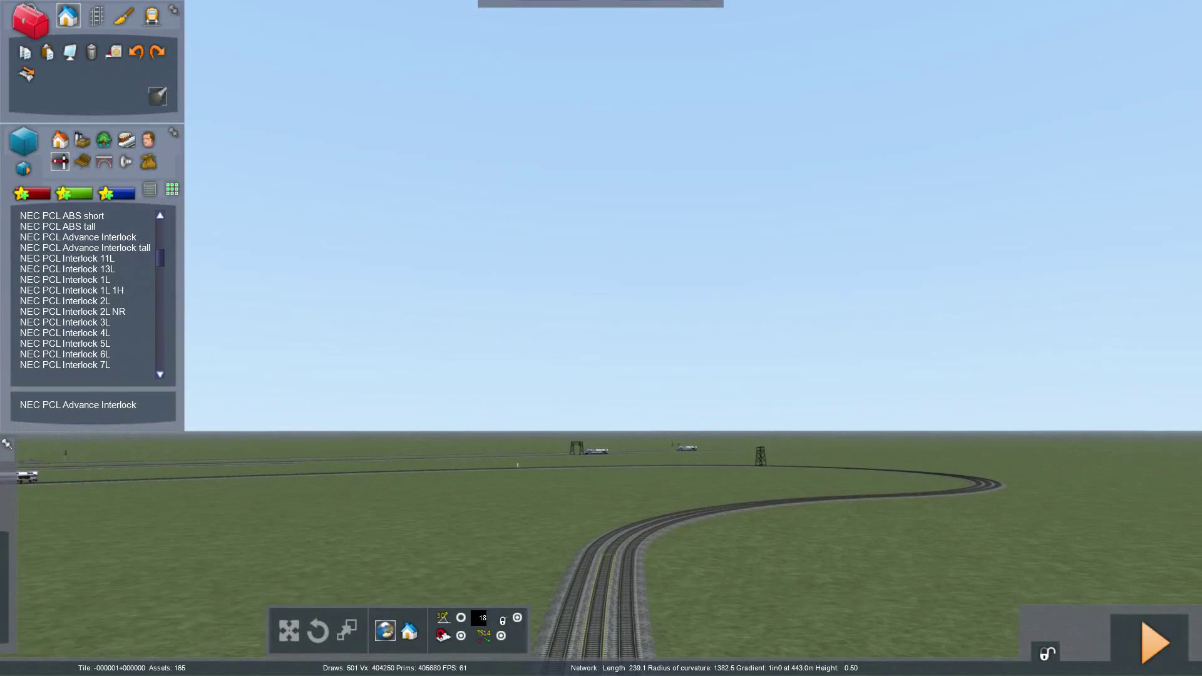
Step: Place three NEC PCL Advance Interlock signals at the other empty gantry before the curve, one for each track
{"action": "key", "text": "Up"}
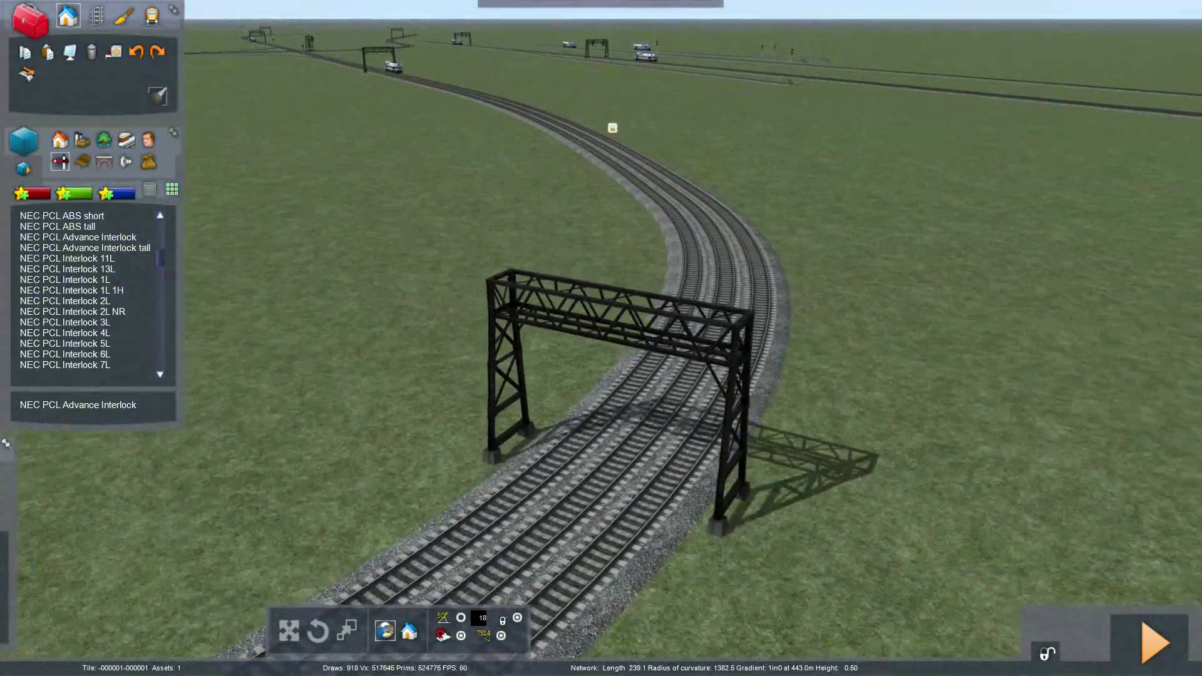
{"action": "key", "text": "Up"}
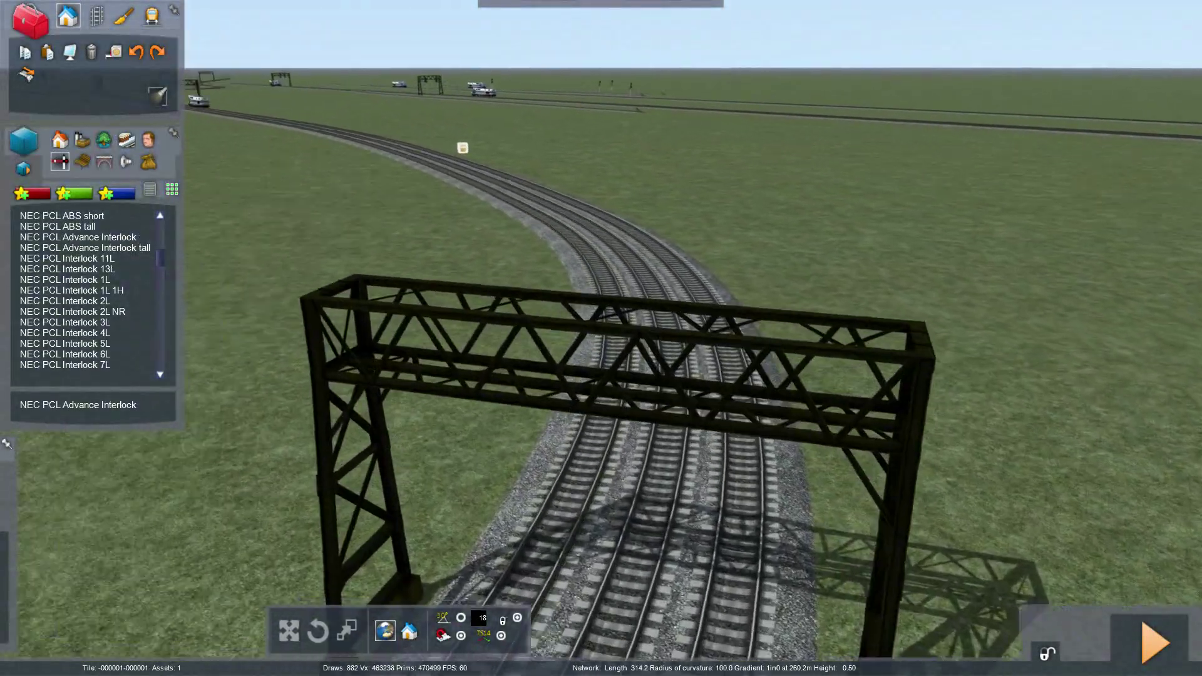
{"action": "right_click_drag", "start_coordinate": [601, 396], "coordinate": [547, 400]}
{"action": "key", "text": "Down"}
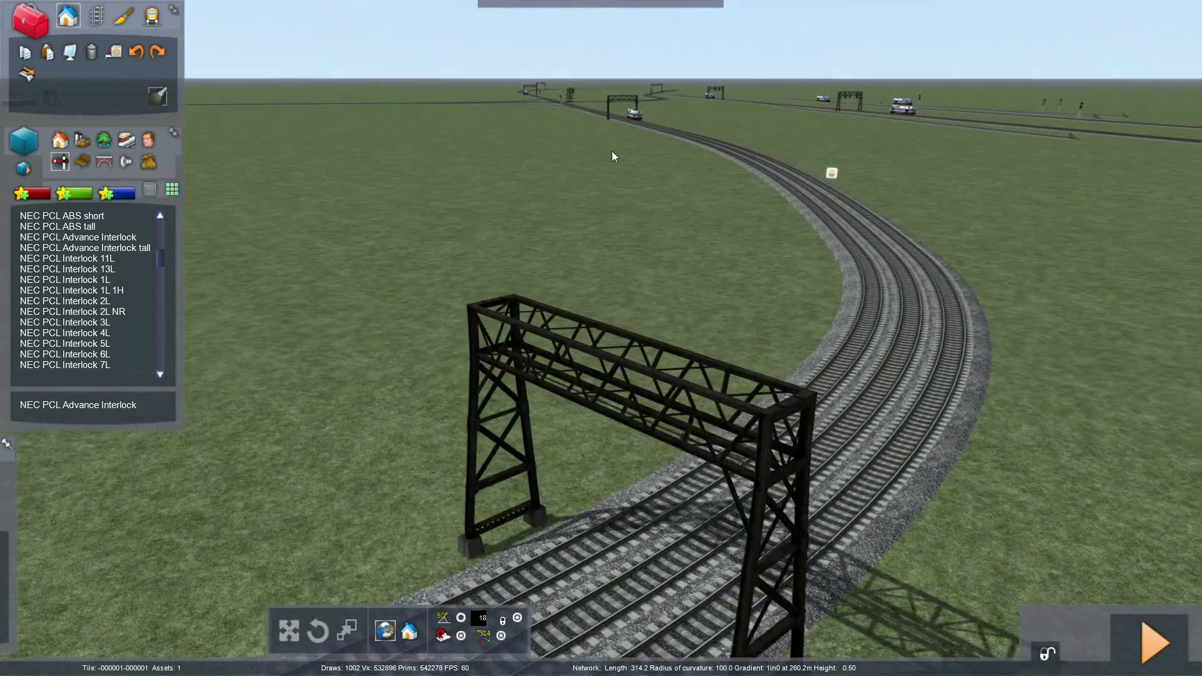
{"action": "right_click_drag", "start_coordinate": [608, 127], "coordinate": [683, 129]}
{"action": "key", "text": "Left"}
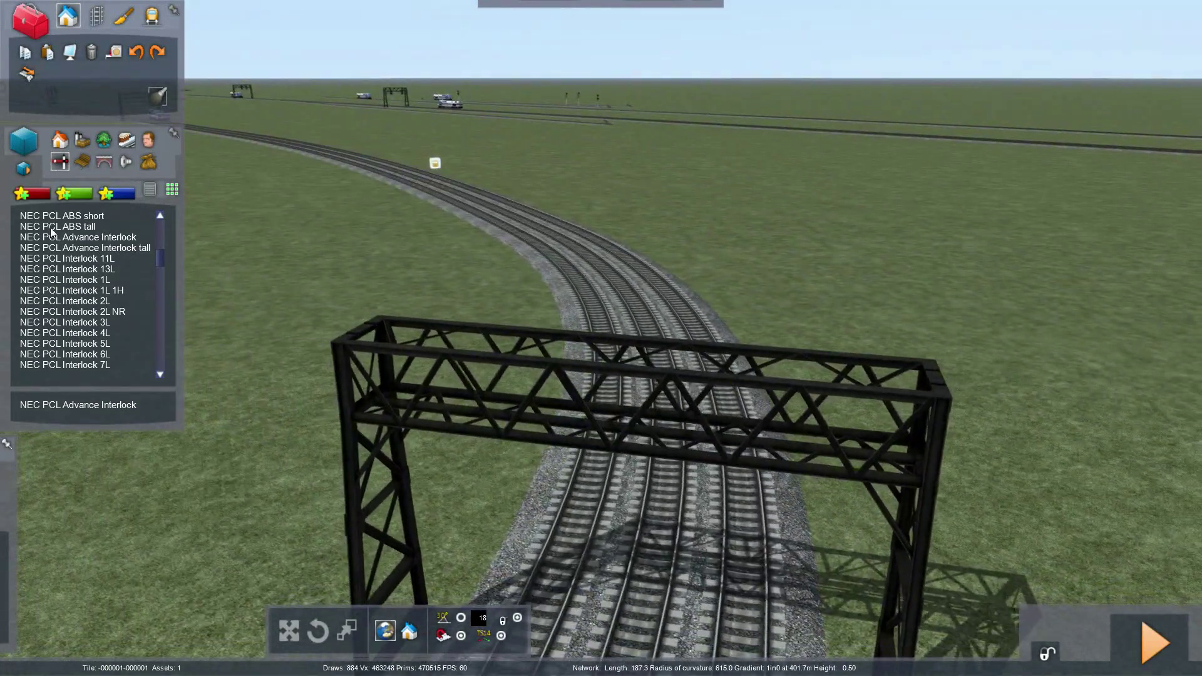
{"action": "left_click", "coordinate": [99, 239]}
{"action": "right_click_drag", "start_coordinate": [448, 351], "coordinate": [487, 379]}
{"action": "key", "text": "Left"}
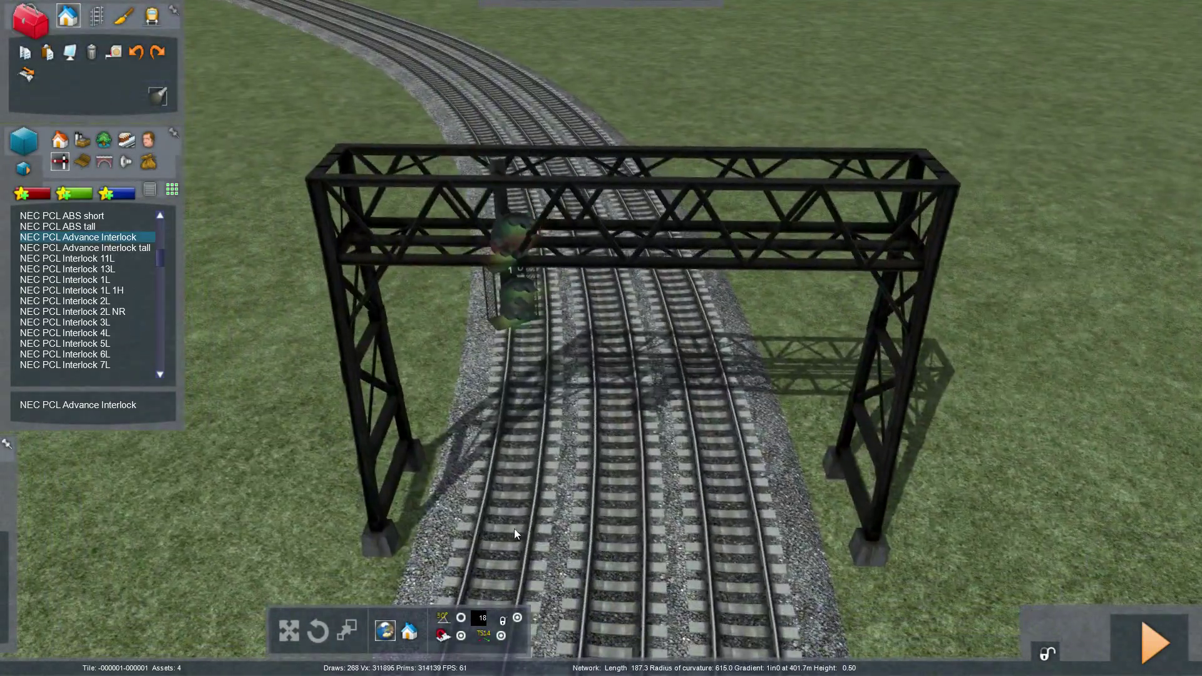
{"action": "left_click", "coordinate": [504, 533]}
{"action": "left_click", "coordinate": [492, 586]}
{"action": "left_click", "coordinate": [630, 548]}
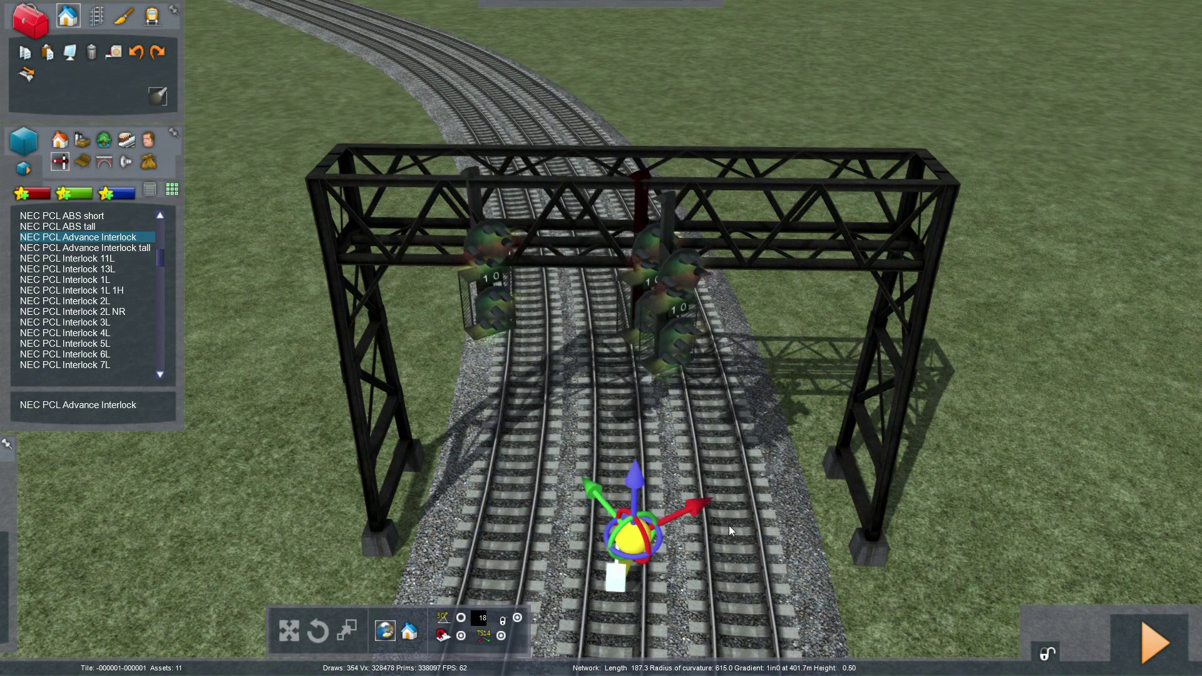
{"action": "left_click", "coordinate": [754, 526]}
{"action": "left_click", "coordinate": [746, 598]}
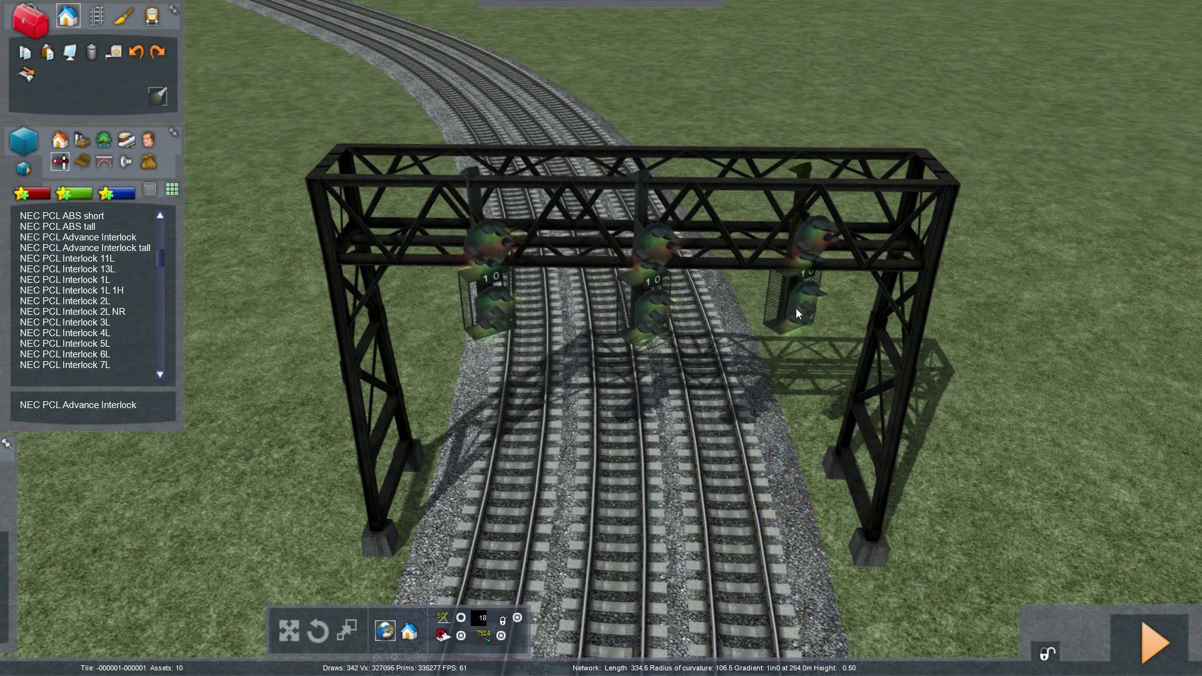
Step: Turn the three new Advance Interlock signals to face squarely along their tracks, and save the route
{"action": "left_click_drag", "start_coordinate": [749, 544], "coordinate": [499, 553]}
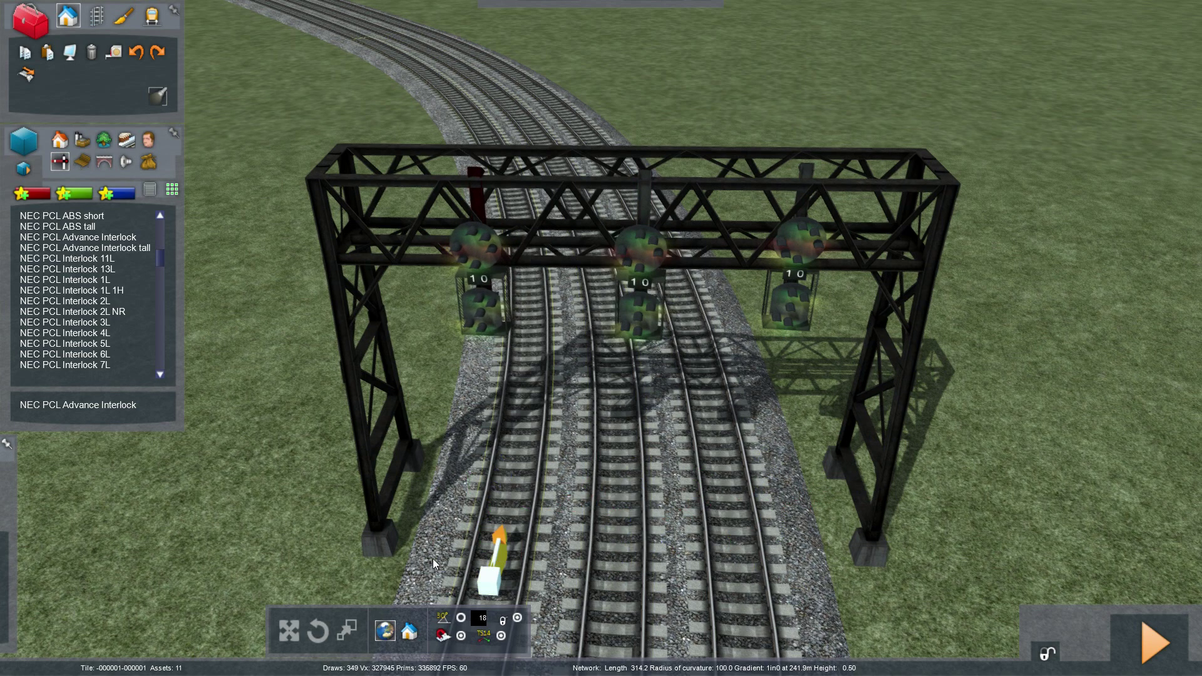
{"action": "key", "text": "Delete"}
{"action": "key", "text": "F2"}
{"action": "left_click", "coordinate": [441, 455]}
Step: Examine the turnouts, crossing and branches beyond the empty three-track gantry in front of the locomotive to trace each track's routes
{"action": "right_click_drag", "start_coordinate": [440, 454], "coordinate": [439, 313]}
{"action": "key", "text": "Up"}
{"action": "key", "text": "Up"}
{"action": "right_click_drag", "start_coordinate": [398, 384], "coordinate": [695, 499]}
{"action": "key", "text": "Up"}
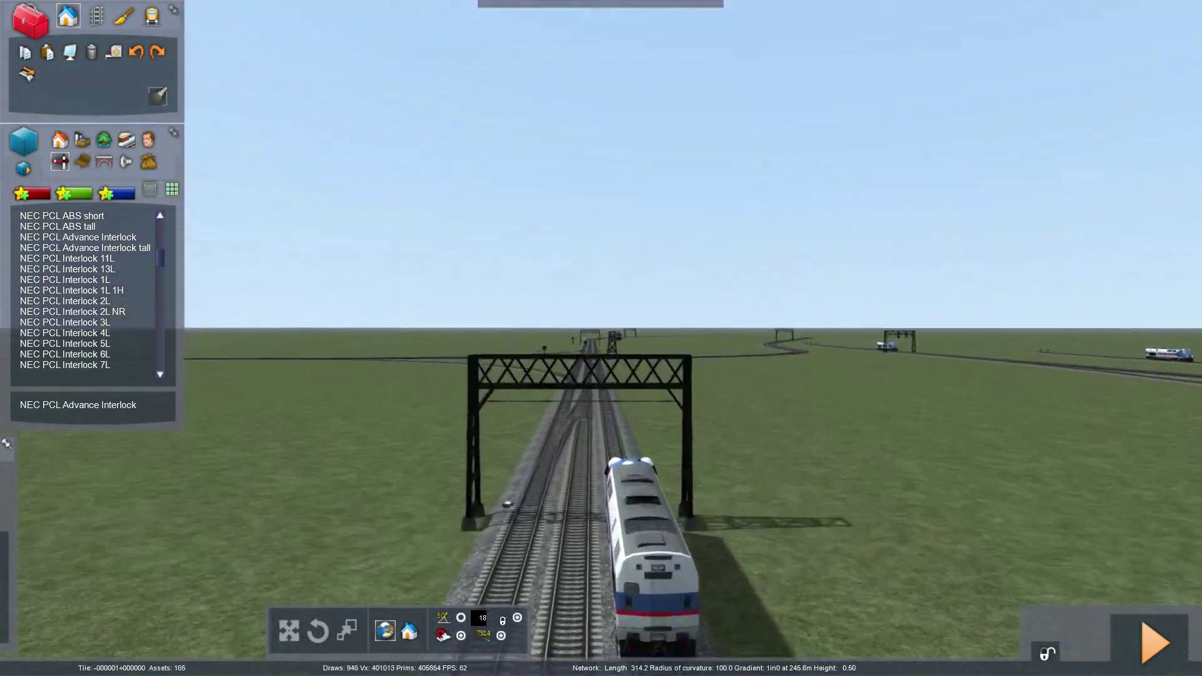
{"action": "right_click_drag", "start_coordinate": [601, 338], "coordinate": [601, 539]}
{"action": "key", "text": "Down"}
{"action": "key", "text": "Up"}
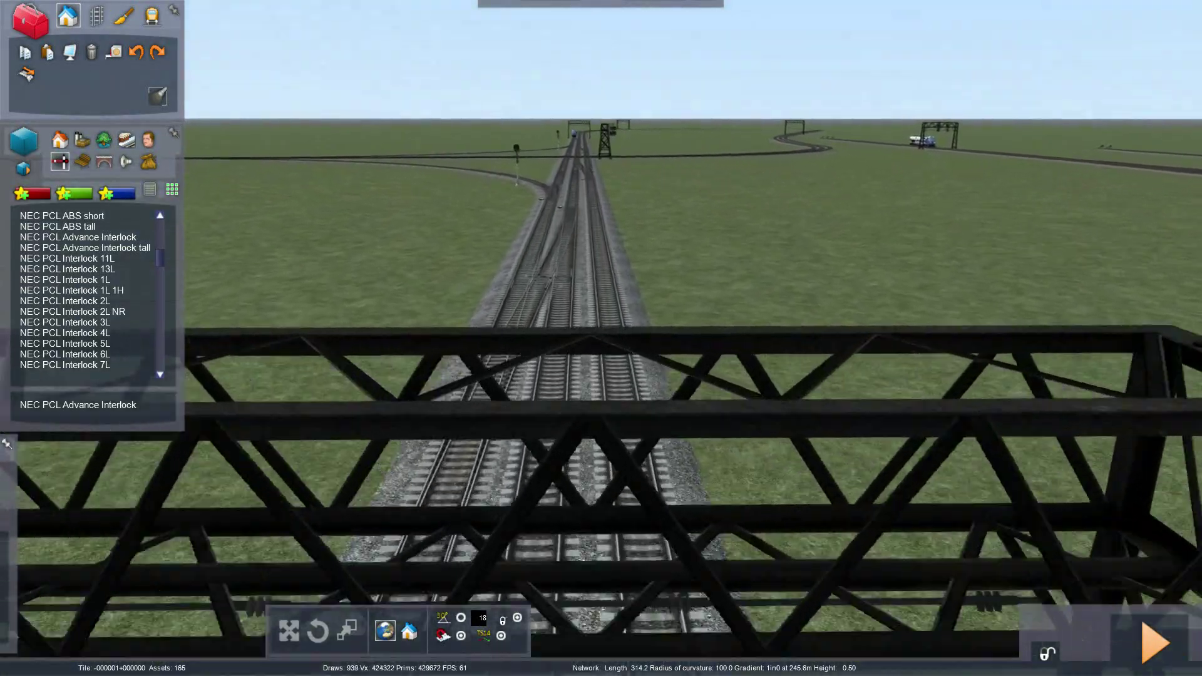
{"action": "key", "text": "Down"}
{"action": "right_click_drag", "start_coordinate": [601, 339], "coordinate": [601, 476]}
{"action": "right_click_drag", "start_coordinate": [507, 601], "coordinate": [507, 476]}
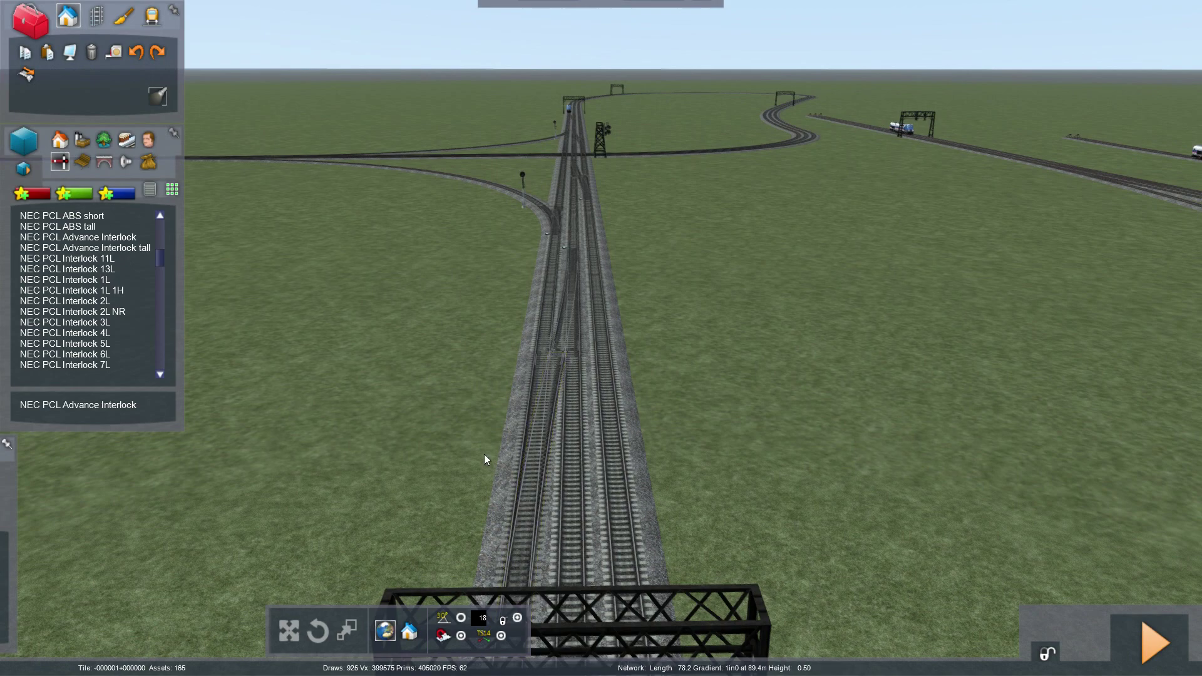
{"action": "right_click_drag", "start_coordinate": [484, 453], "coordinate": [471, 444]}
{"action": "key", "text": "Up"}
{"action": "right_click_drag", "start_coordinate": [561, 367], "coordinate": [614, 419]}
{"action": "key", "text": "Down"}
{"action": "right_click_drag", "start_coordinate": [488, 363], "coordinate": [557, 310]}
{"action": "key", "text": "Up"}
{"action": "right_click_drag", "start_coordinate": [413, 305], "coordinate": [434, 302]}
{"action": "key", "text": "Down"}
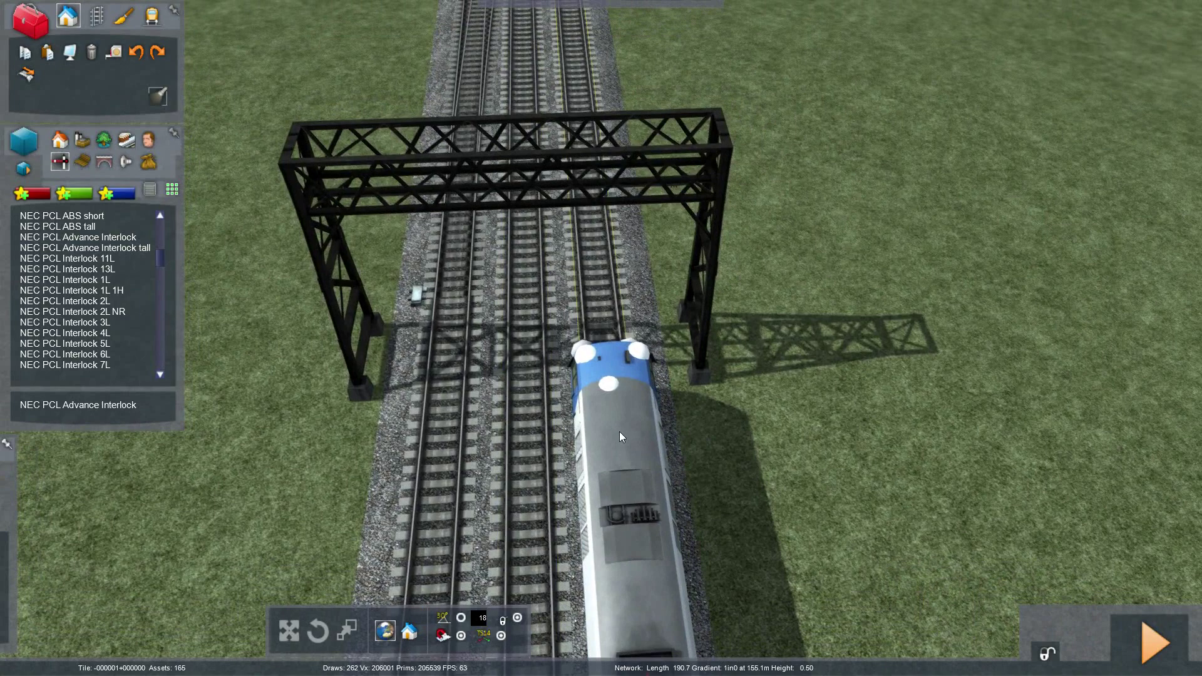
{"action": "right_click_drag", "start_coordinate": [618, 432], "coordinate": [567, 464]}
{"action": "key", "text": "Up"}
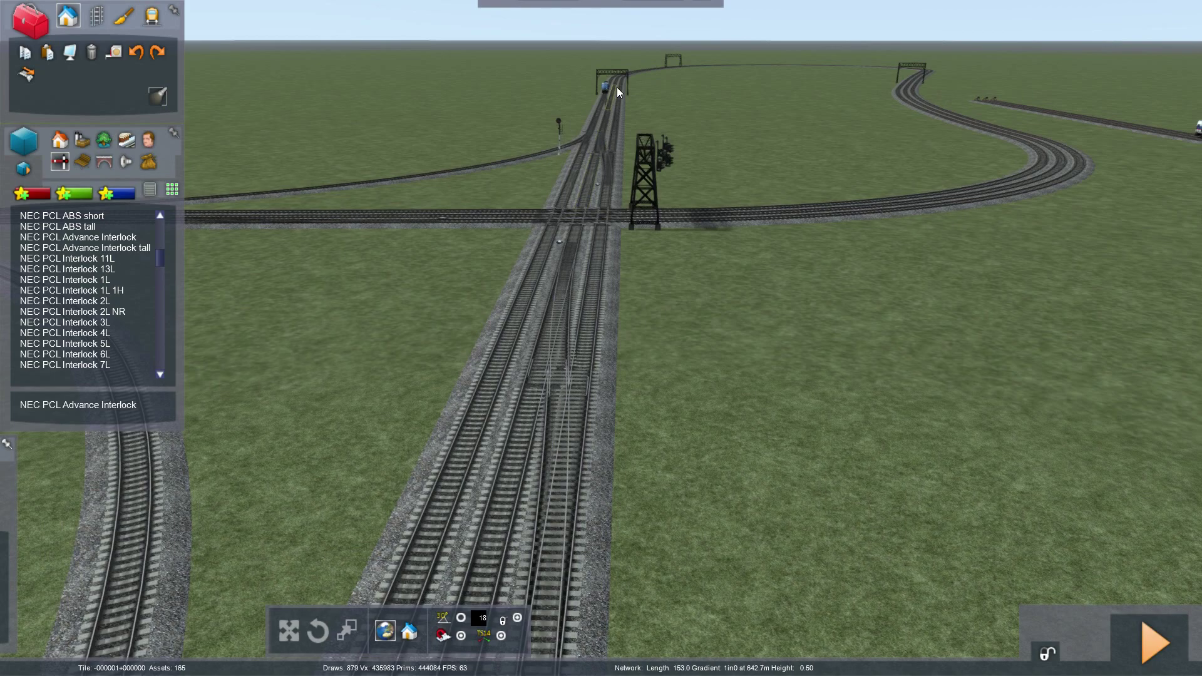
{"action": "key", "text": "Up"}
{"action": "right_click_drag", "start_coordinate": [606, 142], "coordinate": [603, 146]}
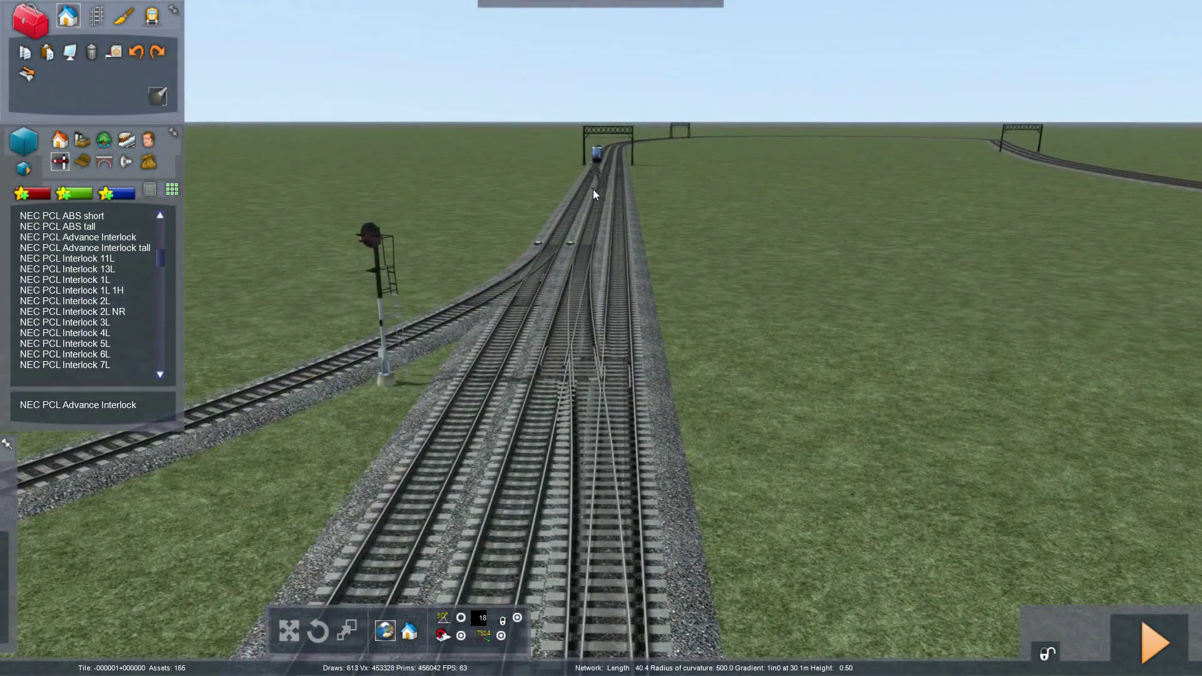
{"action": "key", "text": "Down"}
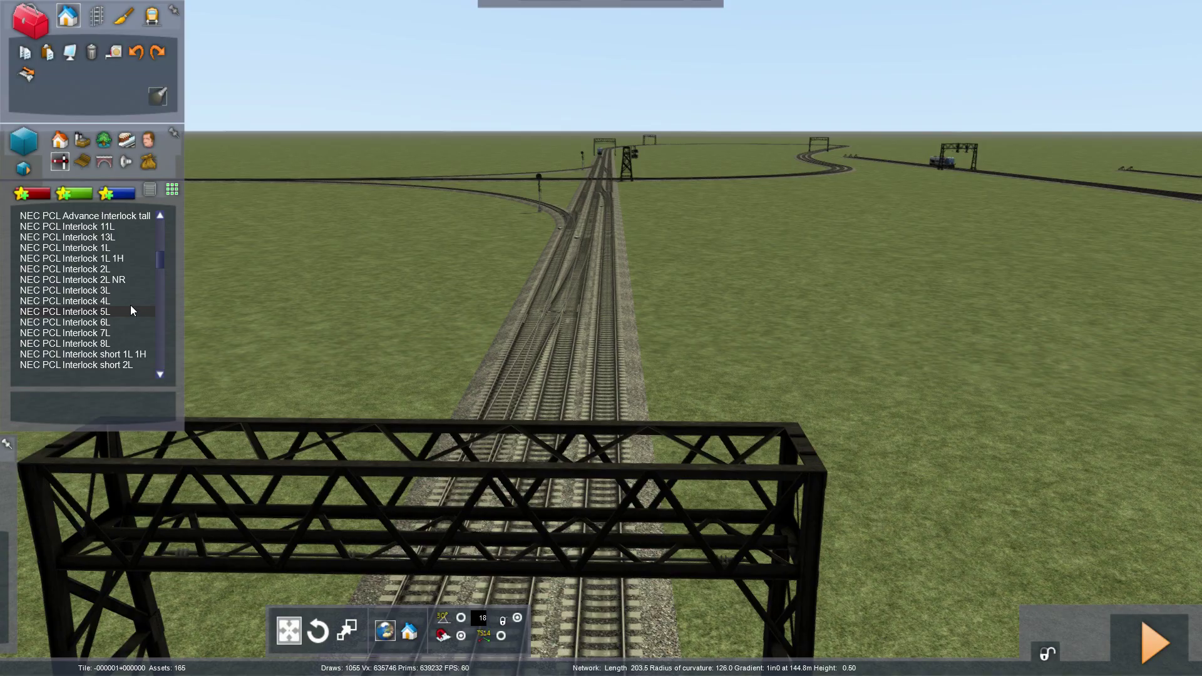
Step: Place an NEC PCL Interlock 3L signal on the gantry for the right-hand track, with its links on the tracks beyond the turnouts
{"action": "left_click", "coordinate": [125, 289]}
{"action": "key", "text": "Down"}
{"action": "right_click_drag", "start_coordinate": [640, 667], "coordinate": [586, 403]}
{"action": "key", "text": "Right"}
{"action": "key", "text": "Up"}
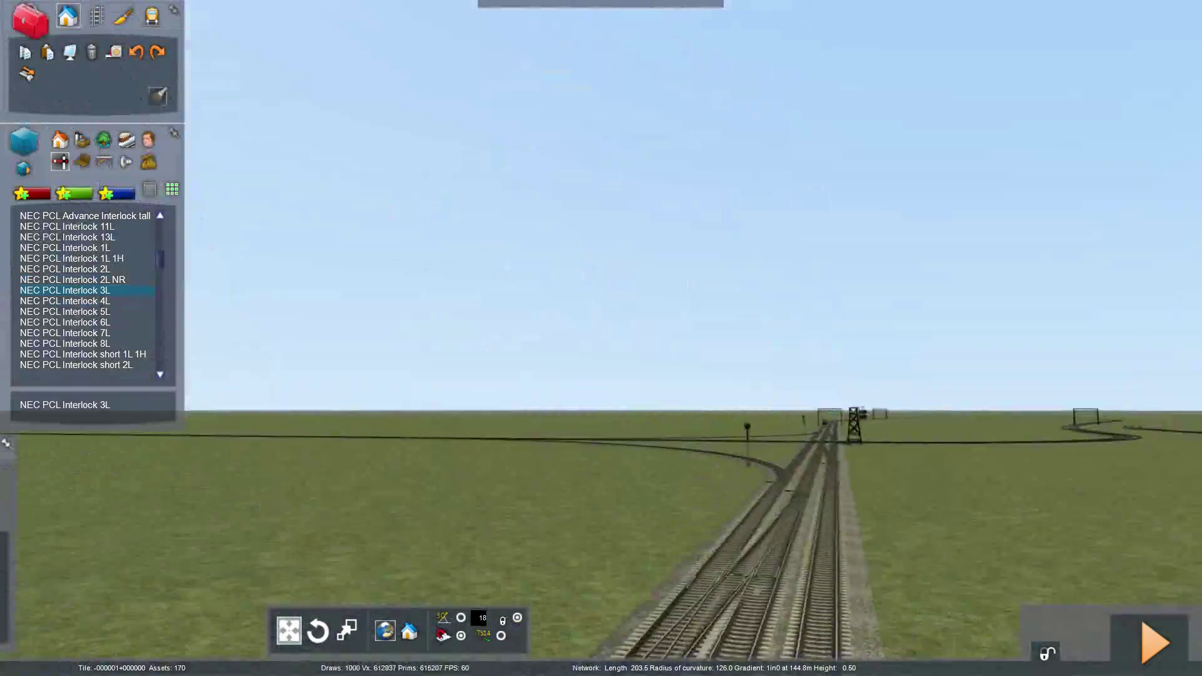
{"action": "key", "text": "Up"}
{"action": "right_click_drag", "start_coordinate": [610, 363], "coordinate": [680, 419]}
{"action": "key", "text": "Up"}
{"action": "right_click_drag", "start_coordinate": [695, 281], "coordinate": [701, 354]}
{"action": "left_click", "coordinate": [705, 355]}
{"action": "left_click", "coordinate": [579, 355]}
{"action": "left_click", "coordinate": [463, 334]}
{"action": "right_click", "coordinate": [685, 416]}
Step: Set the 3L signal's link 2 speed to 30, fill in link 3's speed, and save the route
{"action": "key", "text": "Down"}
{"action": "right_click_drag", "start_coordinate": [685, 416], "coordinate": [680, 331]}
{"action": "key", "text": "Up"}
{"action": "key", "text": "Down"}
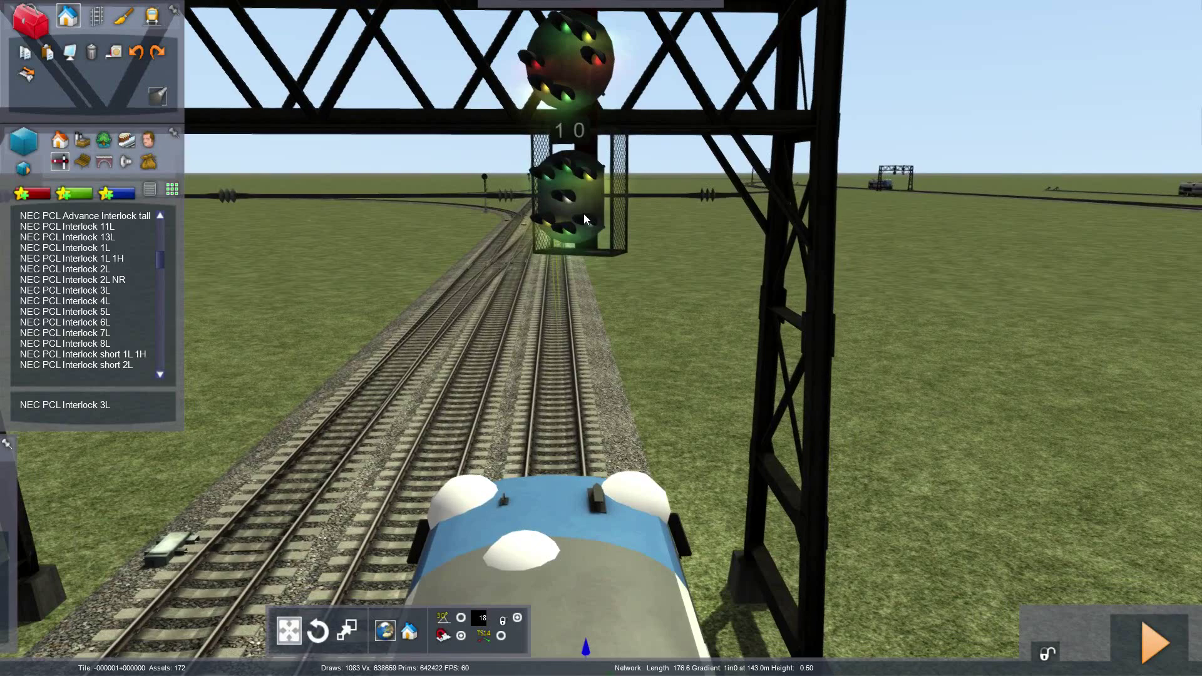
{"action": "double_click", "coordinate": [584, 213]}
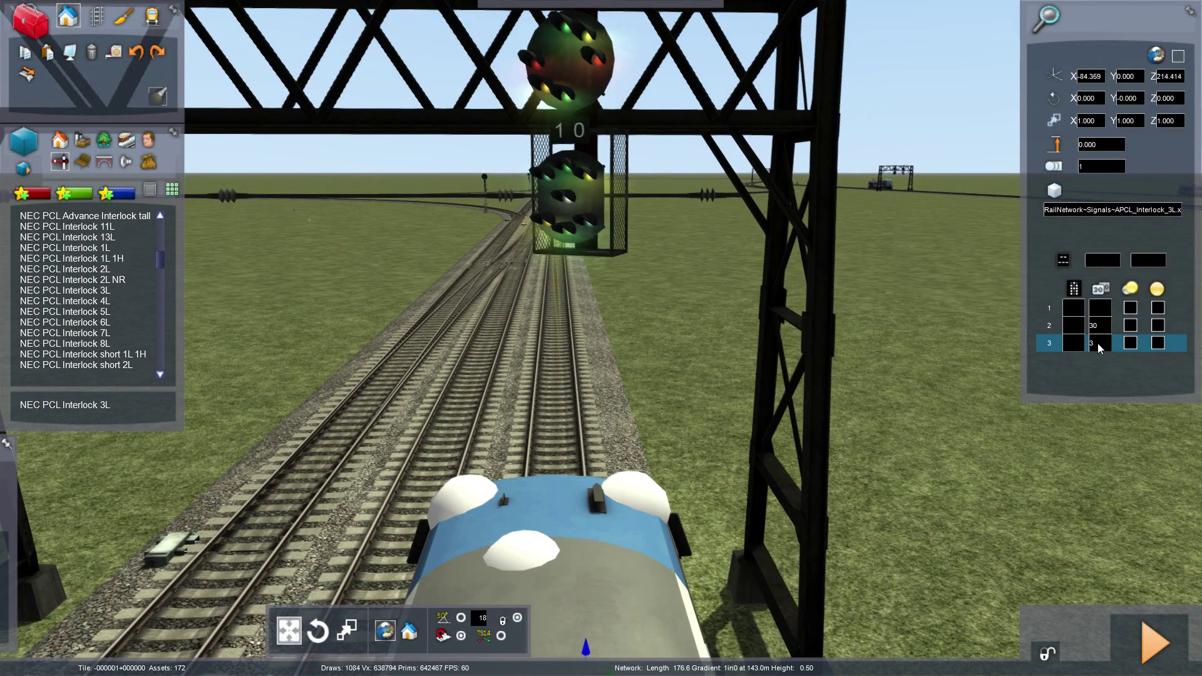
{"action": "key", "text": "F2"}
{"action": "left_click", "coordinate": [559, 438]}
Step: Check the 3L signal above the locomotive's track and the middle track's routes through the turnouts ahead
{"action": "right_click_drag", "start_coordinate": [622, 199], "coordinate": [609, 284]}
{"action": "key", "text": "Left"}
{"action": "key", "text": "Right"}
{"action": "key", "text": "Down"}
{"action": "left_click", "coordinate": [568, 141]}
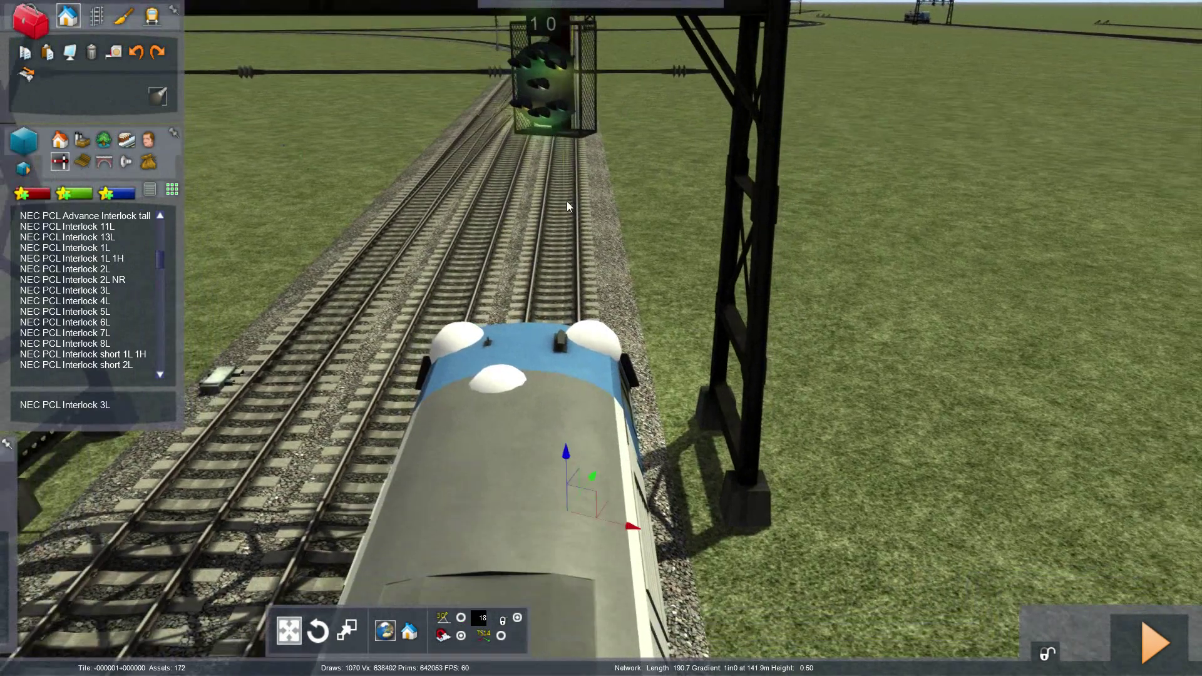
{"action": "key", "text": "Left"}
{"action": "key", "text": "Up"}
{"action": "right_click_drag", "start_coordinate": [610, 338], "coordinate": [612, 233]}
{"action": "key", "text": "Up"}
{"action": "right_click_drag", "start_coordinate": [565, 445], "coordinate": [676, 444]}
{"action": "key", "text": "Up"}
{"action": "key", "text": "Up"}
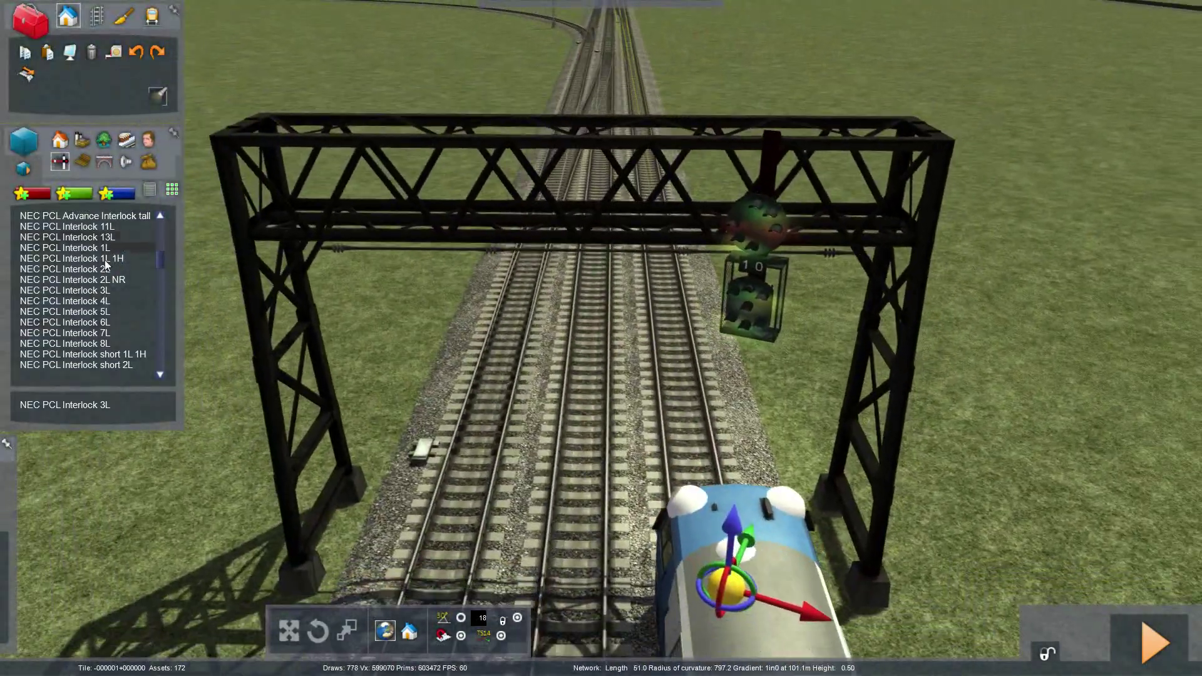
Step: Place an NEC PCL Interlock 2L signal on the gantry for the middle track, with its links beyond the turnouts
{"action": "right_click_drag", "start_coordinate": [388, 321], "coordinate": [588, 462]}
{"action": "right_click_drag", "start_coordinate": [584, 542], "coordinate": [586, 444]}
{"action": "key", "text": "Up"}
{"action": "key", "text": "Up"}
{"action": "right_click_drag", "start_coordinate": [614, 357], "coordinate": [621, 414]}
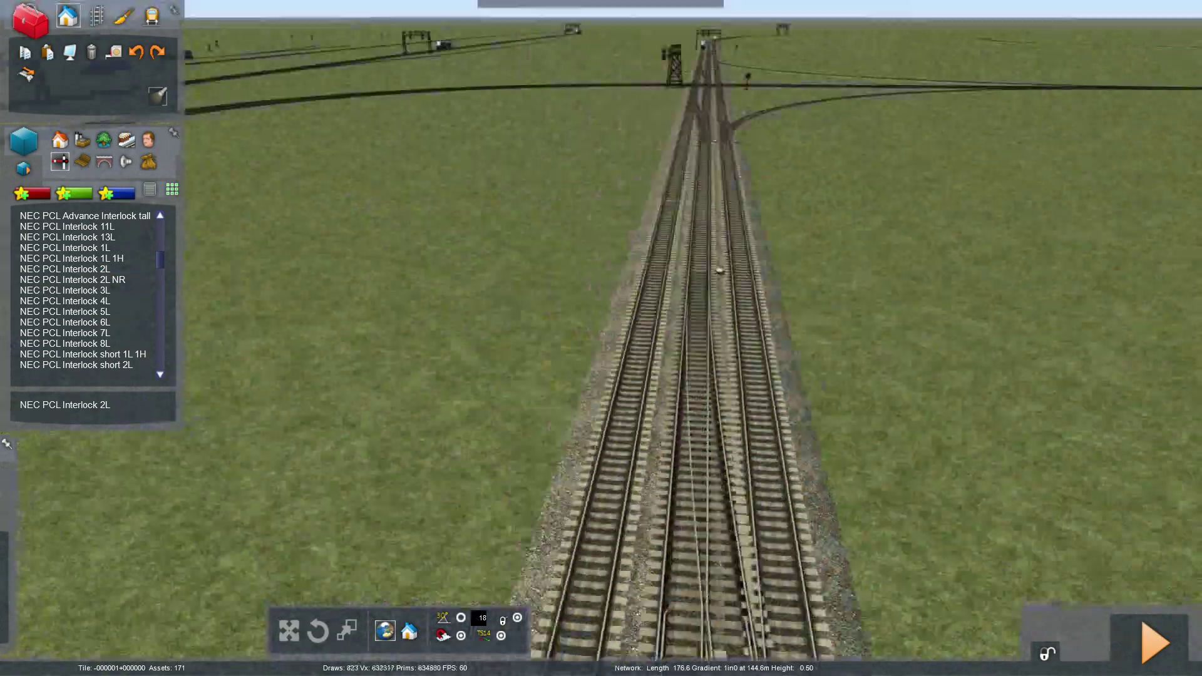
{"action": "key", "text": "Up"}
{"action": "right_click_drag", "start_coordinate": [704, 401], "coordinate": [725, 316]}
{"action": "key", "text": "Up"}
{"action": "right_click_drag", "start_coordinate": [601, 338], "coordinate": [678, 463]}
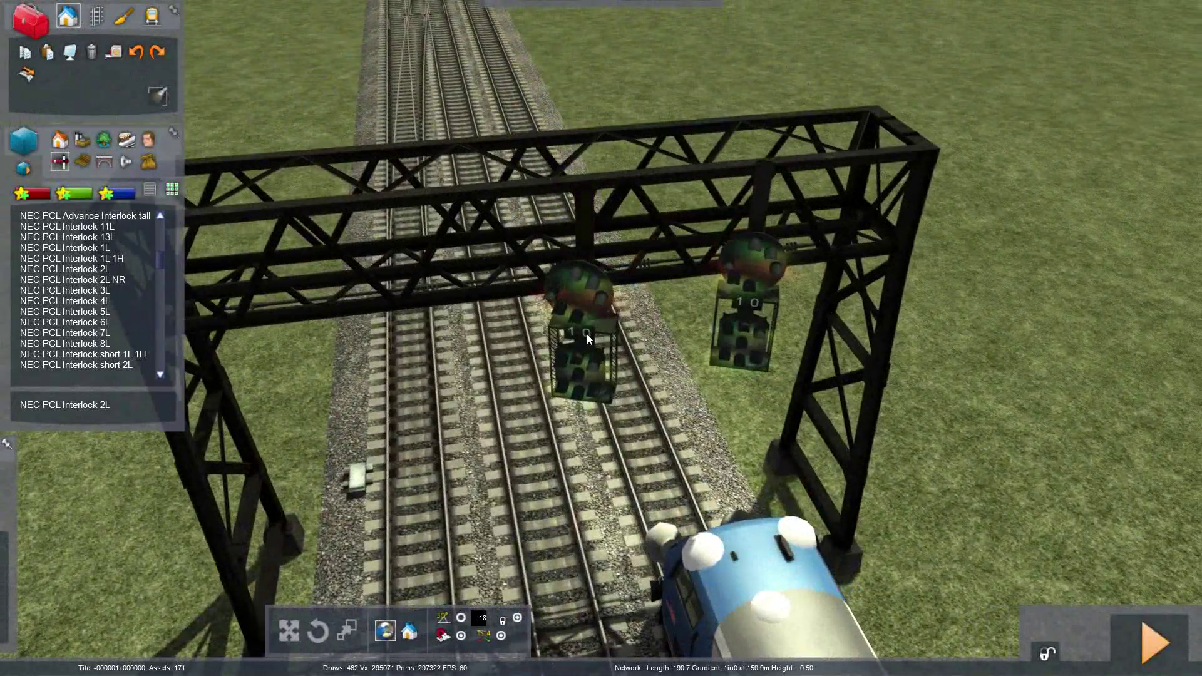
Step: Angle the middle track's 2L signal, set its link 2 speed to 30, and save the route
{"action": "left_click", "coordinate": [599, 594]}
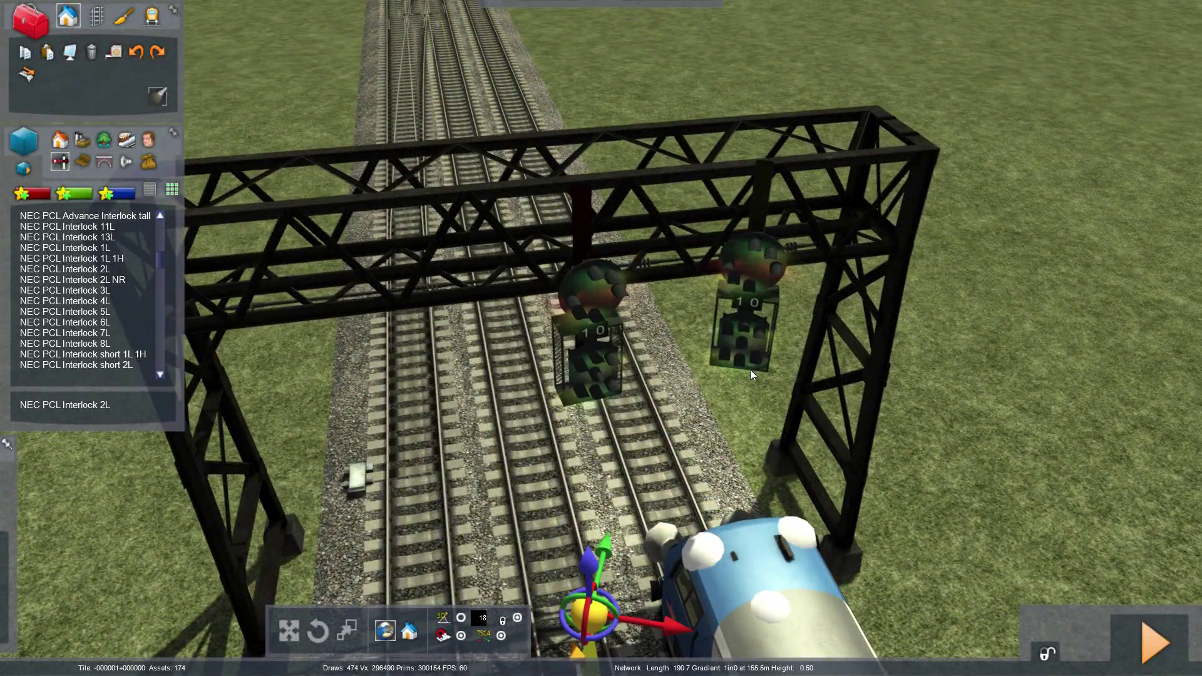
{"action": "left_click", "coordinate": [593, 372]}
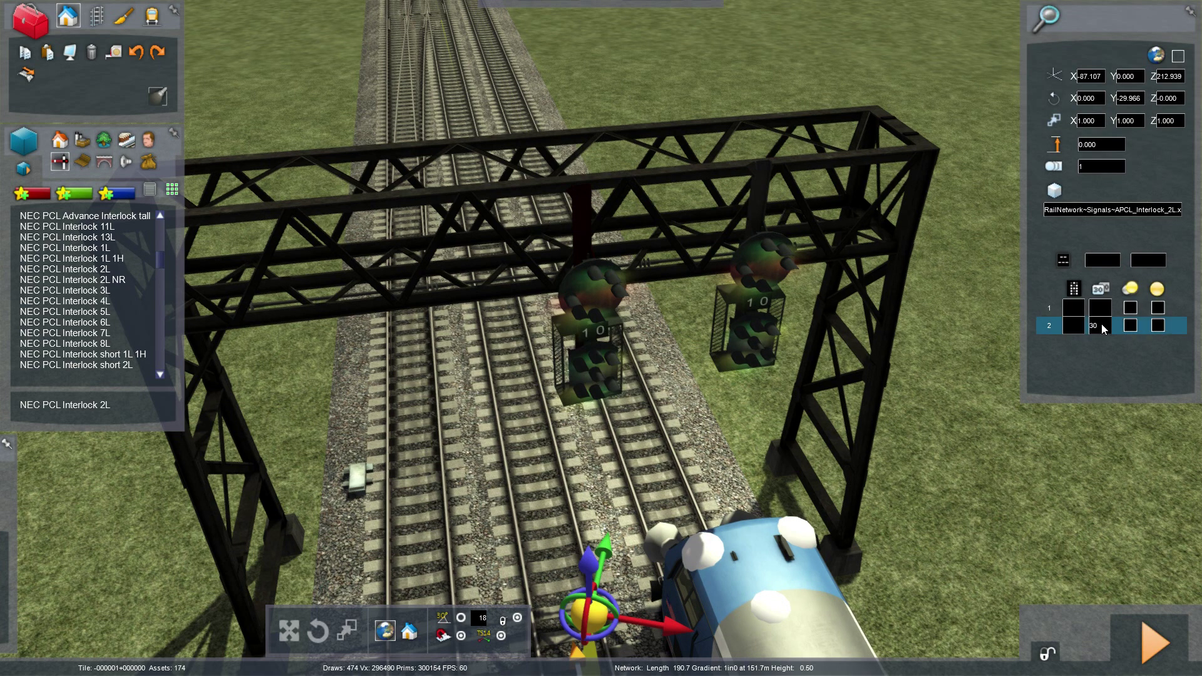
{"action": "left_click", "coordinate": [1039, 488]}
{"action": "key", "text": "ctrl+s"}
{"action": "left_click", "coordinate": [528, 453]}
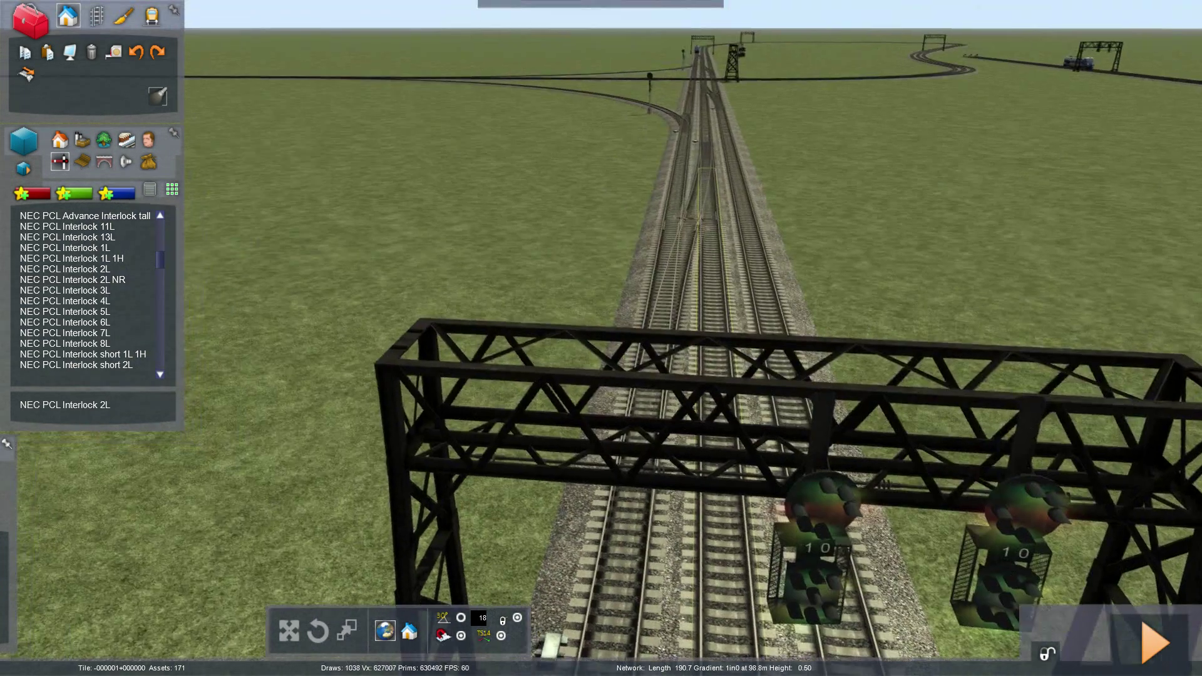
Step: Place an NEC PCL Interlock 3L signal at the gantry on the track farthest from the locomotive
{"action": "right_click_drag", "start_coordinate": [487, 392], "coordinate": [532, 266]}
{"action": "key", "text": "Left"}
{"action": "key", "text": "Up"}
{"action": "key", "text": "Down"}
{"action": "right_click_drag", "start_coordinate": [488, 393], "coordinate": [495, 451]}
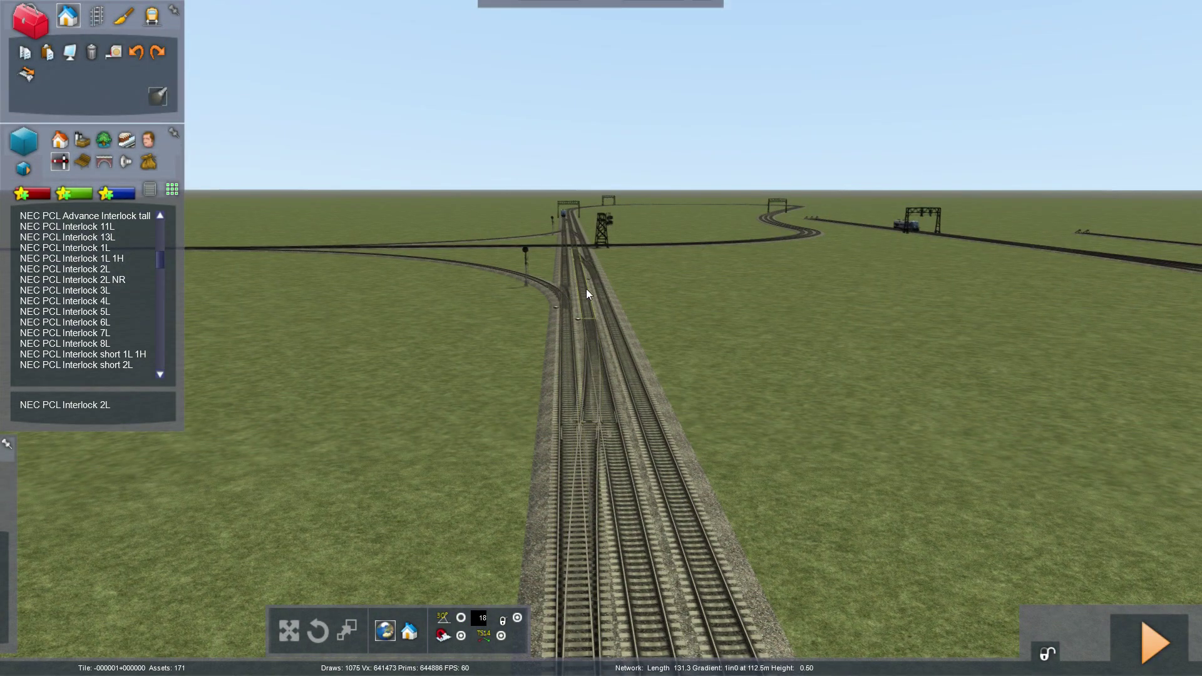
{"action": "right_click_drag", "start_coordinate": [584, 276], "coordinate": [584, 339]}
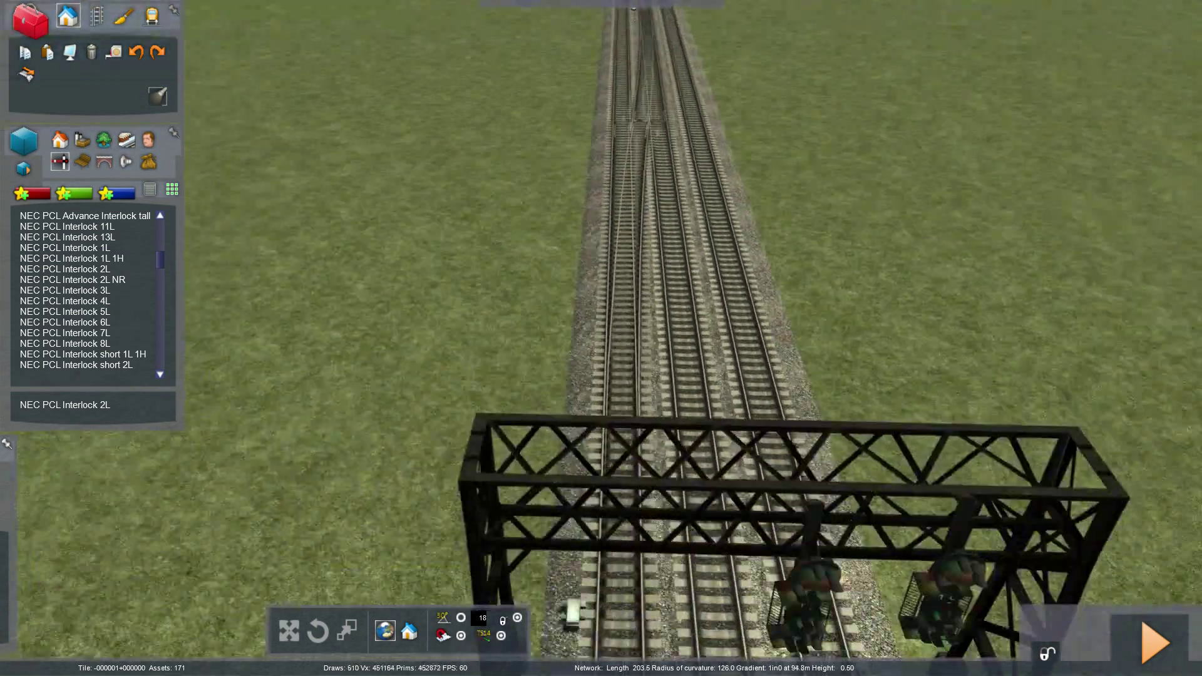
{"action": "key", "text": "Up"}
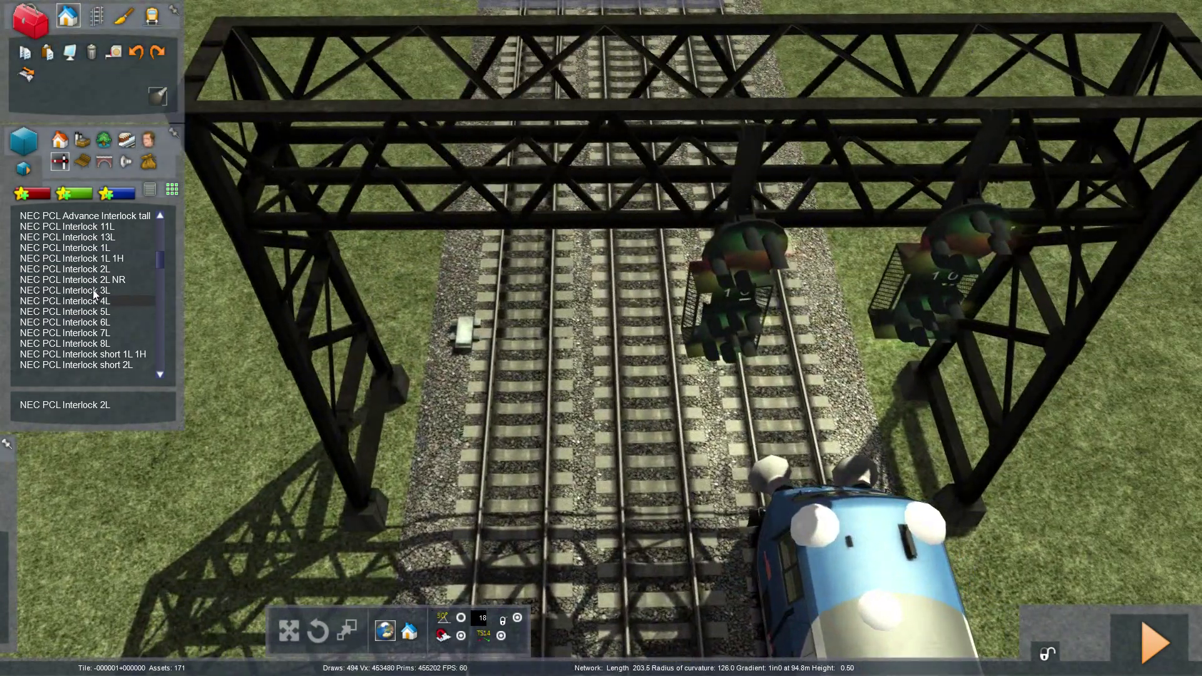
{"action": "left_click", "coordinate": [94, 290]}
{"action": "scroll", "coordinate": [476, 346], "scroll_direction": "down", "scroll_amount": 2}
{"action": "left_click", "coordinate": [564, 492]}
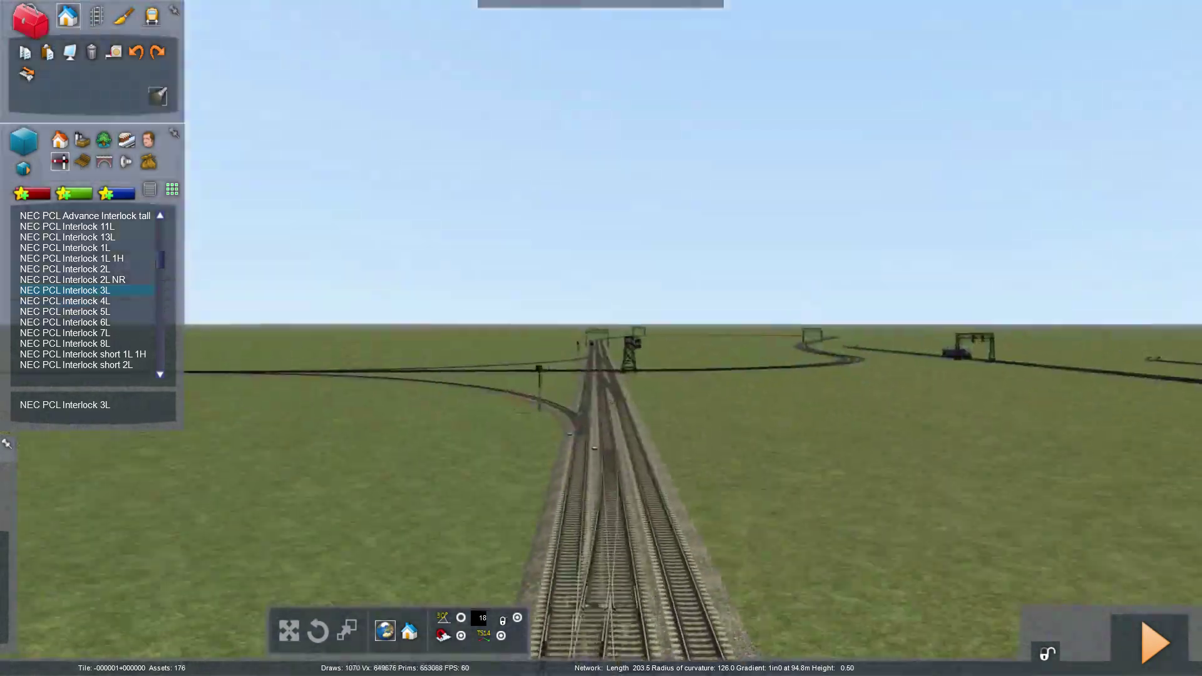
Step: Place the 3L signal's links beyond the turnouts, on the main tracks near the far gantry and on the diverging branch
{"action": "key", "text": "Up"}
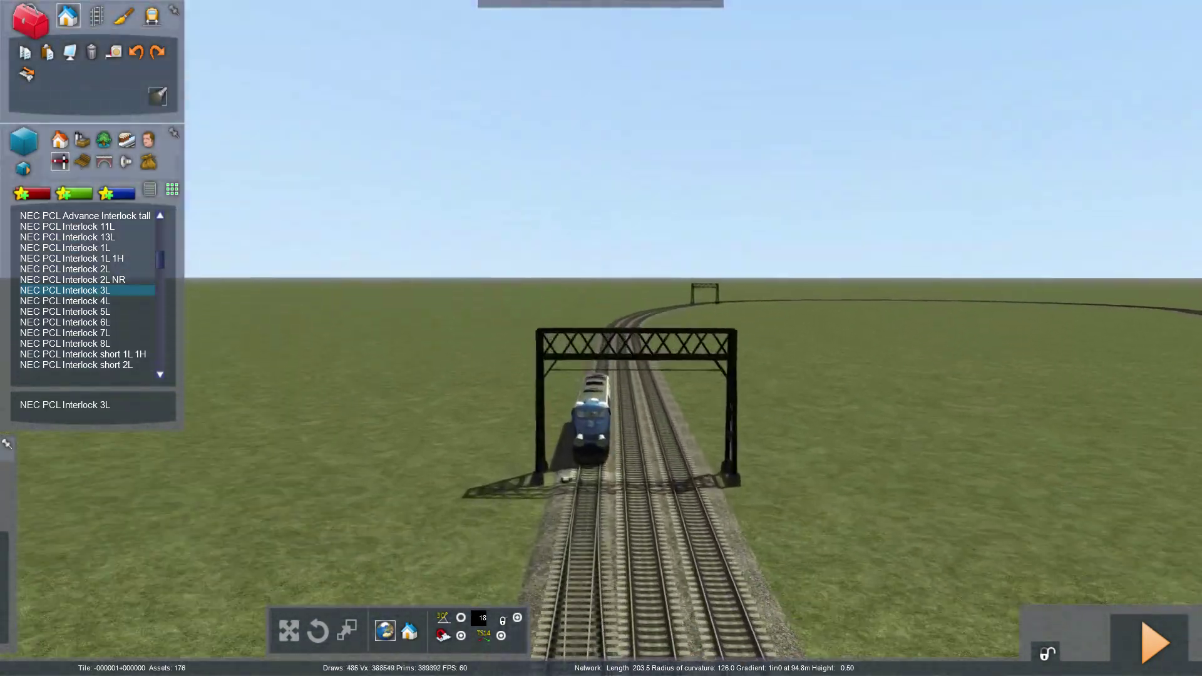
{"action": "key", "text": "Up"}
{"action": "right_click_drag", "start_coordinate": [536, 492], "coordinate": [536, 542]}
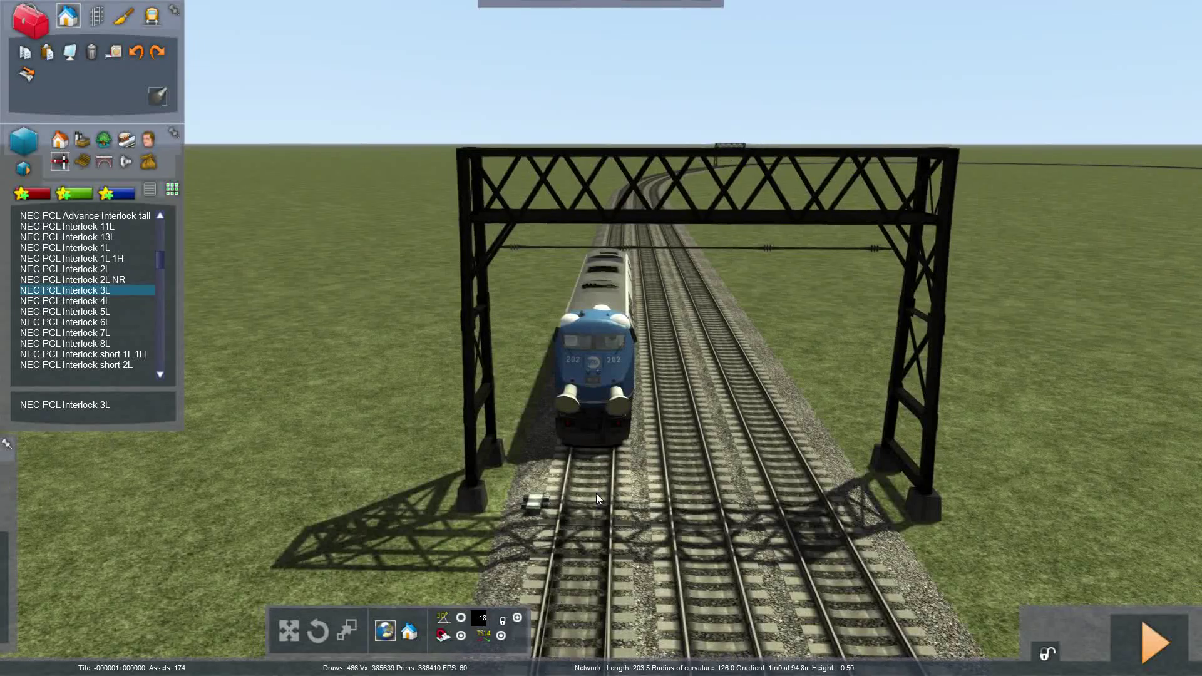
{"action": "left_click", "coordinate": [589, 493]}
{"action": "right_click_drag", "start_coordinate": [729, 512], "coordinate": [691, 529]}
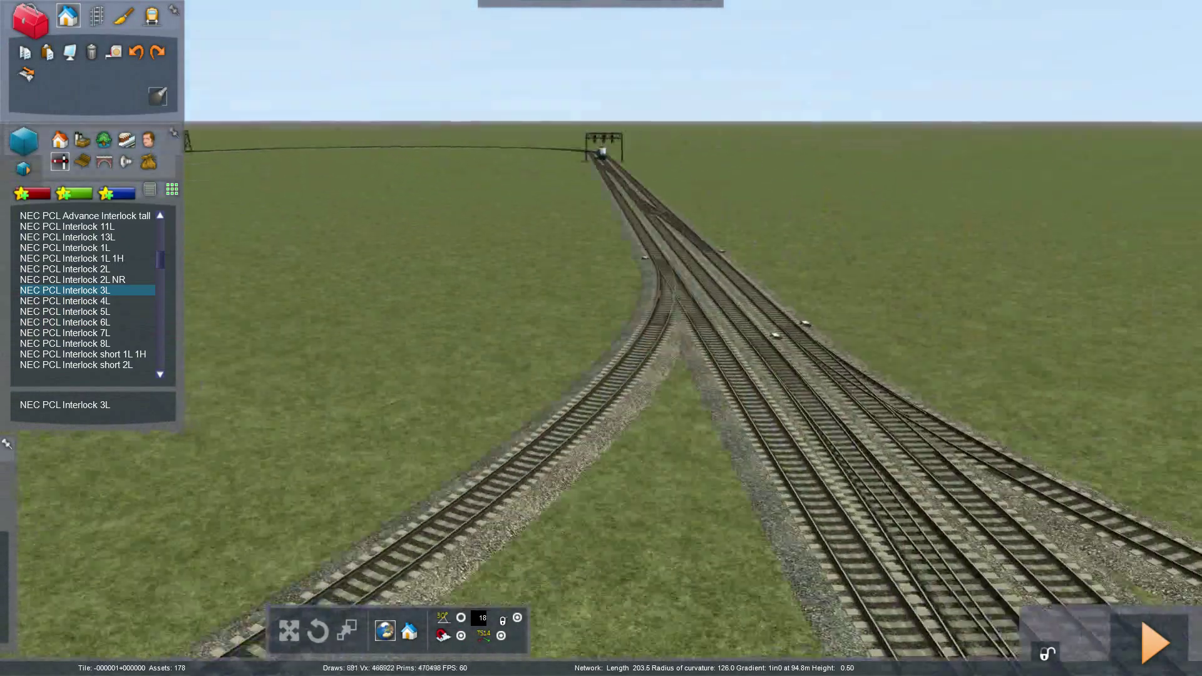
{"action": "key", "text": "Up"}
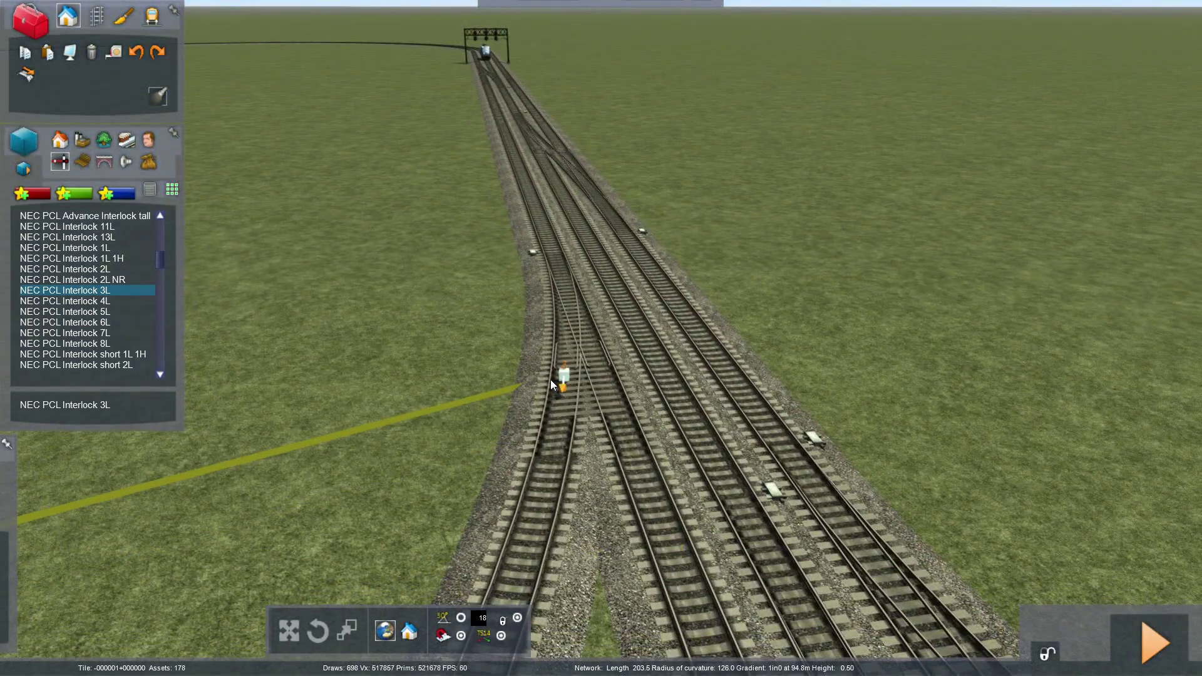
{"action": "right_click_drag", "start_coordinate": [550, 379], "coordinate": [521, 292]}
{"action": "key", "text": "Up"}
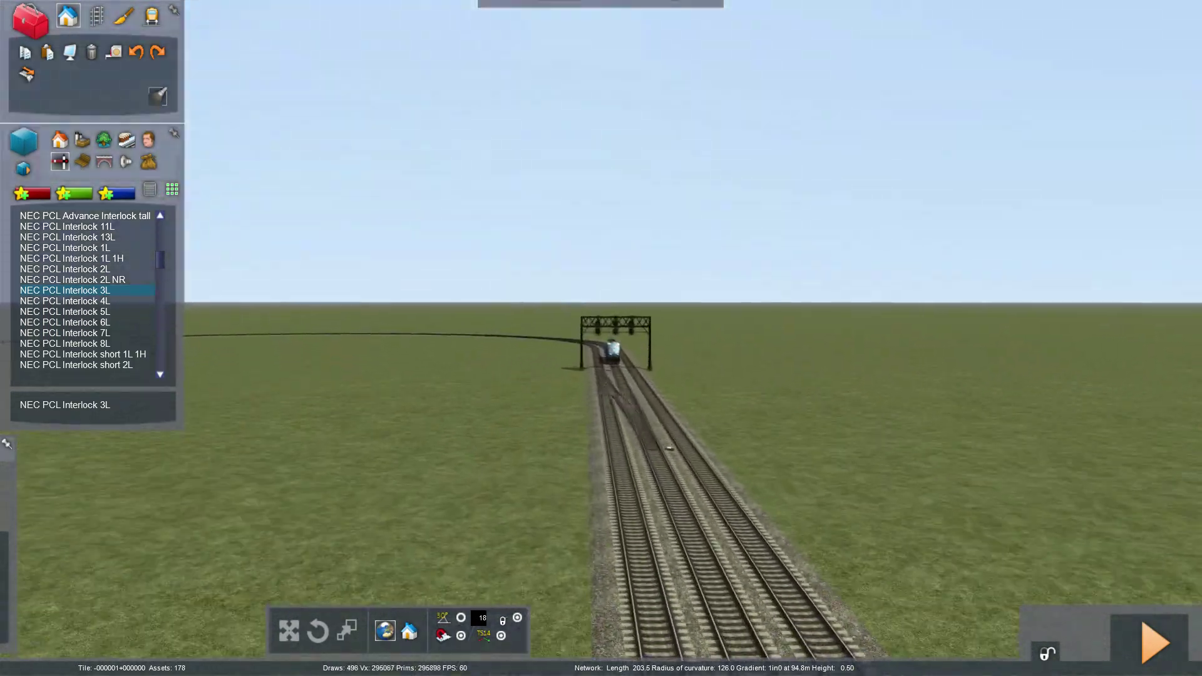
{"action": "key", "text": "Up"}
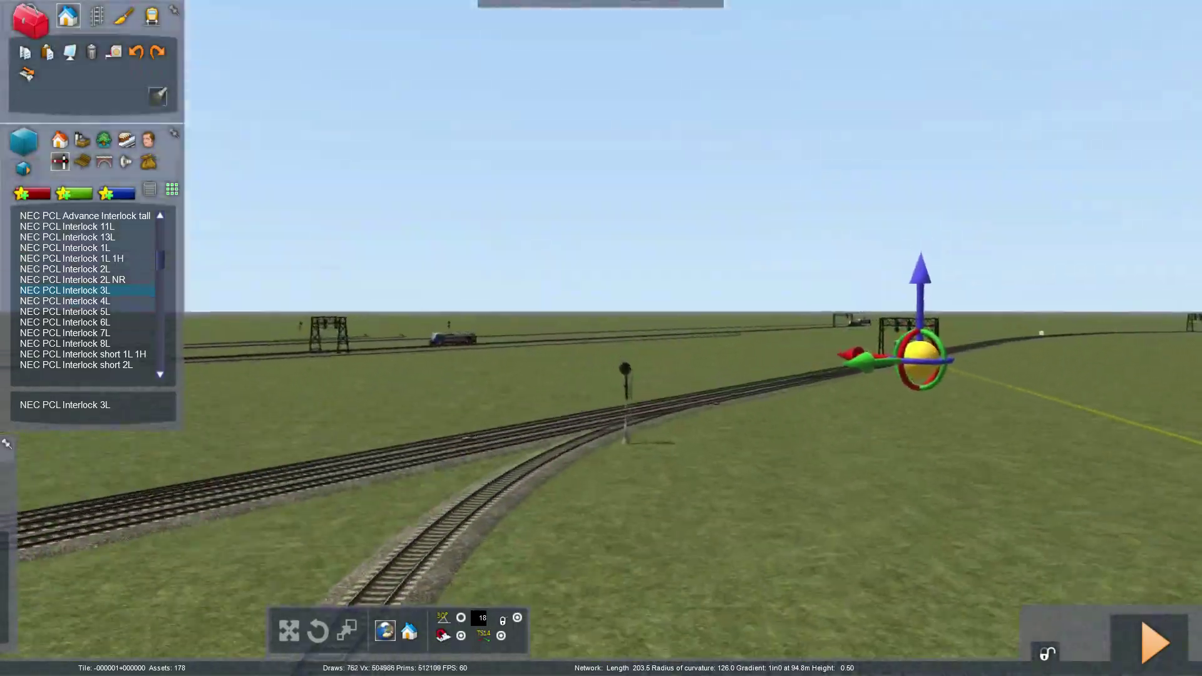
{"action": "key", "text": "Up"}
{"action": "right_click_drag", "start_coordinate": [400, 357], "coordinate": [464, 453]}
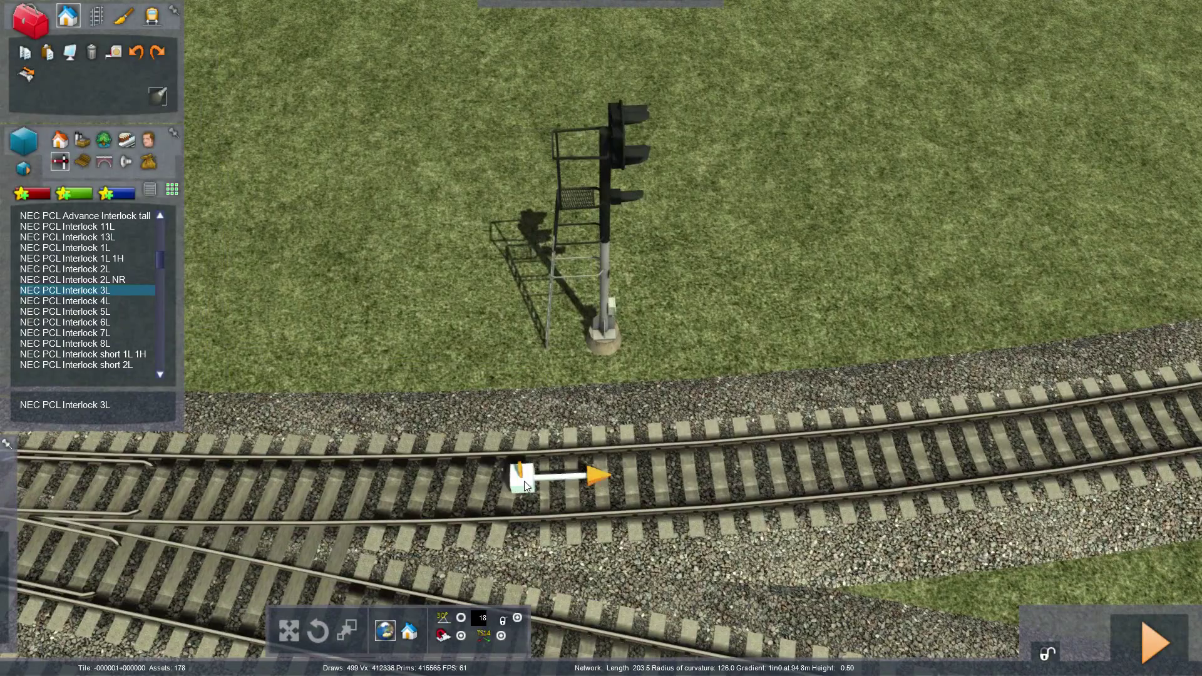
{"action": "left_click", "coordinate": [524, 481]}
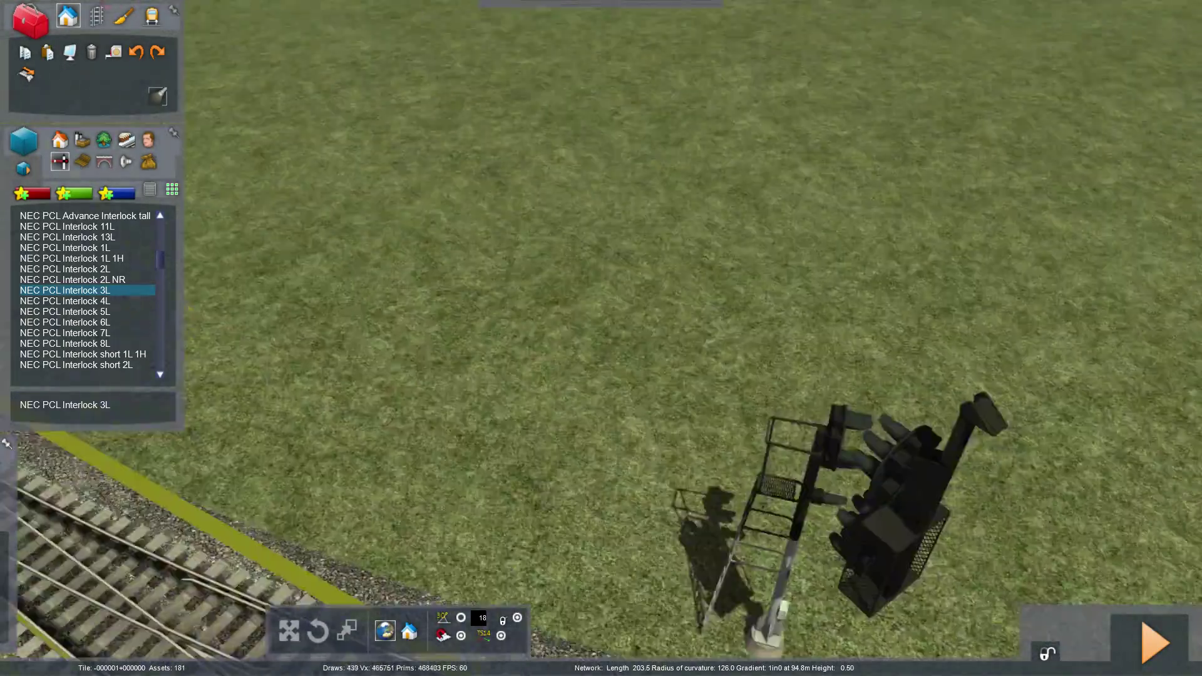
Step: Turn the new 3L signal on the gantry to face trains approaching the junction
{"action": "key", "text": "Down"}
{"action": "mouse_move", "coordinate": [651, 407]}
{"action": "right_mouse_down"}
{"action": "mouse_move", "coordinate": [544, 486]}
{"action": "mouse_move", "coordinate": [599, 435]}
{"action": "mouse_move", "coordinate": [571, 329]}
{"action": "mouse_move", "coordinate": [786, 494]}
{"action": "mouse_move", "coordinate": [829, 427]}
{"action": "mouse_move", "coordinate": [633, 375]}
{"action": "mouse_move", "coordinate": [596, 563]}
{"action": "mouse_move", "coordinate": [789, 585]}
{"action": "mouse_move", "coordinate": [776, 595]}
{"action": "mouse_move", "coordinate": [889, 583]}
{"action": "mouse_move", "coordinate": [939, 595]}
{"action": "mouse_move", "coordinate": [631, 323]}
{"action": "mouse_move", "coordinate": [626, 250]}
{"action": "mouse_move", "coordinate": [613, 351]}
{"action": "mouse_move", "coordinate": [647, 430]}
{"action": "right_mouse_up"}
{"action": "key", "text": "Down"}
{"action": "key", "text": "Up"}
{"action": "key", "text": "Up"}
{"action": "key", "text": "Left"}
{"action": "key", "text": "Down"}
{"action": "key", "text": "Up"}
{"action": "key", "text": "Up"}
{"action": "right_click_drag", "start_coordinate": [764, 523], "coordinate": [401, 500]}
{"action": "key", "text": "Up"}
{"action": "key", "text": "Up"}
{"action": "left_click", "coordinate": [565, 472]}
Step: Fill in the new 3L signal's link 2 speed and save the route
{"action": "right_click_drag", "start_coordinate": [564, 472], "coordinate": [562, 204]}
{"action": "left_click", "coordinate": [563, 205]}
{"action": "double_click", "coordinate": [564, 206]}
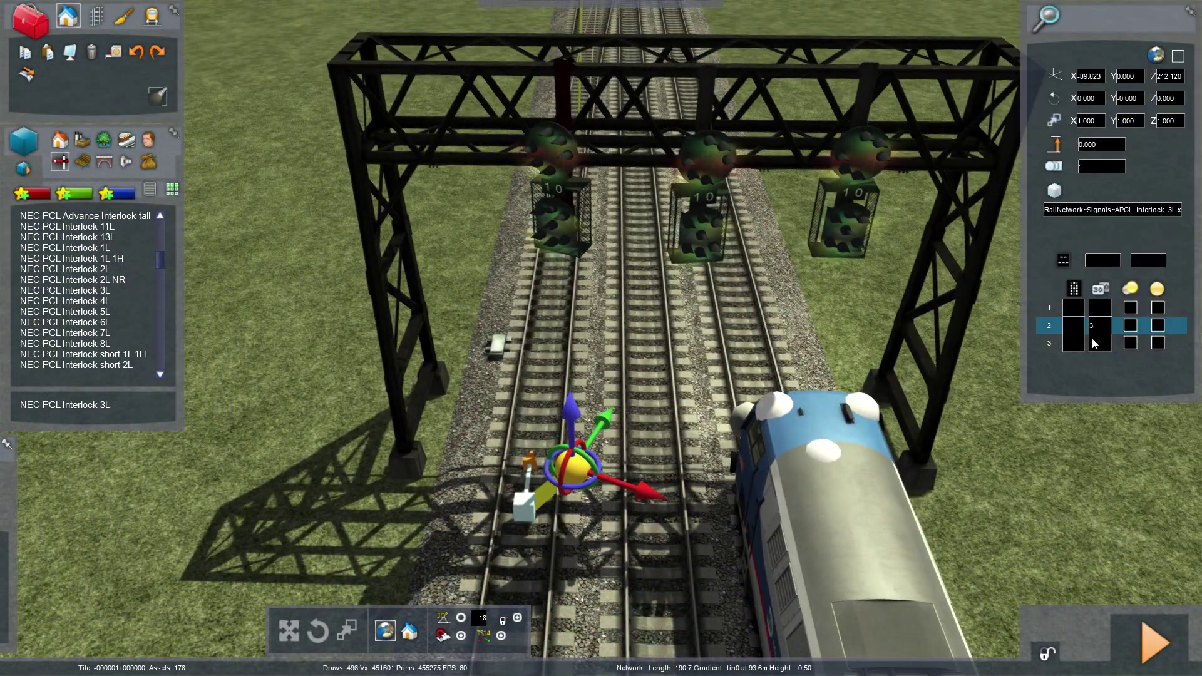
{"action": "left_click", "coordinate": [1066, 431]}
{"action": "key", "text": "F2"}
{"action": "left_click", "coordinate": [532, 435]}
Step: Inspect the 3L signal's links through the junction and the turnouts ahead of the unsignalled opposite gantry
{"action": "left_click", "coordinate": [589, 490]}
{"action": "key", "text": "Up"}
{"action": "right_click_drag", "start_coordinate": [593, 490], "coordinate": [1165, 536]}
{"action": "key", "text": "Up"}
{"action": "key", "text": "Up"}
{"action": "key", "text": "Up"}
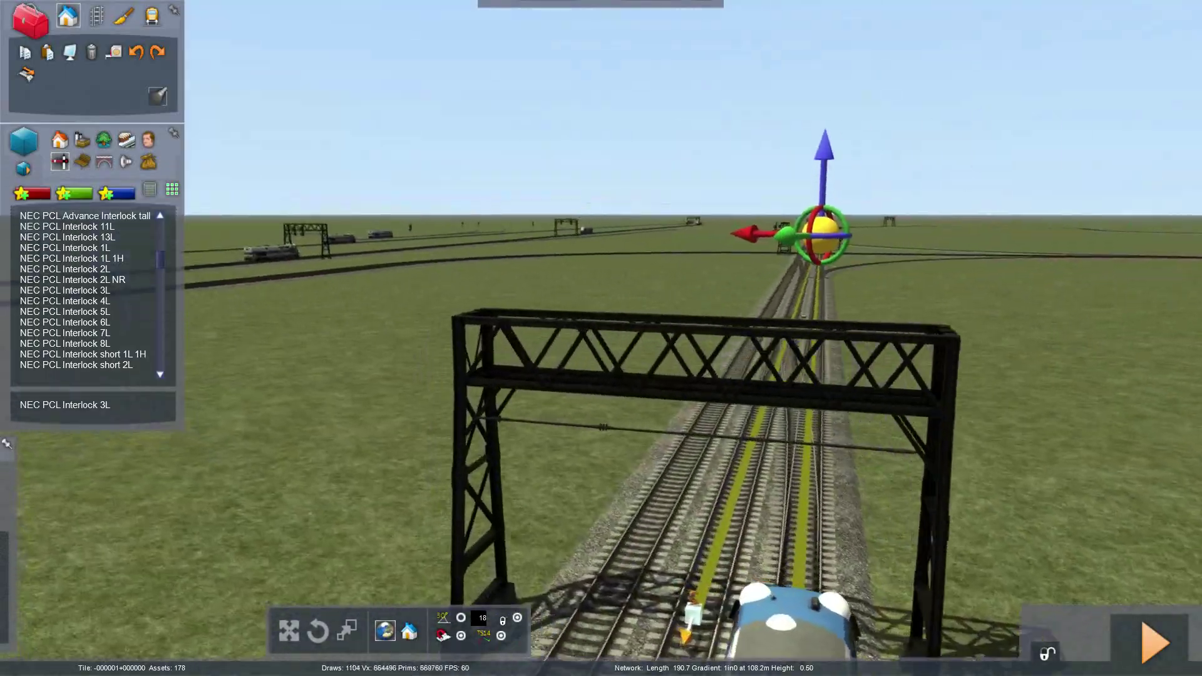
{"action": "key", "text": "Up"}
{"action": "right_click_drag", "start_coordinate": [596, 501], "coordinate": [596, 459]}
{"action": "key", "text": "Down"}
{"action": "left_click", "coordinate": [946, 411]}
{"action": "right_click_drag", "start_coordinate": [946, 411], "coordinate": [946, 326]}
{"action": "key", "text": "Up"}
{"action": "key", "text": "Down"}
{"action": "mouse_move", "coordinate": [621, 441]}
{"action": "right_mouse_down"}
{"action": "mouse_move", "coordinate": [622, 494]}
{"action": "mouse_move", "coordinate": [622, 442]}
{"action": "right_mouse_up"}
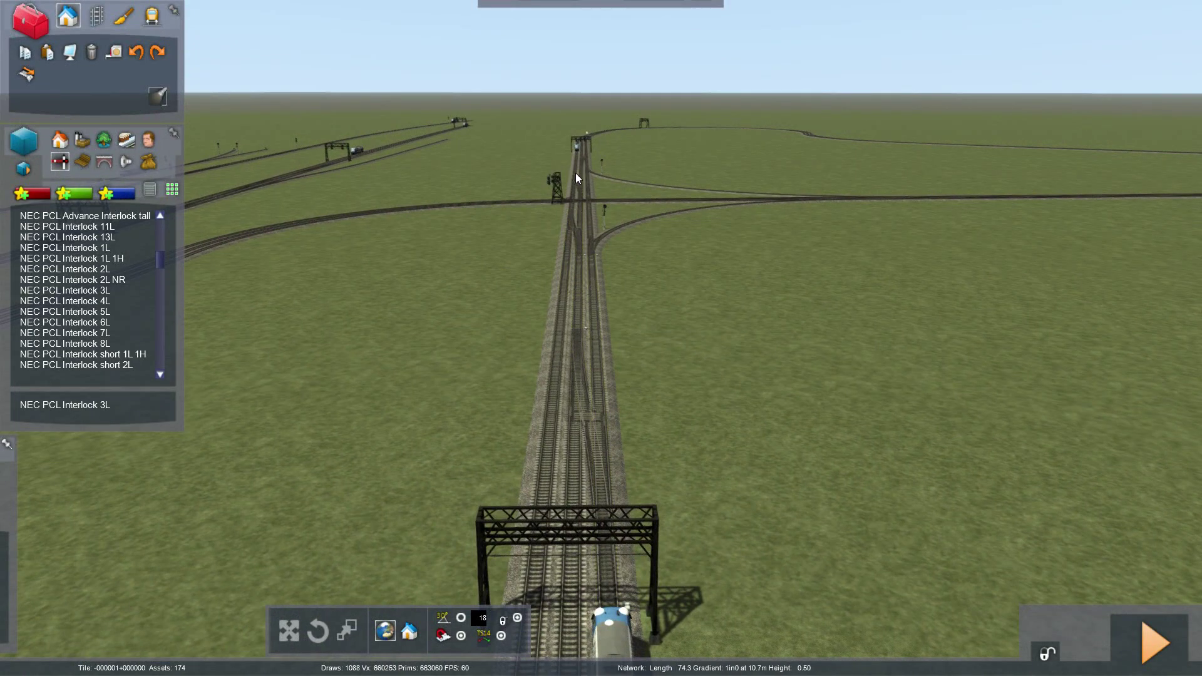
Step: Place an NEC PCL Interlock 4L signal at the opposite gantry on the locomotive's track
{"action": "left_click", "coordinate": [575, 146]}
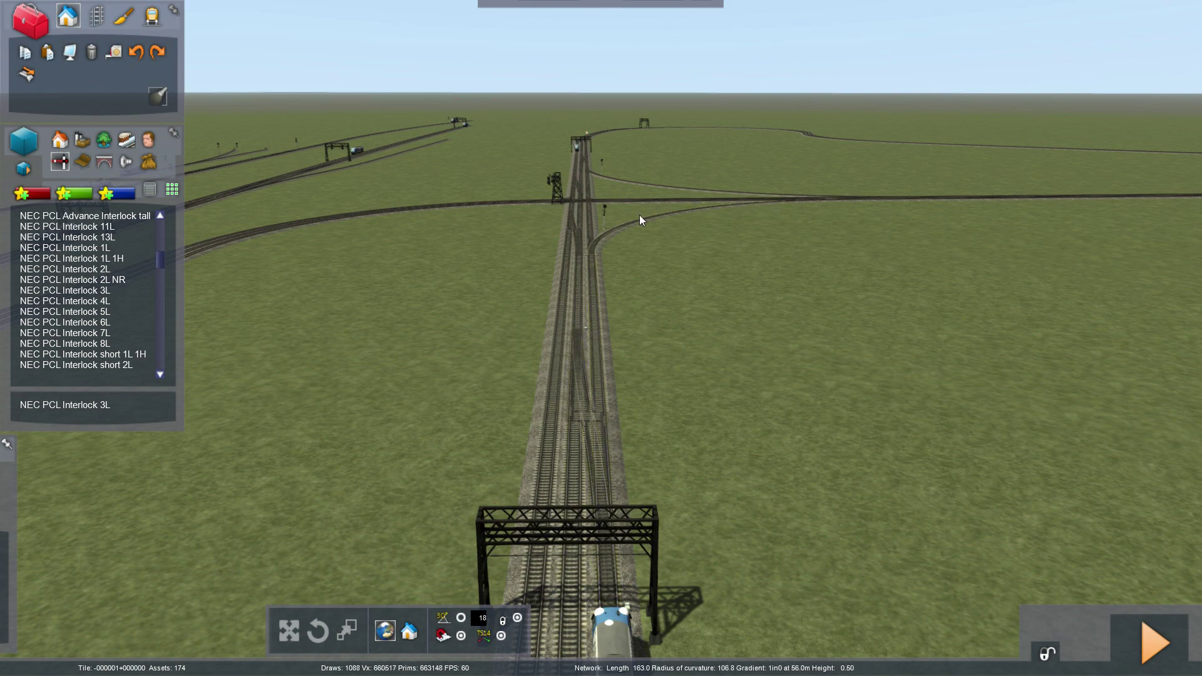
{"action": "right_click_drag", "start_coordinate": [764, 211], "coordinate": [764, 313]}
{"action": "key", "text": "Up"}
{"action": "key", "text": "Right"}
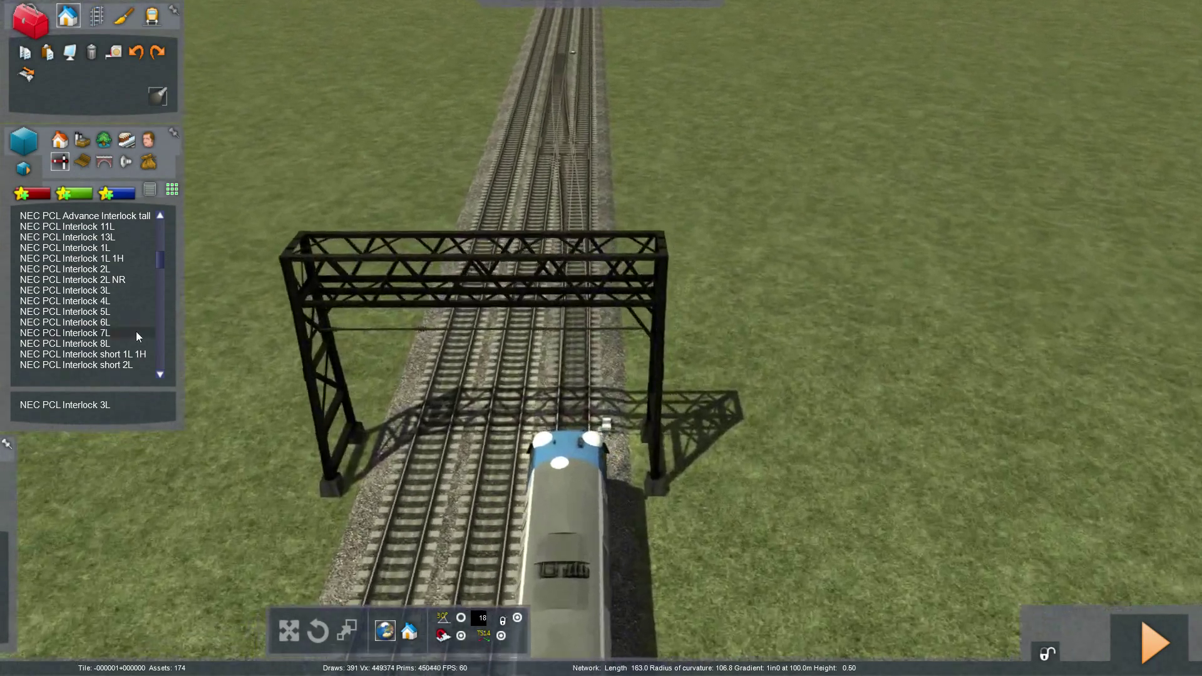
{"action": "left_click", "coordinate": [114, 301]}
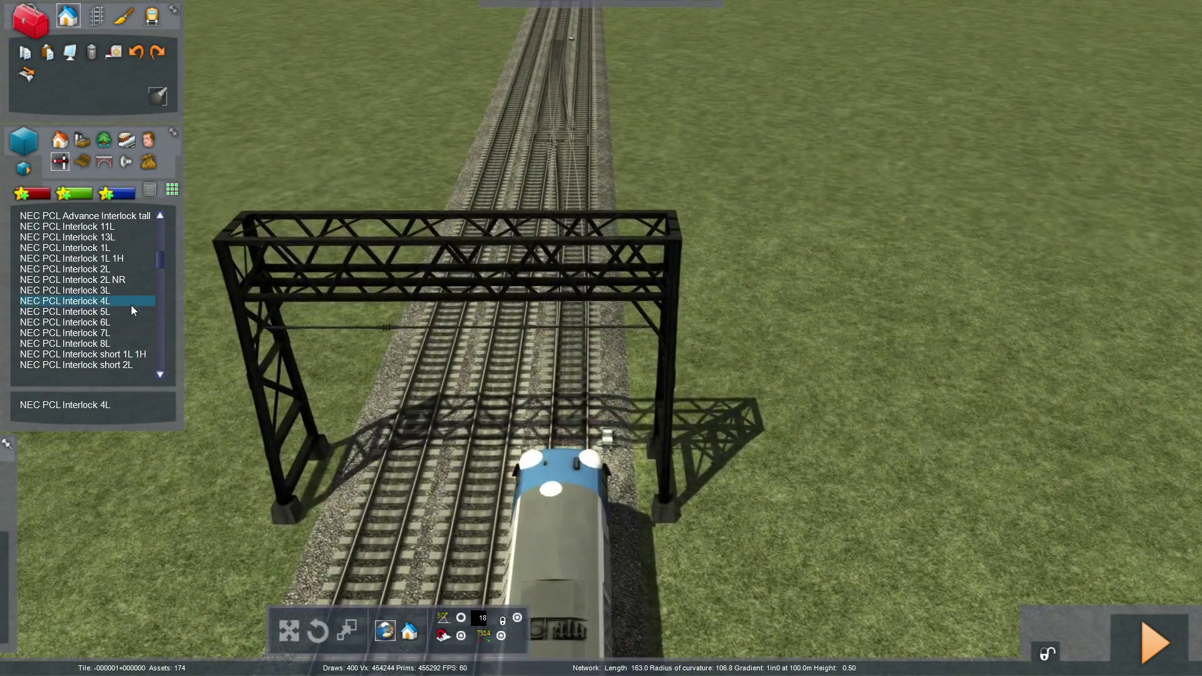
{"action": "left_click", "coordinate": [606, 519]}
Step: Place the 4L signal's links on the routes beyond the junction's turnouts
{"action": "key", "text": "Right"}
{"action": "right_click_drag", "start_coordinate": [606, 520], "coordinate": [561, 478]}
{"action": "key", "text": "Up"}
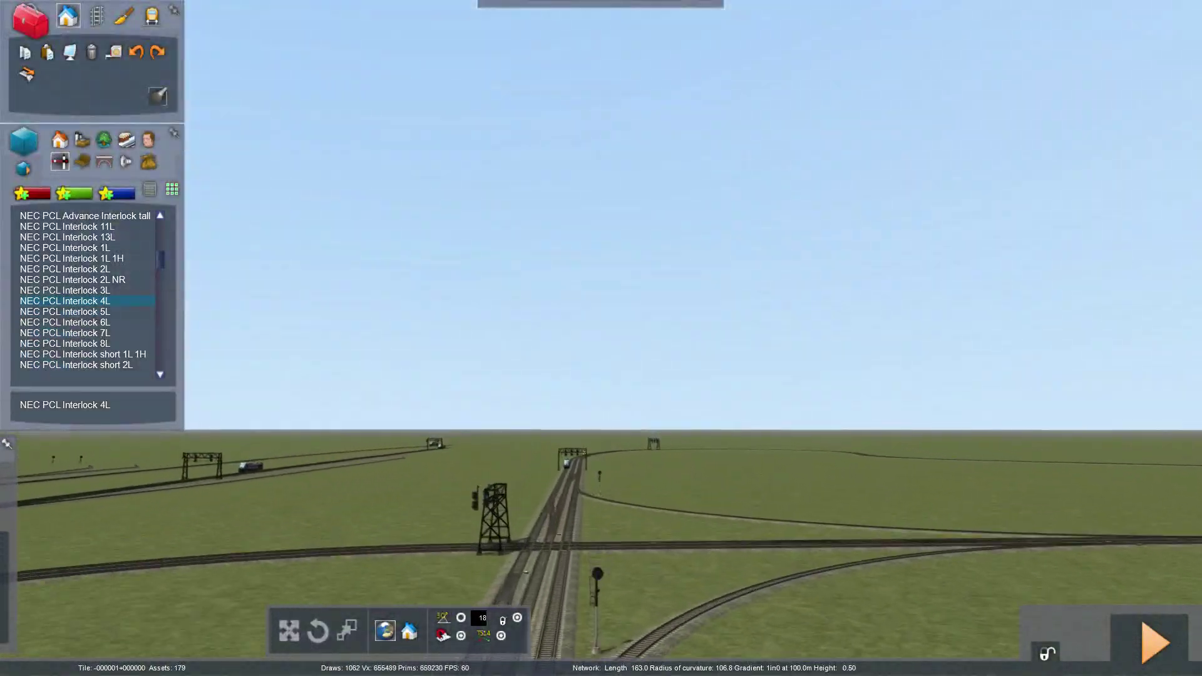
{"action": "key", "text": "Up"}
{"action": "right_click_drag", "start_coordinate": [561, 470], "coordinate": [562, 476]}
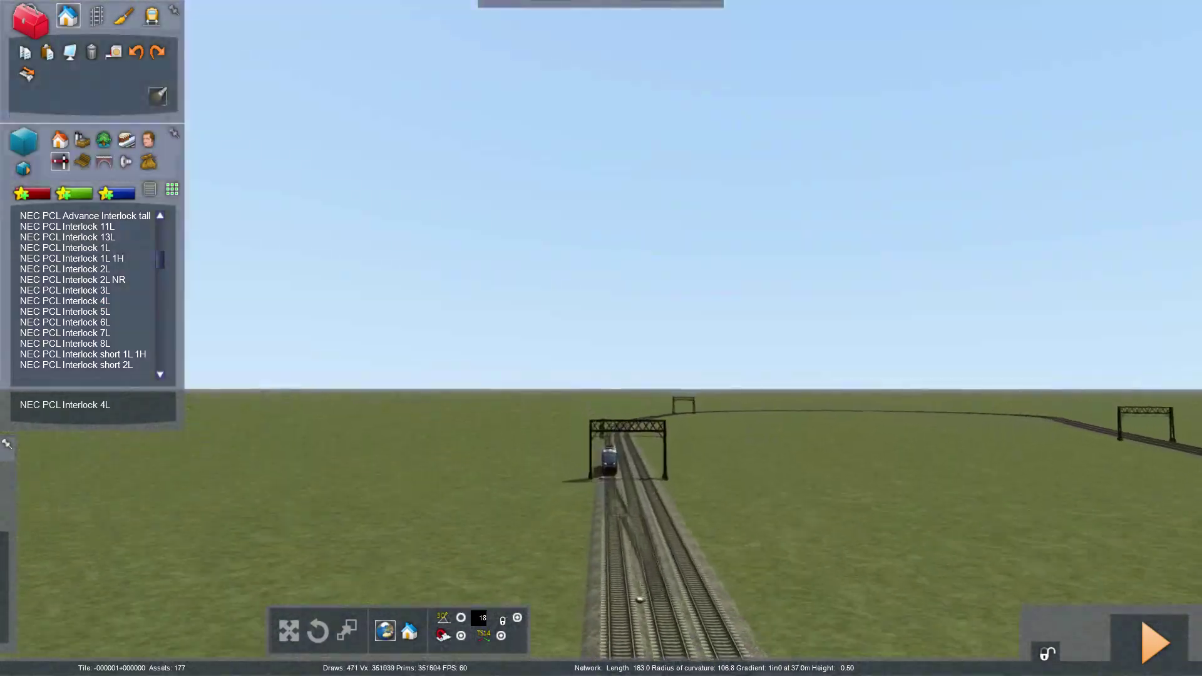
{"action": "key", "text": "Up"}
Step: Turn and angle the 4L signal above the locomotive's track toward approaching trains, and save the route
{"action": "mouse_move", "coordinate": [440, 452]}
{"action": "right_mouse_down"}
{"action": "mouse_move", "coordinate": [451, 467]}
{"action": "mouse_move", "coordinate": [440, 452]}
{"action": "right_mouse_up"}
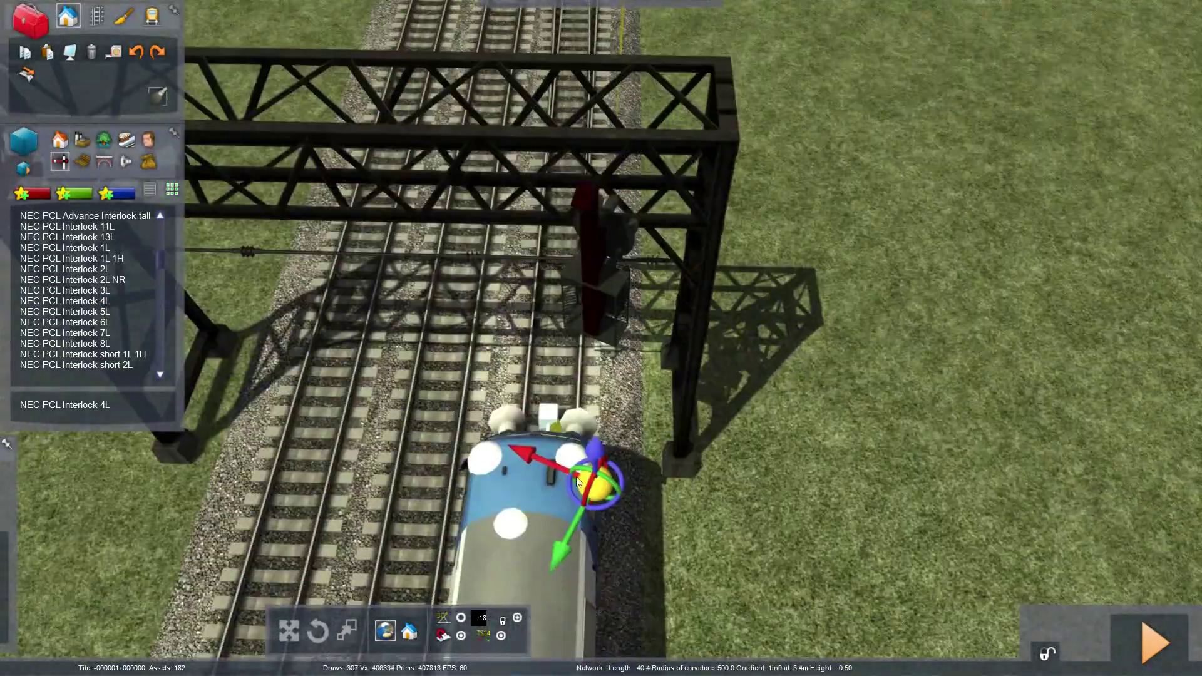
{"action": "left_click", "coordinate": [591, 505]}
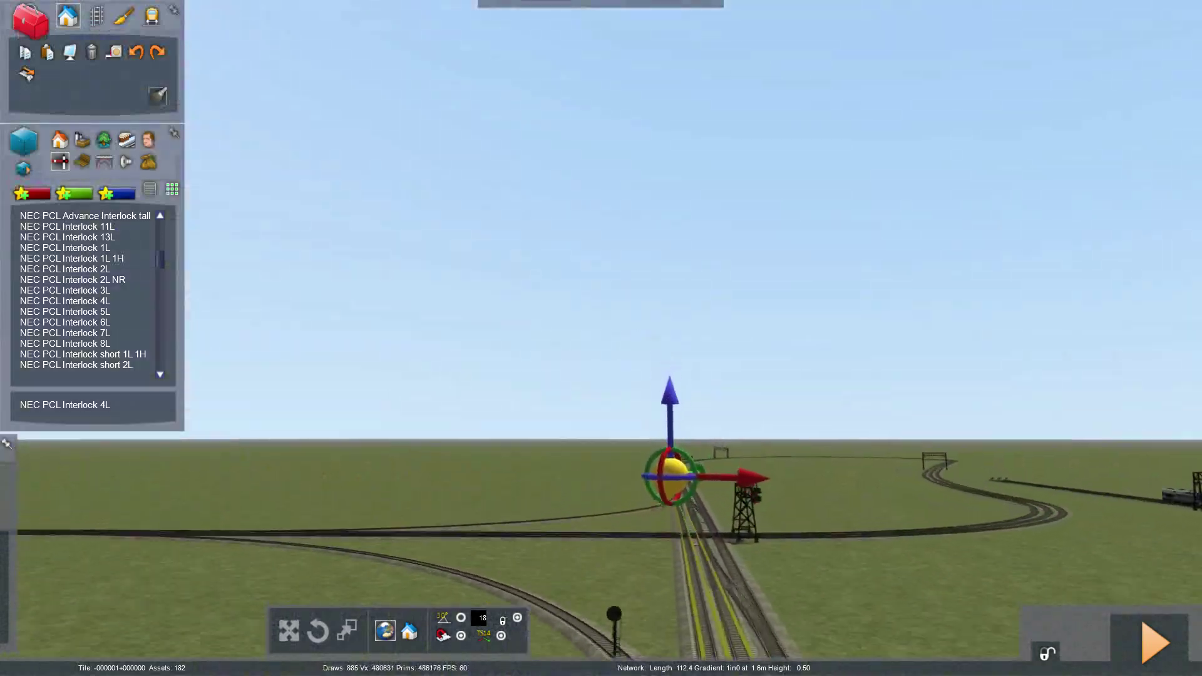
{"action": "key", "text": "Up"}
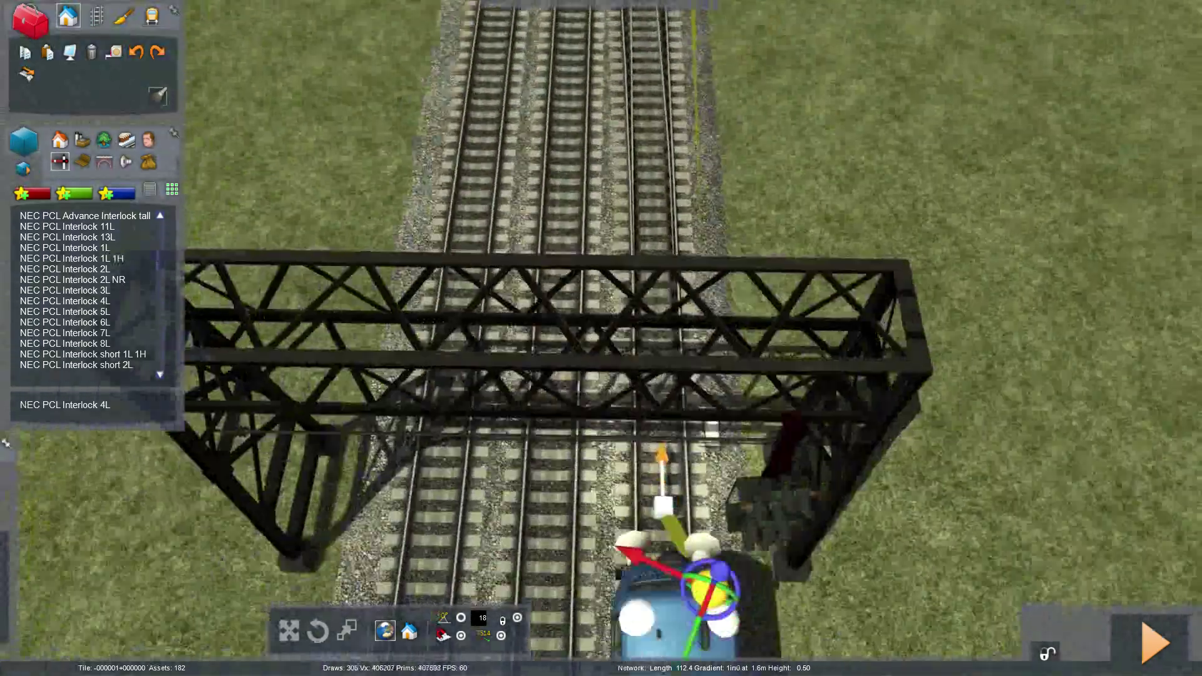
{"action": "key", "text": "Down"}
{"action": "key", "text": "Up"}
{"action": "left_click_drag", "start_coordinate": [791, 326], "coordinate": [754, 294]}
{"action": "right_click", "coordinate": [853, 322]}
{"action": "key", "text": "F2"}
{"action": "left_click", "coordinate": [516, 444]}
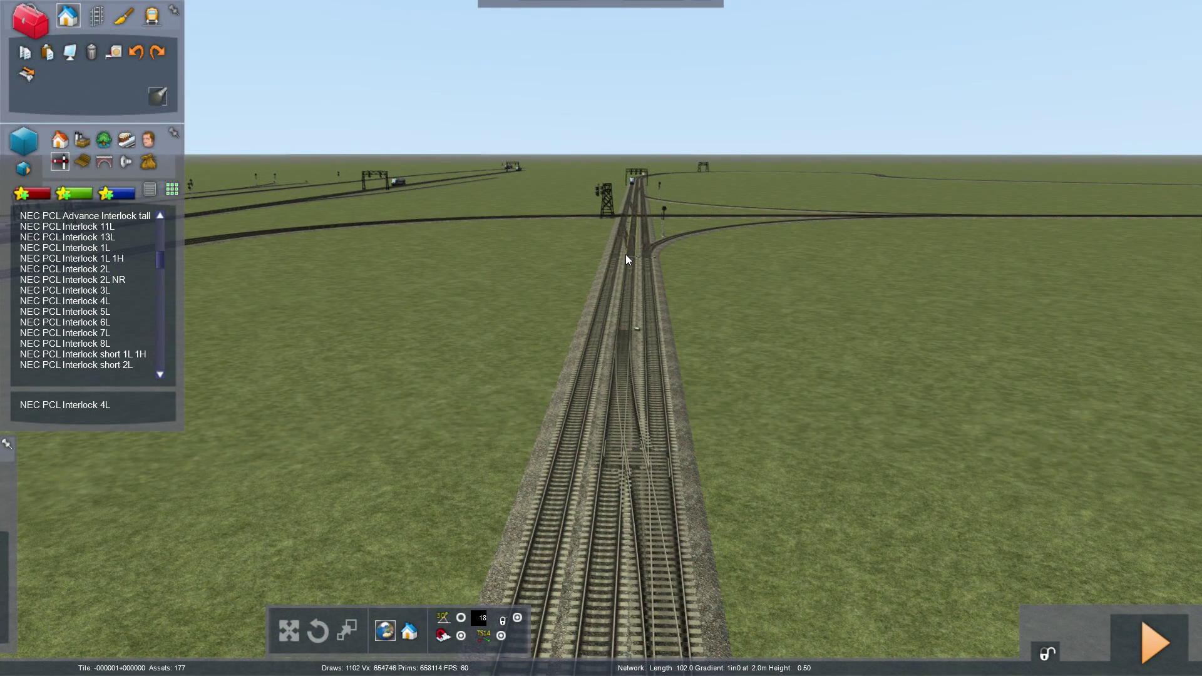
Step: Examine the middle track's routes through the turnouts to the far gantry
{"action": "right_click_drag", "start_coordinate": [628, 285], "coordinate": [643, 207]}
{"action": "key", "text": "Up"}
{"action": "key", "text": "Up"}
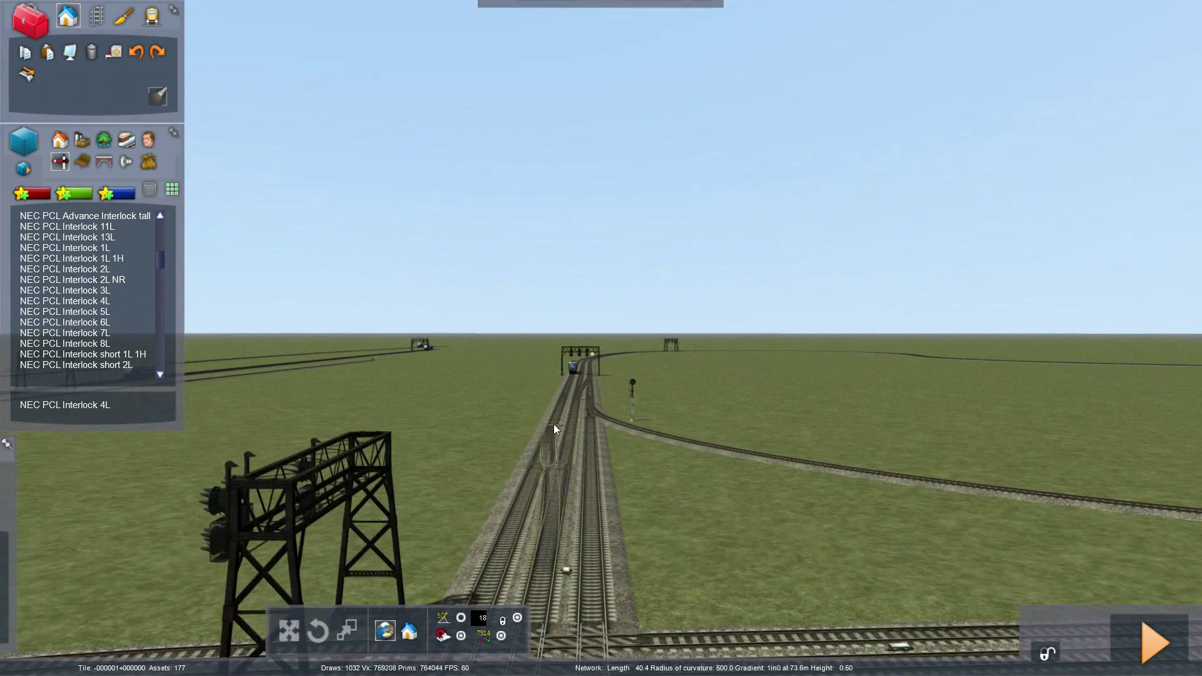
{"action": "right_click_drag", "start_coordinate": [573, 357], "coordinate": [820, 457]}
{"action": "key", "text": "Up"}
{"action": "key", "text": "Up"}
{"action": "key", "text": "Up"}
{"action": "key", "text": "Up"}
Step: Place an NEC PCL Interlock 3L signal for the middle track, with links on all three tracks at the far gantry
{"action": "left_click", "coordinate": [106, 292]}
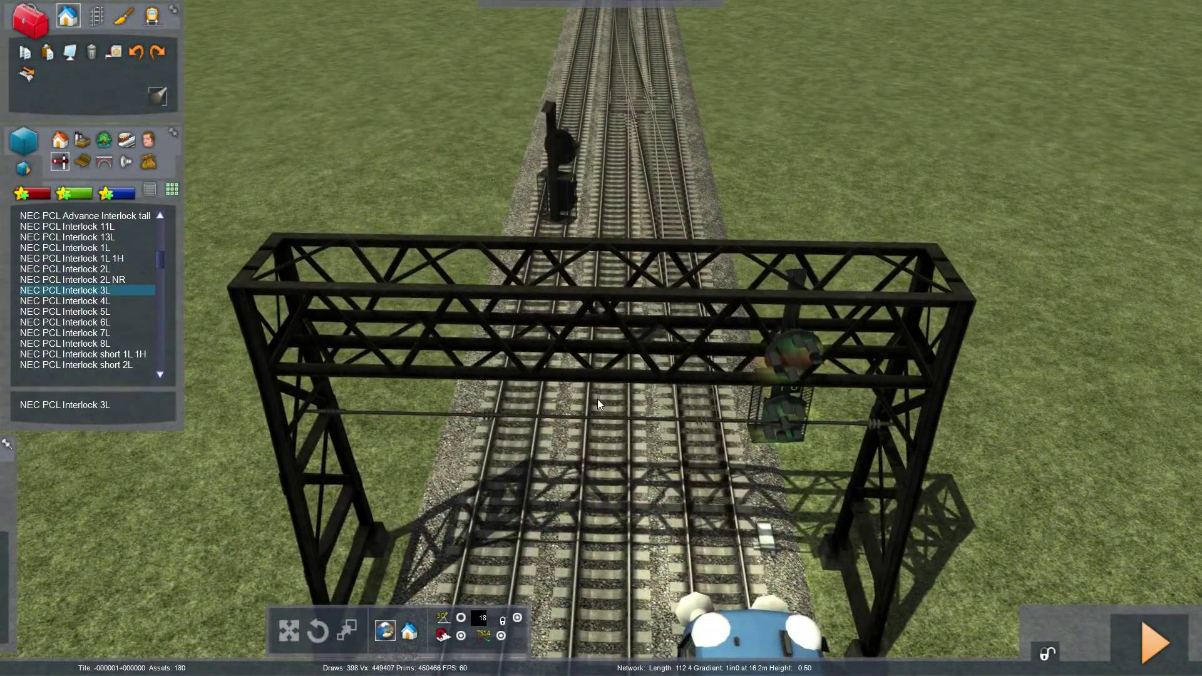
{"action": "right_click_drag", "start_coordinate": [401, 351], "coordinate": [401, 426]}
{"action": "left_click", "coordinate": [610, 430]}
{"action": "right_click_drag", "start_coordinate": [611, 431], "coordinate": [531, 445]}
{"action": "scroll", "coordinate": [531, 446], "scroll_direction": "up", "scroll_amount": 5}
{"action": "left_click", "coordinate": [531, 445]}
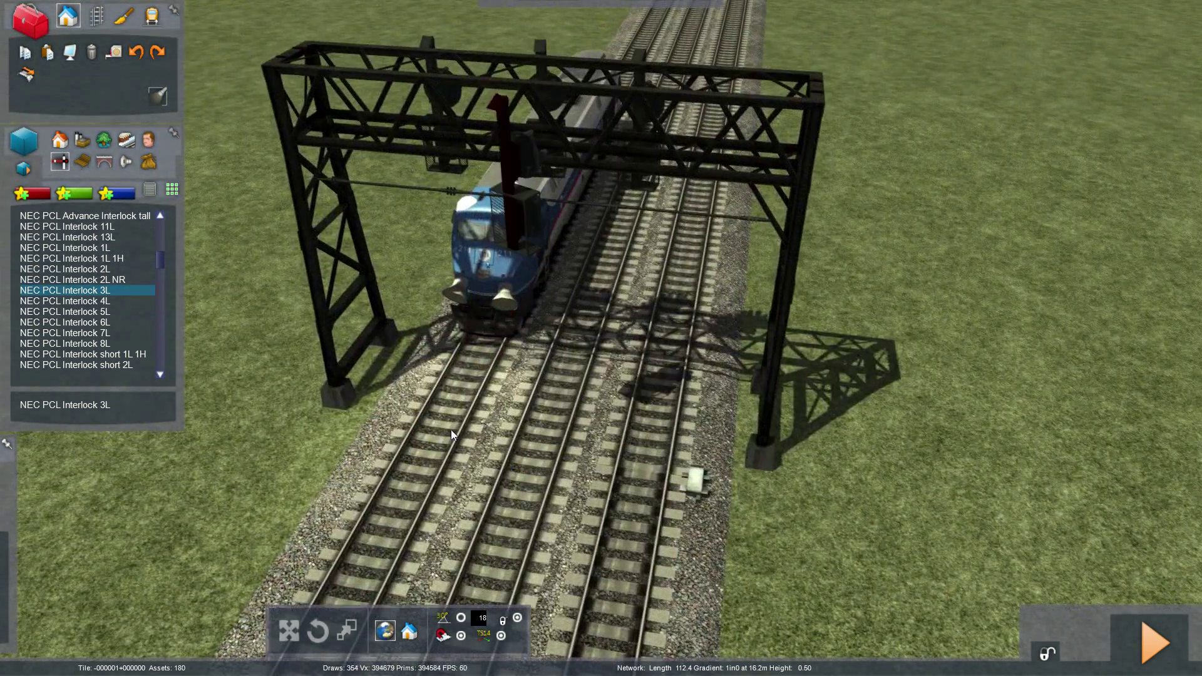
{"action": "key", "text": "Delete"}
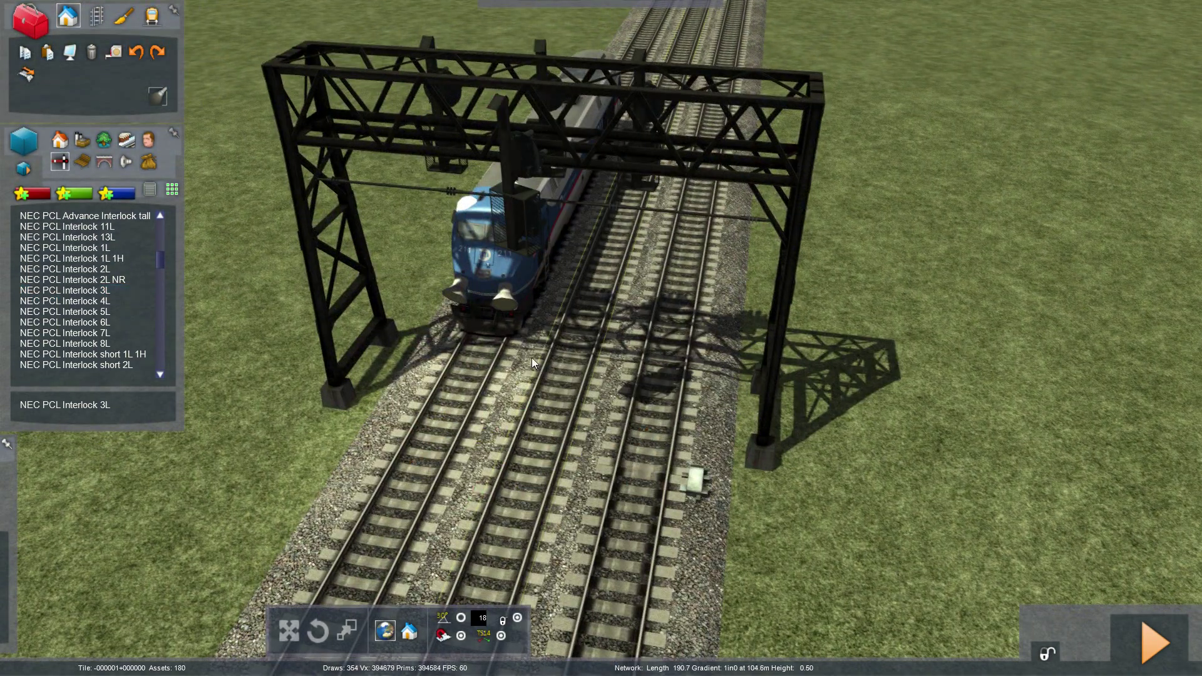
Step: Turn the middle track's 3L signal around and reverse the direction of its links at both gantries
{"action": "left_click_drag", "start_coordinate": [530, 224], "coordinate": [463, 347]}
{"action": "right_click_drag", "start_coordinate": [463, 347], "coordinate": [486, 445]}
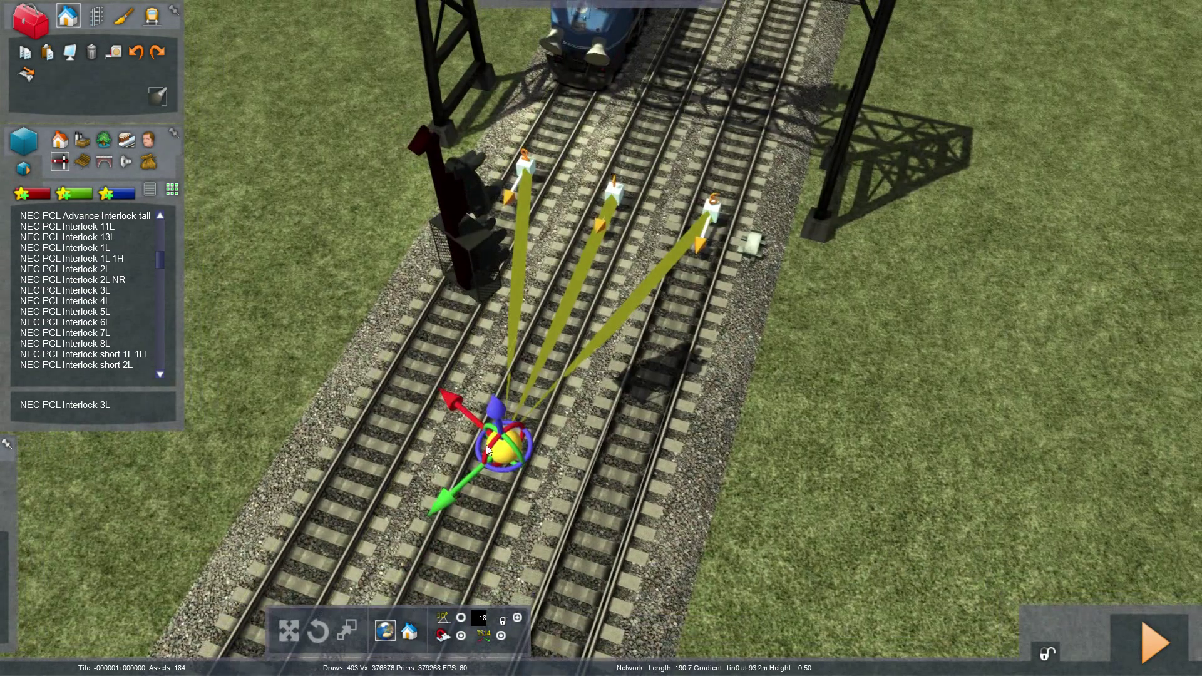
{"action": "left_click", "coordinate": [499, 471]}
{"action": "left_click", "coordinate": [524, 167]}
{"action": "left_click", "coordinate": [619, 193]}
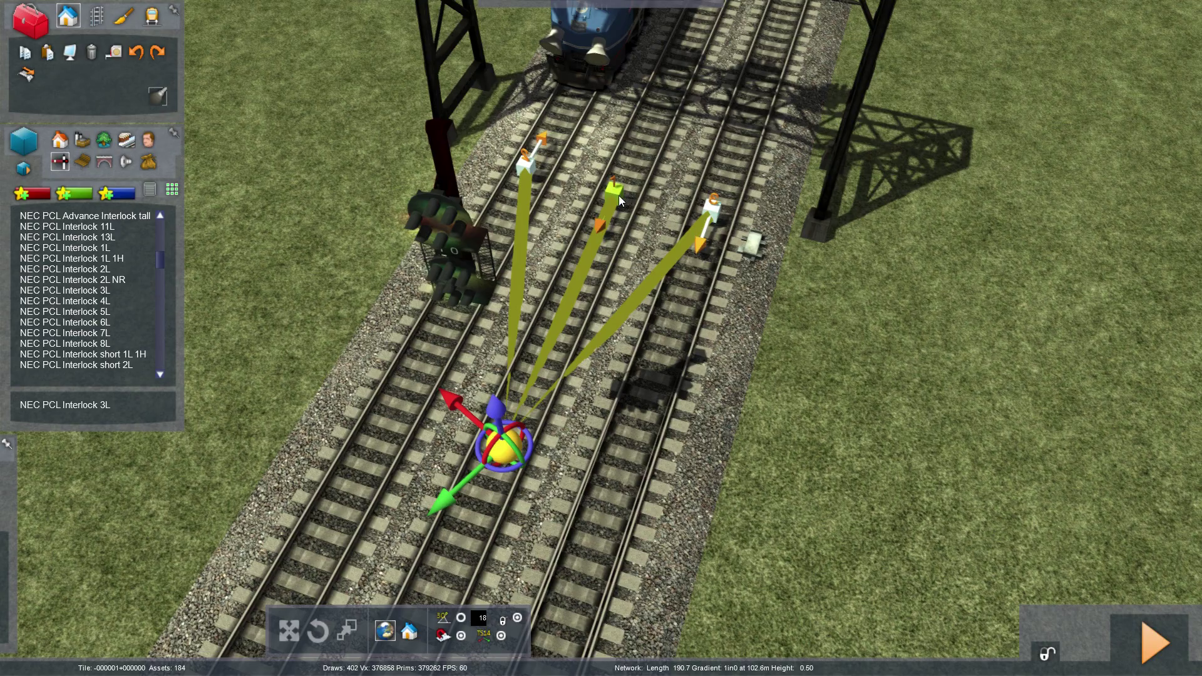
{"action": "left_click", "coordinate": [708, 210]}
{"action": "mouse_move", "coordinate": [688, 236]}
{"action": "right_mouse_down"}
{"action": "mouse_move", "coordinate": [564, 231]}
{"action": "mouse_move", "coordinate": [388, 156]}
{"action": "mouse_move", "coordinate": [369, 119]}
{"action": "mouse_move", "coordinate": [388, 195]}
{"action": "mouse_move", "coordinate": [626, 351]}
{"action": "right_mouse_up"}
{"action": "key", "text": "Up"}
{"action": "key", "text": "Left"}
{"action": "right_click_drag", "start_coordinate": [251, 276], "coordinate": [450, 248]}
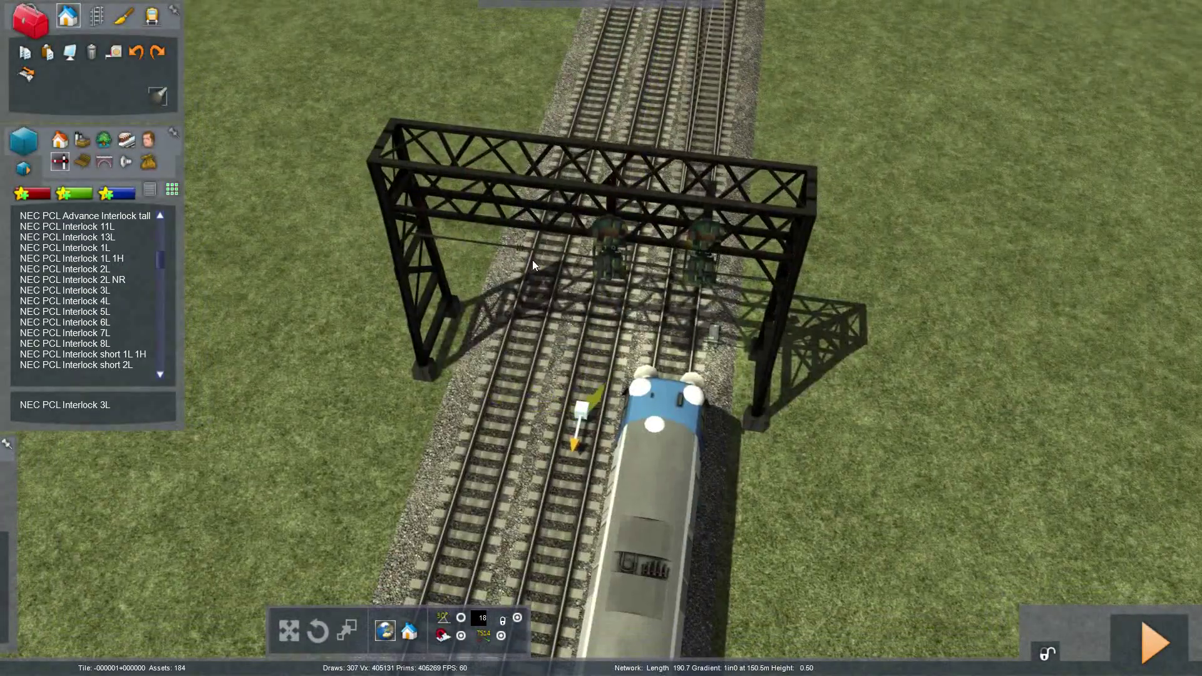
{"action": "left_click", "coordinate": [580, 412]}
Step: Place an NEC PCL Interlock 1L 1H signal at the gantry on the track farthest from the locomotive
{"action": "right_click_drag", "start_coordinate": [577, 415], "coordinate": [335, 355]}
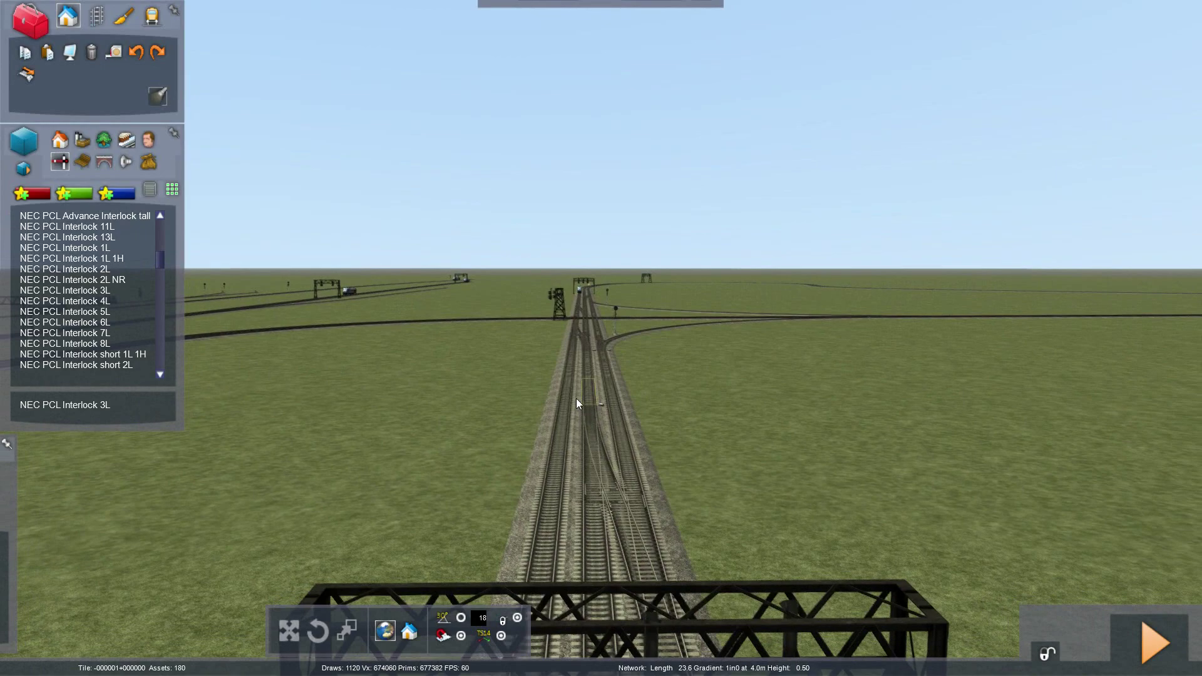
{"action": "right_click_drag", "start_coordinate": [576, 398], "coordinate": [625, 471]}
{"action": "key", "text": "Up"}
{"action": "key", "text": "Down"}
{"action": "key", "text": "Down"}
{"action": "key", "text": "Up"}
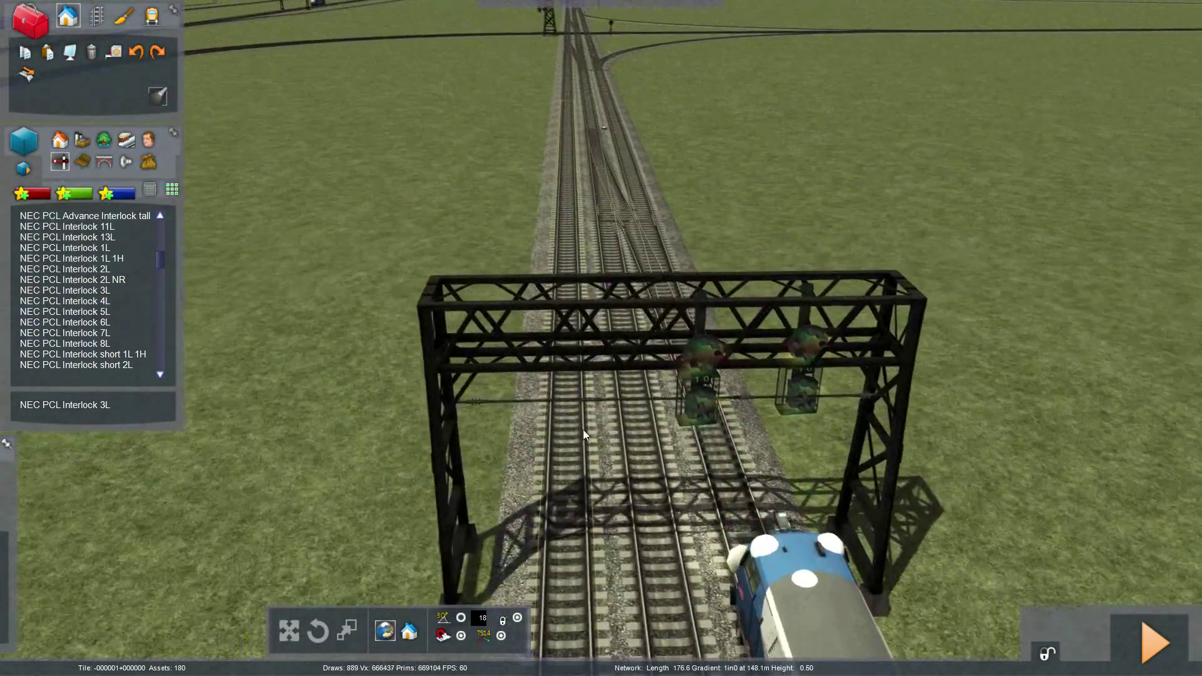
{"action": "key", "text": "Up"}
{"action": "key", "text": "Escape"}
{"action": "left_click", "coordinate": [501, 447]}
{"action": "right_click_drag", "start_coordinate": [595, 533], "coordinate": [554, 469]}
{"action": "left_click", "coordinate": [573, 541]}
Step: Place the 1L 1H signal's link on the same track just before the far gantry
{"action": "key", "text": "Up"}
{"action": "key", "text": "Up"}
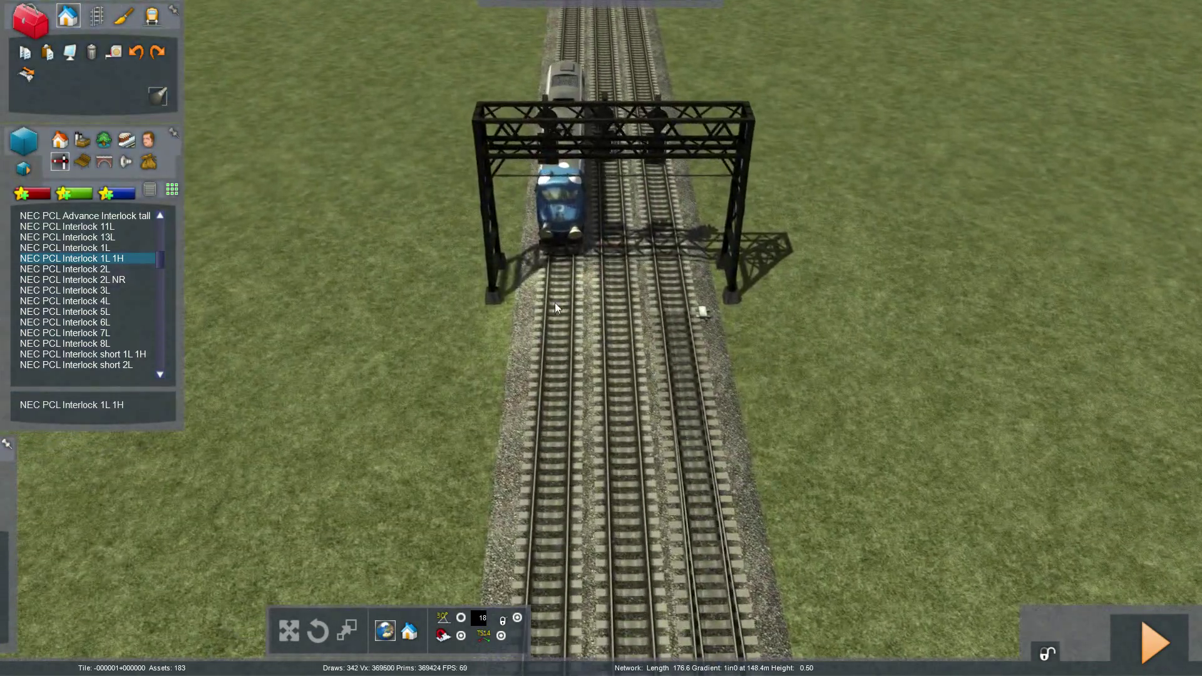
{"action": "right_click", "coordinate": [553, 298]}
Step: Turn the NEC PCL Interlock 1L 1H signal around at the gantry on the track farthest from the locomotive
{"action": "key", "text": "Up"}
{"action": "right_click_drag", "start_coordinate": [576, 424], "coordinate": [580, 291]}
{"action": "key", "text": "Up"}
{"action": "key", "text": "Up"}
{"action": "key", "text": "Down"}
{"action": "left_click", "coordinate": [615, 304]}
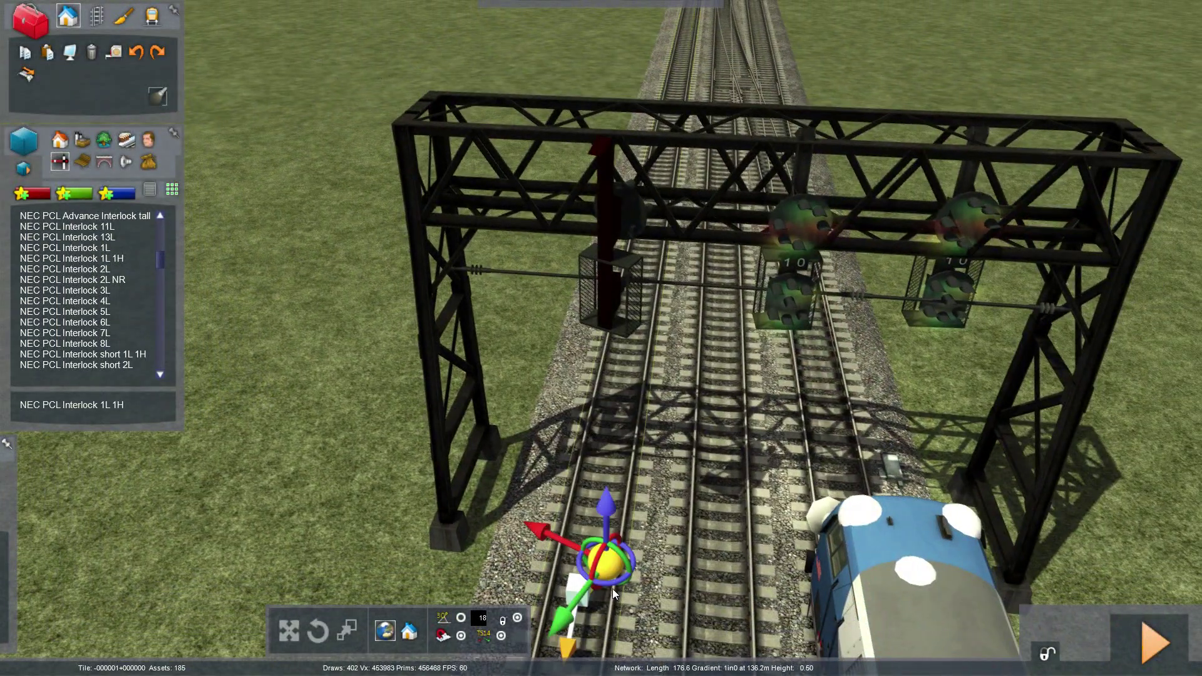
{"action": "left_click_drag", "start_coordinate": [534, 586], "coordinate": [332, 568]}
{"action": "left_click", "coordinate": [577, 592]}
{"action": "right_click_drag", "start_coordinate": [577, 592], "coordinate": [543, 574]}
Step: Place NEC PCL Advance Interlock signals with their links on all three tracks at the empty gantry before the curve
{"action": "key", "text": "Up"}
{"action": "key", "text": "Up"}
{"action": "right_click_drag", "start_coordinate": [524, 487], "coordinate": [539, 514]}
{"action": "key", "text": "Up"}
{"action": "key", "text": "Up"}
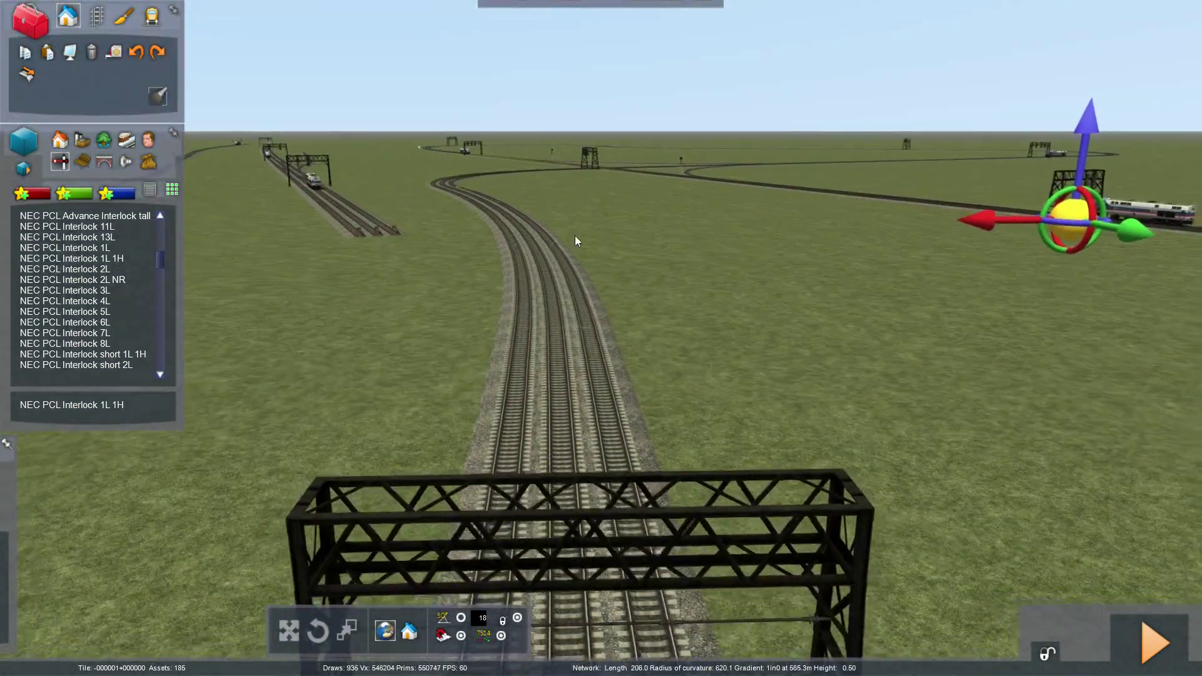
{"action": "key", "text": "Down"}
{"action": "key", "text": "Up"}
{"action": "right_click_drag", "start_coordinate": [579, 188], "coordinate": [574, 266]}
{"action": "key", "text": "Up"}
{"action": "key", "text": "Down"}
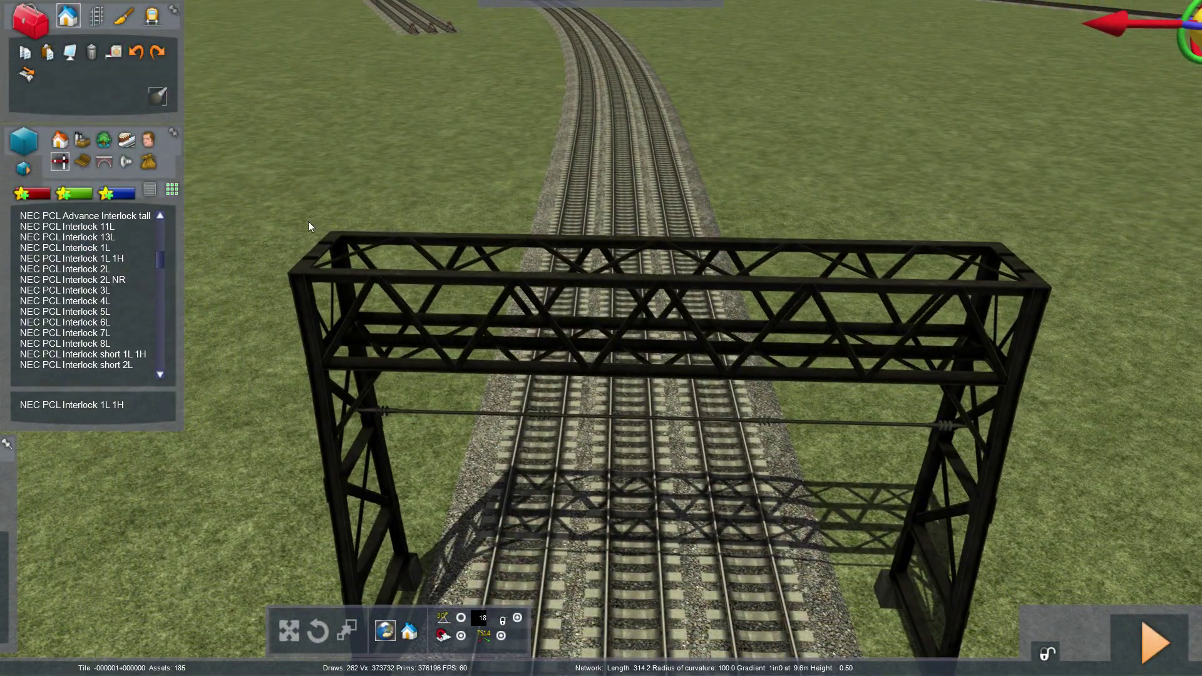
{"action": "scroll", "coordinate": [123, 224], "scroll_direction": "up", "scroll_amount": 1}
{"action": "left_click", "coordinate": [119, 237]}
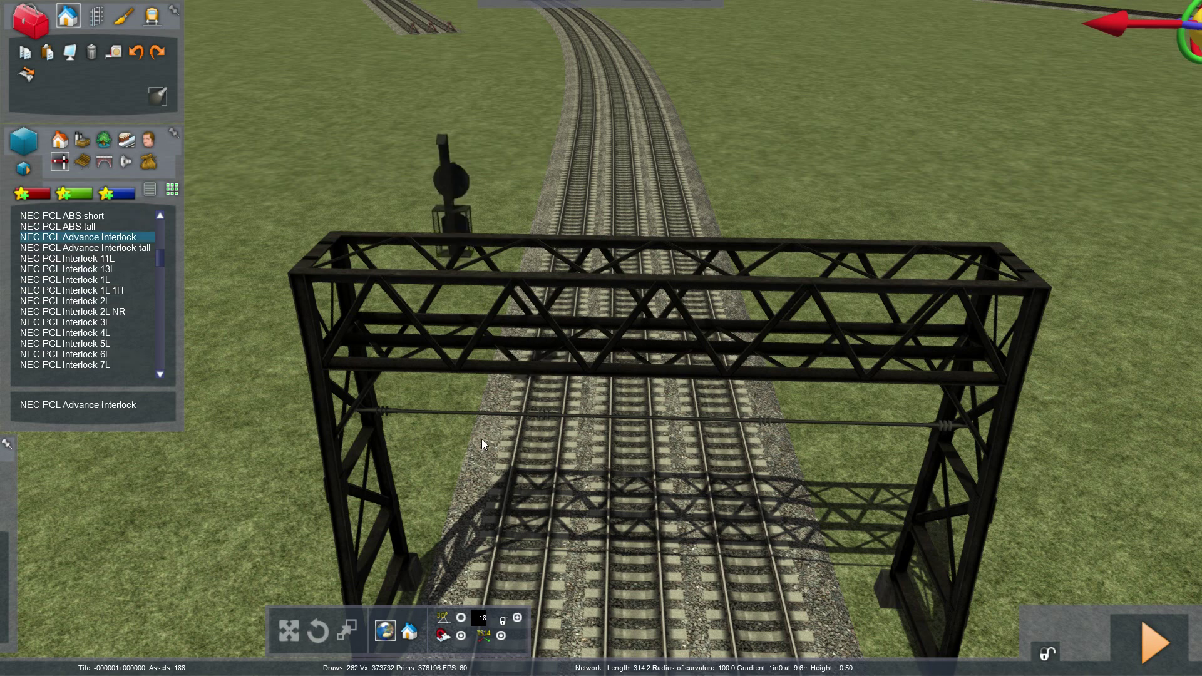
{"action": "key", "text": "Up"}
{"action": "left_click", "coordinate": [610, 392]}
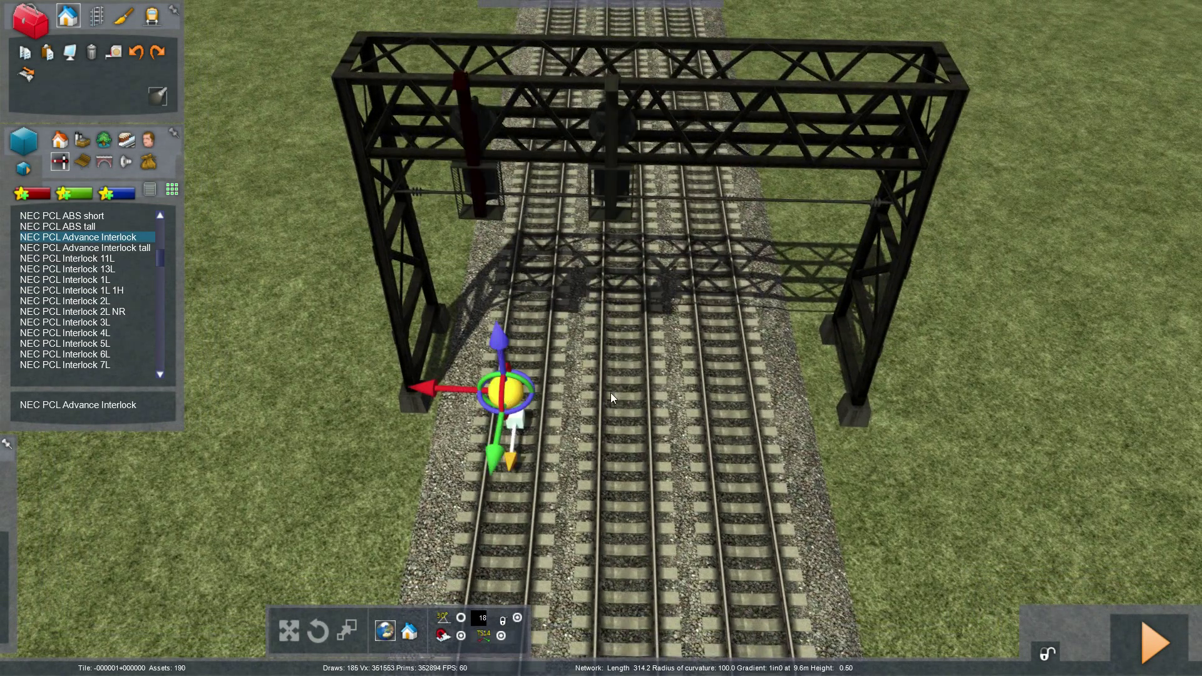
{"action": "left_click", "coordinate": [743, 360]}
{"action": "left_click", "coordinate": [738, 439]}
{"action": "right_click", "coordinate": [739, 437]}
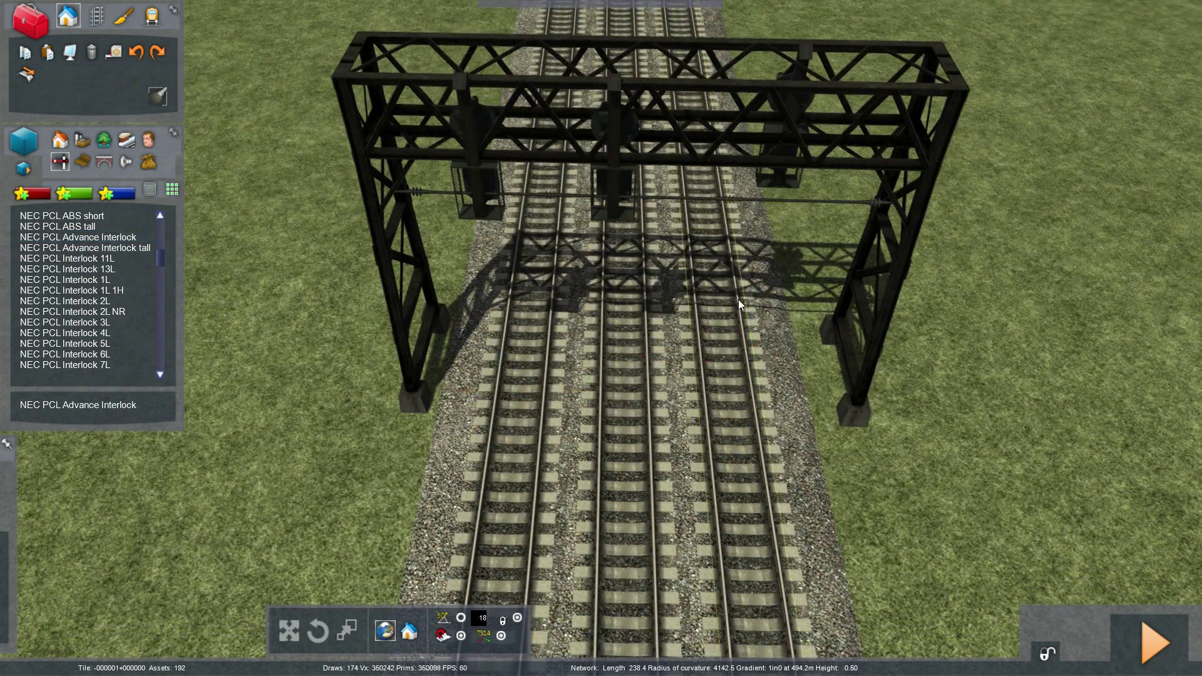
Step: Turn the gantry's three advance interlock signals around and shift the outermost one along its track to line it up
{"action": "left_click", "coordinate": [746, 277]}
{"action": "left_click_drag", "start_coordinate": [726, 375], "coordinate": [1098, 419]}
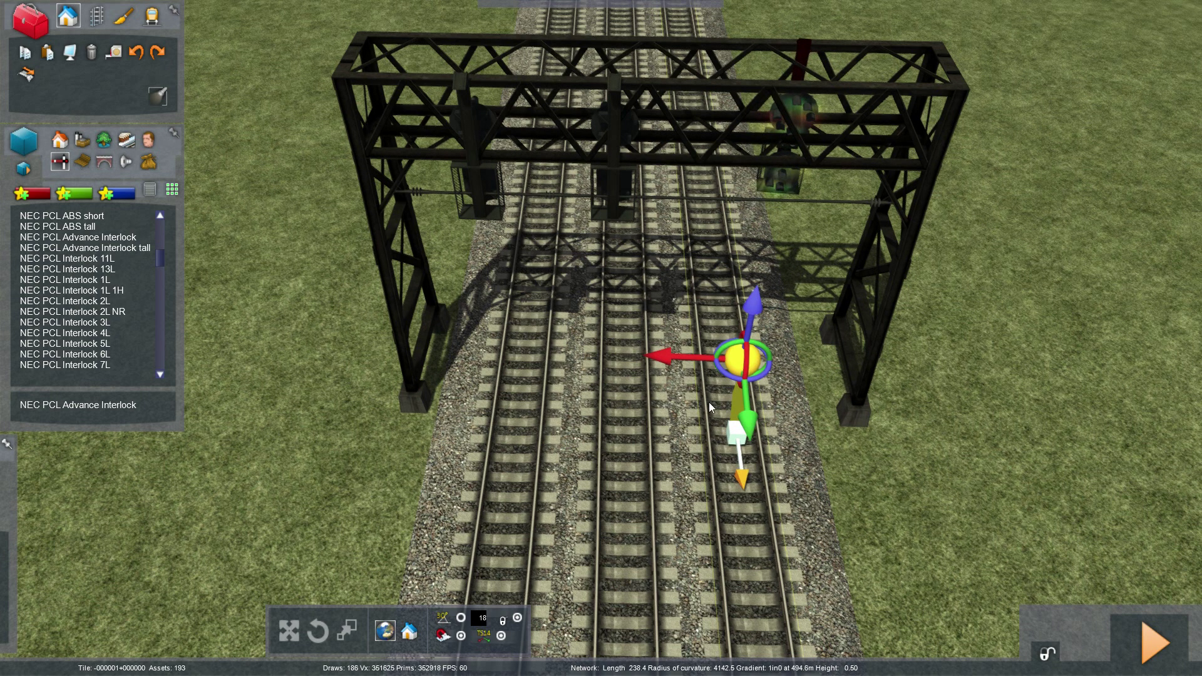
{"action": "left_click_drag", "start_coordinate": [748, 419], "coordinate": [749, 467]}
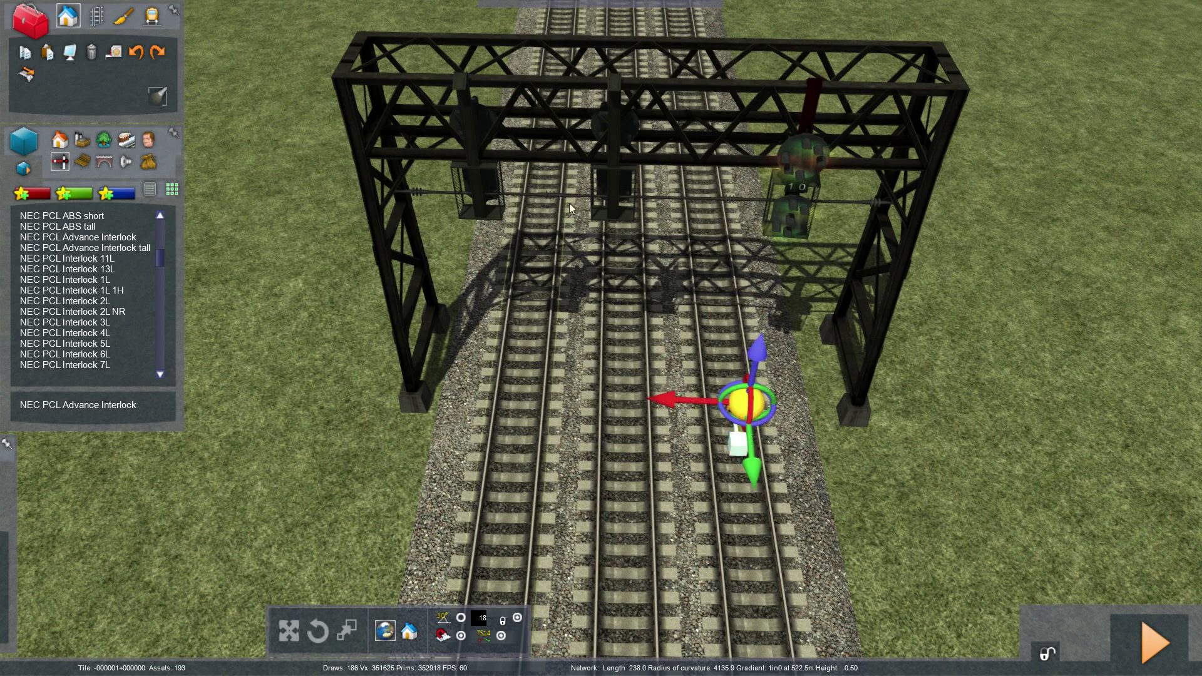
{"action": "left_click", "coordinate": [622, 429]}
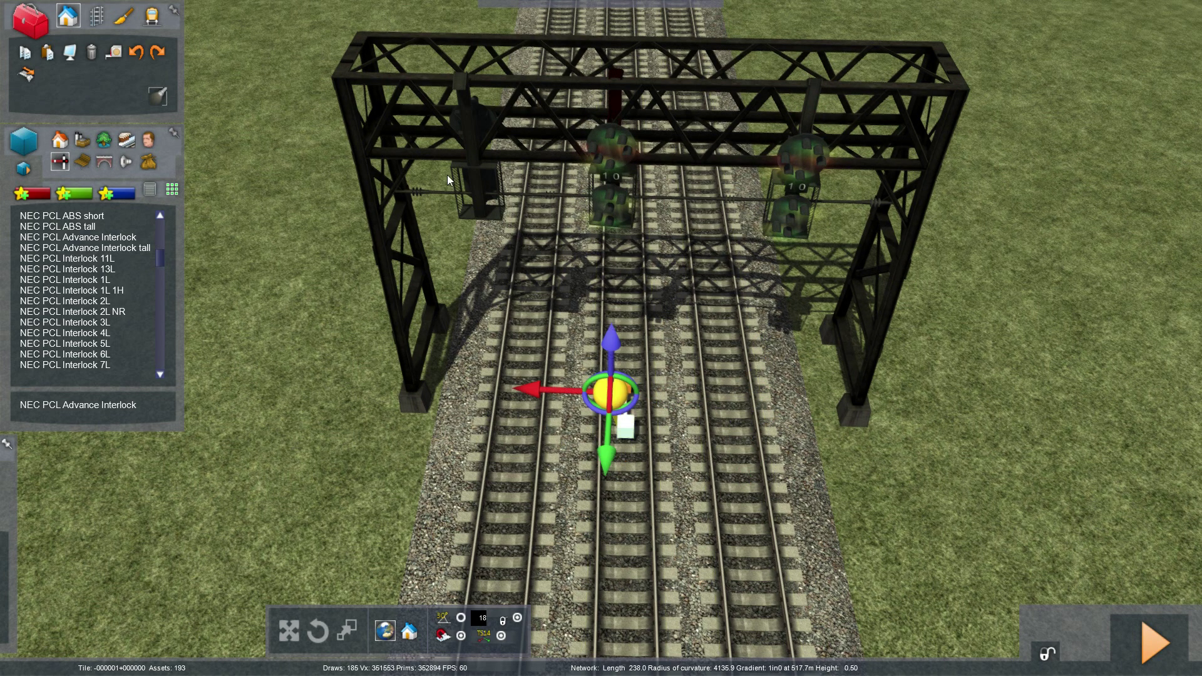
{"action": "left_click", "coordinate": [482, 199]}
{"action": "left_click_drag", "start_coordinate": [513, 413], "coordinate": [646, 401]}
Step: Place NEC PCL Advance Interlock signals with their links on all three tracks at the next empty gantry
{"action": "key", "text": "Up"}
{"action": "right_click_drag", "start_coordinate": [513, 437], "coordinate": [495, 373]}
{"action": "key", "text": "Up"}
{"action": "key", "text": "Up"}
{"action": "key", "text": "Down"}
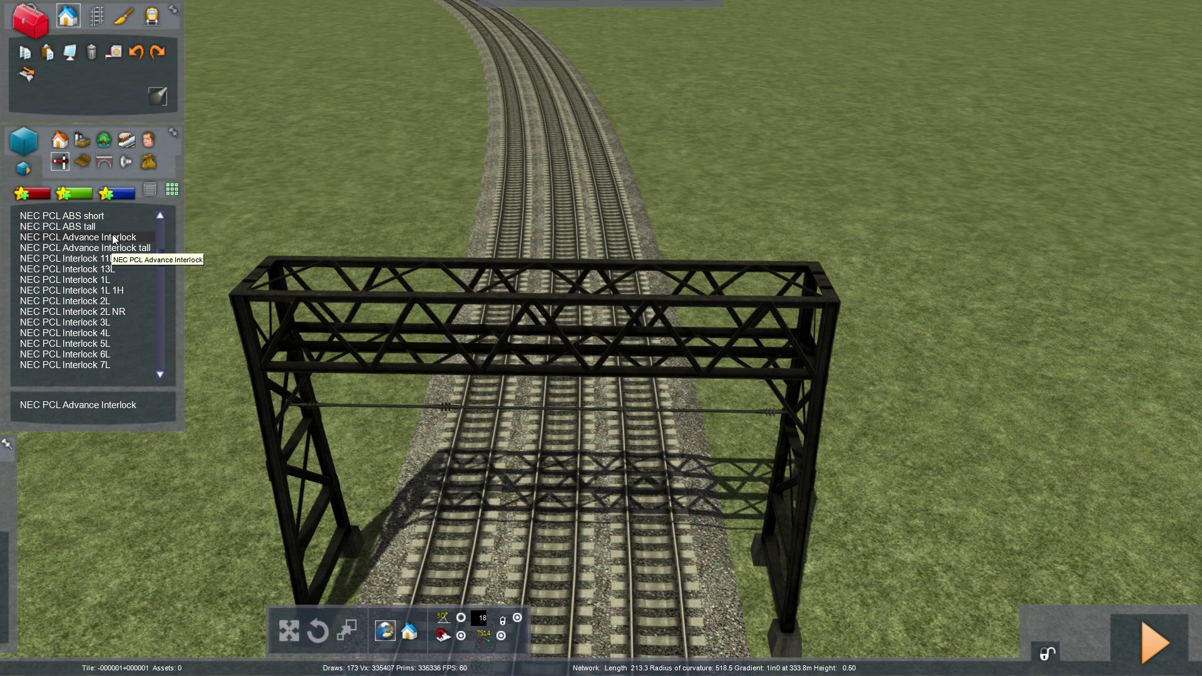
{"action": "left_click", "coordinate": [664, 610]}
{"action": "right_click_drag", "start_coordinate": [667, 609], "coordinate": [671, 554]}
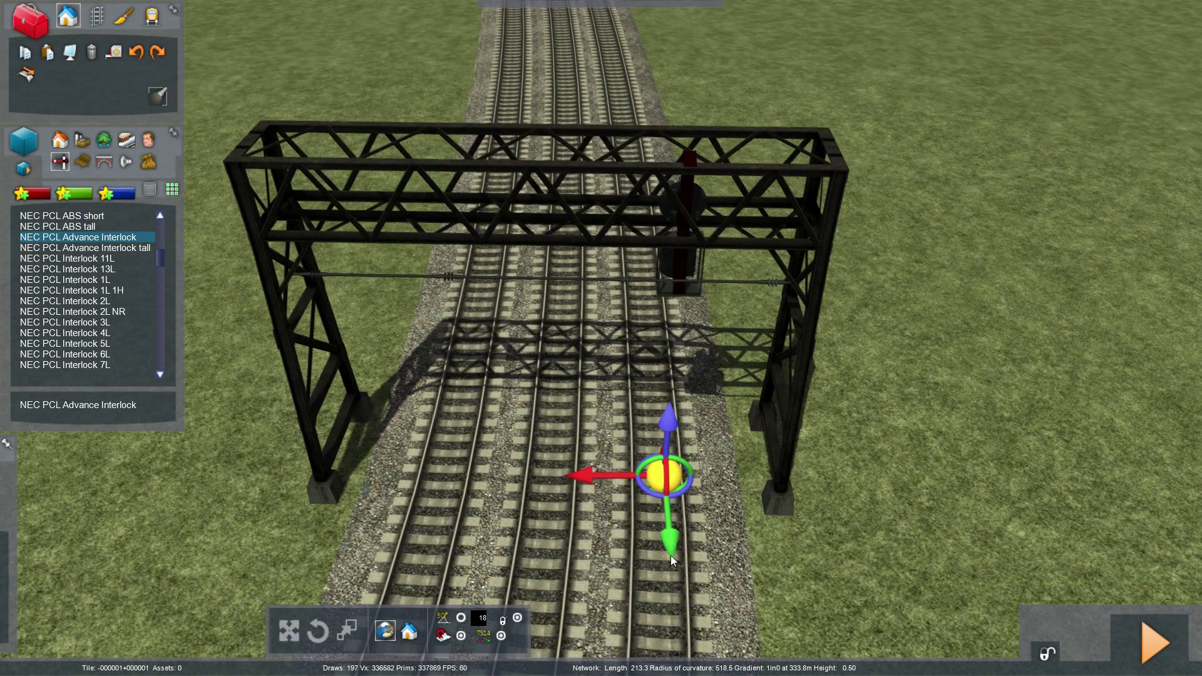
{"action": "left_click", "coordinate": [568, 474]}
{"action": "left_click", "coordinate": [447, 441]}
{"action": "left_click", "coordinate": [436, 514]}
{"action": "right_click", "coordinate": [431, 339]}
Step: Turn each of this gantry's three advance interlock signals around to face the opposite direction
{"action": "left_click", "coordinate": [418, 261]}
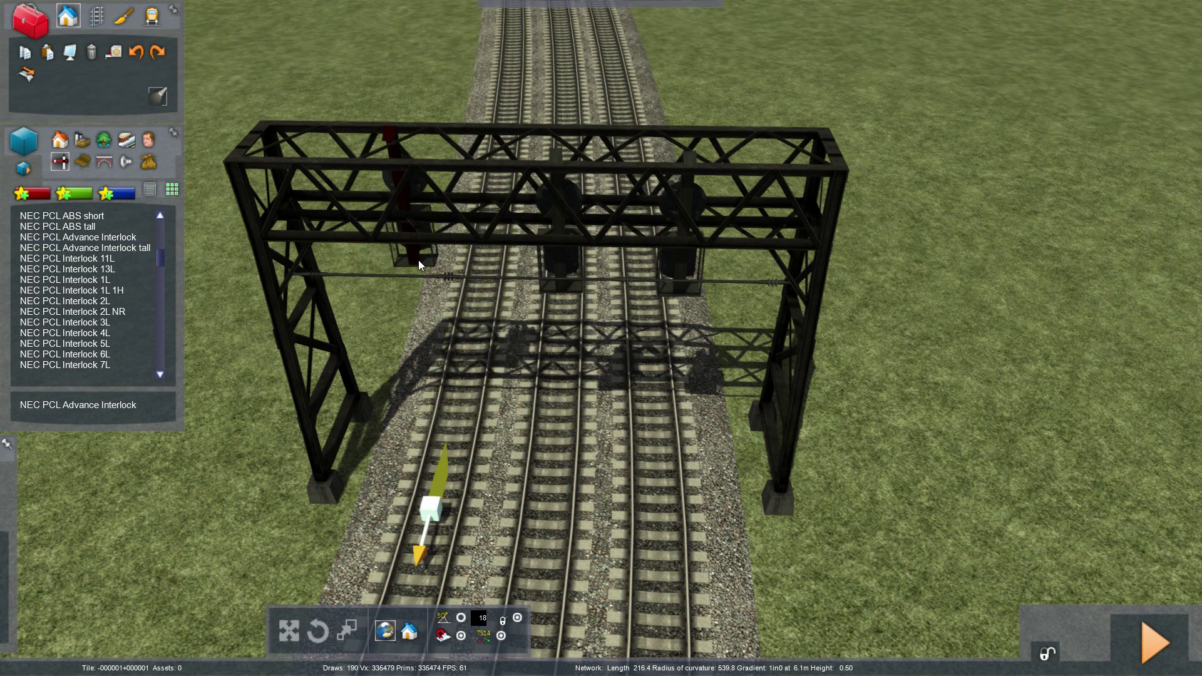
{"action": "left_click_drag", "start_coordinate": [453, 462], "coordinate": [384, 444]}
{"action": "mouse_move", "coordinate": [422, 509]}
{"action": "left_mouse_down"}
{"action": "mouse_move", "coordinate": [432, 542]}
{"action": "mouse_move", "coordinate": [437, 525]}
{"action": "left_mouse_up"}
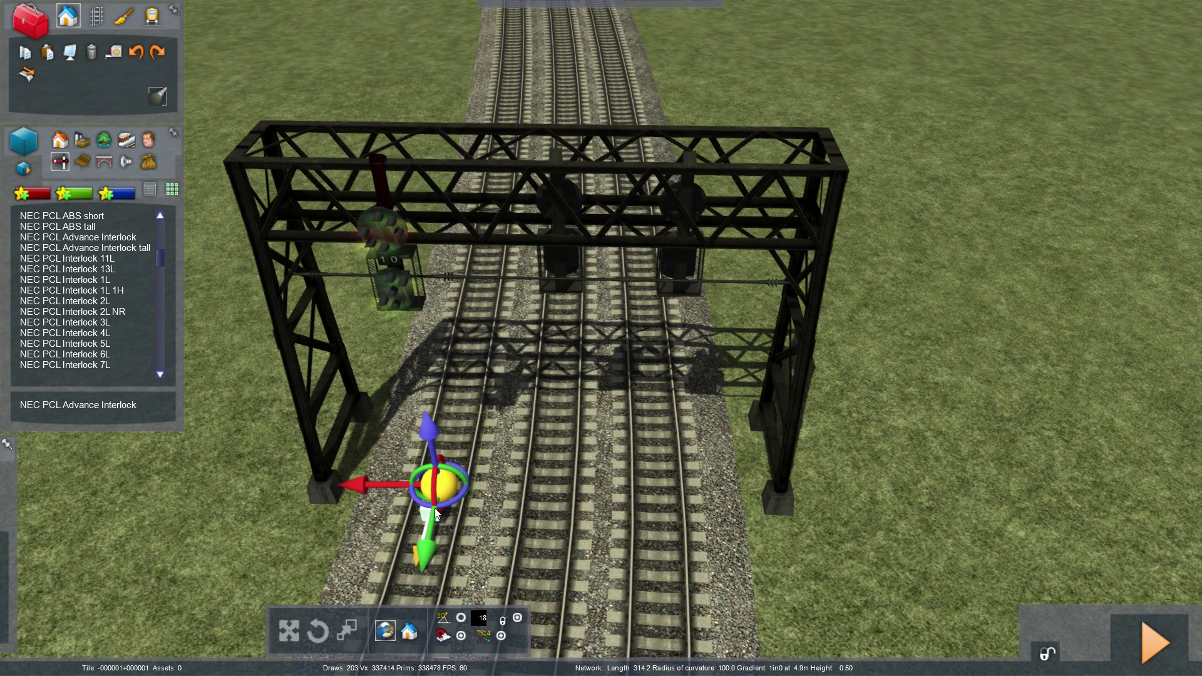
{"action": "left_click", "coordinate": [561, 292]}
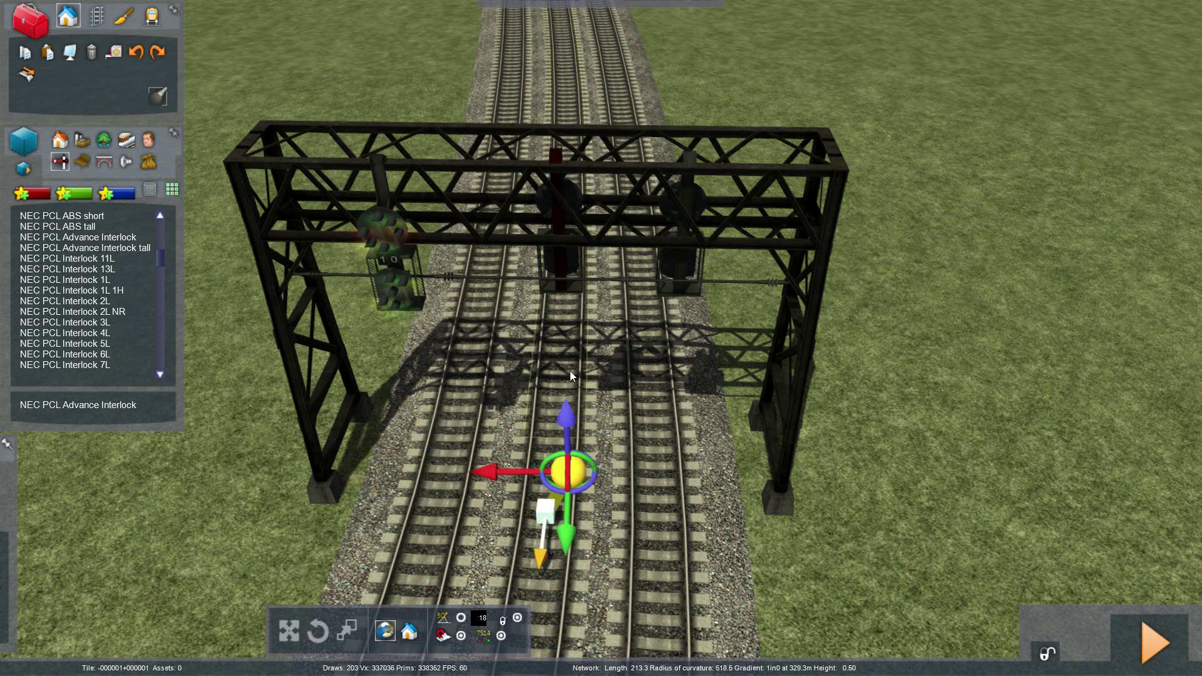
{"action": "left_click_drag", "start_coordinate": [556, 490], "coordinate": [770, 457]}
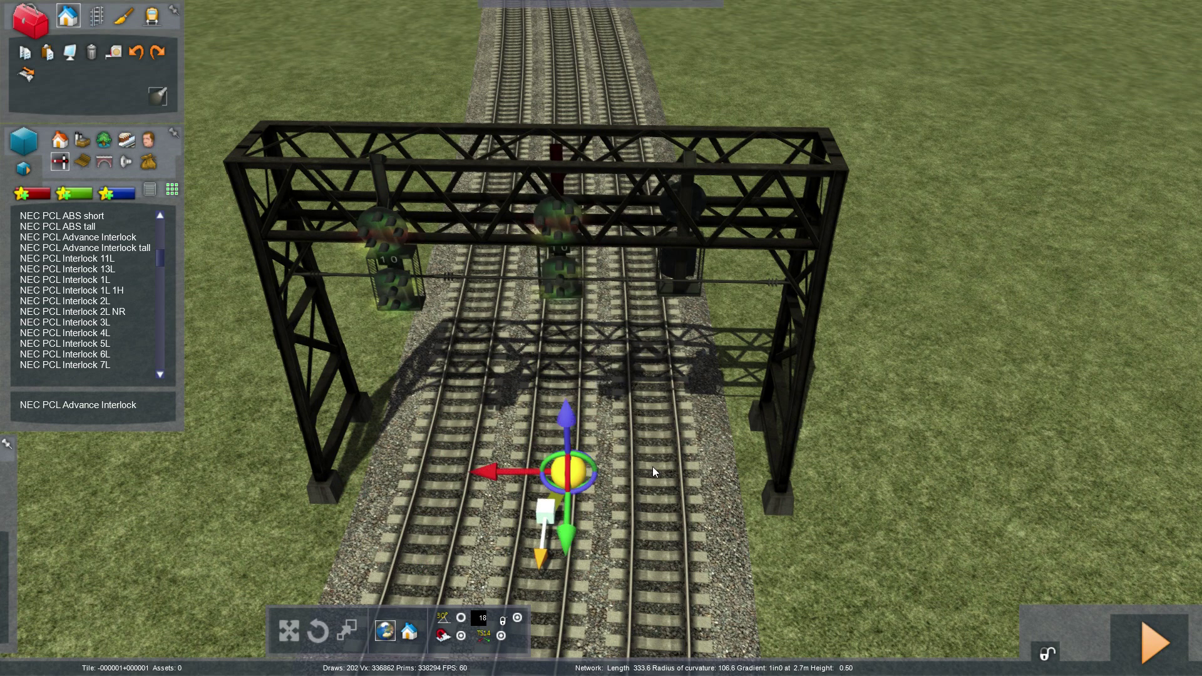
{"action": "left_click", "coordinate": [700, 258]}
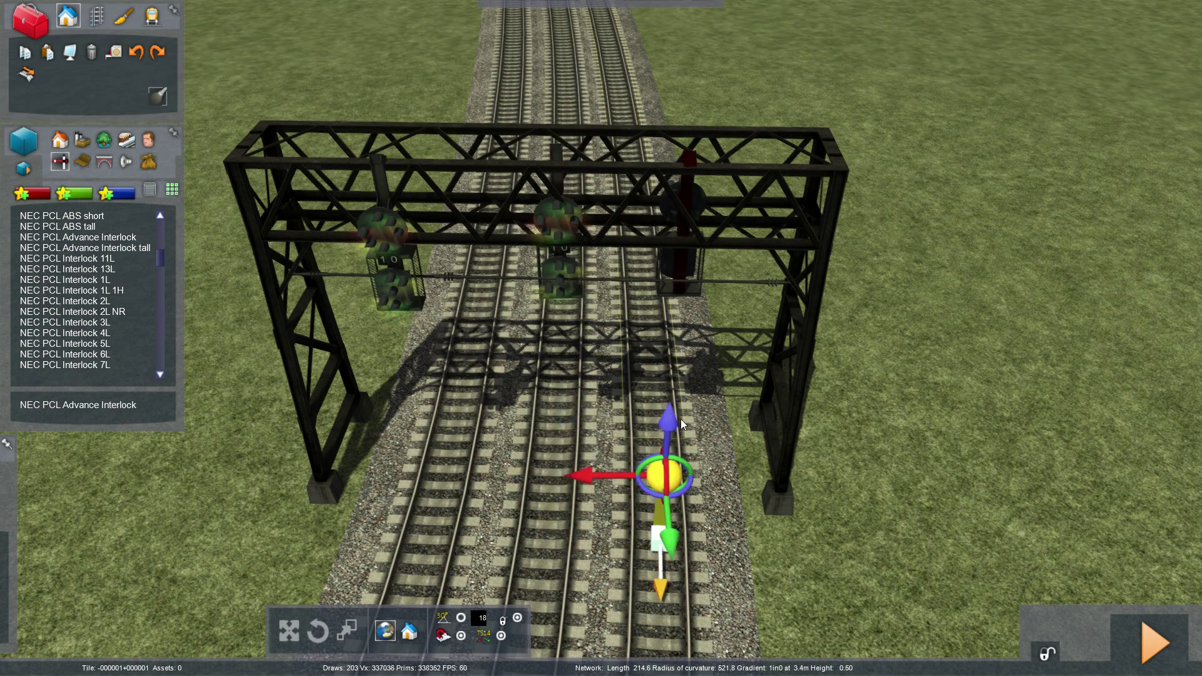
{"action": "left_click_drag", "start_coordinate": [647, 497], "coordinate": [964, 505]}
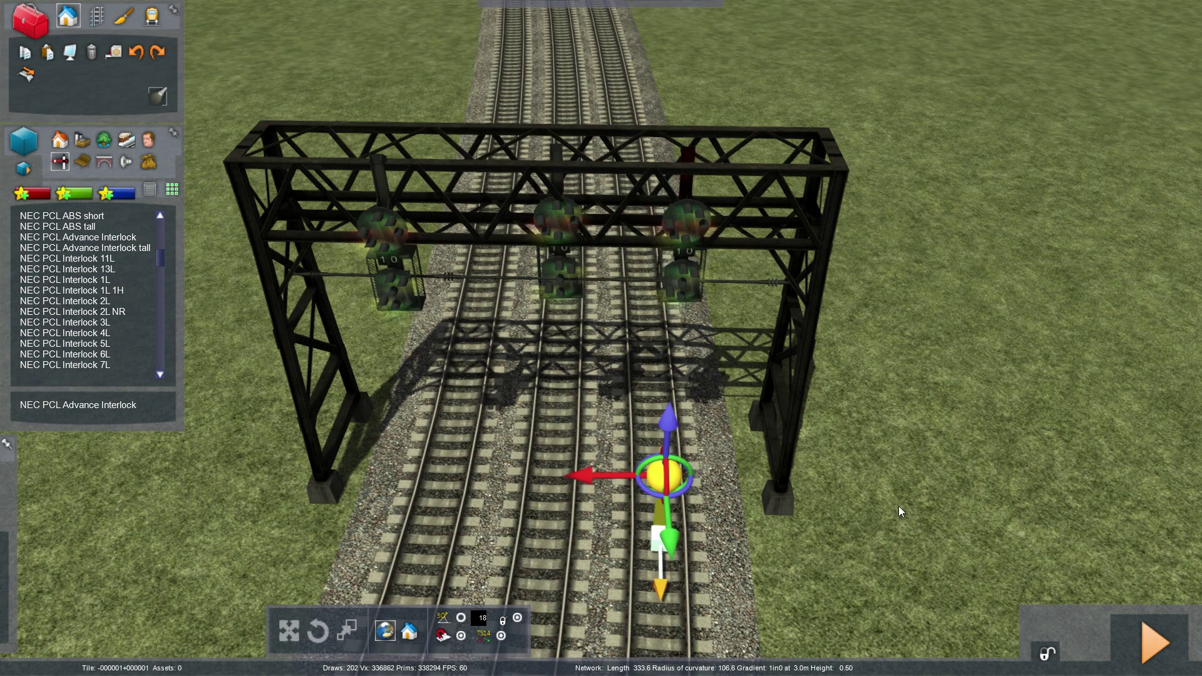
{"action": "left_click", "coordinate": [863, 528]}
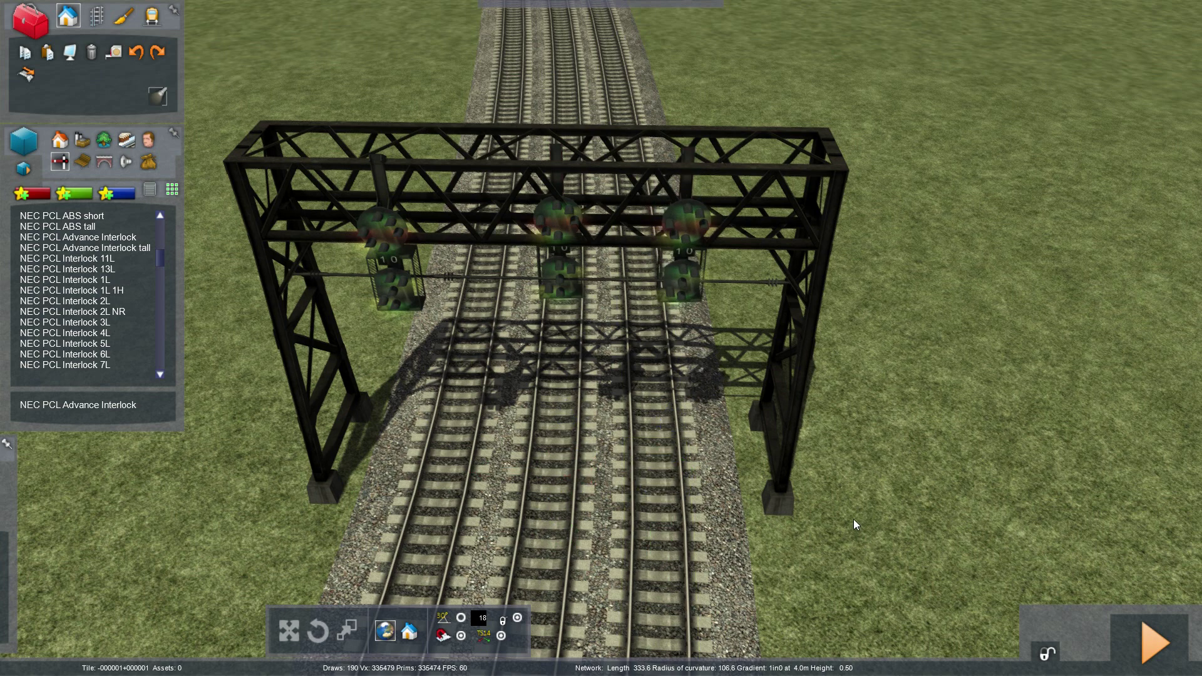
Step: Save the route edits and start running the scenario
{"action": "key", "text": "F2"}
{"action": "left_click", "coordinate": [543, 447]}
{"action": "left_click", "coordinate": [1155, 643]}
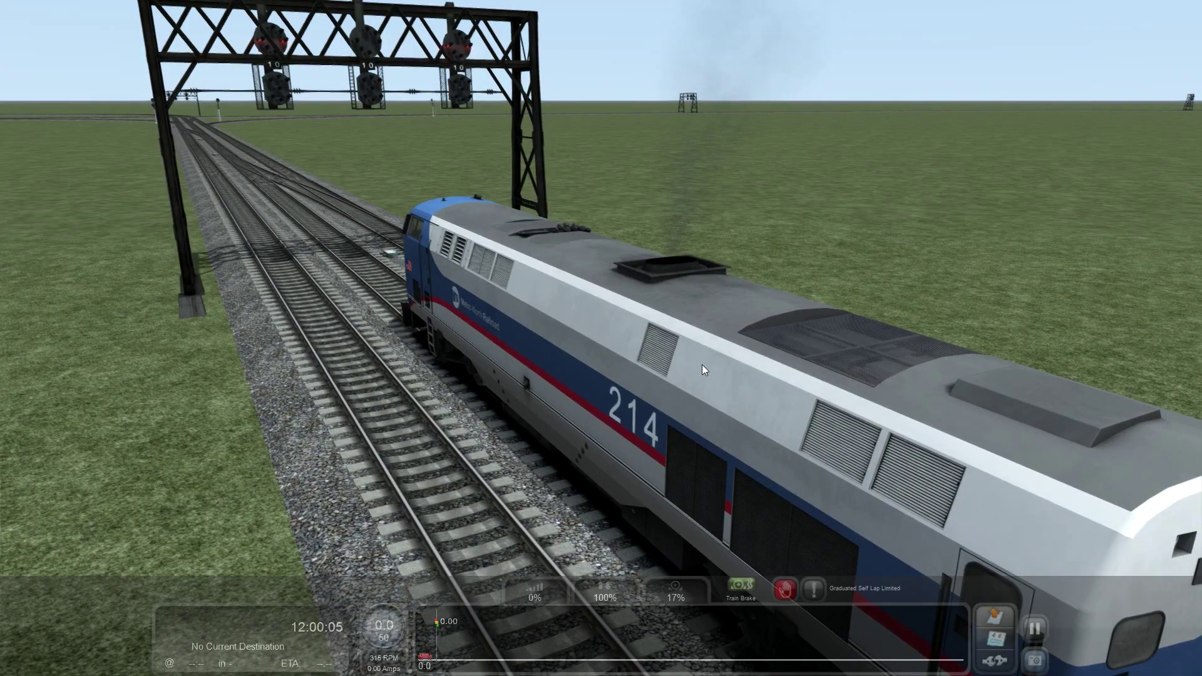
Step: Open the track map and examine the signals and junctions from the train through the branches to the far gantries
{"action": "key", "text": "9"}
{"action": "scroll", "coordinate": [371, 226], "scroll_direction": "up", "scroll_amount": 6}
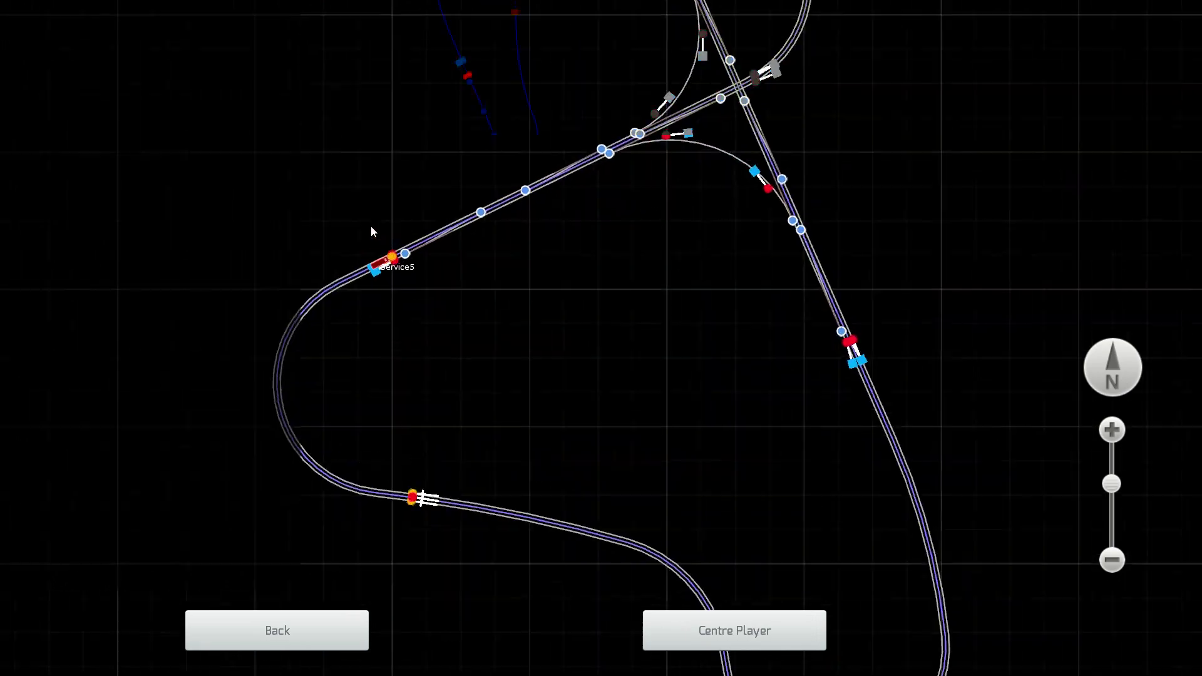
{"action": "left_click_drag", "start_coordinate": [612, 254], "coordinate": [363, 496]}
{"action": "left_click_drag", "start_coordinate": [633, 376], "coordinate": [436, 436]}
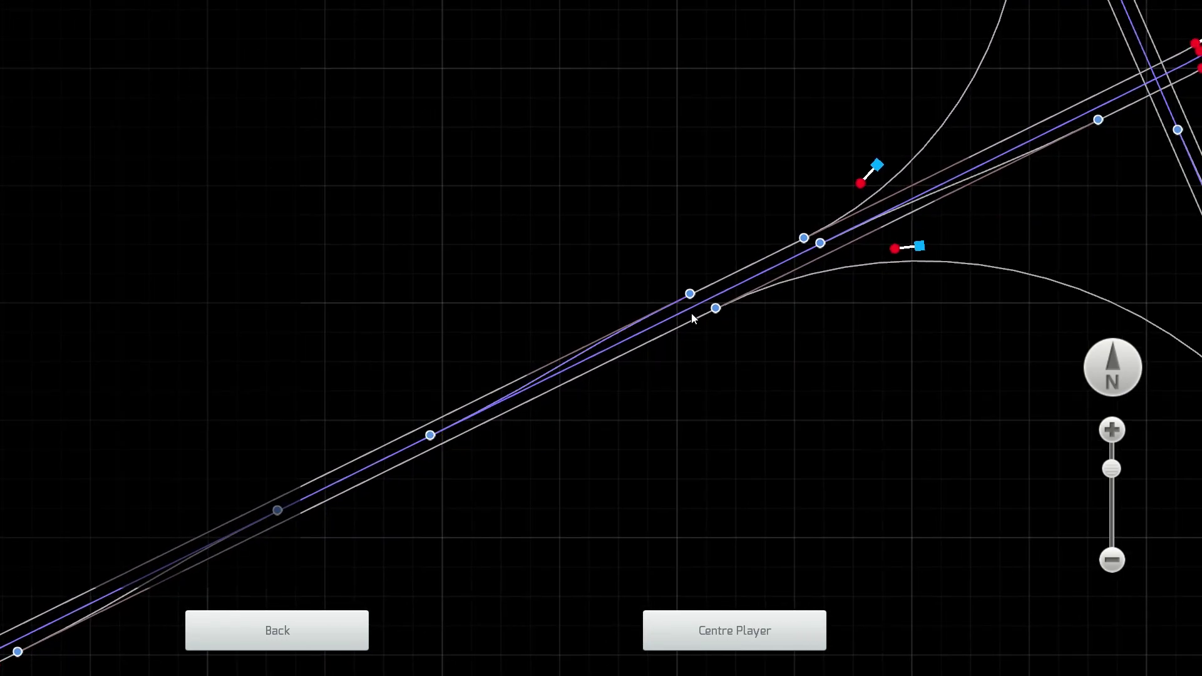
{"action": "left_click_drag", "start_coordinate": [695, 304], "coordinate": [605, 422]}
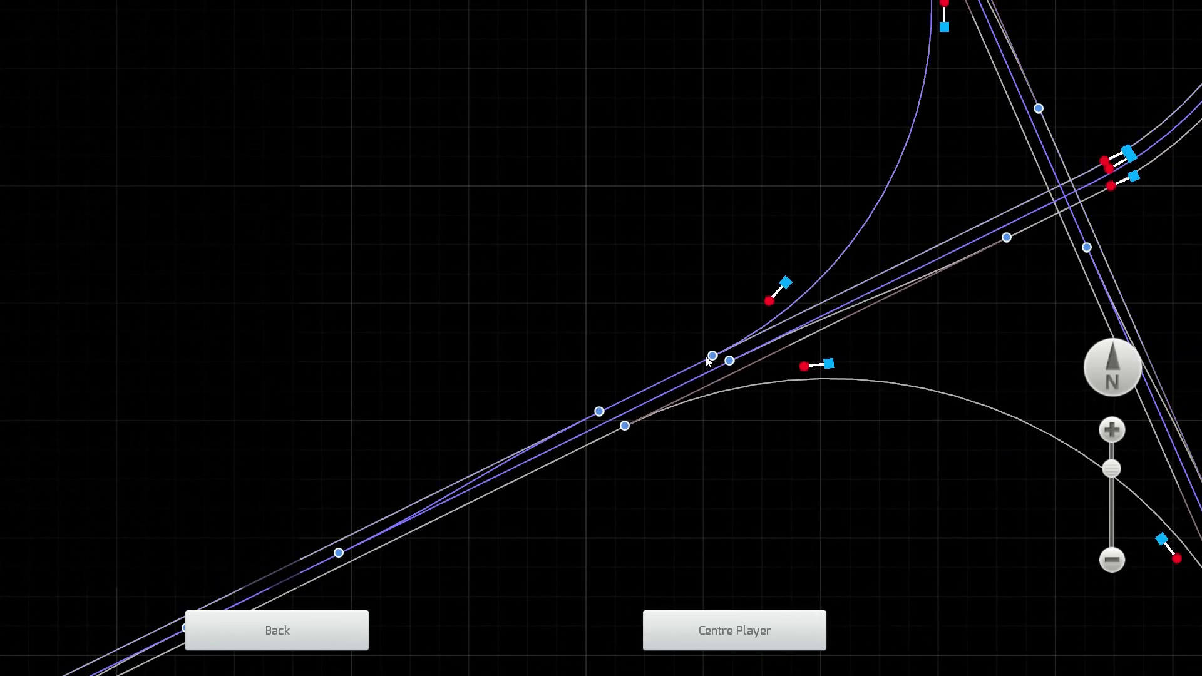
{"action": "left_click_drag", "start_coordinate": [626, 335], "coordinate": [527, 555]}
{"action": "left_click_drag", "start_coordinate": [610, 330], "coordinate": [503, 651]}
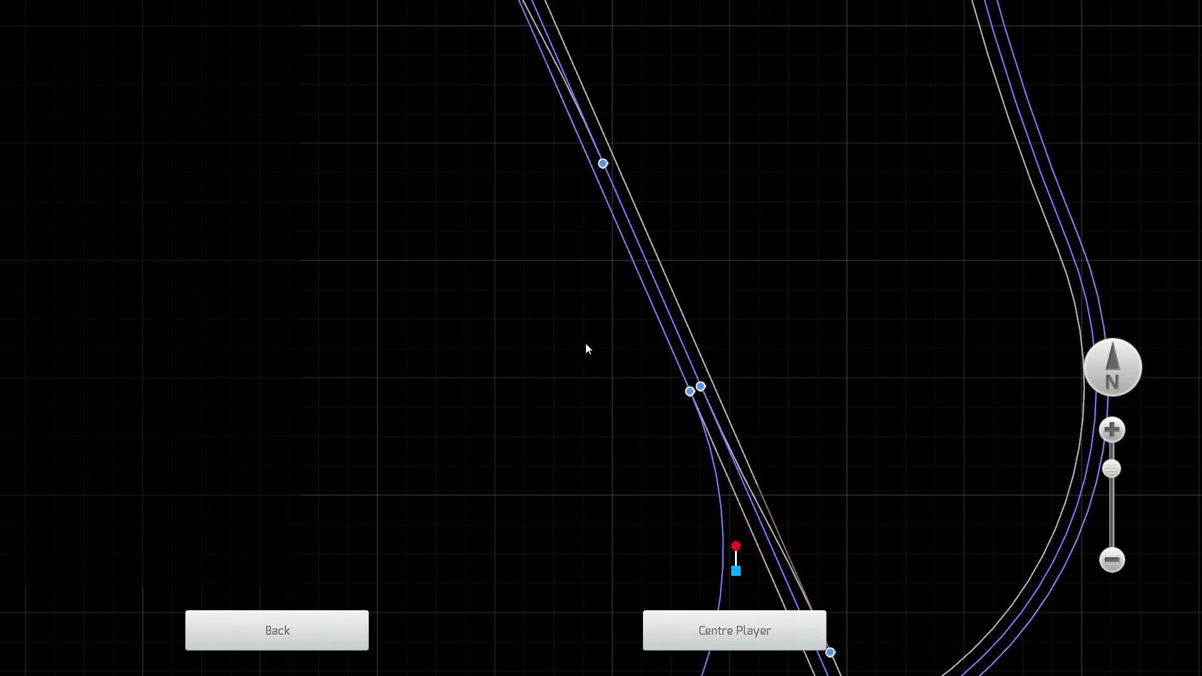
{"action": "left_click_drag", "start_coordinate": [587, 344], "coordinate": [692, 665]}
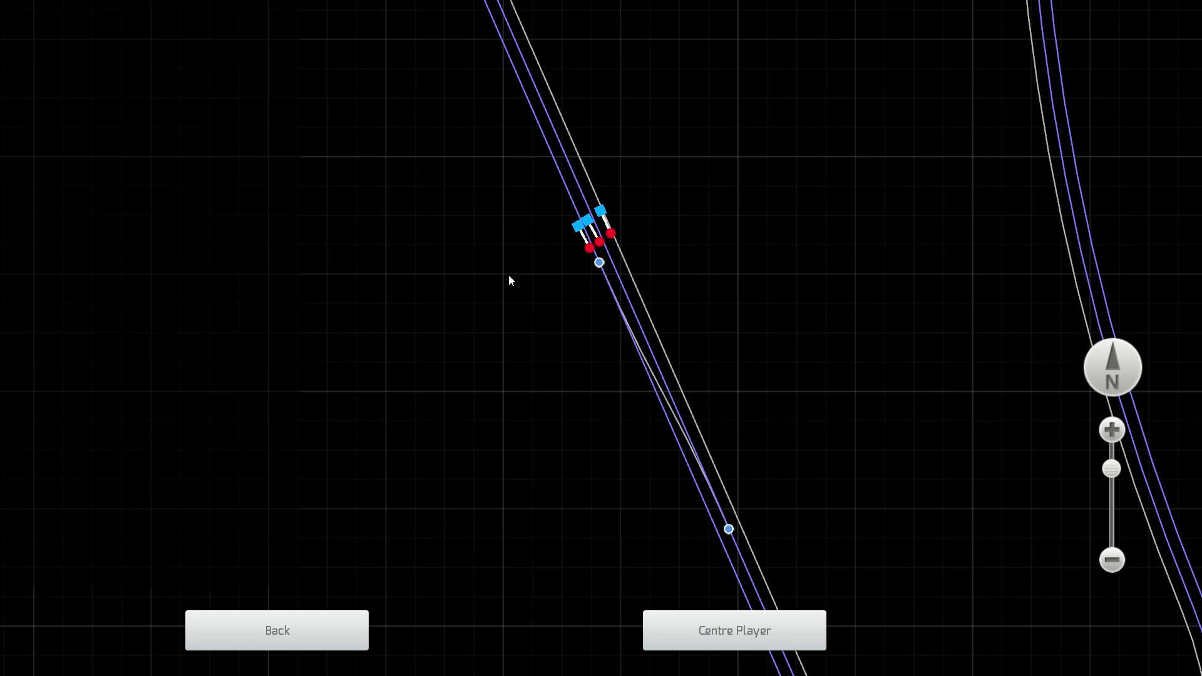
{"action": "left_click_drag", "start_coordinate": [508, 275], "coordinate": [511, 620]}
{"action": "left_click_drag", "start_coordinate": [528, 368], "coordinate": [549, 595]}
{"action": "left_click_drag", "start_coordinate": [719, 407], "coordinate": [695, 651]}
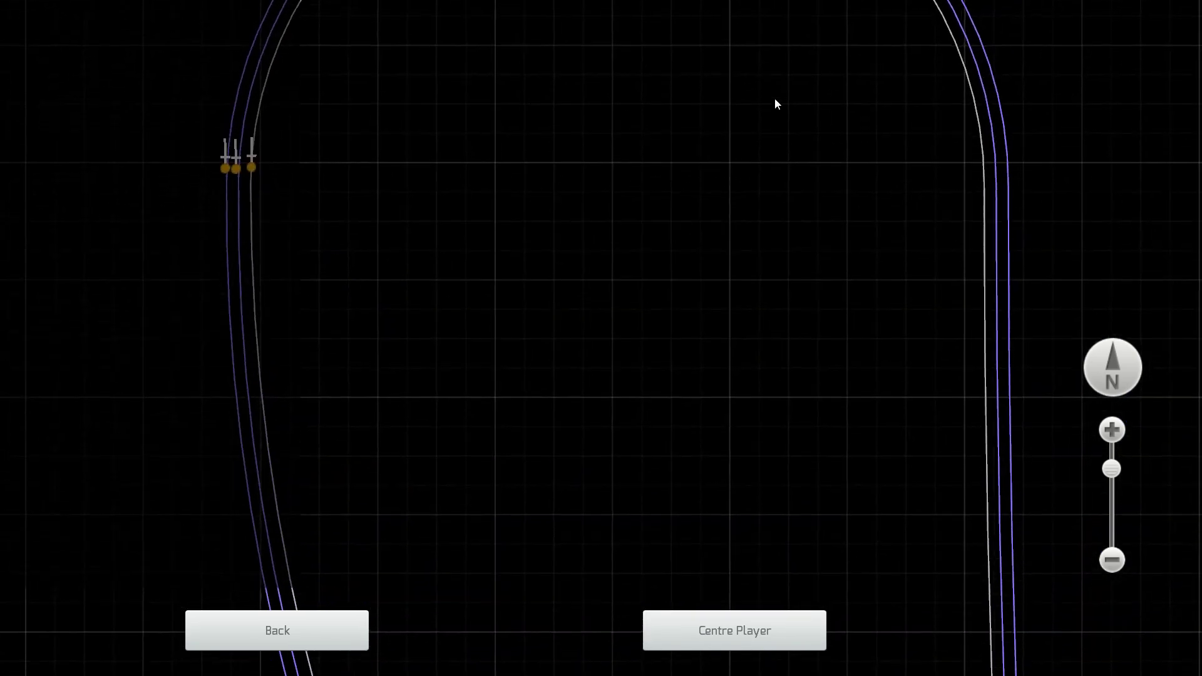
Step: Go back to the junction on the map and switch the turnout just before the three-track crossing
{"action": "scroll", "coordinate": [775, 97], "scroll_direction": "down", "scroll_amount": 3}
{"action": "left_click_drag", "start_coordinate": [698, 201], "coordinate": [619, 152]}
{"action": "left_click_drag", "start_coordinate": [625, 460], "coordinate": [614, 174]}
{"action": "scroll", "coordinate": [684, 281], "scroll_direction": "up", "scroll_amount": 3}
{"action": "left_click_drag", "start_coordinate": [576, 610], "coordinate": [670, 306]}
{"action": "scroll", "coordinate": [667, 316], "scroll_direction": "up", "scroll_amount": 2}
{"action": "left_click_drag", "start_coordinate": [514, 274], "coordinate": [727, 224]}
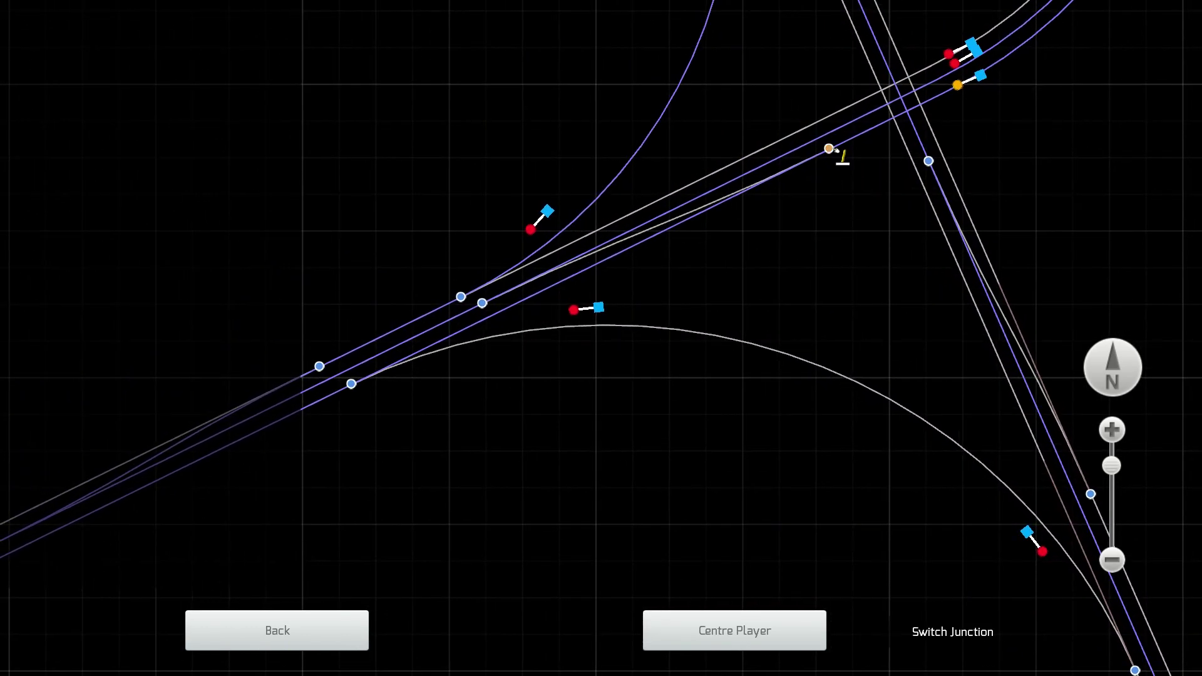
{"action": "left_click_drag", "start_coordinate": [661, 323], "coordinate": [818, 233]}
{"action": "left_click_drag", "start_coordinate": [556, 356], "coordinate": [810, 233]}
{"action": "left_click_drag", "start_coordinate": [520, 398], "coordinate": [826, 262]}
Step: Check the signal aspects on the map at the train's gantry, the advance gantry and both connecting curves
{"action": "scroll", "coordinate": [603, 401], "scroll_direction": "down", "scroll_amount": 2}
{"action": "left_click_drag", "start_coordinate": [530, 469], "coordinate": [551, 139]}
{"action": "left_click_drag", "start_coordinate": [369, 320], "coordinate": [189, 206]}
{"action": "left_click_drag", "start_coordinate": [653, 432], "coordinate": [481, 112]}
{"action": "left_click_drag", "start_coordinate": [335, 119], "coordinate": [228, 357]}
{"action": "left_click_drag", "start_coordinate": [485, 160], "coordinate": [1191, 363]}
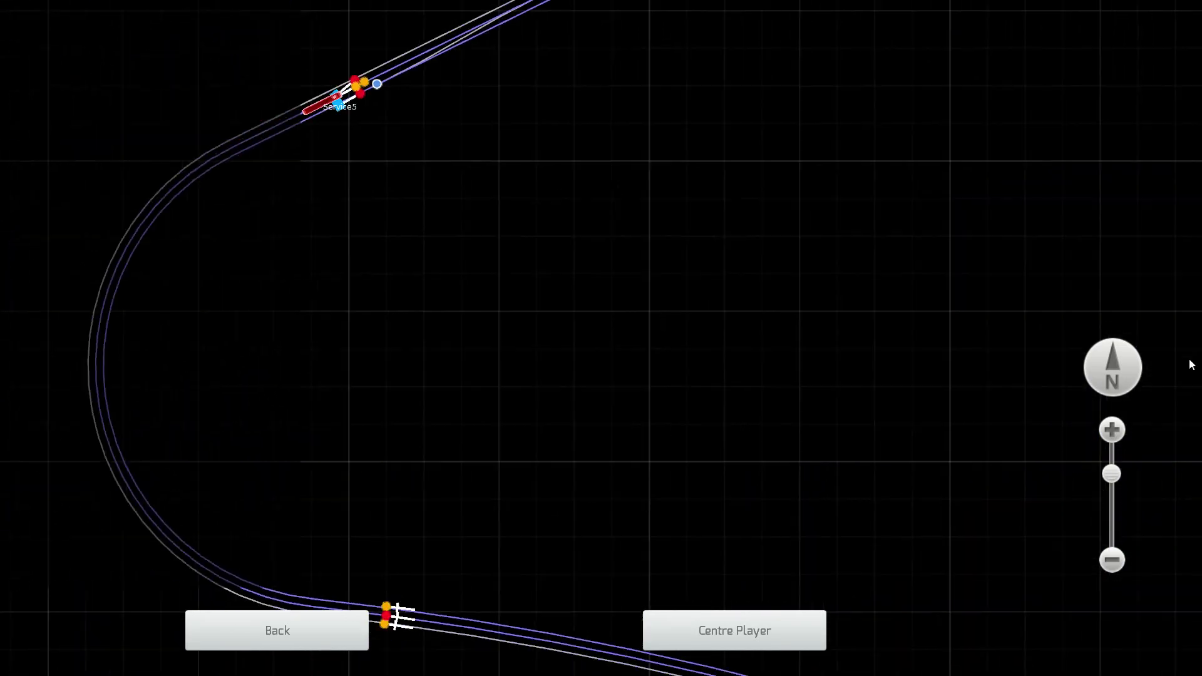
{"action": "left_click_drag", "start_coordinate": [967, 560], "coordinate": [603, 534]}
{"action": "left_click_drag", "start_coordinate": [670, 107], "coordinate": [570, 467]}
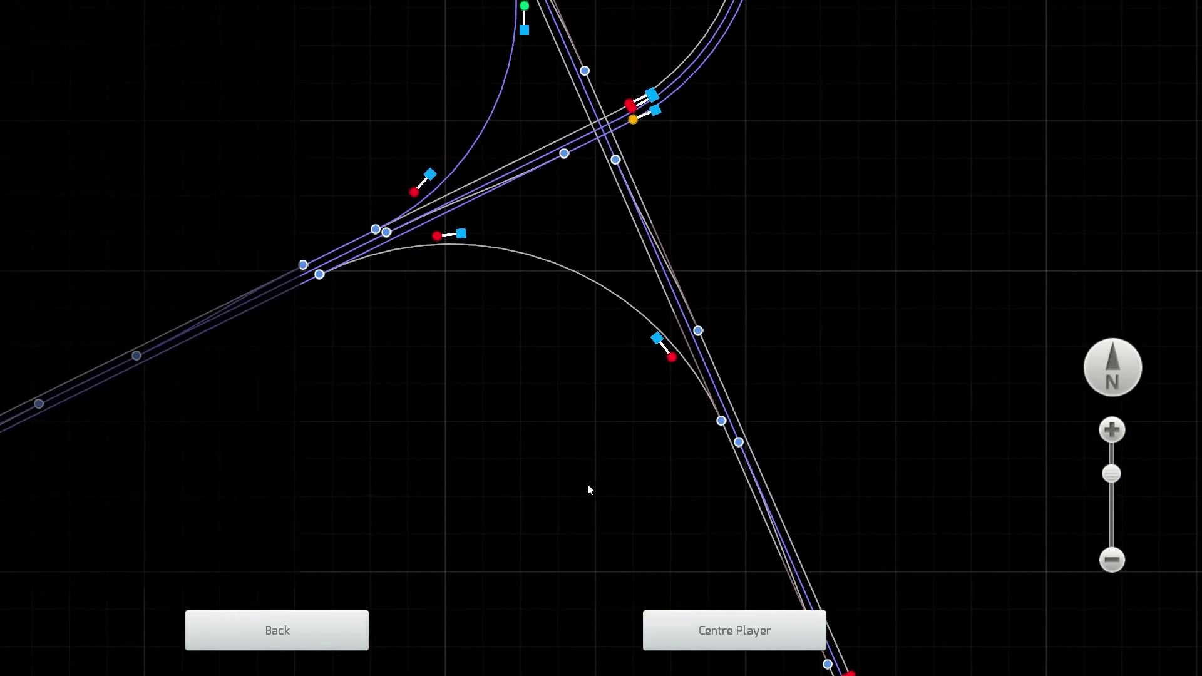
{"action": "scroll", "coordinate": [590, 482], "scroll_direction": "up", "scroll_amount": 2}
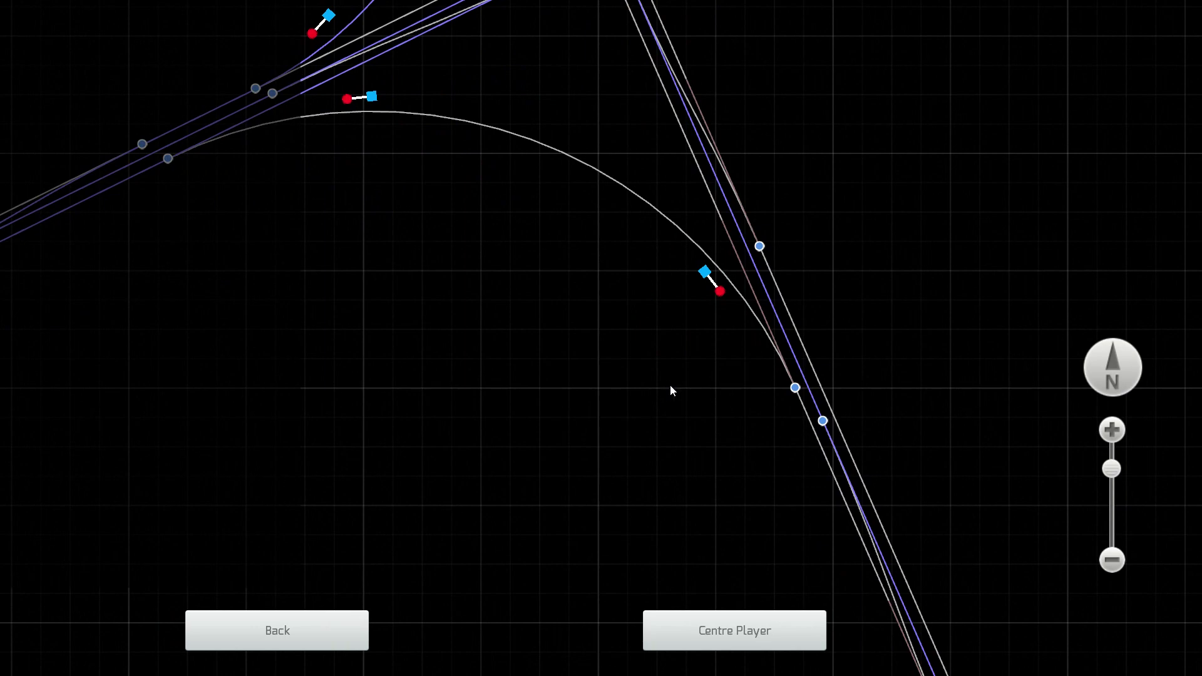
{"action": "left_click_drag", "start_coordinate": [660, 357], "coordinate": [571, 547]}
{"action": "left_click_drag", "start_coordinate": [552, 430], "coordinate": [590, 649]}
{"action": "left_click_drag", "start_coordinate": [585, 604], "coordinate": [507, 275]}
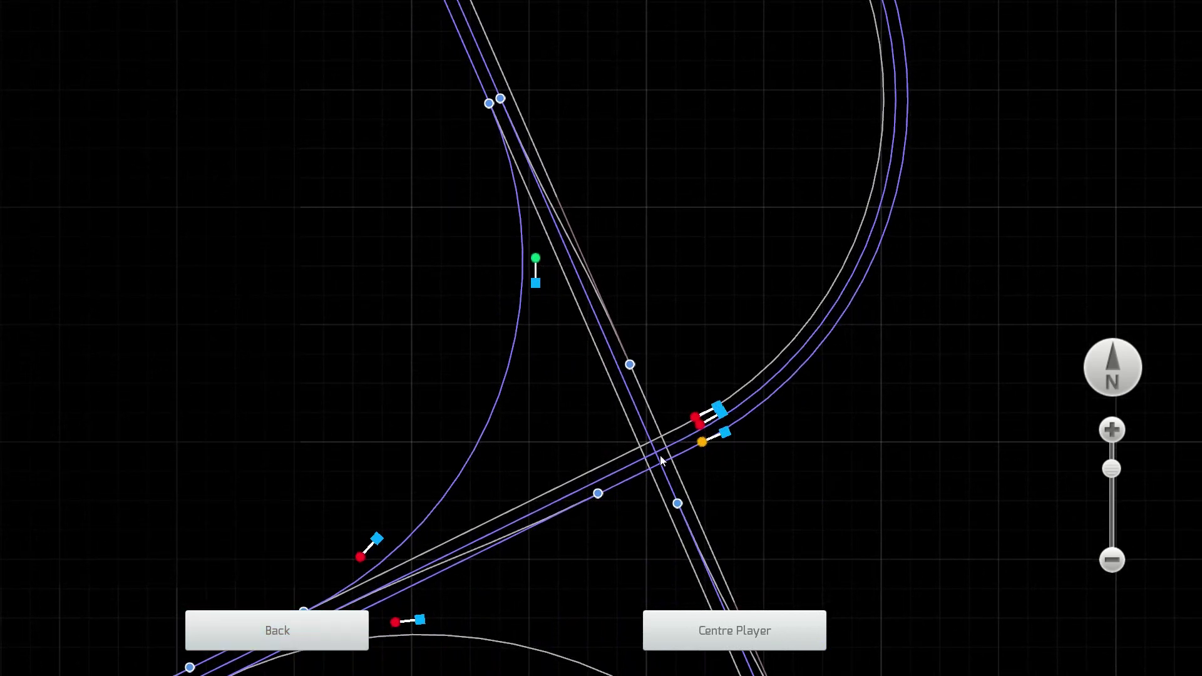
Step: Return to the train's exterior view, disable ATC and ACSES, and drive the locomotive forward under the signal gantry
{"action": "left_click", "coordinate": [336, 640]}
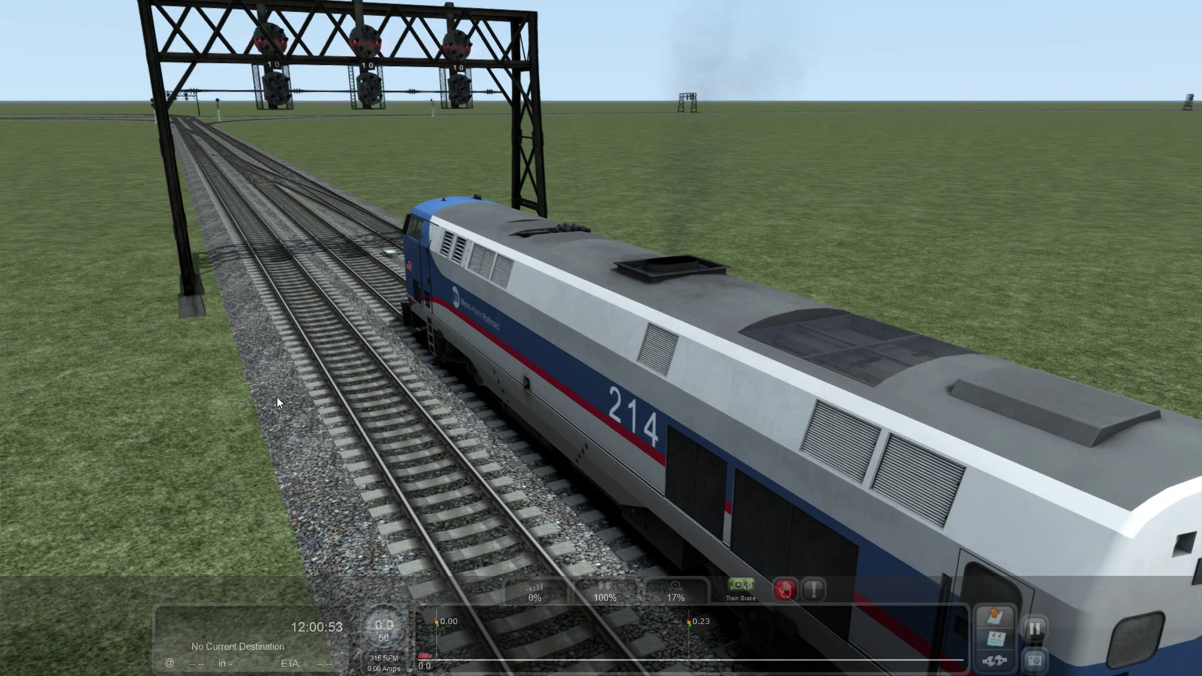
{"action": "key", "text": "1"}
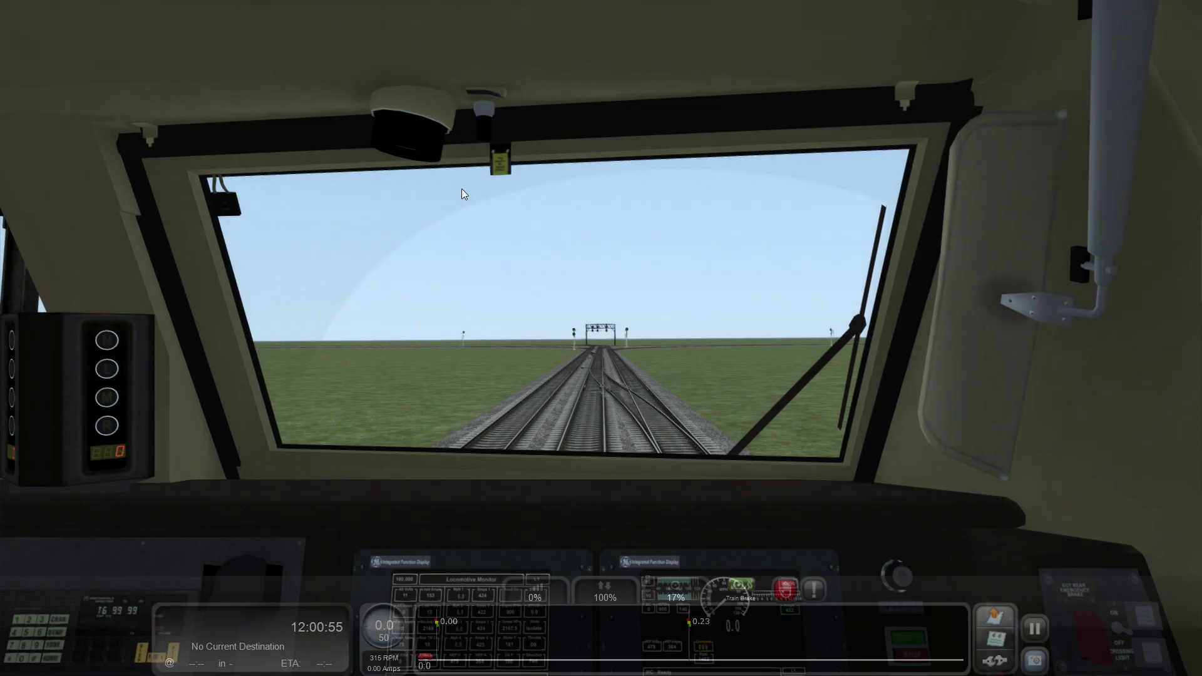
{"action": "key", "text": "2"}
{"action": "right_click_drag", "start_coordinate": [501, 210], "coordinate": [502, 210]}
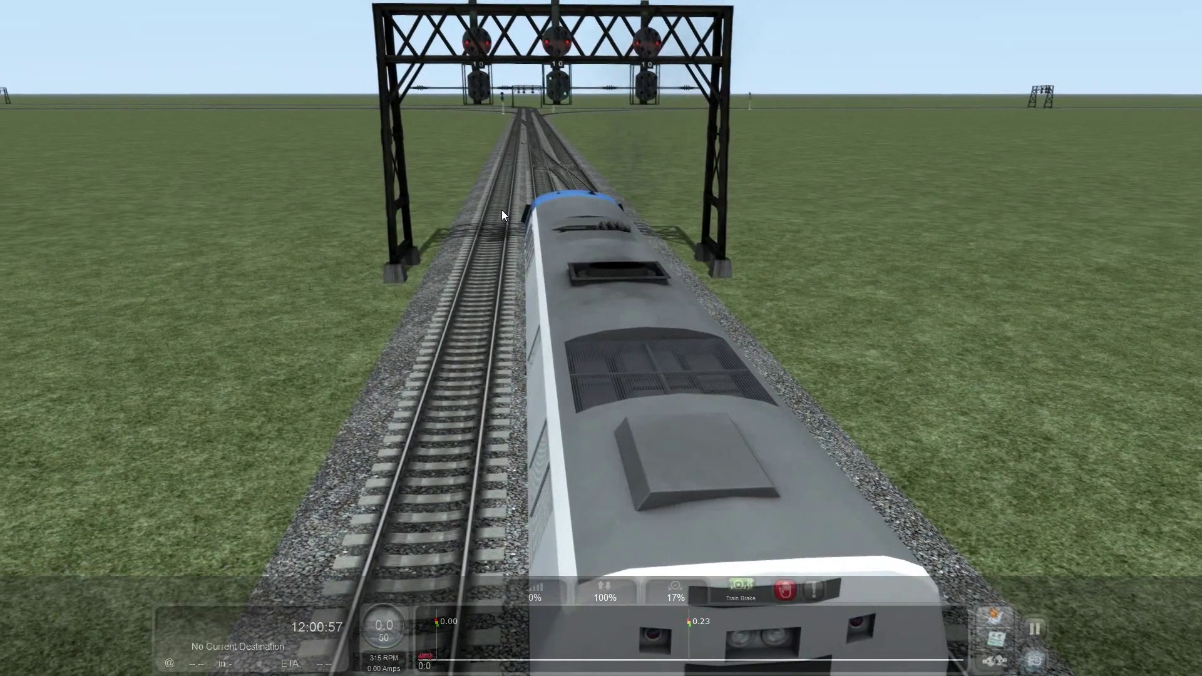
{"action": "key", "text": "ctrl+d"}
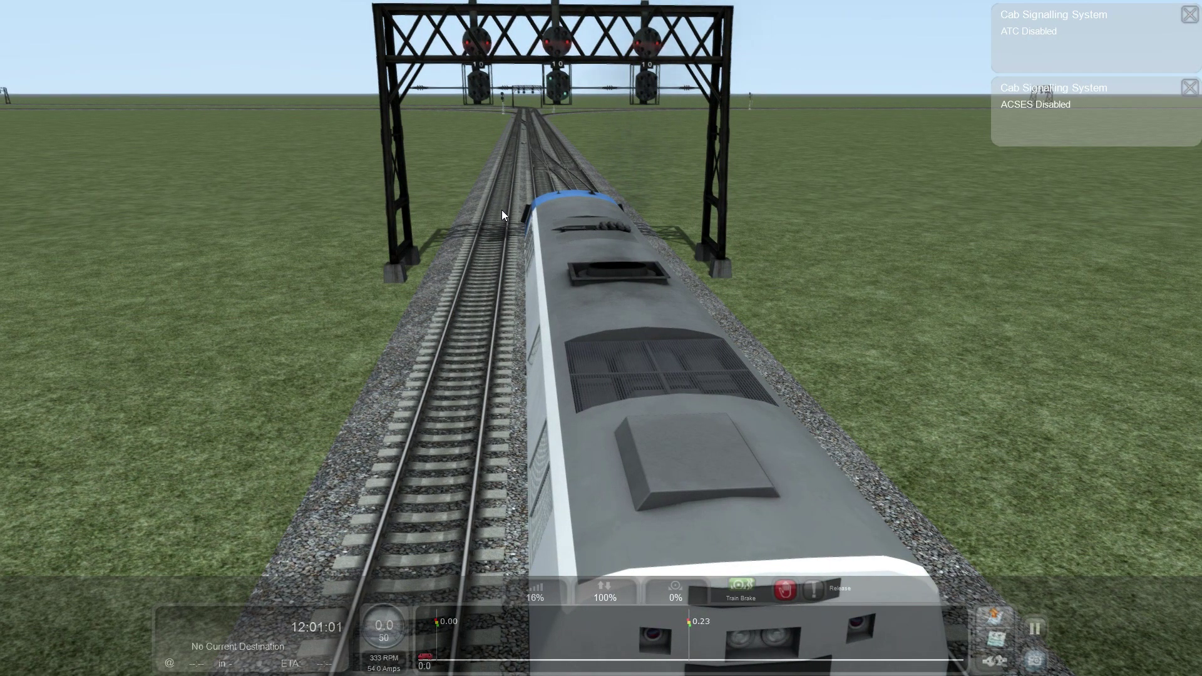
{"action": "key", "text": "a"}
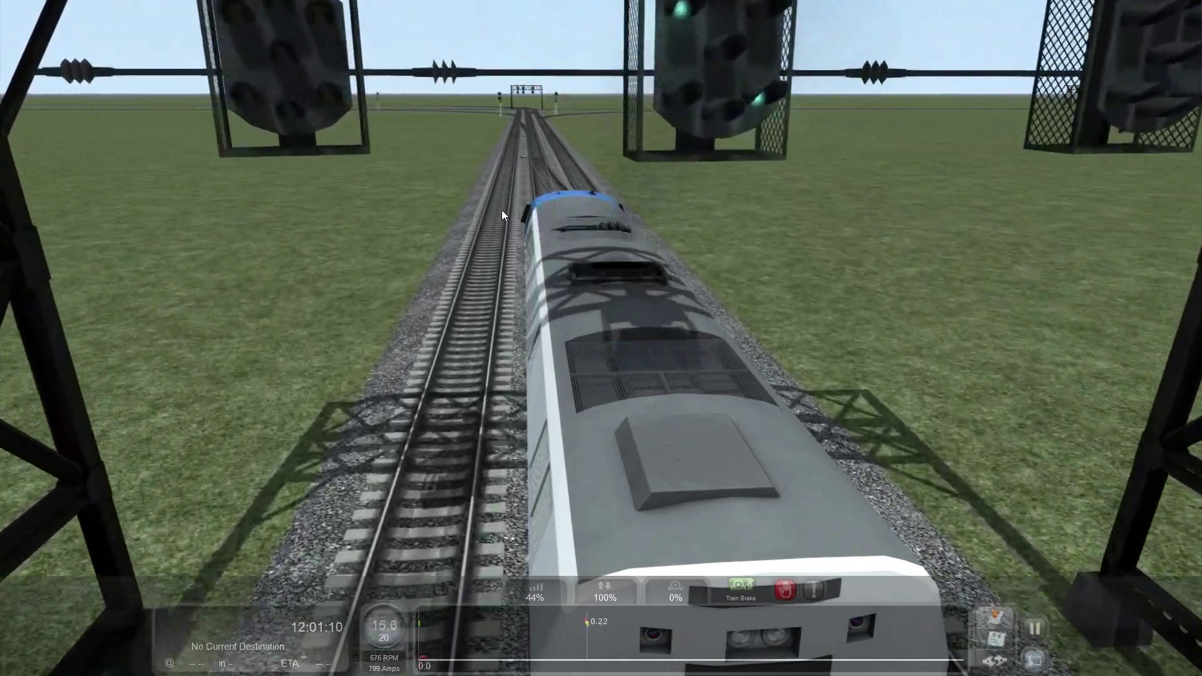
Step: Drive the locomotive through the junction, change to the cab view and keep accelerating towards the next signal gantry
{"action": "key", "text": "d"}
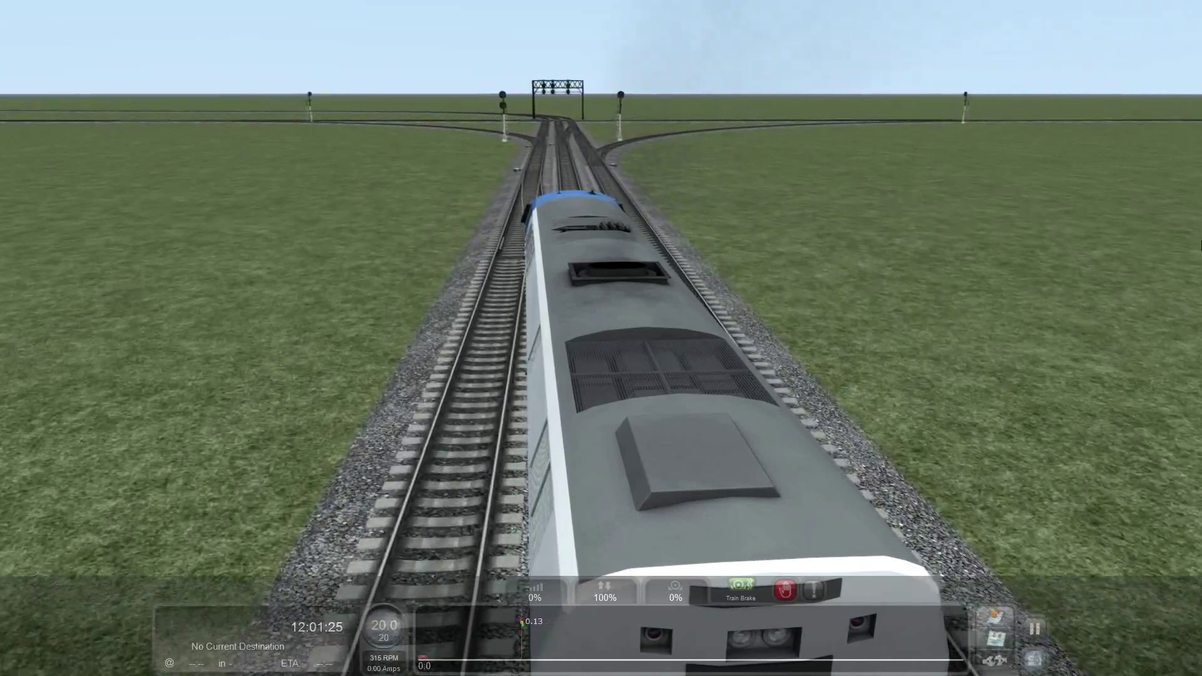
{"action": "key", "text": "1"}
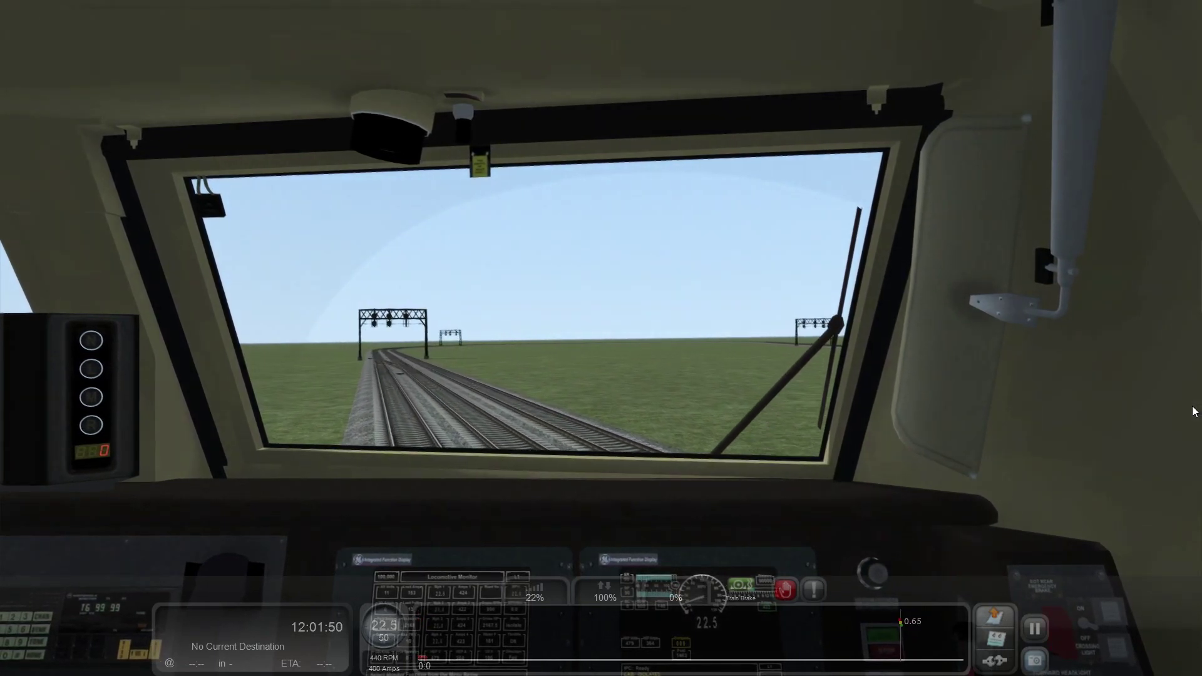
{"action": "key", "text": "a"}
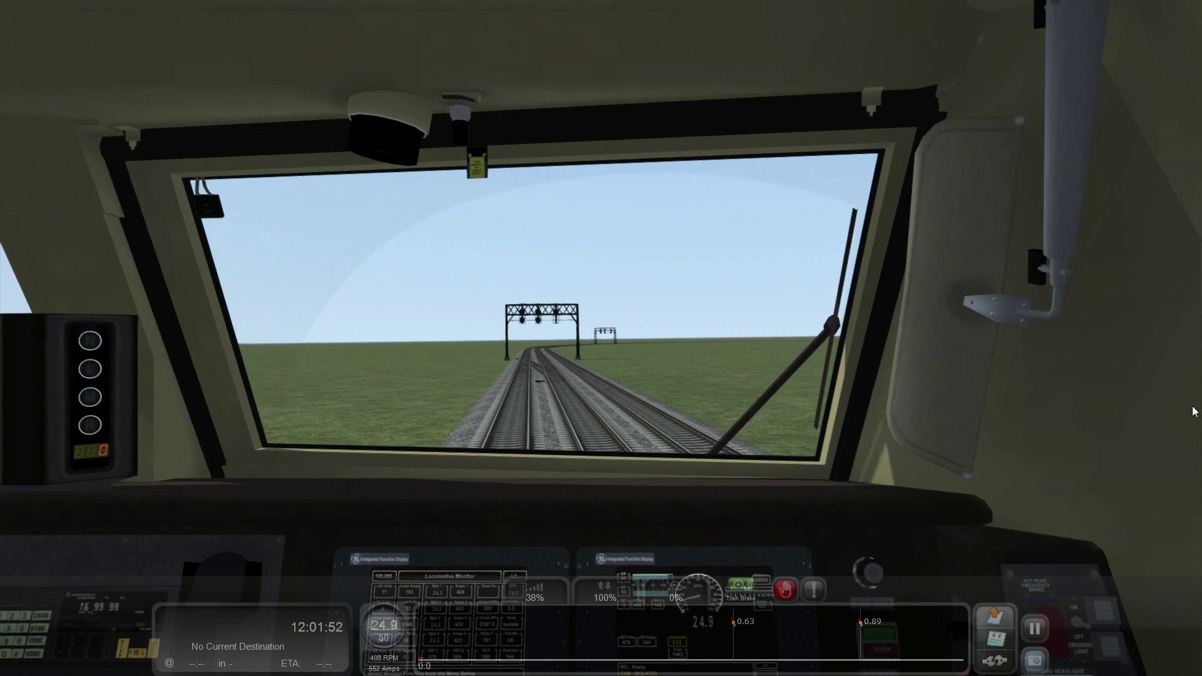
{"action": "key", "text": "Left"}
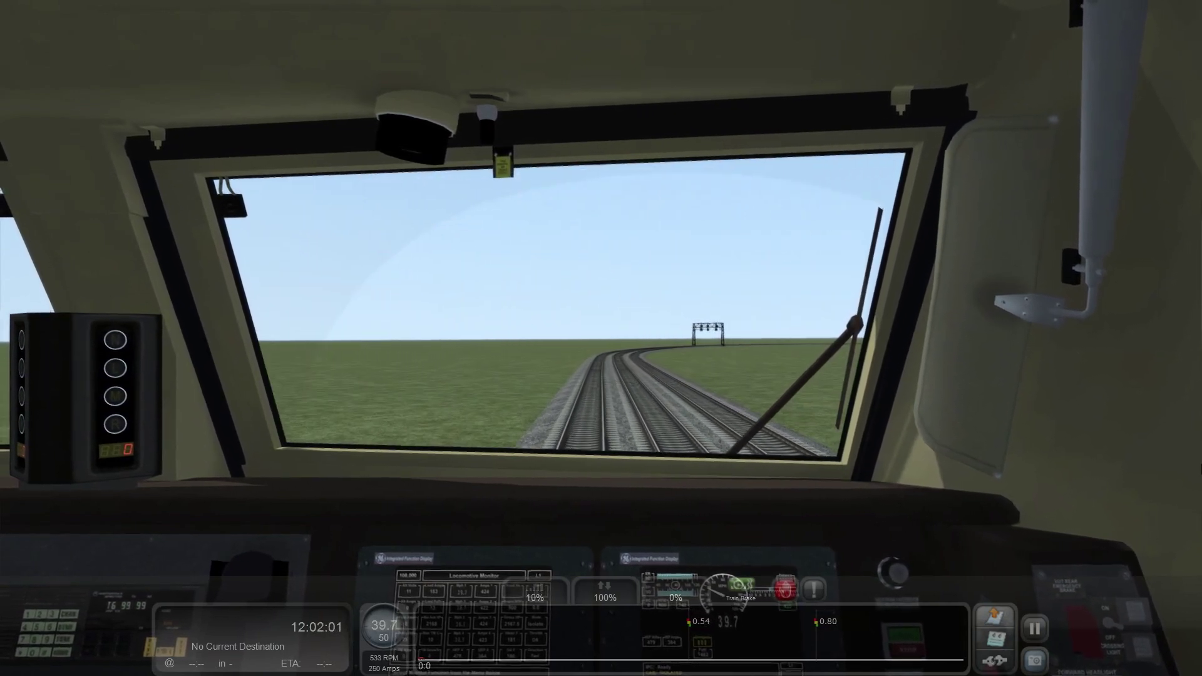
{"action": "key", "text": "a"}
Step: Examine on the track map the signal aspects at the three-track crossing, both connecting curves and the surrounding branches
{"action": "key", "text": "9"}
{"action": "scroll", "coordinate": [795, 467], "scroll_direction": "down", "scroll_amount": 5}
{"action": "left_click_drag", "start_coordinate": [651, 313], "coordinate": [572, 499]}
{"action": "scroll", "coordinate": [572, 501], "scroll_direction": "up", "scroll_amount": 5}
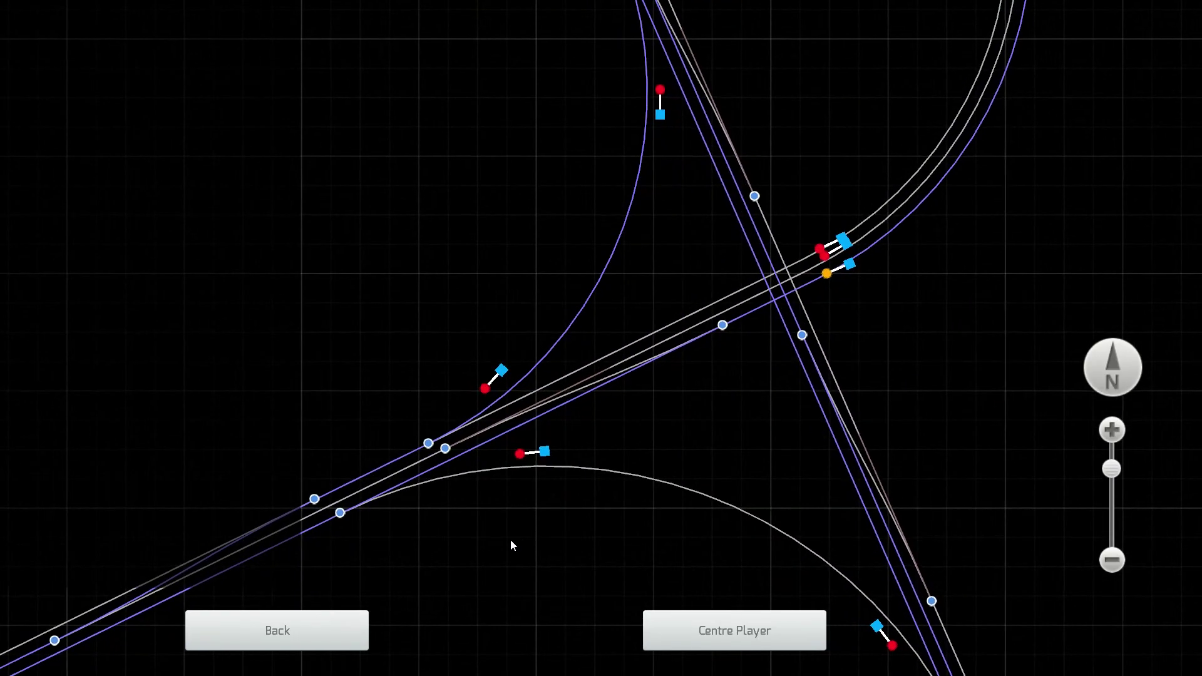
{"action": "left_click_drag", "start_coordinate": [626, 432], "coordinate": [628, 429]}
{"action": "left_click_drag", "start_coordinate": [770, 164], "coordinate": [683, 494]}
{"action": "scroll", "coordinate": [682, 493], "scroll_direction": "down", "scroll_amount": 4}
{"action": "left_click_drag", "start_coordinate": [822, 377], "coordinate": [776, 22]}
{"action": "scroll", "coordinate": [650, 437], "scroll_direction": "up", "scroll_amount": 4}
{"action": "left_click_drag", "start_coordinate": [532, 257], "coordinate": [588, 590]}
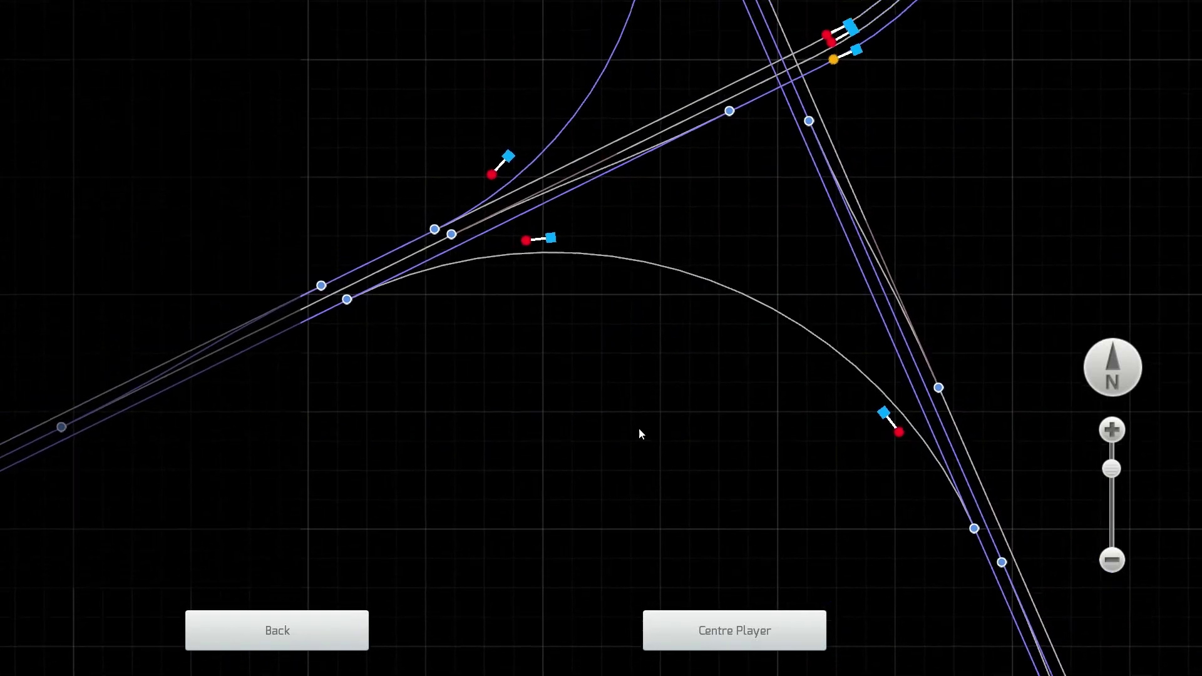
{"action": "left_click_drag", "start_coordinate": [719, 164], "coordinate": [719, 268]}
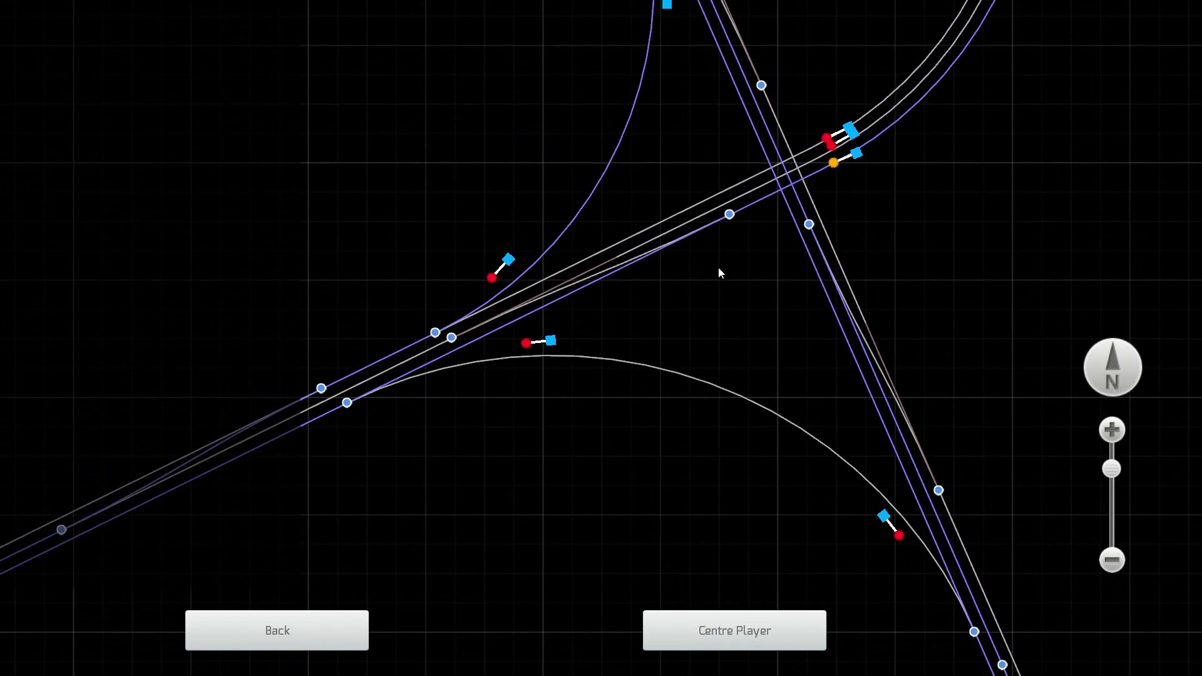
Step: Switch the middle-track crossover turnout near the connecting curves and follow the changed route to the western gantry
{"action": "left_click", "coordinate": [451, 337]}
{"action": "left_click_drag", "start_coordinate": [580, 489], "coordinate": [985, 342]}
{"action": "left_click_drag", "start_coordinate": [522, 551], "coordinate": [680, 472]}
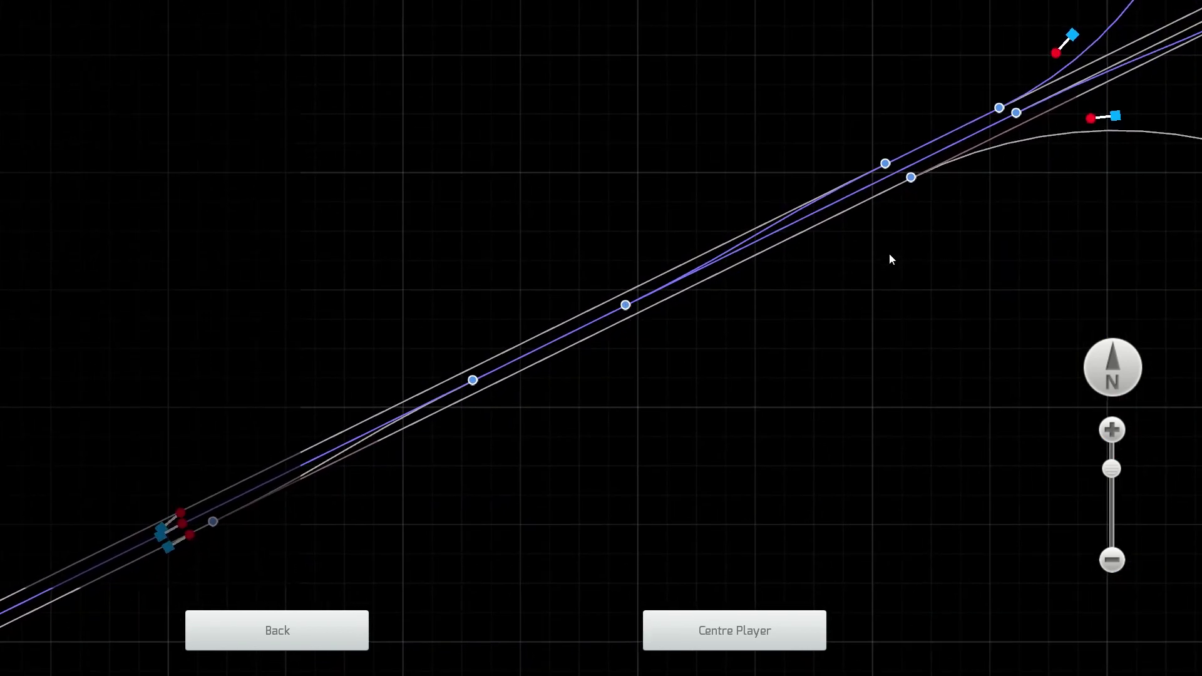
{"action": "left_click_drag", "start_coordinate": [492, 443], "coordinate": [757, 384]}
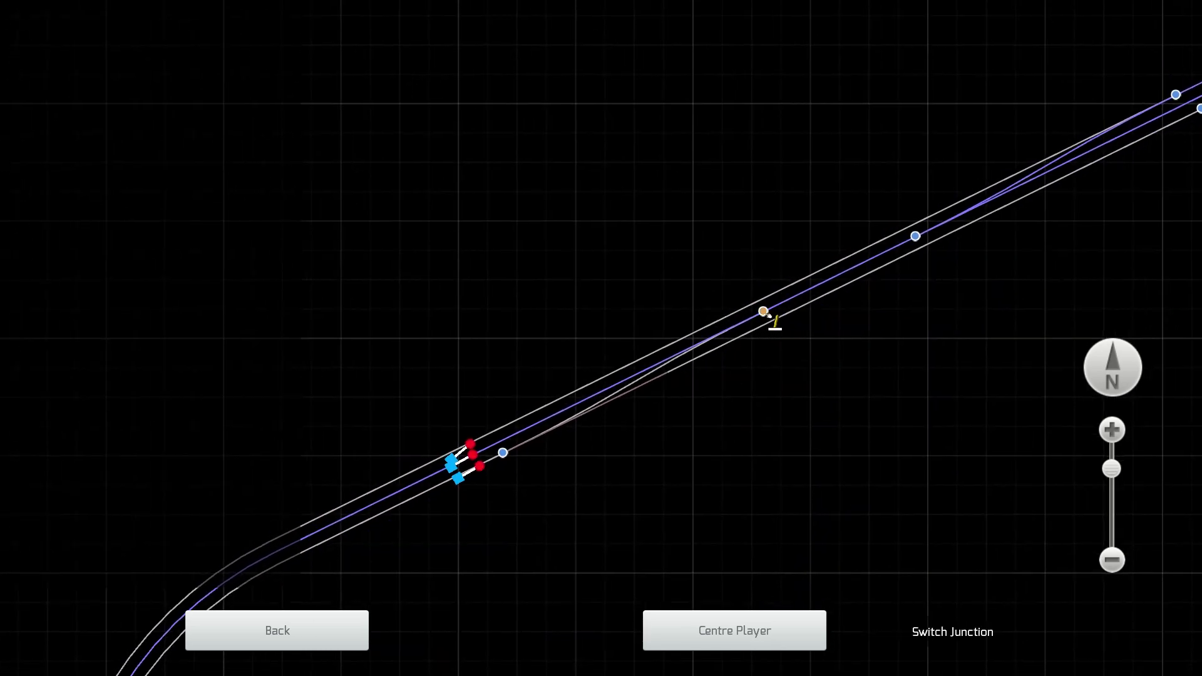
Step: Check the signal aspects and turnouts on the map from the western branch round to the crossing and the southern gantry
{"action": "scroll", "coordinate": [566, 503], "scroll_direction": "down", "scroll_amount": 3}
{"action": "left_click_drag", "start_coordinate": [531, 589], "coordinate": [529, 350]}
{"action": "left_click_drag", "start_coordinate": [532, 613], "coordinate": [473, 369]}
{"action": "left_click_drag", "start_coordinate": [435, 445], "coordinate": [244, 363]}
{"action": "left_click_drag", "start_coordinate": [761, 458], "coordinate": [282, 177]}
{"action": "left_click_drag", "start_coordinate": [479, 300], "coordinate": [433, 571]}
{"action": "left_click_drag", "start_coordinate": [427, 242], "coordinate": [428, 537]}
{"action": "left_click_drag", "start_coordinate": [433, 329], "coordinate": [509, 554]}
{"action": "left_click_drag", "start_coordinate": [443, 362], "coordinate": [499, 531]}
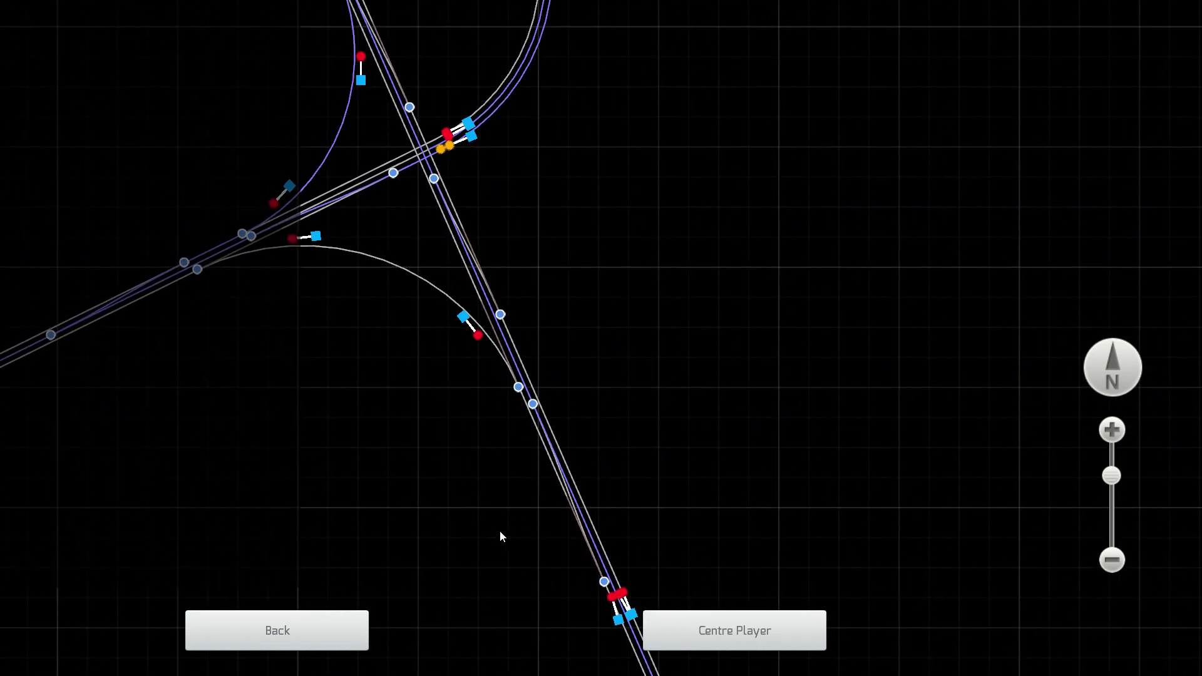
{"action": "scroll", "coordinate": [531, 610], "scroll_direction": "up", "scroll_amount": 2}
{"action": "scroll", "coordinate": [531, 610], "scroll_direction": "up", "scroll_amount": 2}
{"action": "left_click_drag", "start_coordinate": [499, 603], "coordinate": [379, 269]}
{"action": "scroll", "coordinate": [404, 388], "scroll_direction": "down", "scroll_amount": 2}
{"action": "left_click_drag", "start_coordinate": [406, 167], "coordinate": [494, 484]}
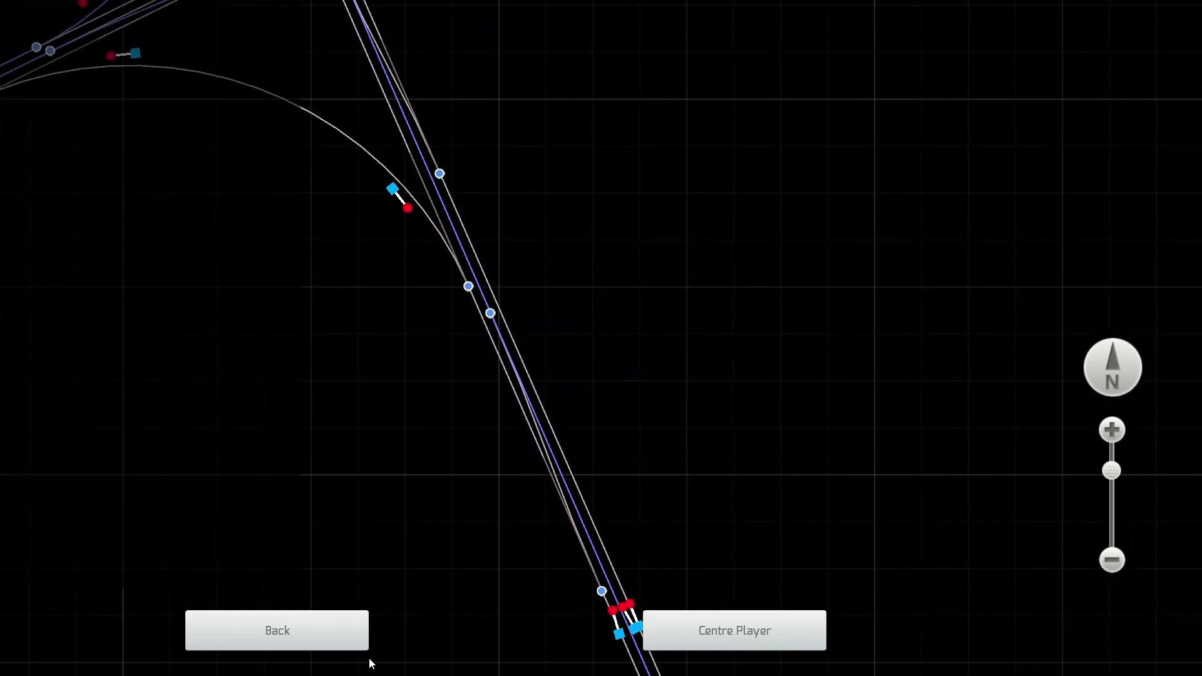
Step: Return to the cab, release the train brake and drive on towards the next signal gantry
{"action": "left_click", "coordinate": [351, 632]}
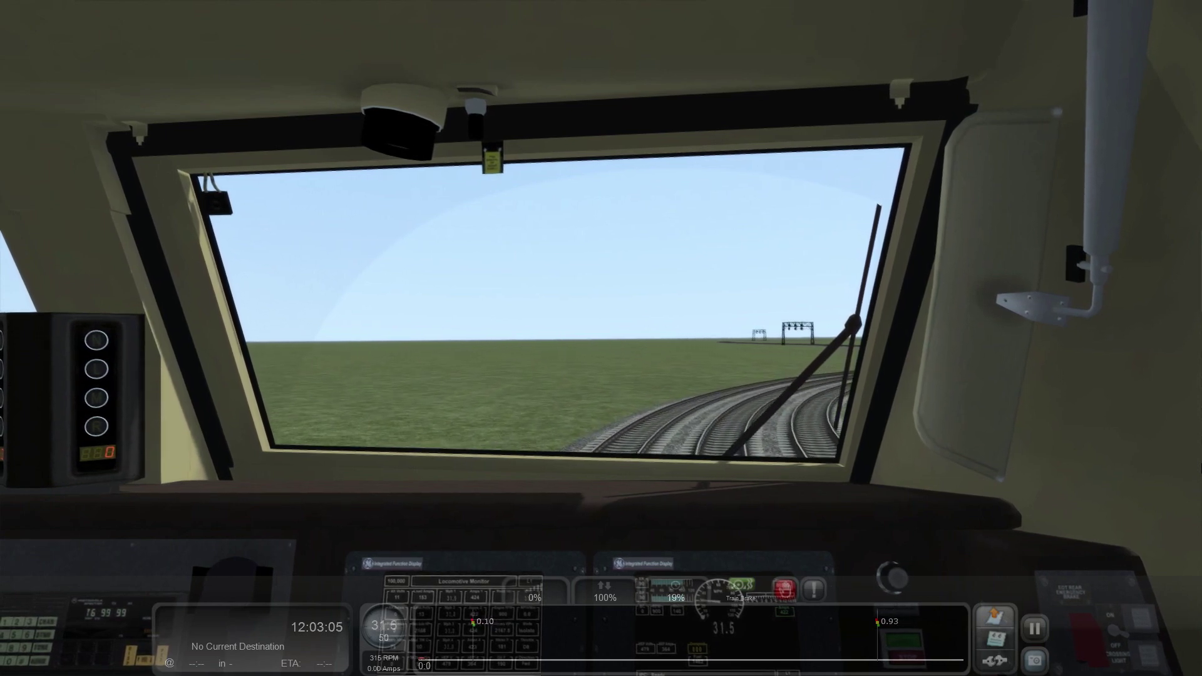
{"action": "key", "text": "semicolon"}
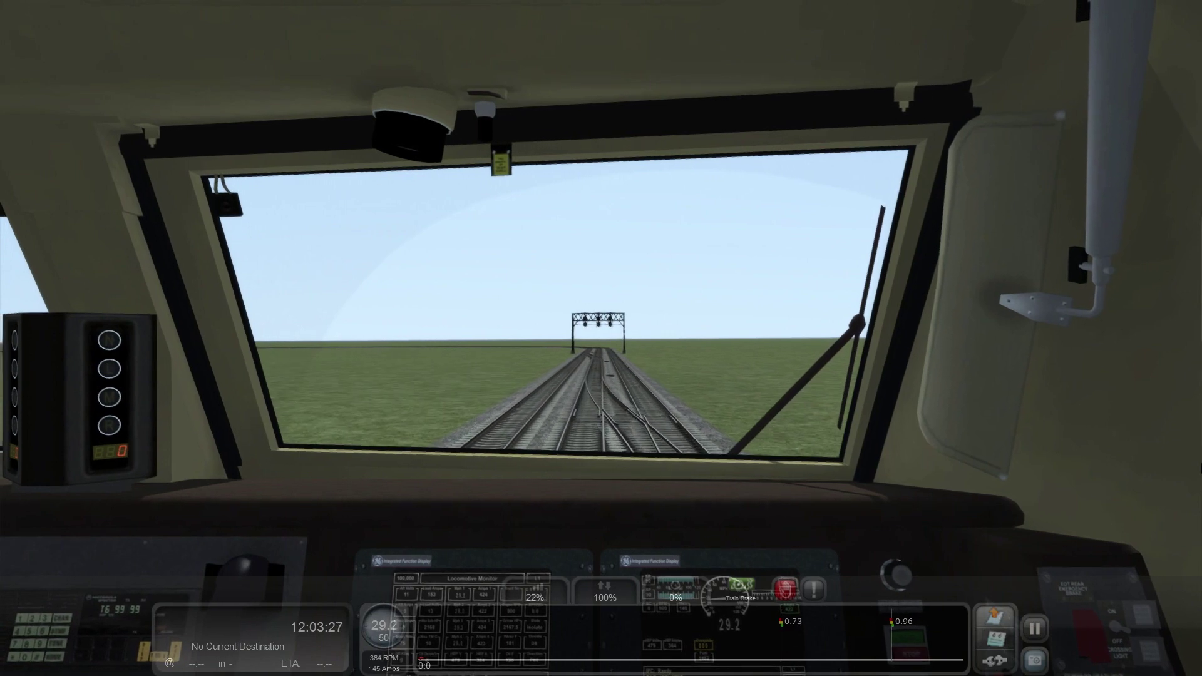
{"action": "key", "text": "d"}
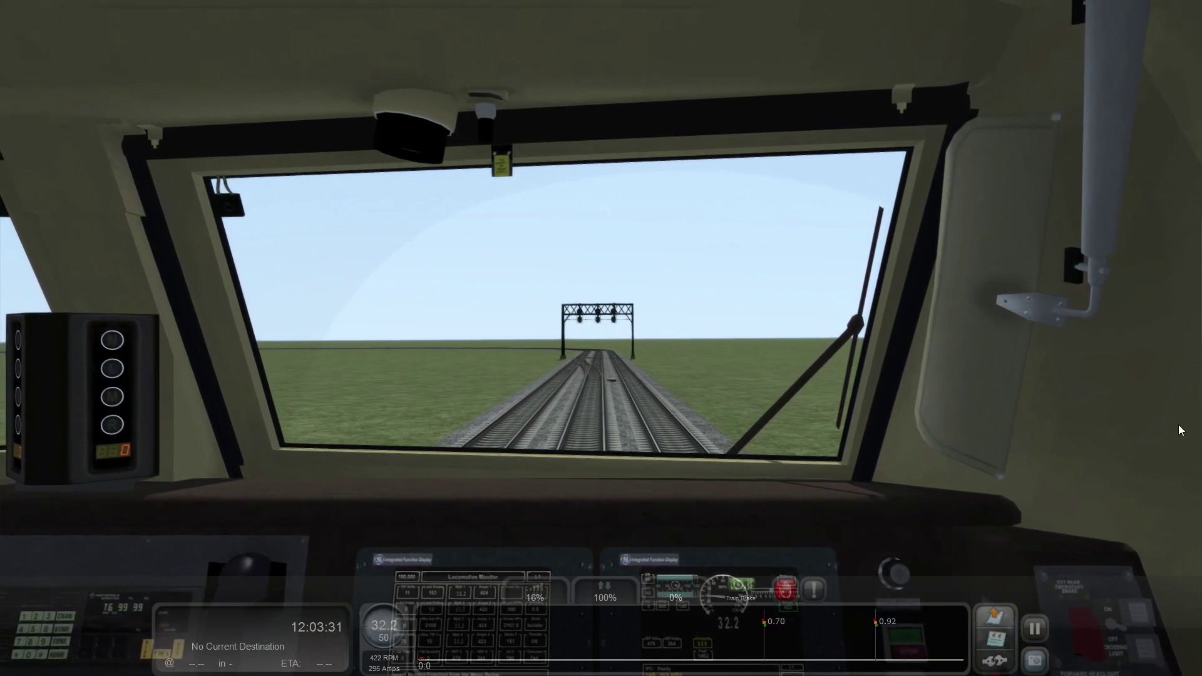
Step: Open the track map again and switch the outer-track turnout just before the three-track crossing
{"action": "key", "text": "9"}
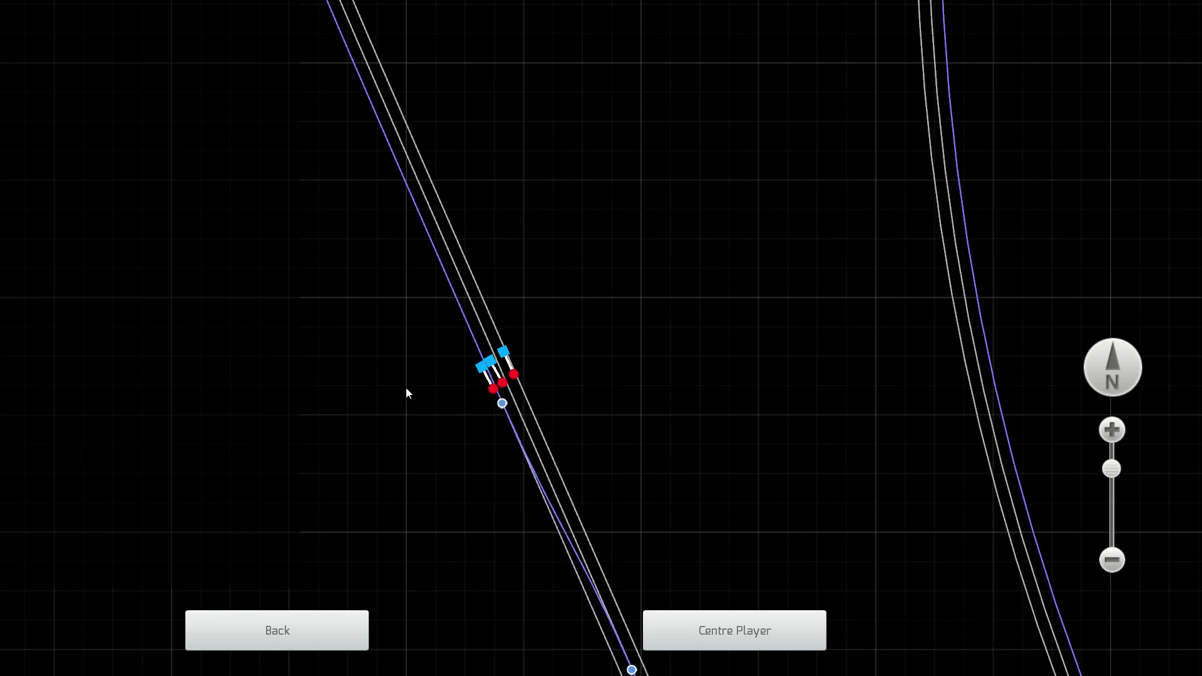
{"action": "left_click_drag", "start_coordinate": [406, 388], "coordinate": [531, 565]}
{"action": "scroll", "coordinate": [626, 541], "scroll_direction": "down", "scroll_amount": 2}
{"action": "left_click_drag", "start_coordinate": [721, 518], "coordinate": [373, 186]}
{"action": "left_click_drag", "start_coordinate": [679, 319], "coordinate": [593, 170]}
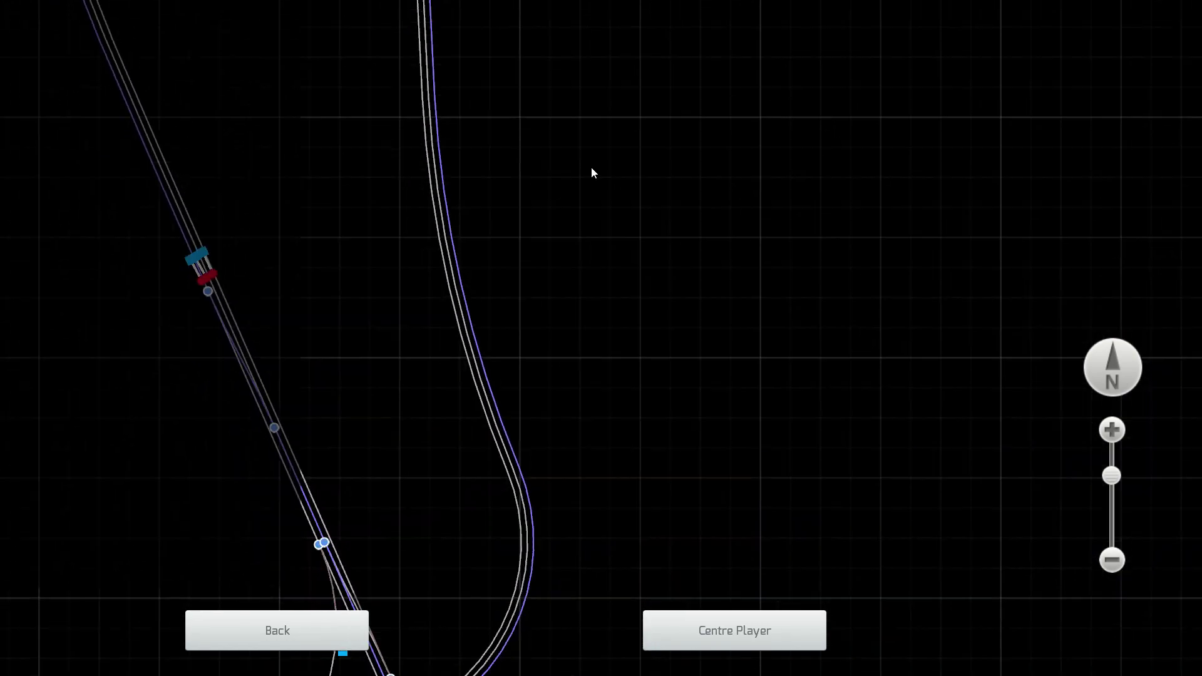
{"action": "left_click_drag", "start_coordinate": [467, 520], "coordinate": [543, 203]}
{"action": "scroll", "coordinate": [505, 367], "scroll_direction": "up", "scroll_amount": 2}
{"action": "mouse_move", "coordinate": [564, 419]}
{"action": "left_mouse_down"}
{"action": "mouse_move", "coordinate": [703, 338]}
{"action": "mouse_move", "coordinate": [928, 298]}
{"action": "left_mouse_up"}
{"action": "left_click_drag", "start_coordinate": [706, 397], "coordinate": [836, 345]}
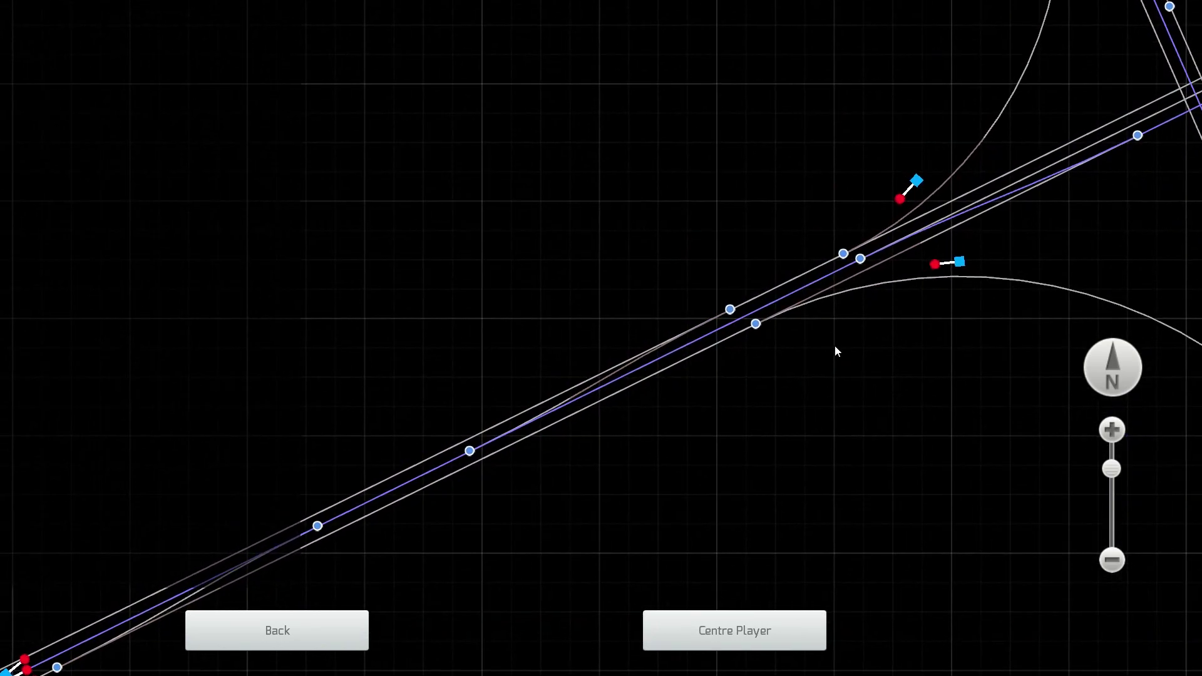
{"action": "left_click_drag", "start_coordinate": [881, 270], "coordinate": [783, 360]}
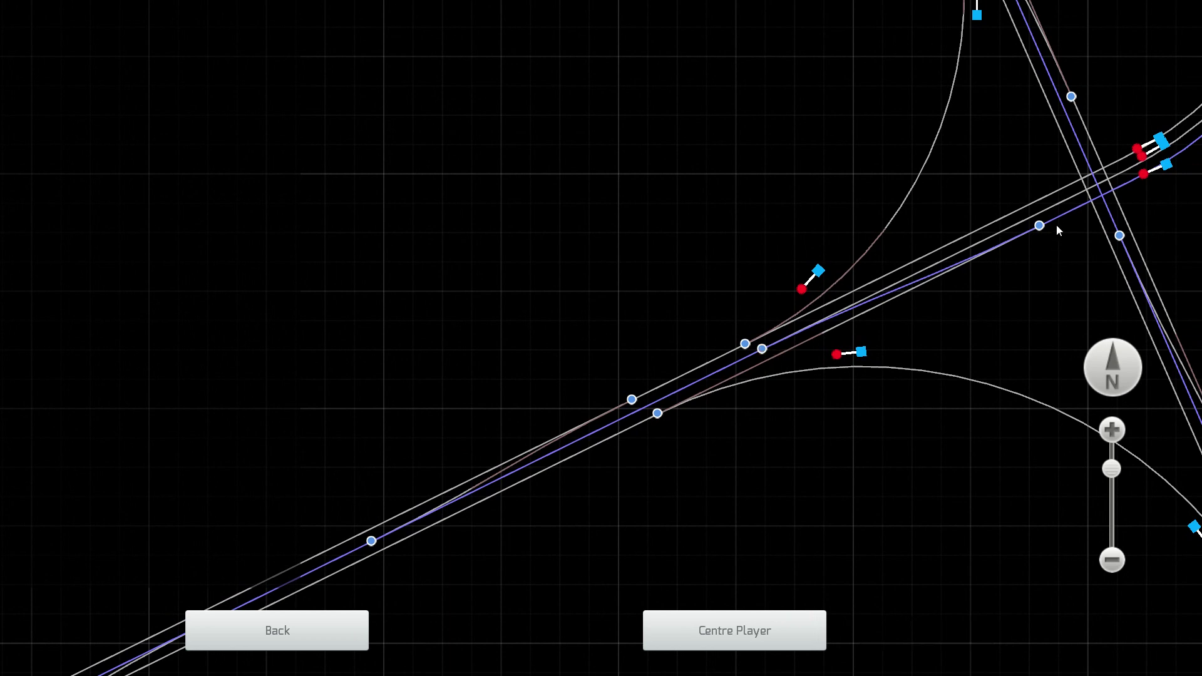
{"action": "left_click_drag", "start_coordinate": [787, 452], "coordinate": [1006, 166]}
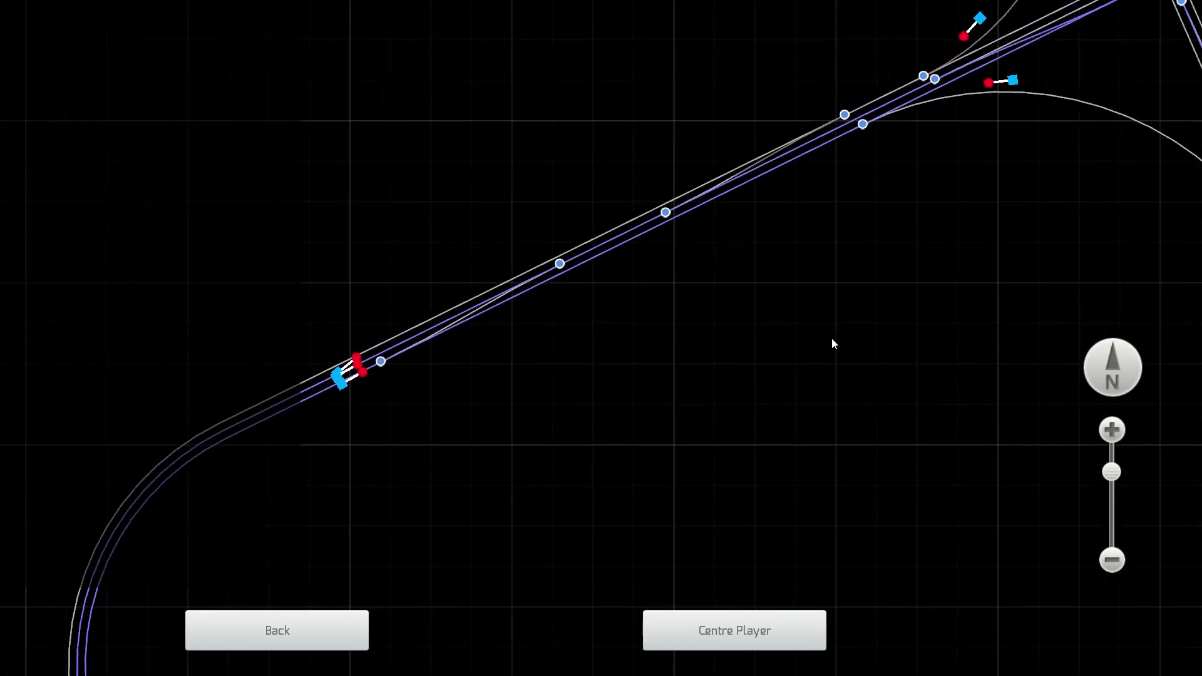
Step: Check the aspects of the southern gantry signals and the train's position on the map, and return to the cab
{"action": "left_click_drag", "start_coordinate": [771, 403], "coordinate": [714, 5]}
{"action": "left_click_drag", "start_coordinate": [816, 217], "coordinate": [408, 115]}
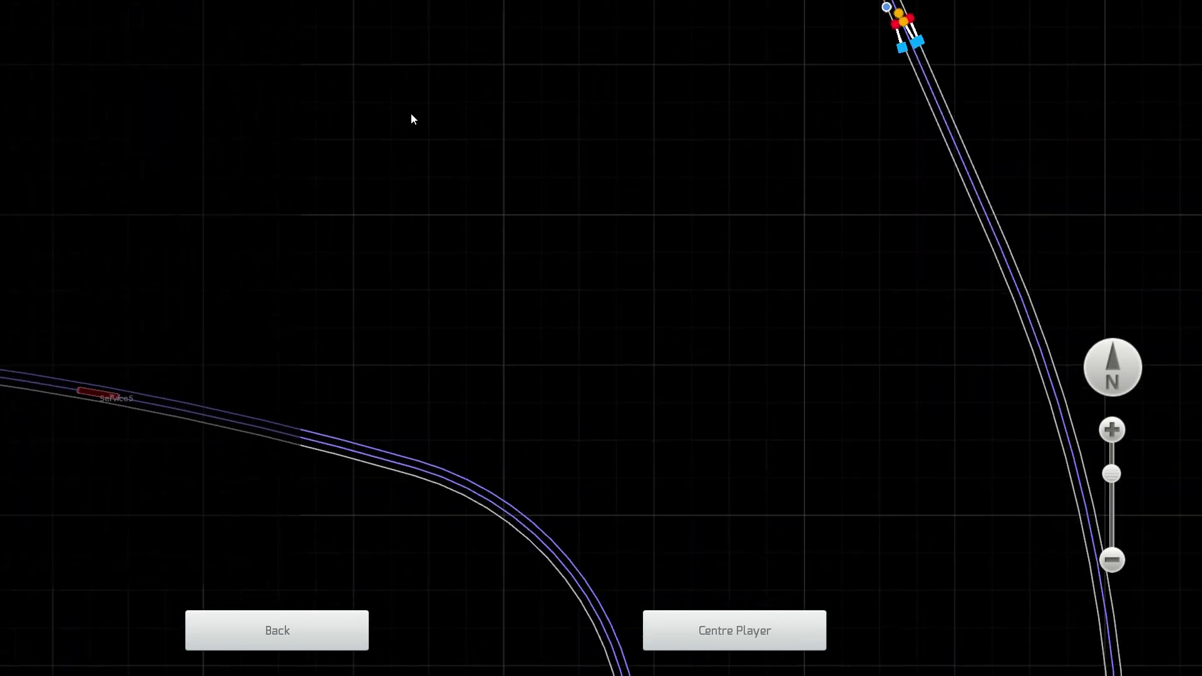
{"action": "left_click", "coordinate": [288, 635]}
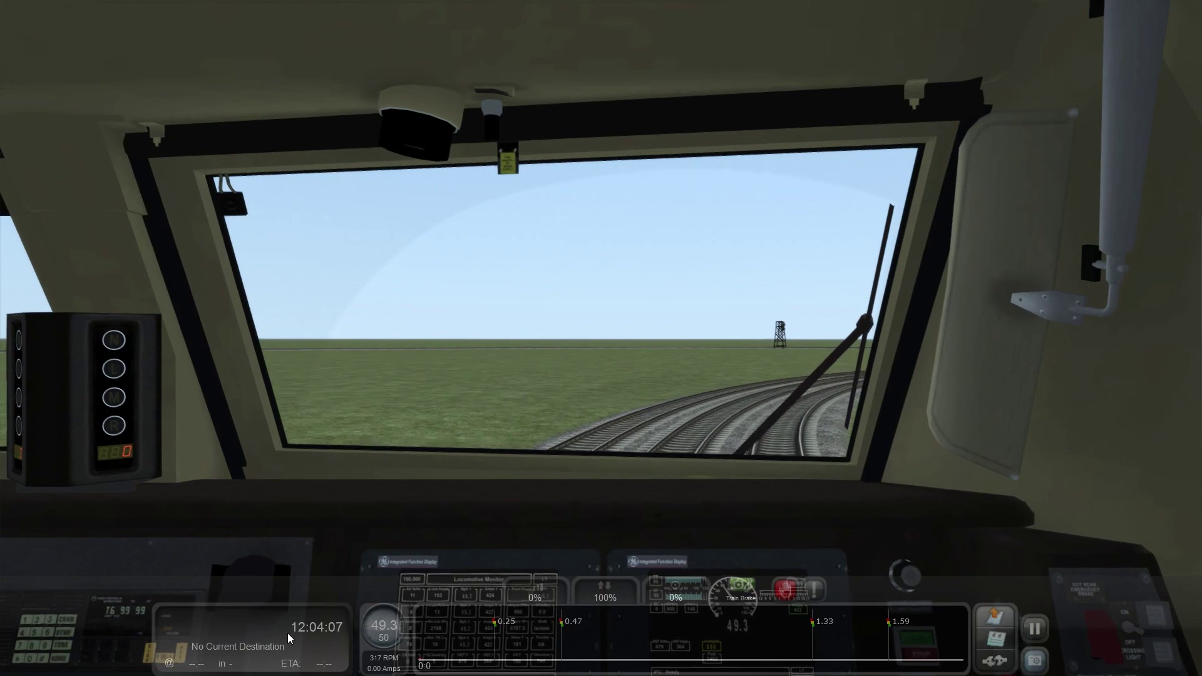
Step: Look along the curve from the cab and apply the train brake in stages to 50% before the gantry
{"action": "key", "text": "Left"}
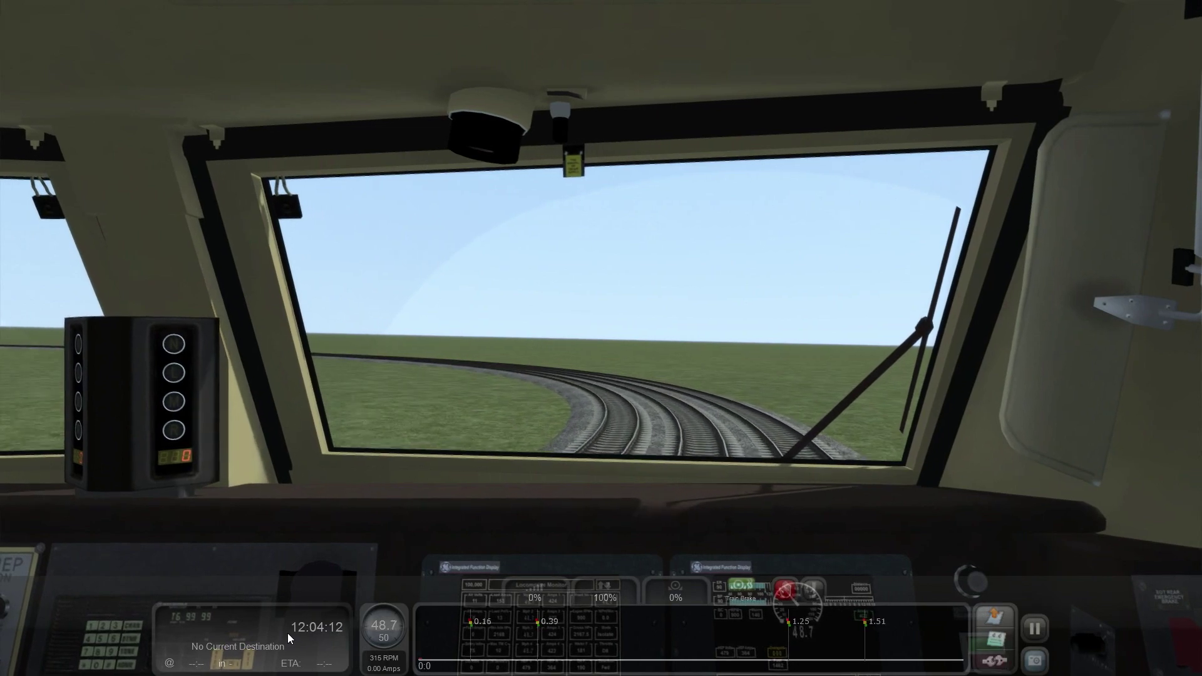
{"action": "key", "text": "Right"}
{"action": "key", "text": "Right"}
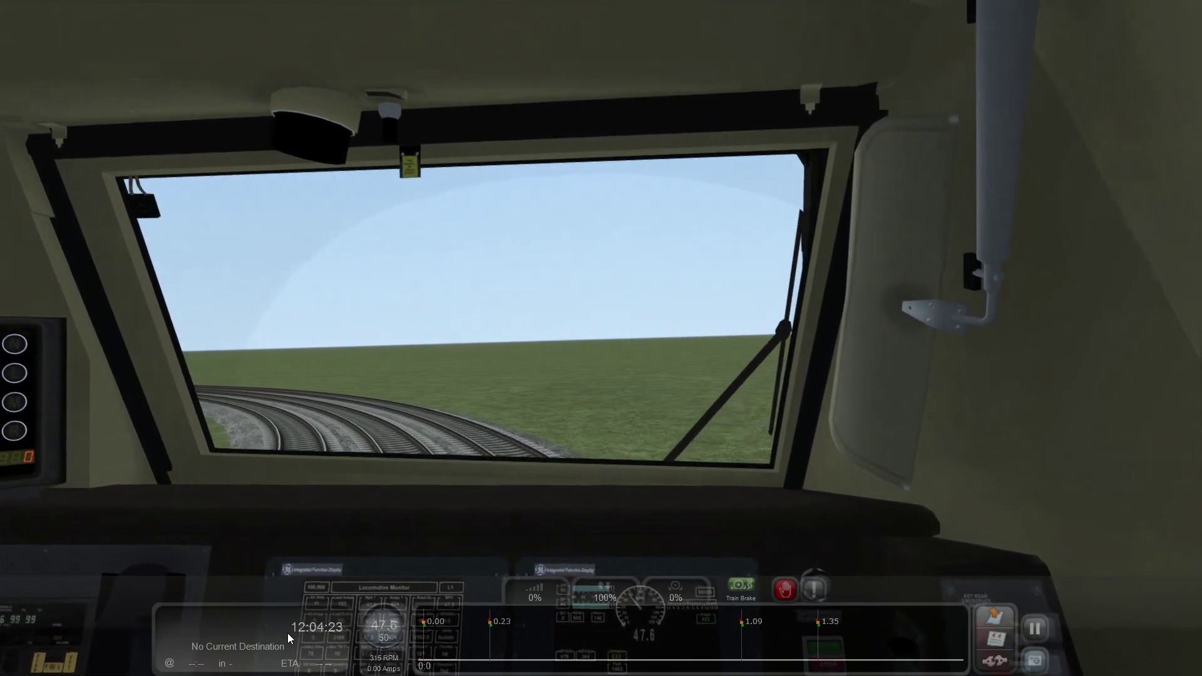
{"action": "key", "text": "apostrophe"}
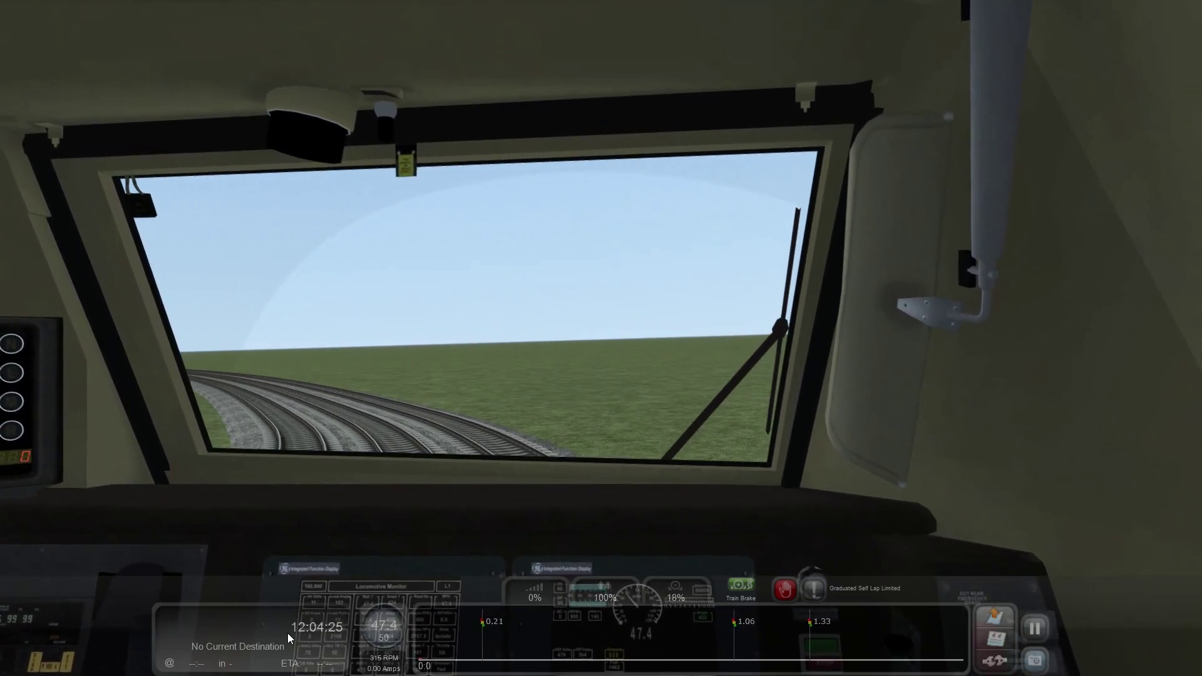
{"action": "key", "text": "apostrophe"}
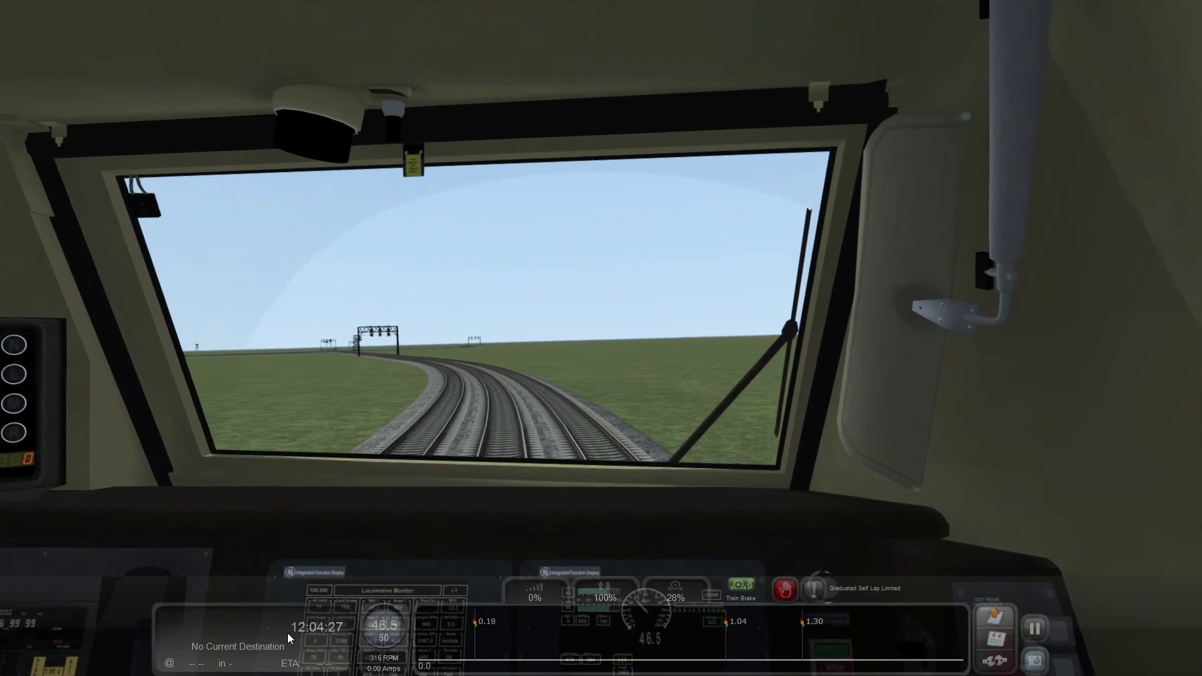
{"action": "key", "text": "apostrophe"}
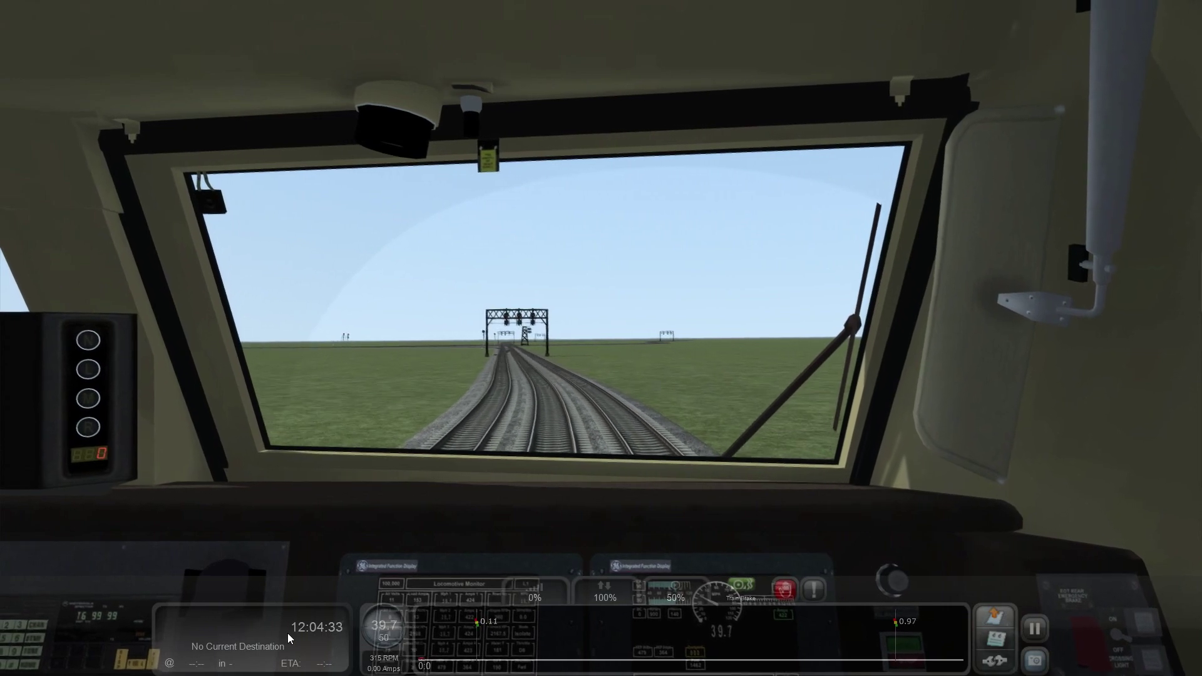
Step: Ease the train brake to release and apply light throttle to run under the signal gantry into the junction
{"action": "key", "text": "semicolon"}
{"action": "key", "text": "apostrophe"}
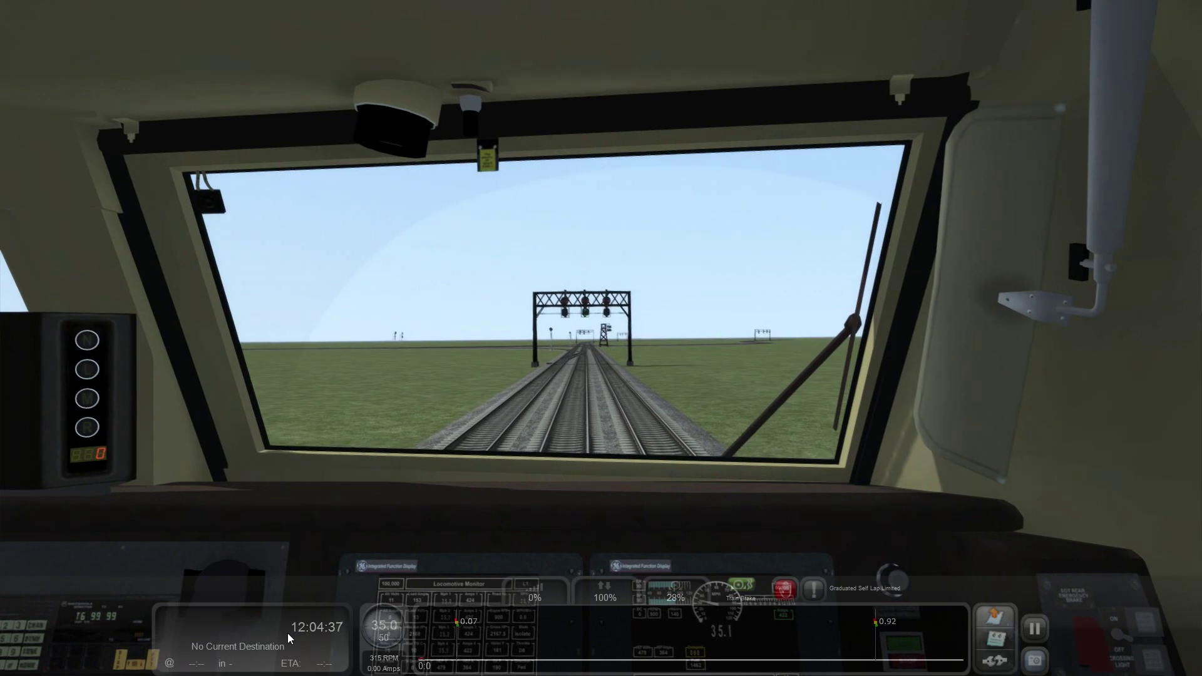
{"action": "key", "text": "semicolon"}
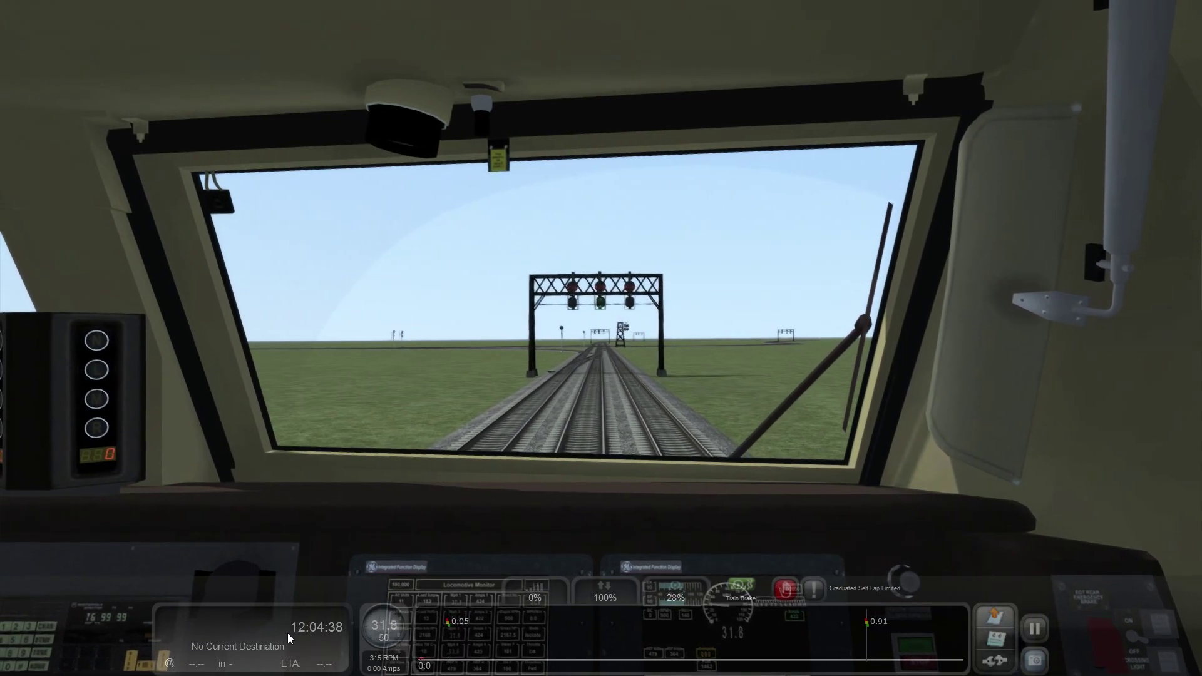
{"action": "key", "text": "a"}
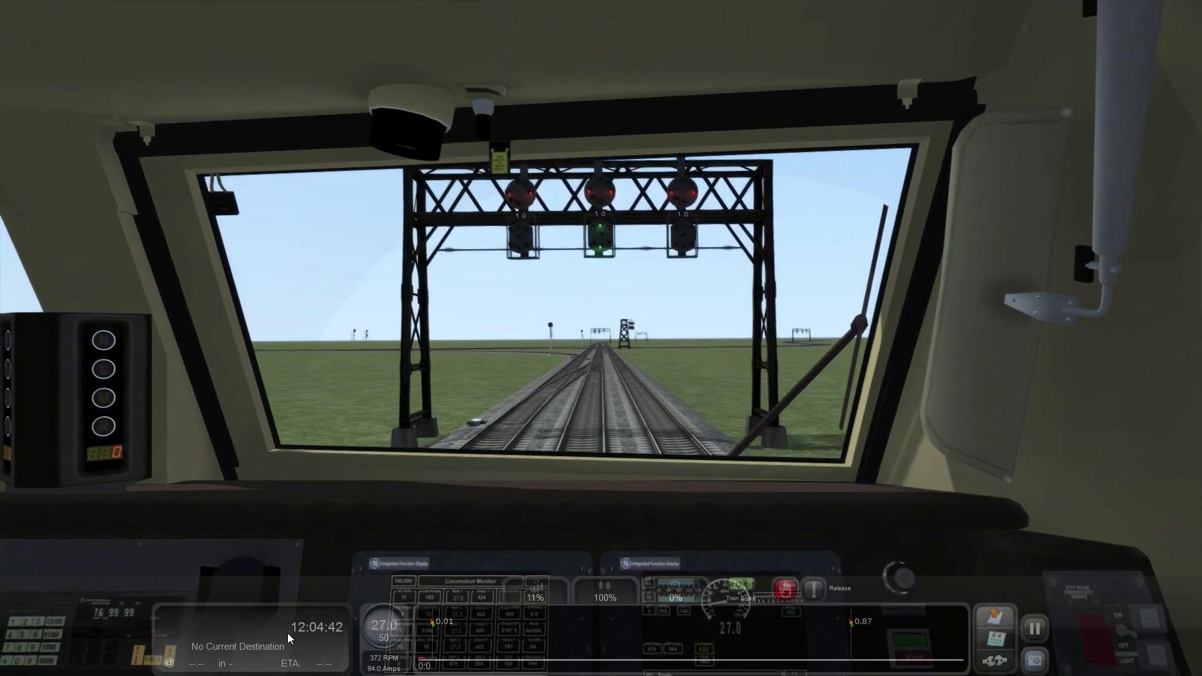
{"action": "key", "text": "d"}
Step: Check the signal aspects on the track map while the train runs through the crossing, and return to the cab
{"action": "key", "text": "9"}
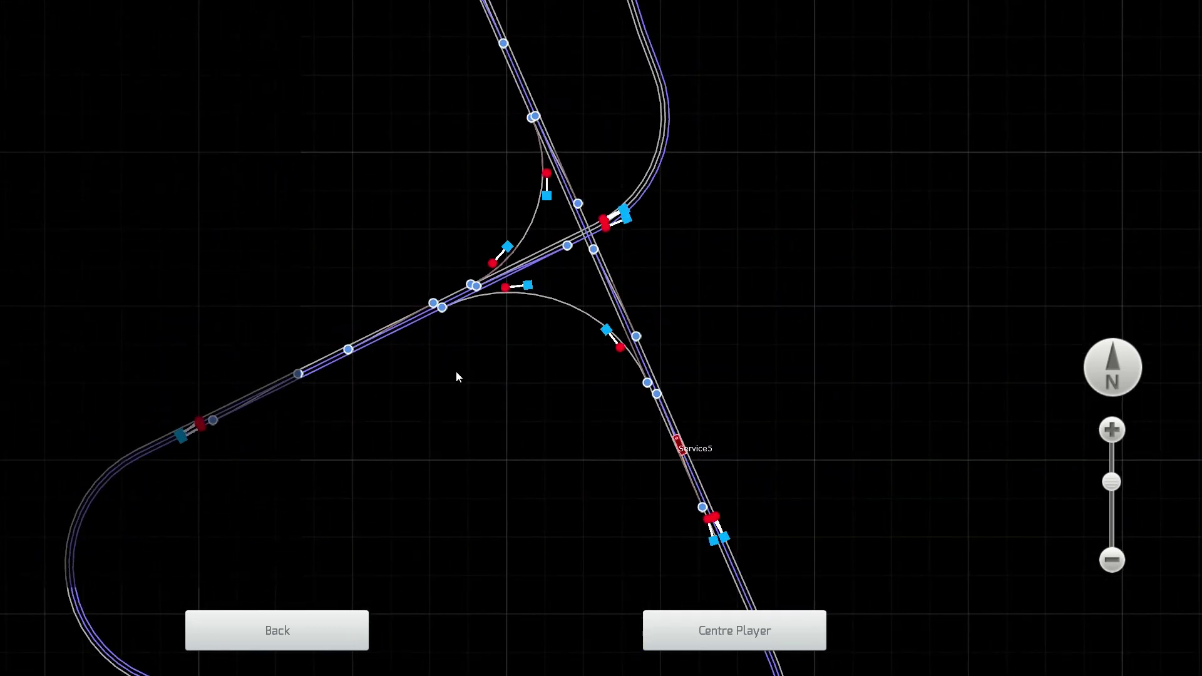
{"action": "scroll", "coordinate": [477, 413], "scroll_direction": "up", "scroll_amount": 3}
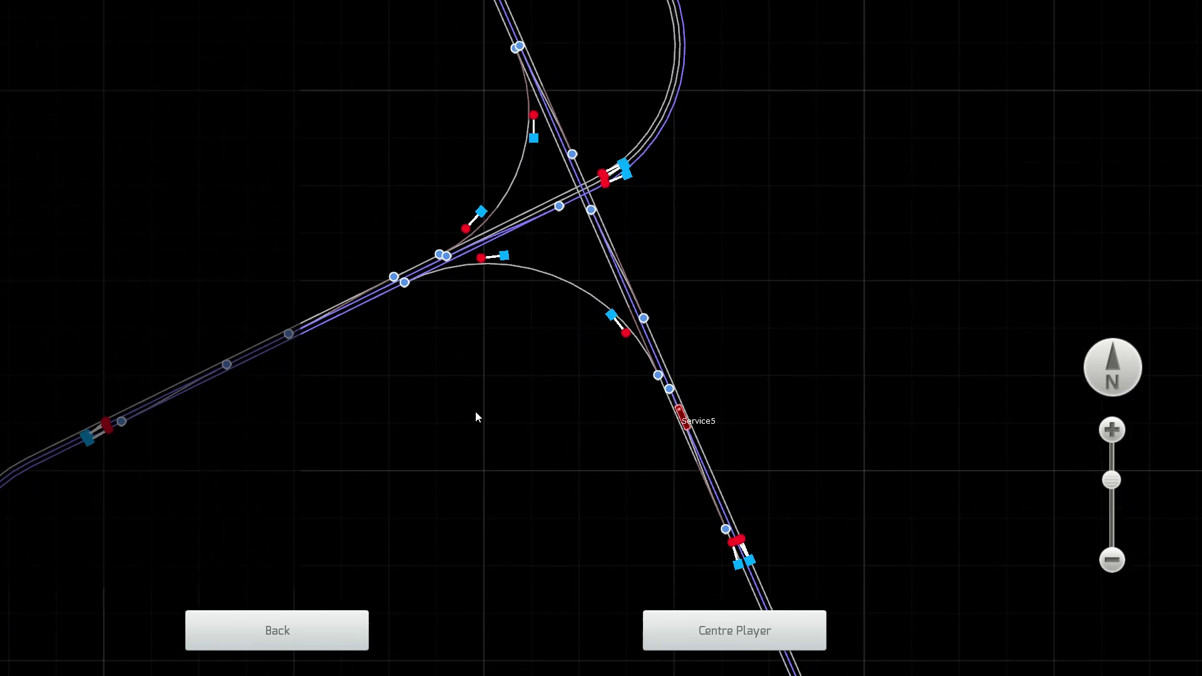
{"action": "scroll", "coordinate": [619, 423], "scroll_direction": "up", "scroll_amount": 5}
{"action": "scroll", "coordinate": [595, 309], "scroll_direction": "down", "scroll_amount": 8}
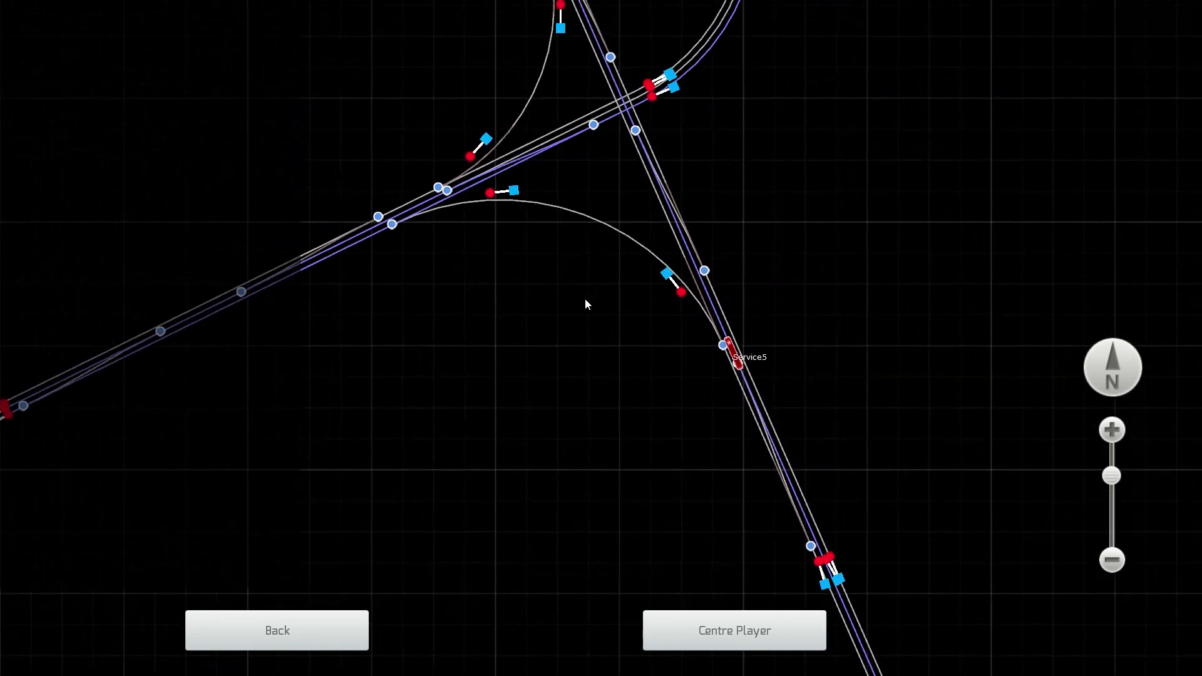
{"action": "left_click_drag", "start_coordinate": [527, 182], "coordinate": [594, 355]}
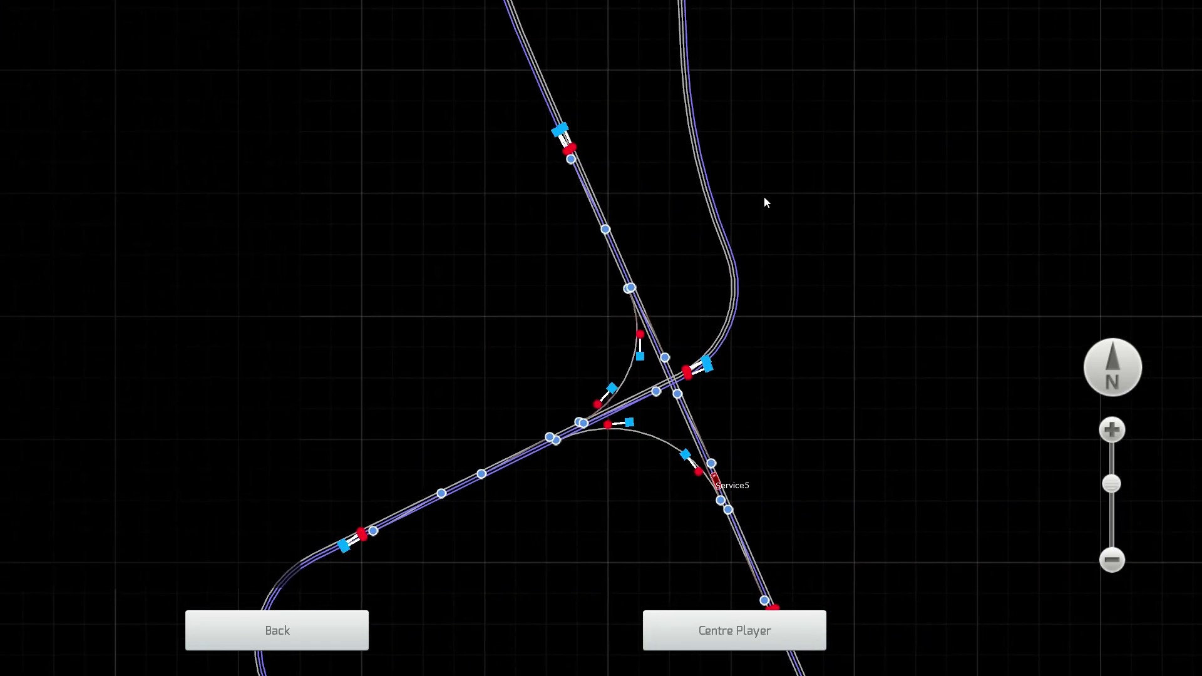
{"action": "left_click_drag", "start_coordinate": [598, 451], "coordinate": [618, 247]}
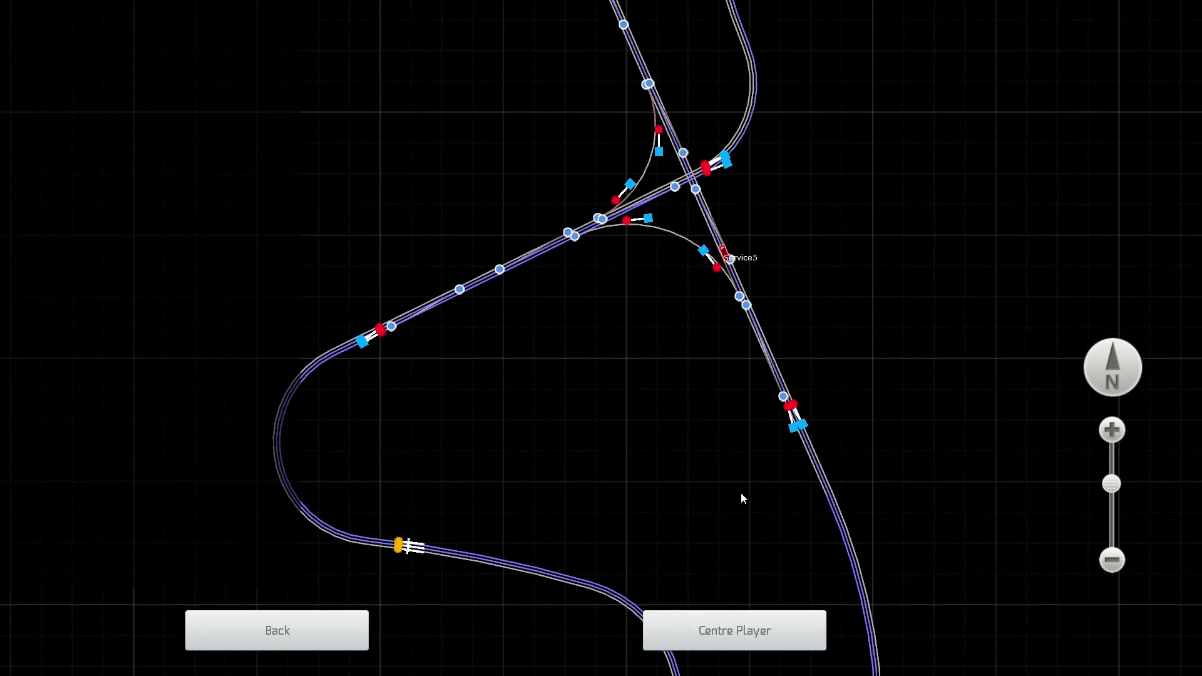
{"action": "scroll", "coordinate": [751, 450], "scroll_direction": "up", "scroll_amount": 8}
{"action": "left_click", "coordinate": [705, 234]}
{"action": "left_click_drag", "start_coordinate": [241, 61], "coordinate": [668, 381]}
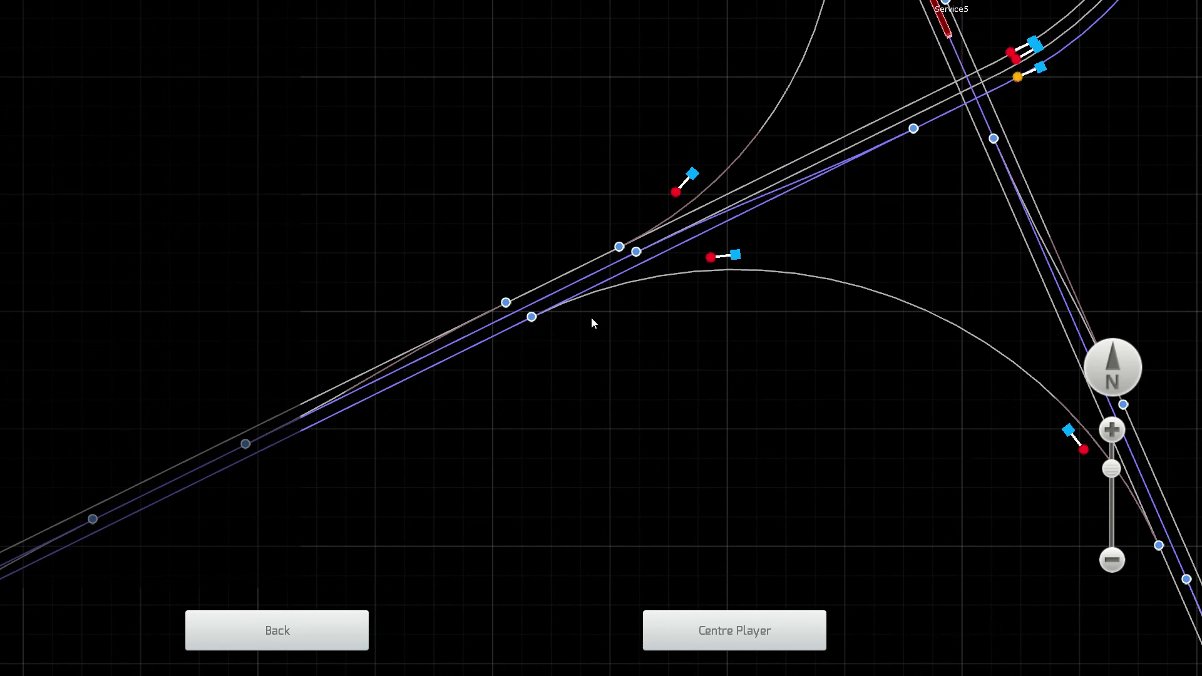
{"action": "left_click", "coordinate": [287, 629]}
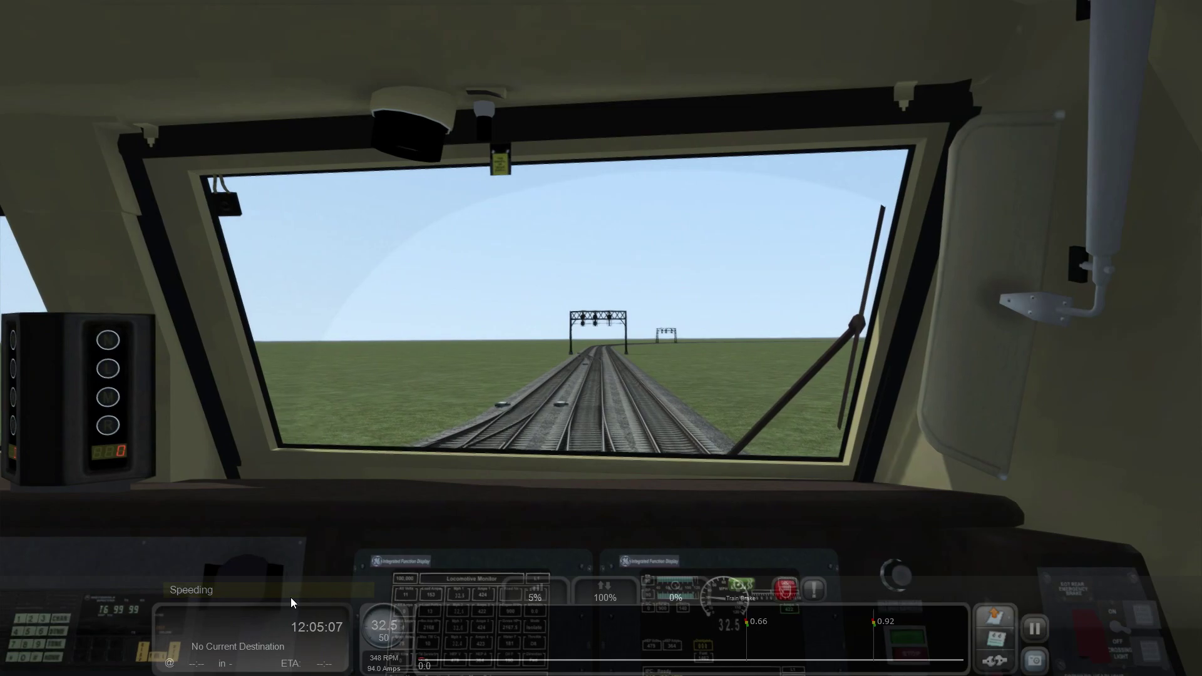
Step: Reopen the track map and zoom in on the turnouts where the connecting curves leave the western branch
{"action": "key", "text": "9"}
{"action": "left_click_drag", "start_coordinate": [373, 487], "coordinate": [555, 475]}
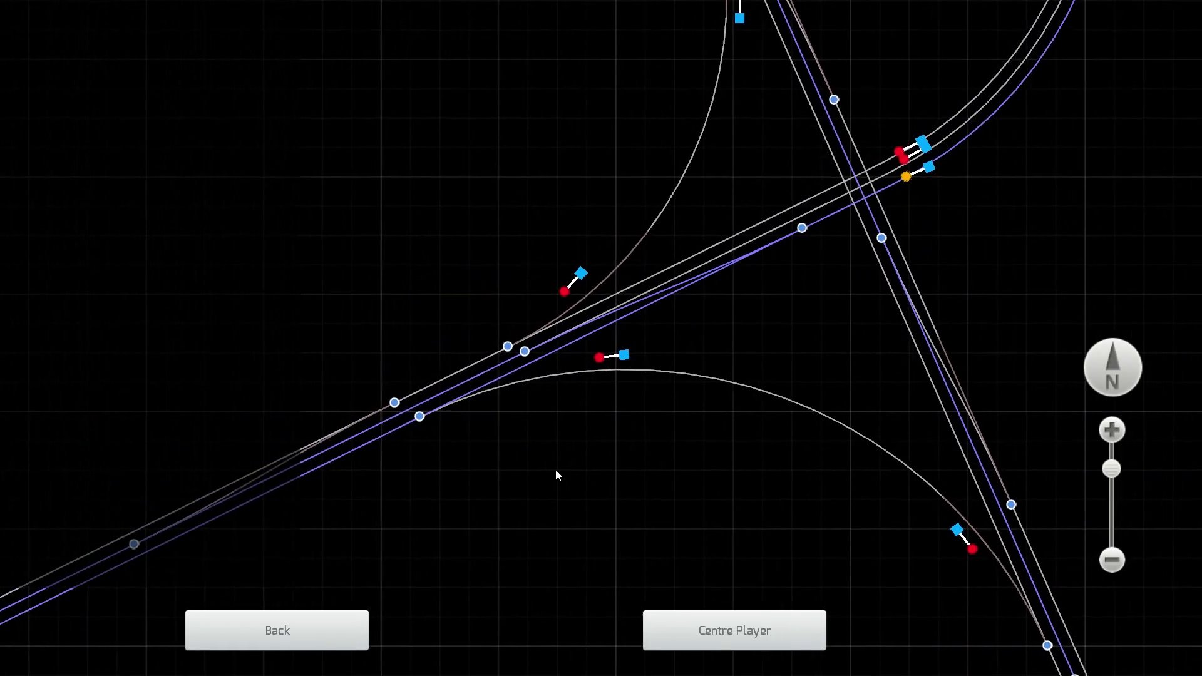
{"action": "scroll", "coordinate": [476, 447], "scroll_direction": "up", "scroll_amount": 2}
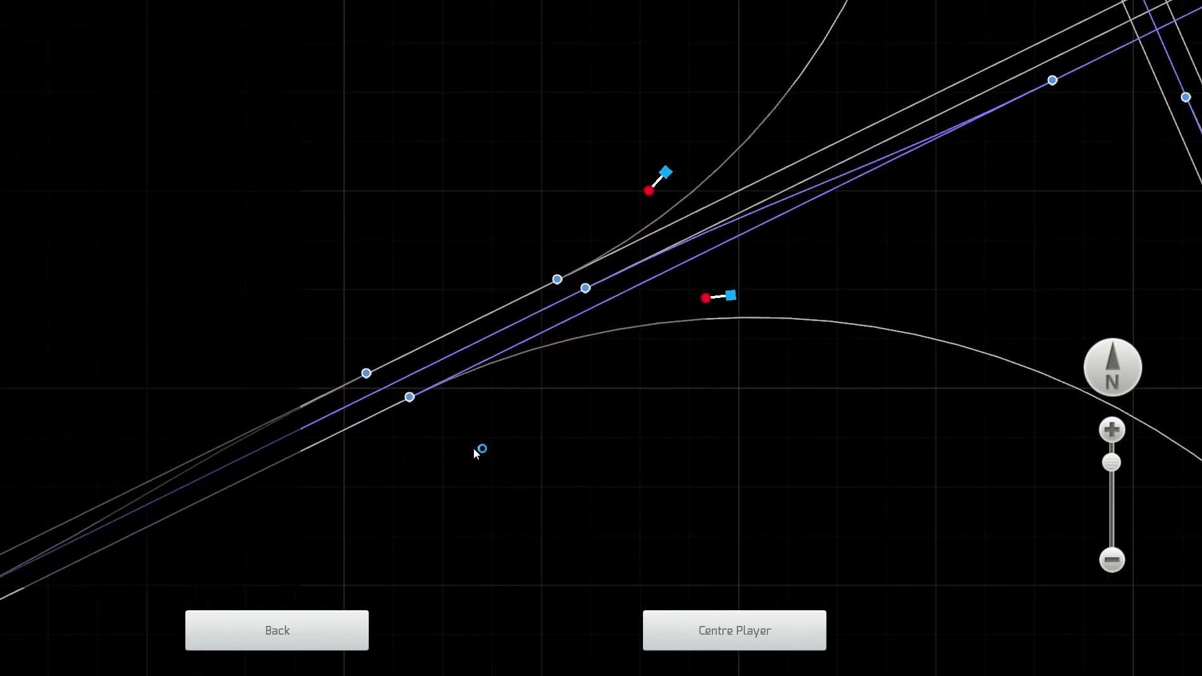